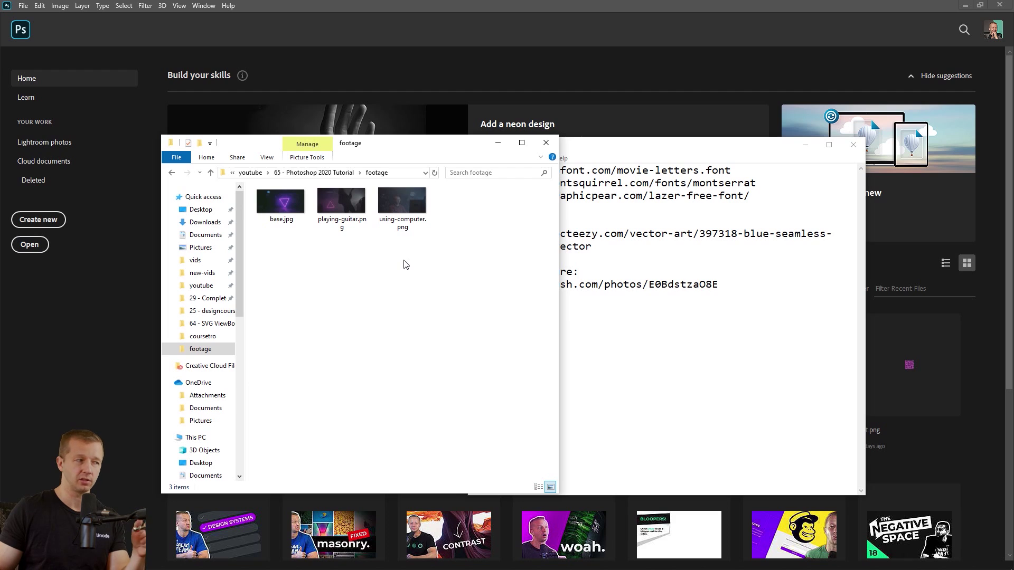
- Review the font, grid pattern and concrete texture download links in the Notepad notes
left_click(587, 232)
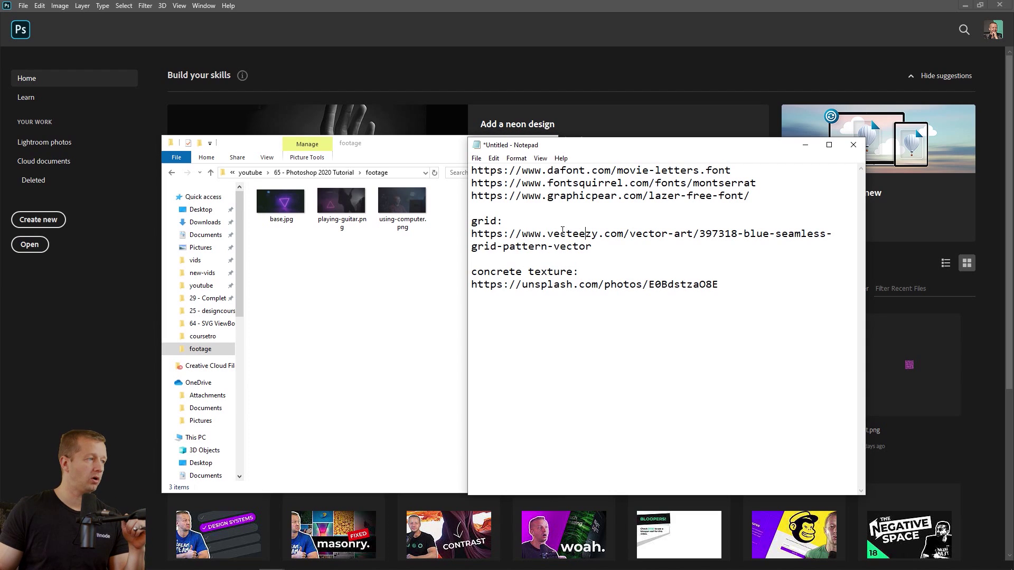
left_click_drag(469, 226, 448, 226)
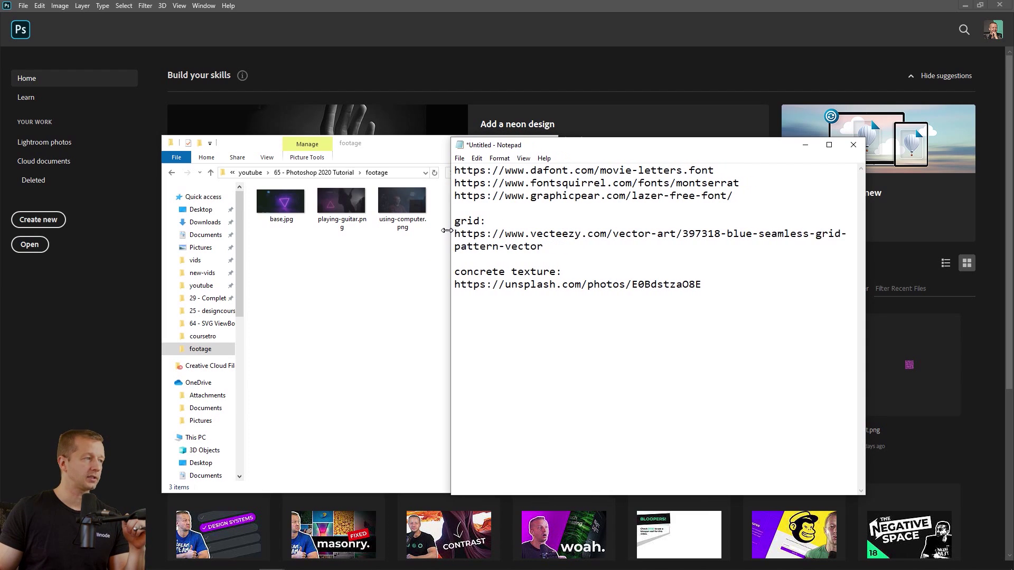
left_click_drag(733, 198, 449, 170)
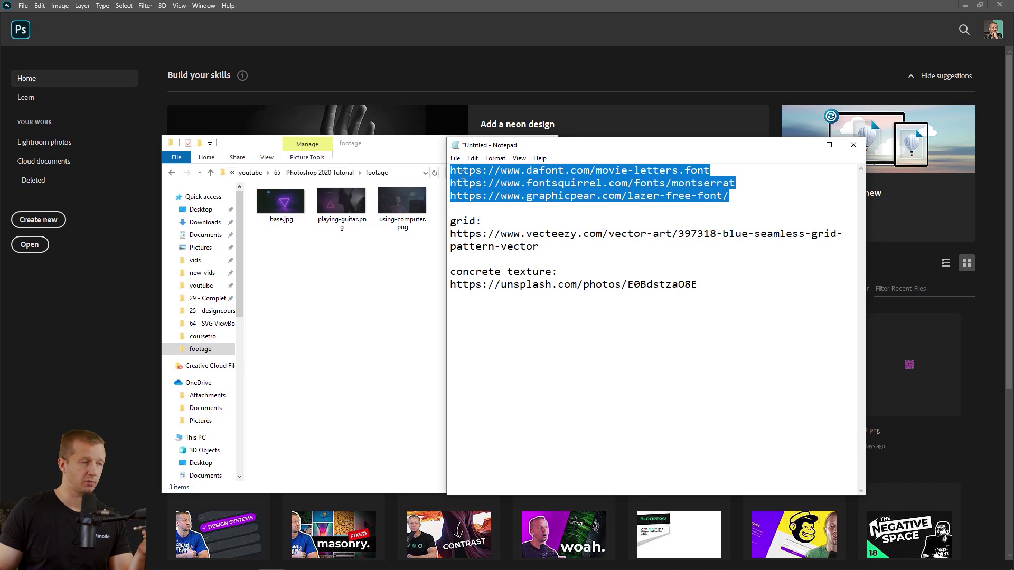
mouse_move(551, 248)
left_mouse_down()
mouse_move(450, 235)
mouse_move(548, 246)
left_mouse_up()
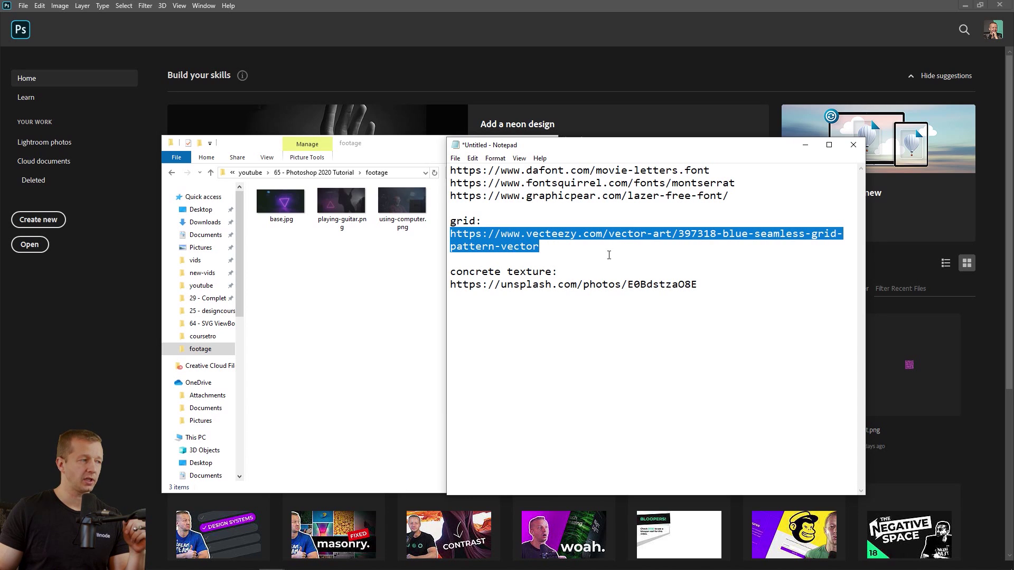
left_click_drag(697, 286, 483, 288)
left_click(483, 289)
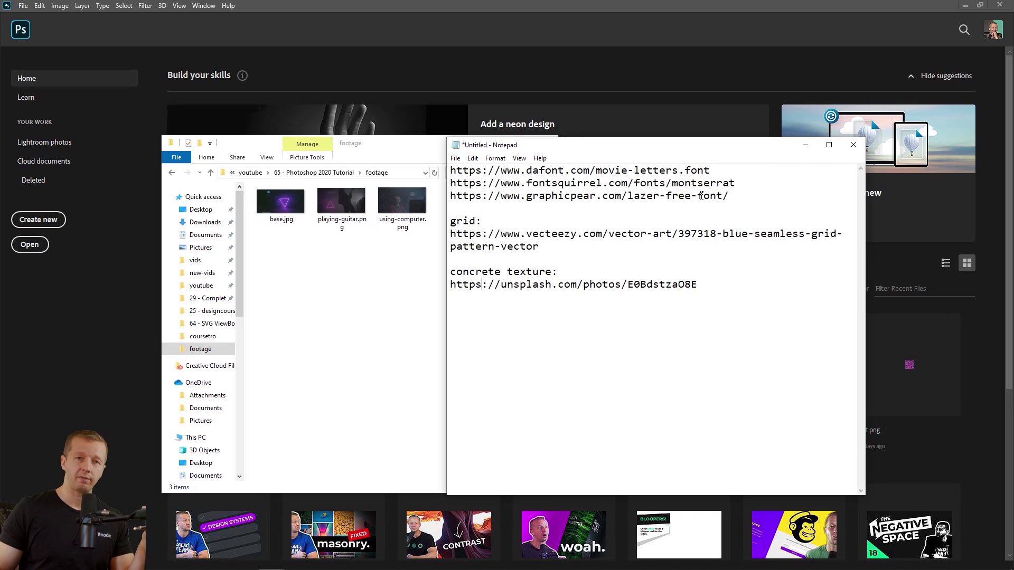
- Minimize the notes and open base.jpg from the footage folder in Photoshop
left_click(798, 149)
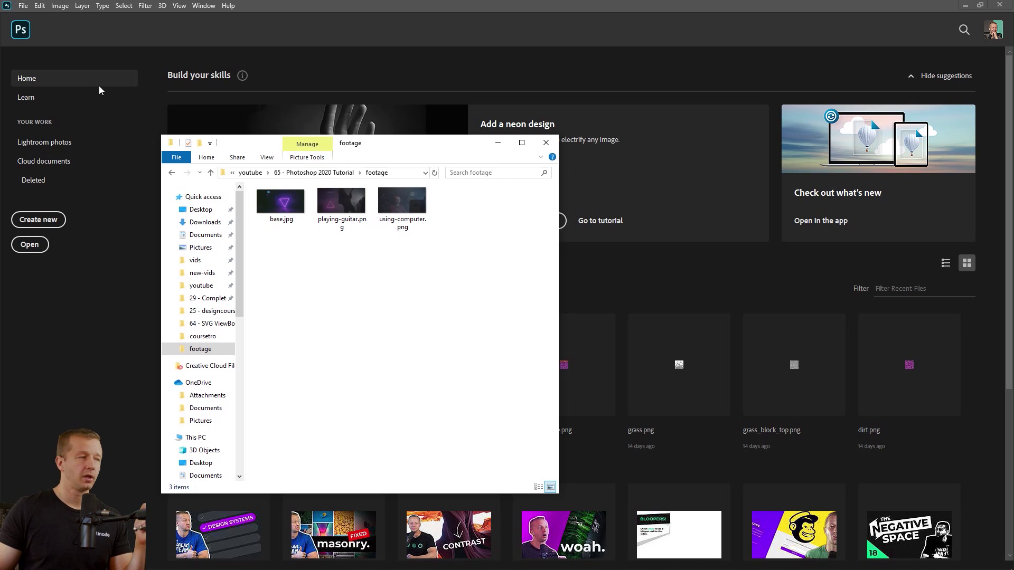
left_click(292, 203)
left_click_drag(292, 203, 128, 297)
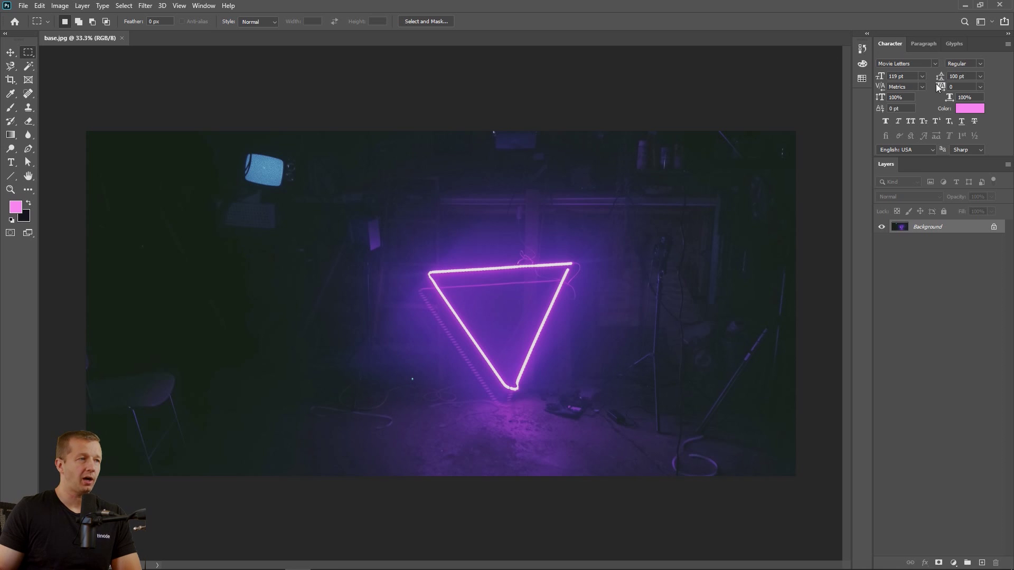
- Set the workspace to Graphic and Web
left_click(204, 5)
mouse_move(211, 27)
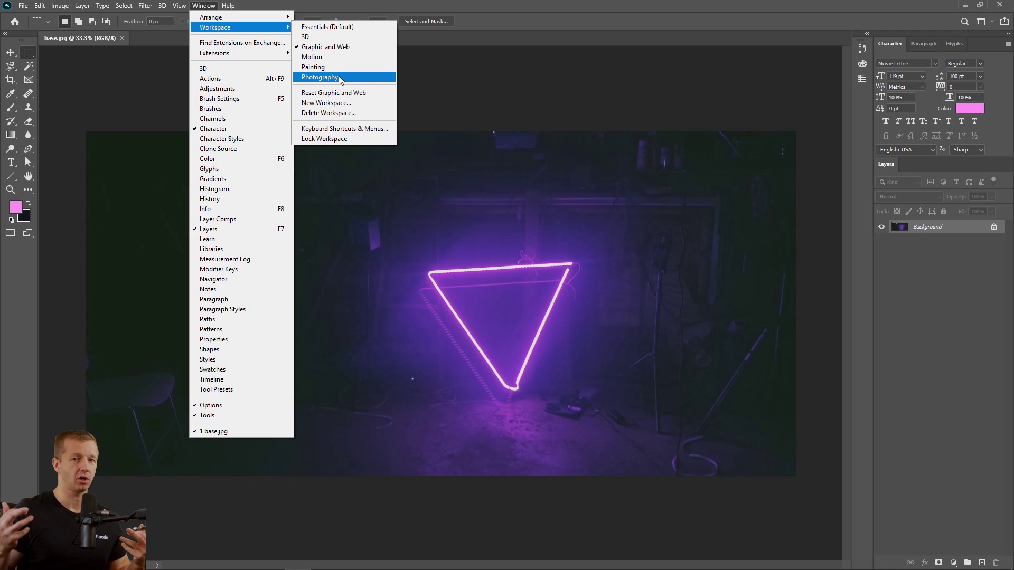
left_click(320, 48)
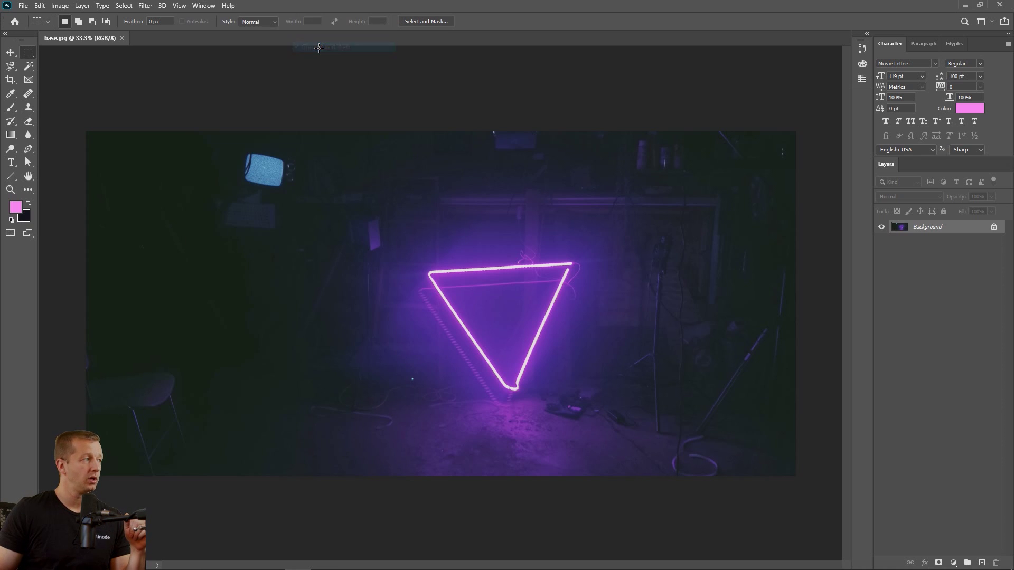
- Try the 3D workspace and return to the Graphic and Web workspace
left_click(202, 7)
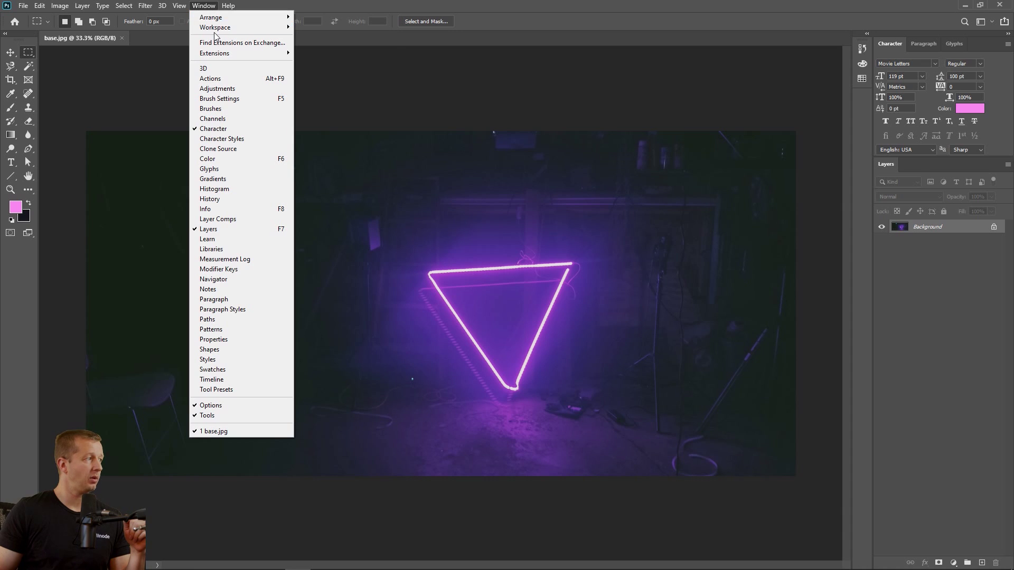
left_click(319, 36)
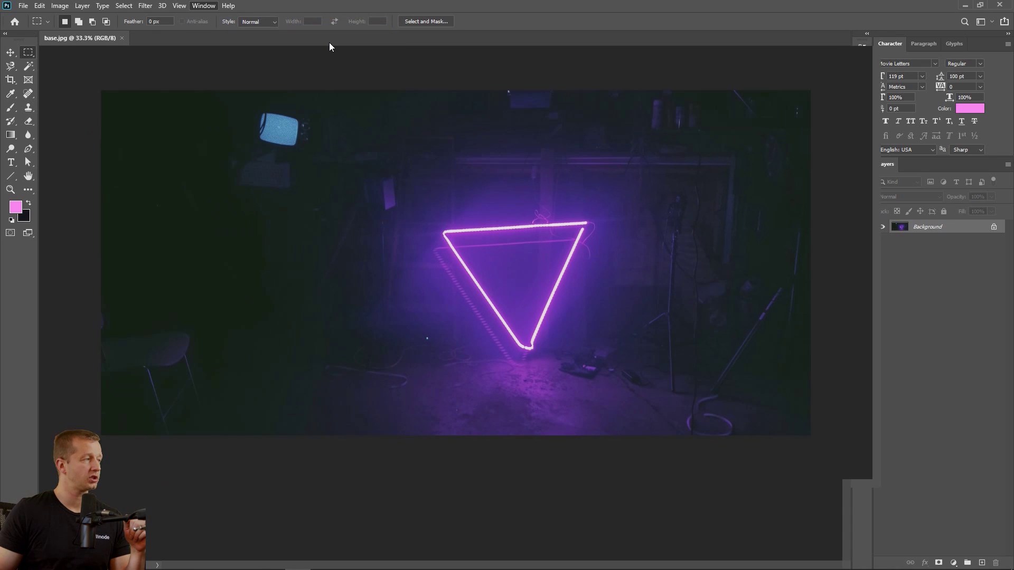
left_click(202, 6)
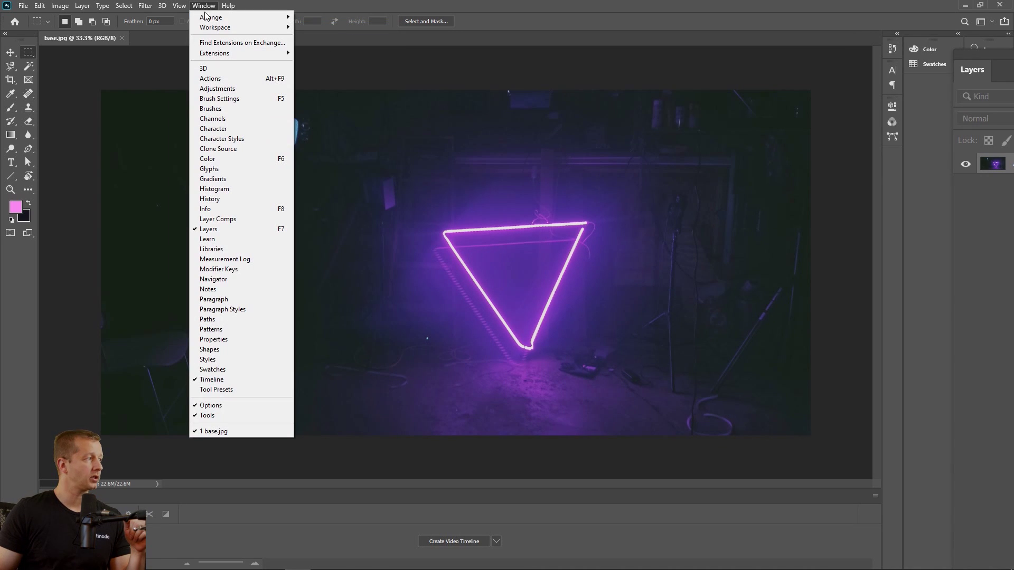
mouse_move(233, 28)
left_click(319, 46)
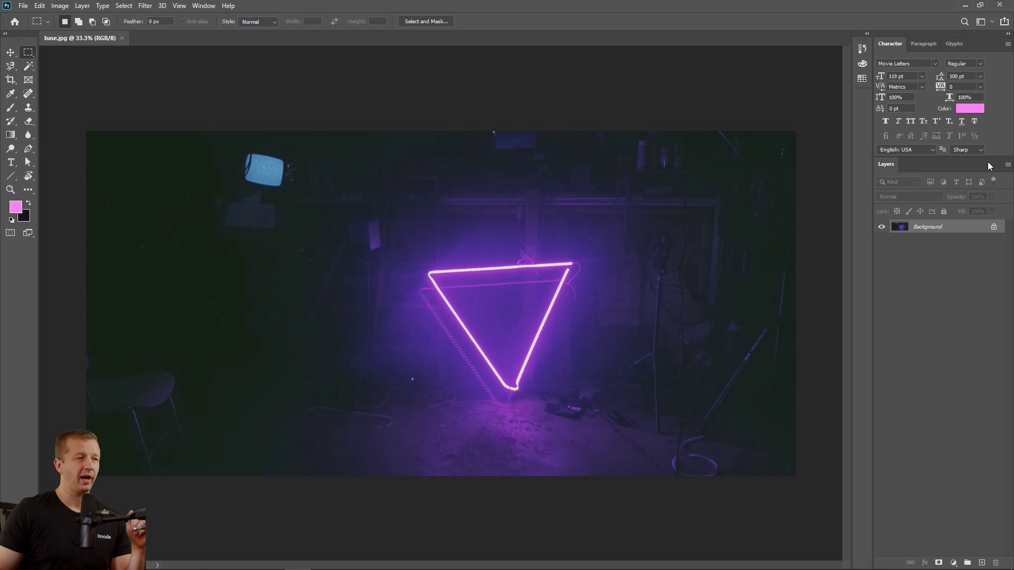
left_click(1008, 164)
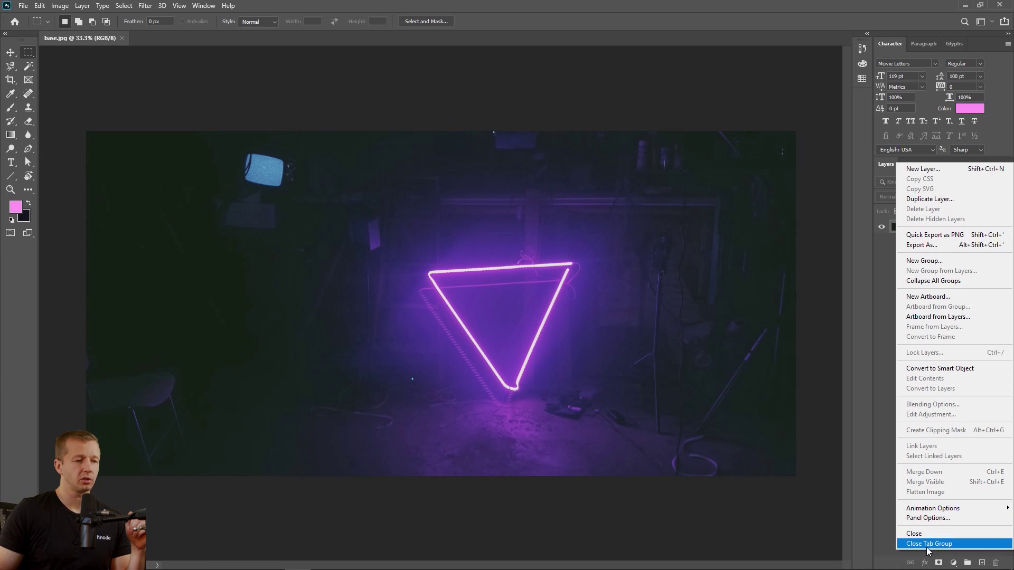
left_click(879, 332)
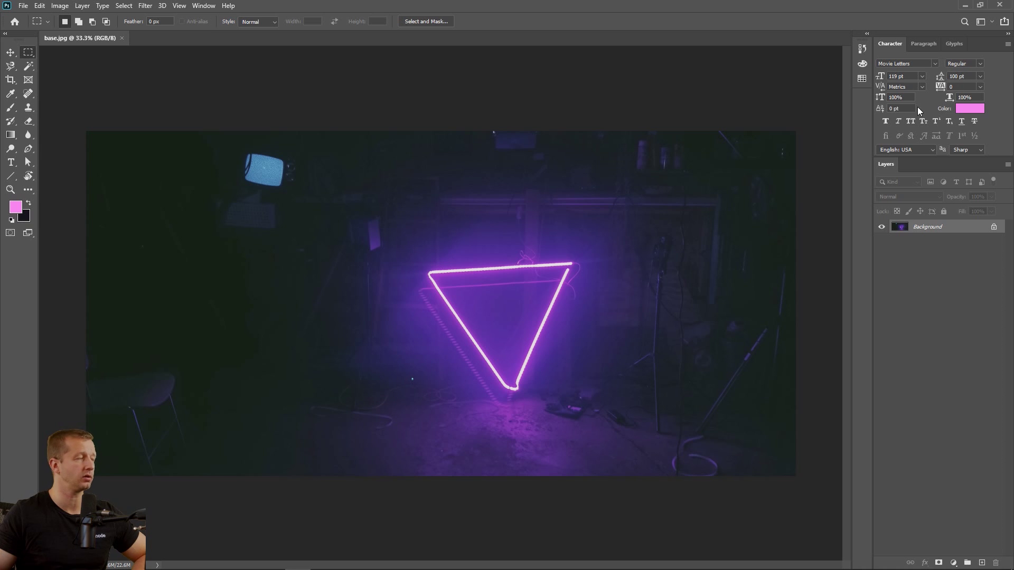
- Activate the Move tool, and preview the toolbar in a single column before restoring its two-column layout
left_click(11, 52)
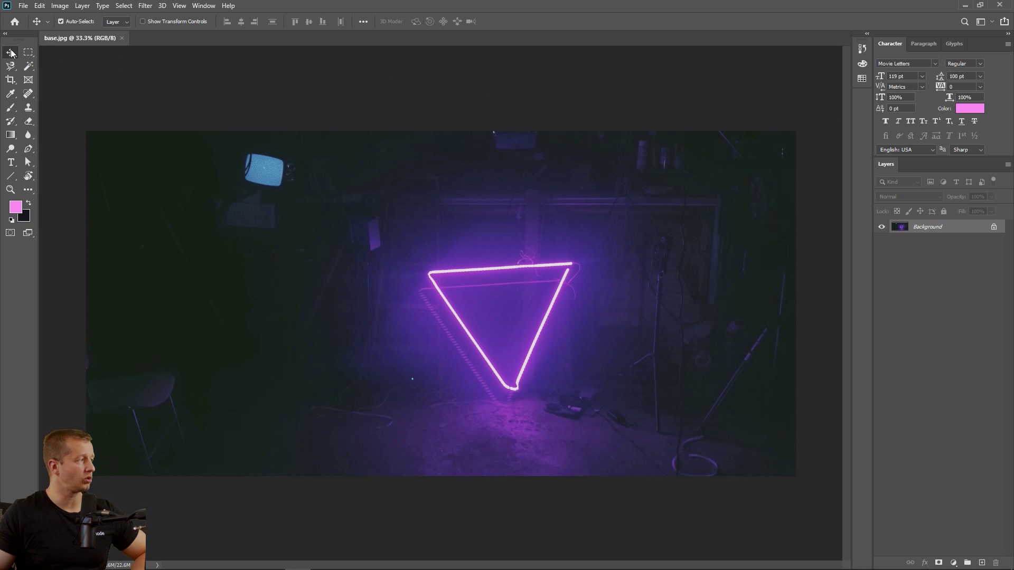
left_click(5, 33)
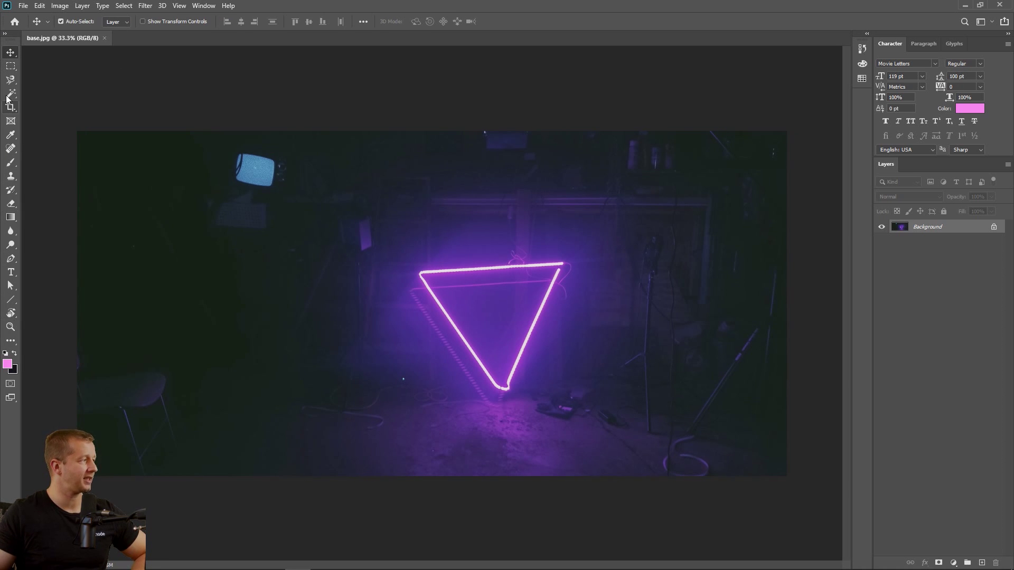
left_click(4, 33)
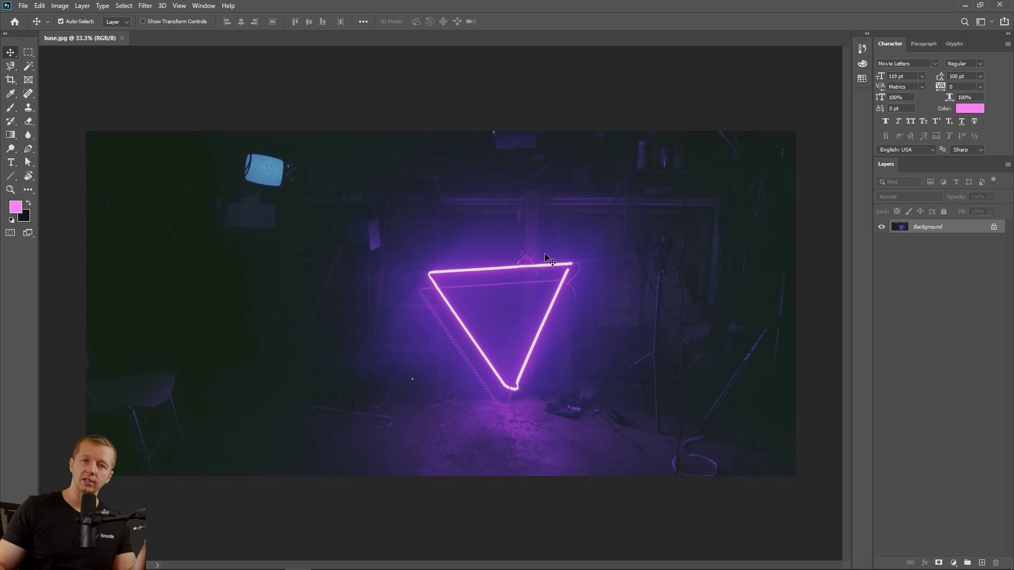
- Try resizing base.jpg to a width of 2000 pixels with proportions constrained
left_click(66, 7)
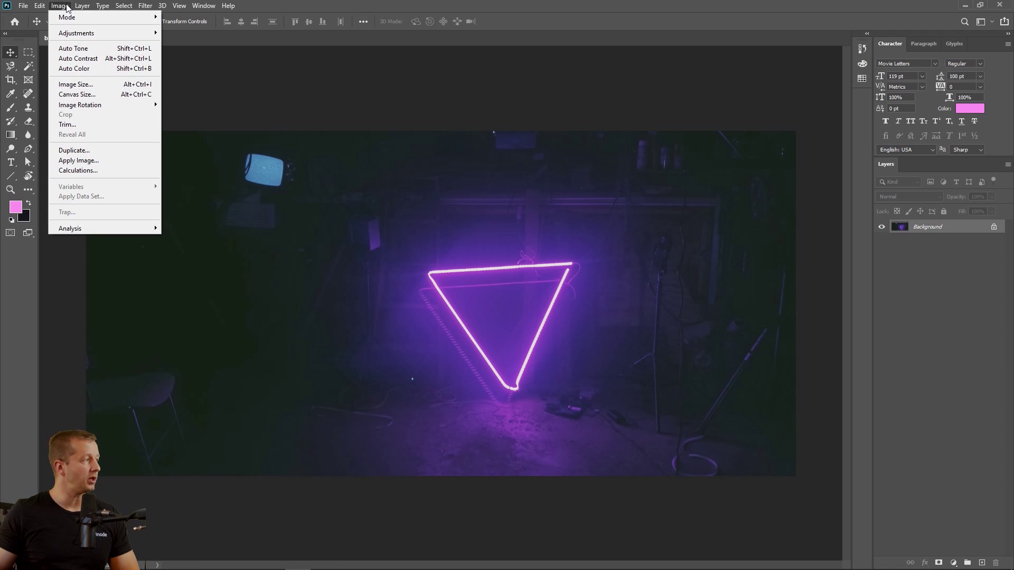
left_click(75, 84)
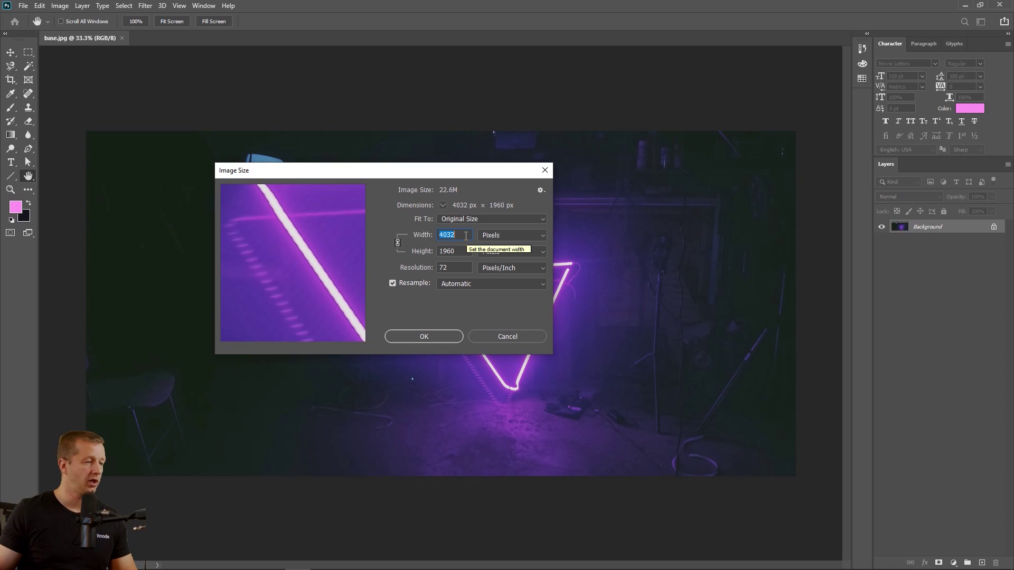
type("2000")
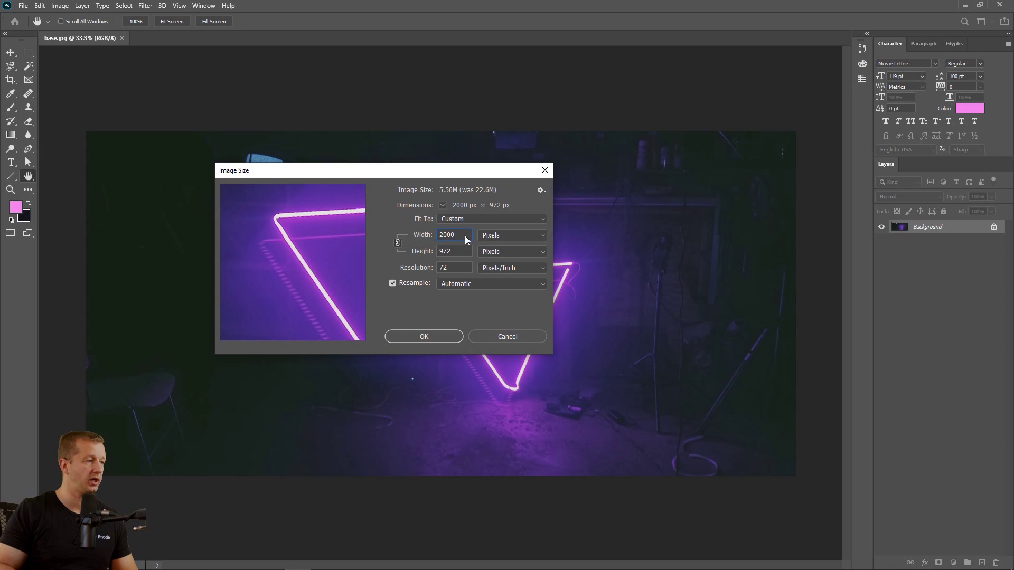
key("Return")
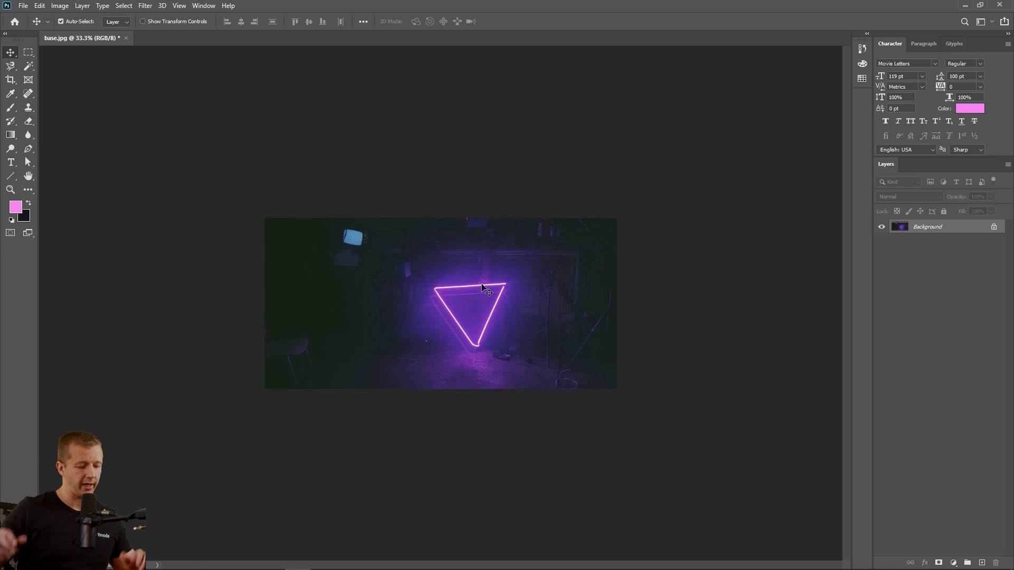
- Change the canvas size to 30 inches wide by 50 inches high, anchored at the centre, accepting the clipping
left_click(57, 7)
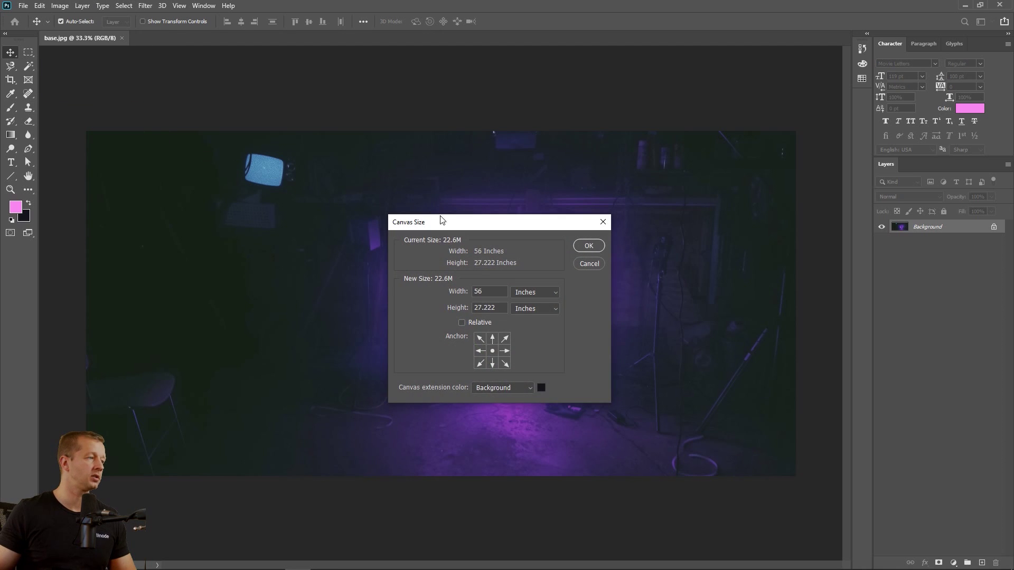
left_click_drag(454, 228, 492, 183)
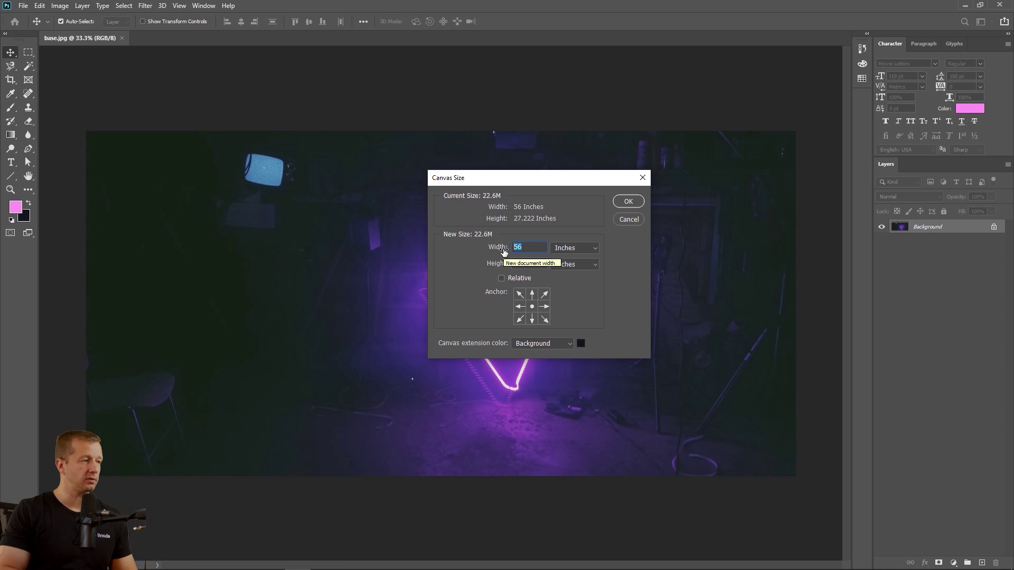
type("50")
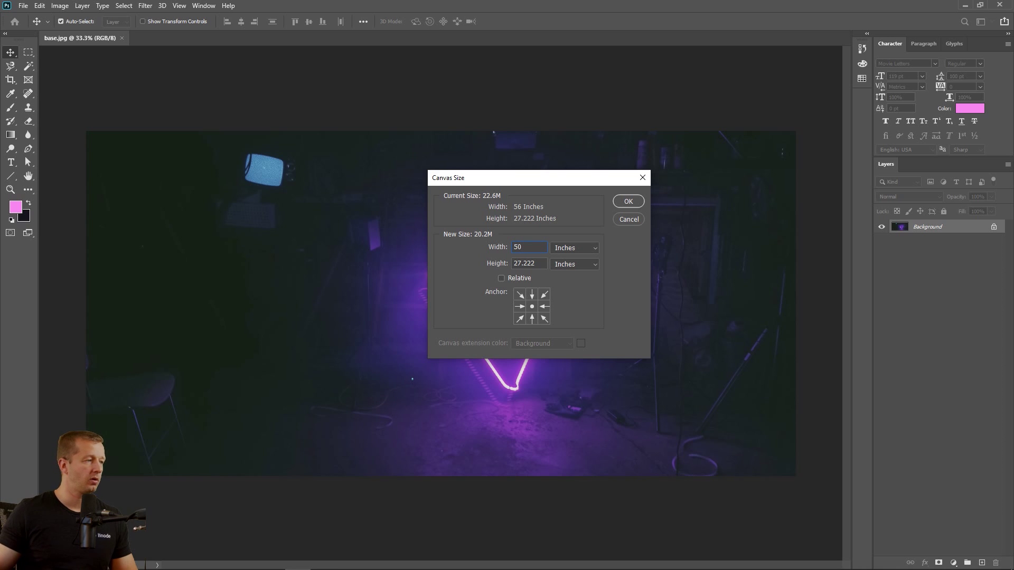
left_click_drag(530, 248, 483, 249)
type("30")
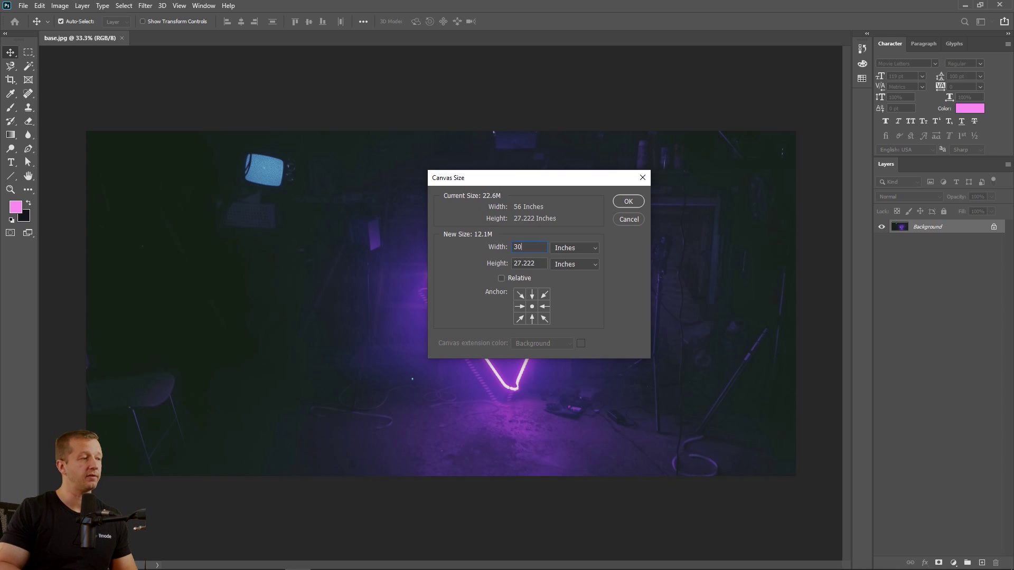
key("Tab")
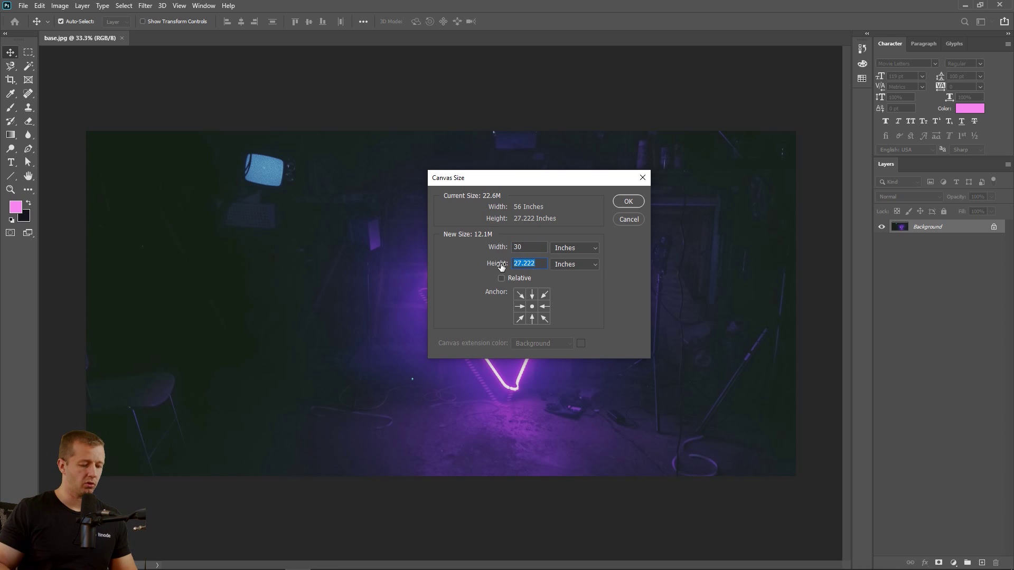
type("50")
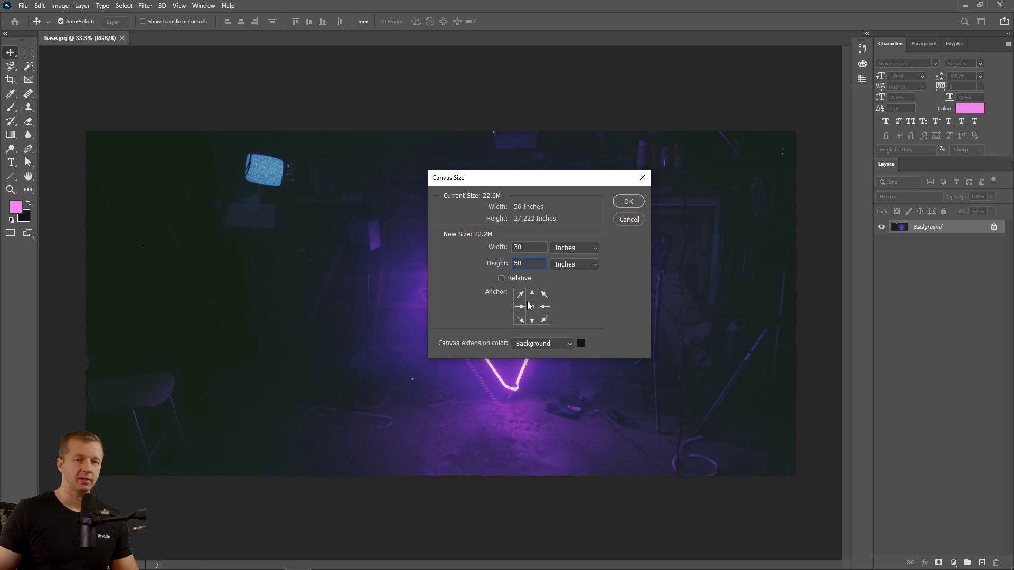
left_click(628, 202)
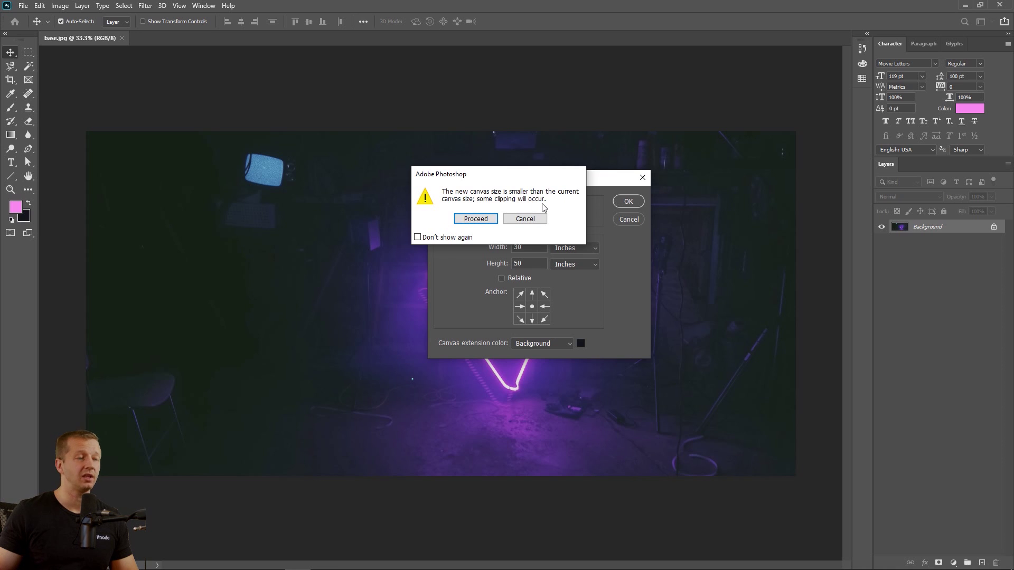
left_click(475, 219)
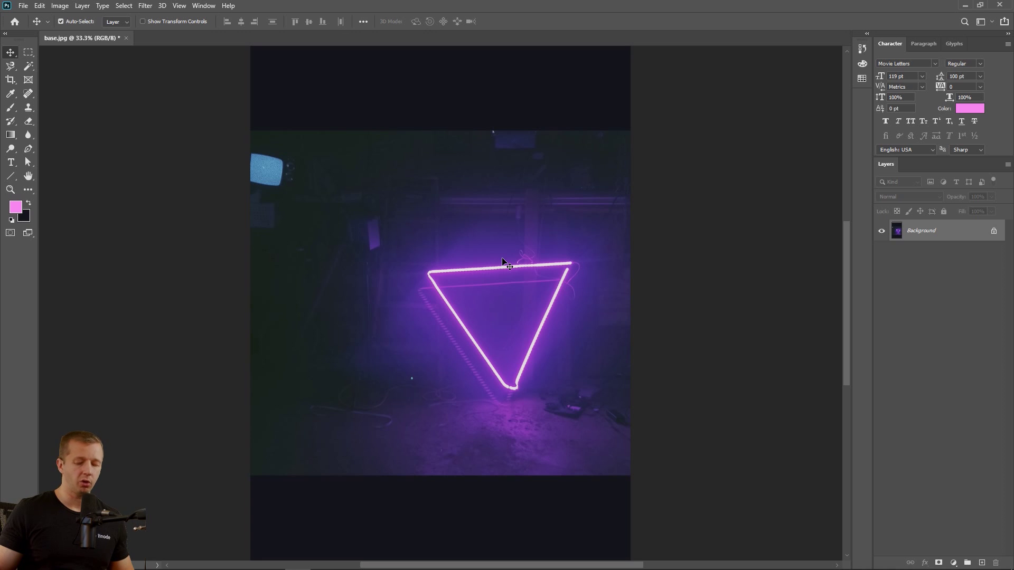
- Try moving the locked Background image by converting it to a normal layer, and undo the conversion
scroll(508, 229, "down", 3)
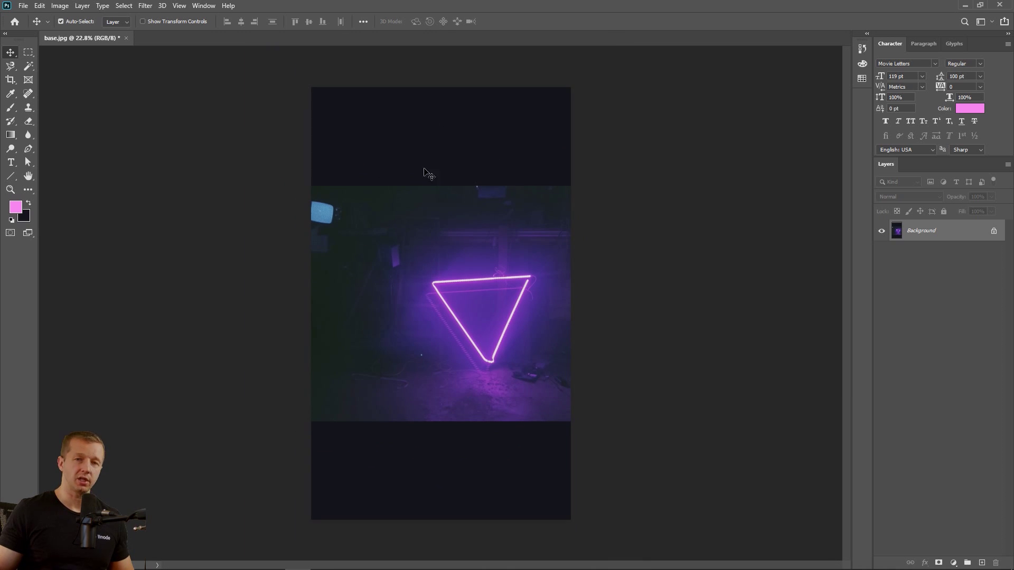
left_click_drag(465, 285, 440, 236)
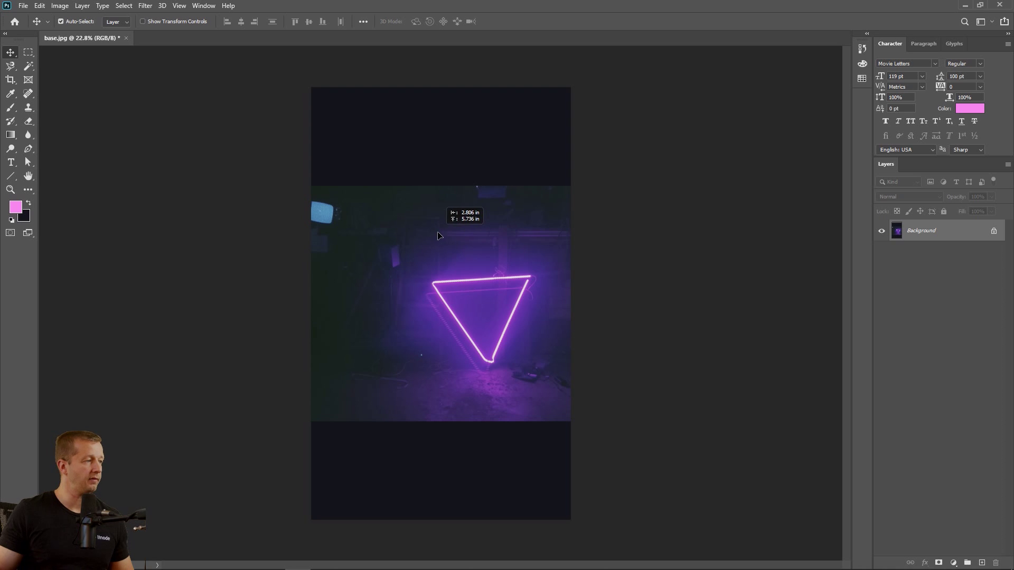
left_click(576, 247)
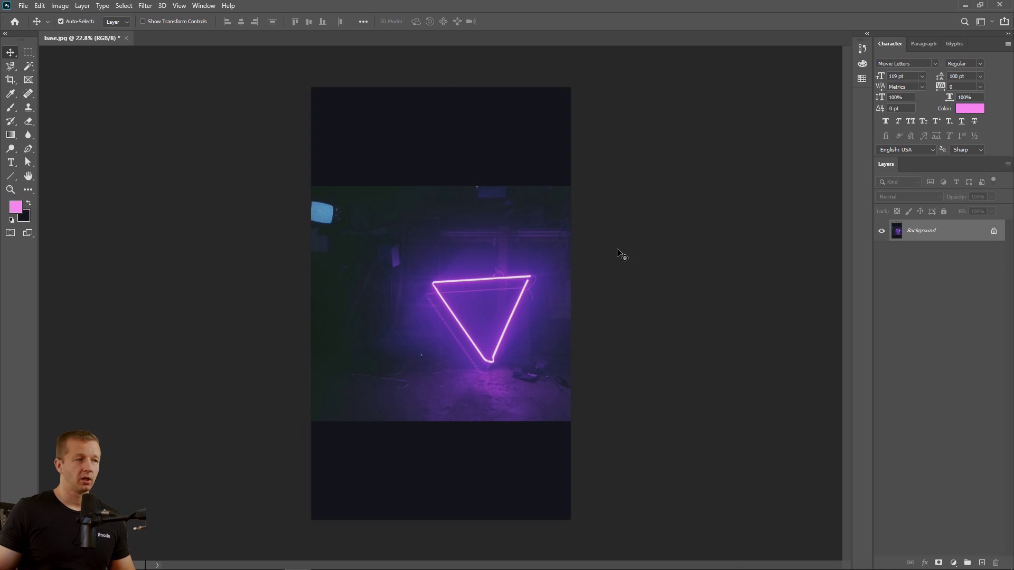
left_click_drag(622, 254, 438, 207)
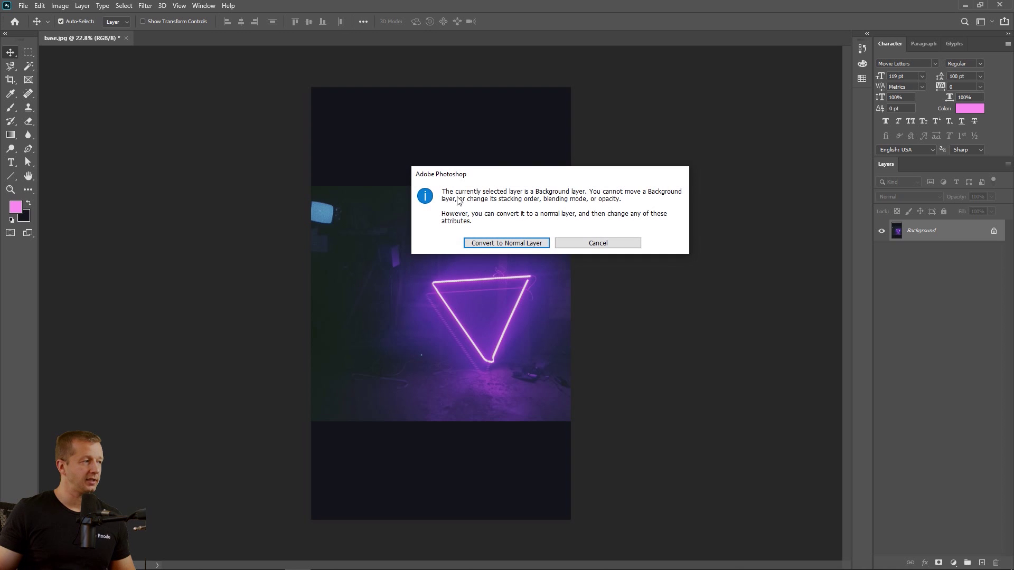
left_click_drag(476, 176, 444, 139)
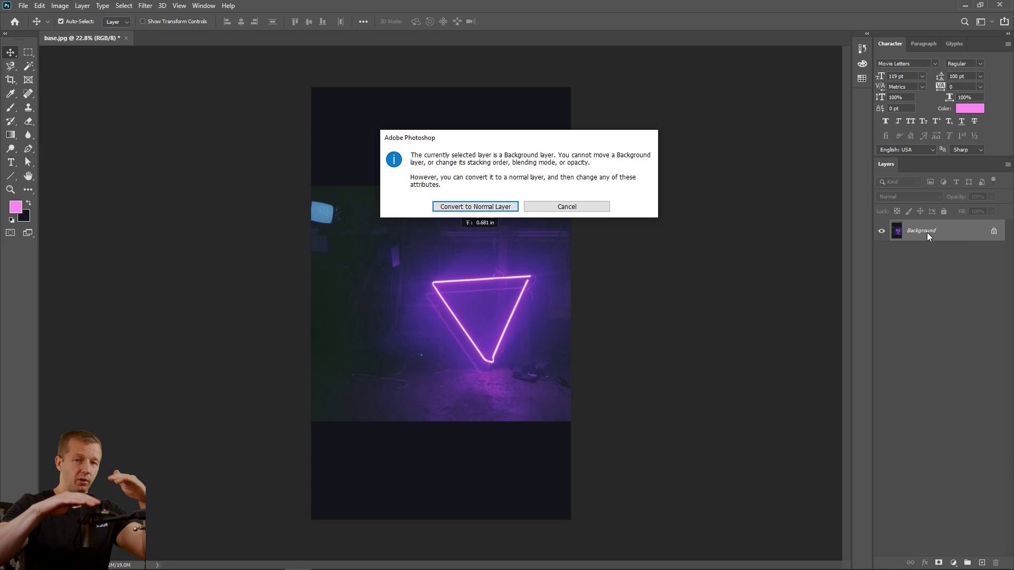
left_click(499, 207)
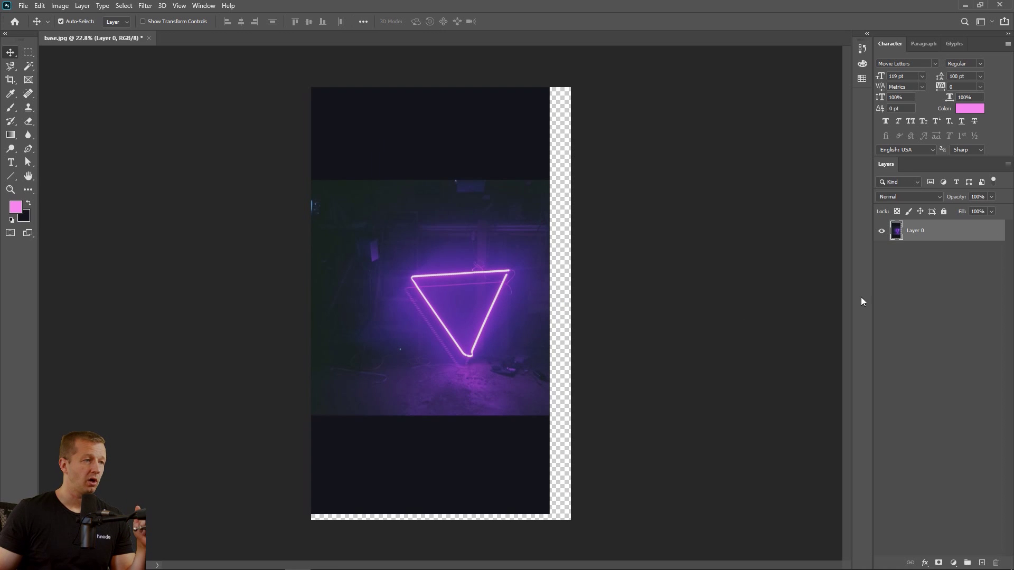
right_click(935, 232)
left_click(950, 229)
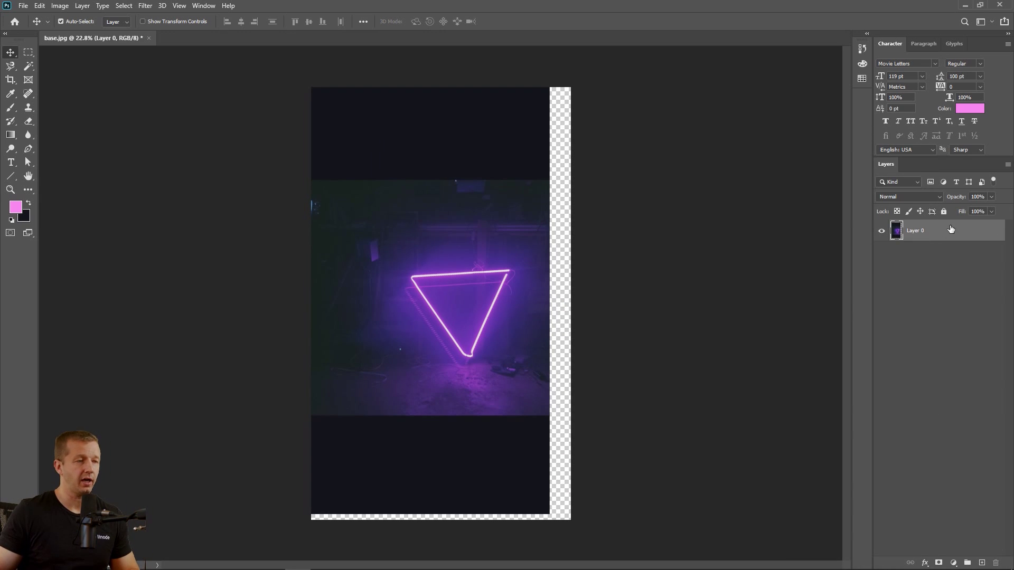
key("ctrl+z")
- Convert the Background into a regular layer named Layer 0, and test dragging the image on the canvas
right_click(937, 233)
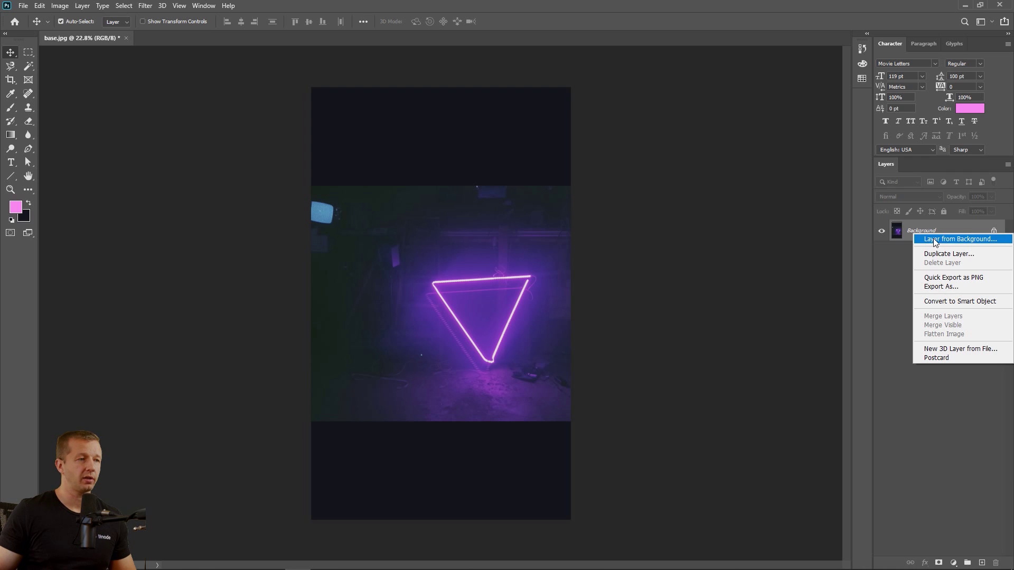
left_click(942, 244)
left_click(785, 300)
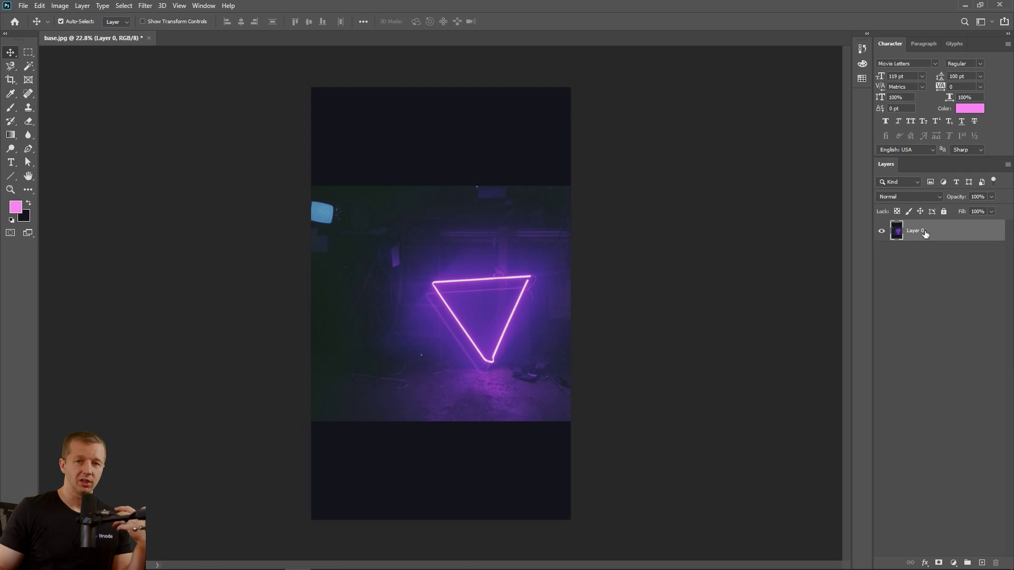
mouse_move(454, 296)
left_mouse_down()
mouse_move(444, 244)
mouse_move(485, 290)
mouse_move(454, 276)
mouse_move(436, 286)
mouse_move(470, 283)
mouse_move(452, 301)
left_mouse_up()
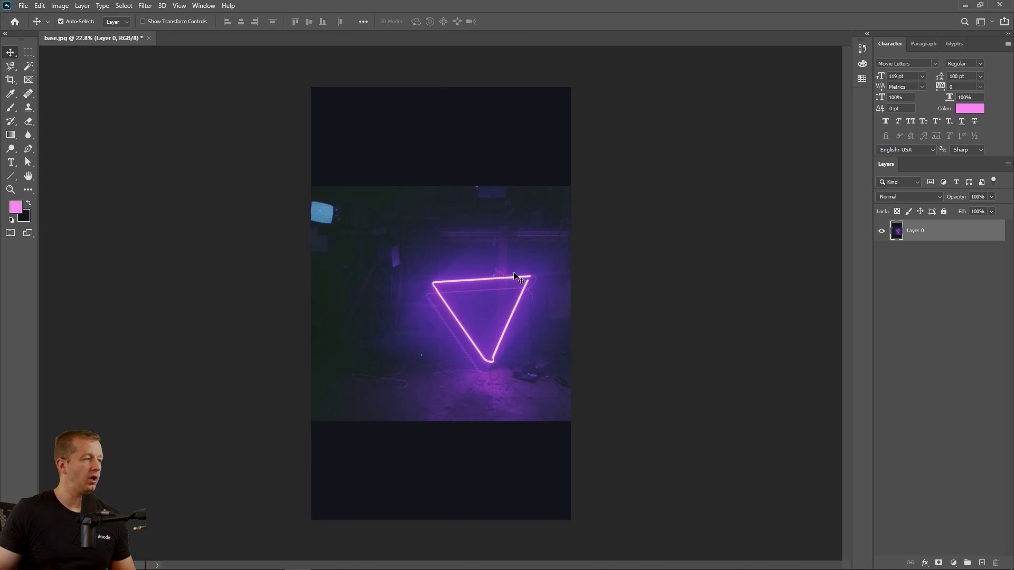
mouse_move(515, 276)
left_mouse_down()
mouse_move(439, 276)
mouse_move(620, 274)
mouse_move(443, 277)
mouse_move(510, 272)
mouse_move(510, 262)
left_mouse_up()
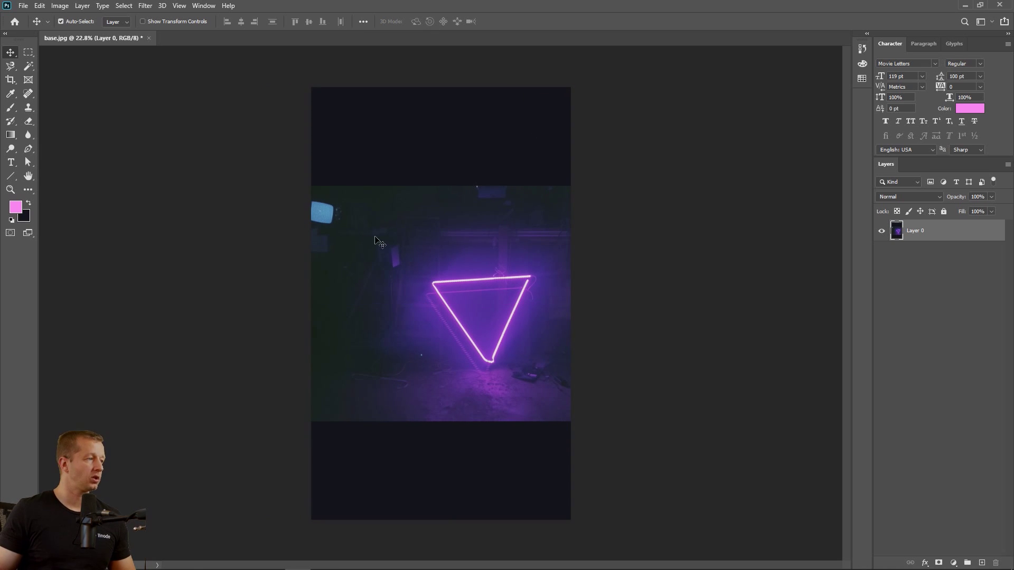
- Place base.jpg from the footage folder as a new layer, scaled proportionally to about 98.58%
left_click(272, 559)
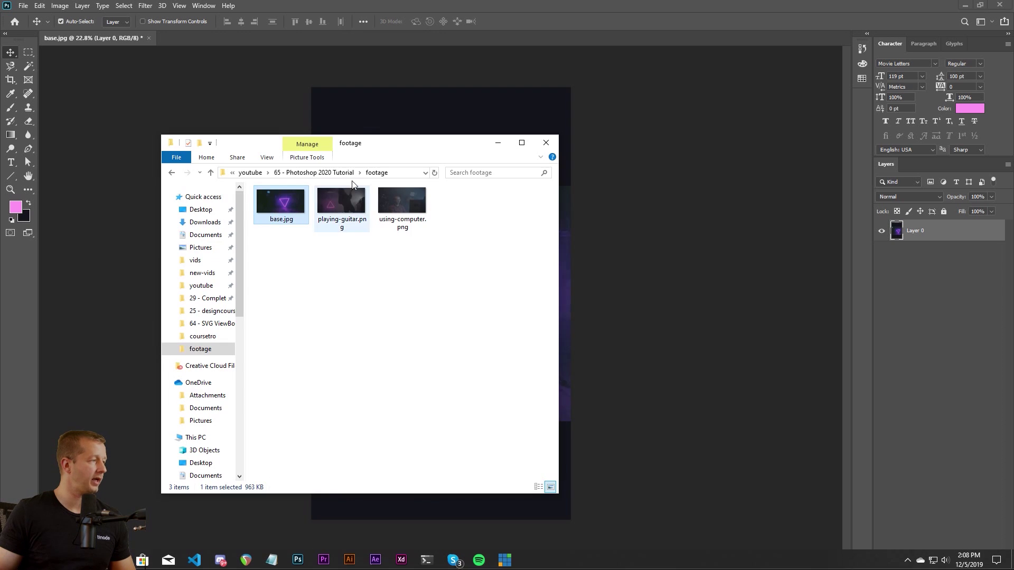
left_click_drag(378, 145, 651, 225)
left_click_drag(563, 292, 389, 219)
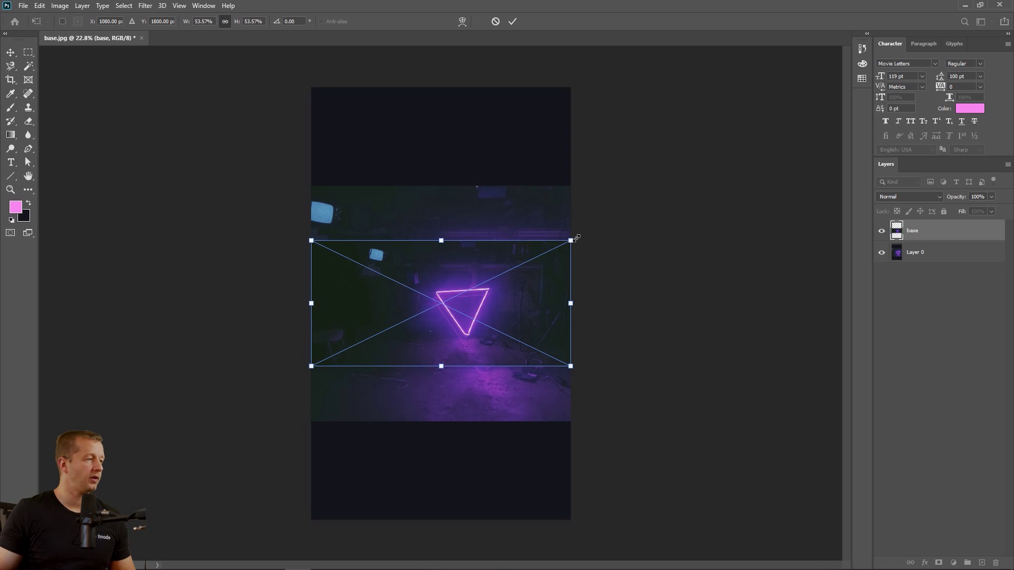
left_click_drag(577, 238, 687, 204)
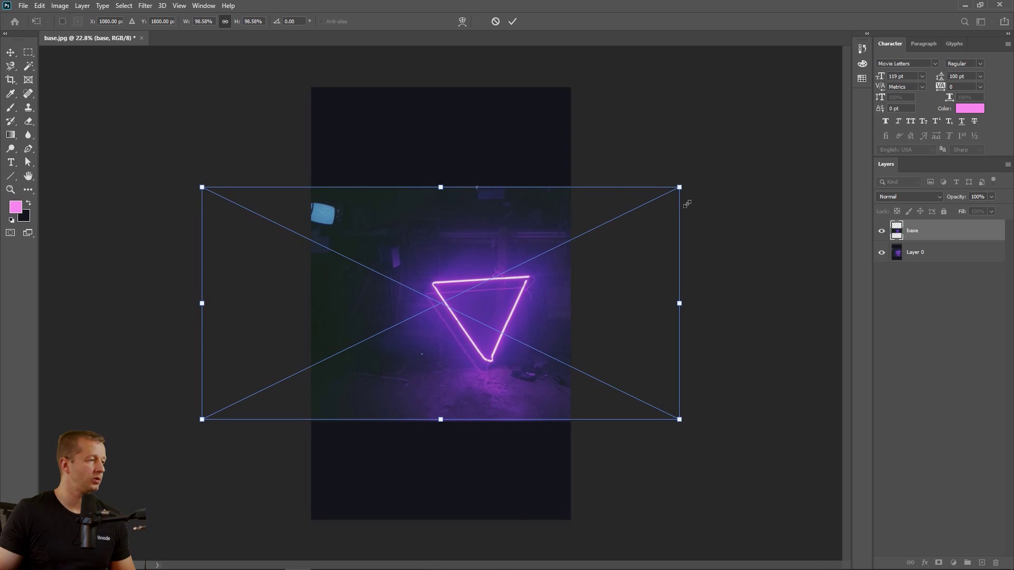
left_click(10, 52)
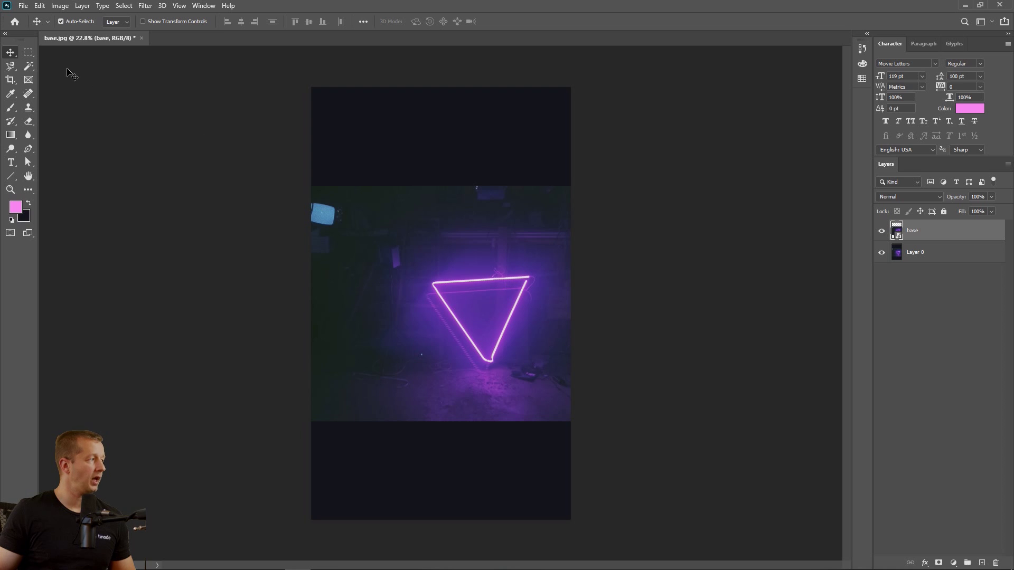
- Shift the placed base image slightly up and to the left, and delete Layer 0
left_click_drag(487, 282, 458, 259)
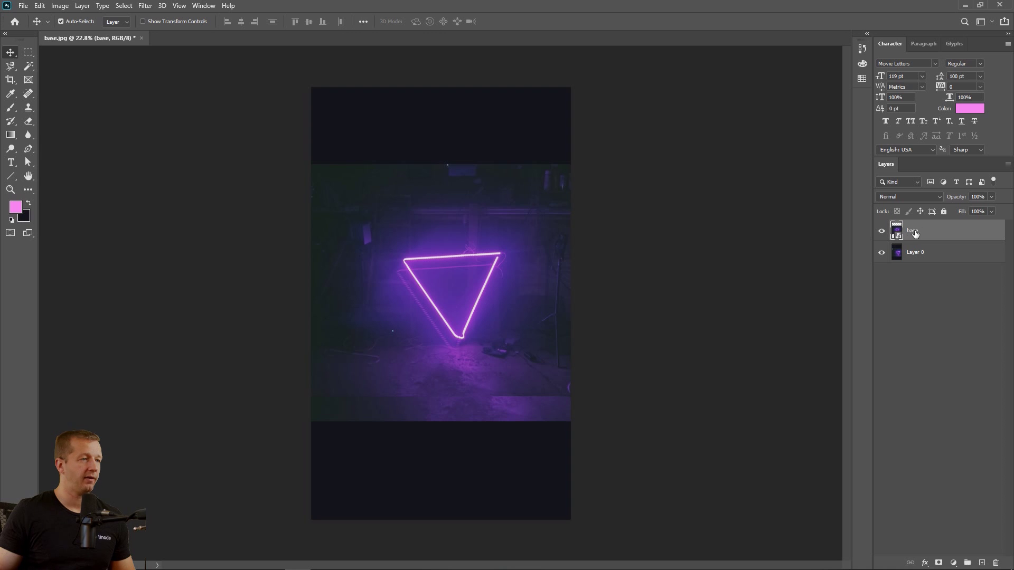
left_click(922, 254)
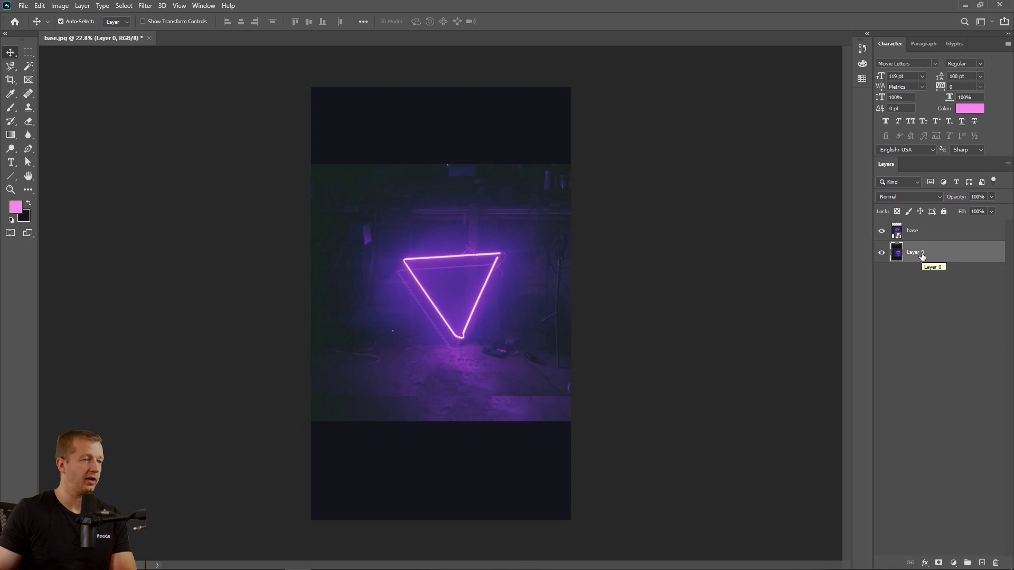
key("Delete")
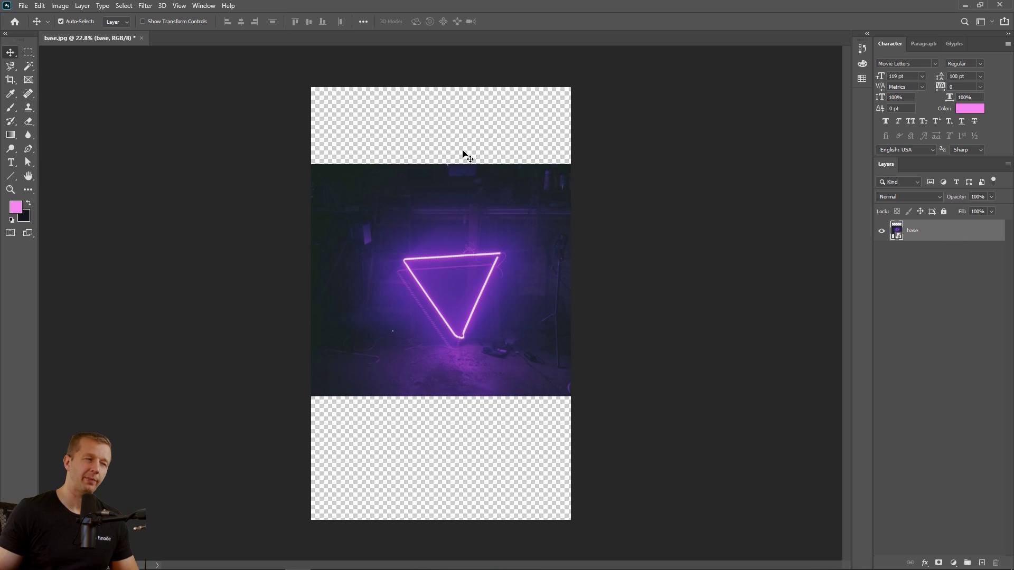
left_click(1008, 165)
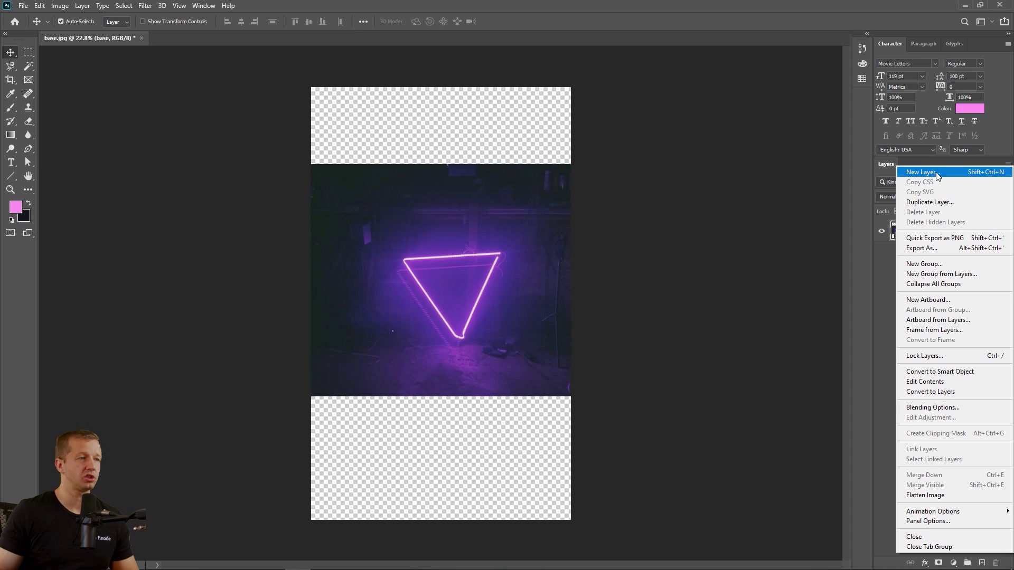
left_click(912, 165)
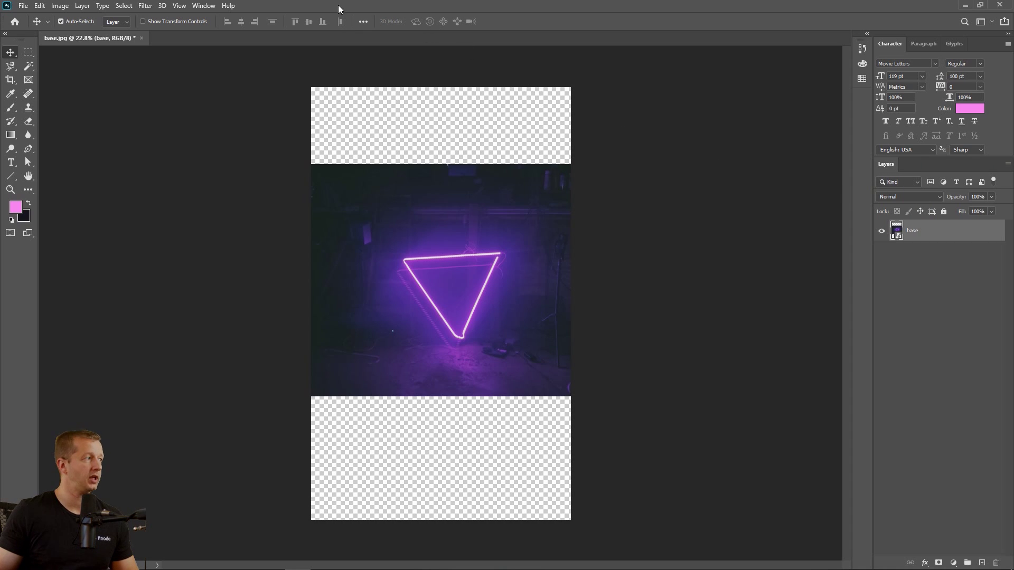
left_click(203, 6)
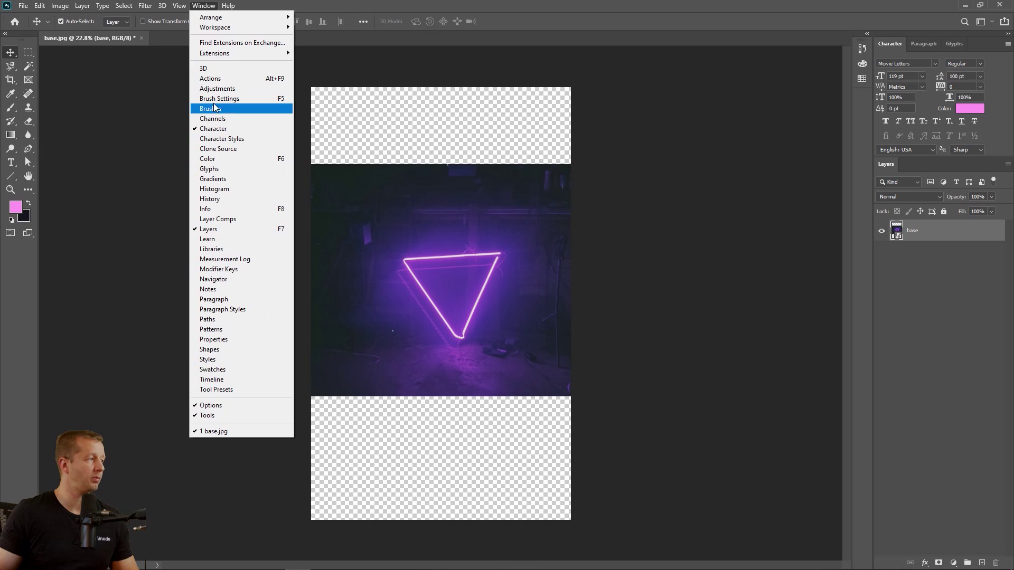
left_click(929, 322)
left_click(905, 232)
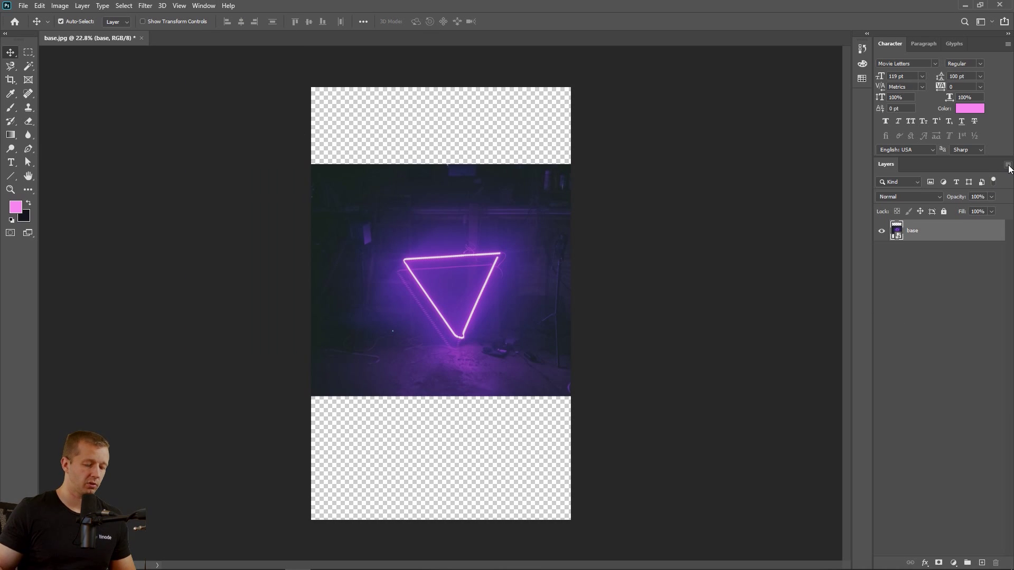
- Create a new empty layer named Layer 1 and move it beneath the base layer
key("ctrl+shift+n")
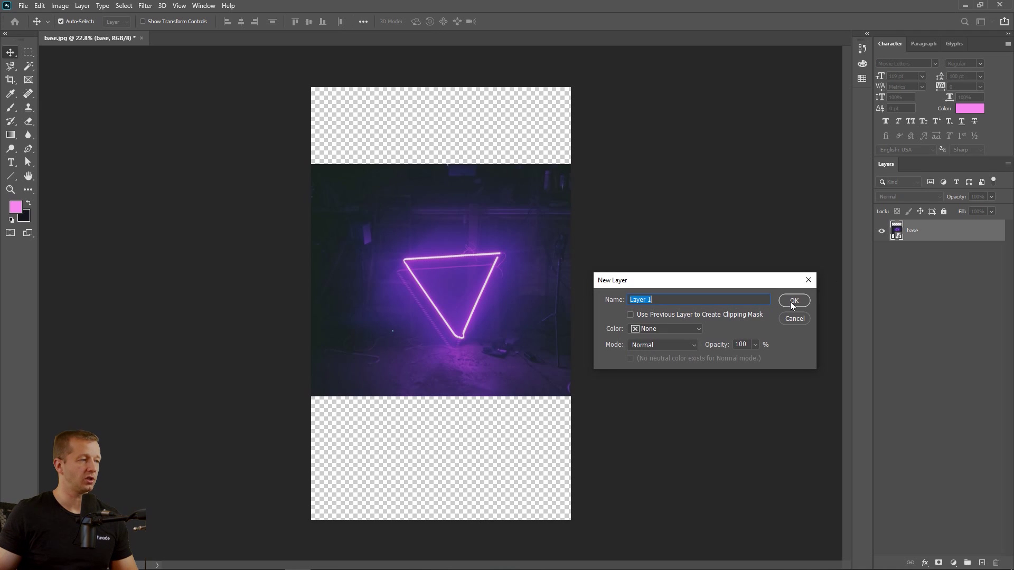
left_click(720, 300)
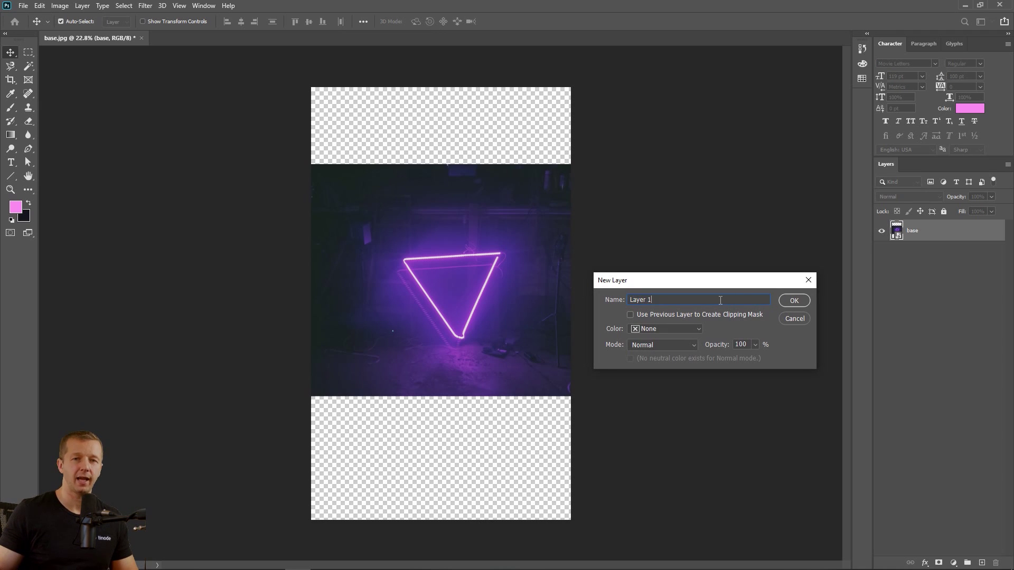
left_click_drag(720, 300, 612, 303)
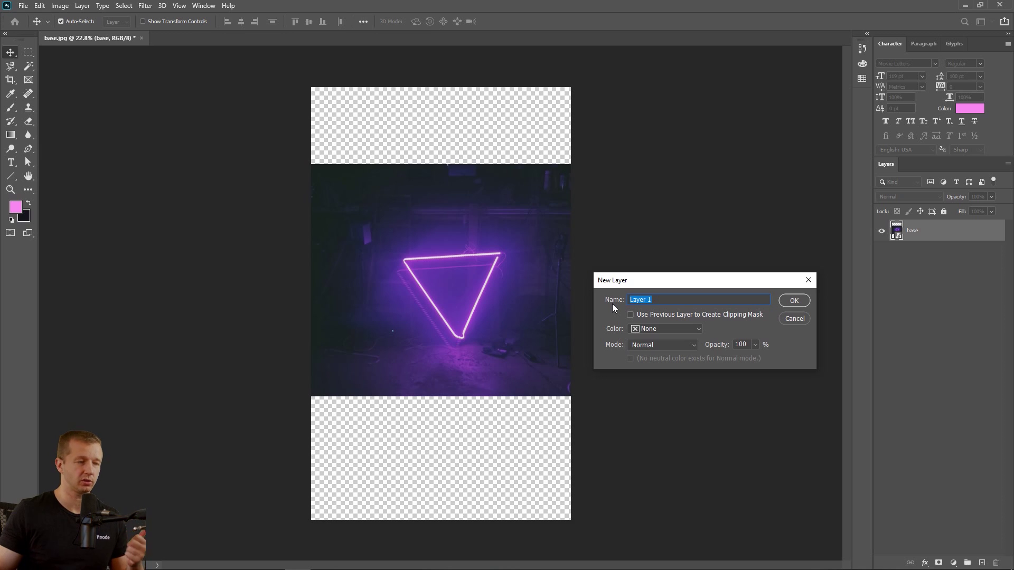
left_click(793, 301)
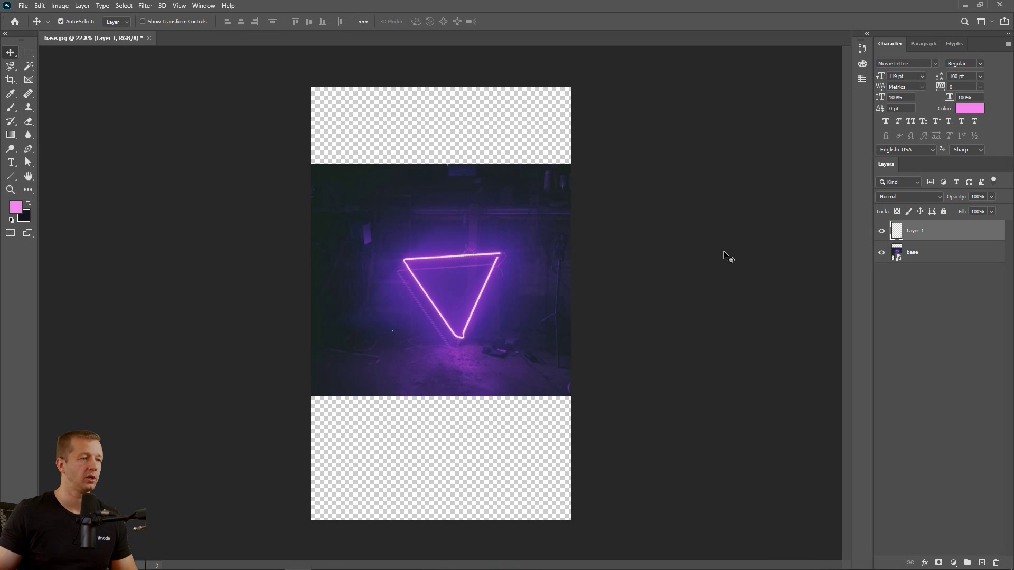
left_click_drag(922, 228, 924, 257)
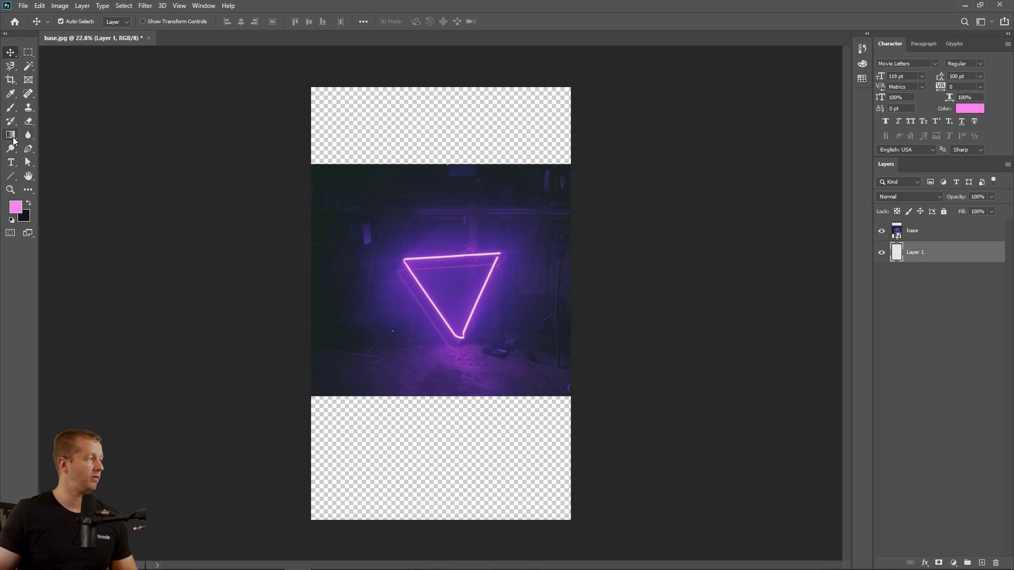
- Activate the Paint Bucket Tool and swap the foreground and background colours so the dark colour is in front
left_click_drag(11, 135, 33, 154)
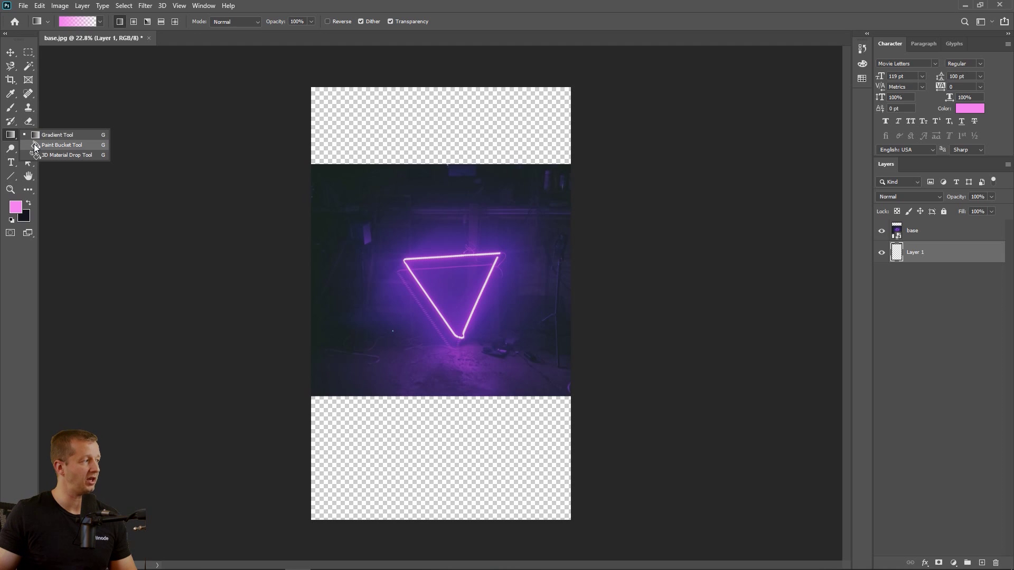
left_click(44, 146)
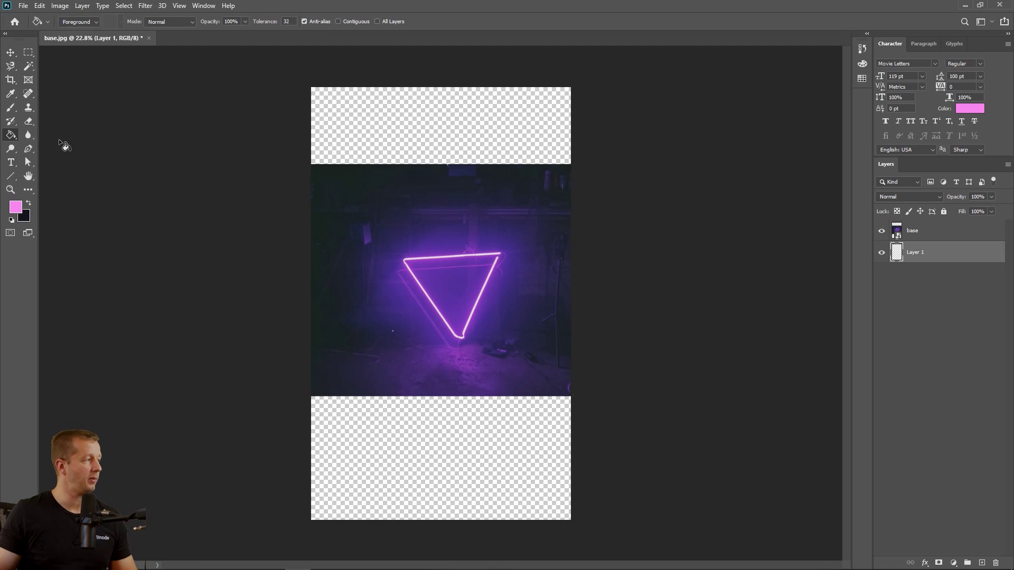
left_click(29, 204)
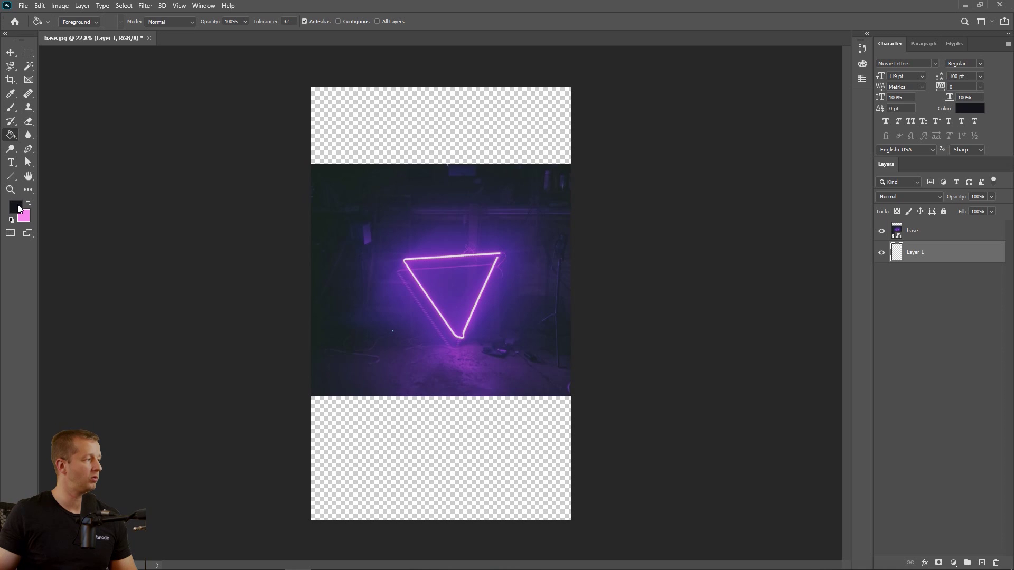
left_click(29, 204)
left_click(29, 204)
- Set the foreground colour to black and fill Layer 1 with it
left_click(16, 208)
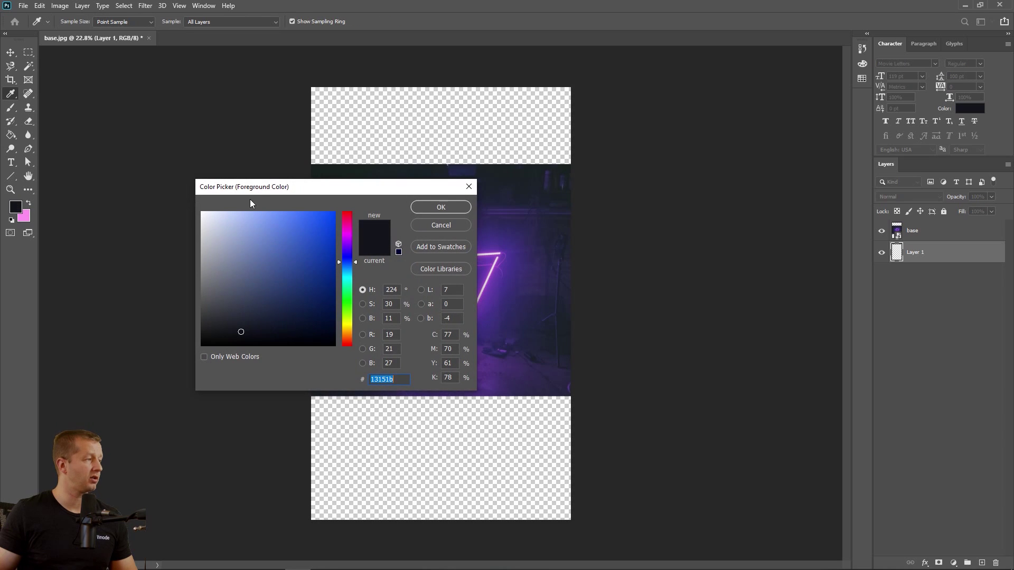
mouse_move(306, 283)
left_mouse_down()
mouse_move(330, 276)
mouse_move(292, 277)
mouse_move(206, 236)
mouse_move(324, 281)
mouse_move(322, 293)
left_mouse_up()
left_click_drag(347, 274, 345, 267)
left_click_drag(349, 288, 349, 262)
left_click(249, 289)
mouse_move(250, 289)
left_mouse_down()
mouse_move(271, 303)
mouse_move(251, 346)
mouse_move(252, 203)
mouse_move(267, 271)
mouse_move(199, 273)
mouse_move(345, 276)
mouse_move(287, 276)
mouse_move(285, 372)
left_mouse_up()
left_click(443, 206)
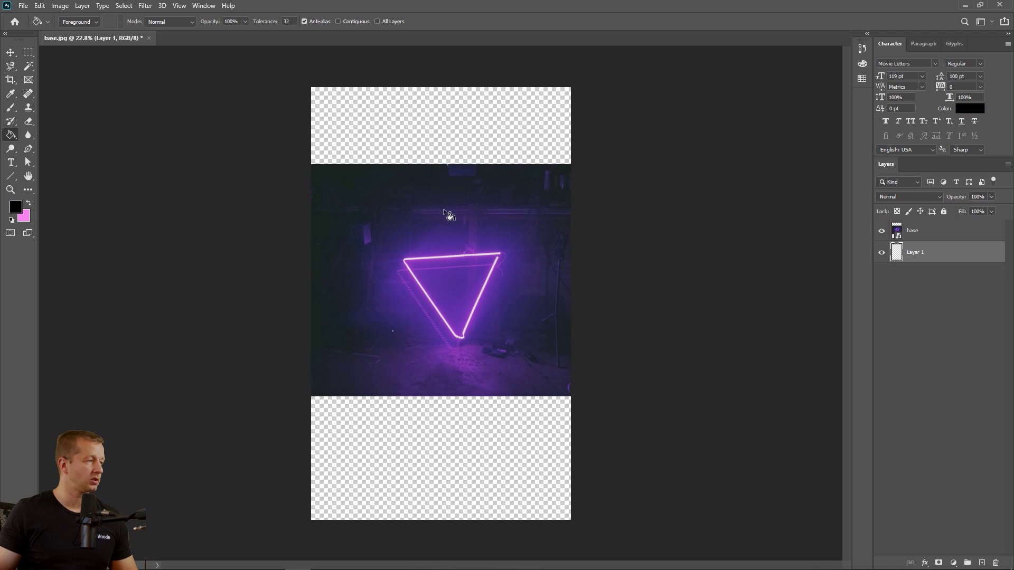
left_click(442, 429)
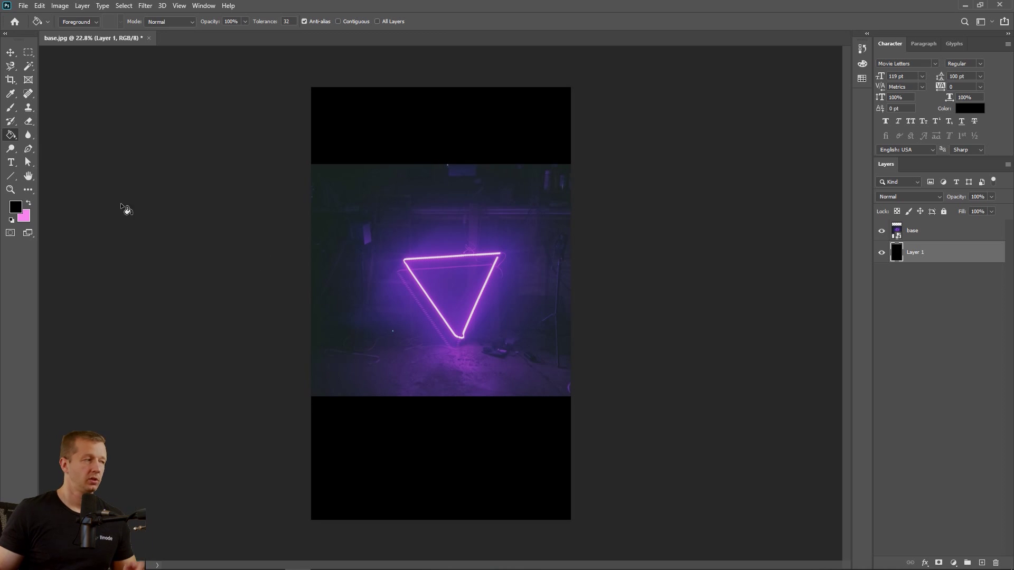
- Move the base image up near the canvas's upper edge, with the neon triangle roughly centred horizontally
left_click(10, 52)
left_click_drag(477, 301, 508, 236)
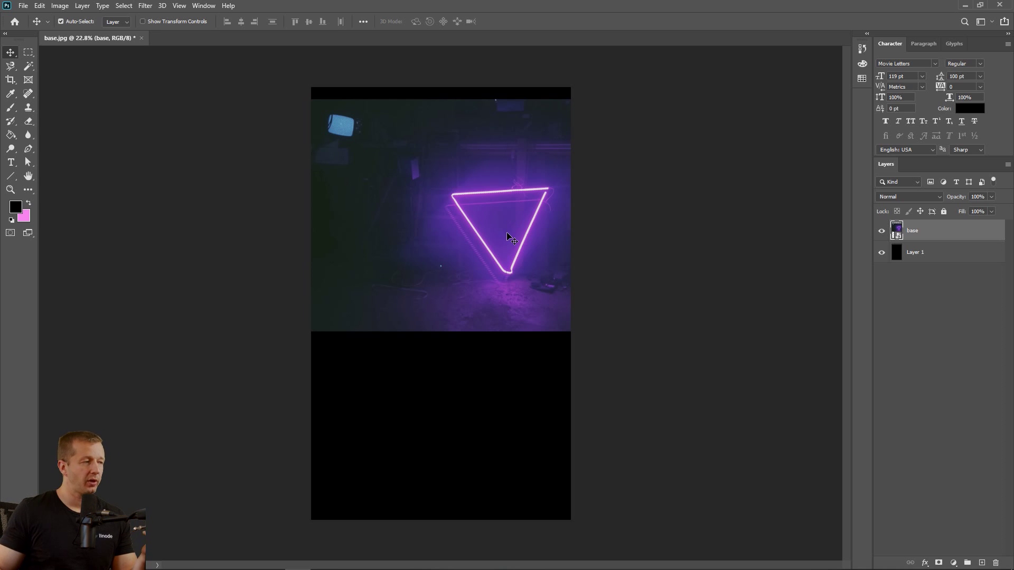
left_click_drag(508, 239, 455, 235)
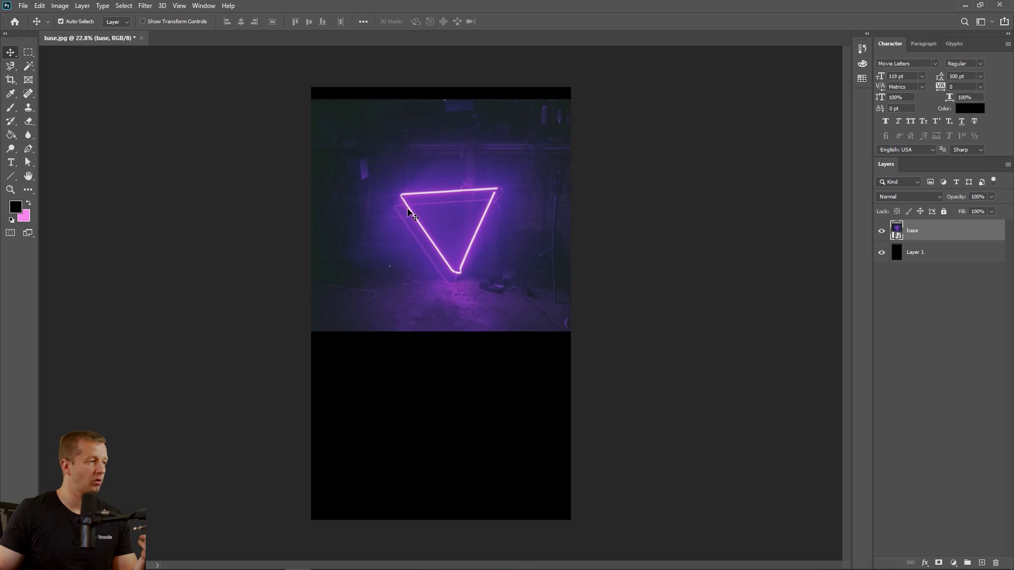
- Shift the base image sideways and flip it horizontally with Free Transform
mouse_move(489, 214)
left_mouse_down()
mouse_move(480, 214)
mouse_move(520, 211)
mouse_move(508, 210)
left_mouse_up()
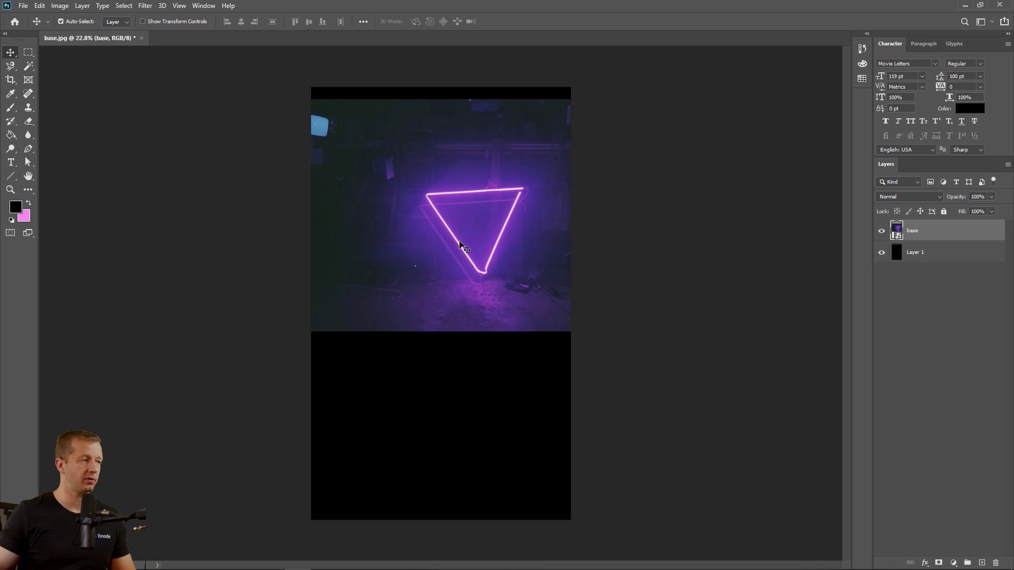
key("ctrl+t")
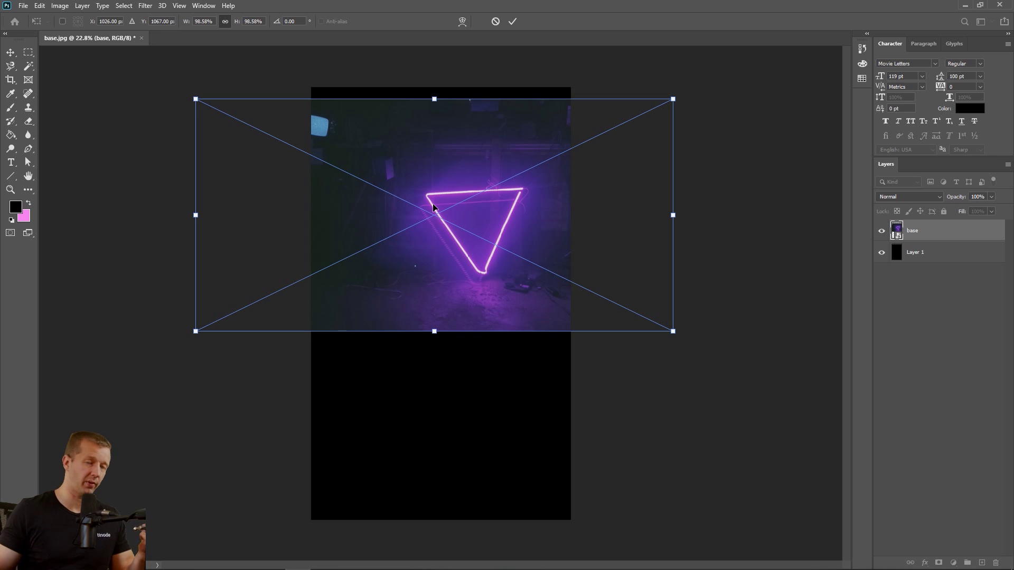
right_click(438, 183)
left_click(470, 347)
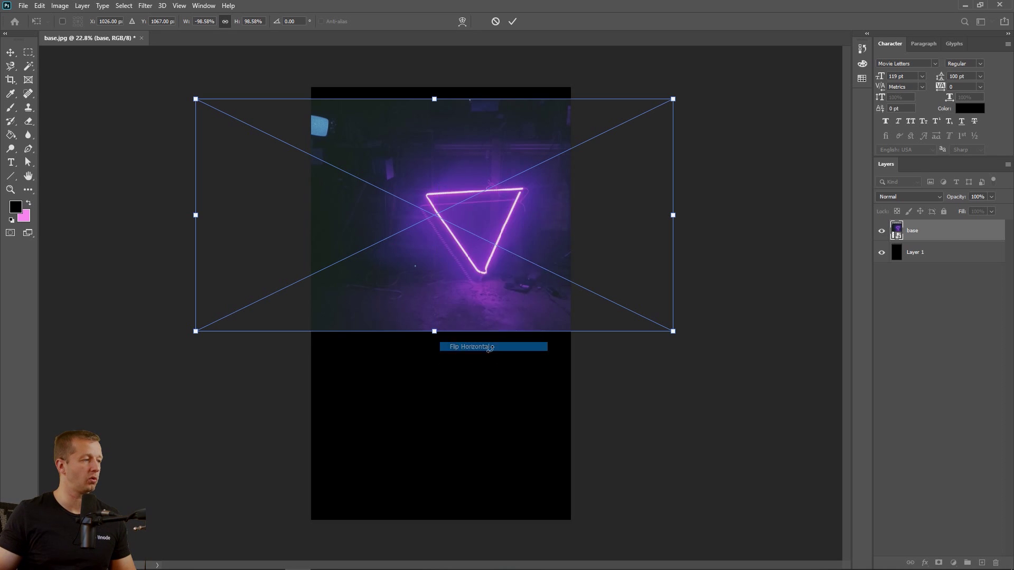
left_click(11, 52)
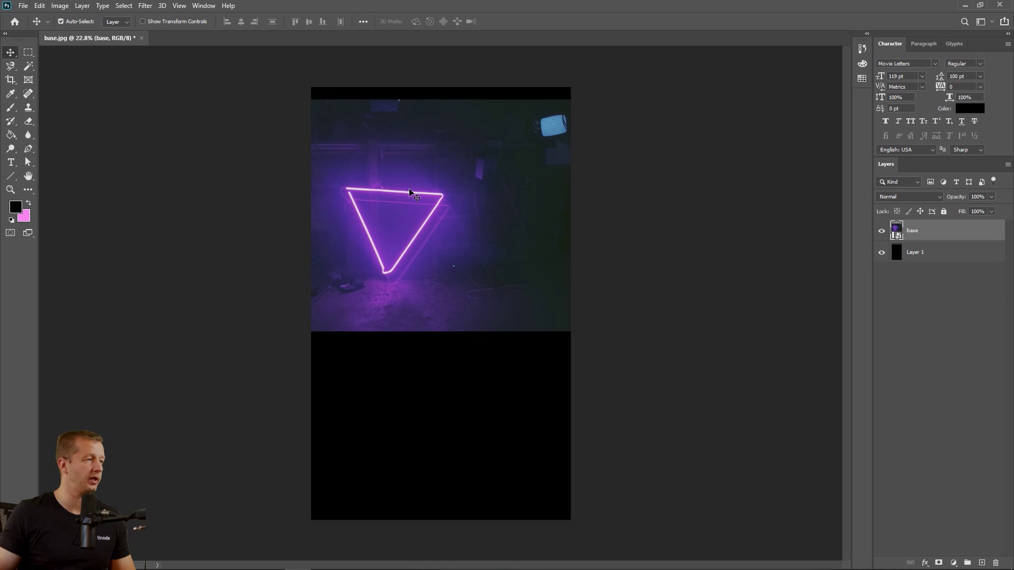
- Reposition the flipped base image at the canvas's upper edge with the triangle centred, and enlarge it proportionally to about 103%
left_click_drag(410, 190, 403, 210)
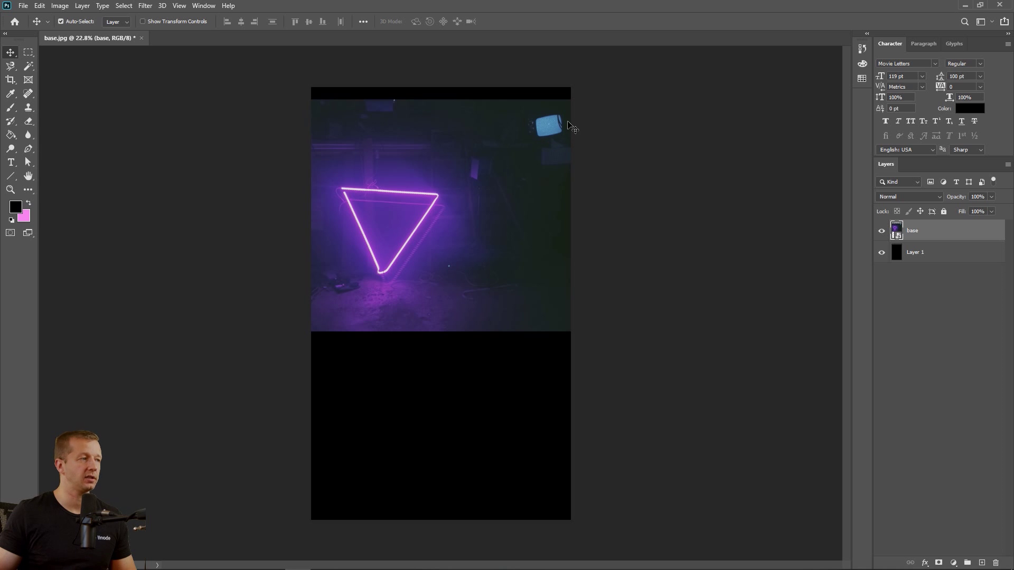
mouse_move(491, 177)
left_mouse_down()
mouse_move(550, 175)
mouse_move(493, 176)
mouse_move(502, 173)
left_mouse_up()
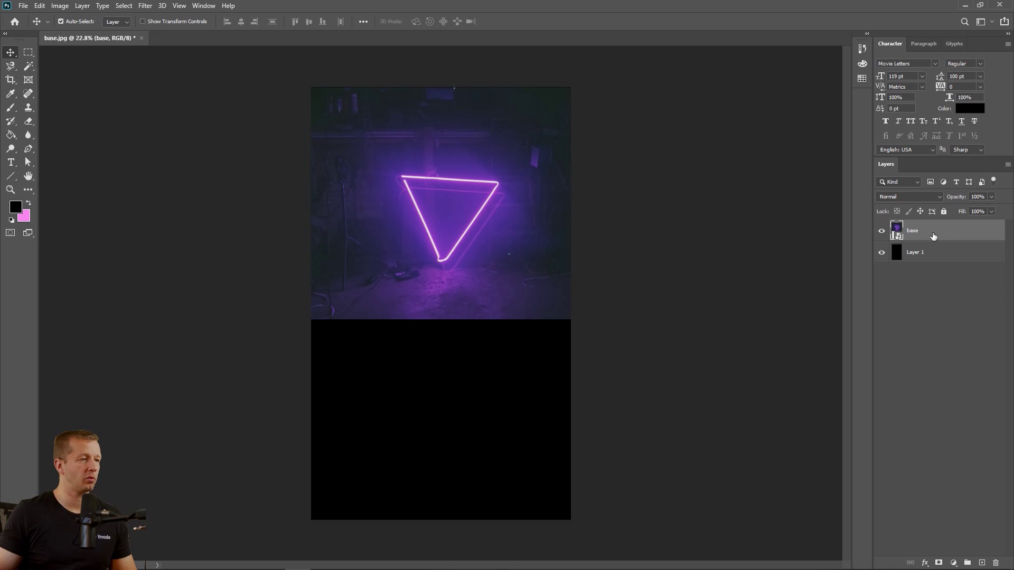
key("ctrl+t")
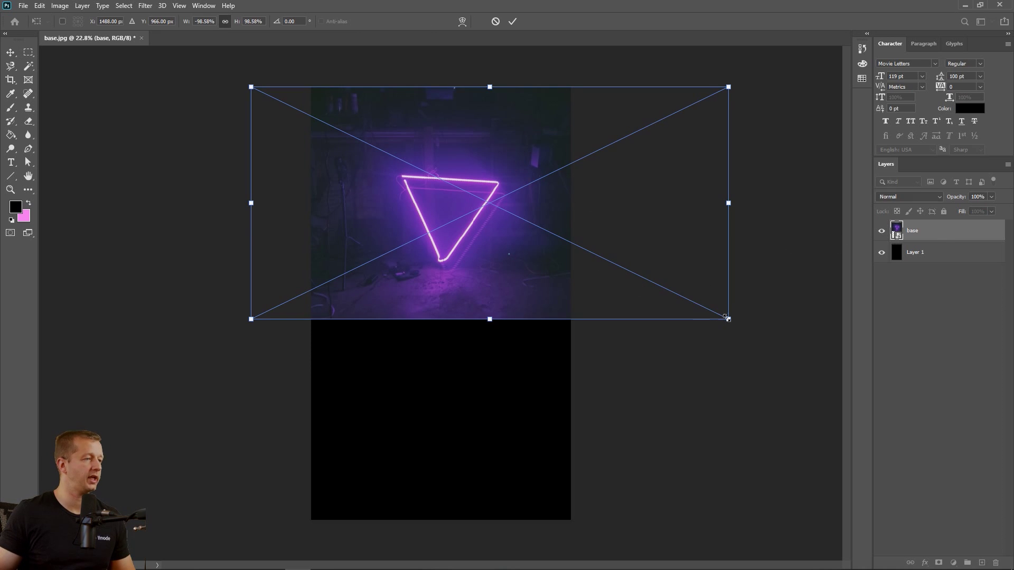
mouse_move(729, 320)
left_mouse_down()
mouse_move(749, 328)
mouse_move(740, 324)
left_mouse_up()
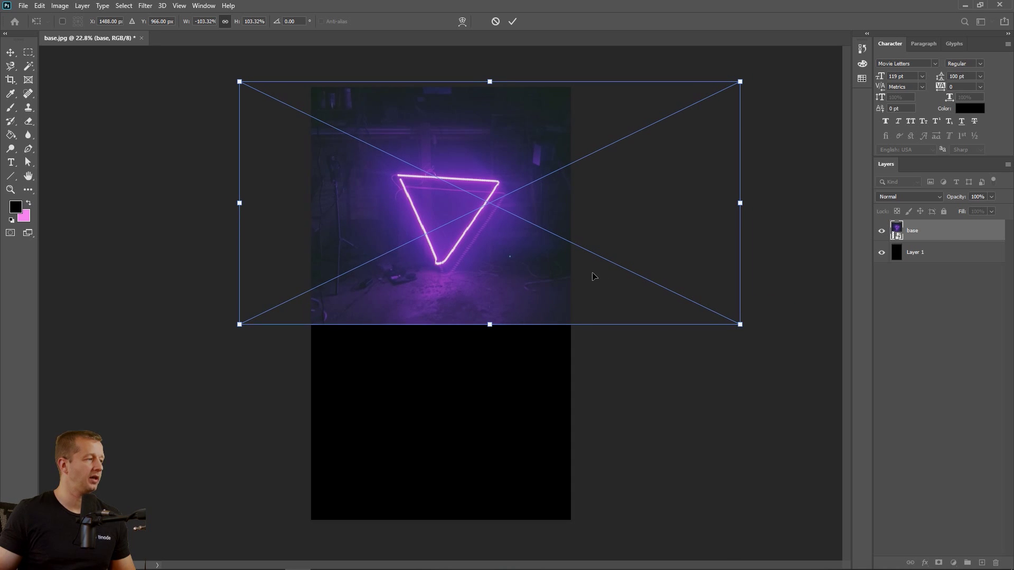
left_click_drag(594, 274, 600, 274)
key("Return")
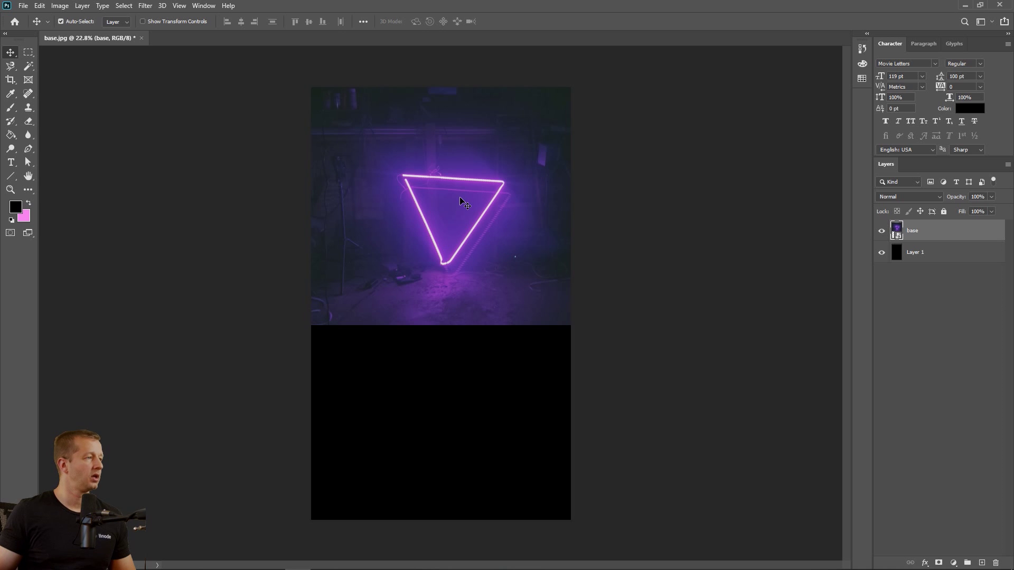
left_click_drag(461, 201, 461, 205)
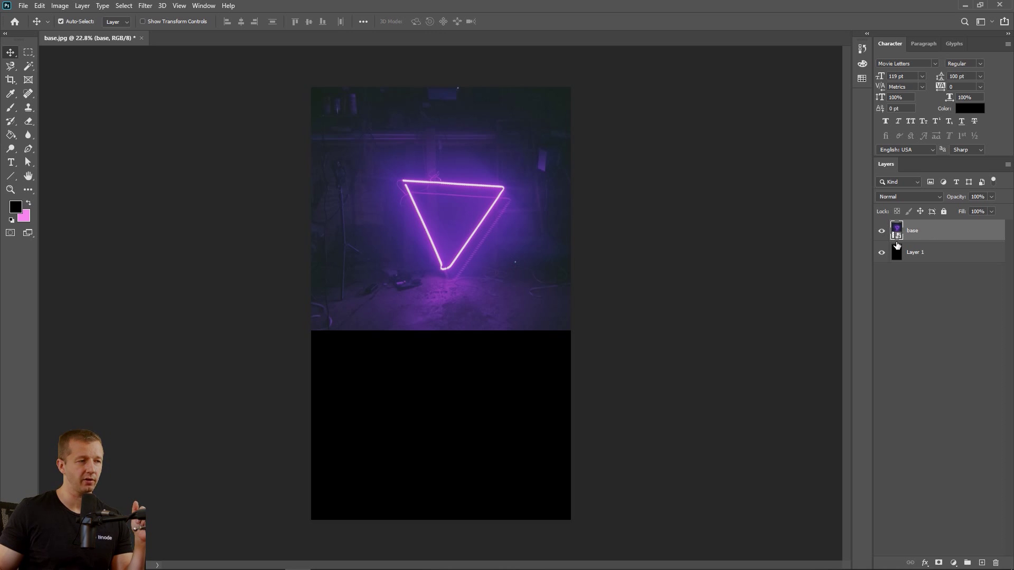
- Rasterize the base smart object layer
right_click(929, 232)
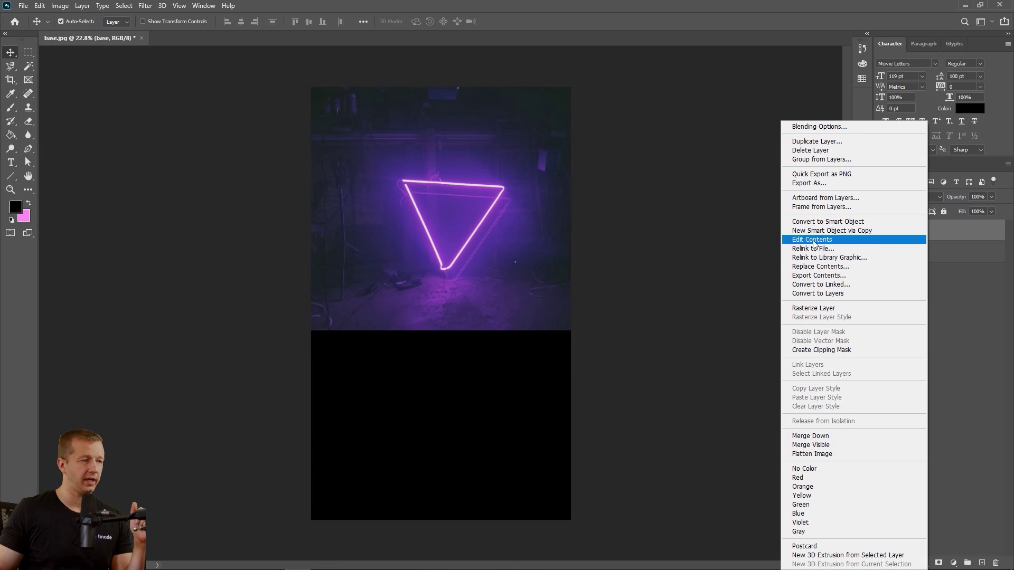
left_click(817, 308)
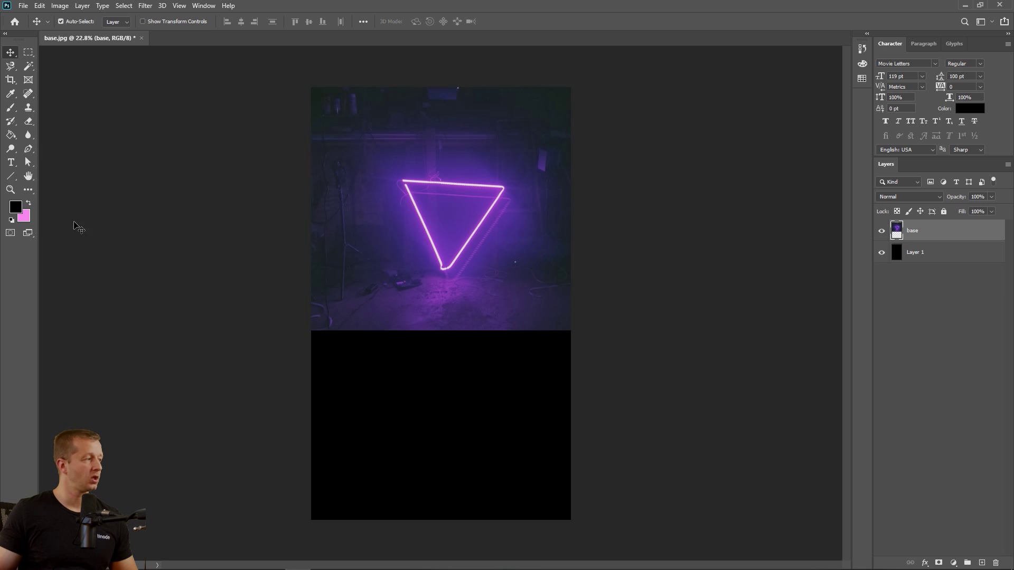
- Activate the Spot Healing Brush Tool and set its brush to 71 px size and 100% hardness
left_click(10, 190)
left_click_drag(322, 314, 267, 321)
left_click(268, 320)
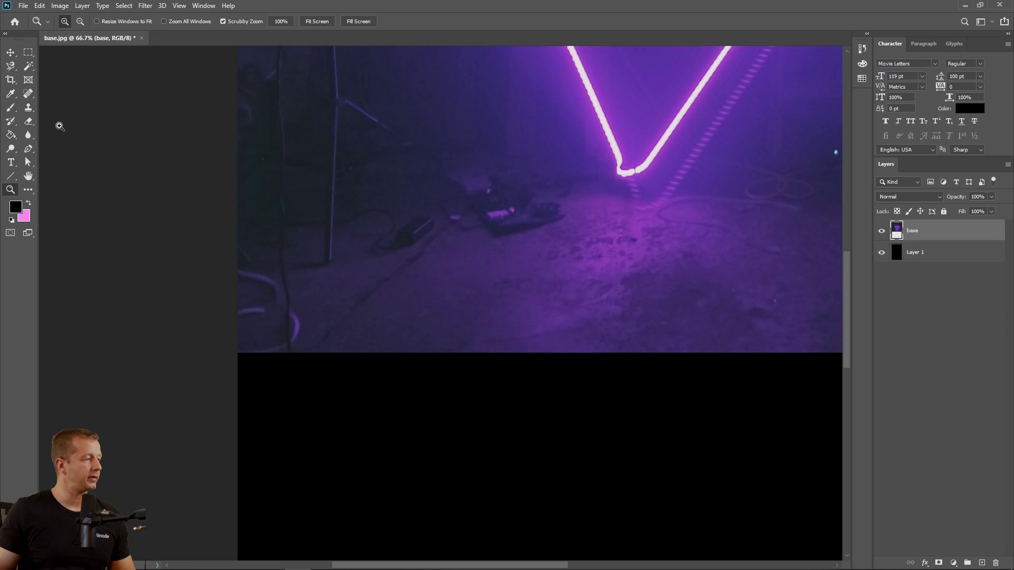
left_click(27, 96)
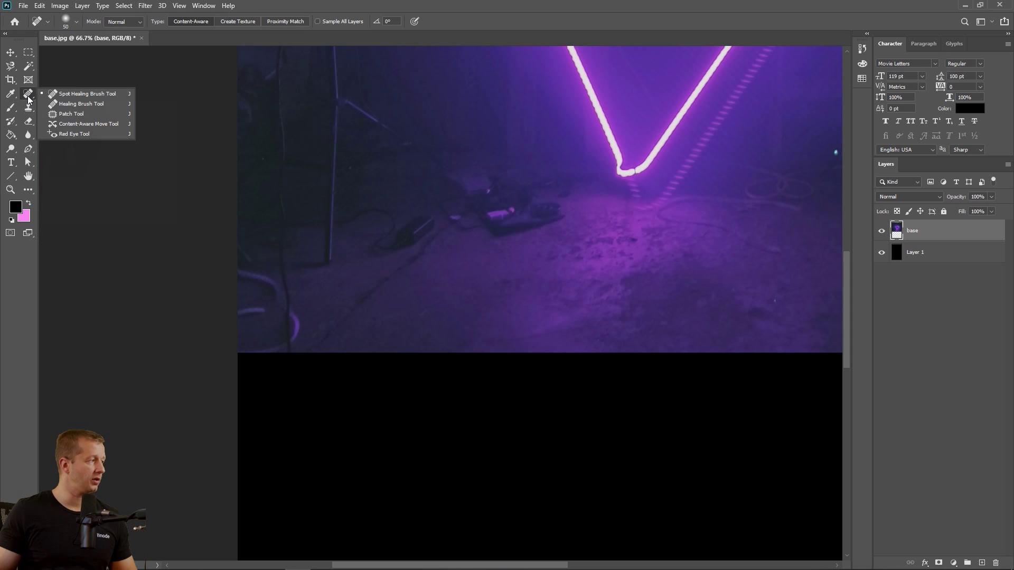
left_click(80, 97)
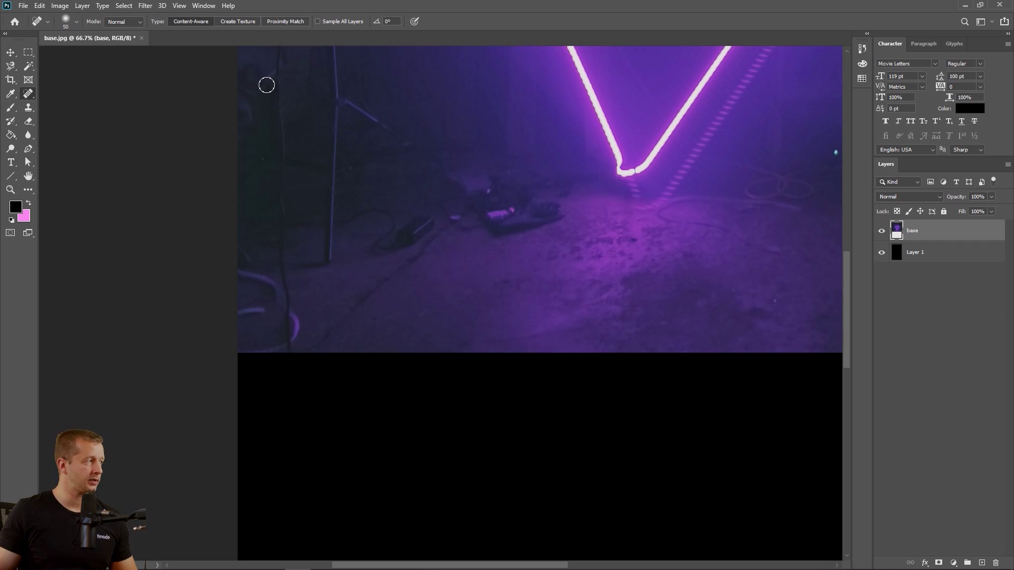
left_click(77, 21)
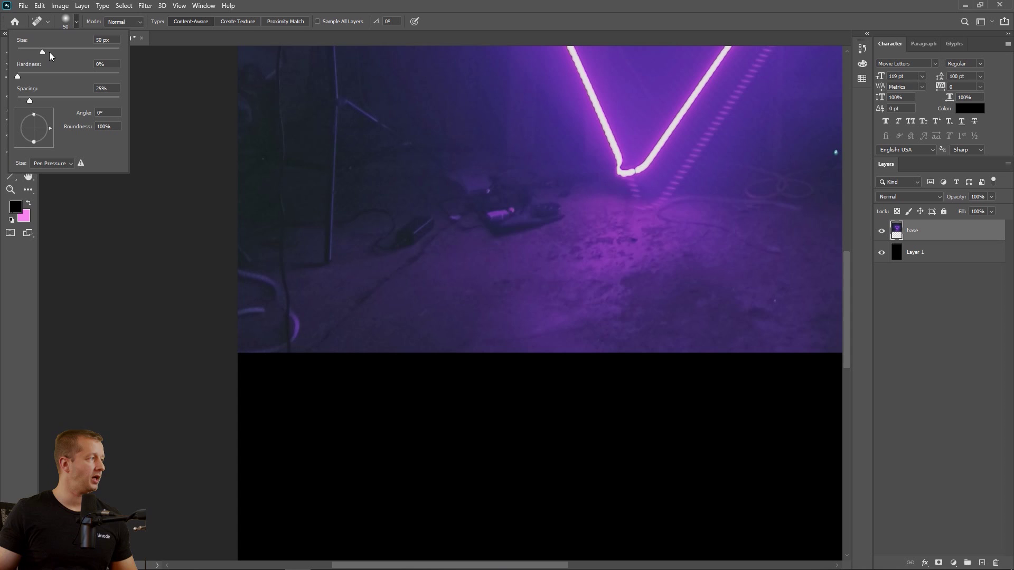
left_click(77, 22)
left_click(77, 21)
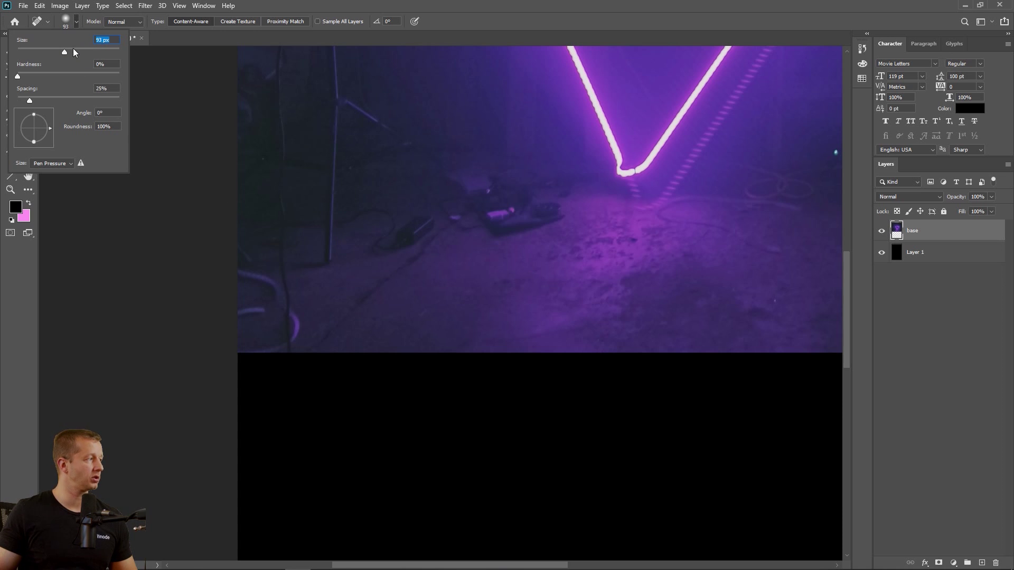
left_click_drag(60, 48, 53, 49)
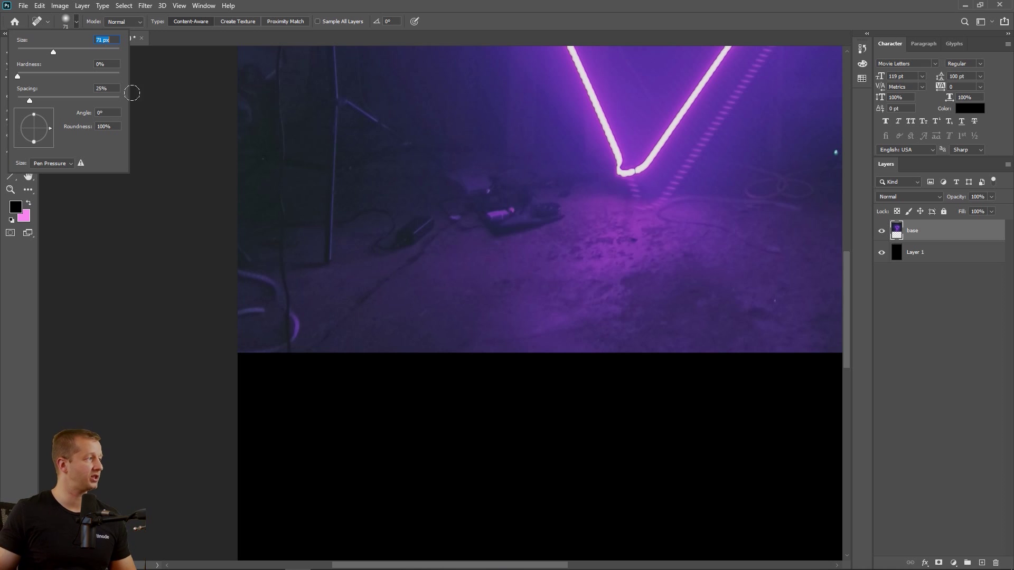
left_click(111, 39)
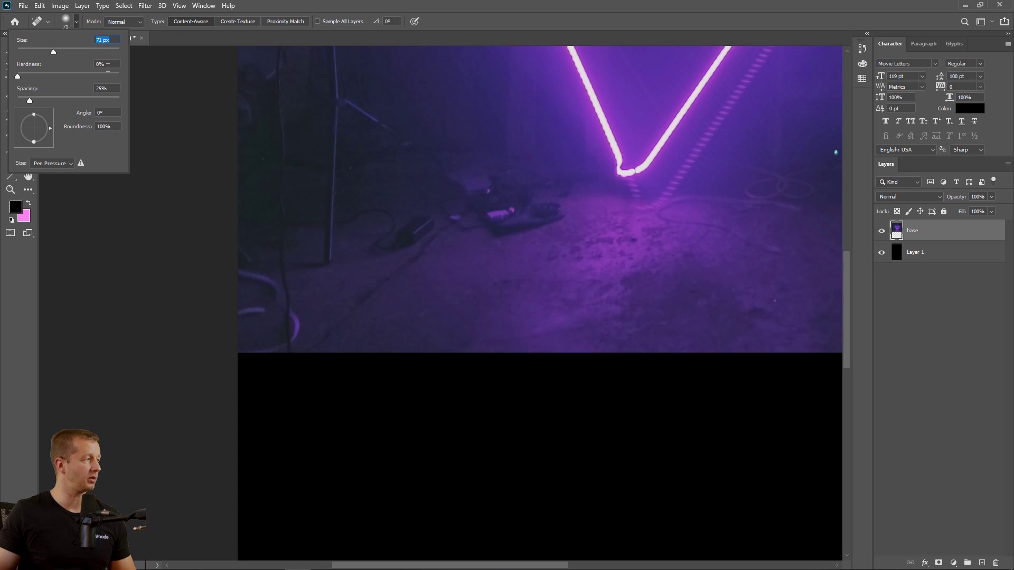
left_click(112, 64)
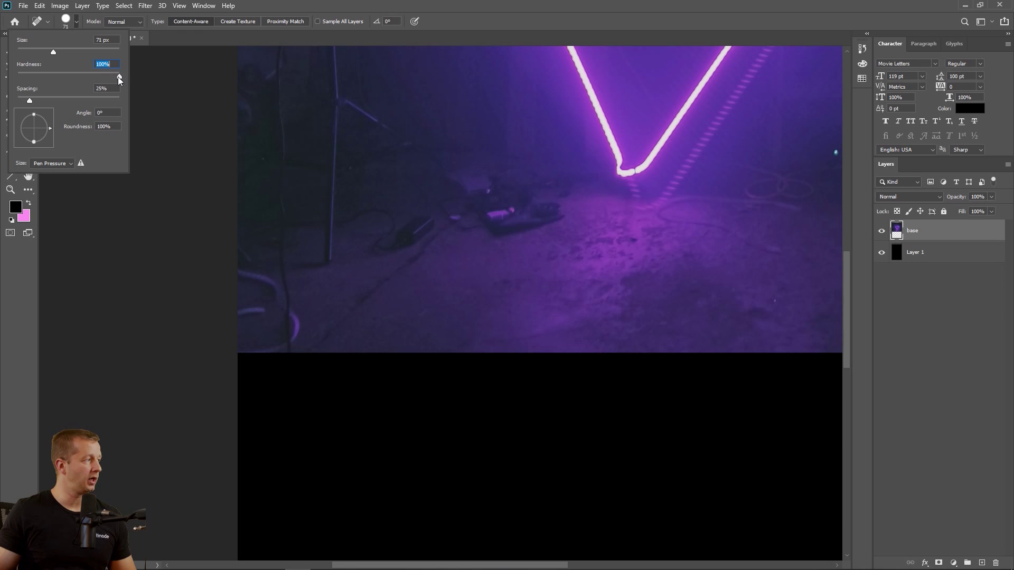
mouse_move(118, 77)
left_mouse_down()
mouse_move(7, 78)
mouse_move(119, 76)
left_mouse_up()
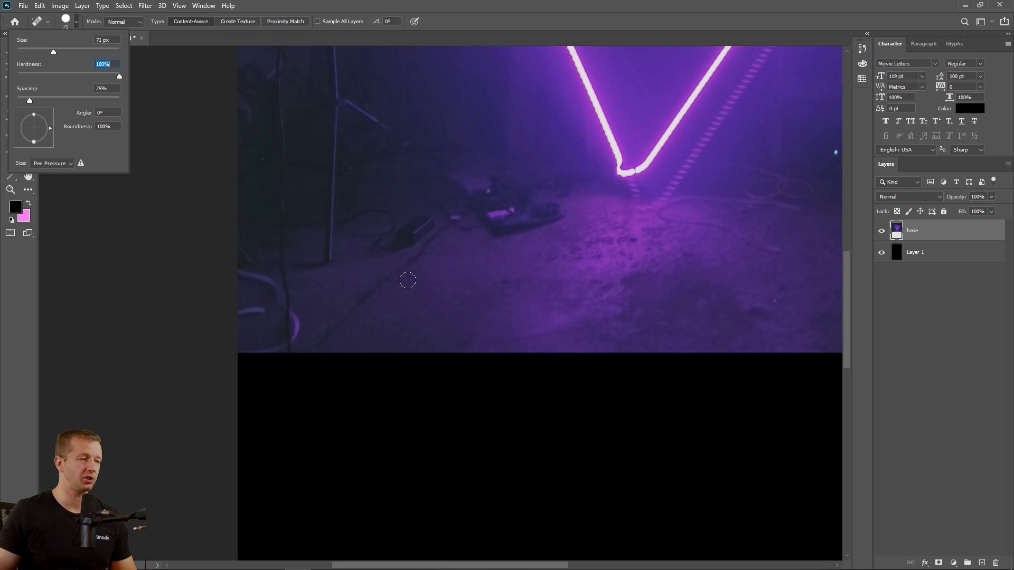
left_click(923, 242)
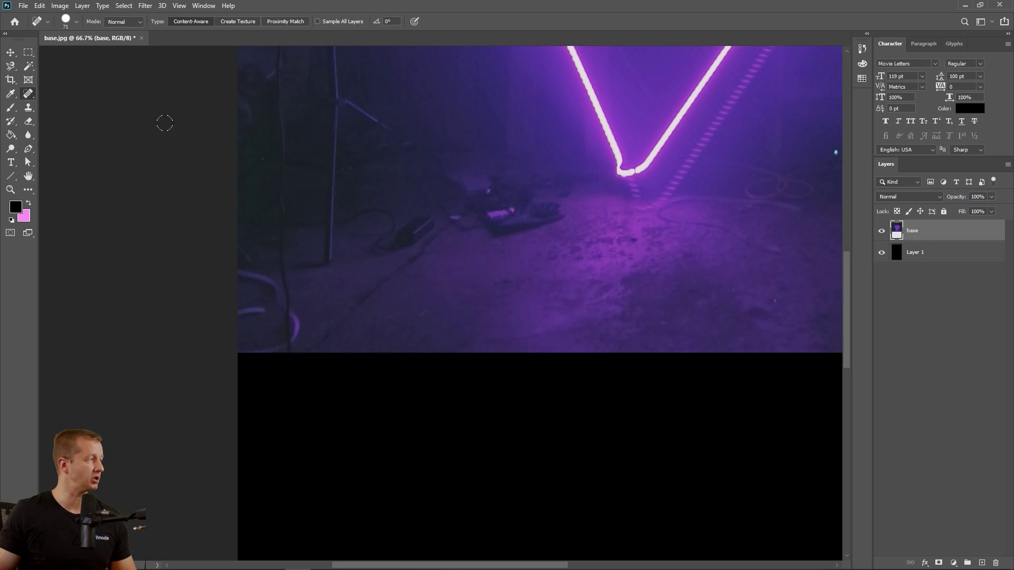
- Set up the Brush Tool with the Soft Round preset at 180 px and a white foreground colour
left_click(10, 109)
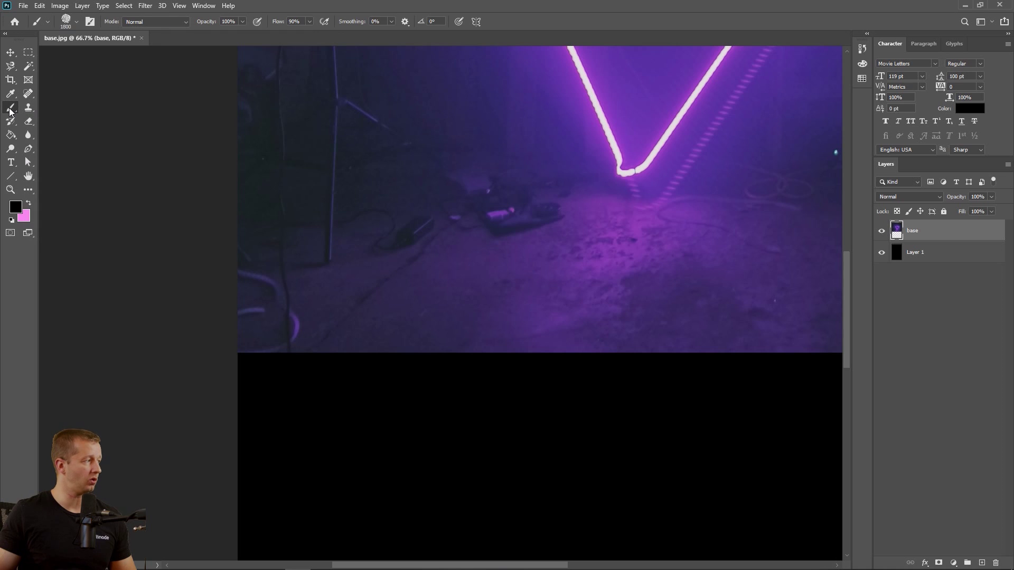
left_click(76, 22)
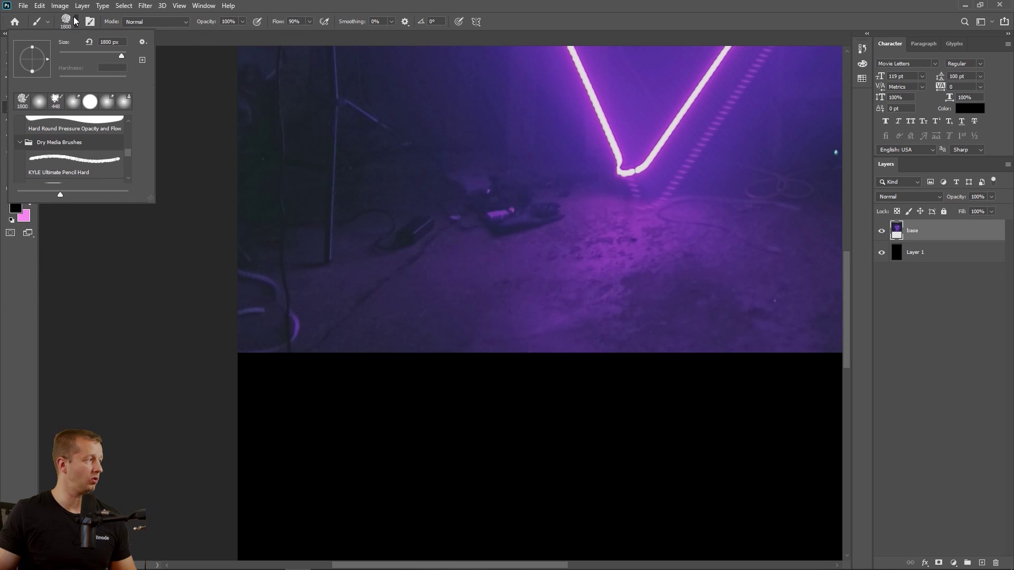
left_click(42, 104)
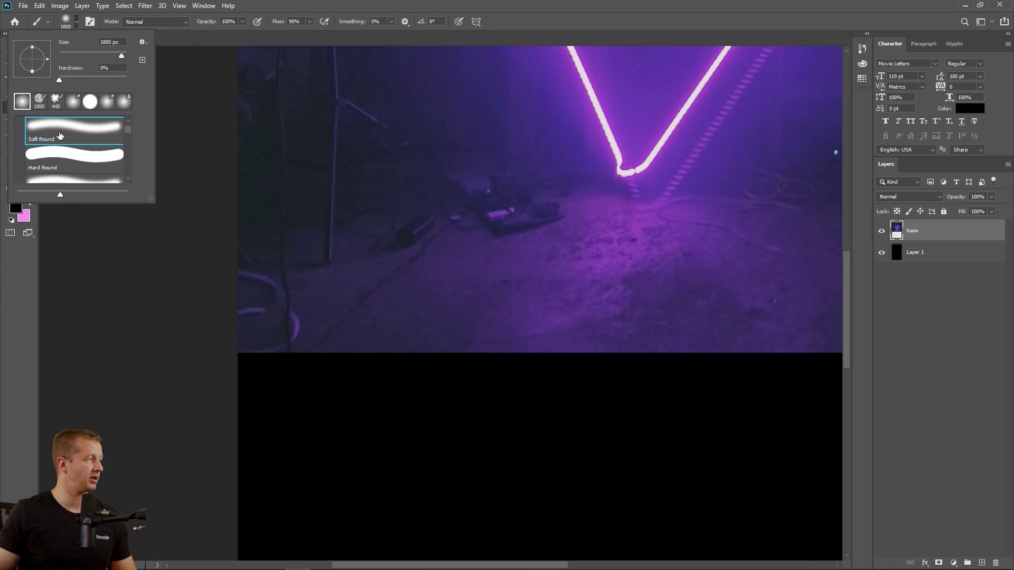
scroll(59, 136, "up", 1)
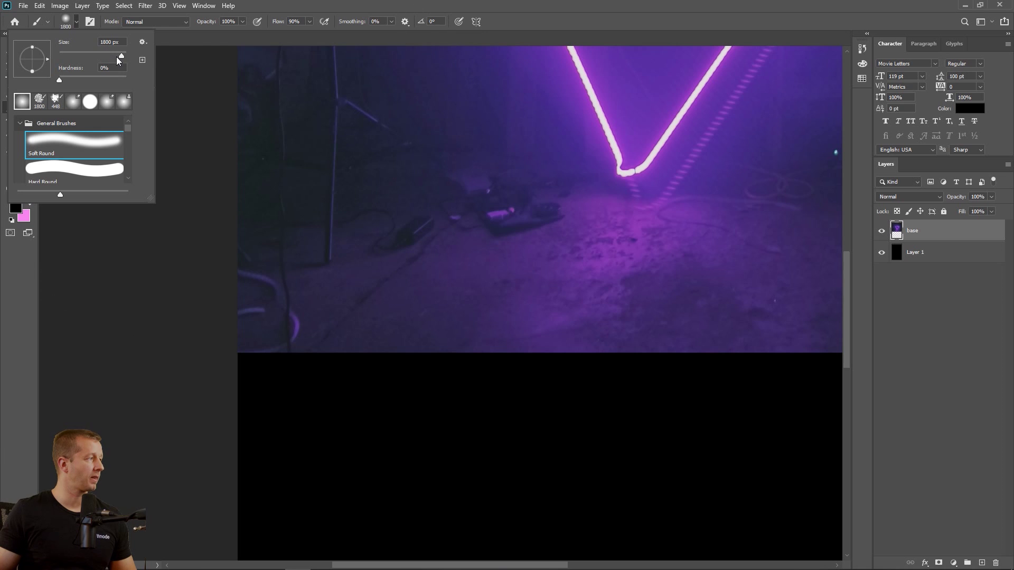
left_click_drag(120, 56, 106, 56)
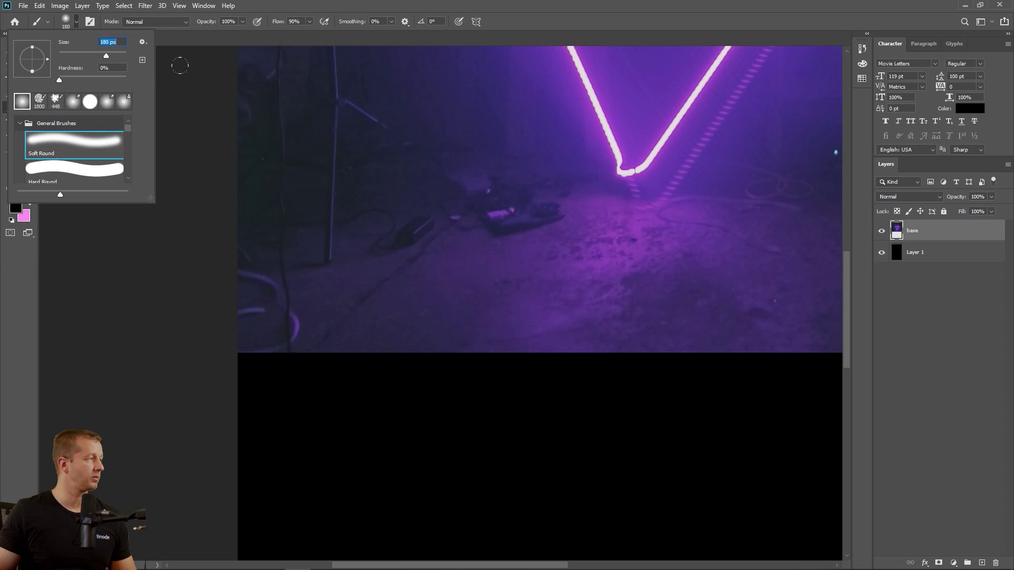
left_click(16, 212)
left_click_drag(284, 245, 183, 188)
left_click(439, 207)
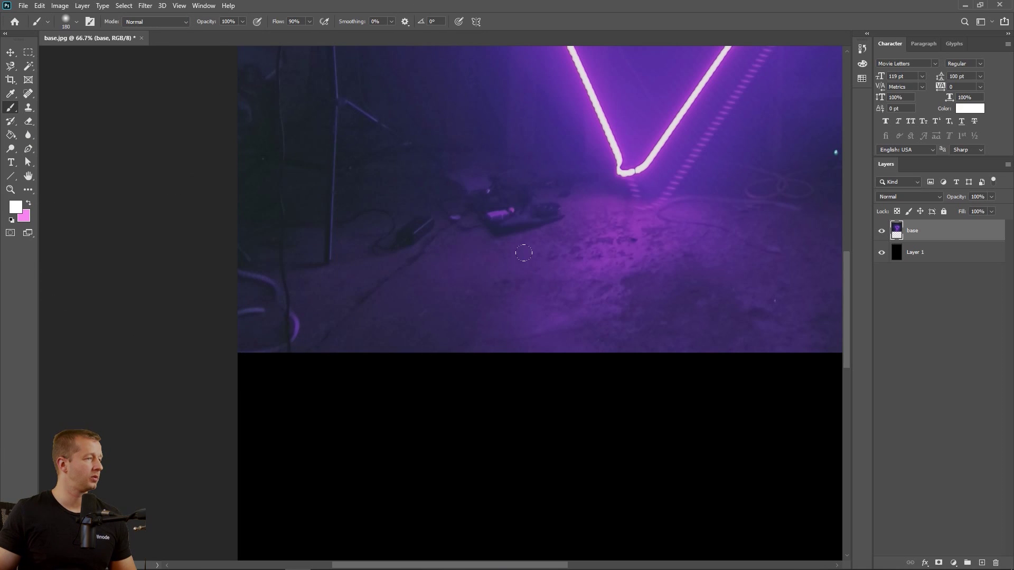
- Compare a soft white brush stroke on the floor with a 100% hardness stroke above it, and undo both strokes
mouse_move(472, 299)
left_mouse_down()
mouse_move(577, 288)
mouse_move(663, 256)
left_mouse_up()
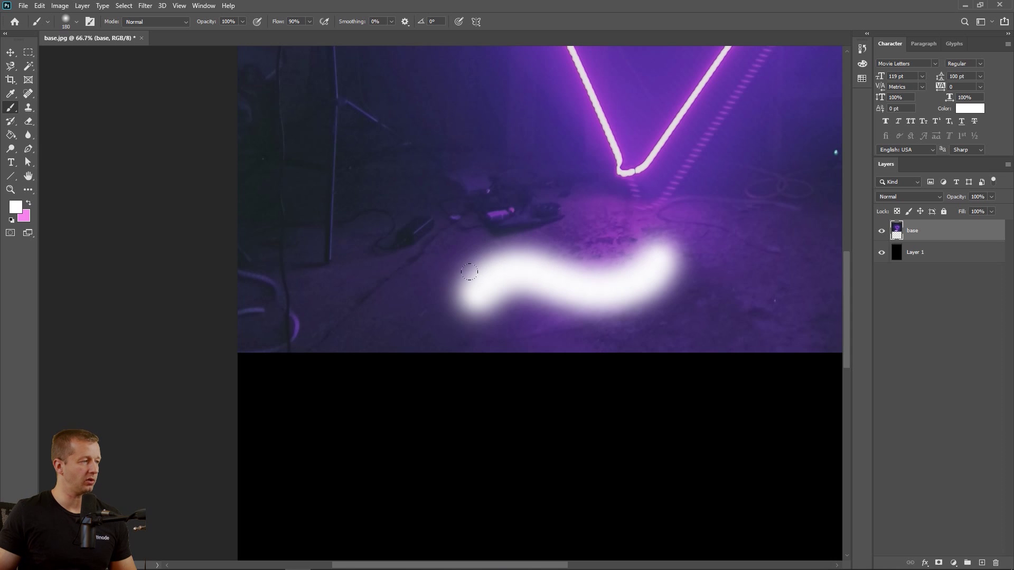
left_click(76, 21)
left_click_drag(59, 79, 126, 79)
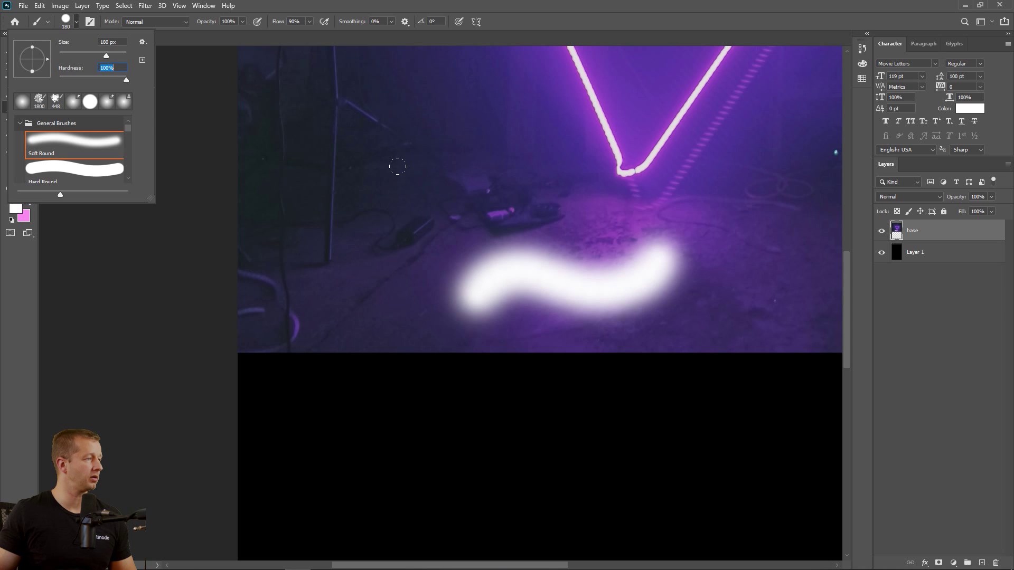
mouse_move(410, 196)
left_mouse_down()
mouse_move(481, 174)
mouse_move(633, 165)
mouse_move(646, 149)
left_mouse_up()
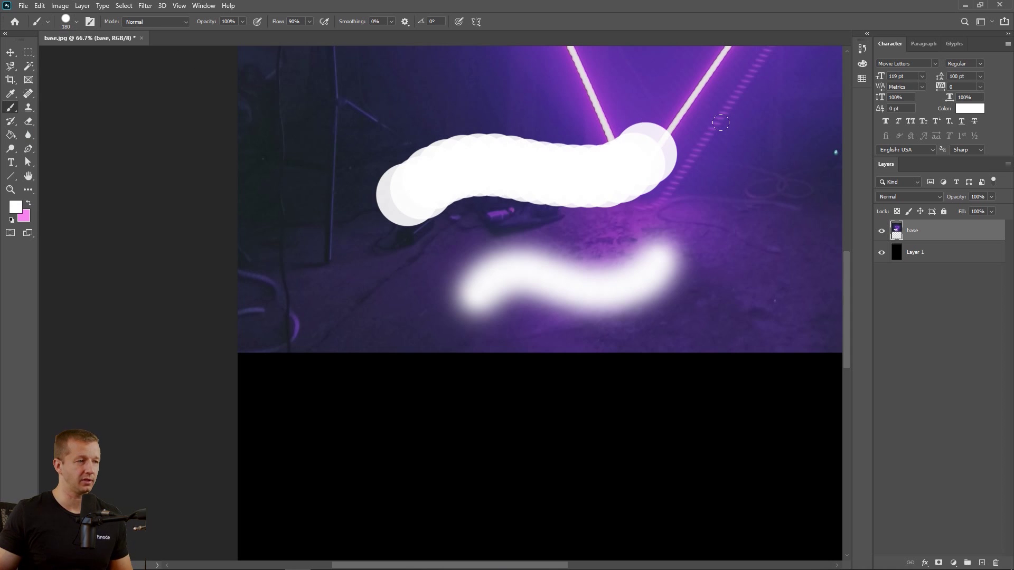
key("ctrl+z")
key("ctrl+z")
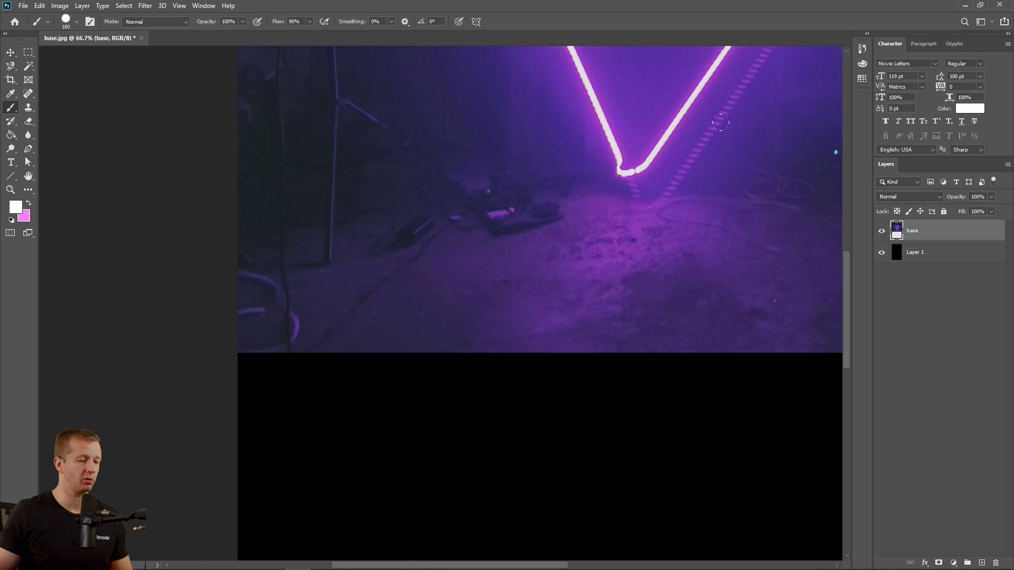
- Remove part of the dark floor crack near the cables on the base layer with the Spot Healing Brush Tool
left_click(28, 94)
left_click(69, 97)
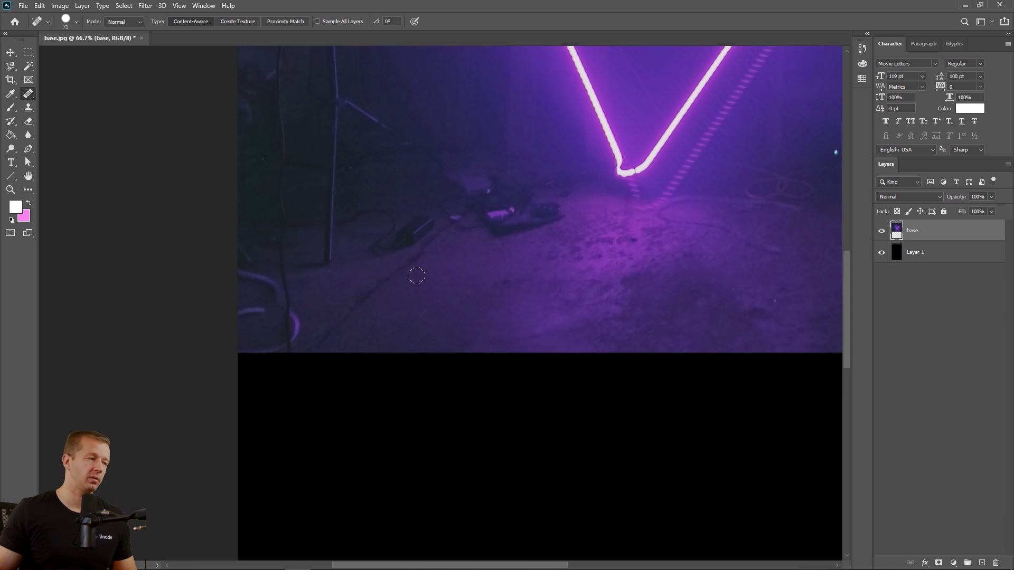
left_click_drag(398, 266, 379, 289)
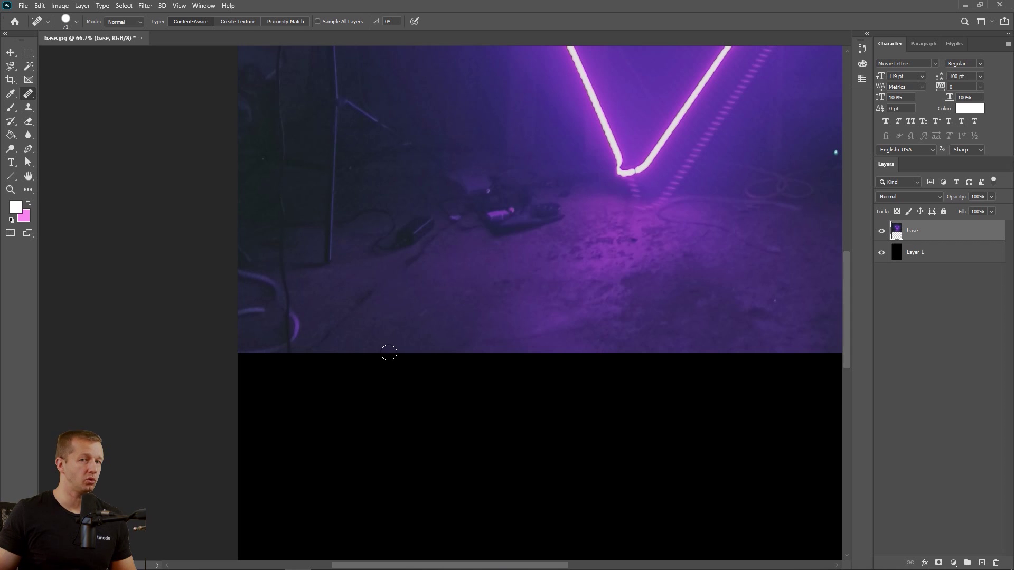
- Lower the Spot Healing Brush's hardness to give it a softer edge
left_click(77, 23)
left_click(34, 73)
key("Return")
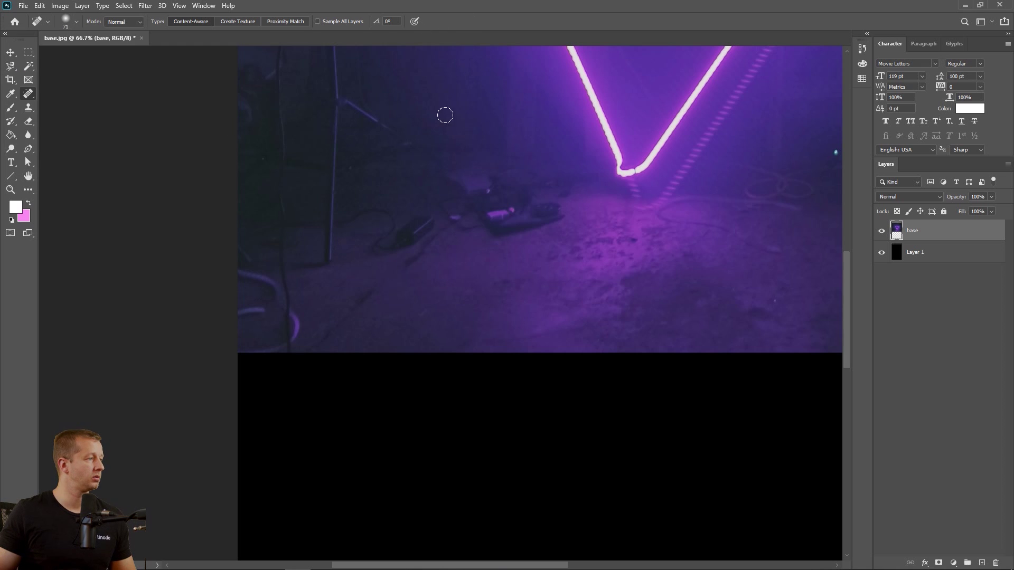
- Remove the remaining dark cracks on the concrete floor below the cables with the Spot Healing Brush Tool
left_click_drag(383, 277, 342, 319)
left_click_drag(403, 267, 443, 244)
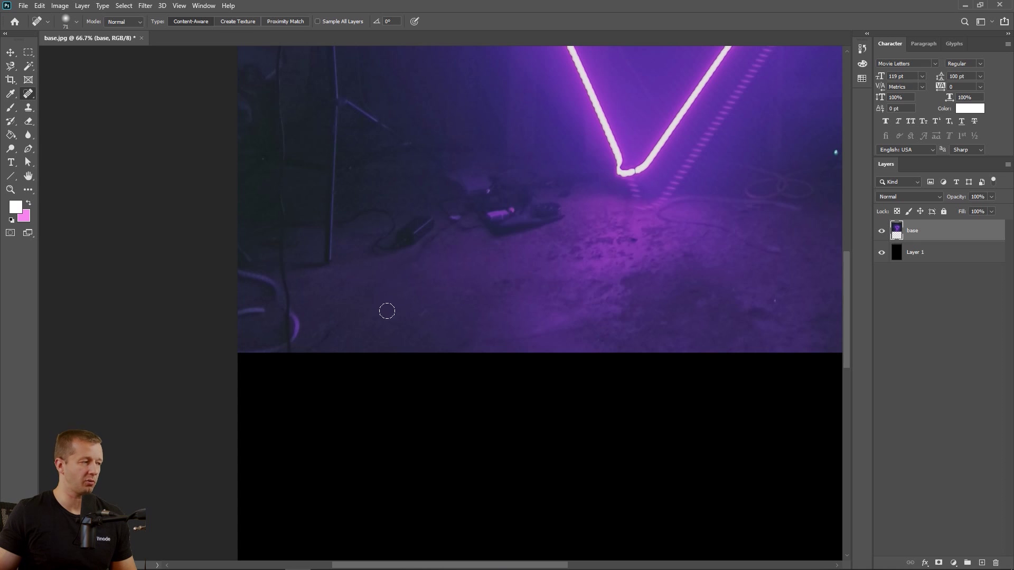
mouse_move(342, 322)
left_mouse_down()
mouse_move(327, 324)
mouse_move(303, 358)
left_mouse_up()
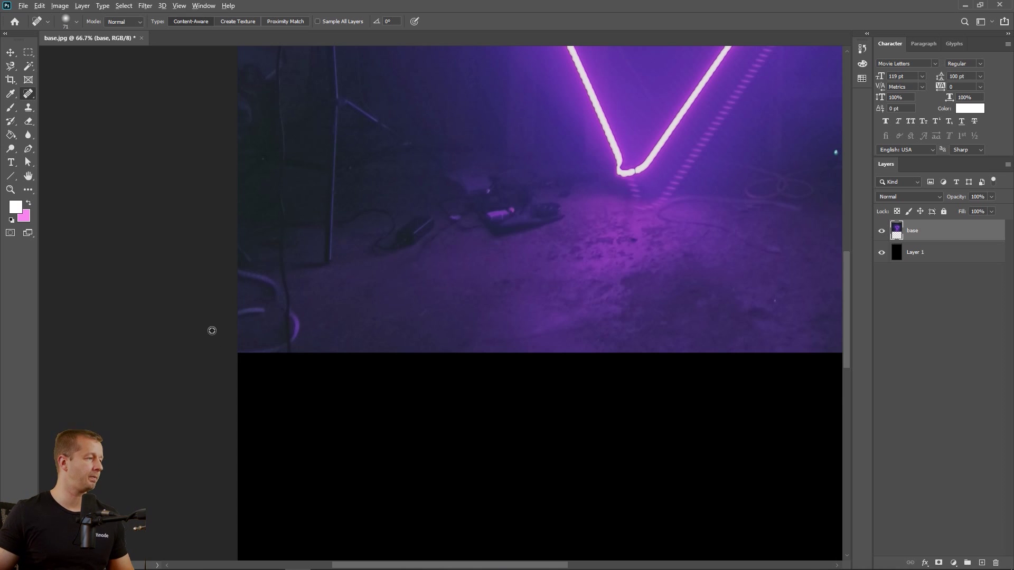
- Heal away the thin vertical cable and the curved hoses in the photo's lower-left corner with the Spot Healing Brush Tool
scroll(210, 328, "up", 3)
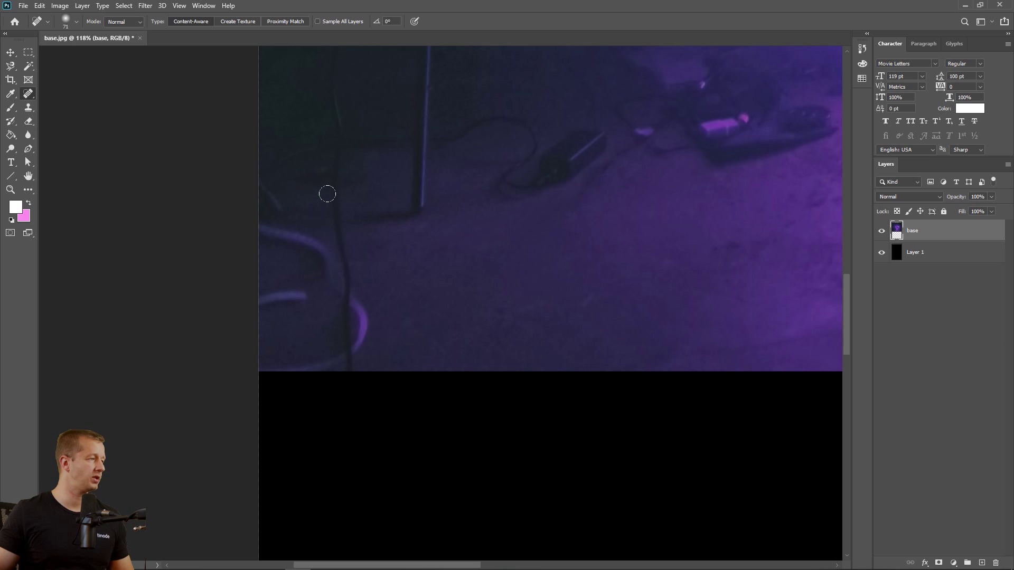
left_click_drag(328, 190, 343, 257)
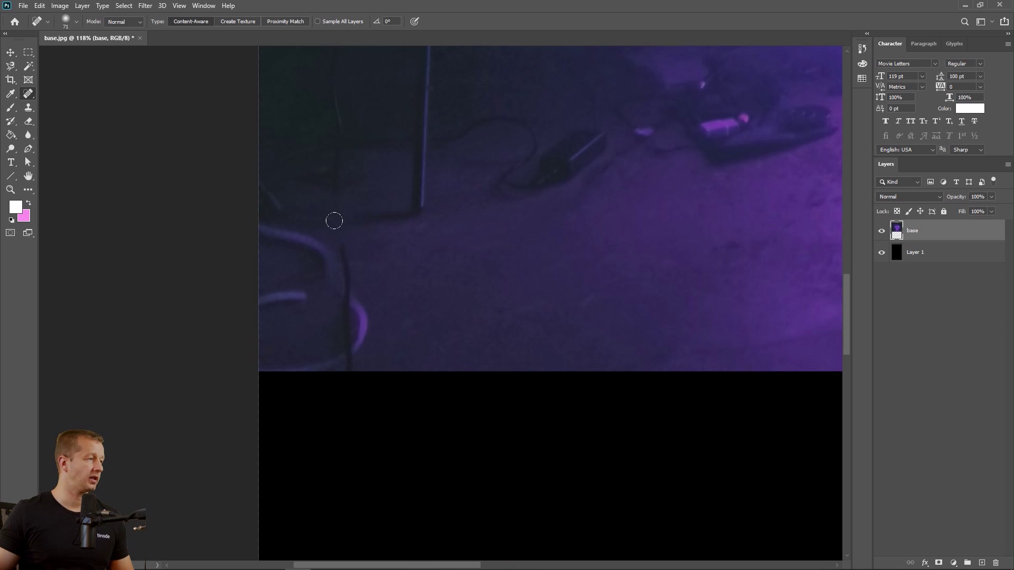
left_click_drag(335, 240, 349, 345)
mouse_move(342, 288)
left_mouse_down()
mouse_move(356, 317)
mouse_move(352, 339)
mouse_move(339, 329)
mouse_move(339, 374)
left_mouse_up()
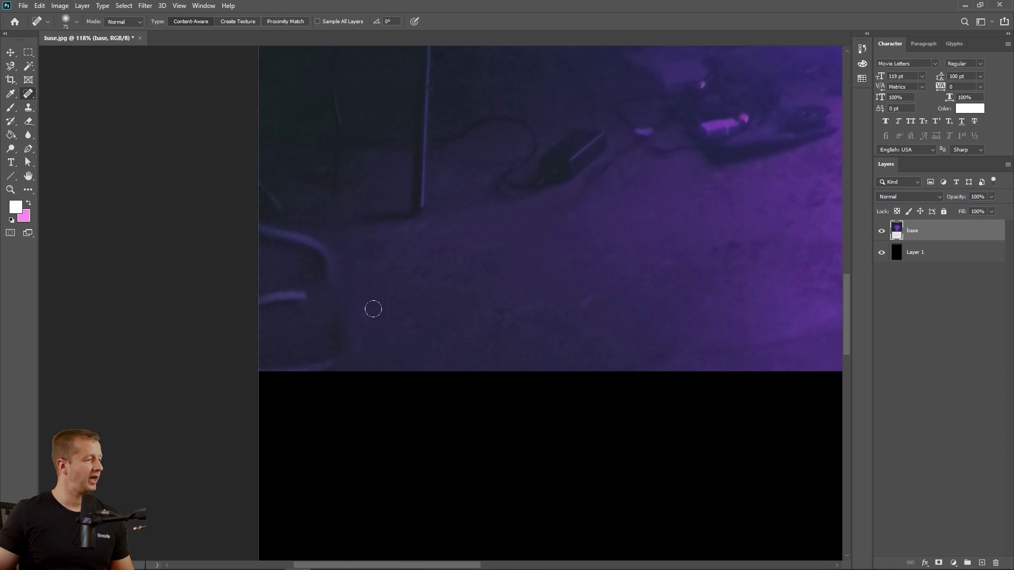
mouse_move(334, 286)
left_mouse_down()
mouse_move(327, 264)
mouse_move(286, 226)
mouse_move(264, 228)
left_mouse_up()
mouse_move(305, 296)
left_mouse_down()
mouse_move(267, 292)
mouse_move(256, 310)
mouse_move(277, 281)
mouse_move(268, 292)
mouse_move(296, 337)
mouse_move(299, 321)
mouse_move(314, 327)
mouse_move(282, 283)
mouse_move(263, 294)
left_mouse_up()
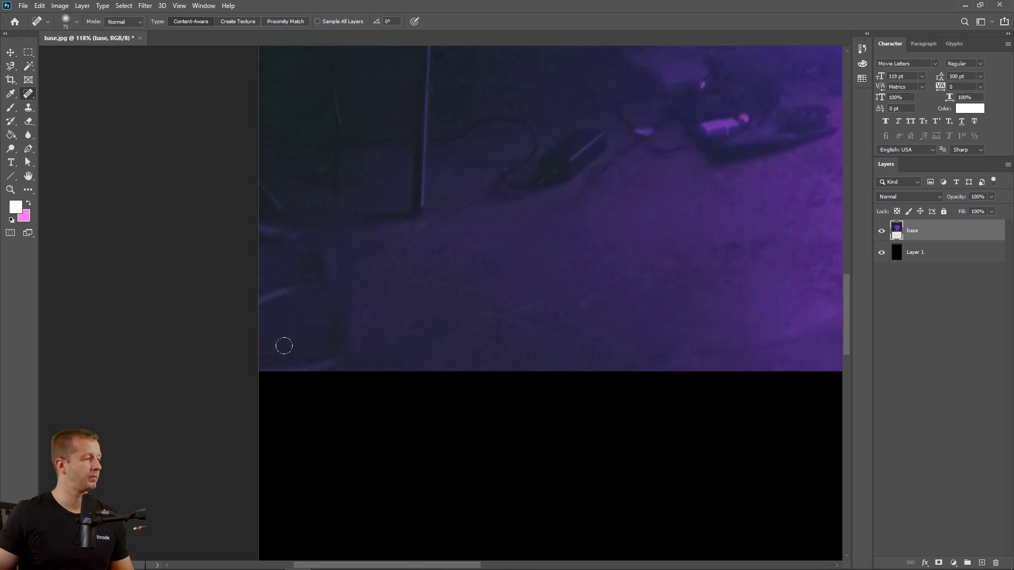
- Cover the leftover hose marks in the photo's lower-left corner with clean floor sampled using the Clone Stamp Tool
left_click(28, 107)
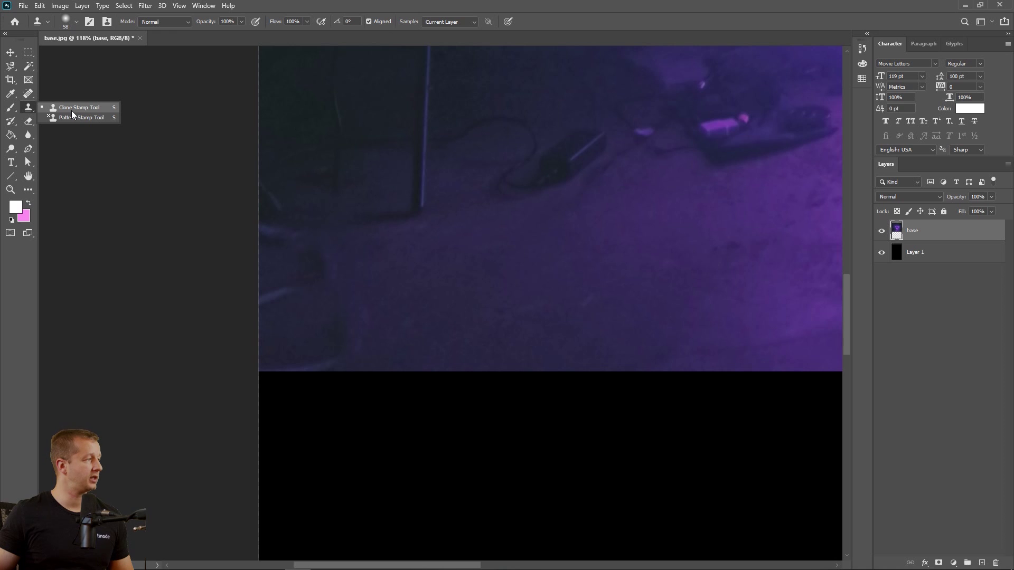
left_click(78, 110)
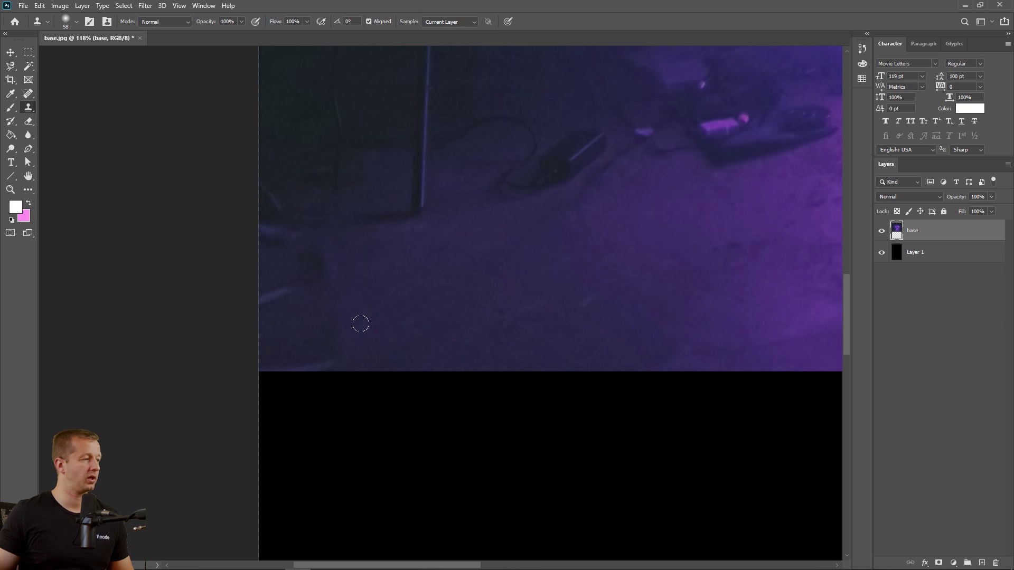
left_click_drag(336, 346, 330, 361)
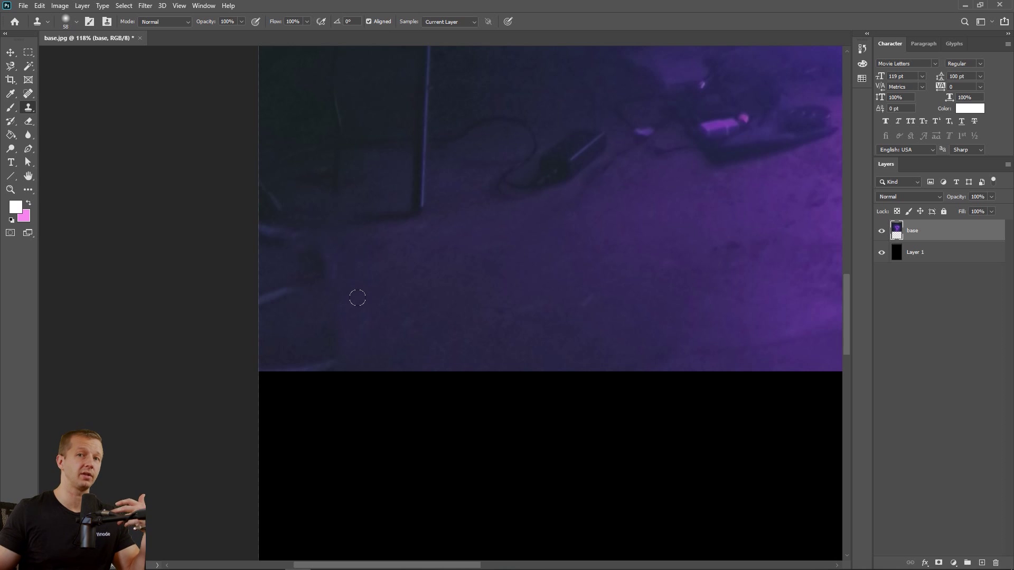
left_click(357, 262, "alt")
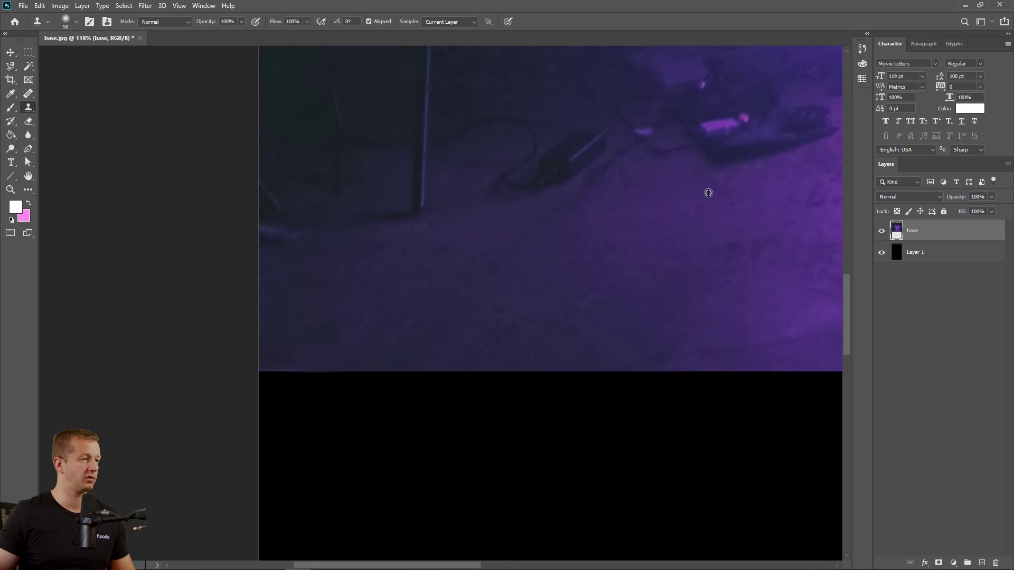
- Try cloning the brighter purple floor onto the photo's lower edge, and undo the strokes
left_click_drag(312, 356, 282, 369)
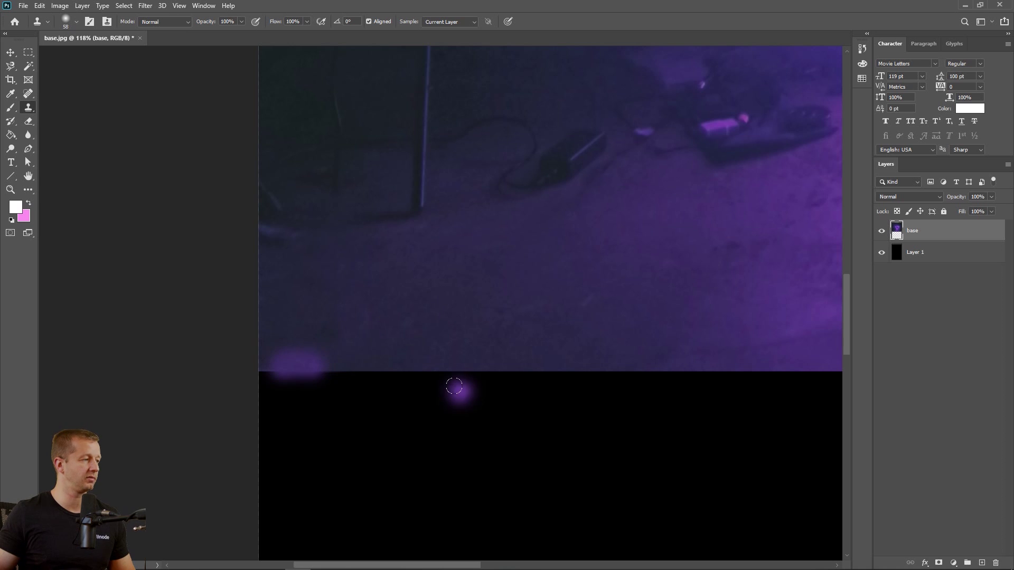
key("ctrl+z")
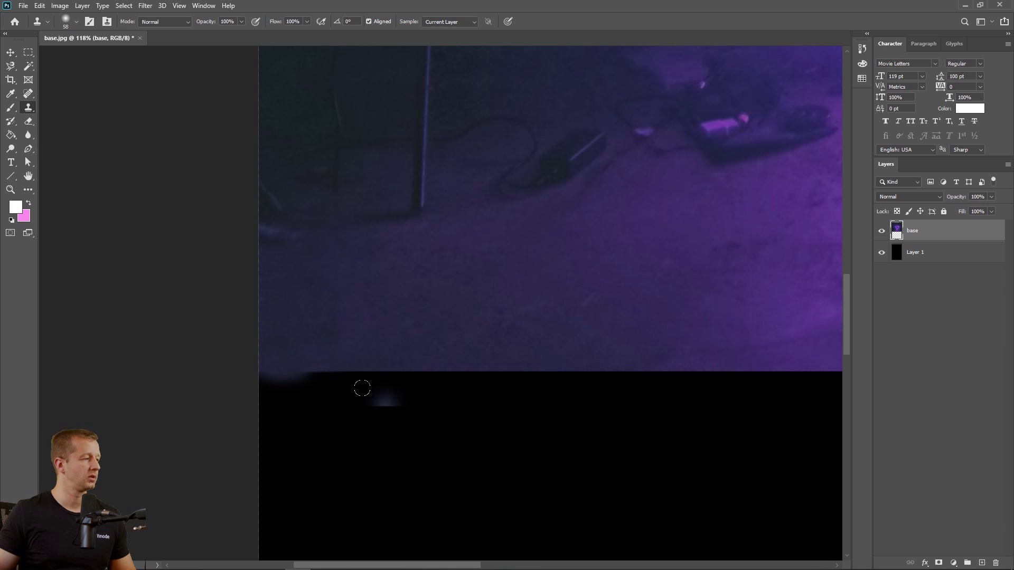
- Draw a rectangular marquee selection around the neon triangle's lower tip and the floor beneath it
scroll(411, 360, "down", 4)
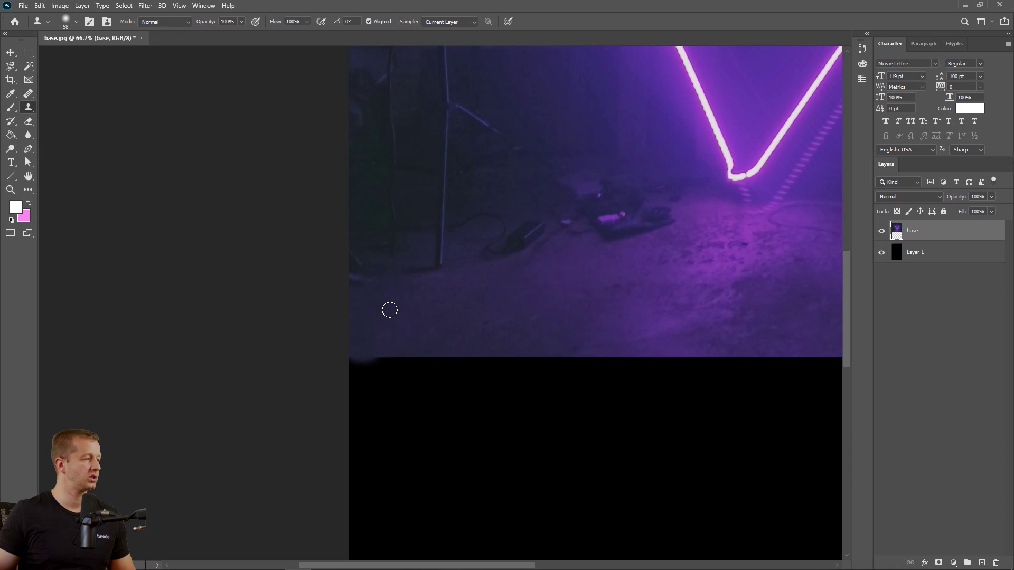
scroll(568, 336, "down", 3)
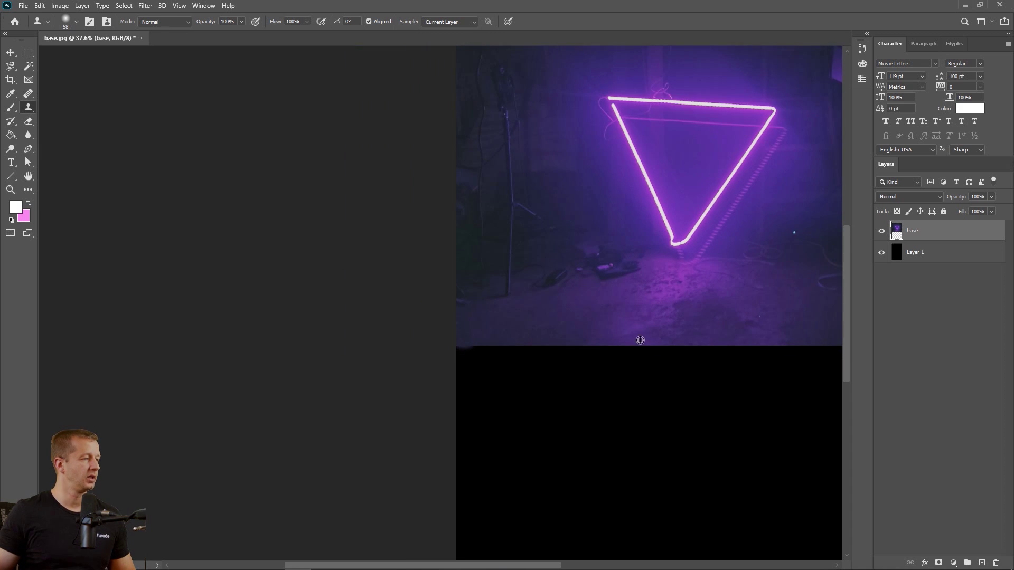
scroll(509, 355, "down", 3)
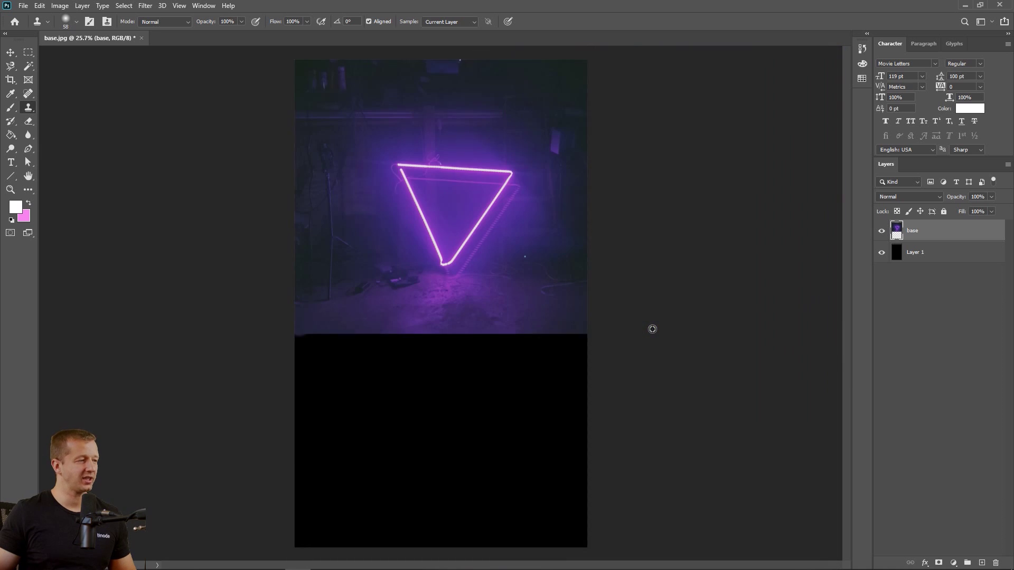
scroll(438, 322, "up", 1)
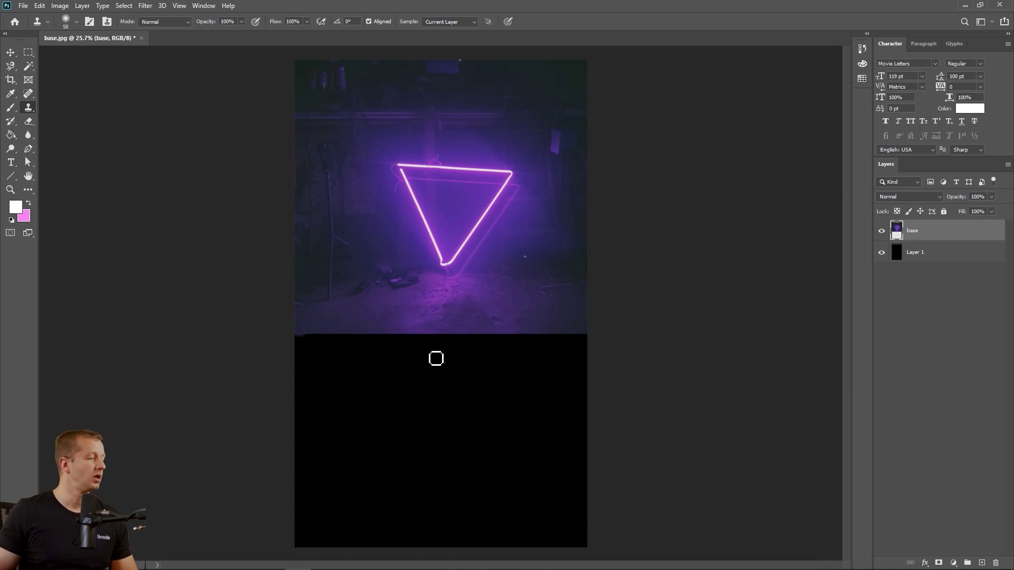
left_click(10, 52)
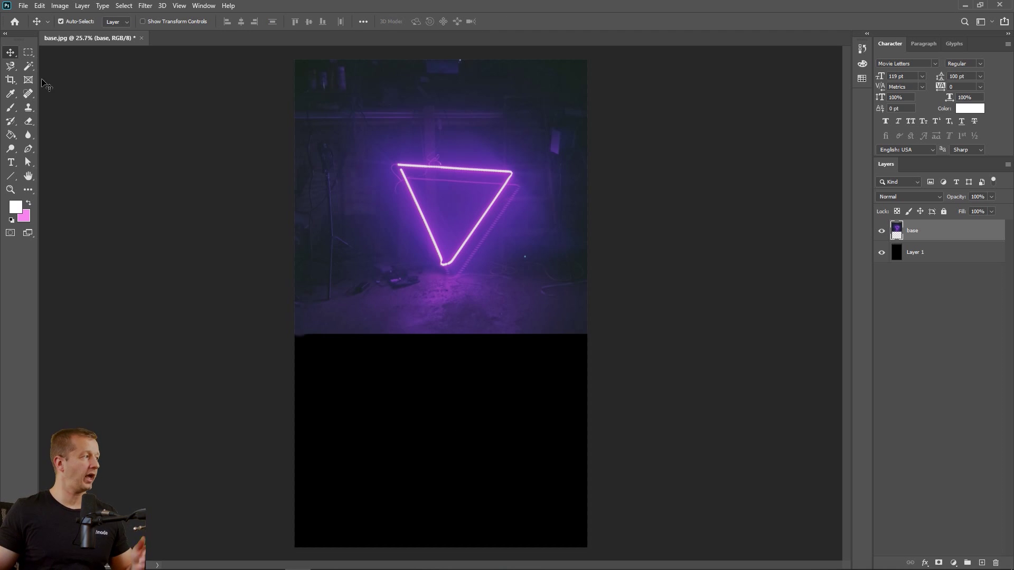
left_click(28, 52)
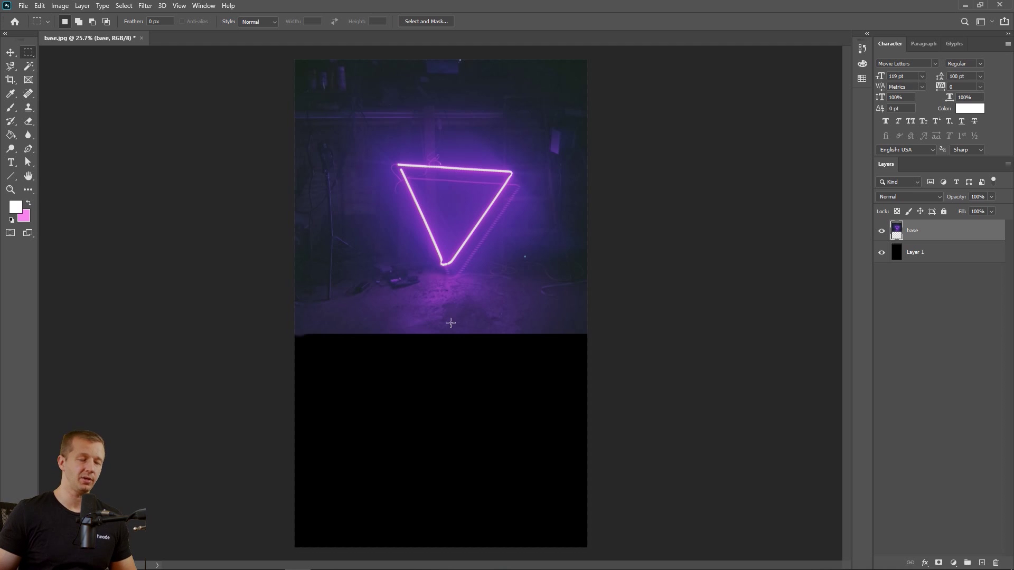
right_click(25, 55)
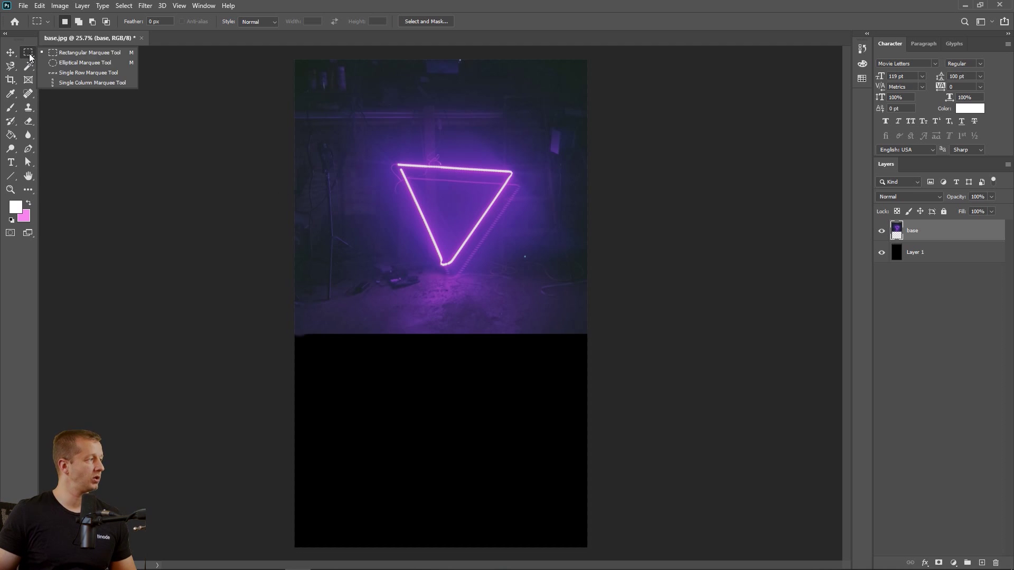
left_click(96, 53)
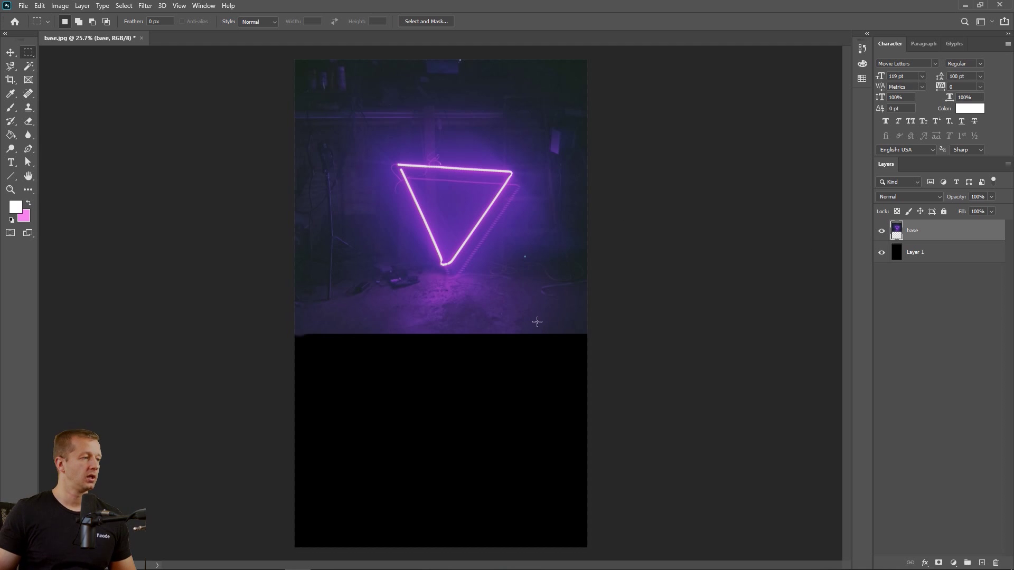
left_click_drag(545, 324, 355, 224)
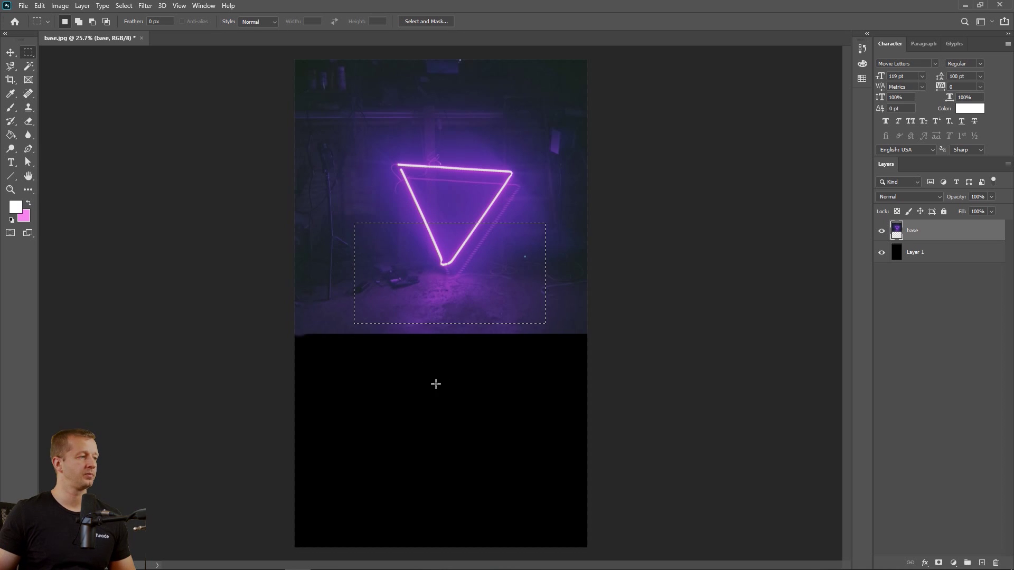
- Move the selected image area down over the black background, undo the move and clear the selection
left_click(10, 52)
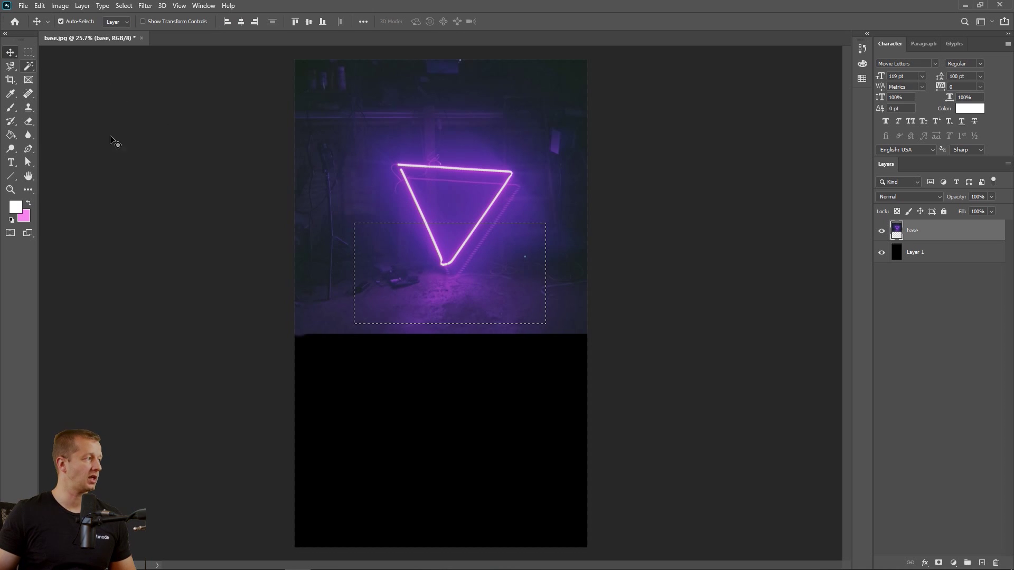
left_click_drag(452, 279, 444, 381)
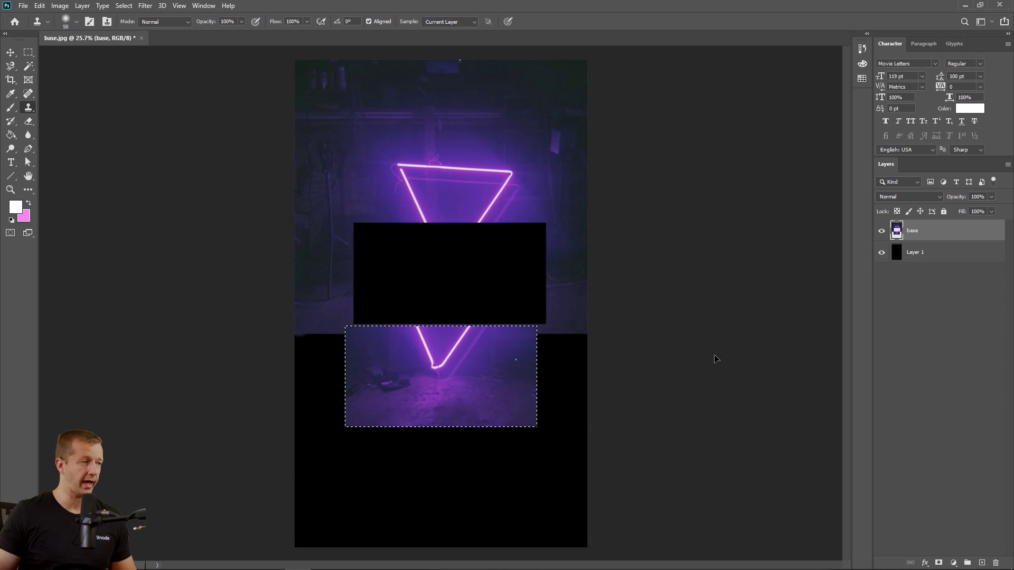
key("ctrl+z")
left_click(28, 52)
left_click(531, 339)
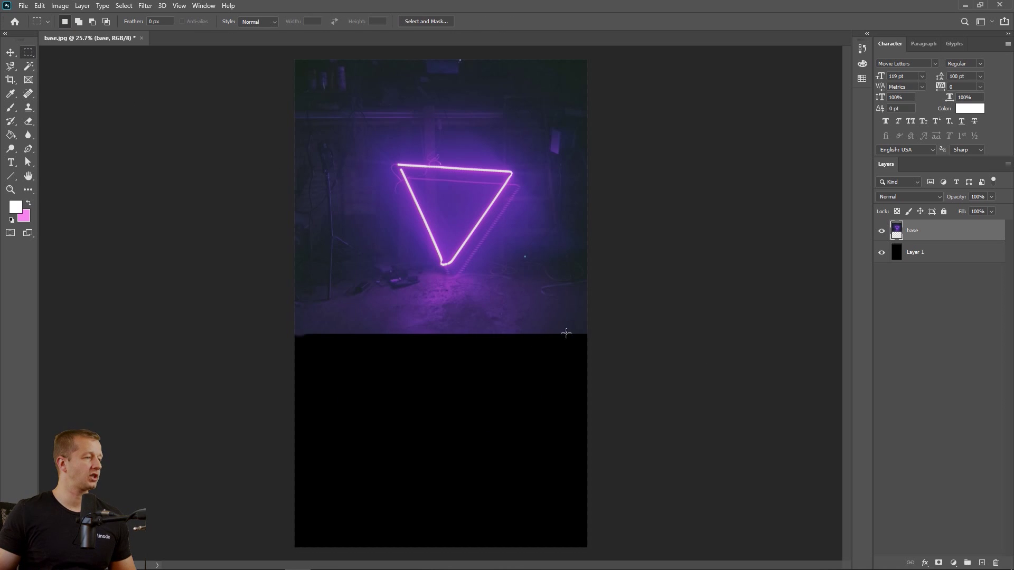
- Select a full-width strip along the floor's lower edge, stretch it down to about 552% height with Content-Aware Scale, and deselect it
left_click_drag(591, 333, 255, 311)
key("ctrl+semicolon")
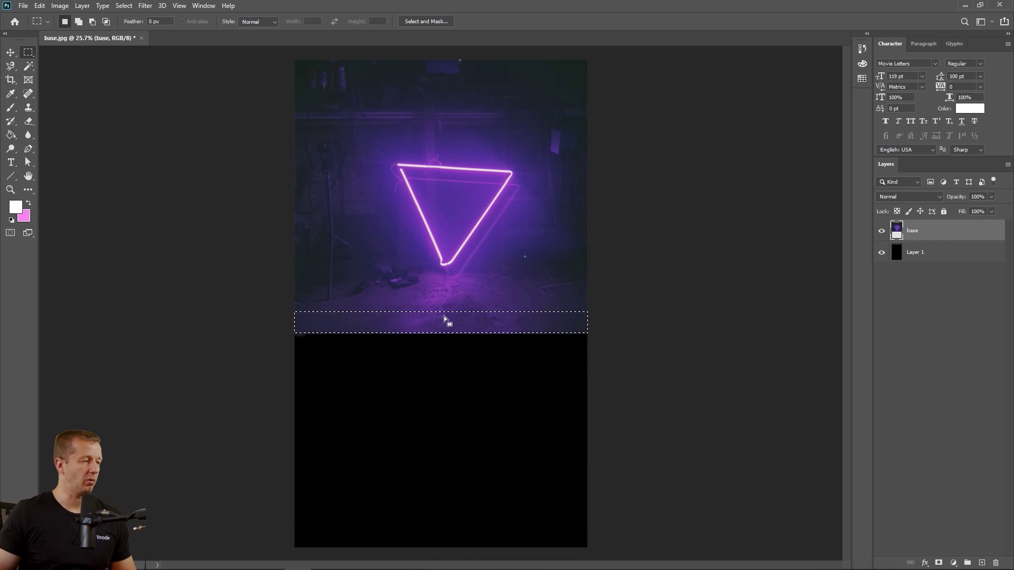
left_click(40, 6)
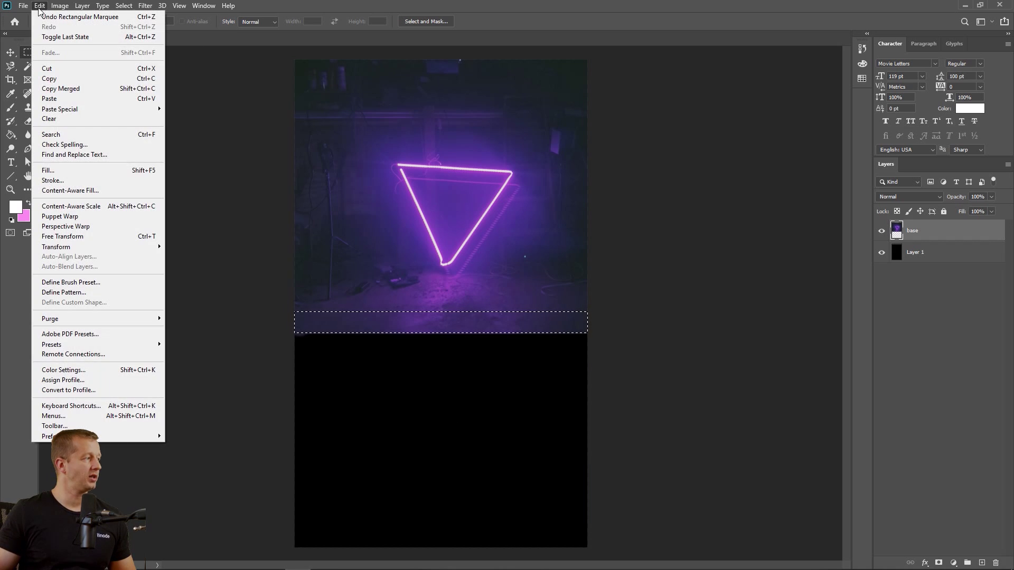
left_click(68, 206)
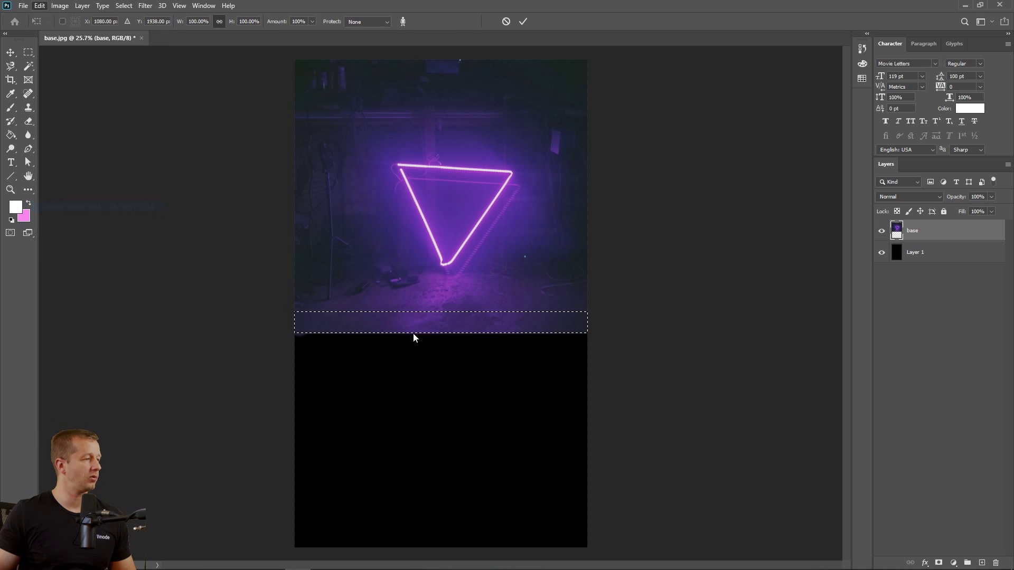
left_click_drag(441, 333, 447, 434)
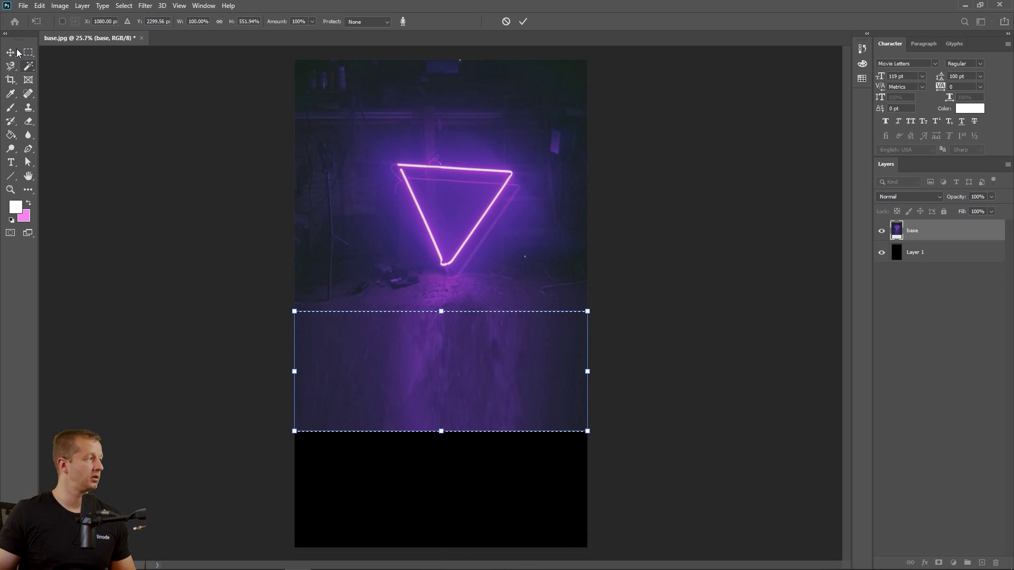
key("Return")
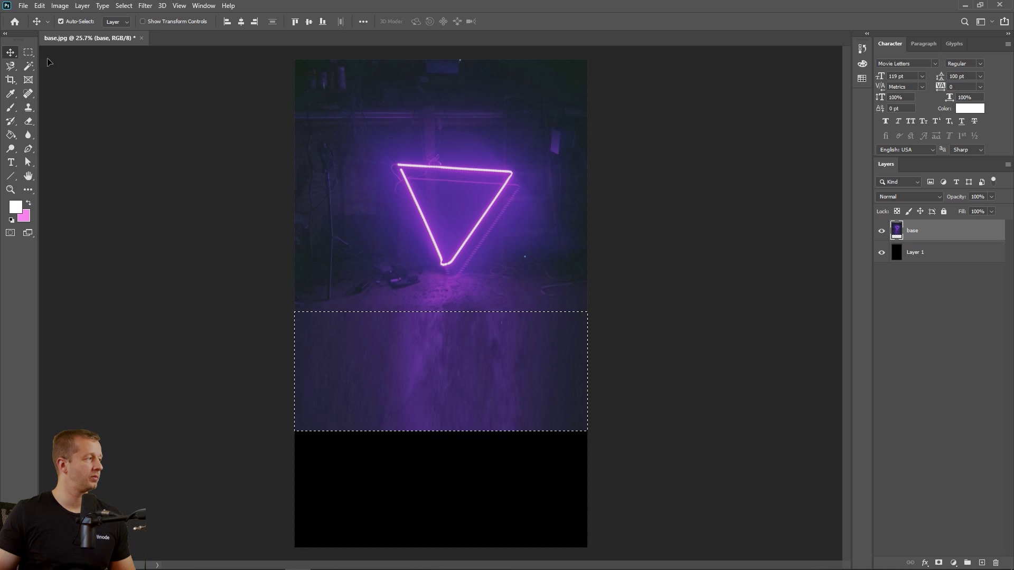
key("m")
key("ctrl+d")
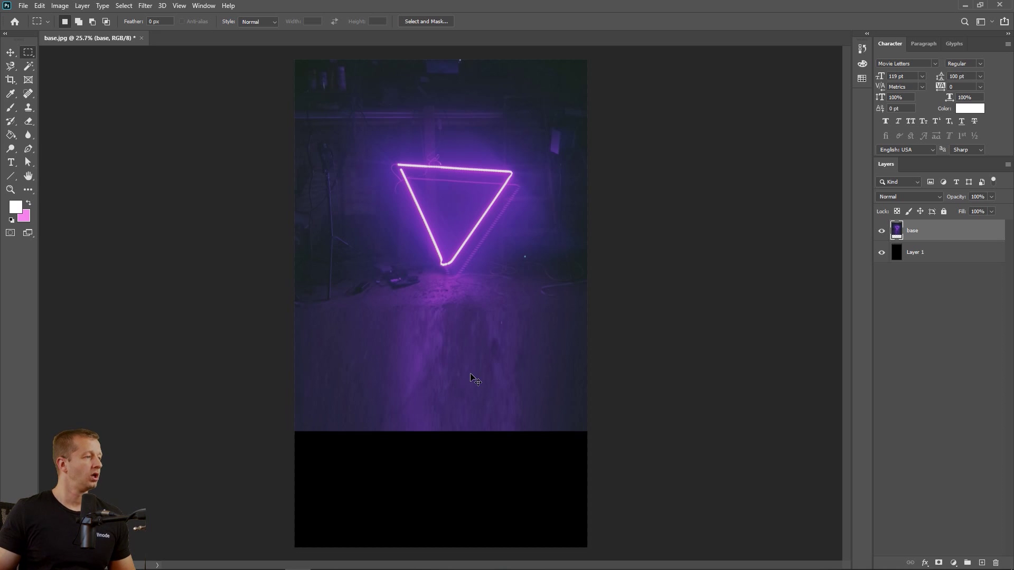
- Undo the Content-Aware Scale stretch of the floor strip and clear the selection
key("ctrl+z")
key("ctrl+z")
key("ctrl+d")
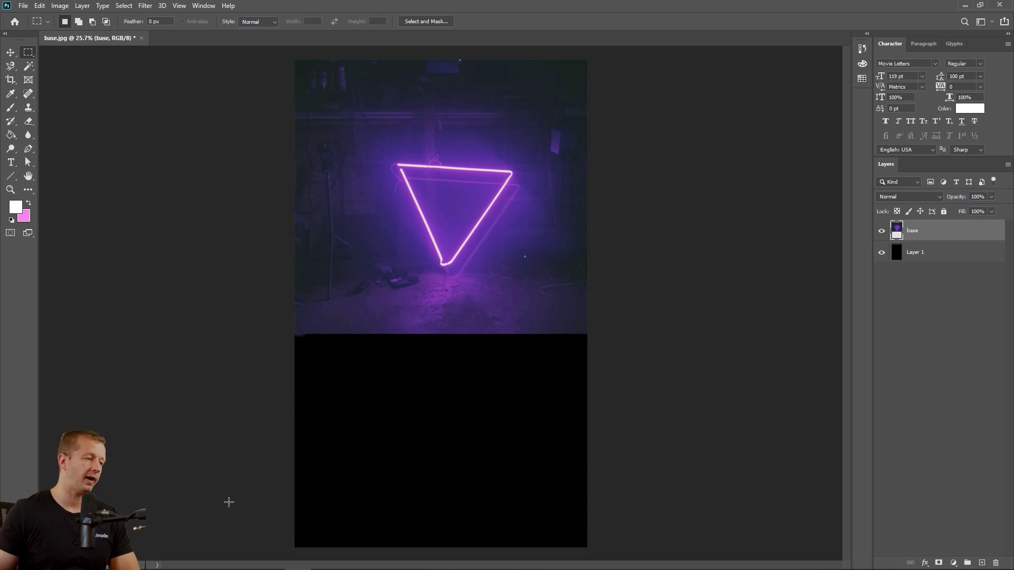
- Switch to the untitled Notepad document and select the Unsplash link listed under "concrete texture"
mouse_move(192, 569)
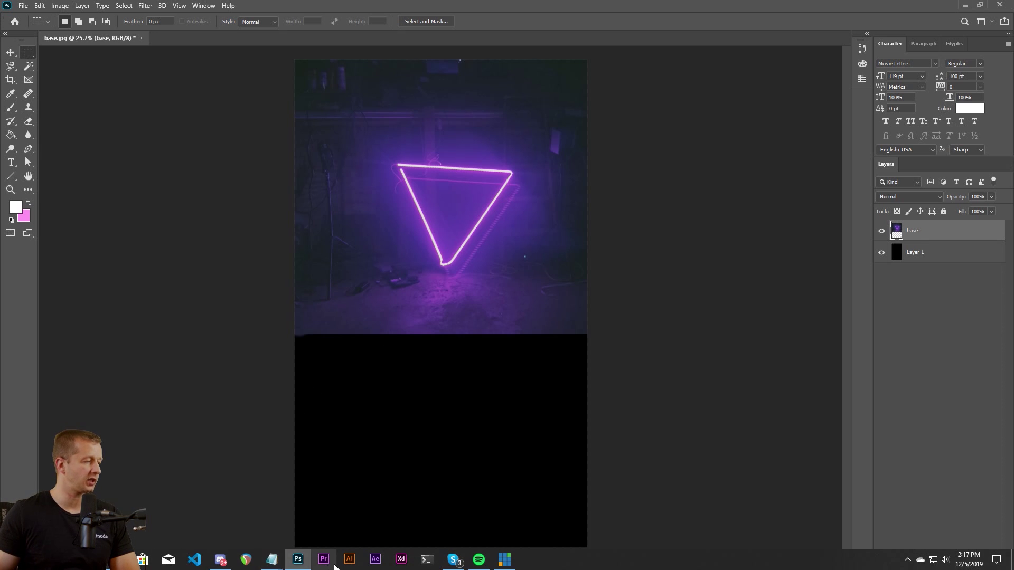
mouse_move(271, 560)
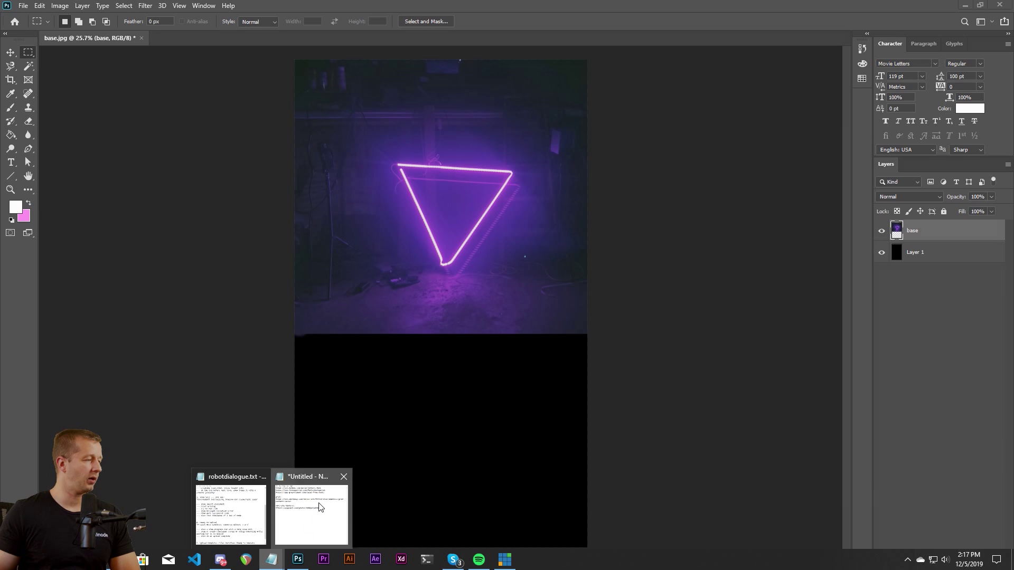
left_click(297, 539)
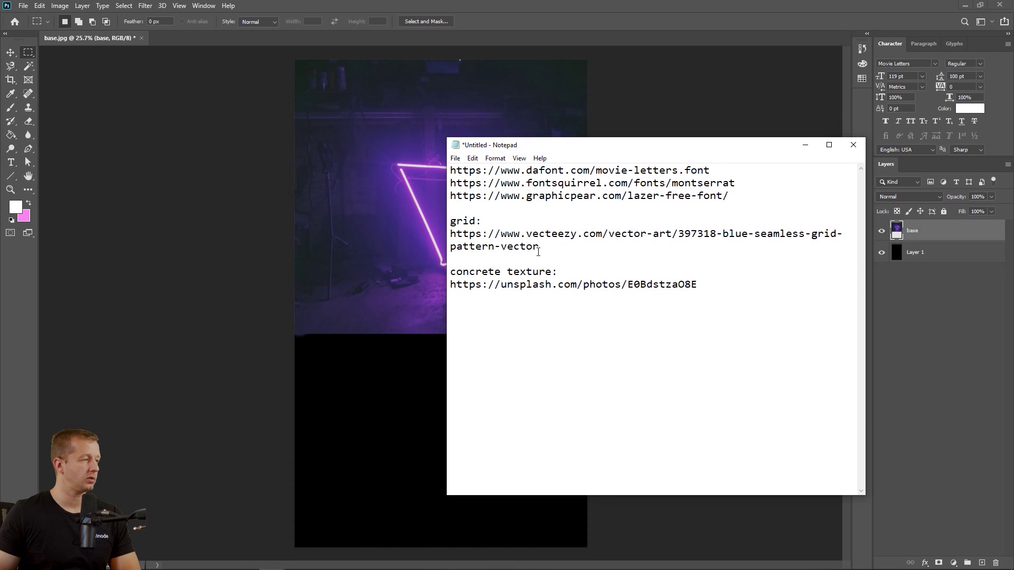
left_click_drag(709, 284, 452, 296)
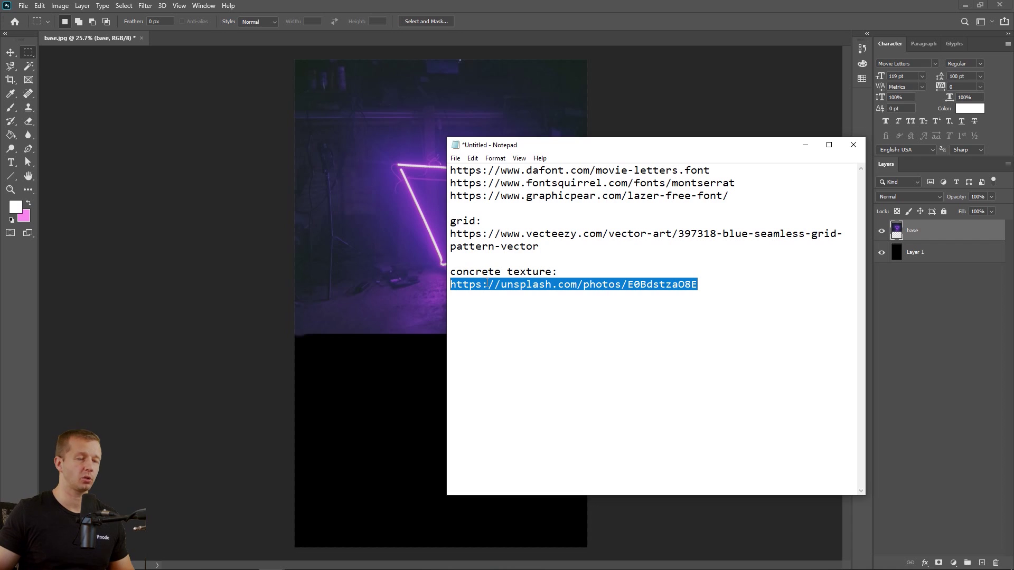
- Open the concrete texture's Unsplash link in the browser, reposition the window over the canvas, and minimize the Notepad notes
left_click_drag(710, 282, 464, 290)
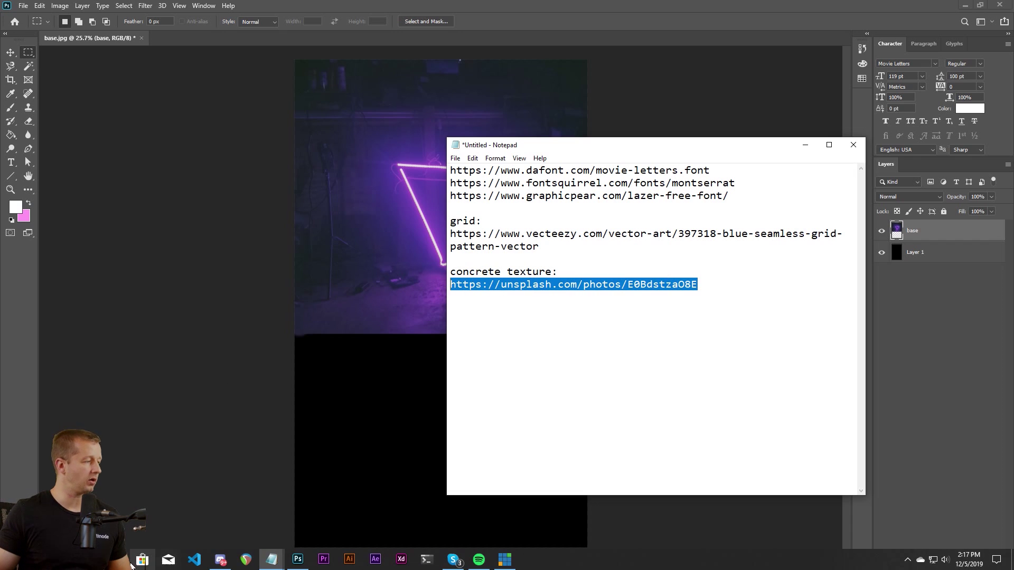
right_click(91, 560)
left_click(91, 520)
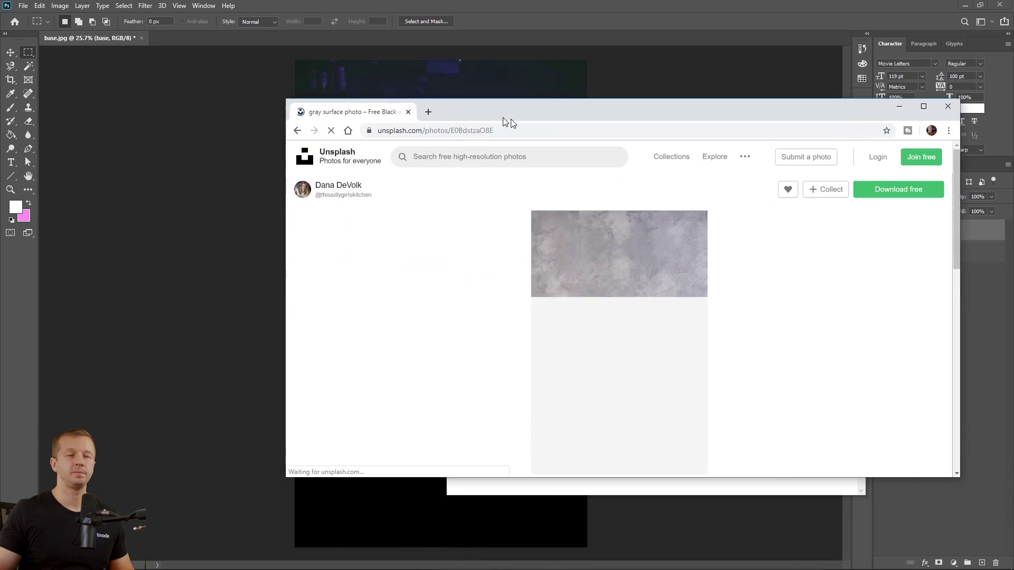
left_click_drag(511, 119, 351, 83)
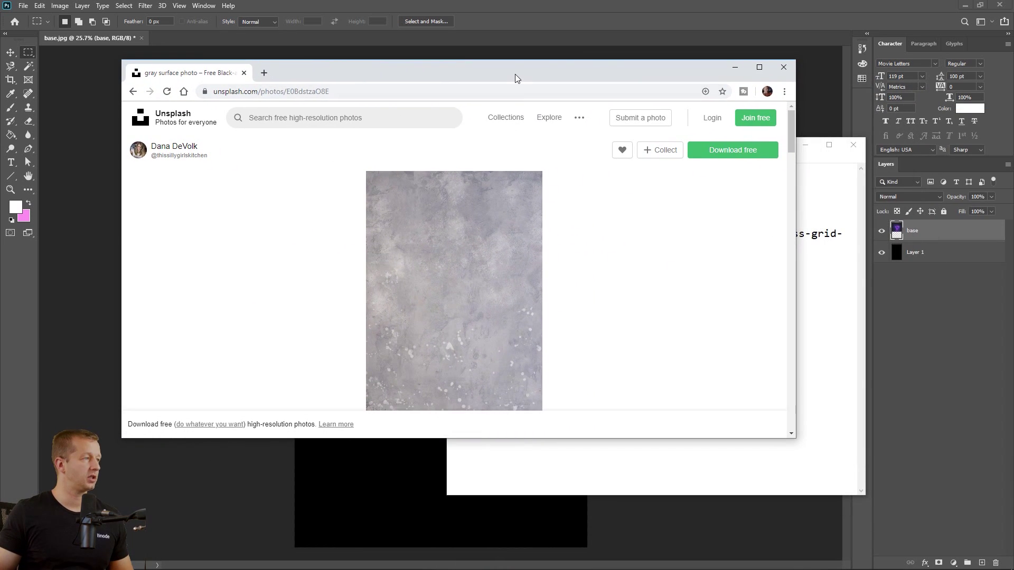
left_click_drag(515, 78, 438, 221)
left_click(805, 145)
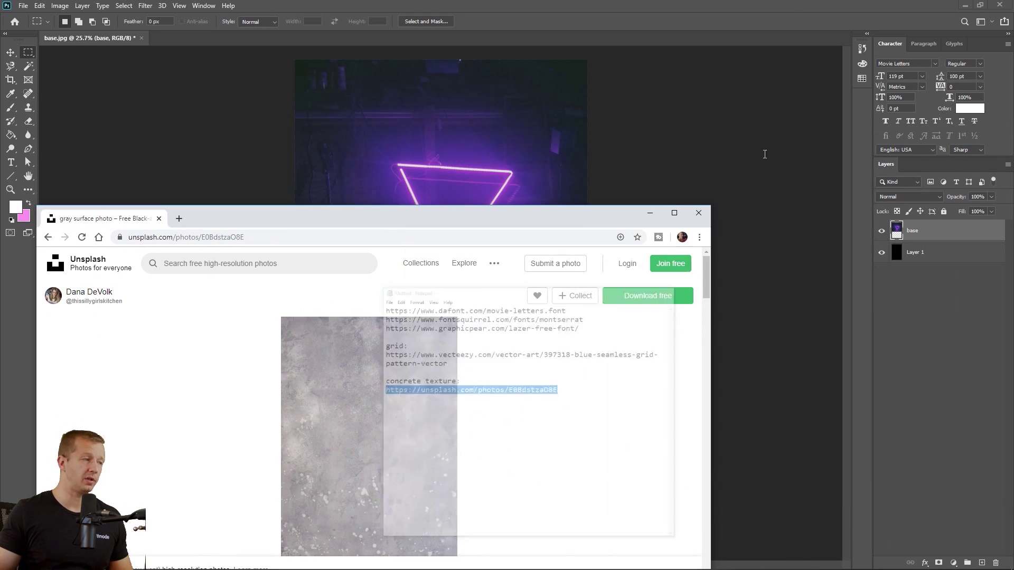
- Narrow the browser window and place it beside the canvas to compare the concrete texture with the photo's floor
left_click_drag(35, 258, 414, 257)
left_click_drag(602, 210, 775, 99)
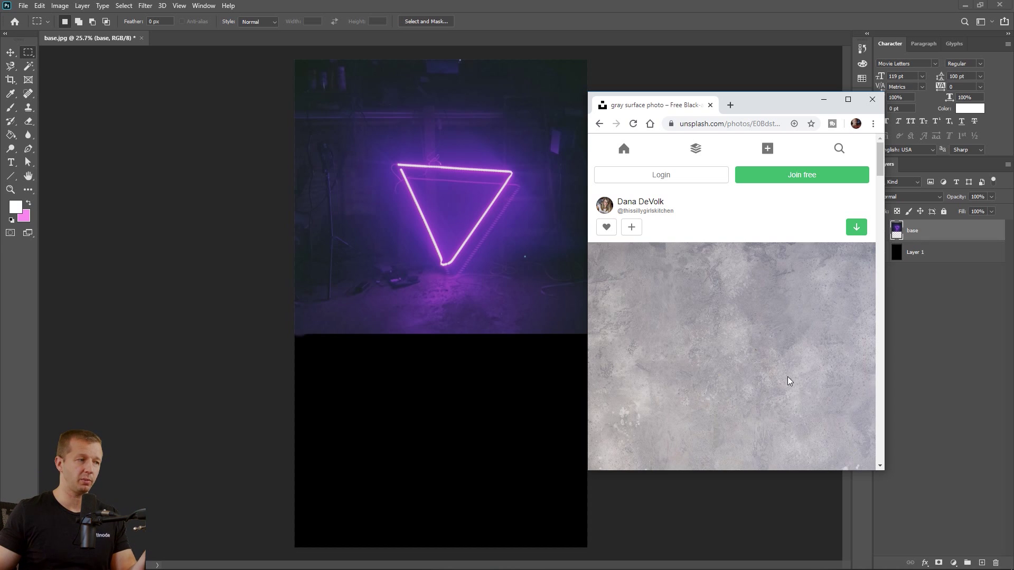
scroll(786, 373, "down", 5)
scroll(784, 364, "up", 1)
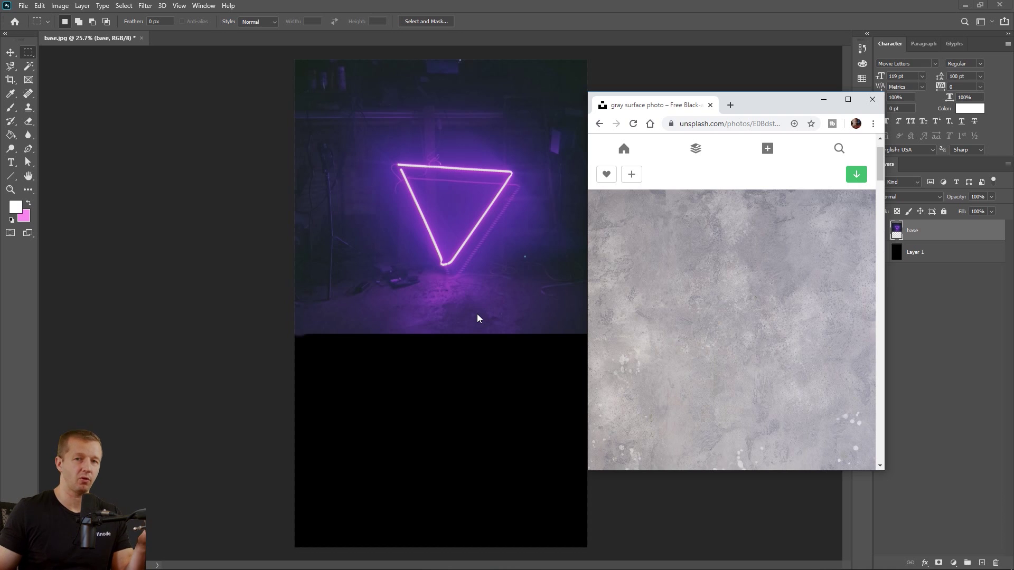
scroll(880, 169, "down", 1)
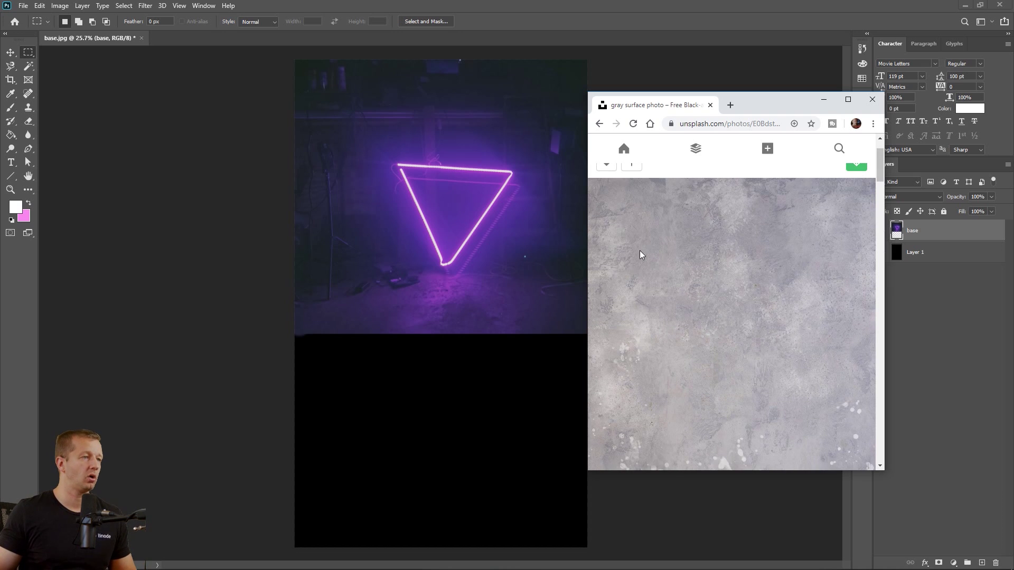
- Widen the browser window, download the gray concrete photo for free, and show the downloaded file in its folder
left_click_drag(587, 271, 231, 260)
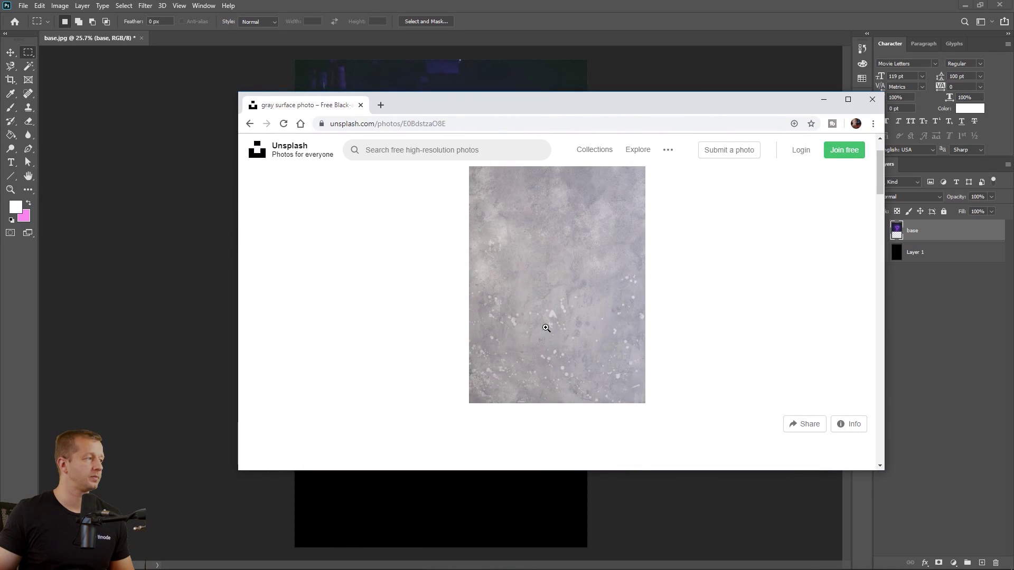
left_click(822, 182)
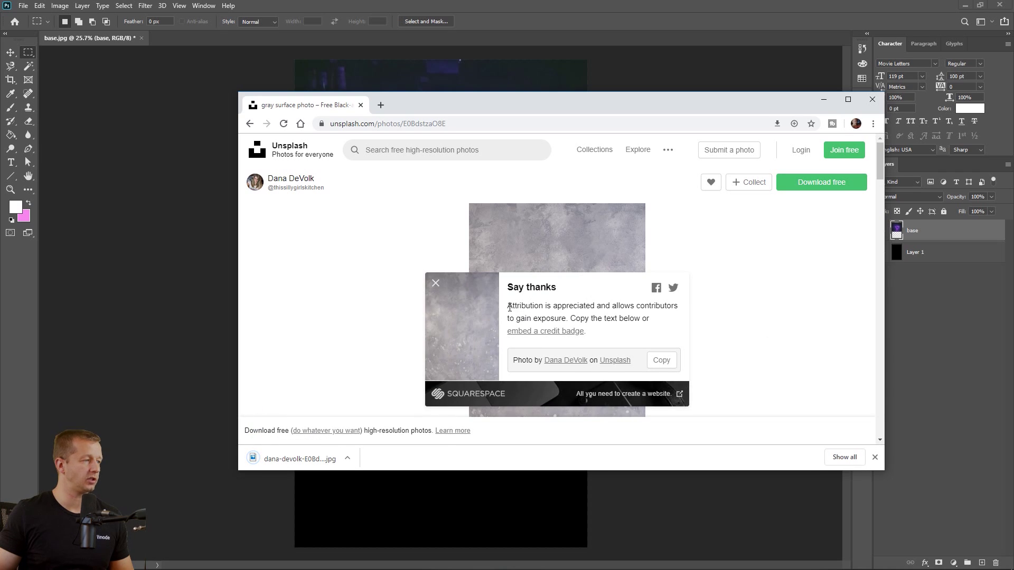
left_click_drag(512, 306, 602, 306)
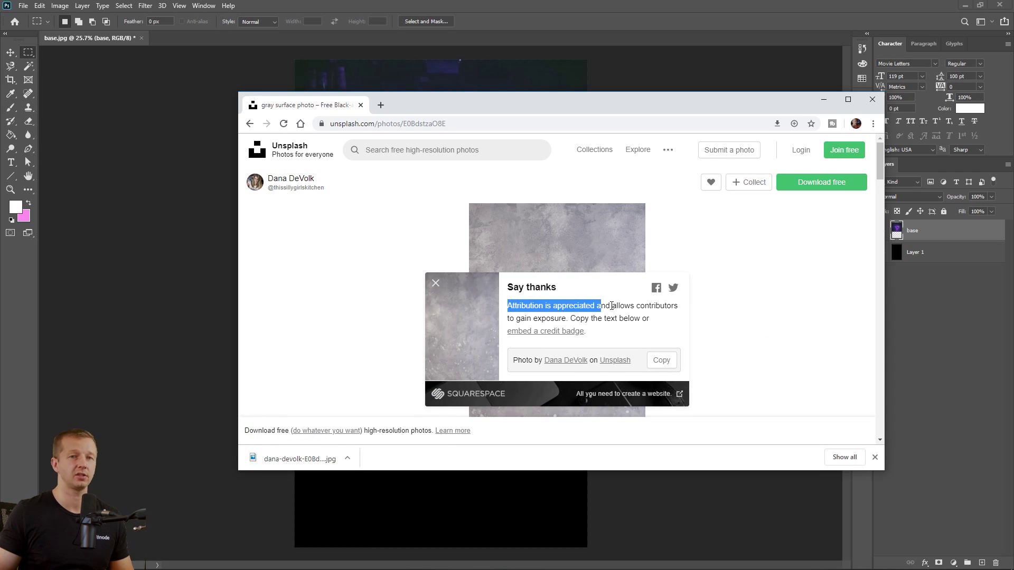
left_click(612, 306)
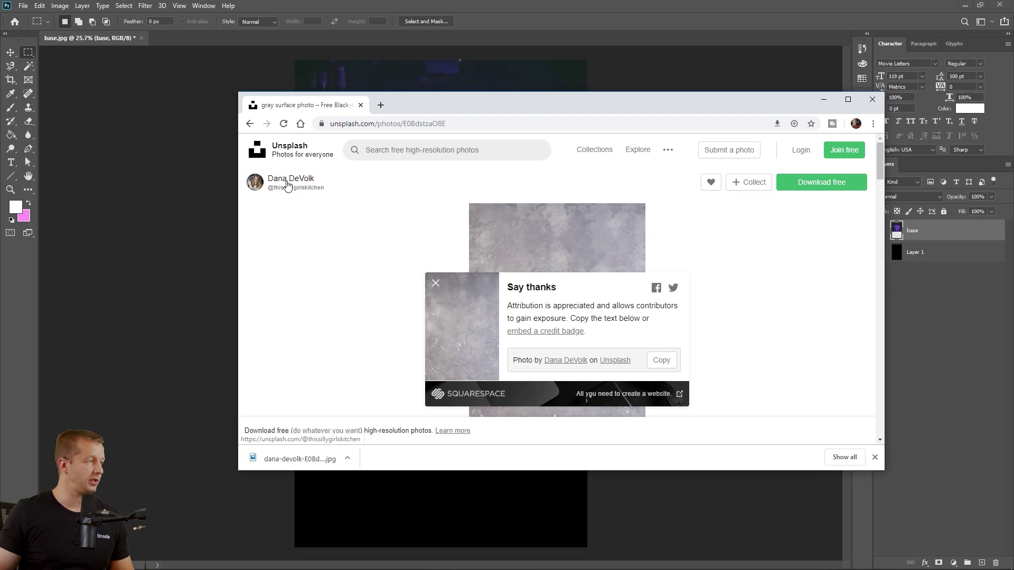
left_click(348, 458)
left_click(362, 509)
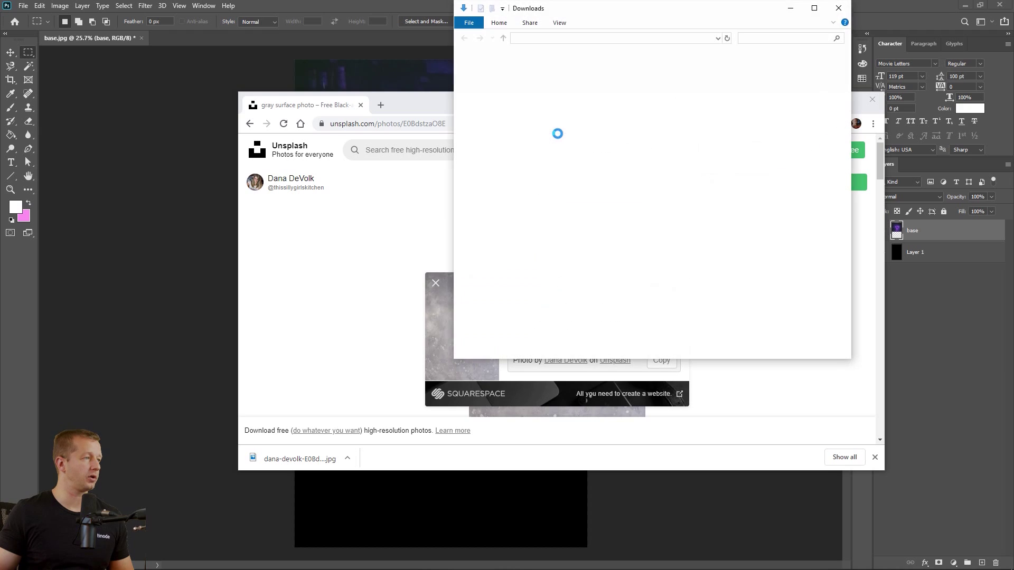
- Switch back to Photoshop and place the downloaded concrete photo as a new layer at its default fitted size above the base layer
left_click_drag(674, 6, 1013, 113)
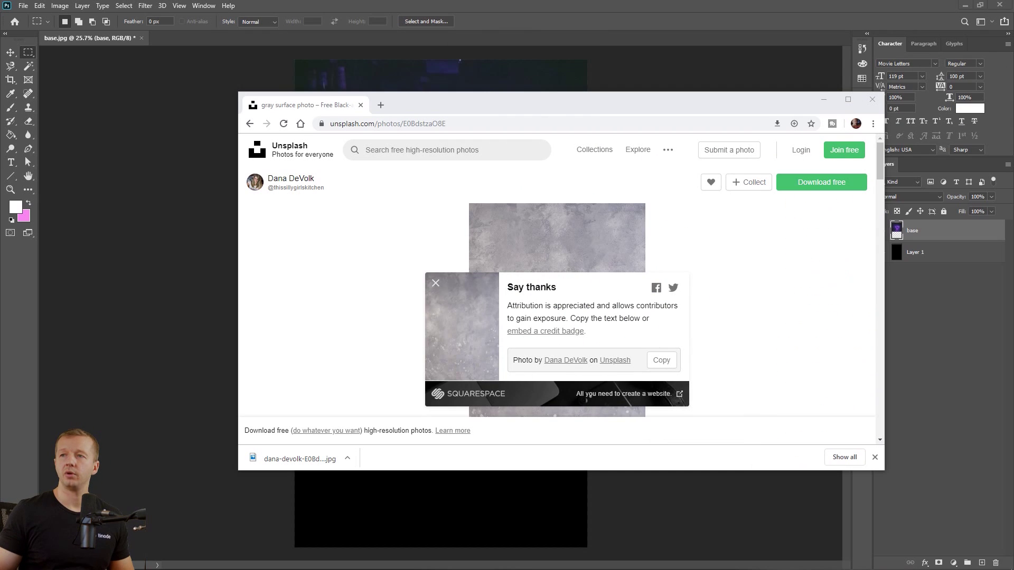
left_click(305, 78)
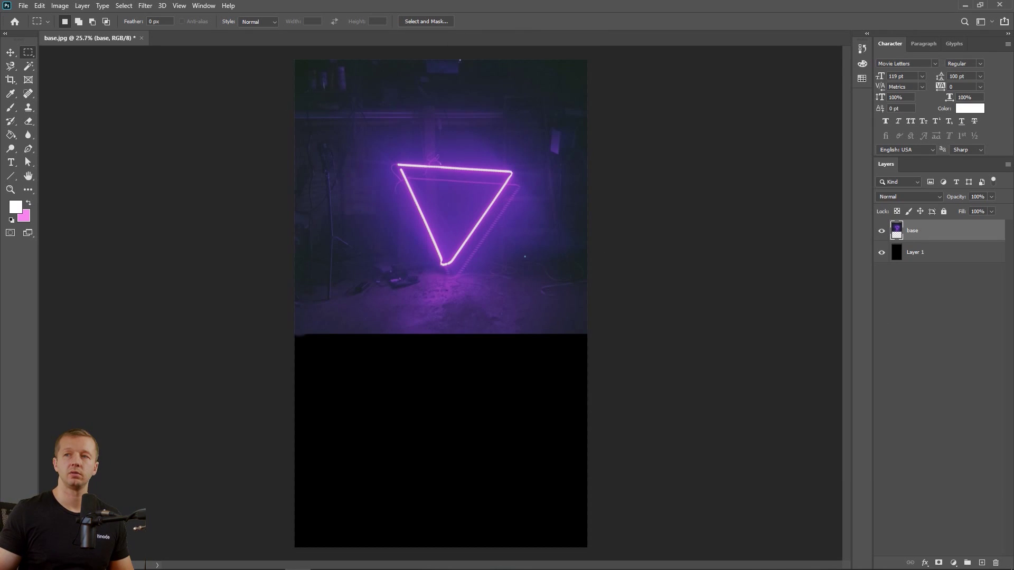
left_click_drag(1013, 338, 325, 367)
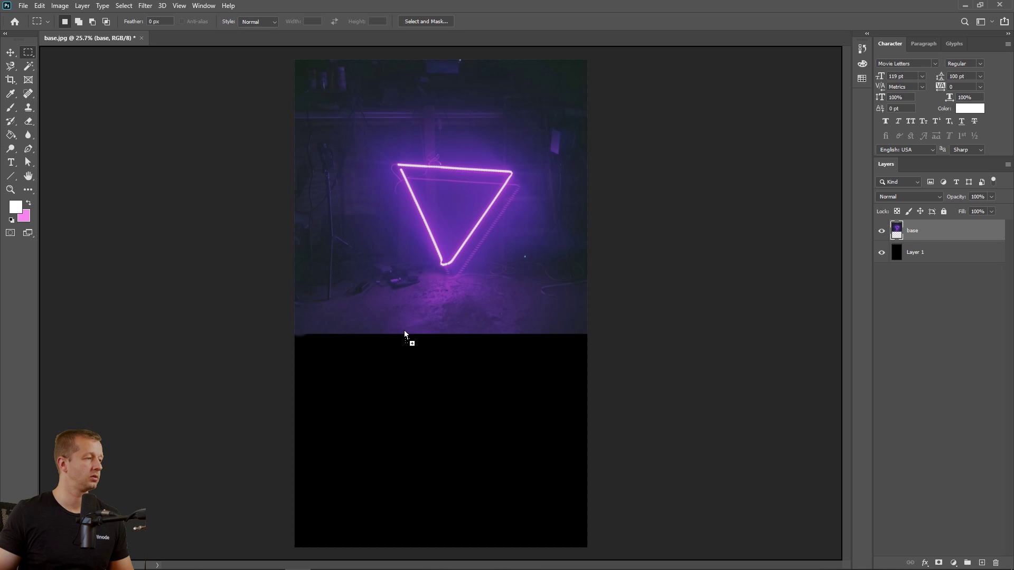
left_click_drag(405, 334, 404, 333)
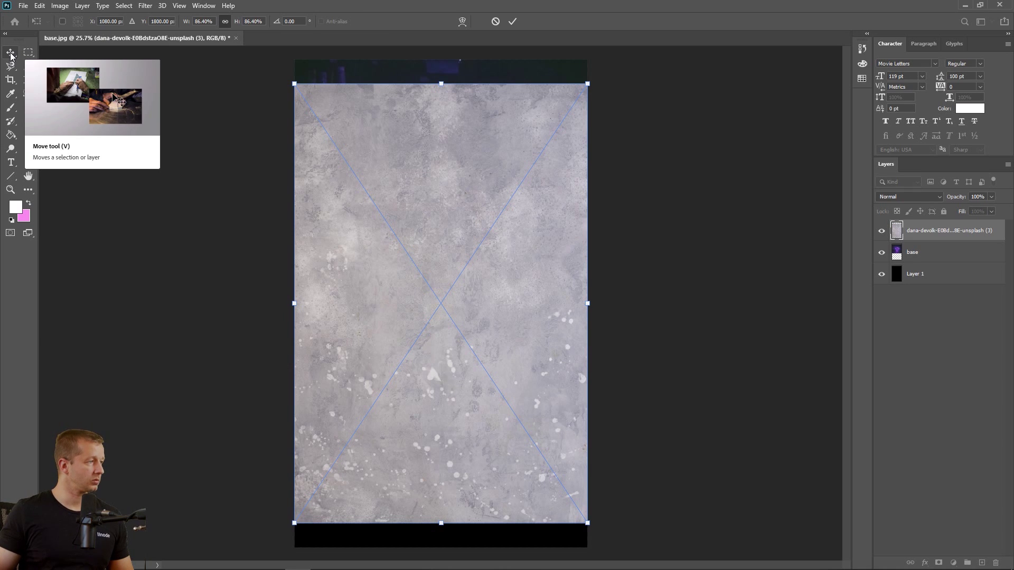
left_click(11, 54)
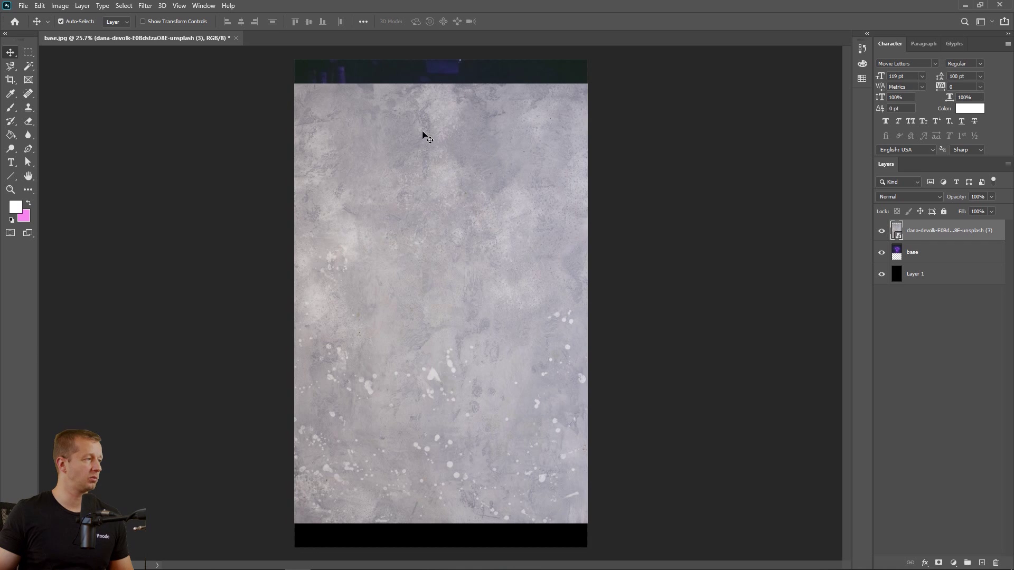
- Try the concrete layer at several heights over the canvas, leaving its upper edge overlapping the neon triangle's tip
left_click_drag(427, 137, 420, 382)
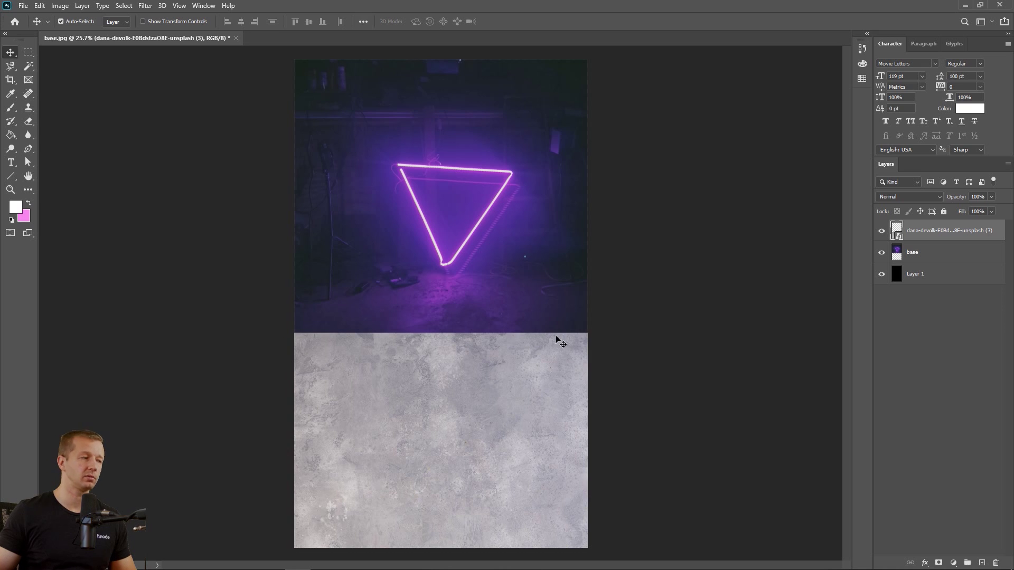
scroll(495, 362, "down", 3)
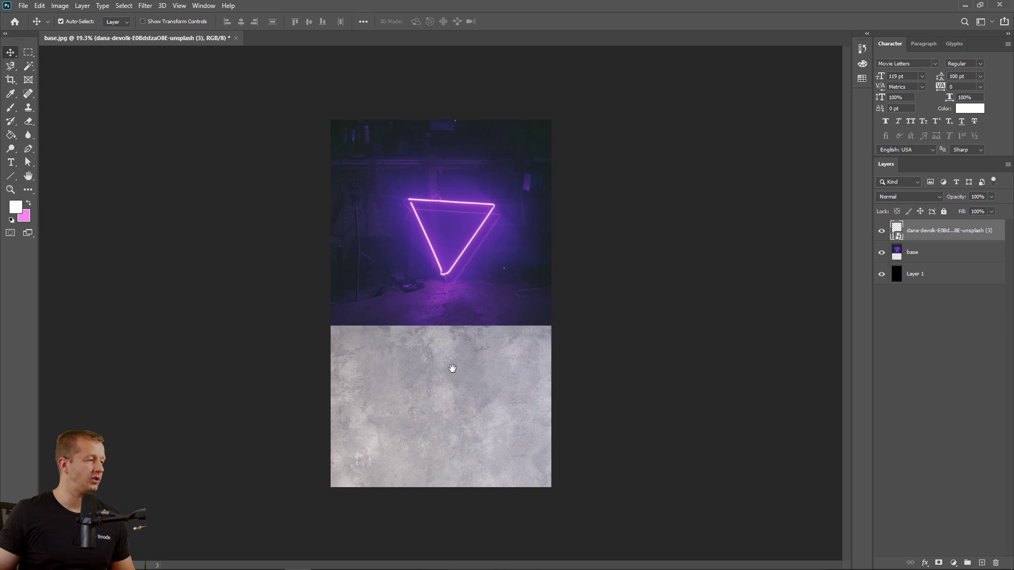
left_click_drag(453, 366, 451, 180)
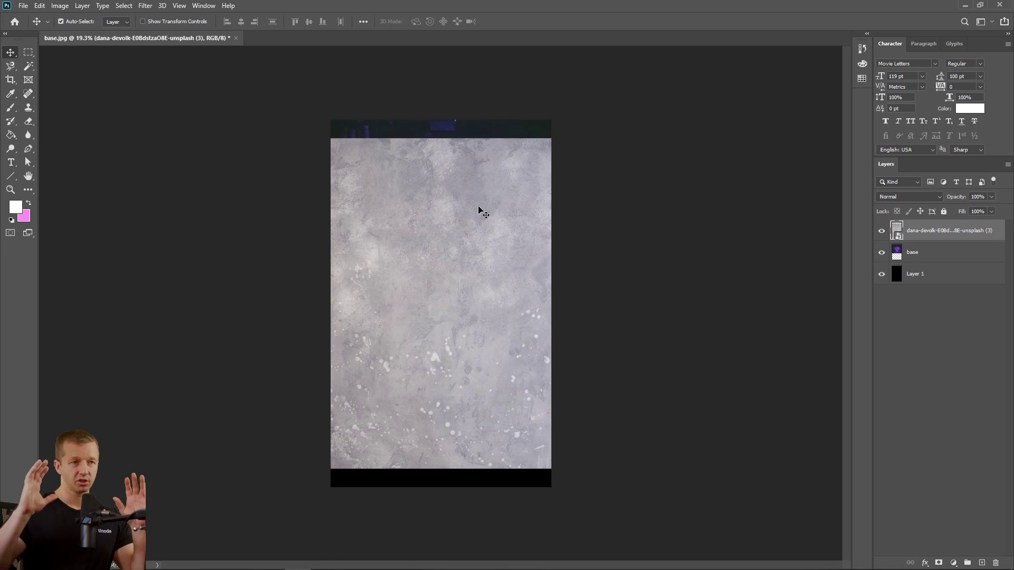
left_click_drag(447, 159, 460, 458)
scroll(403, 295, "up", 3)
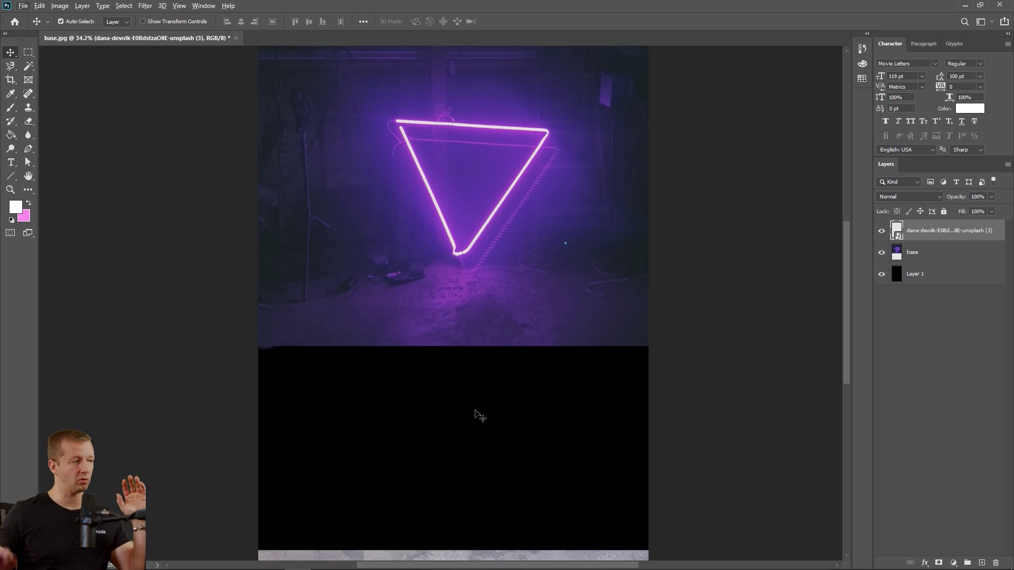
left_click_drag(484, 564, 487, 265)
scroll(498, 380, "down", 1)
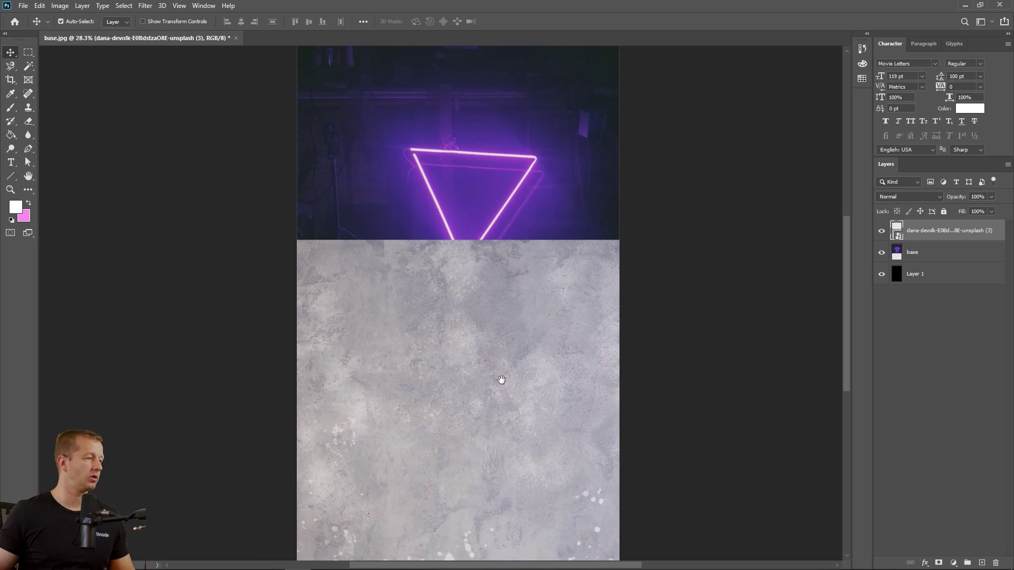
left_click_drag(498, 381, 539, 343)
- Apply a Perspective transform to the concrete layer, flaring its lower edge to about 236% width, with its upper edge just below the triangle
key("ctrl+t")
scroll(585, 324, "down", 2)
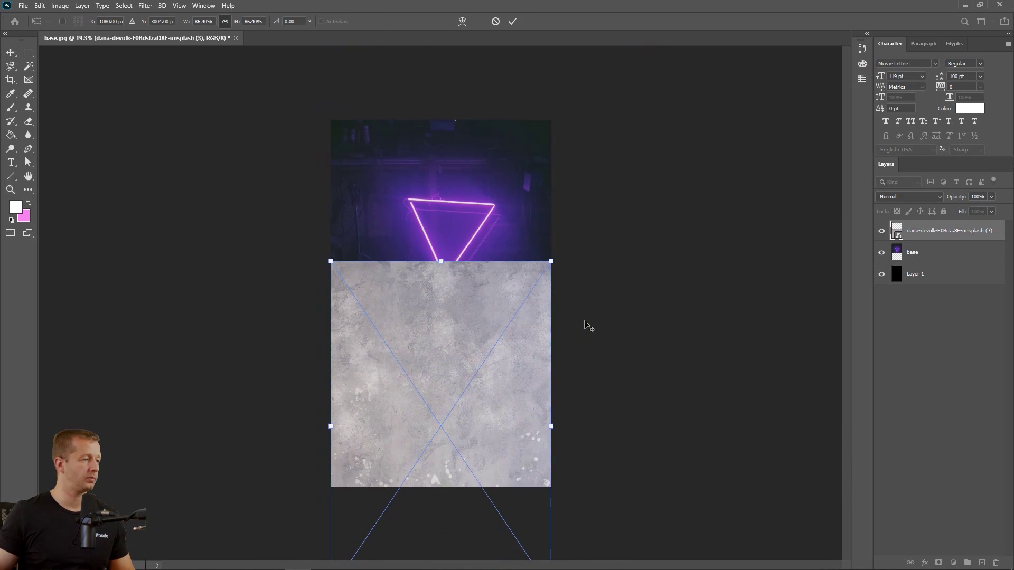
scroll(501, 336, "down", 2)
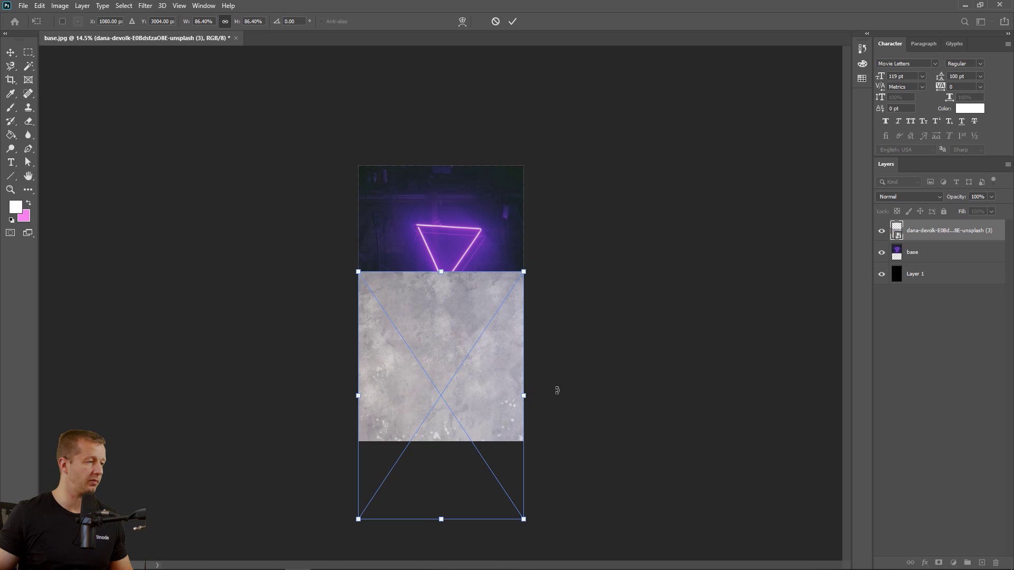
scroll(460, 365, "up", 1)
left_click_drag(447, 381, 443, 415)
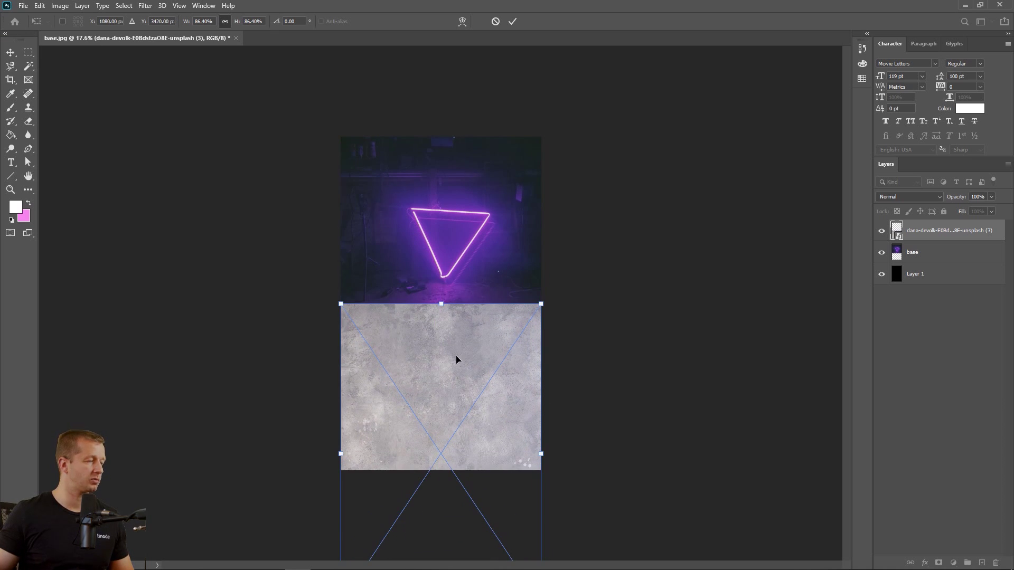
right_click(457, 328)
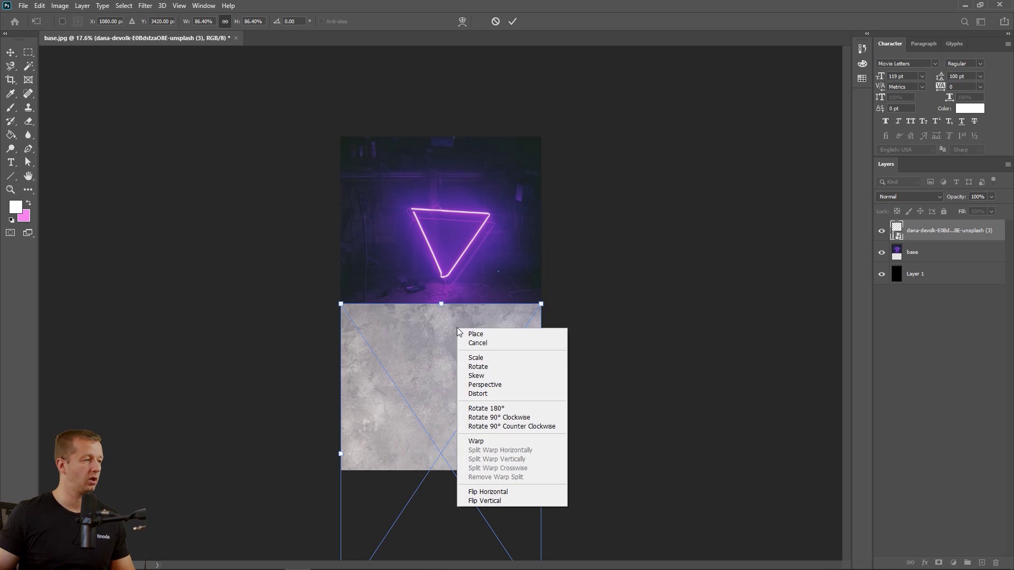
left_click(494, 386)
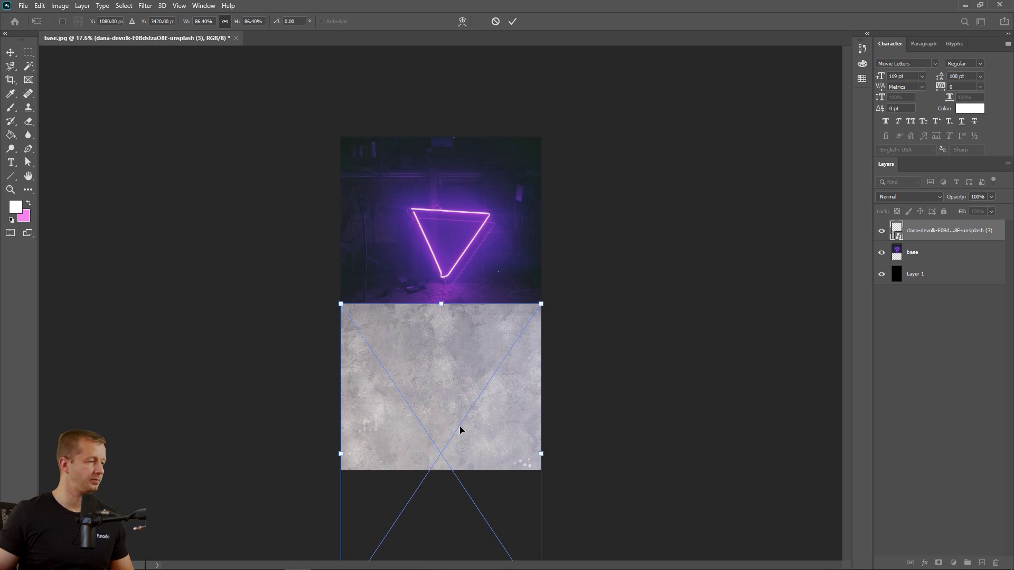
left_click_drag(461, 428, 459, 333)
left_click_drag(544, 510, 715, 507)
left_click_drag(432, 241, 449, 317)
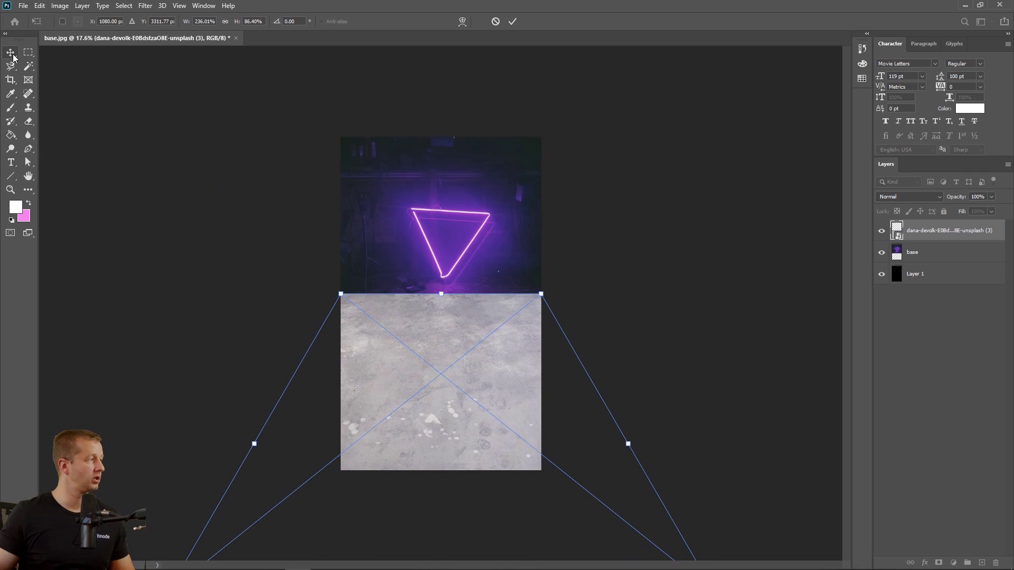
key("Return")
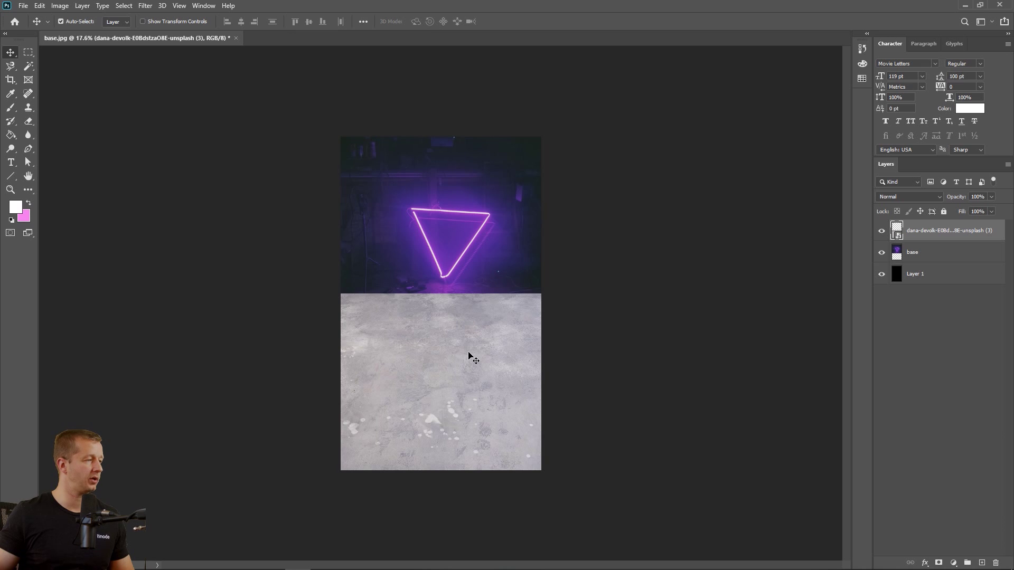
- Transform the concrete layer again, moving it up and scaling it down from its lower edge to about 64.5% height
mouse_move(469, 356)
left_mouse_down()
mouse_move(468, 379)
mouse_move(470, 353)
left_mouse_up()
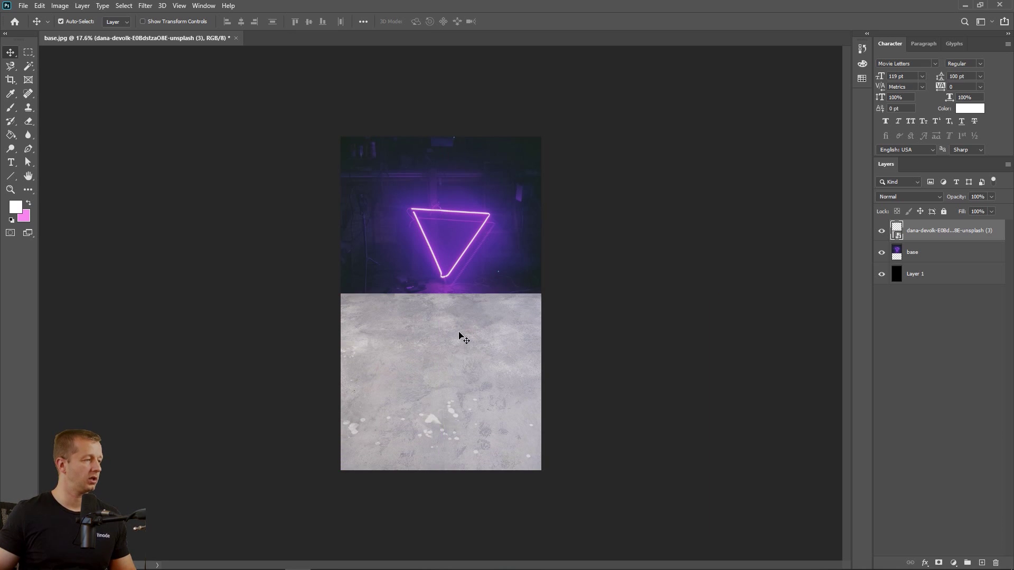
key("ctrl+t")
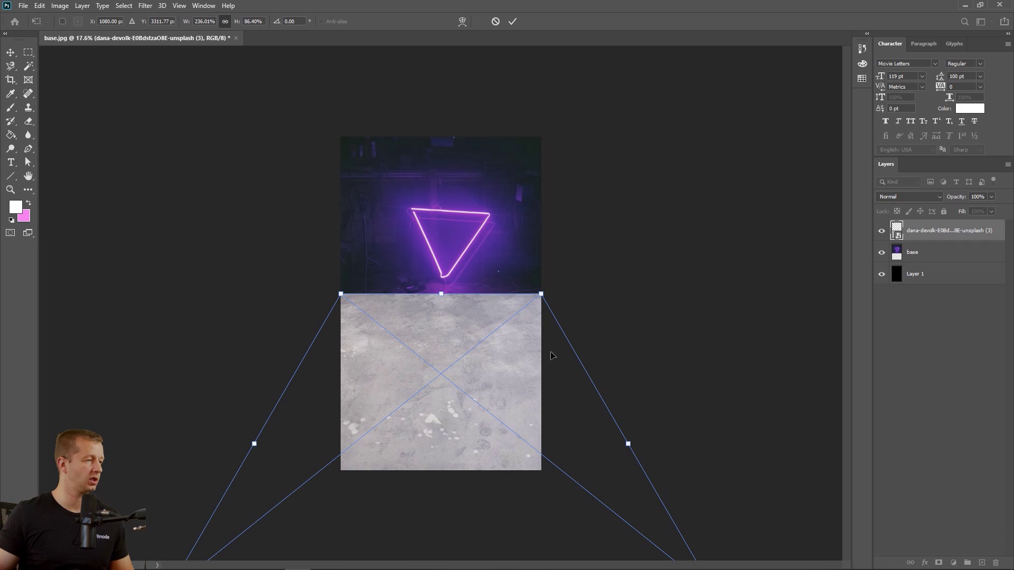
left_click_drag(457, 356, 456, 256)
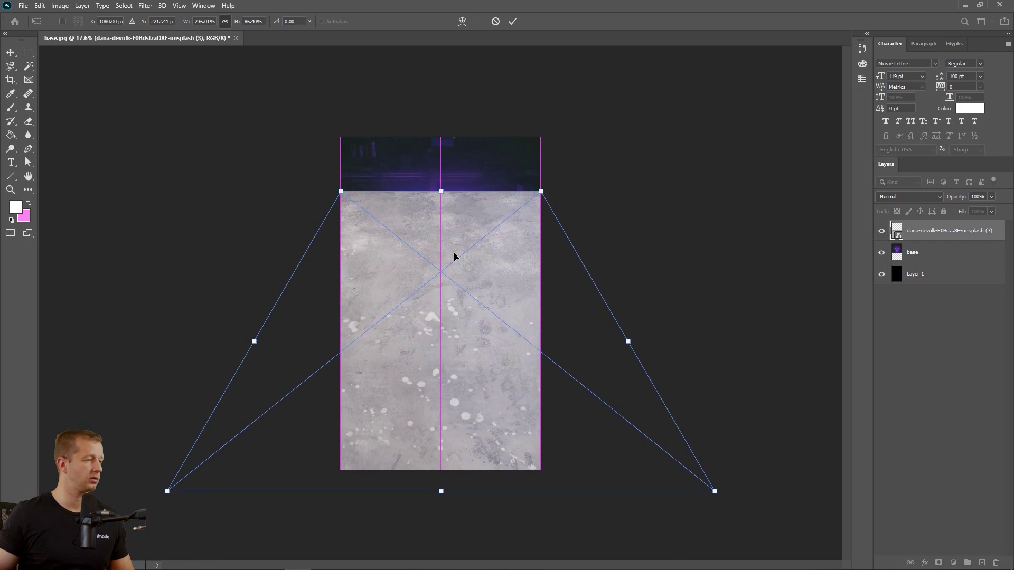
right_click(457, 356)
key("Escape")
left_click_drag(441, 491, 441, 416)
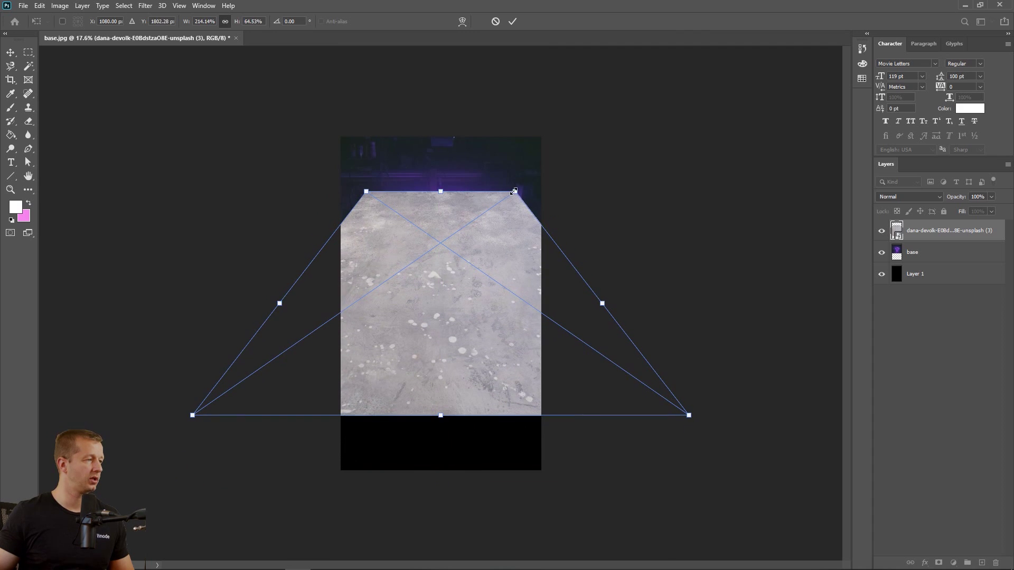
- Widen the concrete's upper edge to the canvas width with Perspective and move the layer down over the black lower area
right_click(497, 216)
left_click(511, 274)
left_click_drag(515, 191, 543, 192)
left_click_drag(467, 235, 466, 375)
key("Return")
- Move the base layer above the concrete texture layer in the layer order
scroll(448, 402, "up", 2)
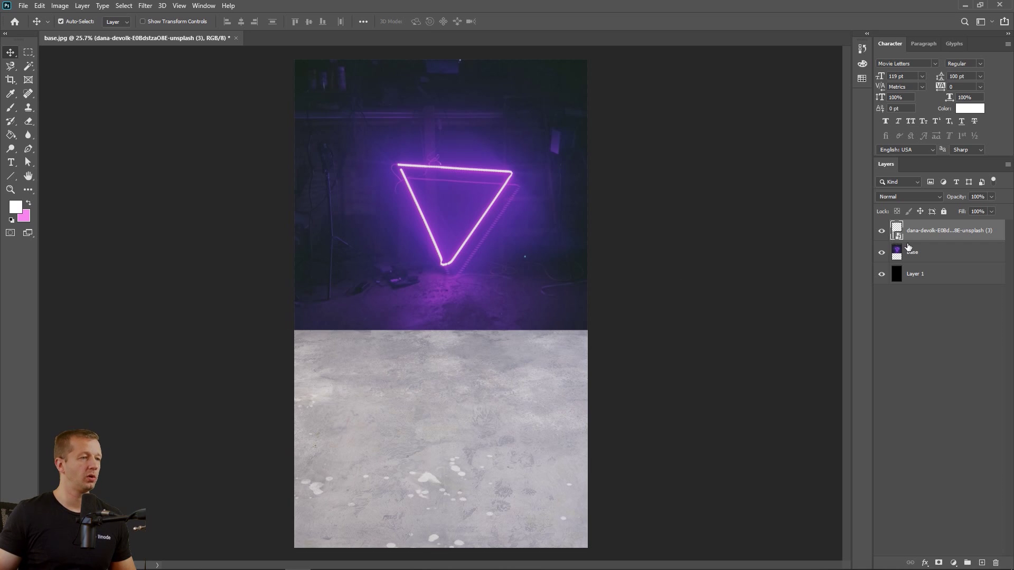
left_click_drag(919, 253, 931, 229)
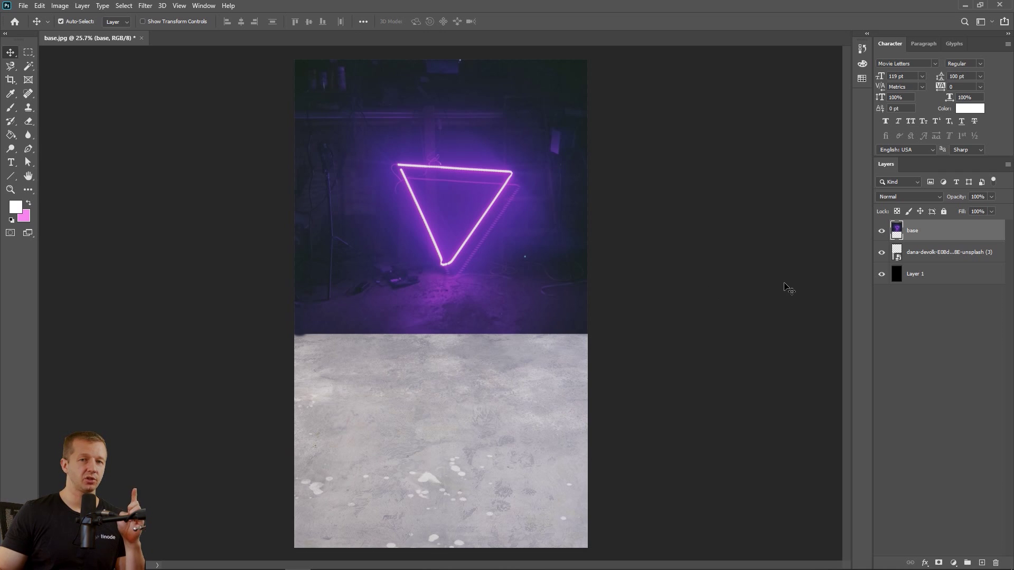
- Try erasing the base layer's lower edge with a Soft Round eraser of 464 px at 0% hardness
left_click(30, 122)
left_click(65, 123)
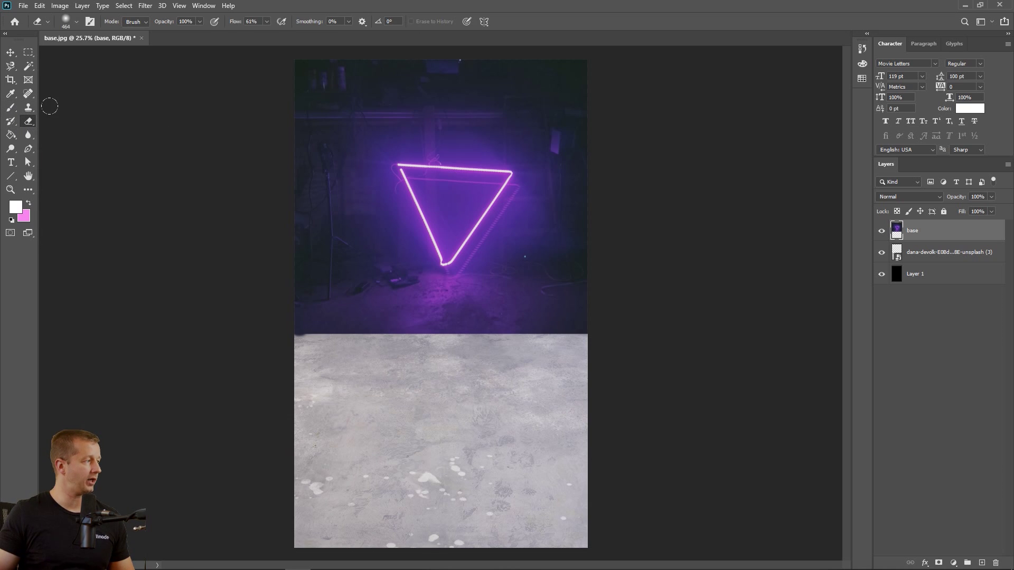
left_click(77, 22)
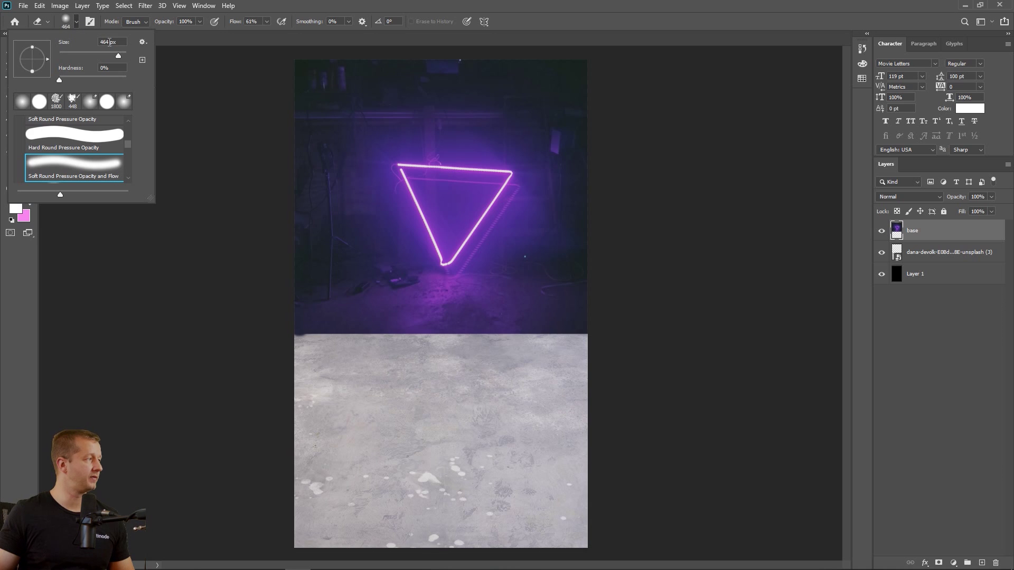
left_click(21, 102)
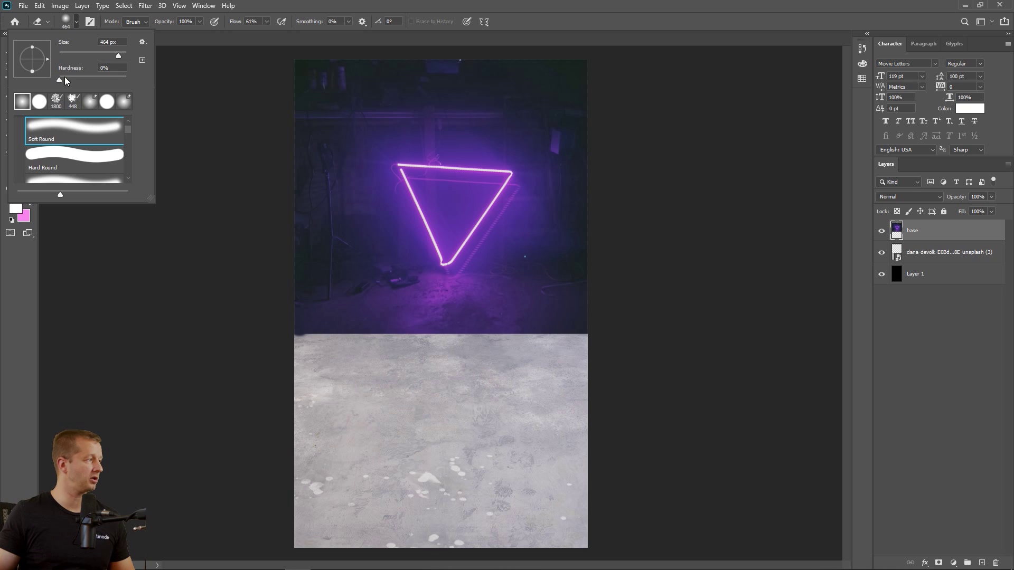
left_click(248, 41)
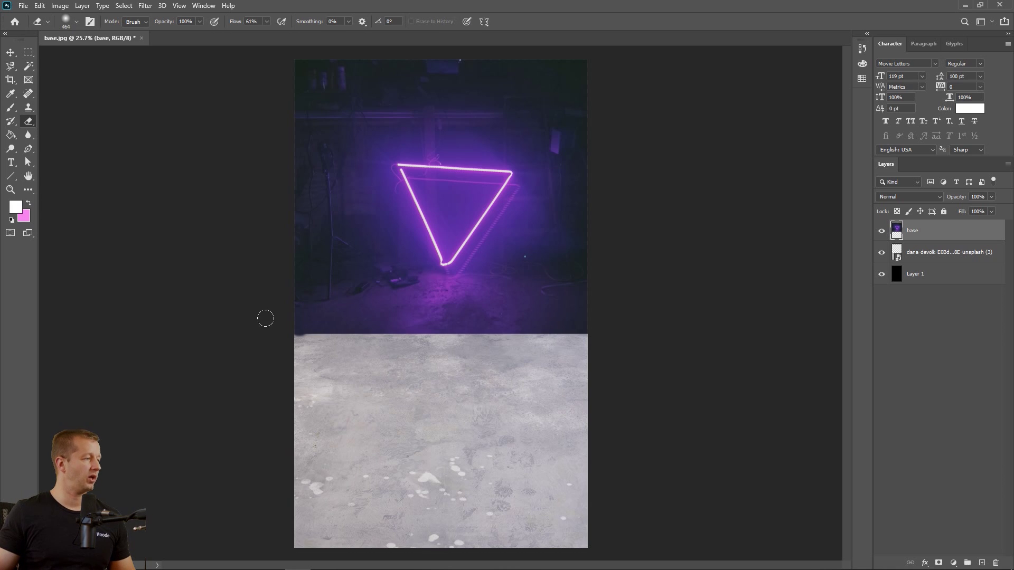
left_click_drag(274, 325, 634, 323)
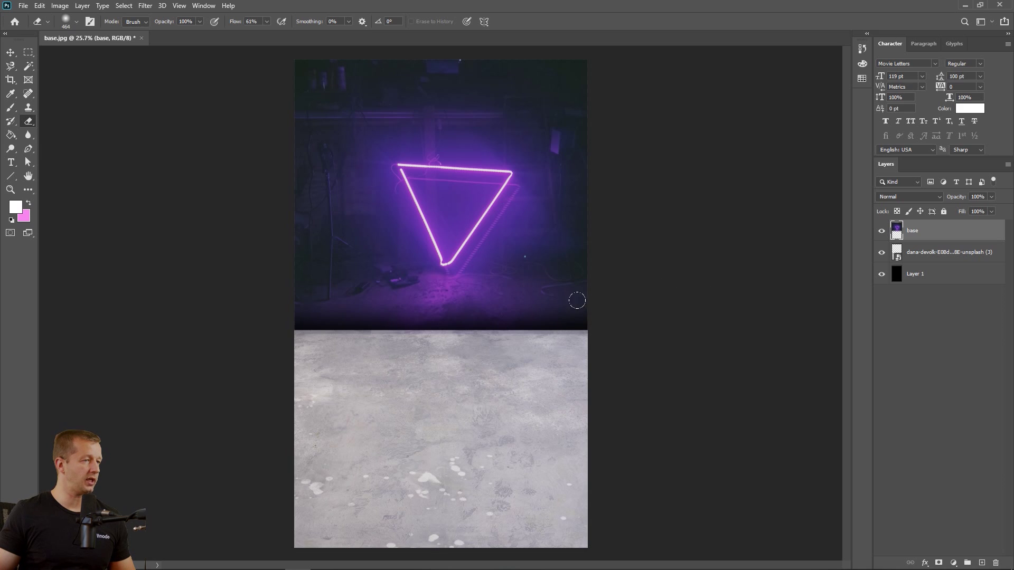
left_click_drag(573, 312, 244, 301)
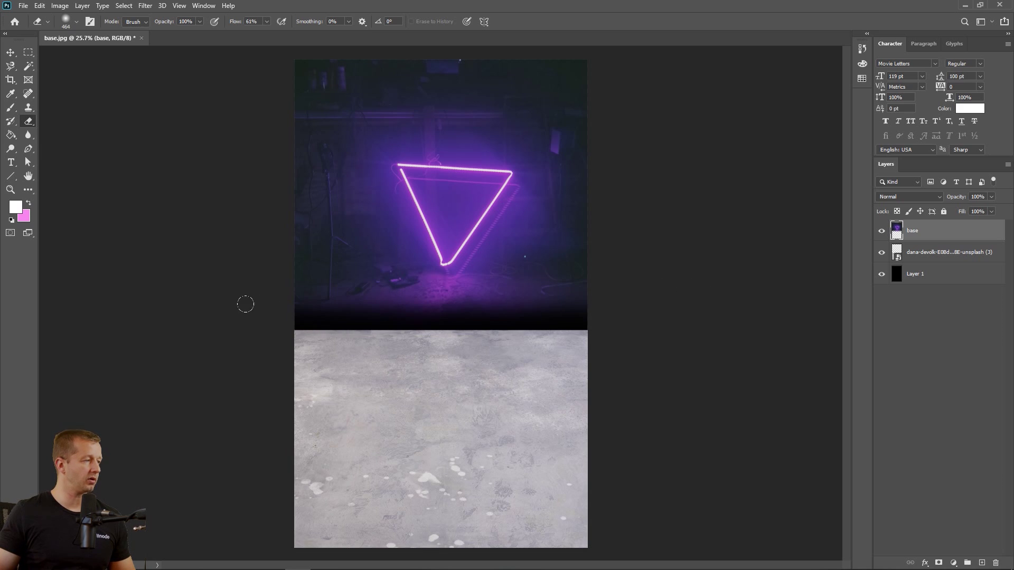
- Undo the eraser strokes on the base layer and hide Layer 1
left_click(880, 277)
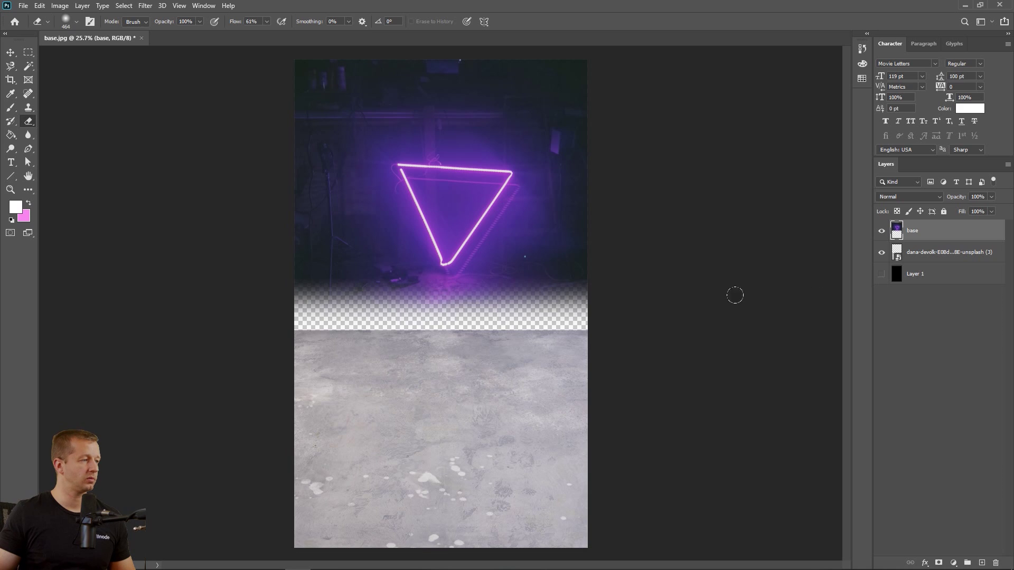
key("ctrl+z")
key("ctrl+z")
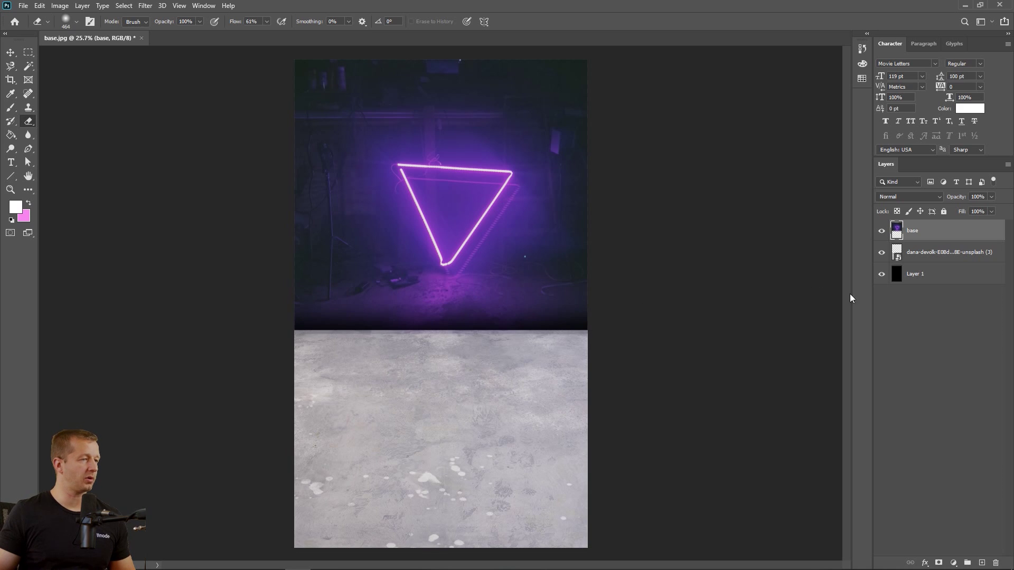
key("ctrl+z")
left_click(882, 276)
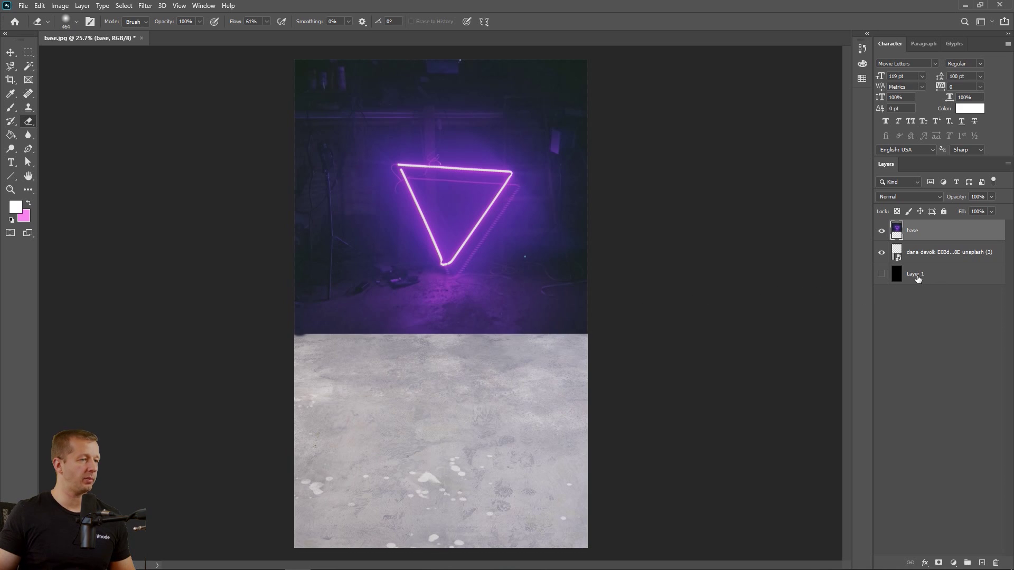
- Try erasing the base layer's lower edge with Layer 1 hidden, and undo the stroke
mouse_move(260, 325)
left_mouse_down()
mouse_move(587, 319)
mouse_move(274, 324)
mouse_move(589, 316)
left_mouse_up()
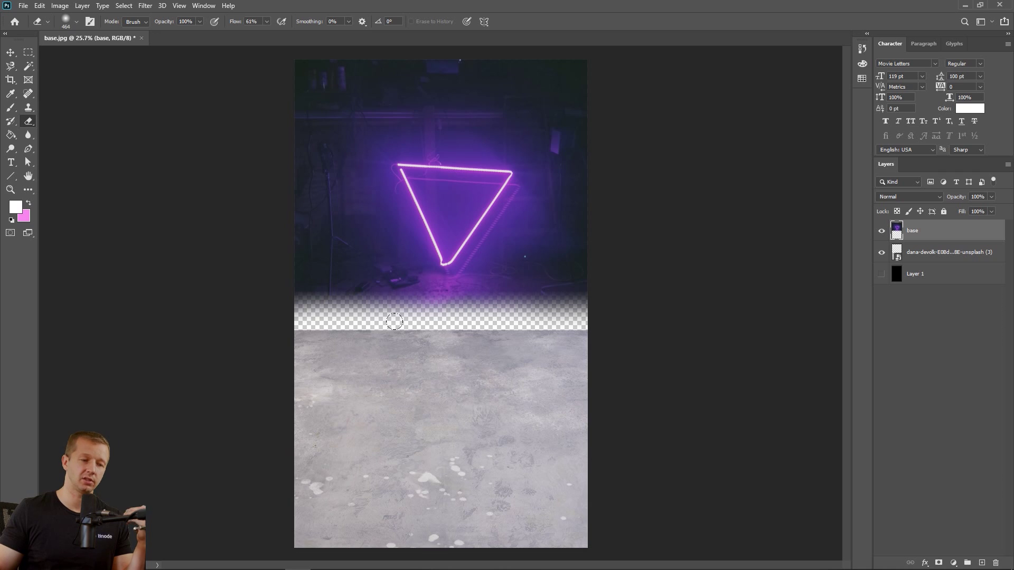
key("ctrl+z")
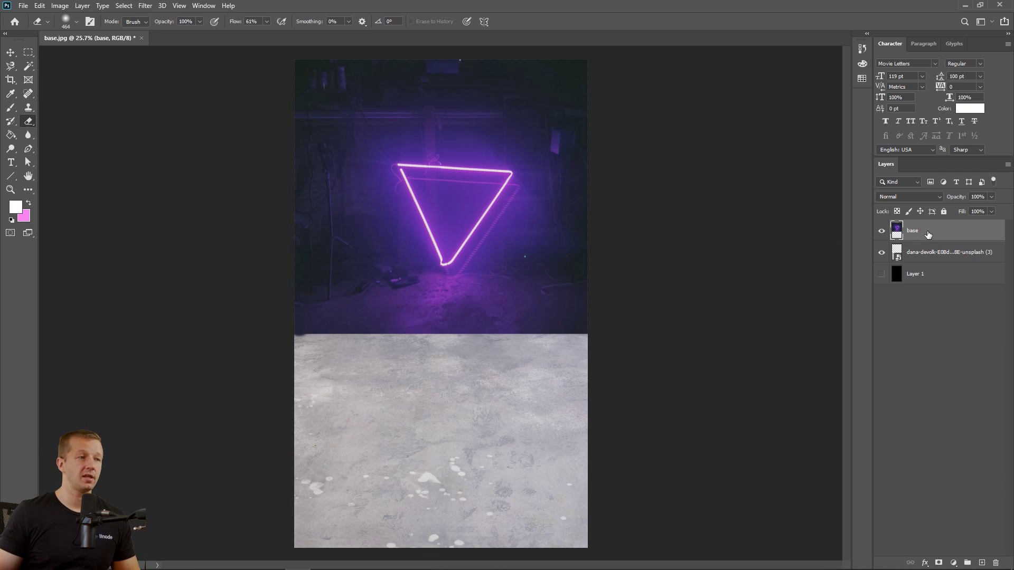
- Add a layer mask to the base layer and make the mask active for editing
left_click(939, 563)
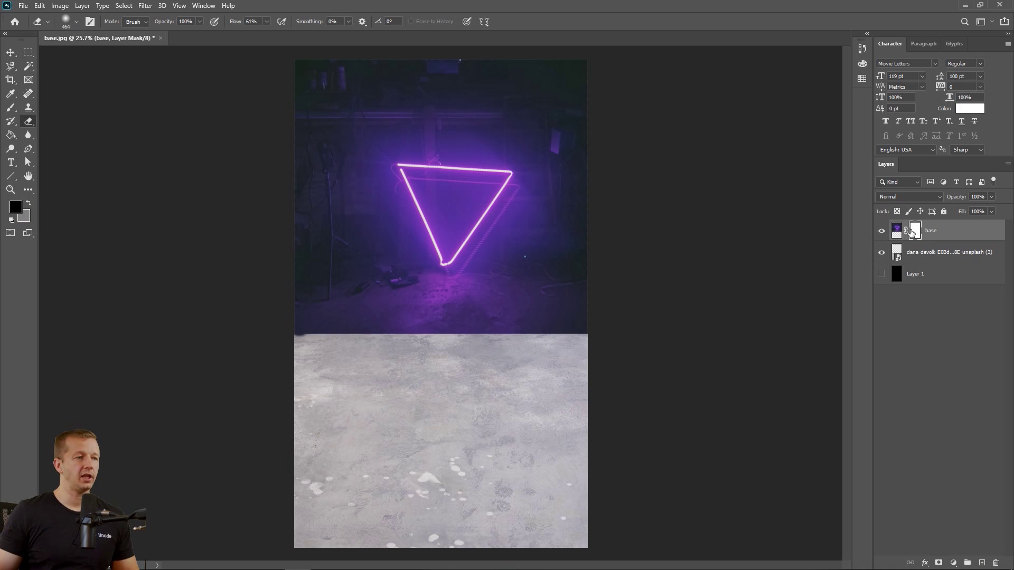
left_click(896, 234)
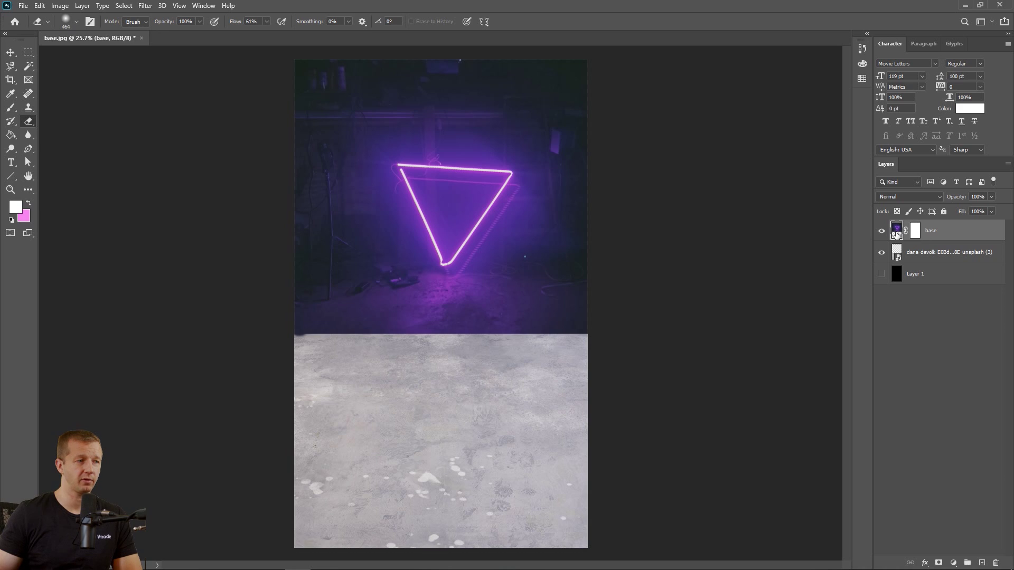
left_click(916, 232)
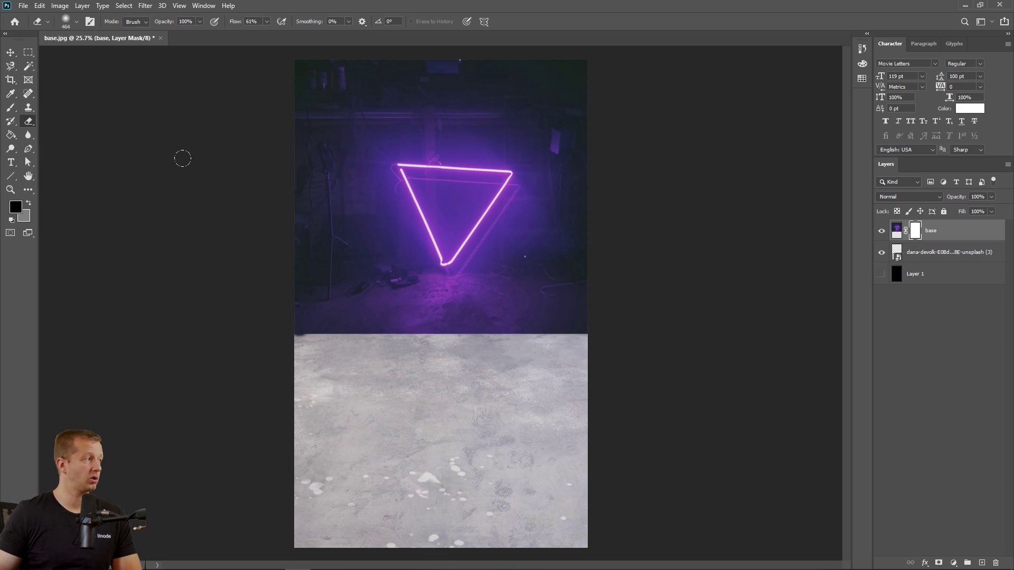
- Paint a curved black stroke across the neon triangle on the base layer's mask with a hard 180 px brush
left_click(9, 110)
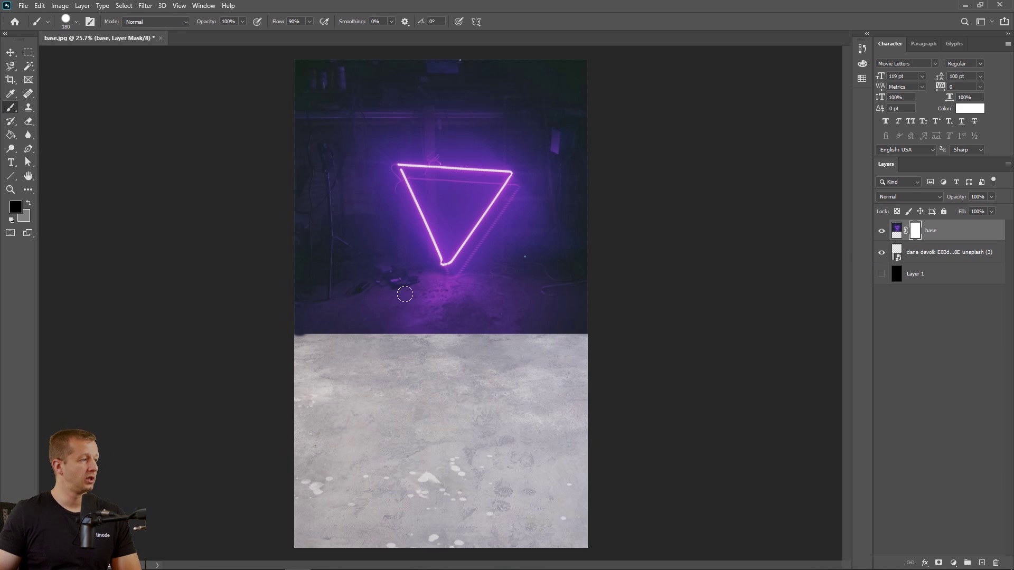
mouse_move(398, 308)
left_mouse_down()
mouse_move(455, 270)
mouse_move(518, 263)
mouse_move(528, 208)
mouse_move(404, 221)
left_mouse_up()
left_click(76, 22)
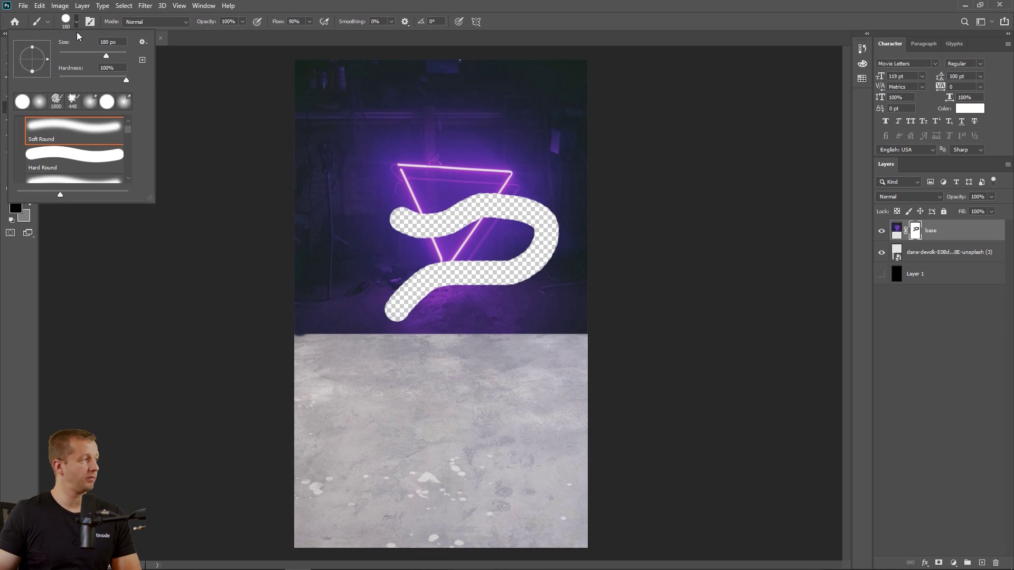
left_click(490, 17)
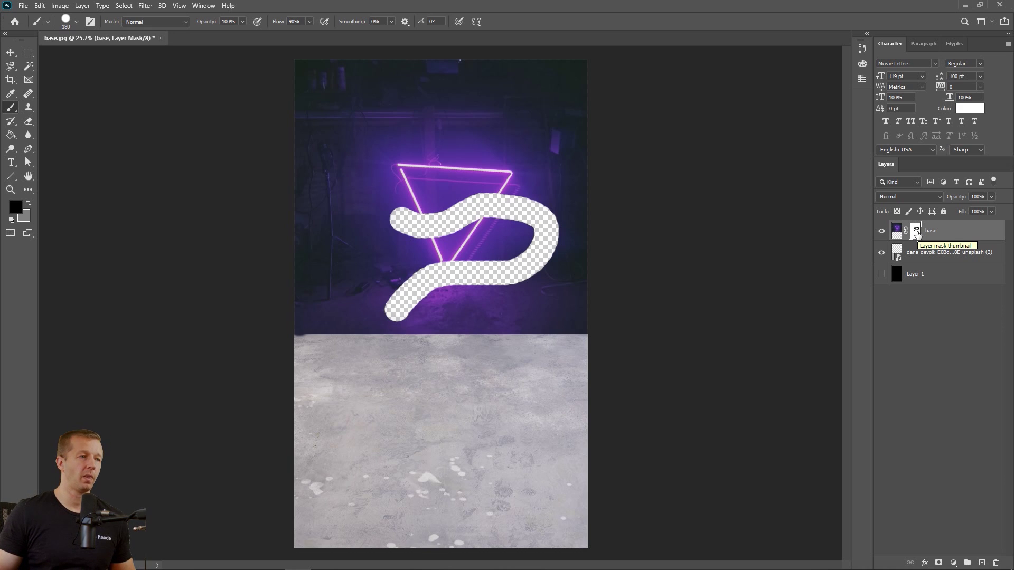
- Set the foreground colour to white (#ffffff) and paint over the masked stroke to restore the base image
left_click(28, 204)
left_click(16, 207)
left_click(202, 212)
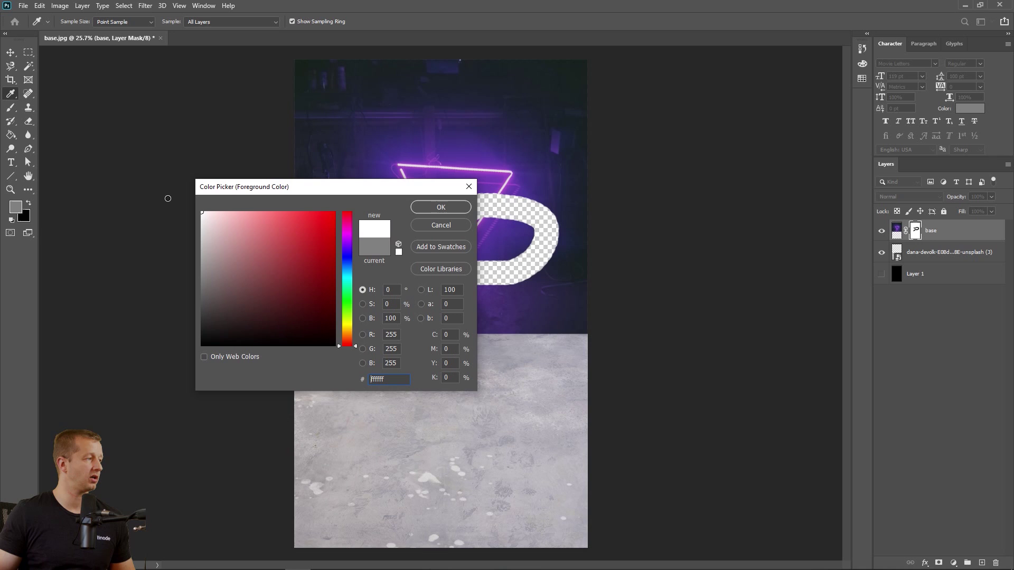
left_click(441, 208)
mouse_move(386, 214)
left_mouse_down()
mouse_move(406, 225)
mouse_move(385, 215)
mouse_move(529, 192)
mouse_move(512, 183)
mouse_move(554, 215)
mouse_move(498, 226)
mouse_move(521, 260)
mouse_move(500, 283)
mouse_move(531, 255)
mouse_move(512, 245)
mouse_move(516, 269)
mouse_move(525, 255)
mouse_move(376, 284)
mouse_move(396, 272)
mouse_move(406, 282)
mouse_move(404, 271)
mouse_move(386, 296)
mouse_move(390, 317)
left_mouse_up()
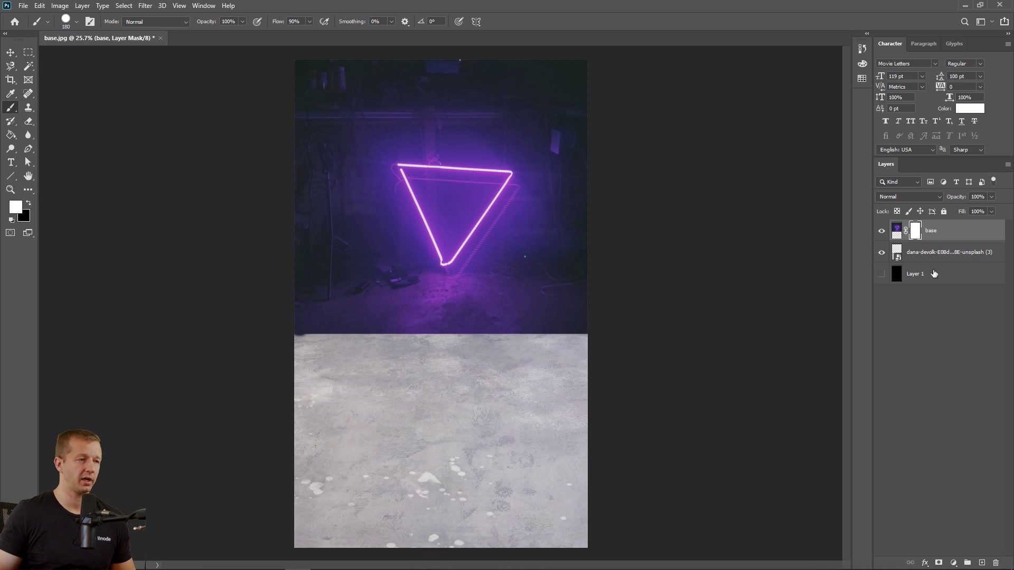
- Paint black along the base photo's lower edge on its layer mask using a 306 px brush at 0% hardness
left_click(899, 230)
left_click(916, 231)
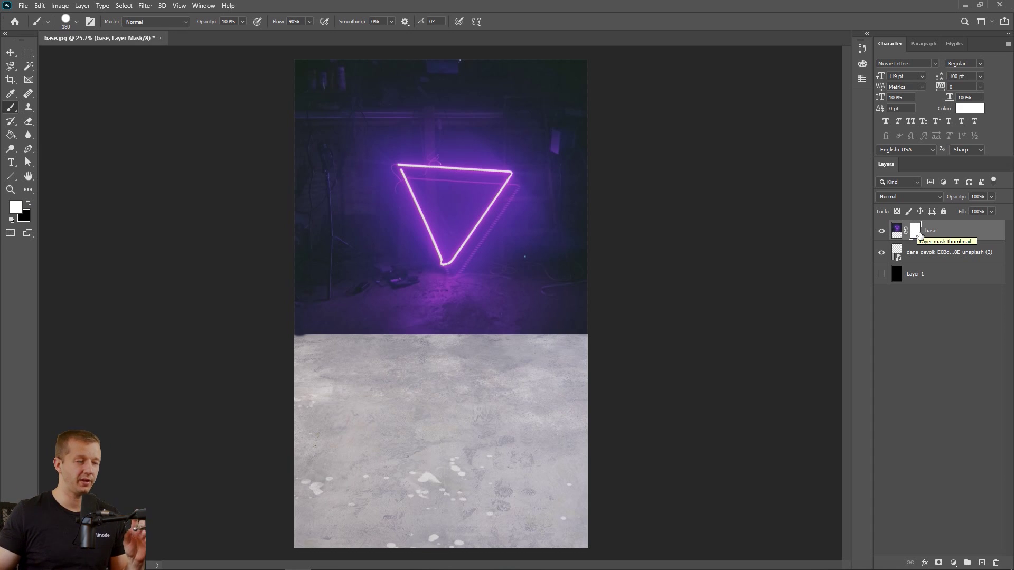
left_click(28, 204)
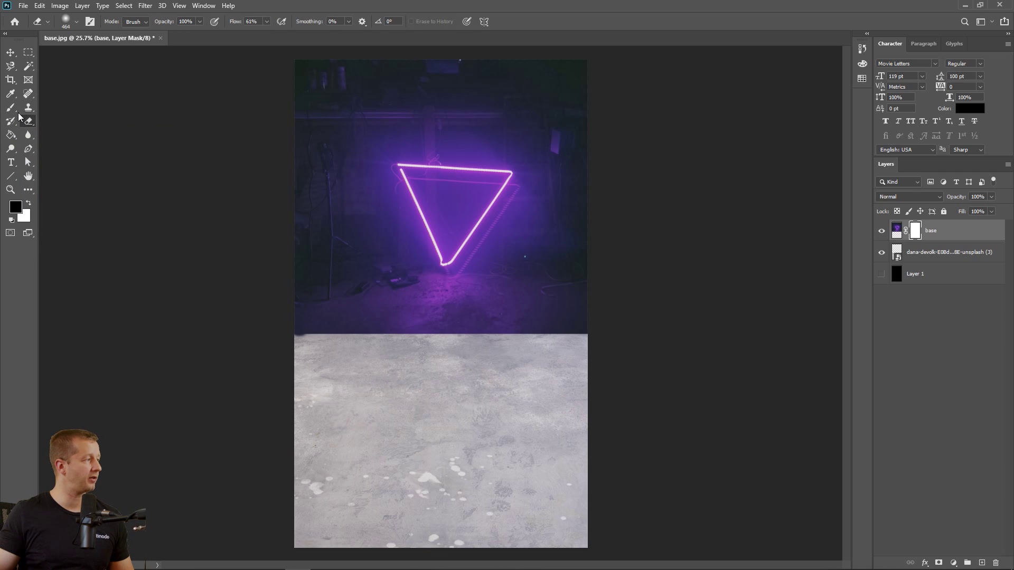
left_click(76, 24)
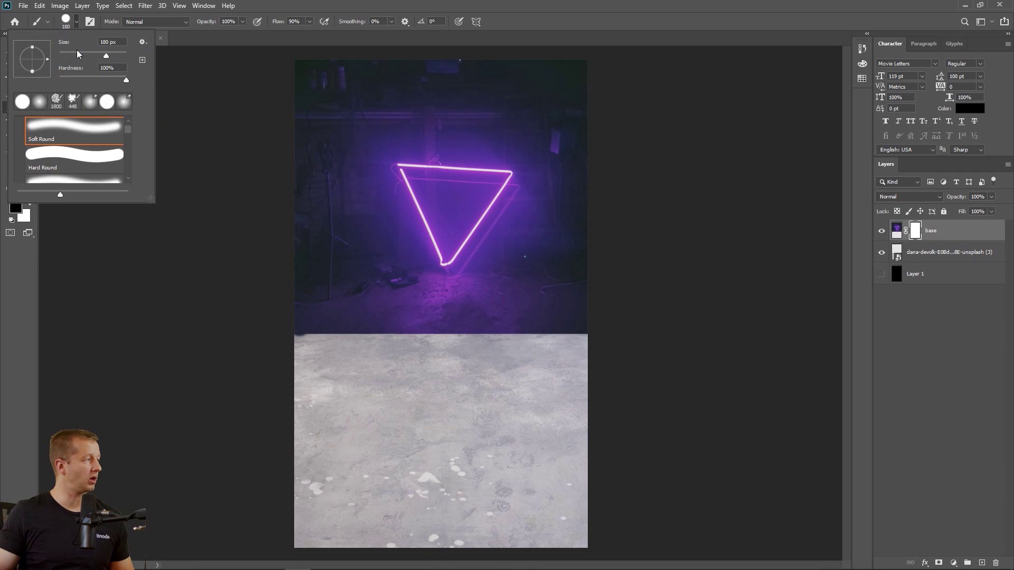
left_click_drag(118, 80, 58, 81)
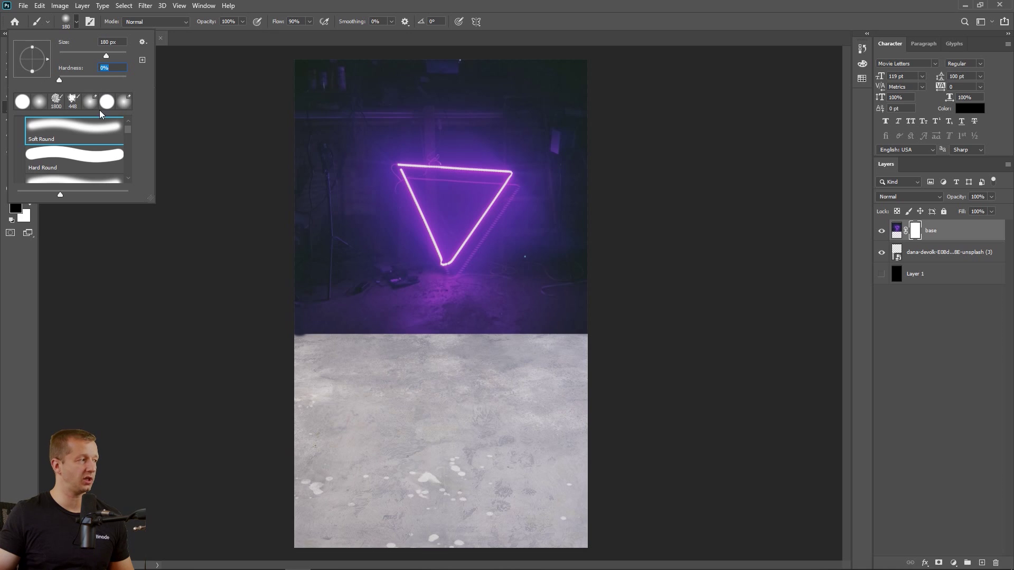
left_click(524, 23)
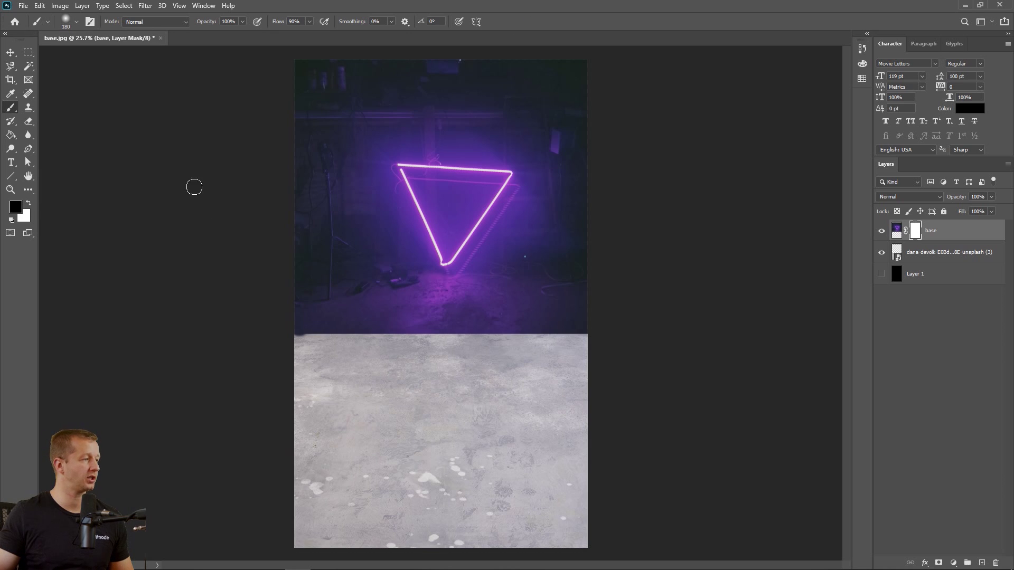
left_click(76, 24)
left_click(116, 57)
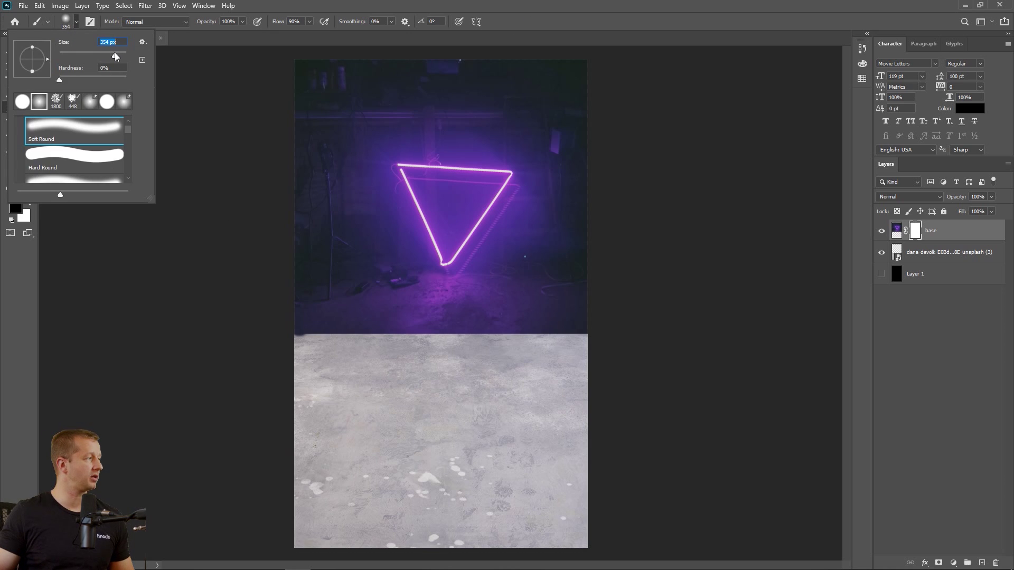
left_click(525, 29)
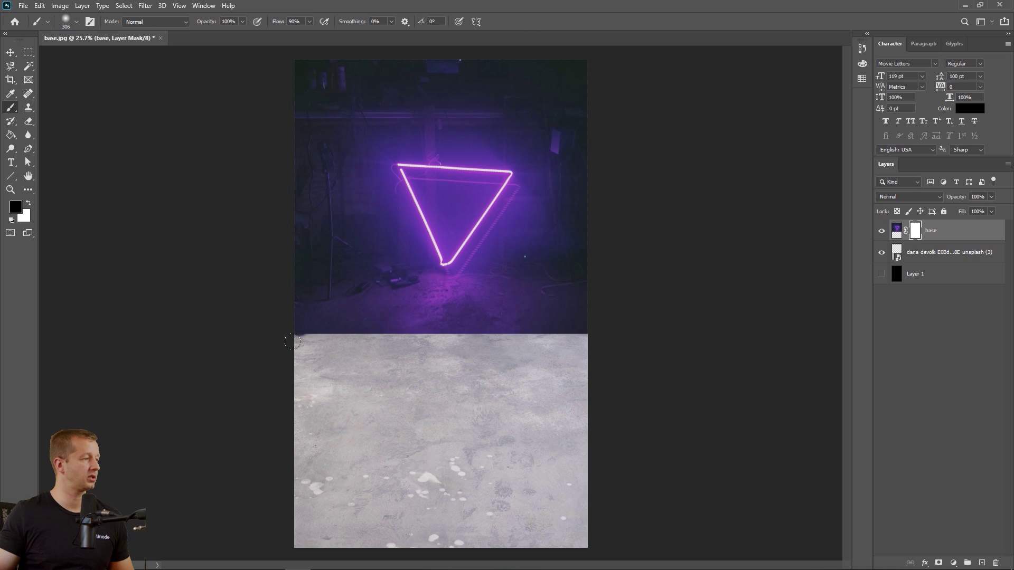
left_click_drag(280, 333, 627, 332)
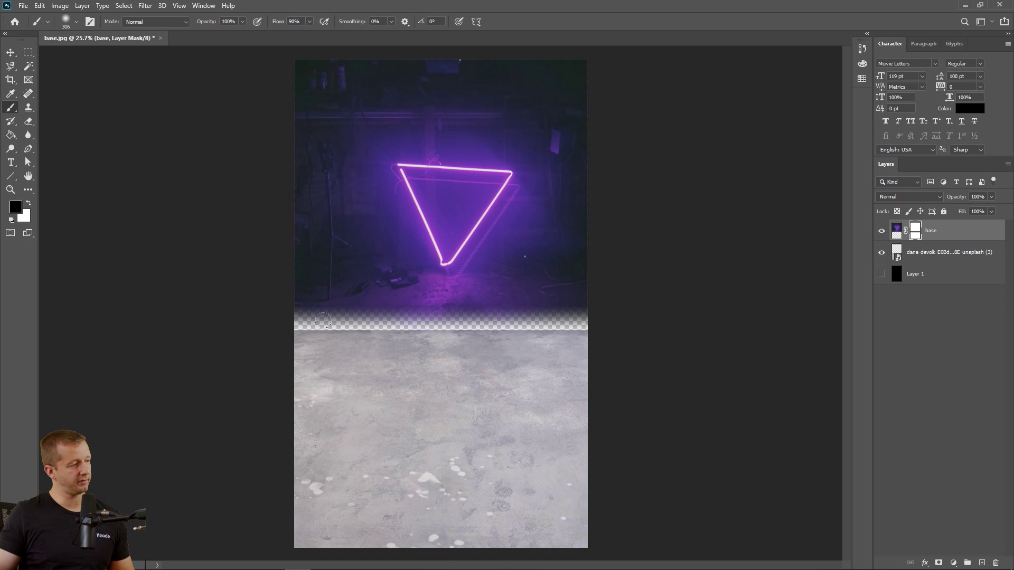
- Rename the concrete texture layer as floor
left_click(11, 53)
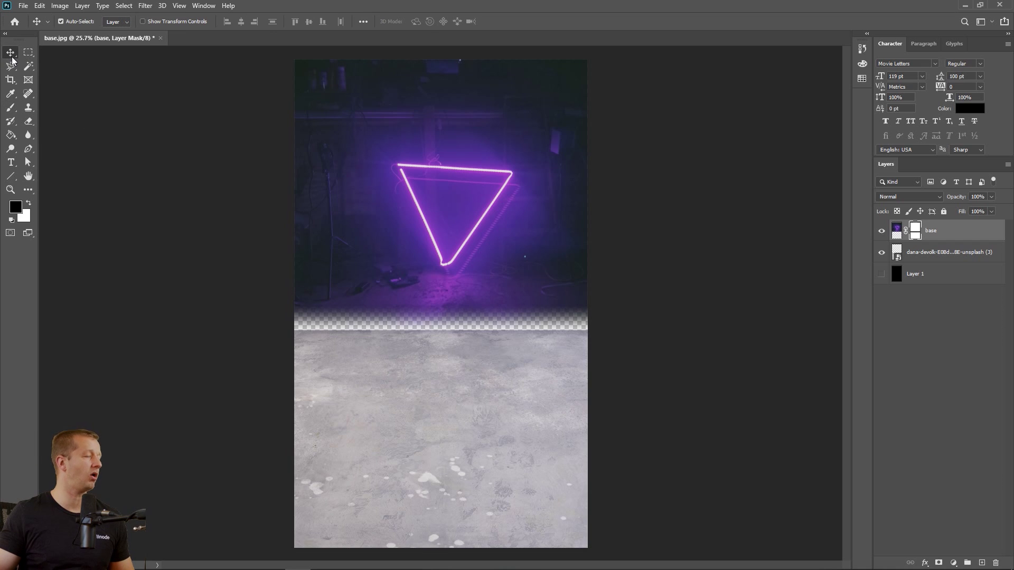
left_click(947, 253)
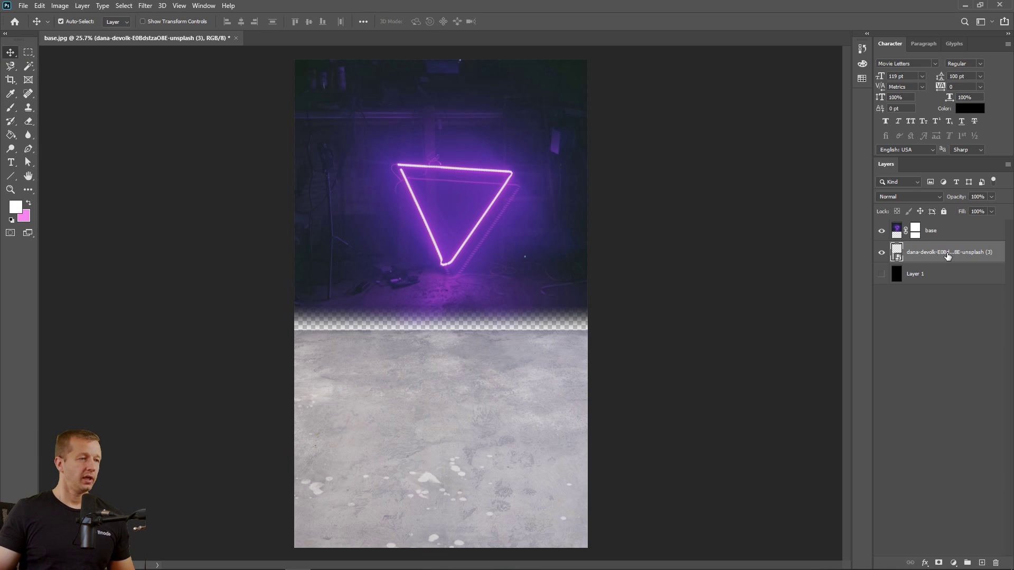
double_click(917, 255)
type("floo")
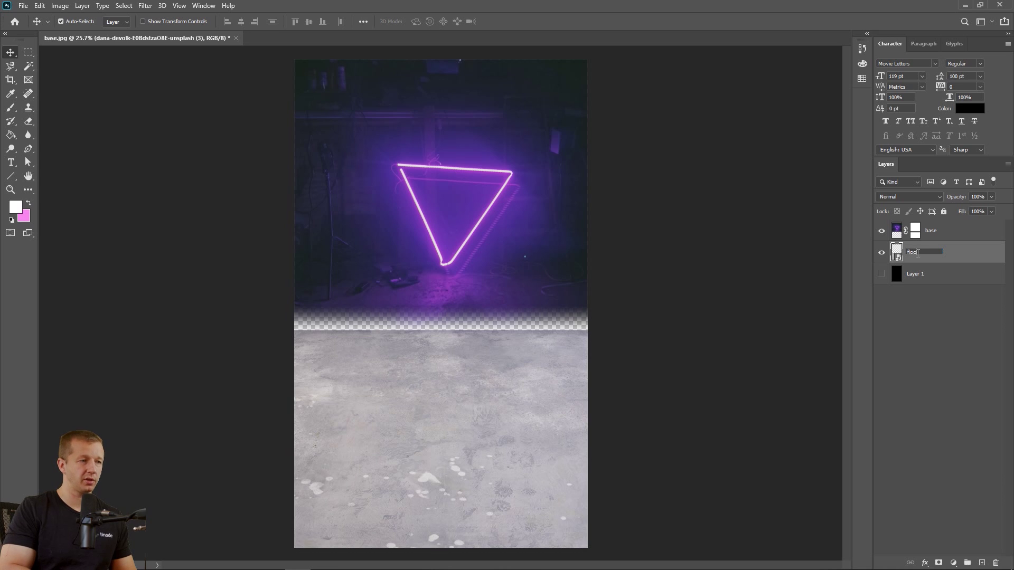
type("r")
key("Return")
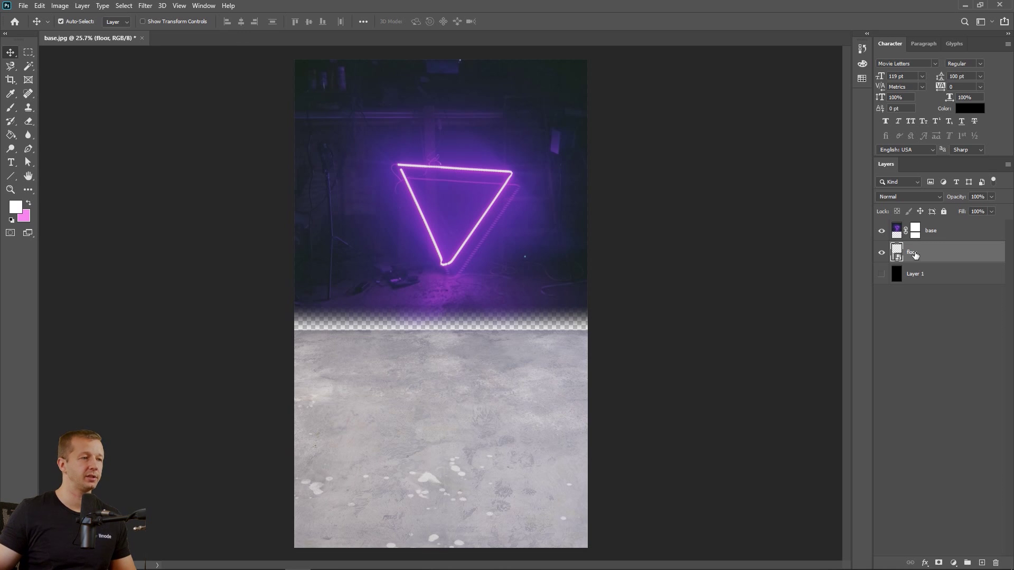
- Move the floor layer up under the faded edge of the base photo and show Layer 1 again
left_click_drag(428, 407, 427, 376)
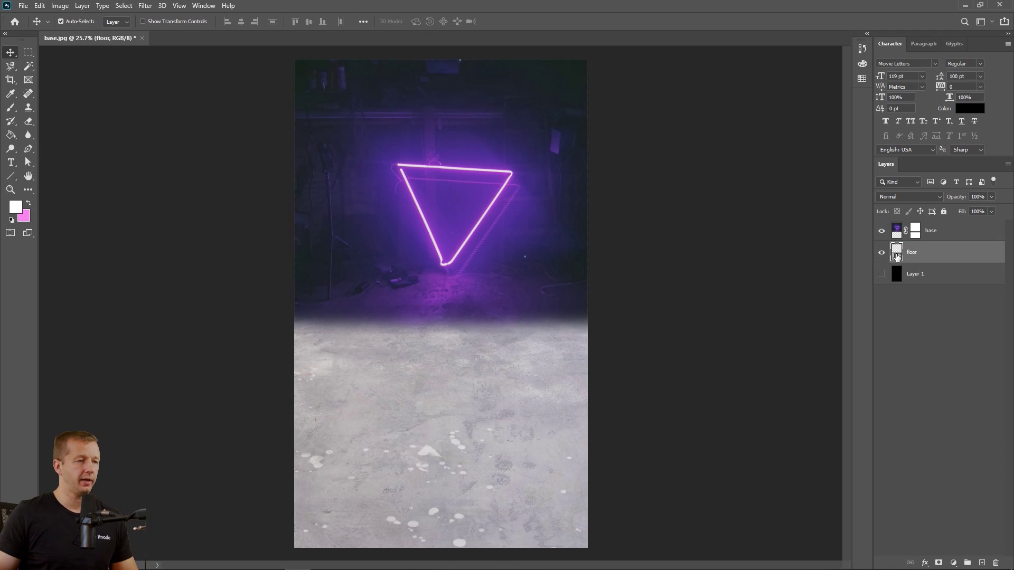
left_click(929, 276)
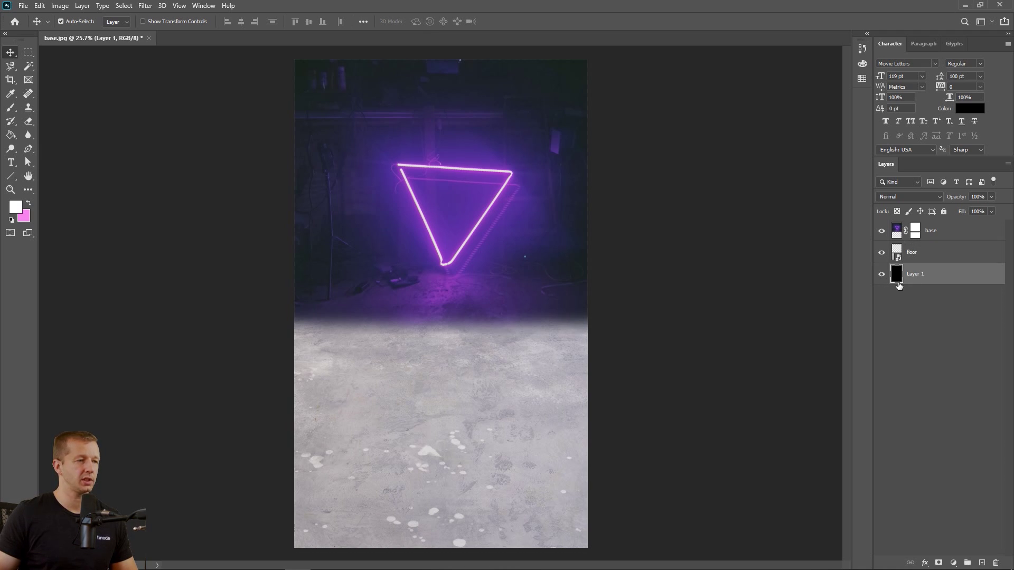
- Colorize the floor smart object with a Hue/Saturation filter at hue 259, saturation 25 and strongly reduced lightness
left_click(921, 256)
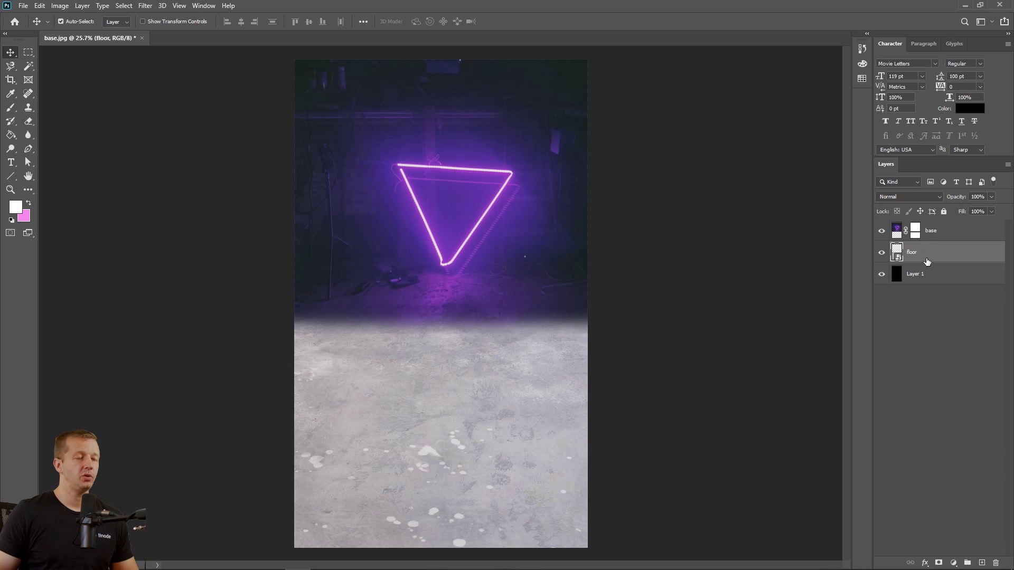
left_click(60, 5)
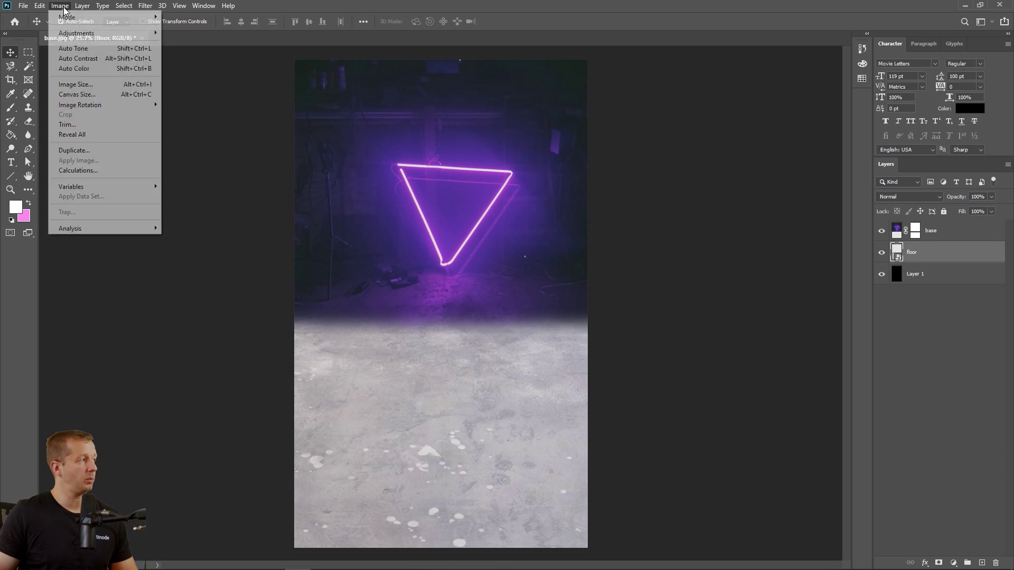
mouse_move(68, 35)
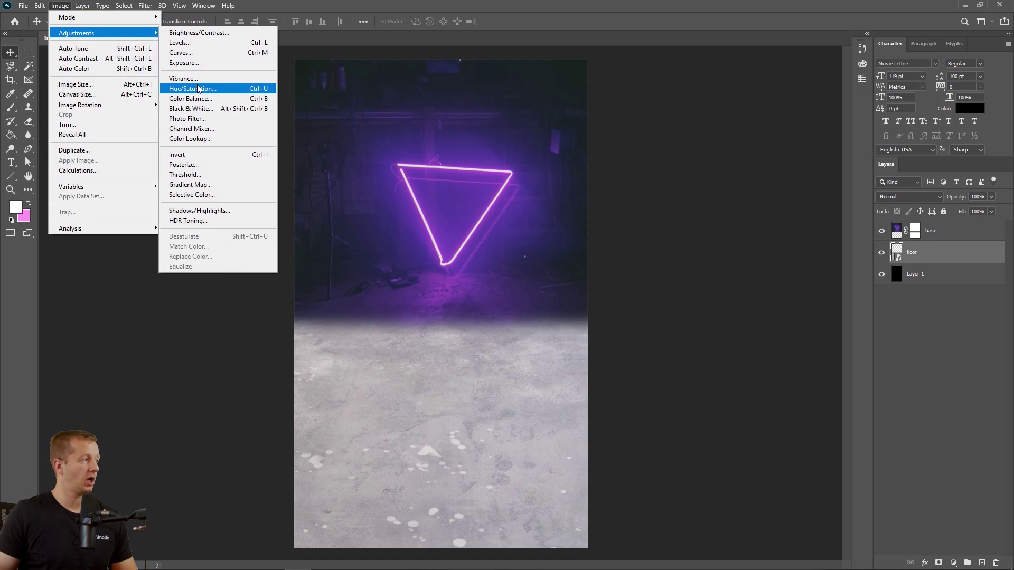
left_click(203, 90)
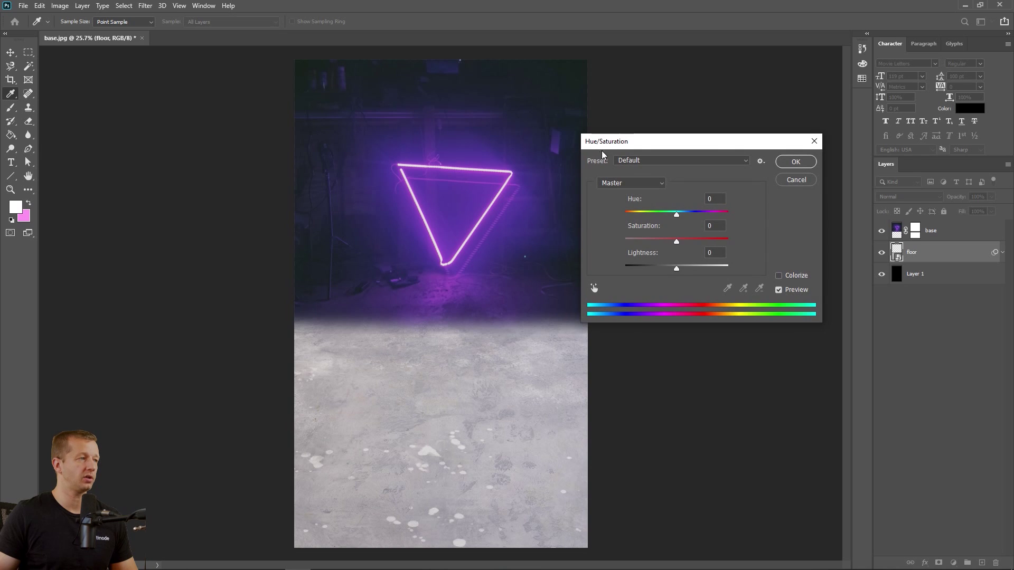
left_click(804, 281)
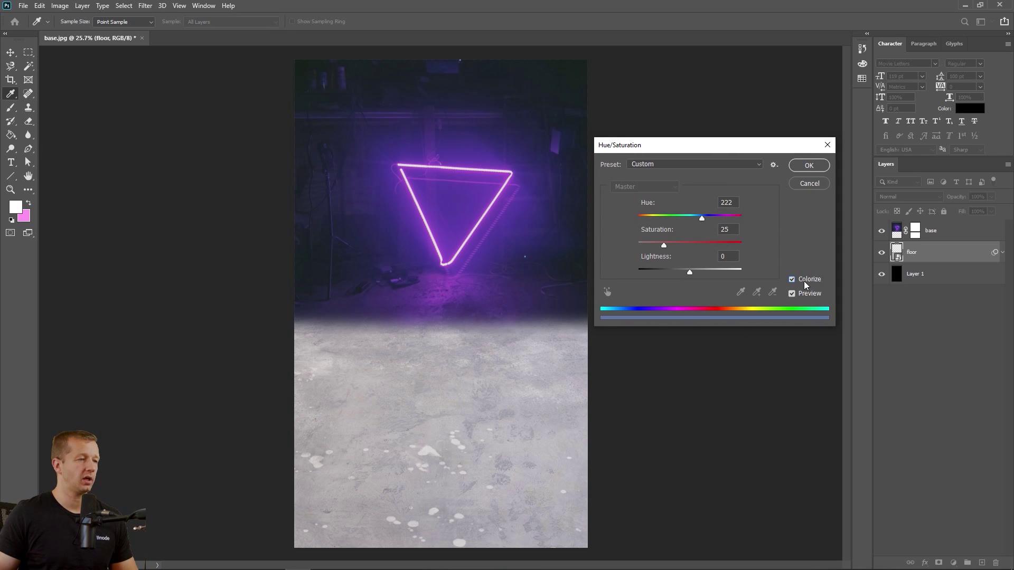
mouse_move(696, 213)
left_mouse_down()
mouse_move(664, 222)
mouse_move(710, 223)
left_mouse_up()
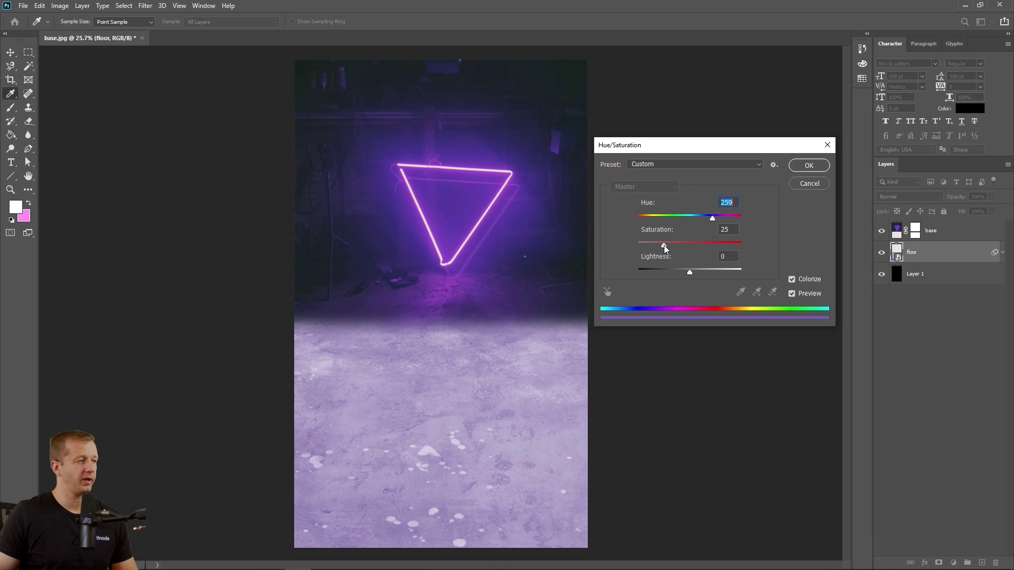
left_click_drag(687, 269, 660, 275)
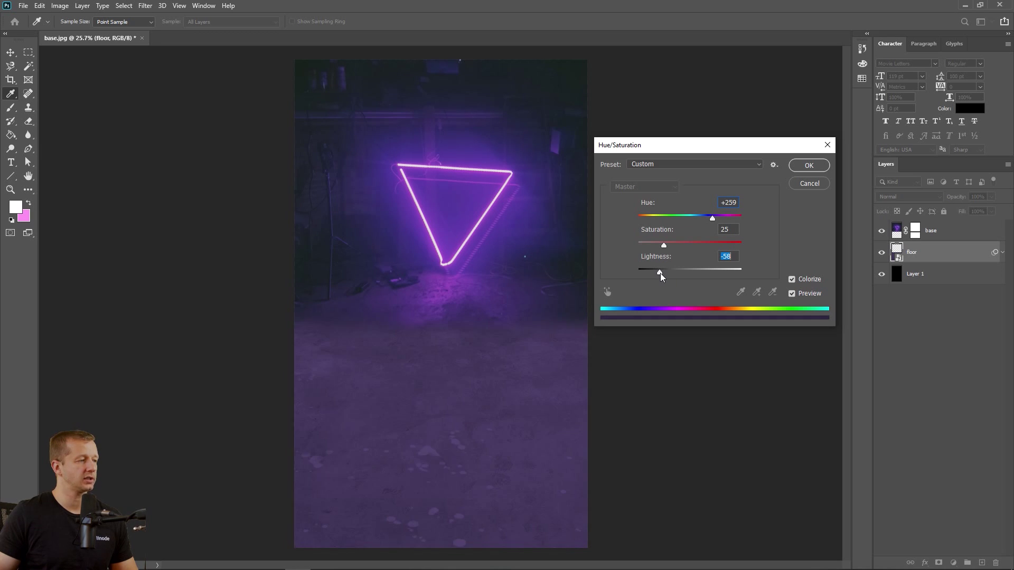
left_click_drag(659, 273, 657, 273)
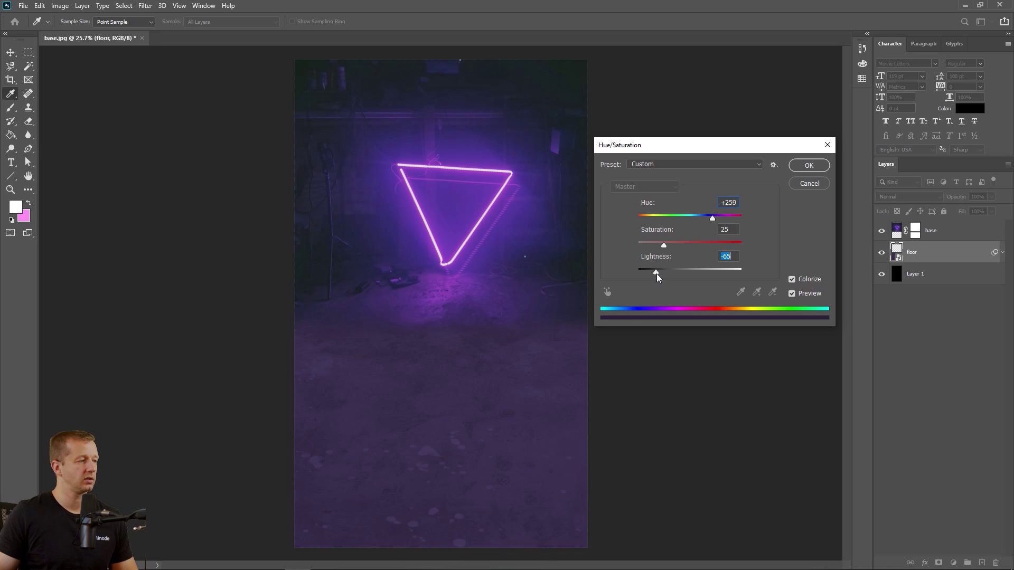
left_click(802, 167)
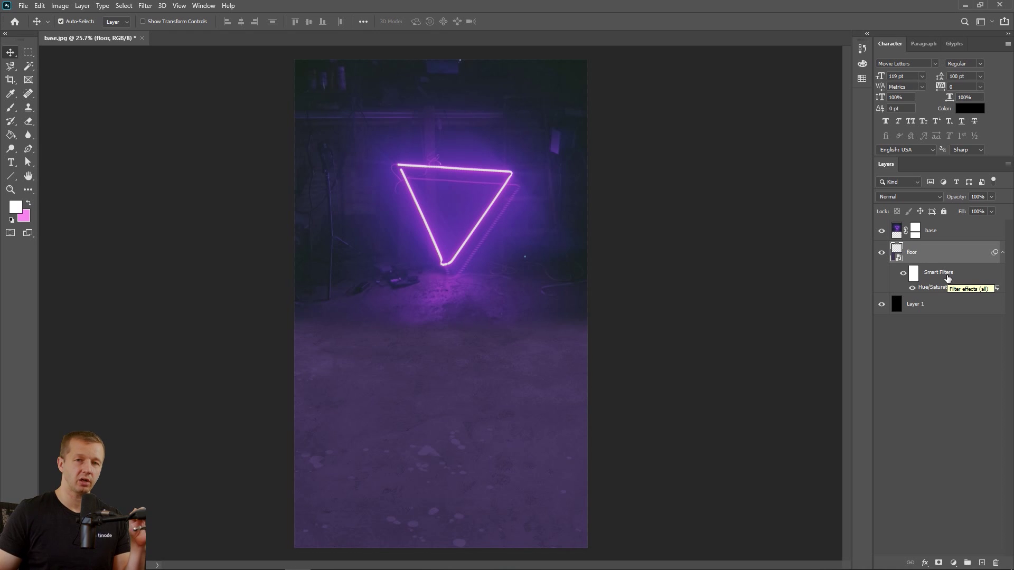
- Switch the floor's smart filter off and on to compare, and undo the Hue/Saturation filter
left_click(903, 275)
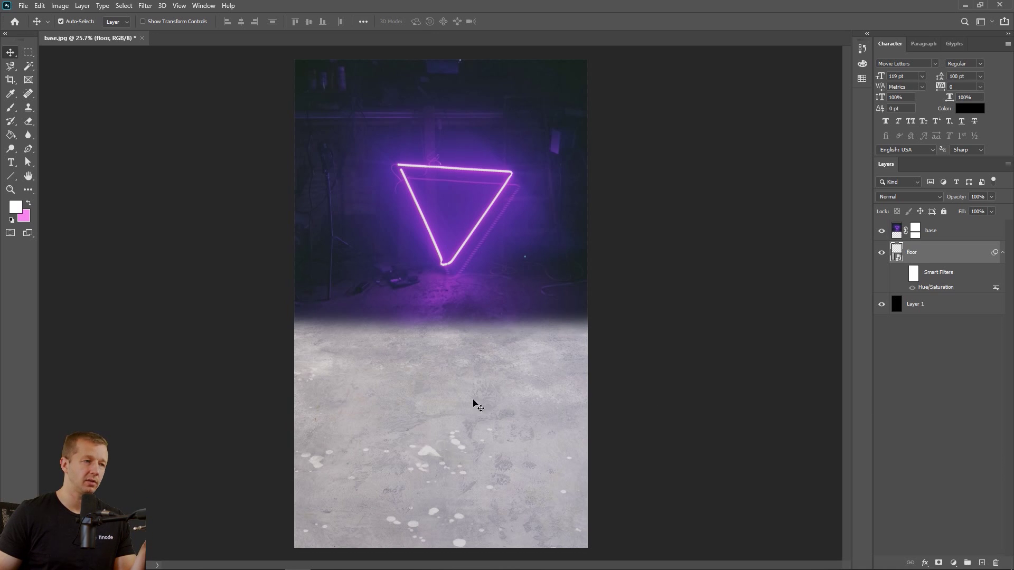
left_click(912, 288)
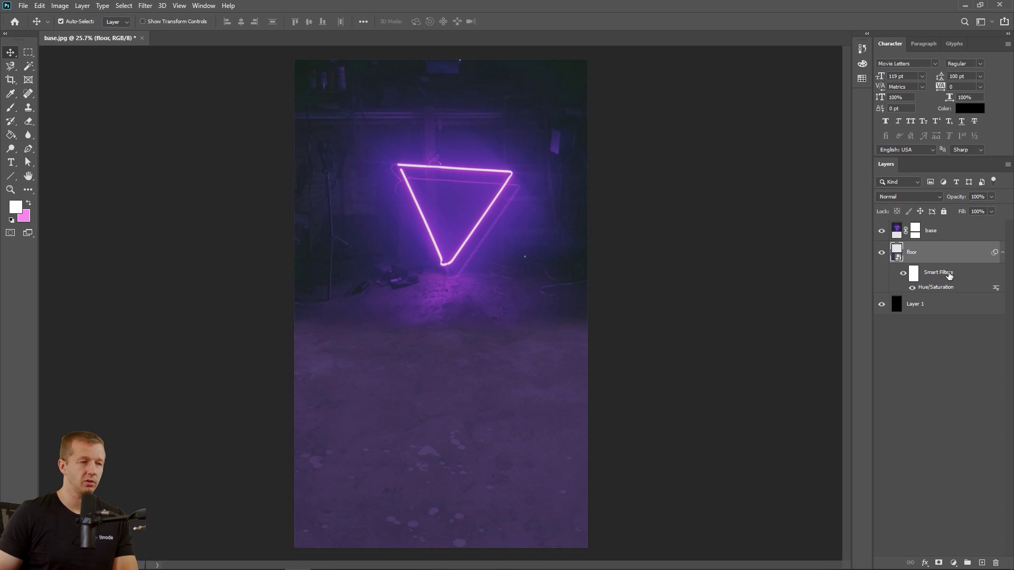
key("ctrl+z")
key("ctrl+z")
key("ctrl+z")
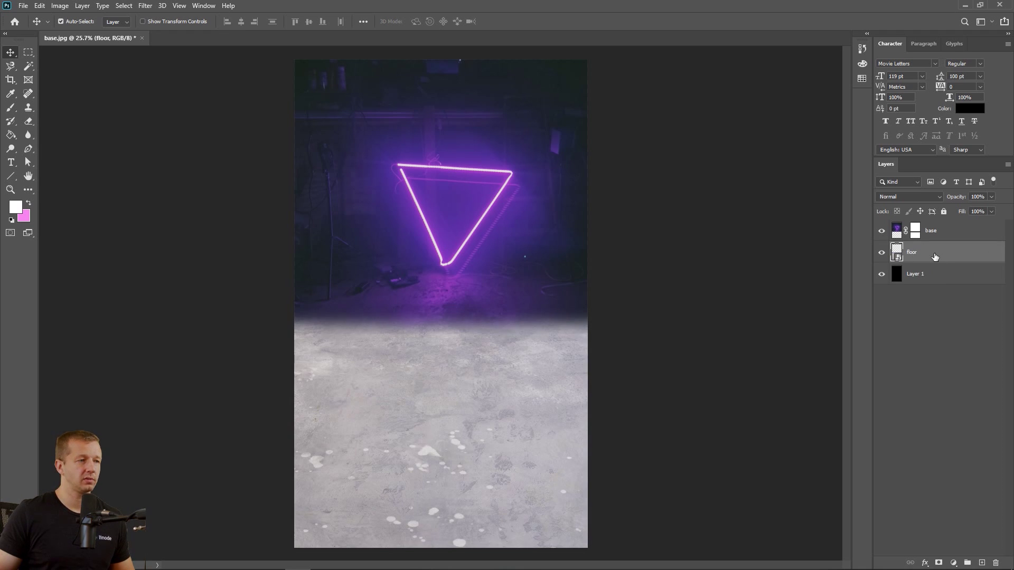
- Try rasterizing the floor layer and colorizing it with Hue/Saturation at hue 255, saturation 25, lightness -56, and undo both changes
right_click(930, 256)
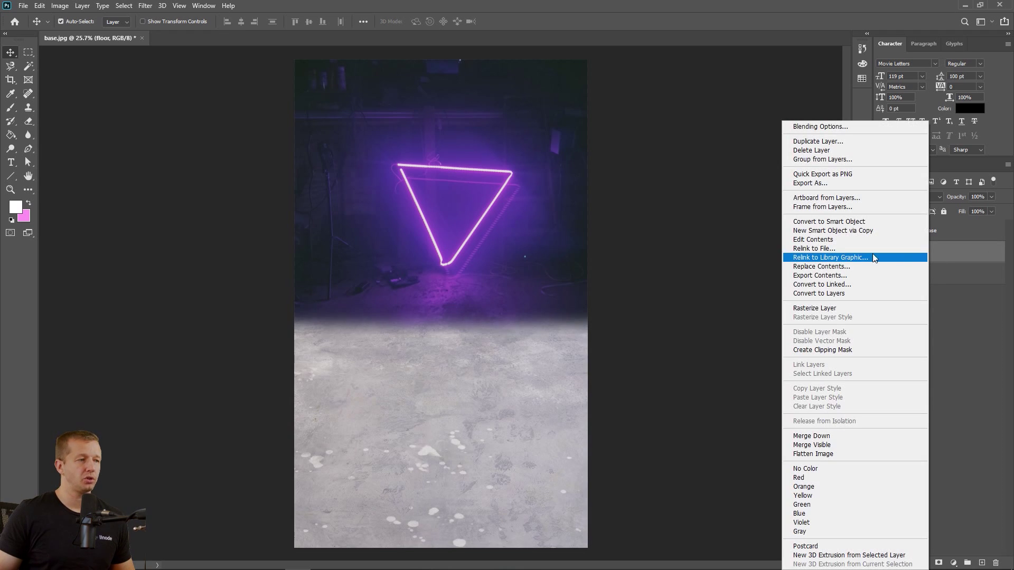
left_click(898, 308)
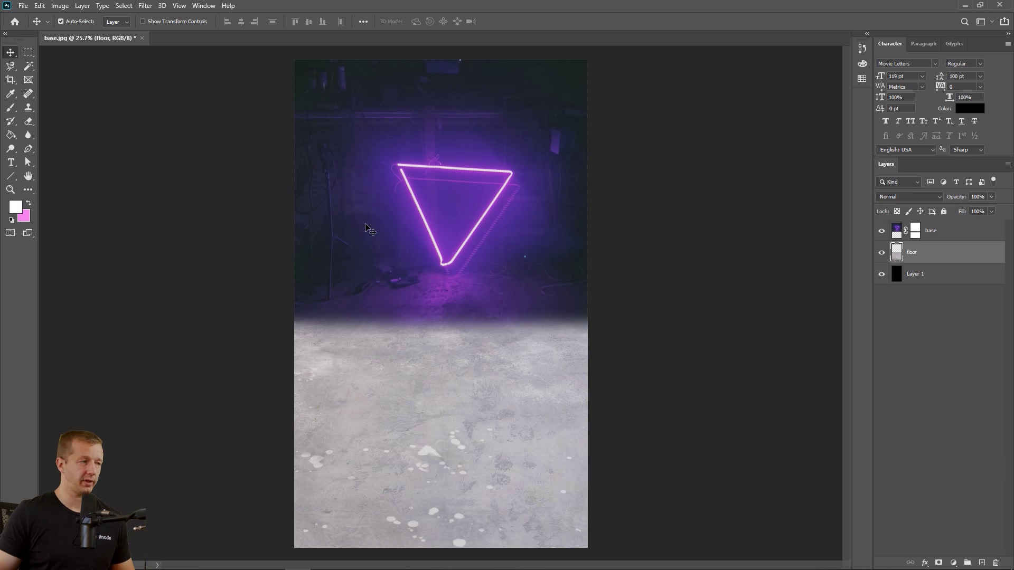
left_click(59, 5)
mouse_move(64, 34)
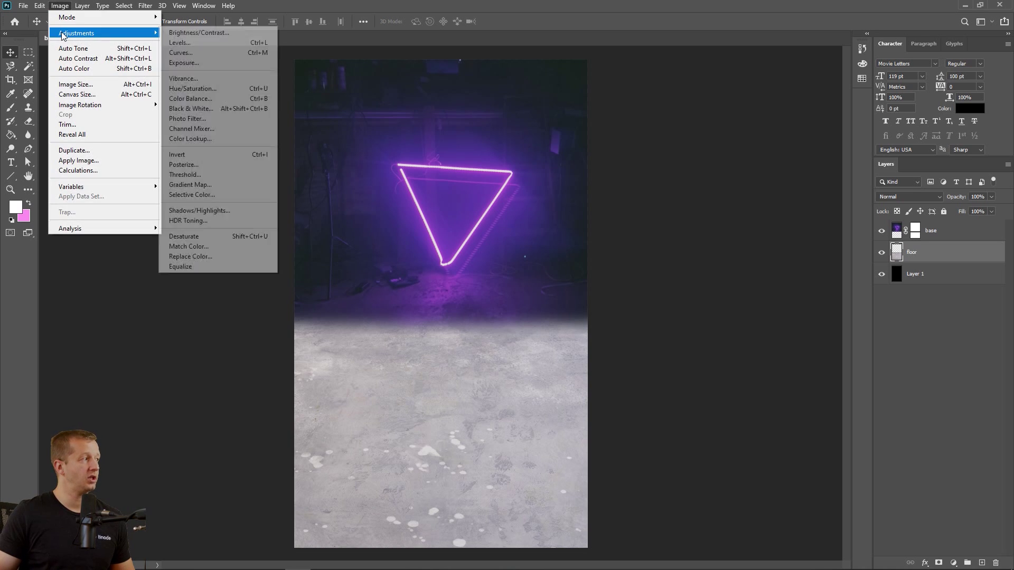
left_click(226, 92)
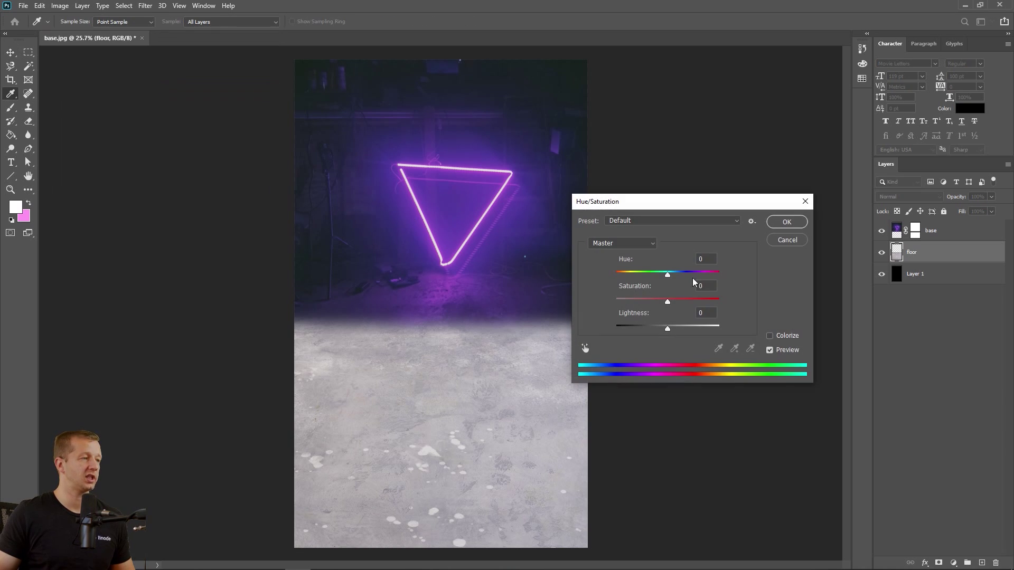
left_click_drag(679, 271, 698, 279)
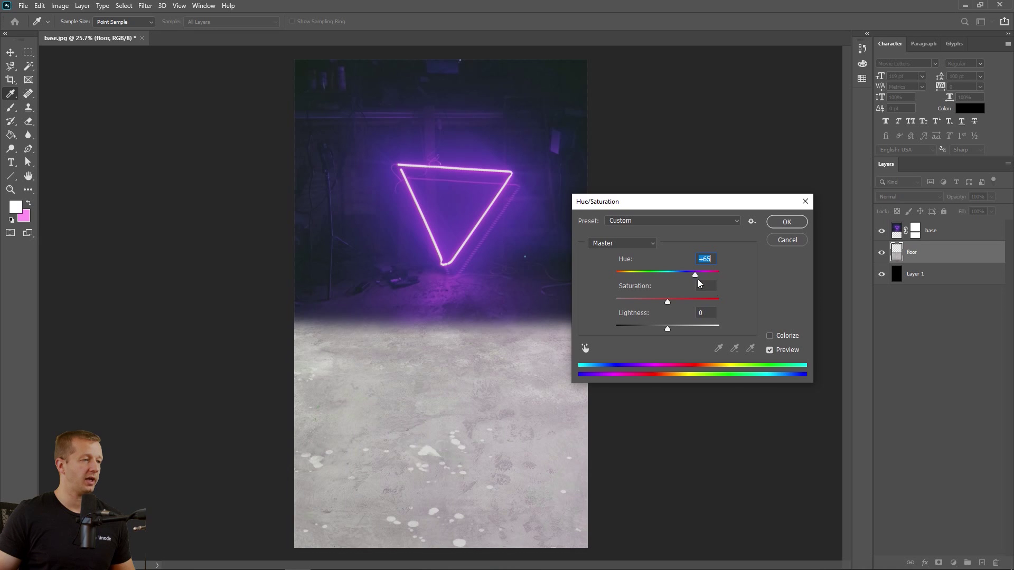
left_click(771, 335)
left_click_drag(667, 328, 638, 328)
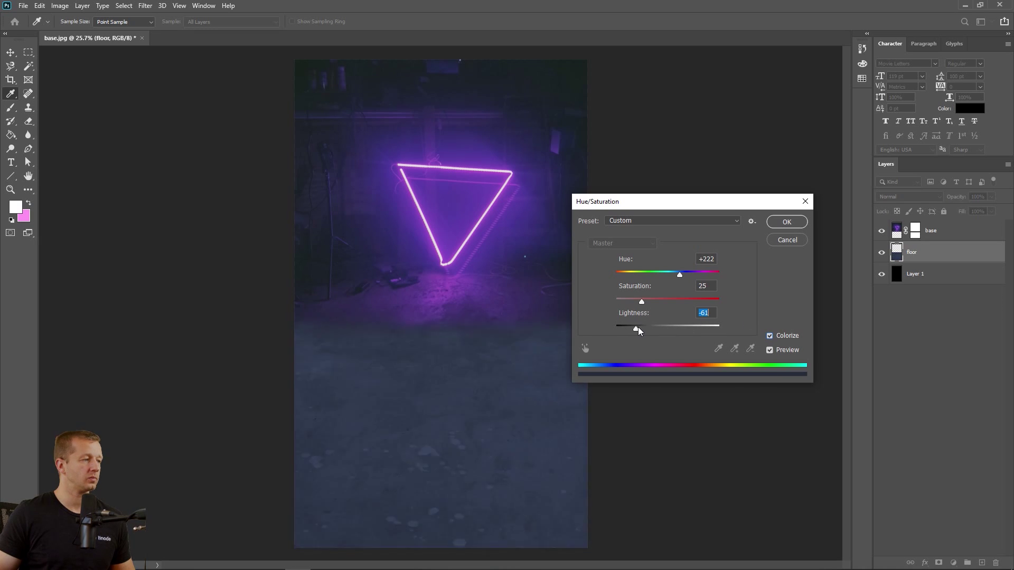
left_click_drag(679, 274, 694, 275)
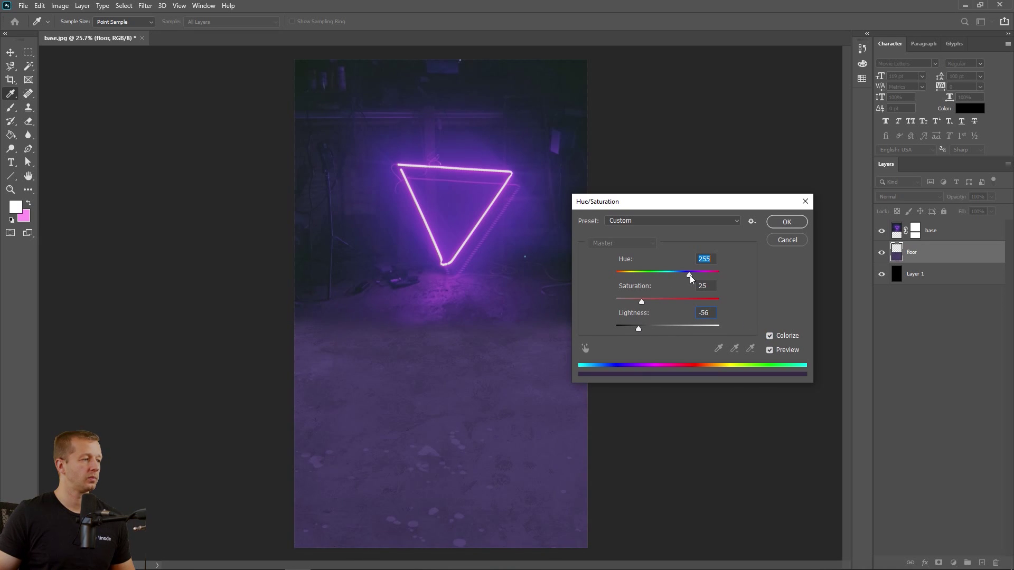
left_click(787, 222)
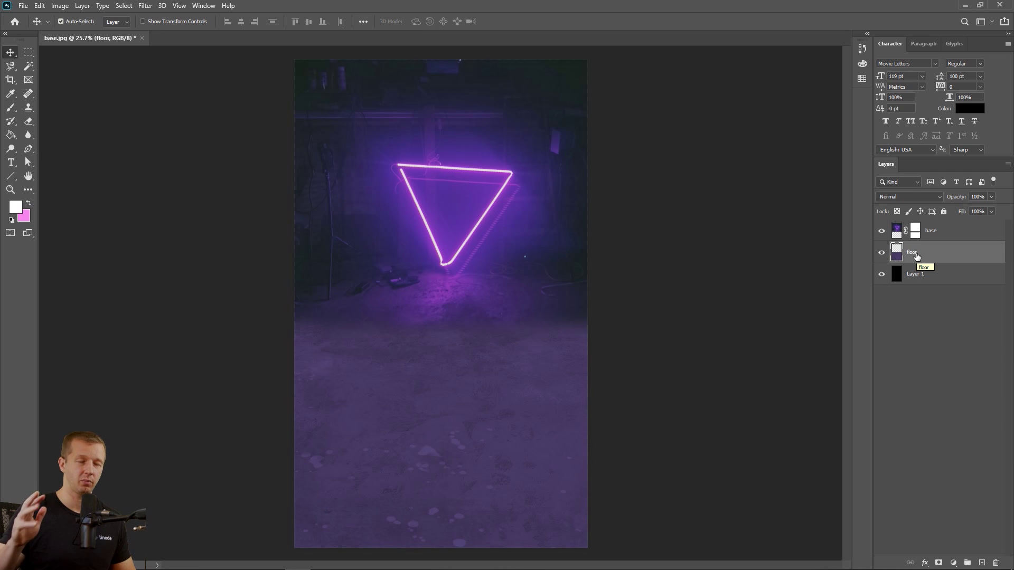
key("ctrl+z")
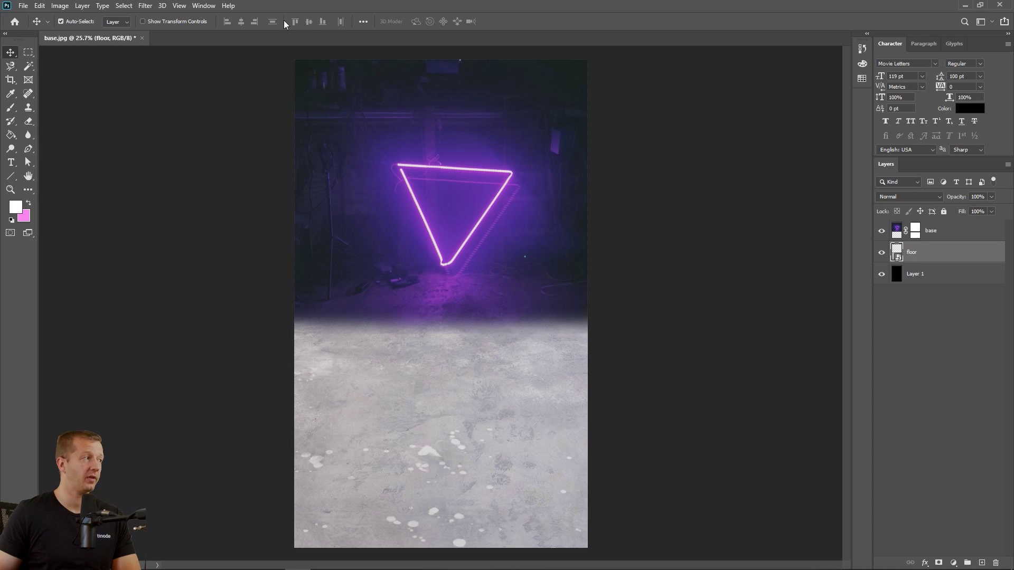
- Show the adjustments and add a Hue/Saturation adjustment layer directly above the floor layer
left_click(203, 6)
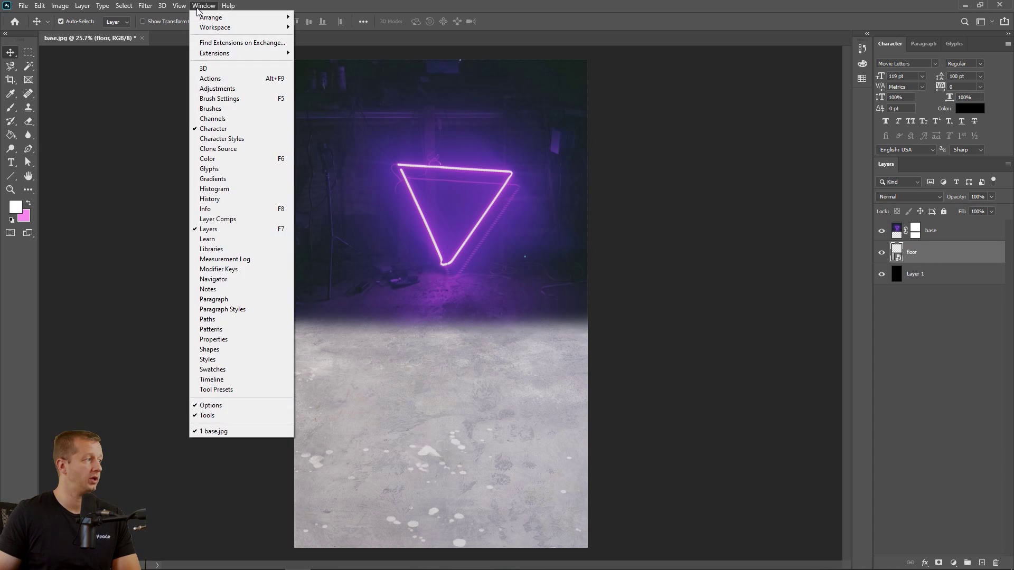
left_click(214, 89)
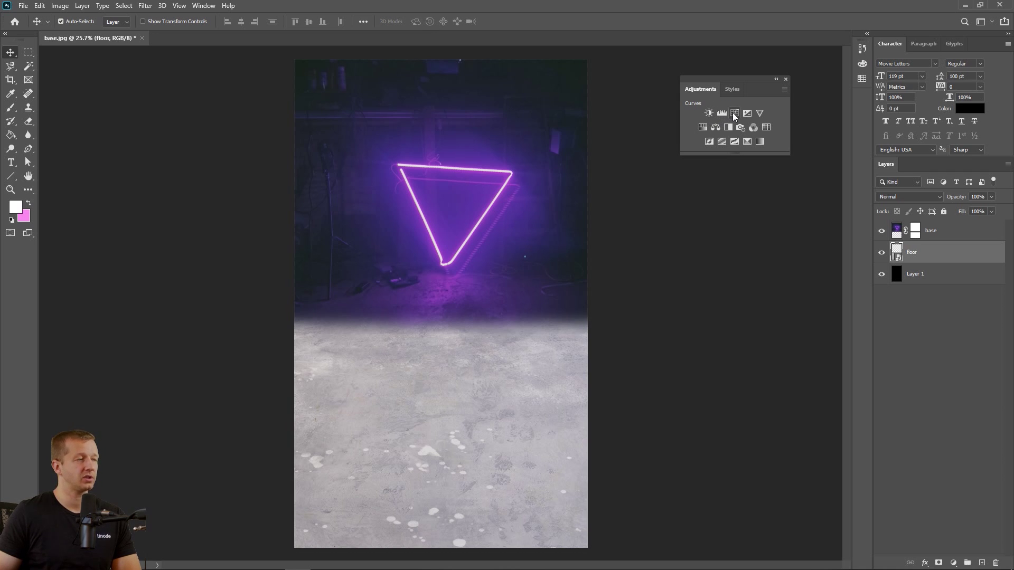
left_click(60, 6)
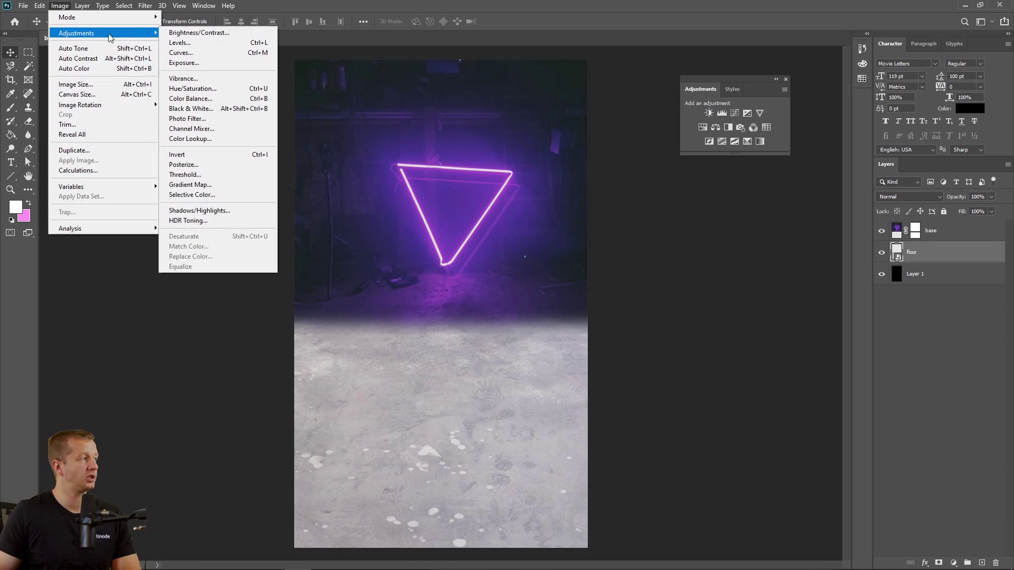
mouse_move(71, 36)
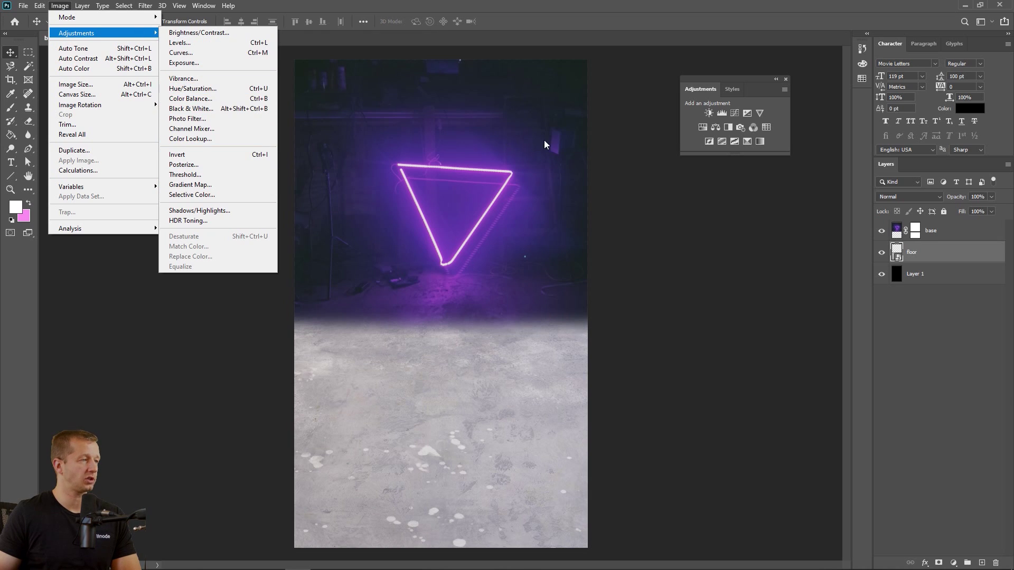
left_click(691, 113)
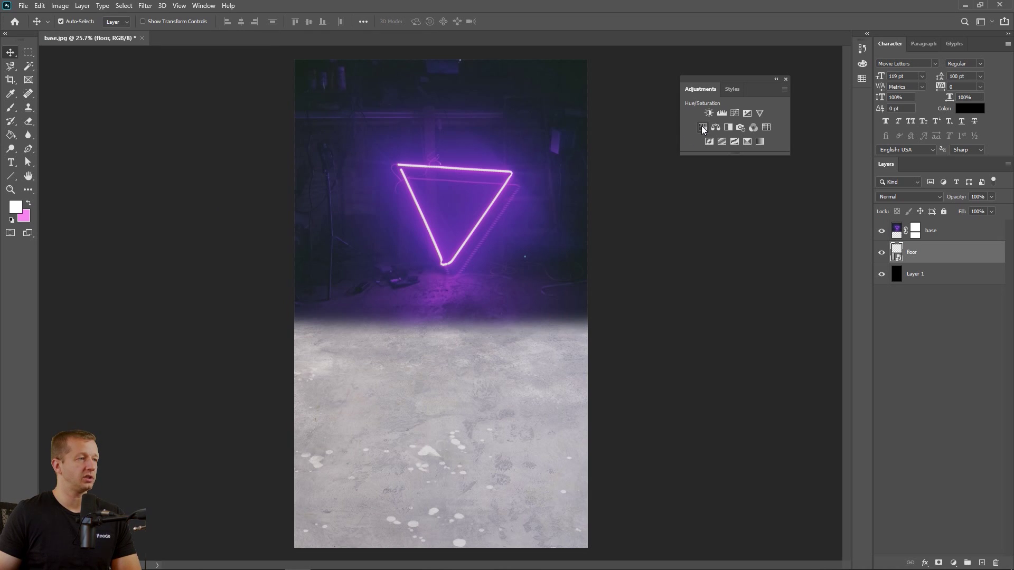
left_click(702, 127)
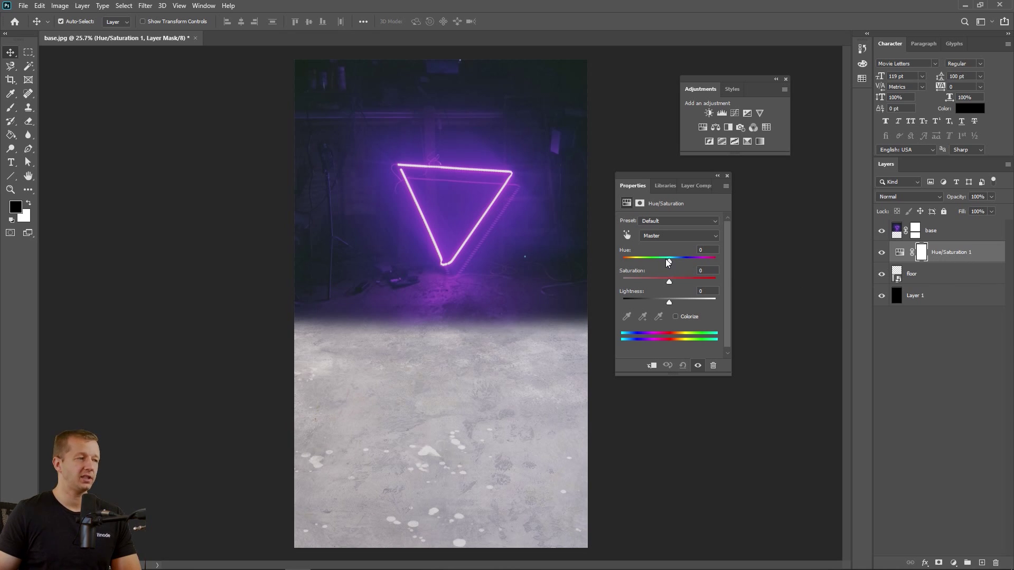
- Colorize the Hue/Saturation adjustment layer with hue 272, saturation 25 and lightness -27
left_click_drag(670, 260, 689, 260)
left_click(679, 318)
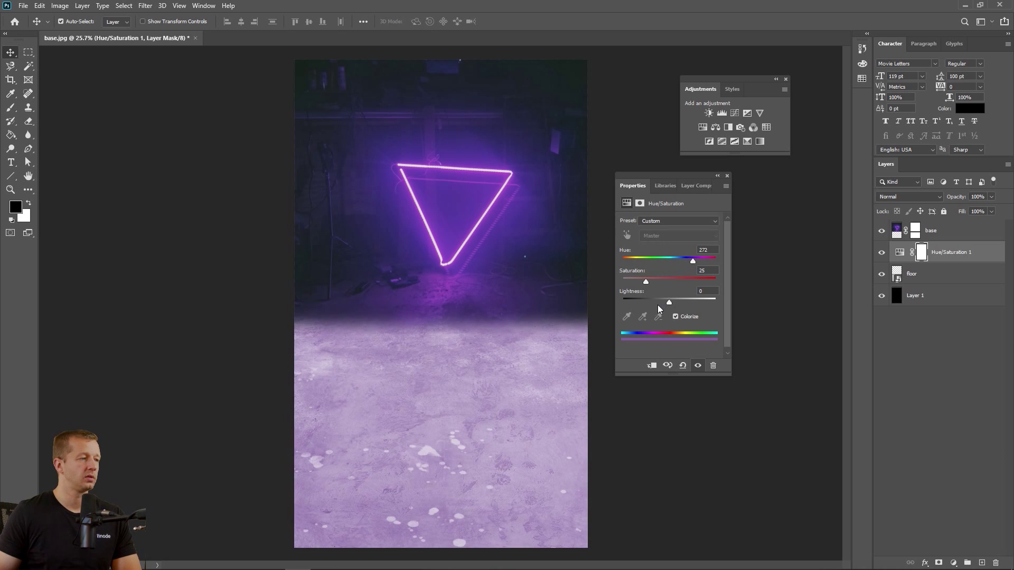
mouse_move(669, 302)
left_mouse_down()
mouse_move(645, 302)
mouse_move(657, 302)
left_mouse_up()
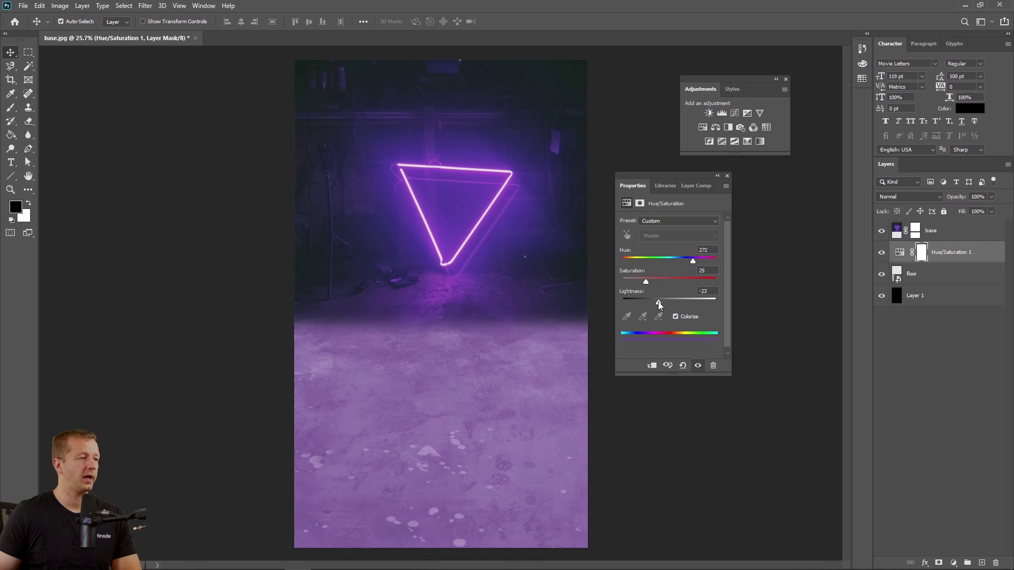
- Move the Hue/Saturation 1 layer above the base layer and back down between base and floor
left_click(960, 257)
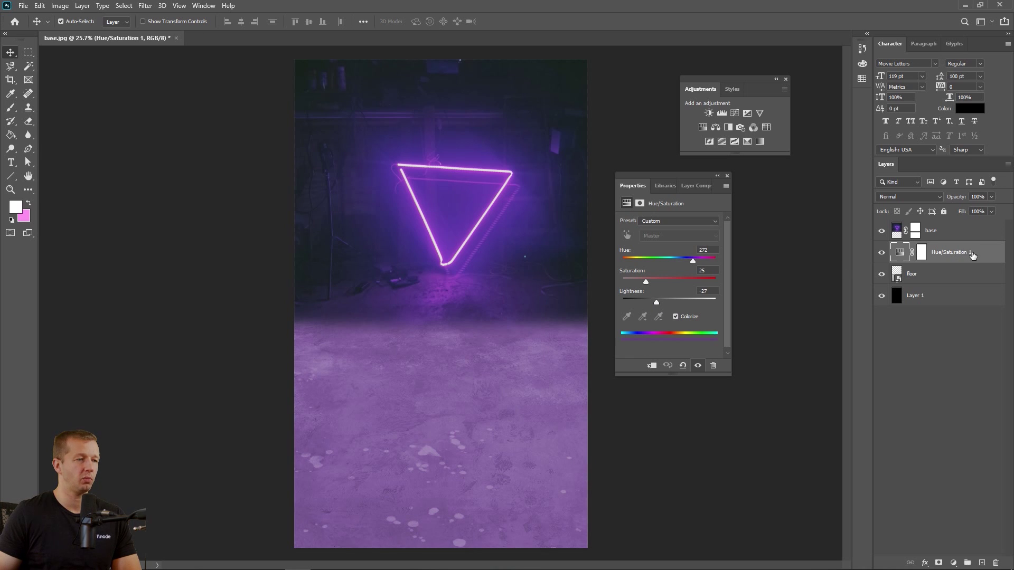
left_click_drag(973, 256, 967, 223)
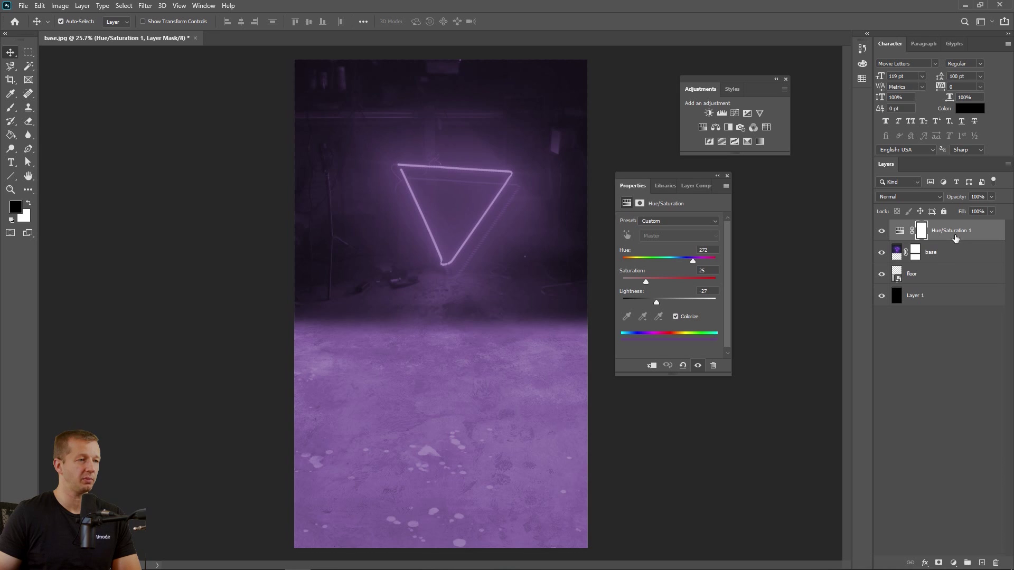
left_click_drag(957, 233, 953, 261)
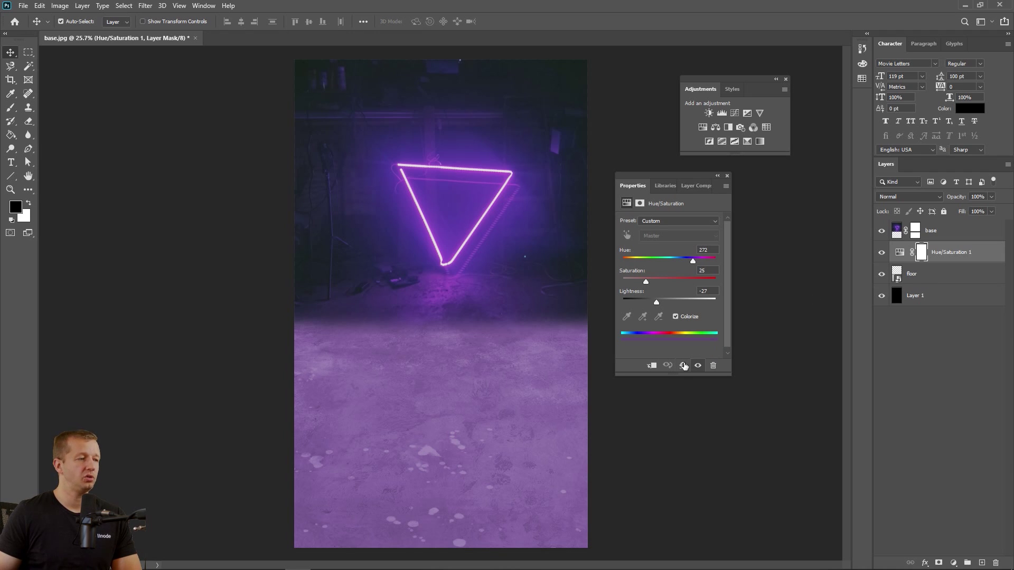
- Clip the Hue/Saturation 1 adjustment to the floor layer and keep the adjustment layer selected
left_click(653, 366)
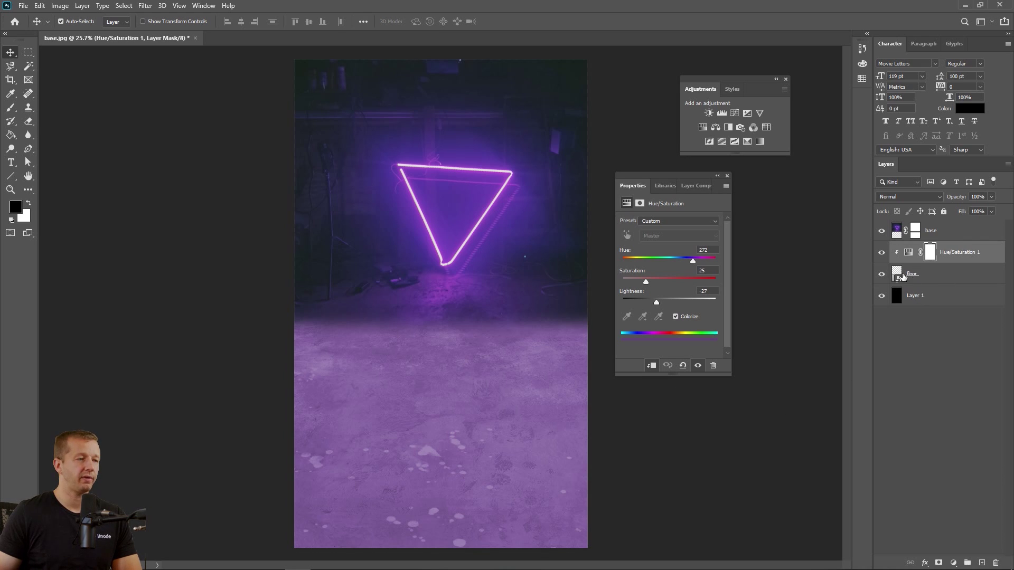
left_click(961, 271)
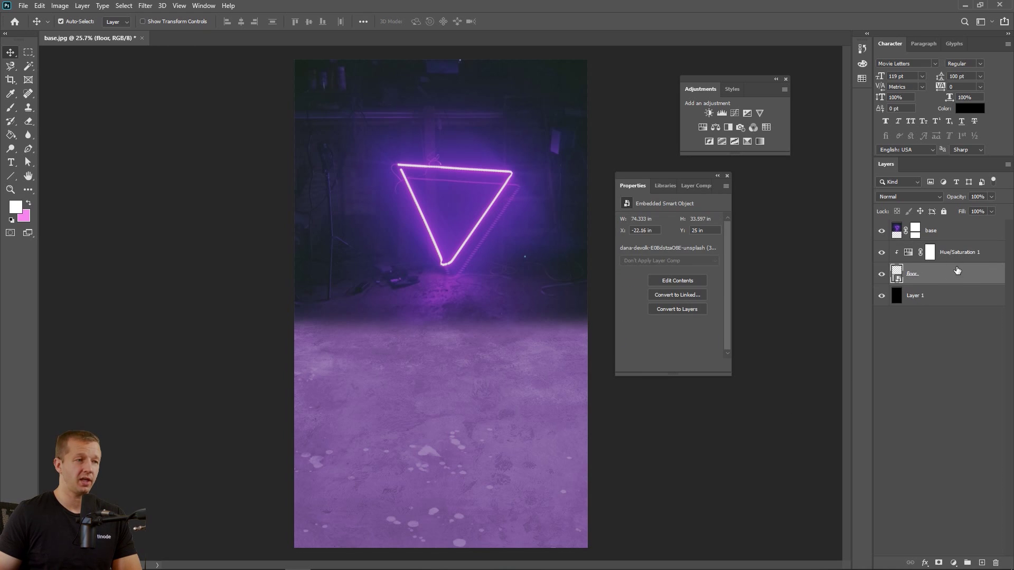
left_click(970, 255)
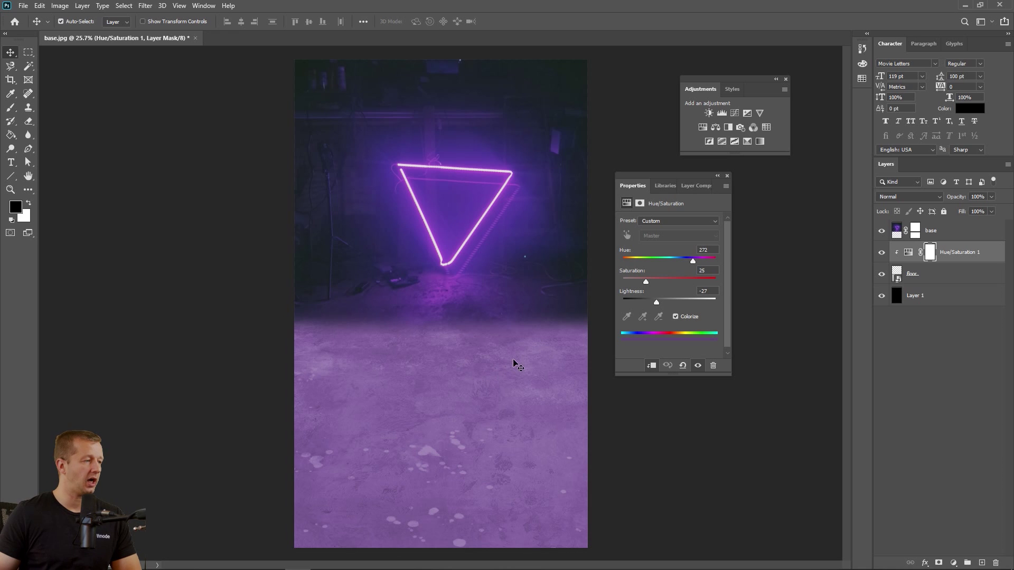
- Adjust the Hue/Saturation 1 adjustment to hue 250, saturation 30 and lightness -67, and move its properties clear of the image
left_click_drag(658, 299, 639, 302)
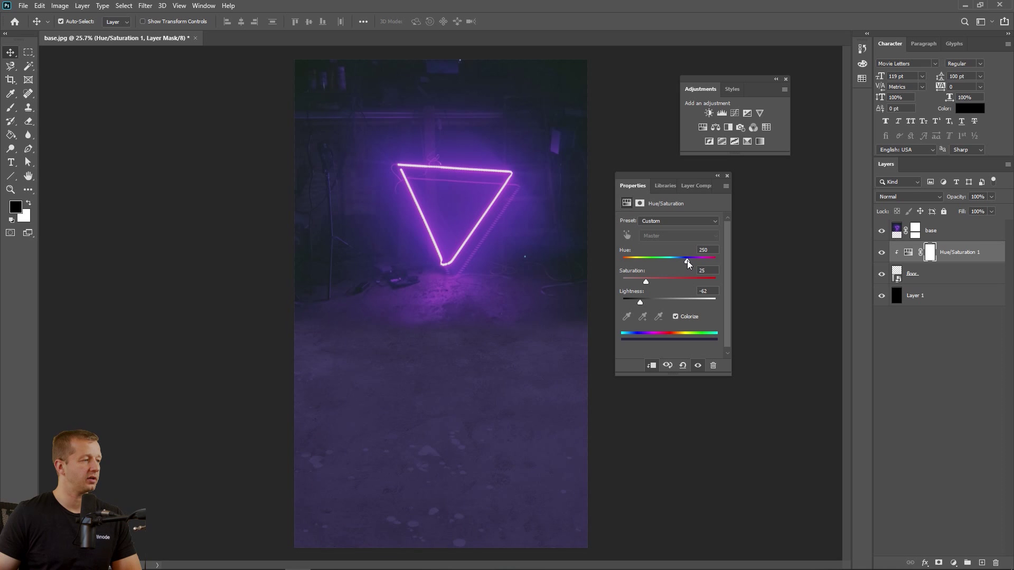
left_click_drag(640, 302, 638, 305)
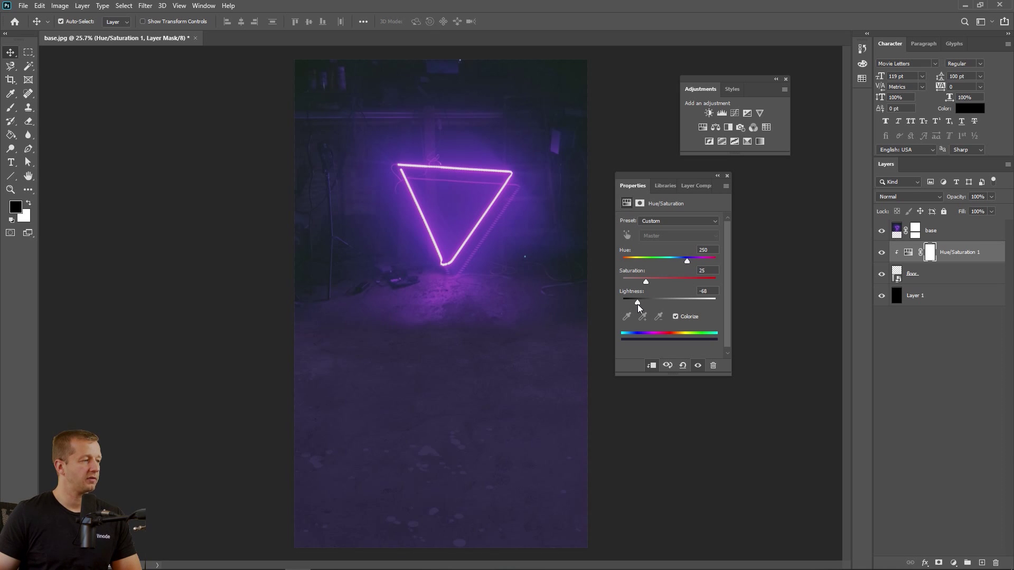
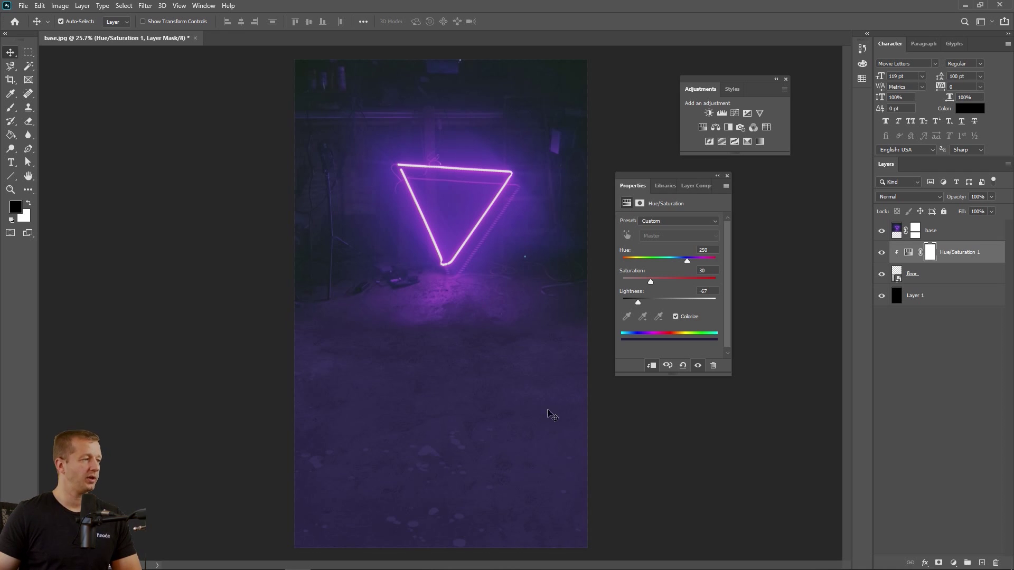
left_click_drag(667, 176, 719, 168)
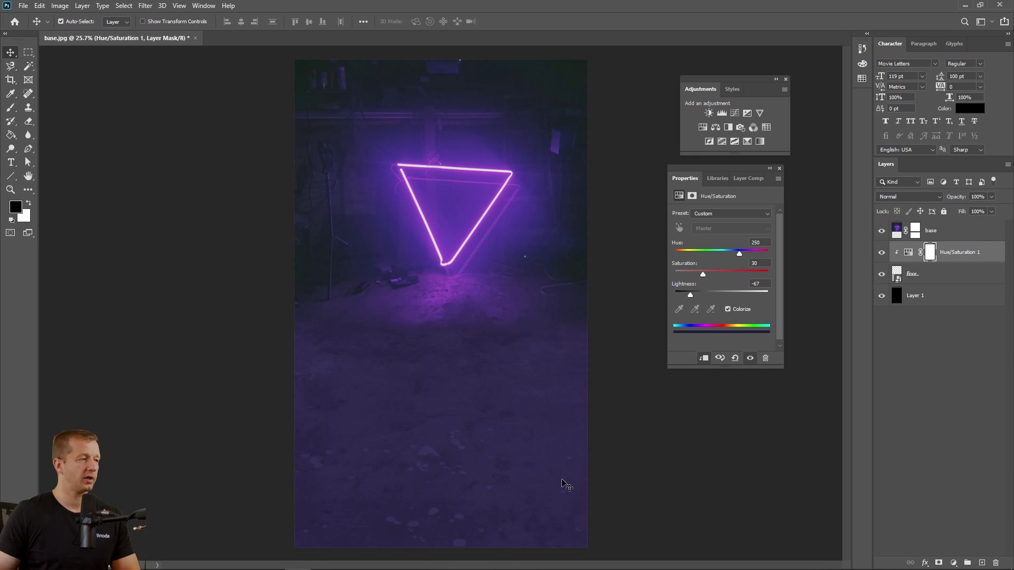
scroll(521, 401, "down", 2)
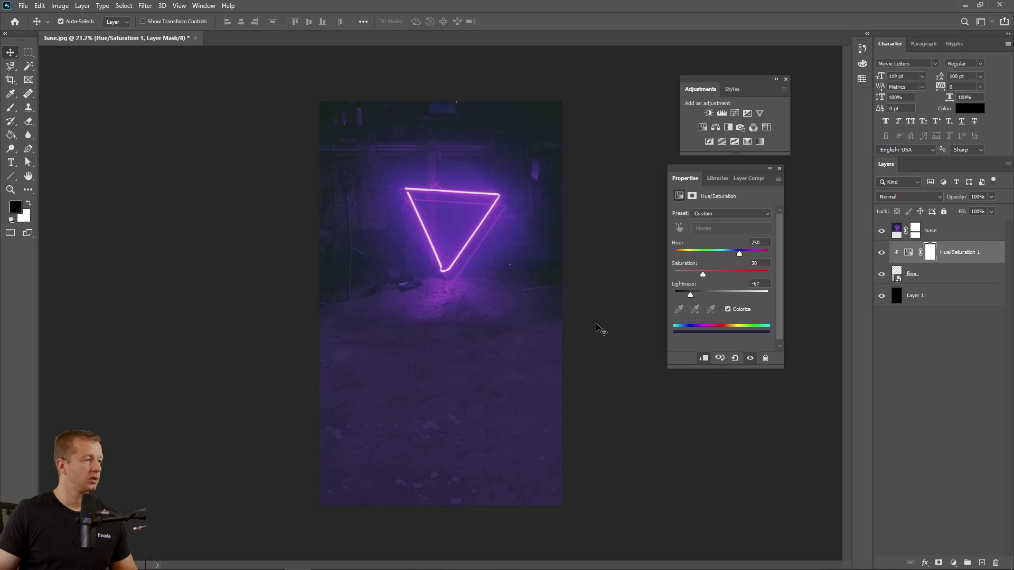
- Create a new empty layer directly above the Hue/Saturation 1 adjustment layer
left_click(968, 259)
left_click(1007, 166)
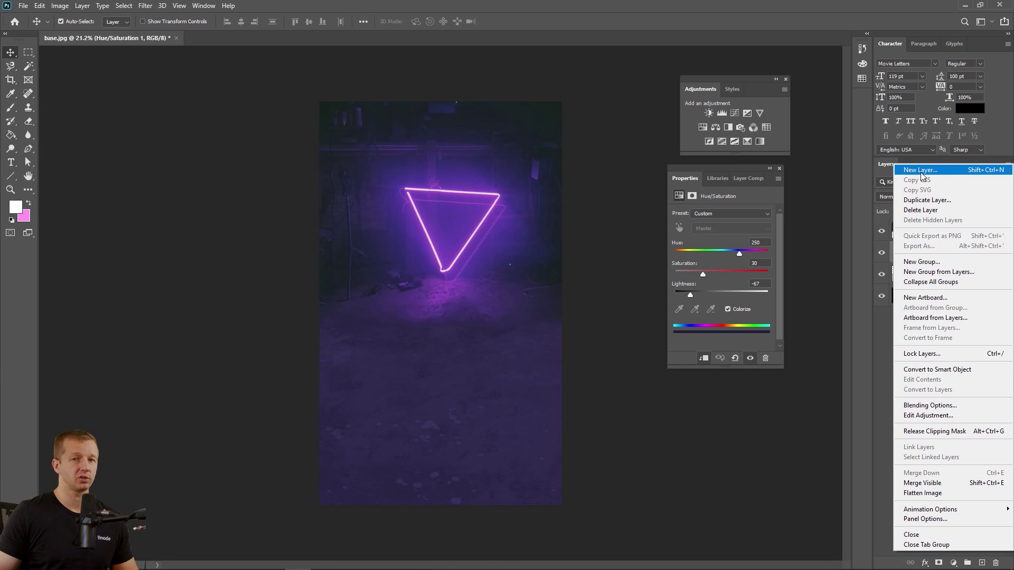
left_click(946, 169)
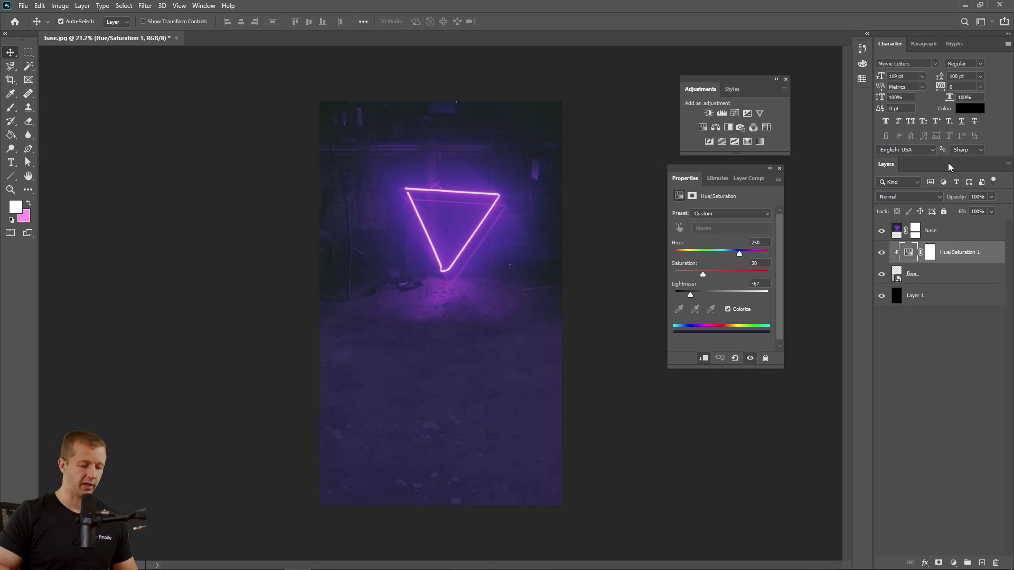
key("Return")
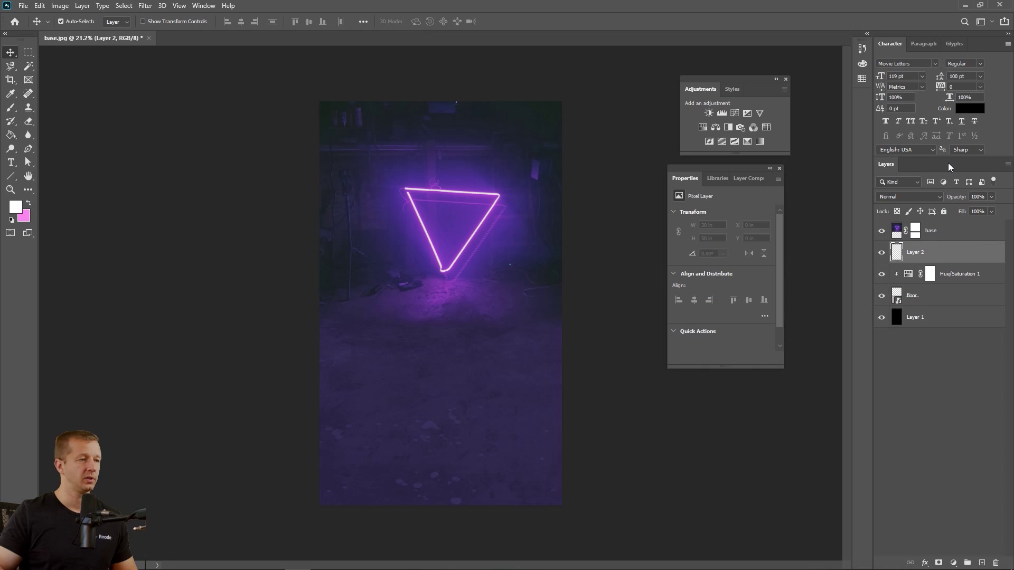
- Choose the Brush tool with the Soft Round tip and set its size to 1800 px
left_click(10, 108)
left_click(77, 22)
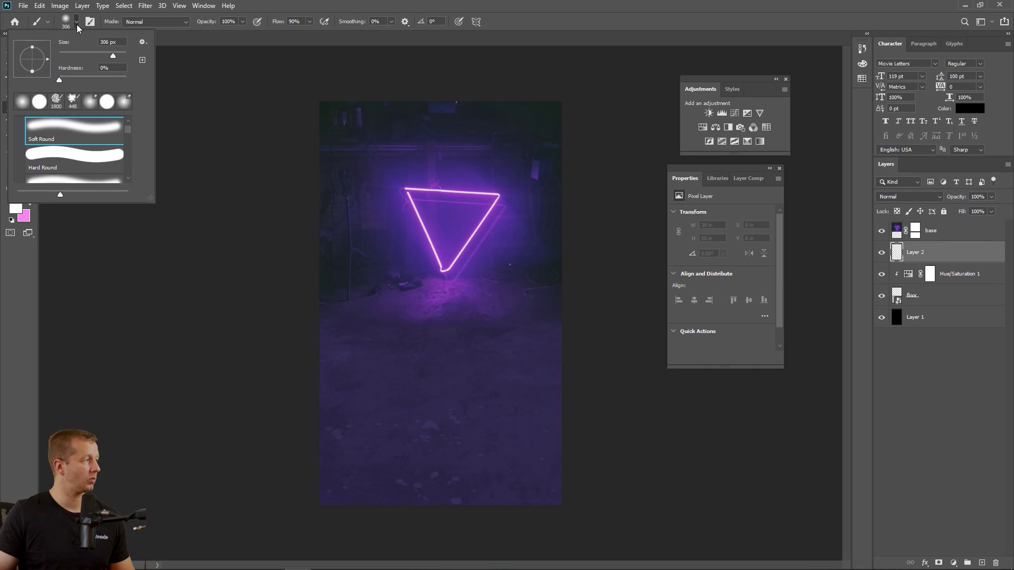
left_click(109, 41)
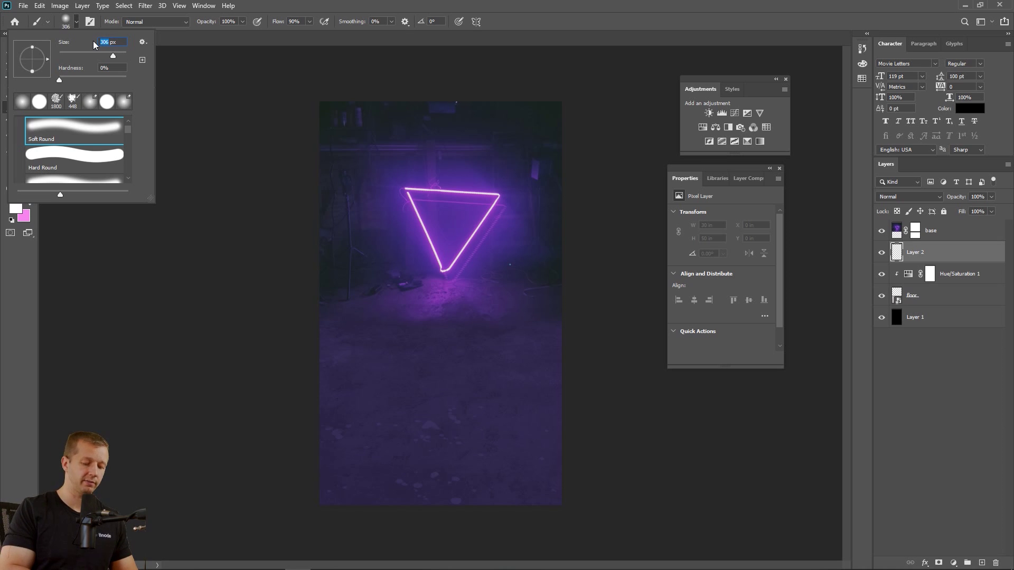
type("1800")
key("Return")
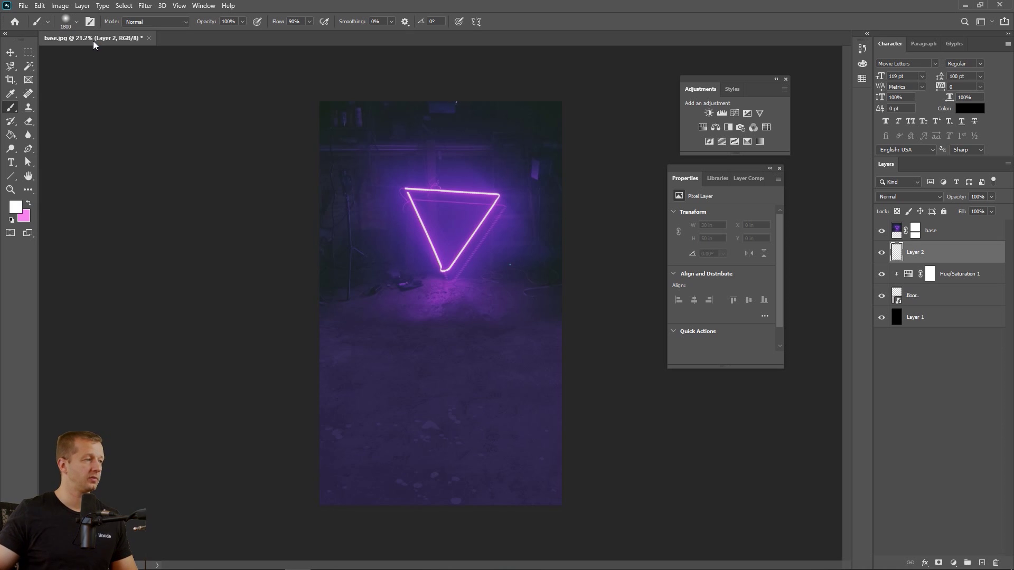
- Sample #171f21 from the photo's dark edge as foreground colour and paint around the side and bottom edges of the floor on Layer 2
left_click(14, 211)
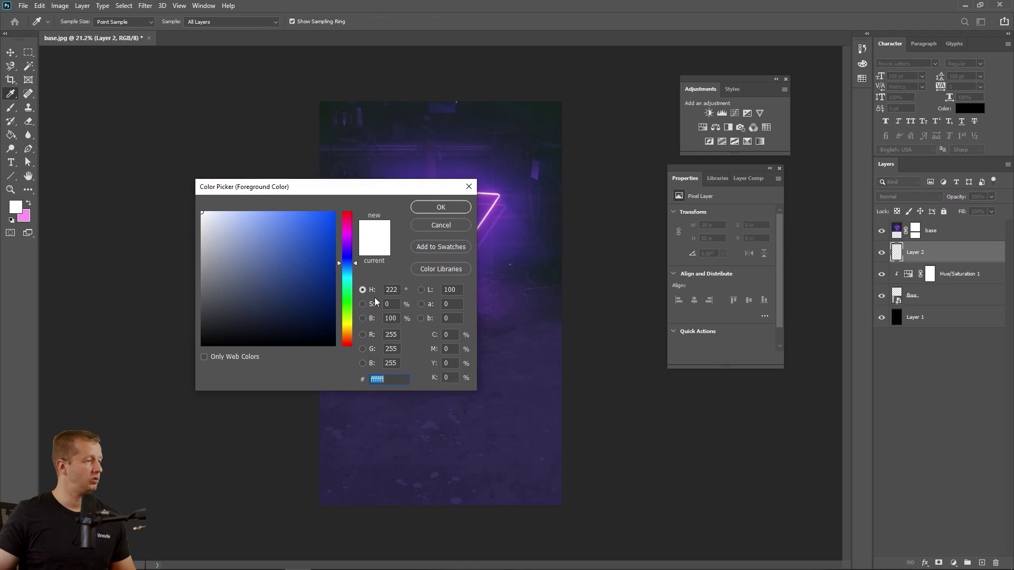
left_click(567, 272)
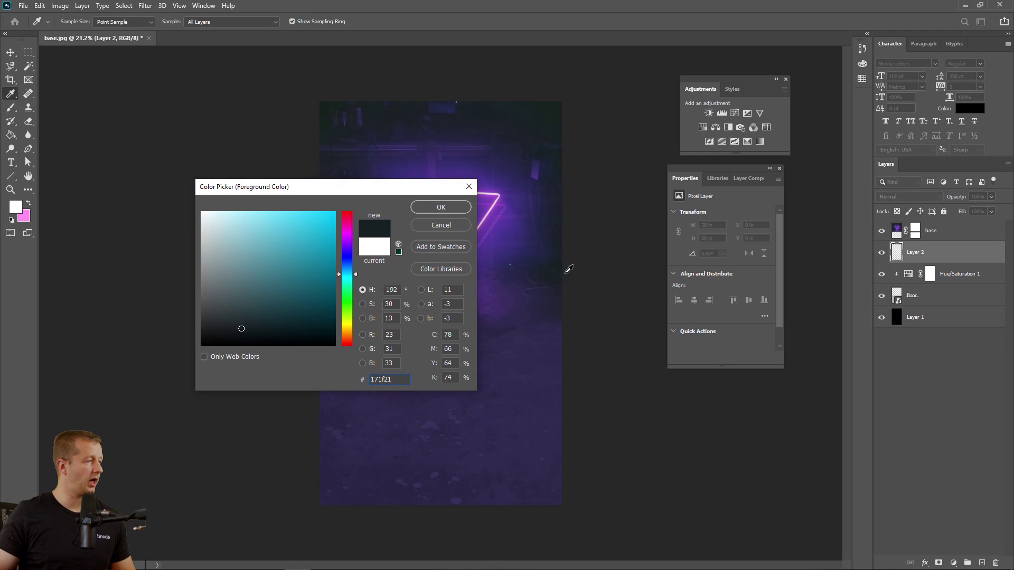
left_click(497, 197)
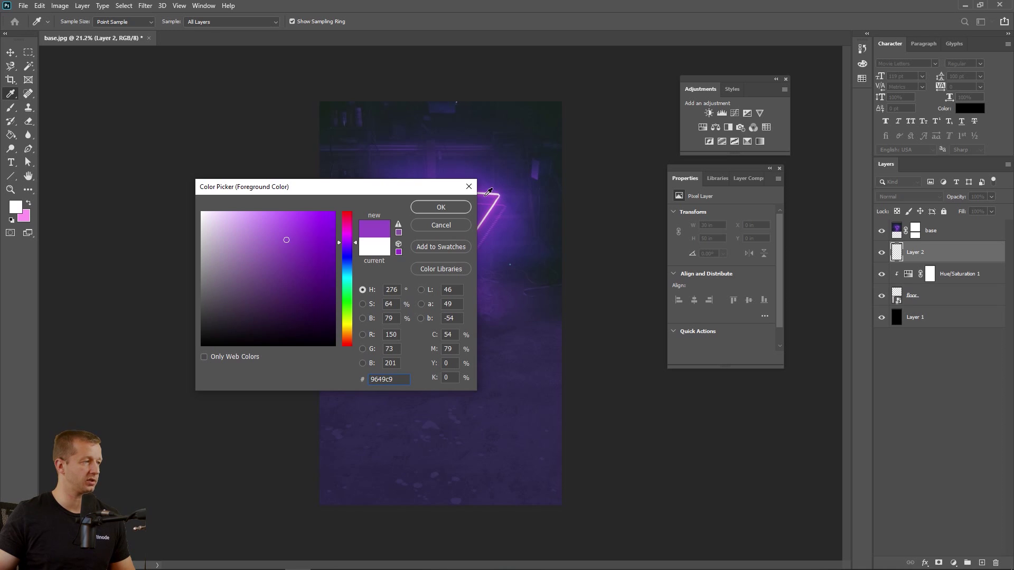
left_click(495, 189)
left_click_drag(506, 187, 503, 218)
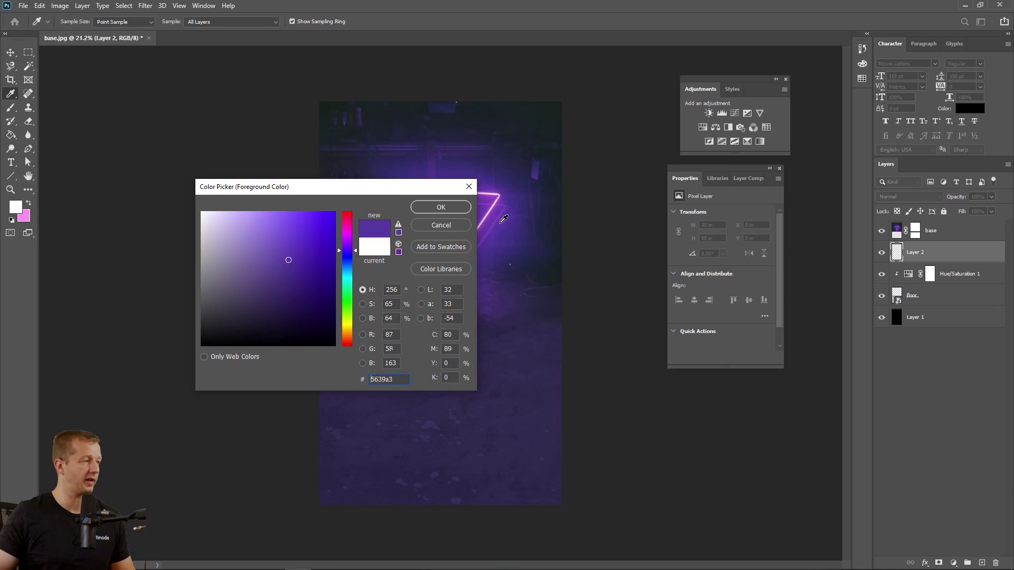
left_click(565, 267)
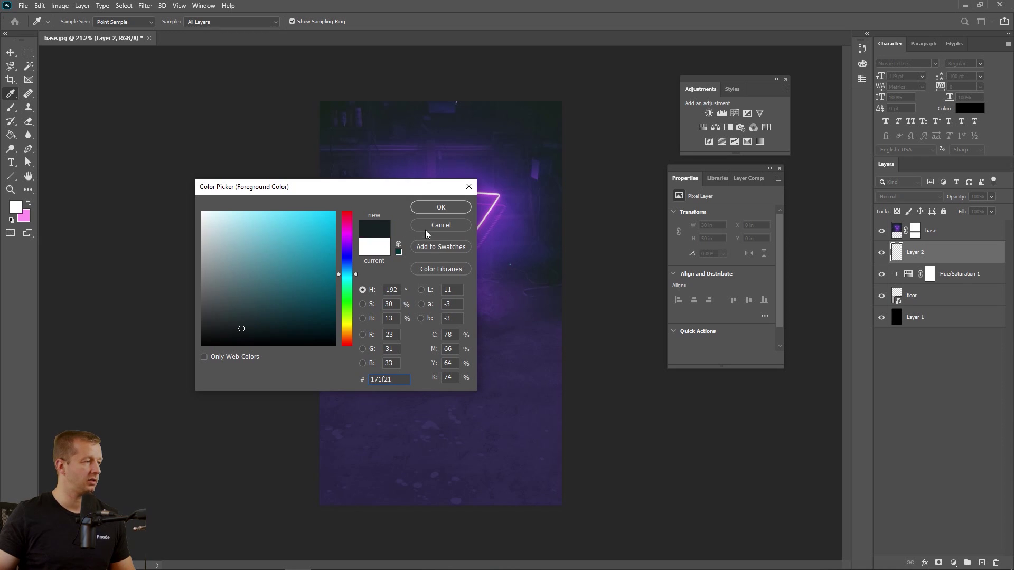
left_click(438, 208)
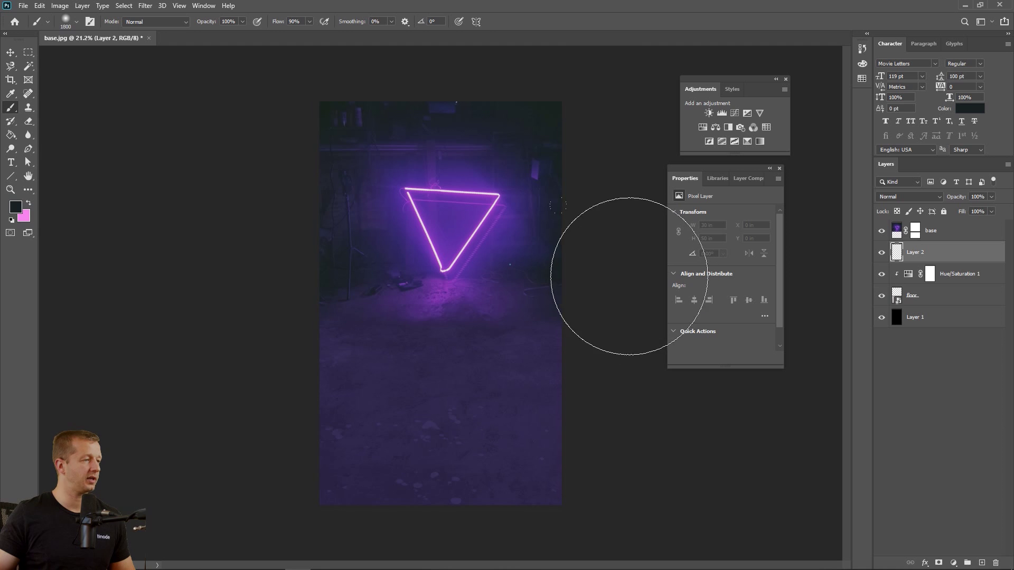
left_click_drag(697, 175, 736, 172)
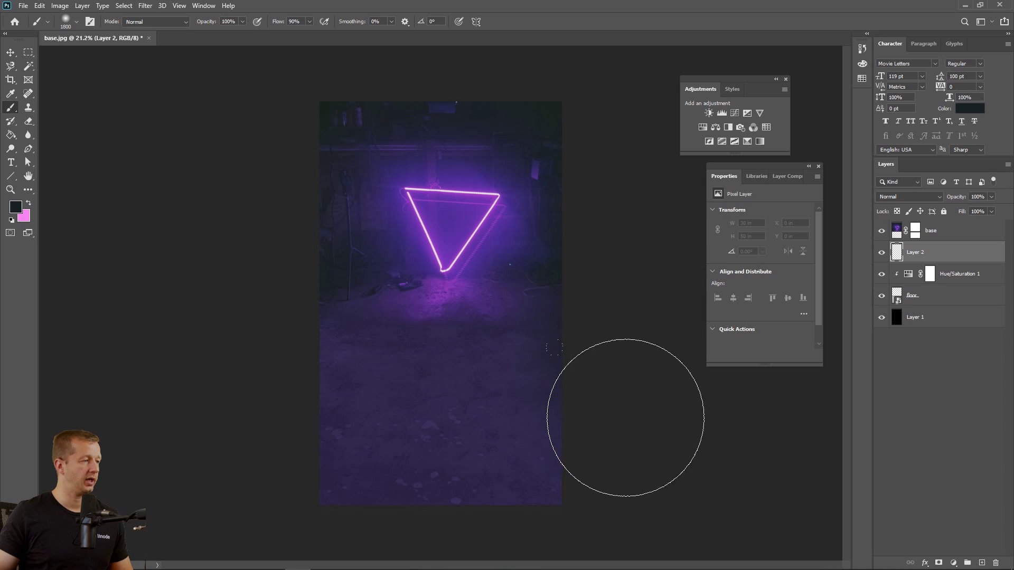
mouse_move(625, 418)
left_mouse_down()
mouse_move(622, 465)
mouse_move(552, 536)
mouse_move(422, 560)
mouse_move(317, 545)
mouse_move(256, 475)
mouse_move(248, 304)
mouse_move(267, 494)
mouse_move(330, 562)
mouse_move(505, 569)
mouse_move(629, 525)
mouse_move(686, 369)
left_mouse_up()
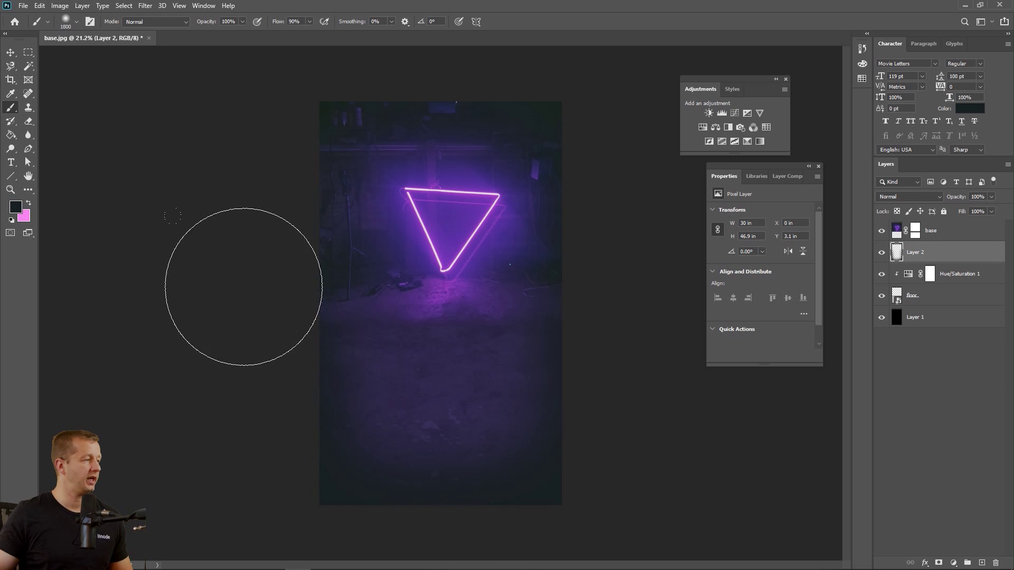
- Set the foreground colour to the darker #080b0c and reduce the brush size to 1000 px
left_click(15, 207)
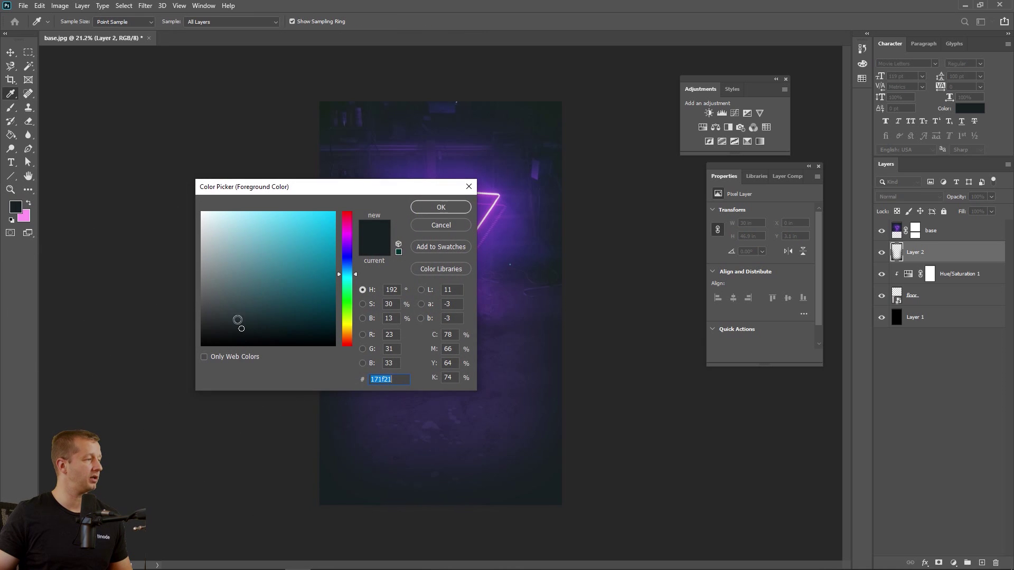
left_click(241, 341)
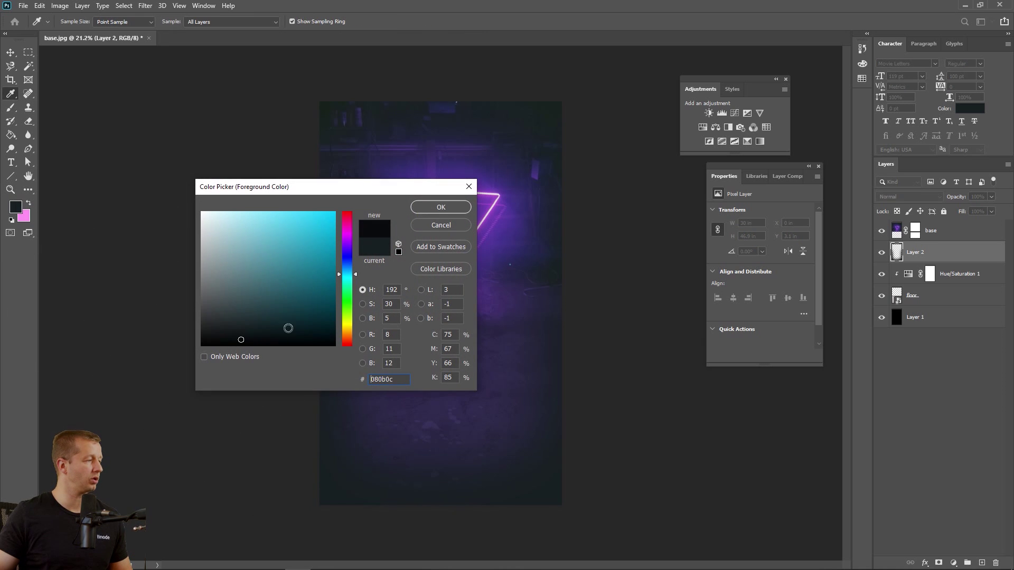
left_click(455, 208)
left_click(74, 20)
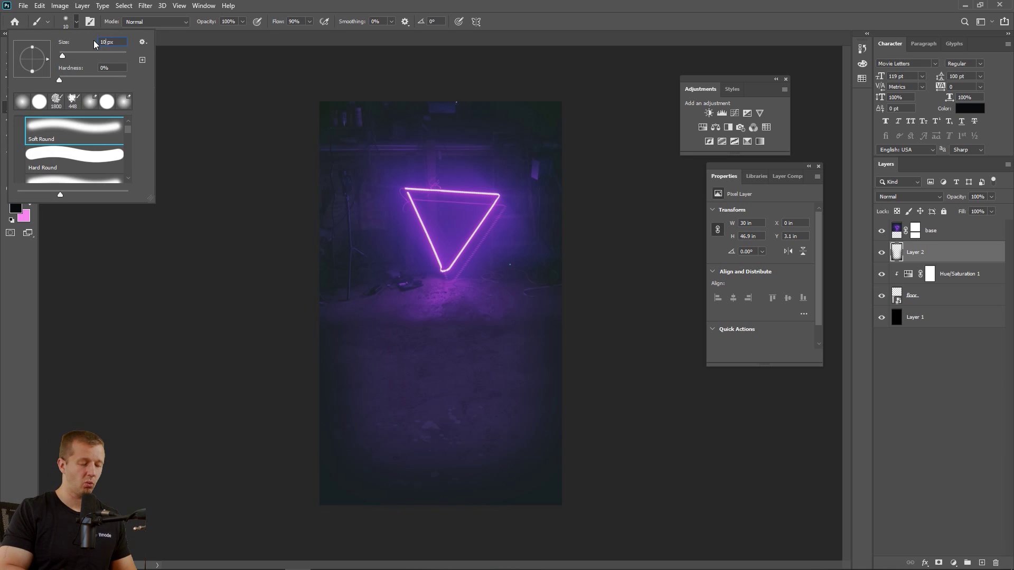
type("1000")
key("Return")
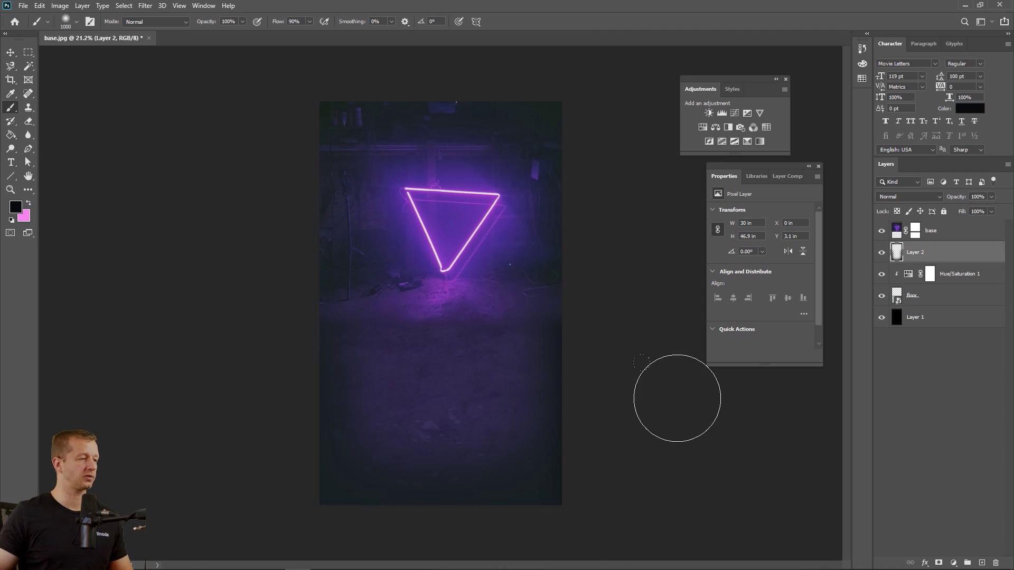
- Set the foreground colour to #101617 and paint the bottom and side edges of the floor darker on Layer 2
left_click(16, 207)
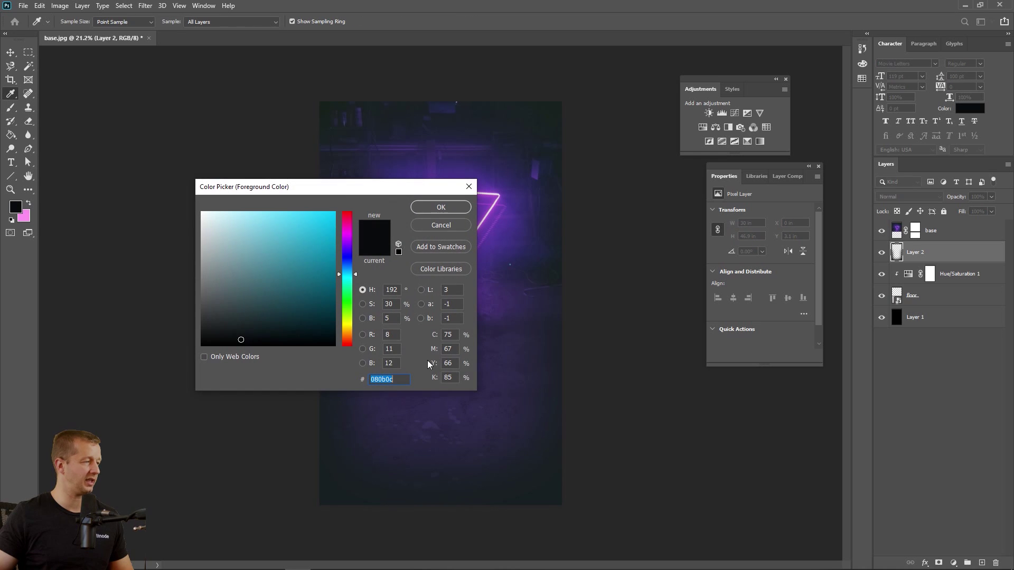
left_click(240, 336)
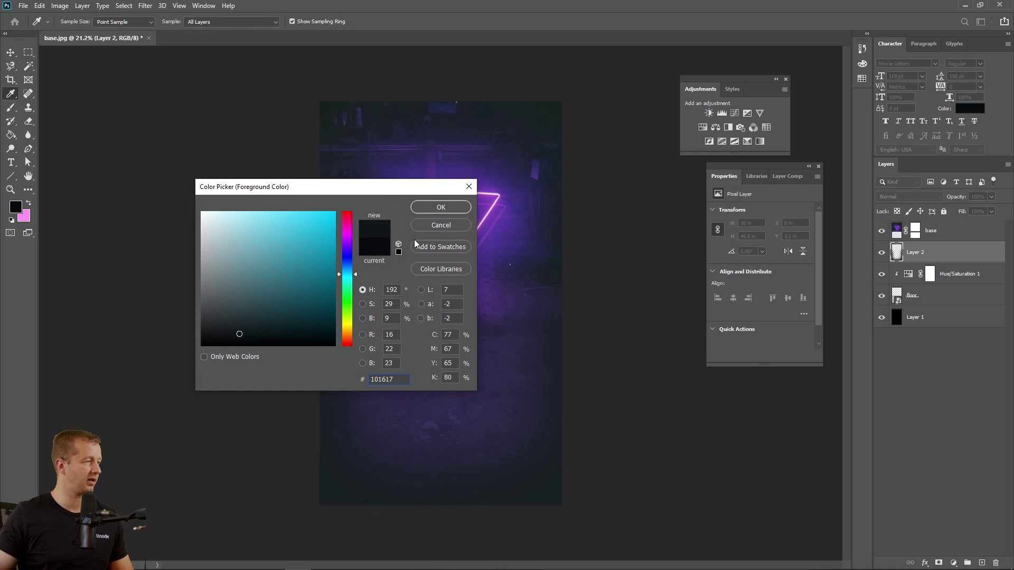
left_click(441, 207)
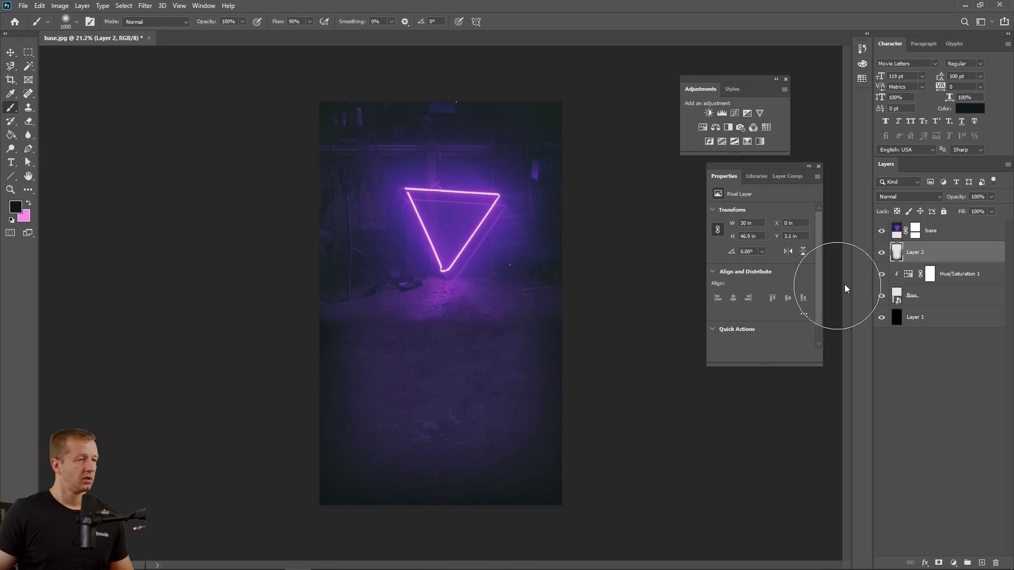
- Move Layer 2 above the base layer and rename it "dark fade bottom"
left_click_drag(946, 254, 949, 228)
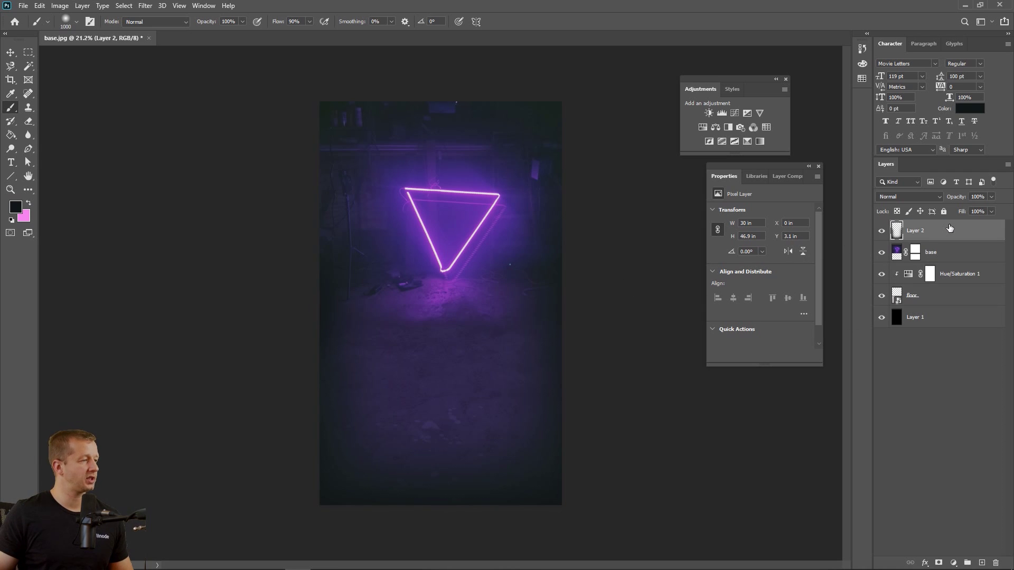
double_click(917, 231)
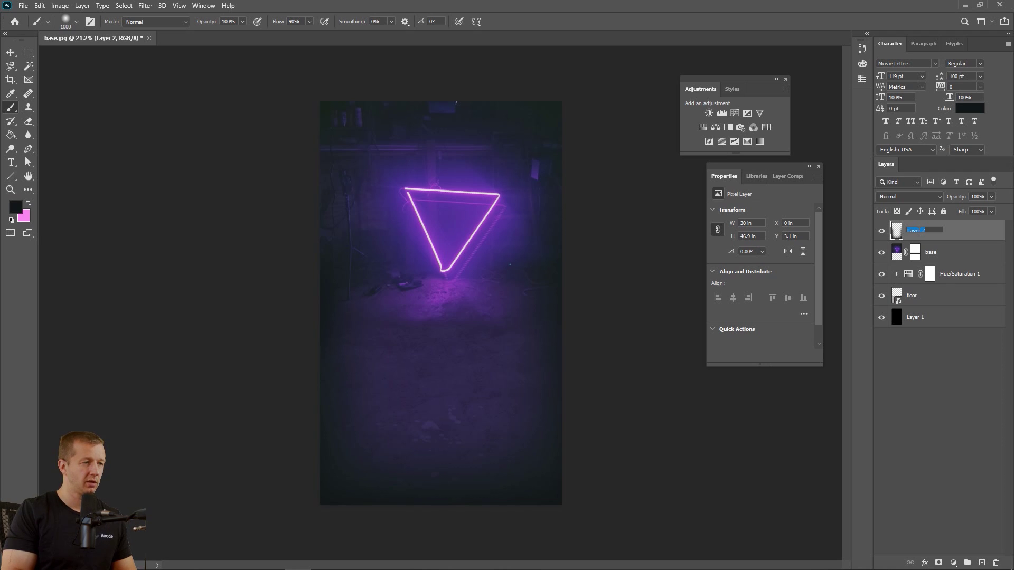
type("dark fade bott")
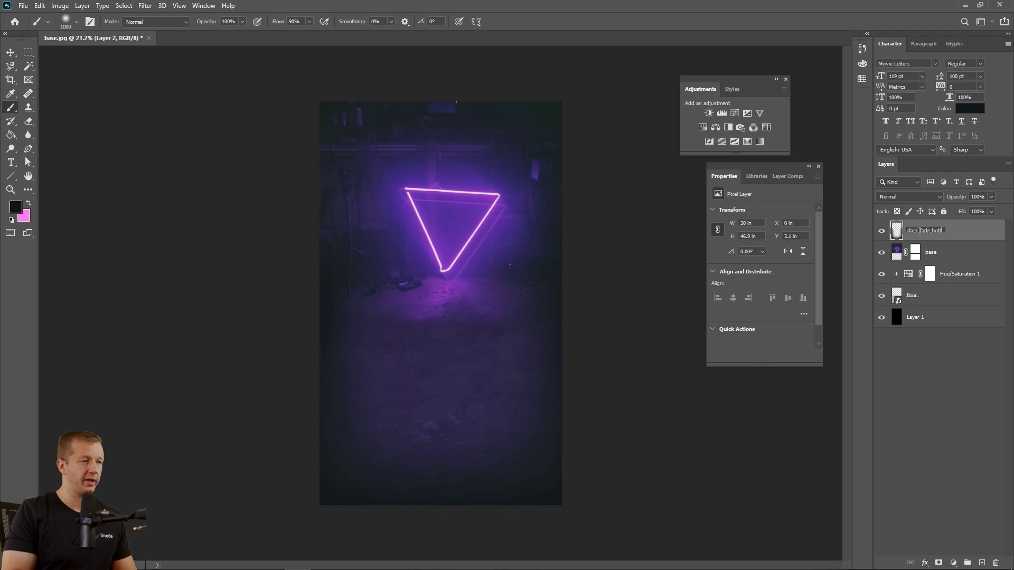
type("om")
key("Return")
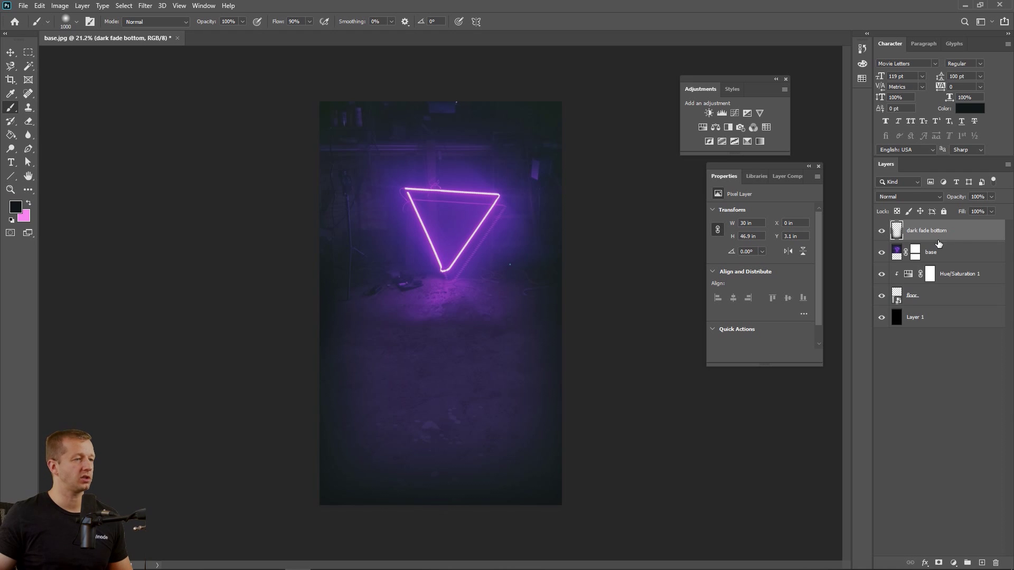
mouse_move(926, 236)
left_mouse_down()
mouse_move(930, 260)
mouse_move(934, 231)
left_mouse_up()
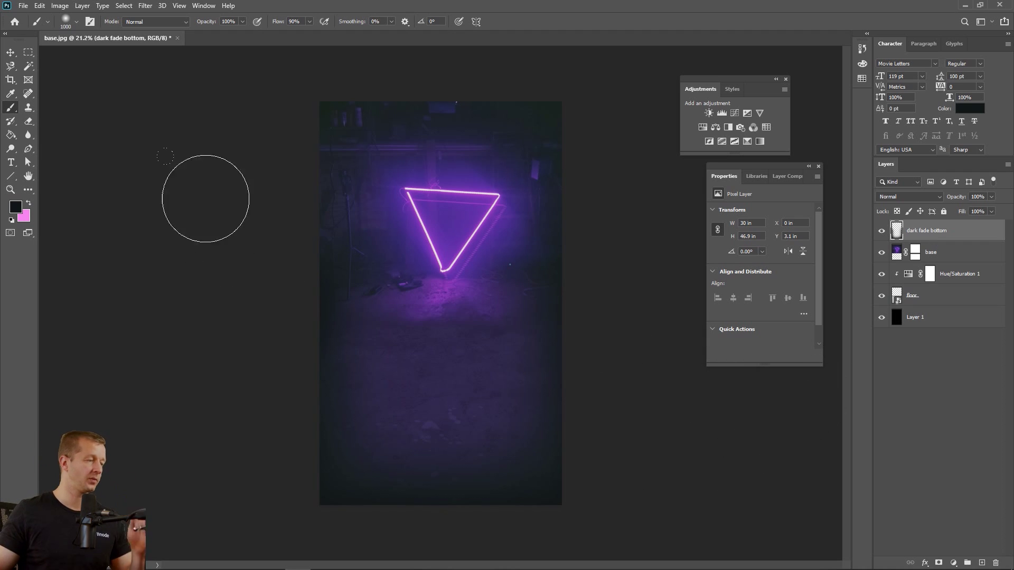
- Open using-computer.png from the footage folder as a separate document alongside base.jpg
left_click(10, 52)
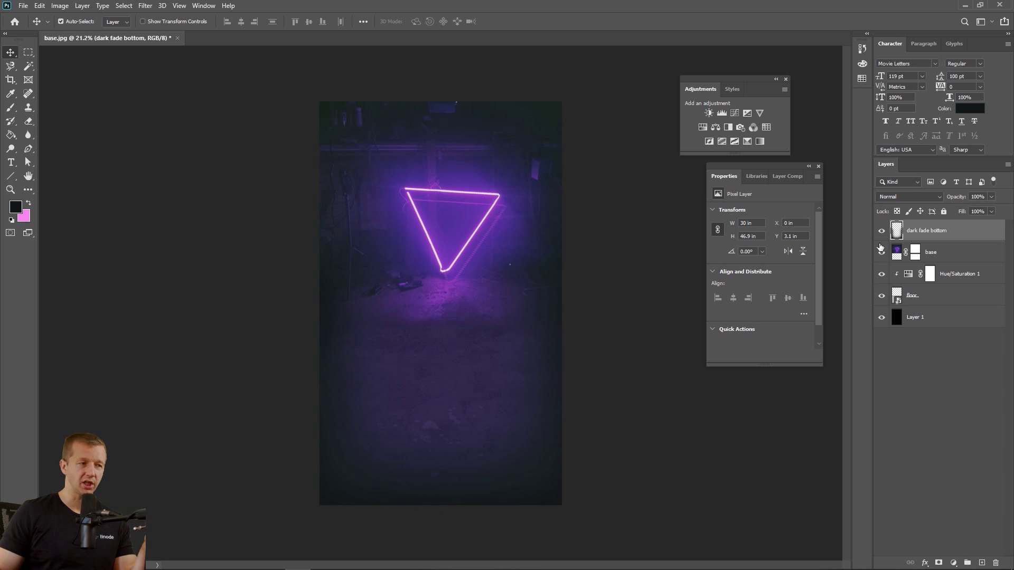
left_click(976, 273)
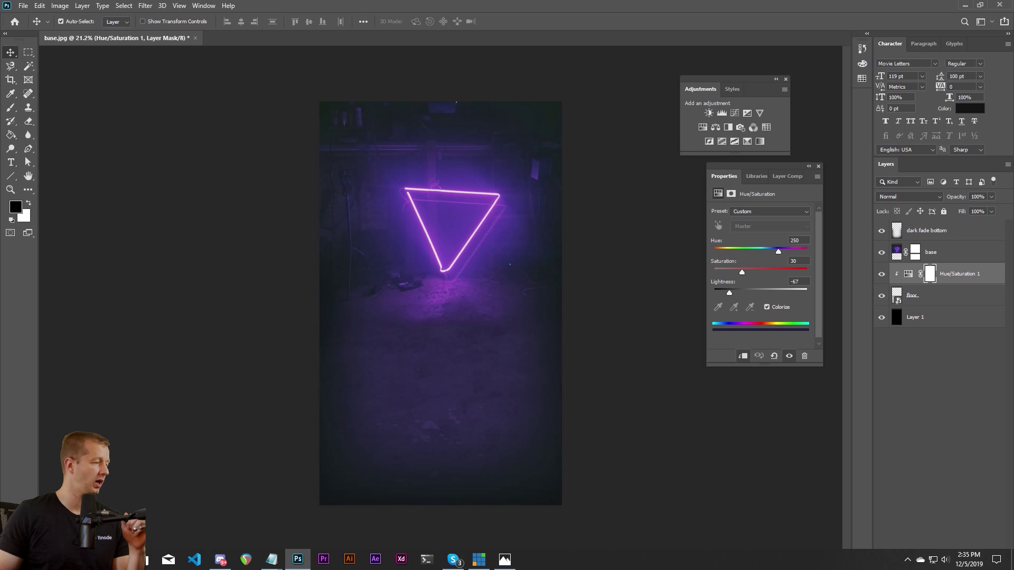
left_click(117, 560)
left_click(79, 510)
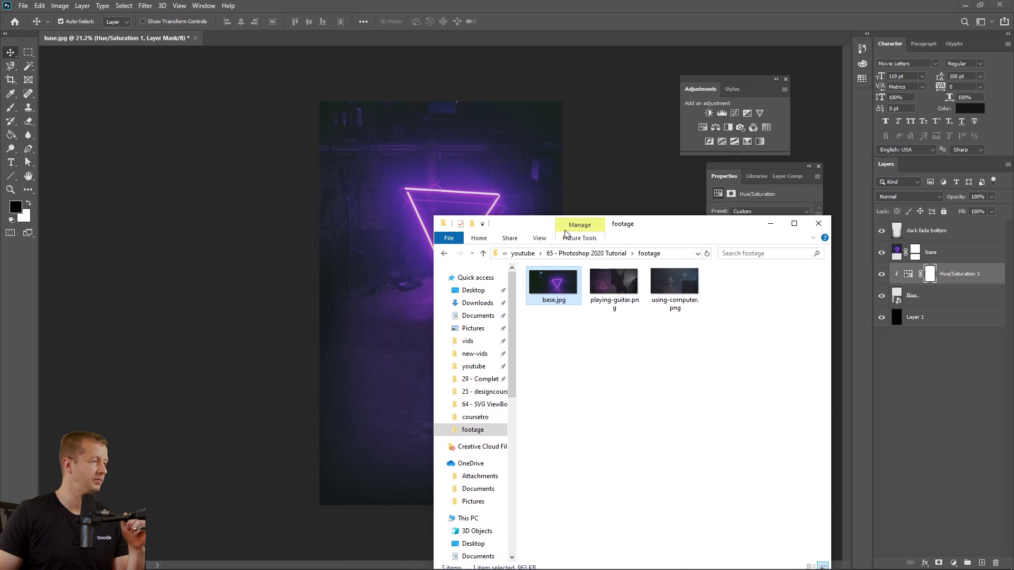
left_click_drag(639, 226, 435, 150)
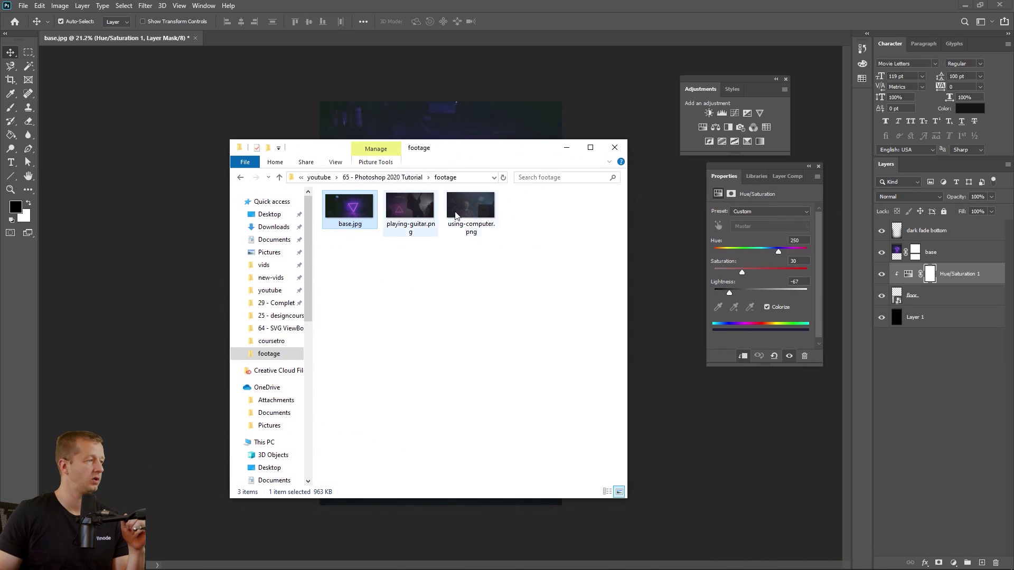
left_click(471, 214)
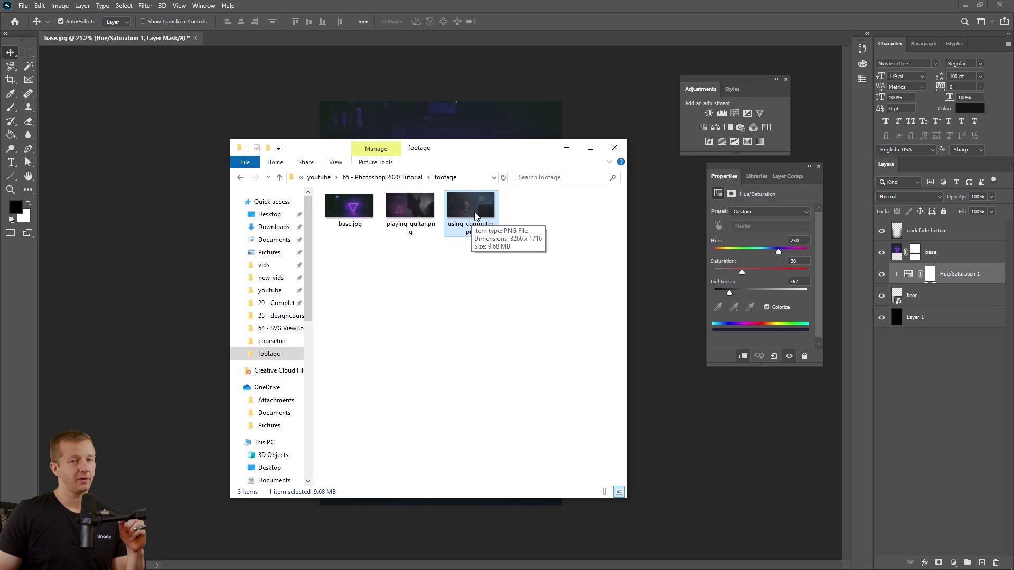
left_click_drag(474, 215, 247, 38)
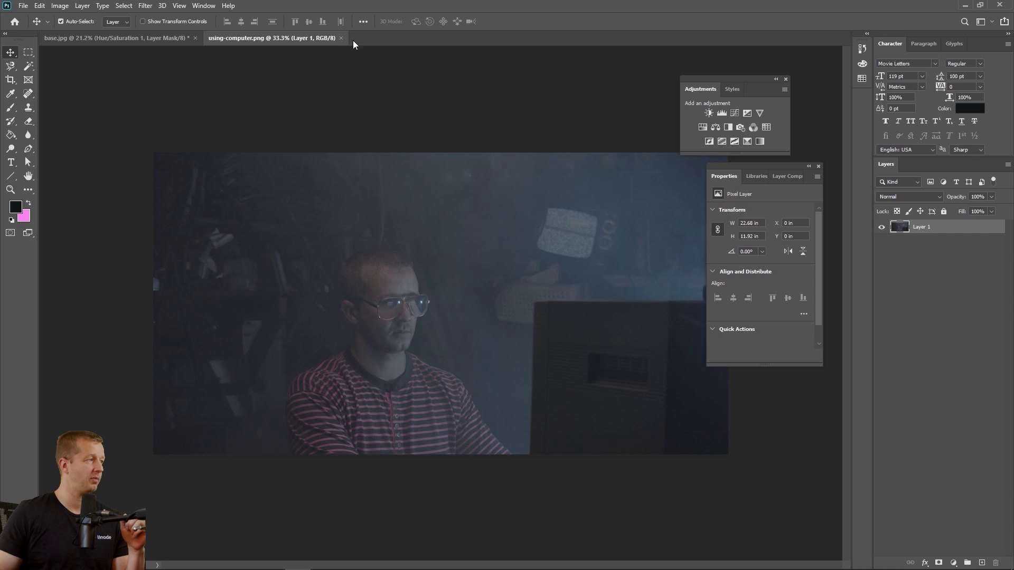
left_click(143, 33)
left_click(245, 33)
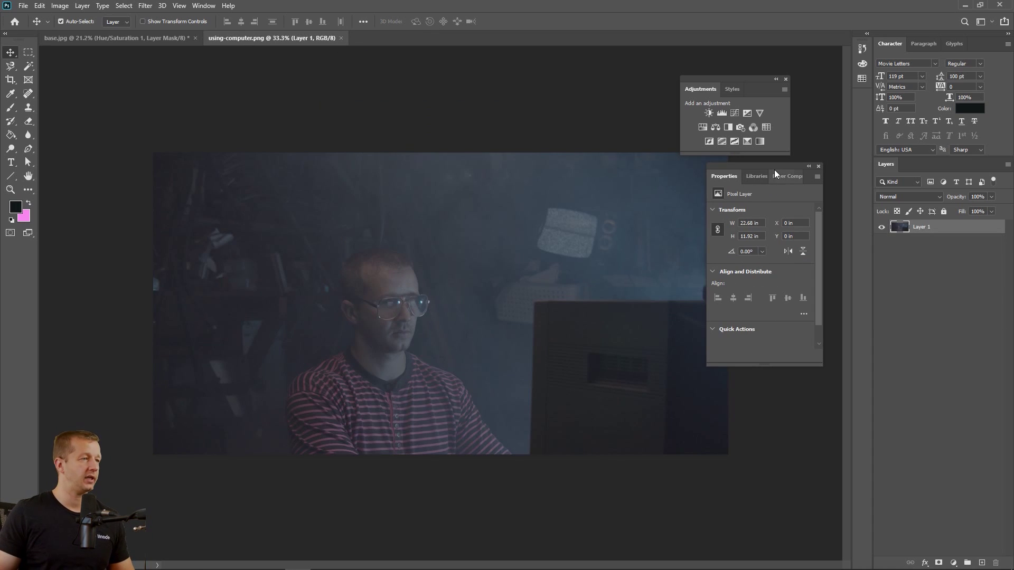
- Select the man in the striped shirt with the Object Selection Tool in Rectangle mode, framing his head and torso
left_click_drag(770, 175, 832, 319)
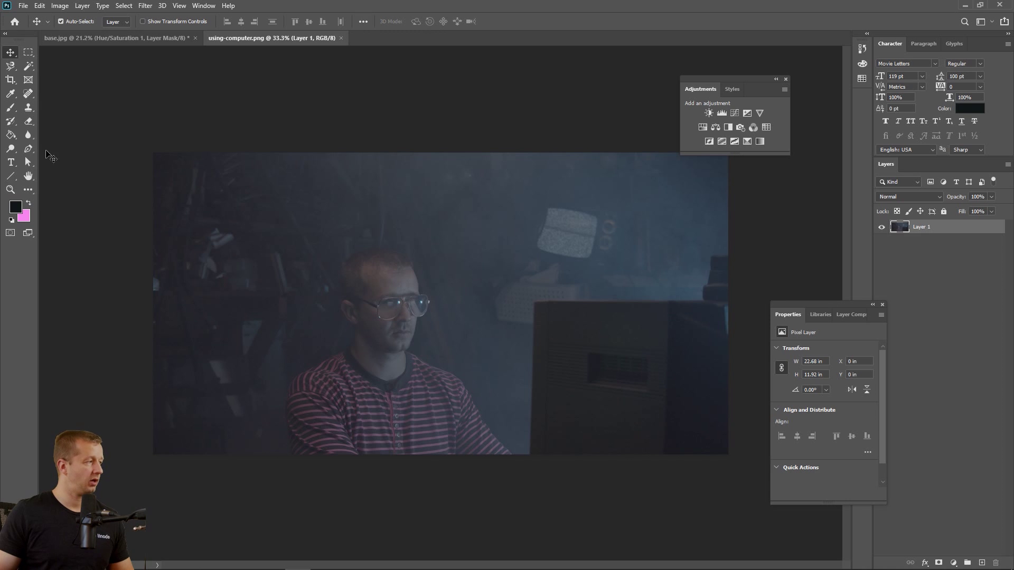
left_click(10, 189)
left_click(422, 343)
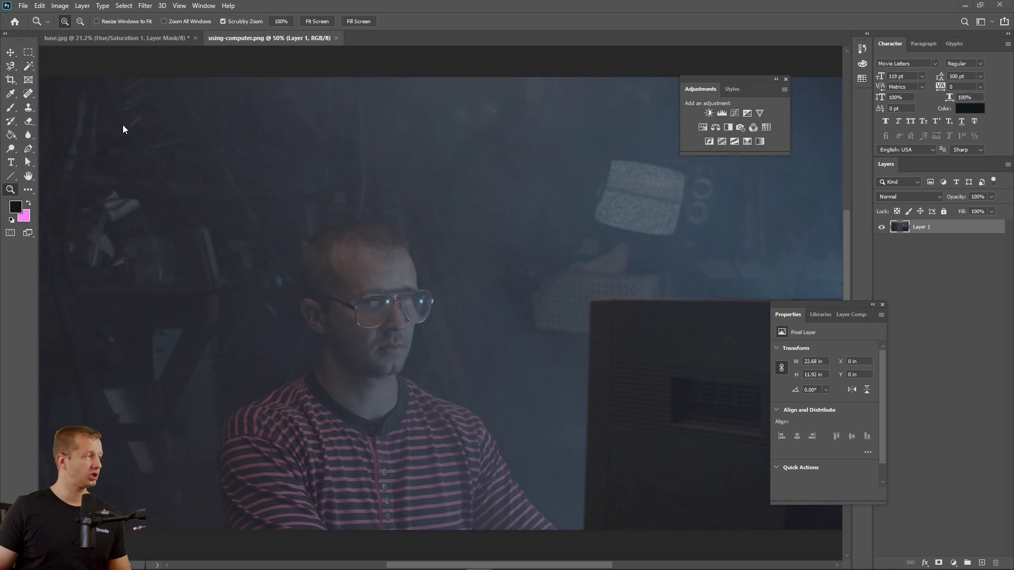
left_click(28, 71)
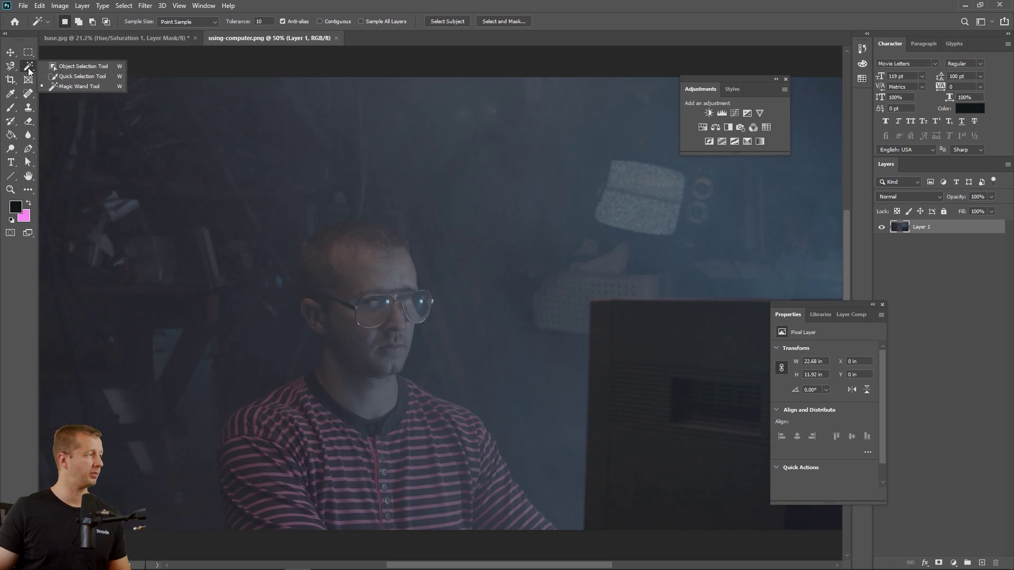
left_click(76, 68)
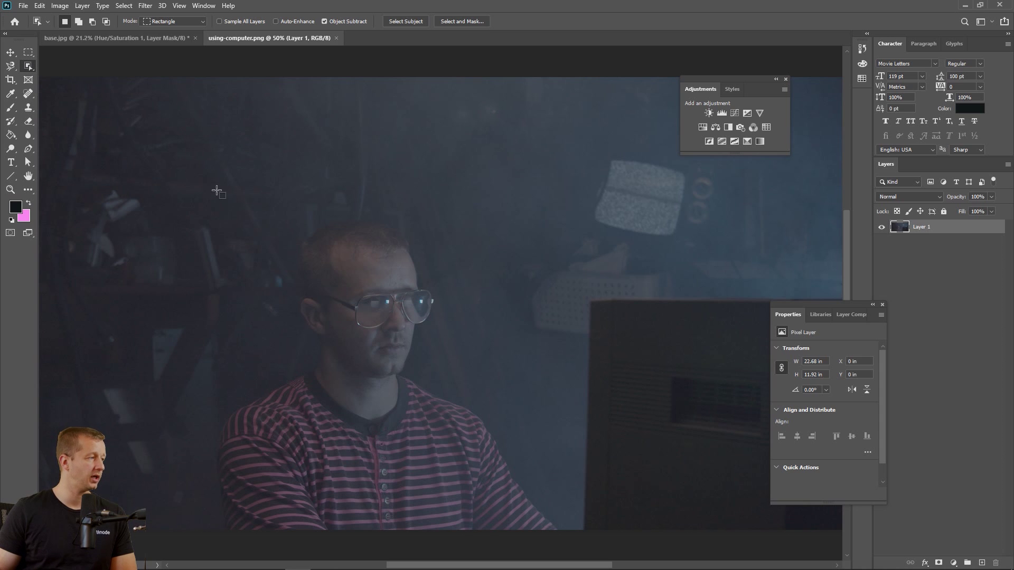
left_click_drag(217, 190, 565, 523)
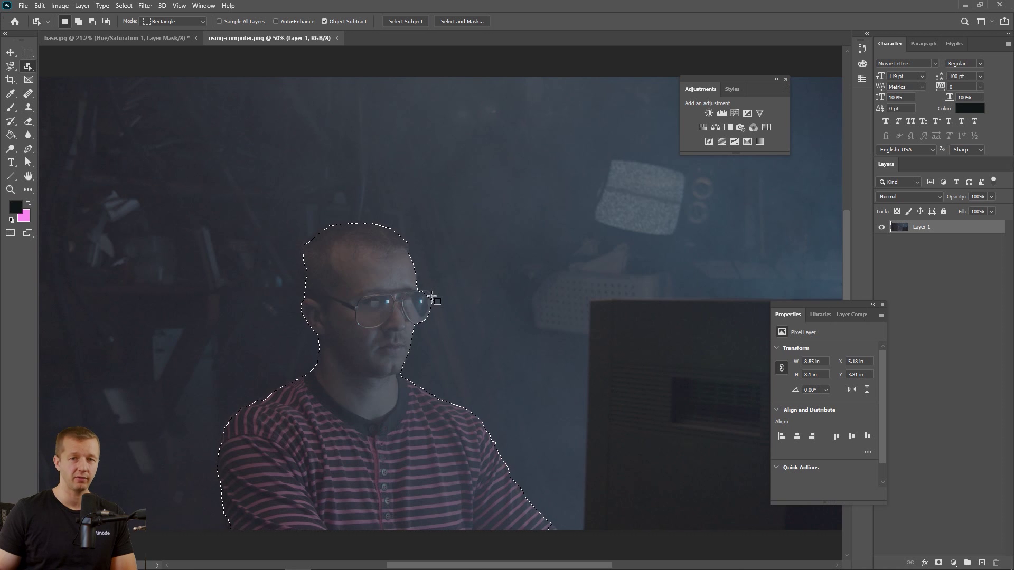
- Activate the Pen tool close up on the glasses' outer lens, where the selection cuts off part of the frame
left_click(11, 190)
left_click(436, 309)
left_click_drag(436, 308, 443, 275)
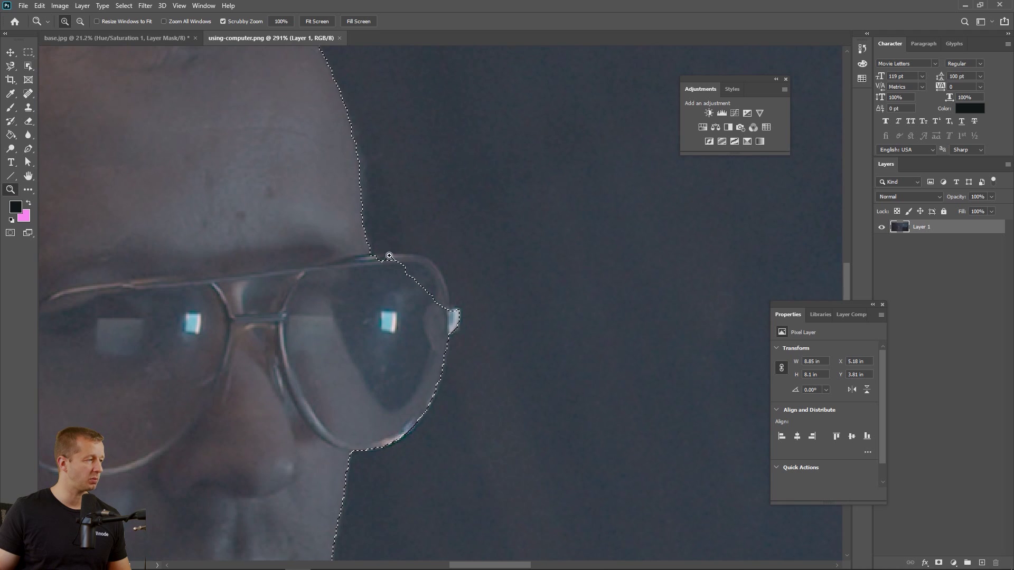
left_click(28, 149)
left_click(58, 149)
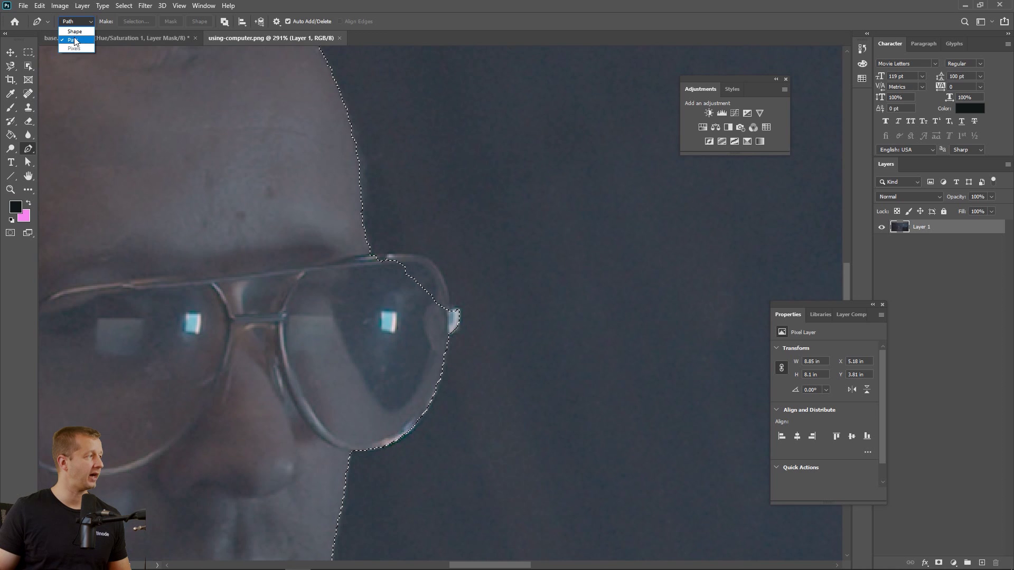
- Try the Pen tool's Shape mode with a closed oval beside the glasses, undo the shape and return to Path mode
left_click(74, 25)
left_click(515, 202)
mouse_move(448, 268)
left_mouse_down()
mouse_move(452, 306)
mouse_move(489, 323)
left_mouse_up()
left_click_drag(586, 235, 612, 266)
left_click(515, 205)
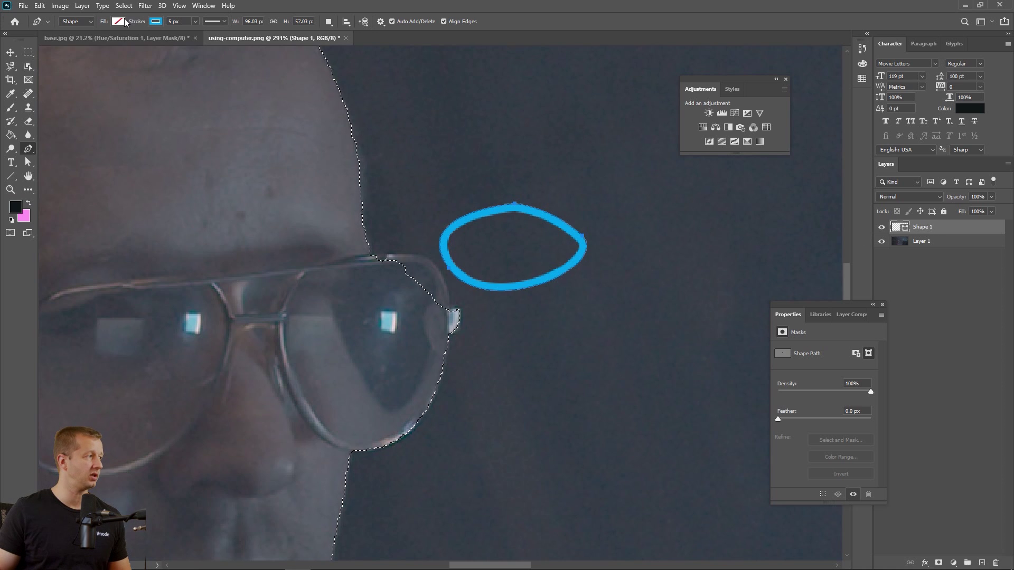
key("ctrl+z")
key("ctrl+z")
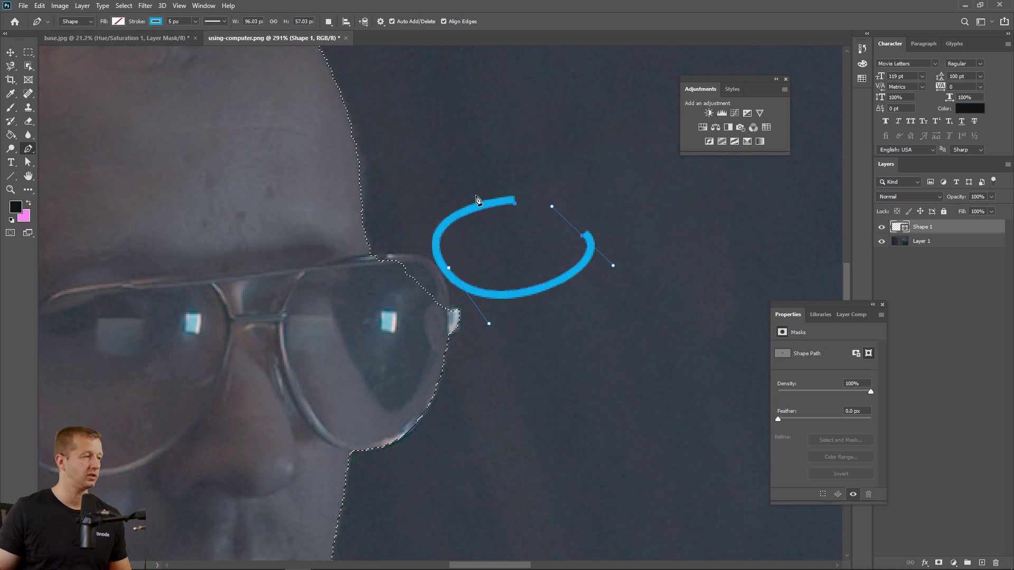
key("ctrl+z")
key("ctrl+z")
key("ctrl+z")
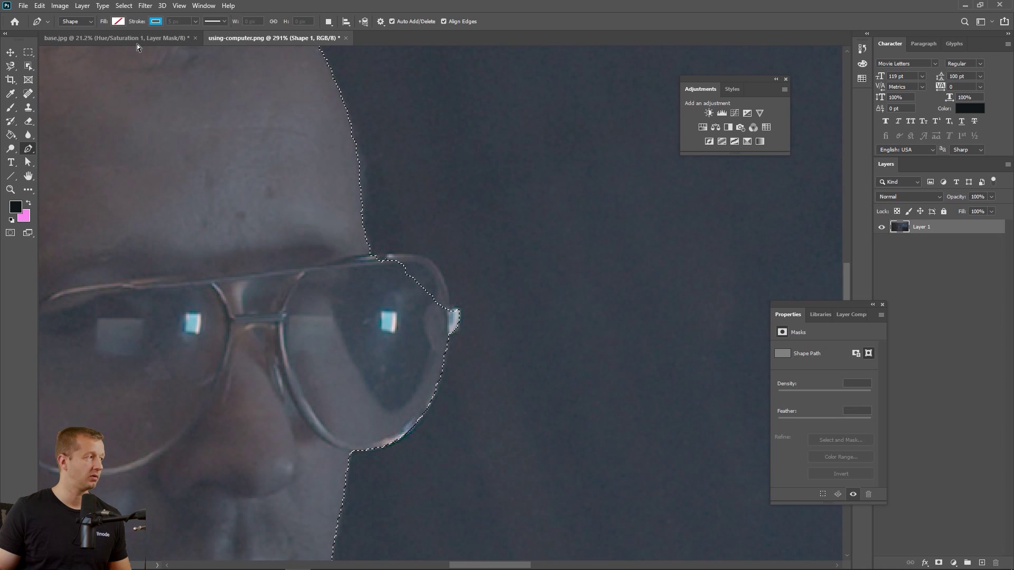
left_click(76, 21)
left_click(82, 40)
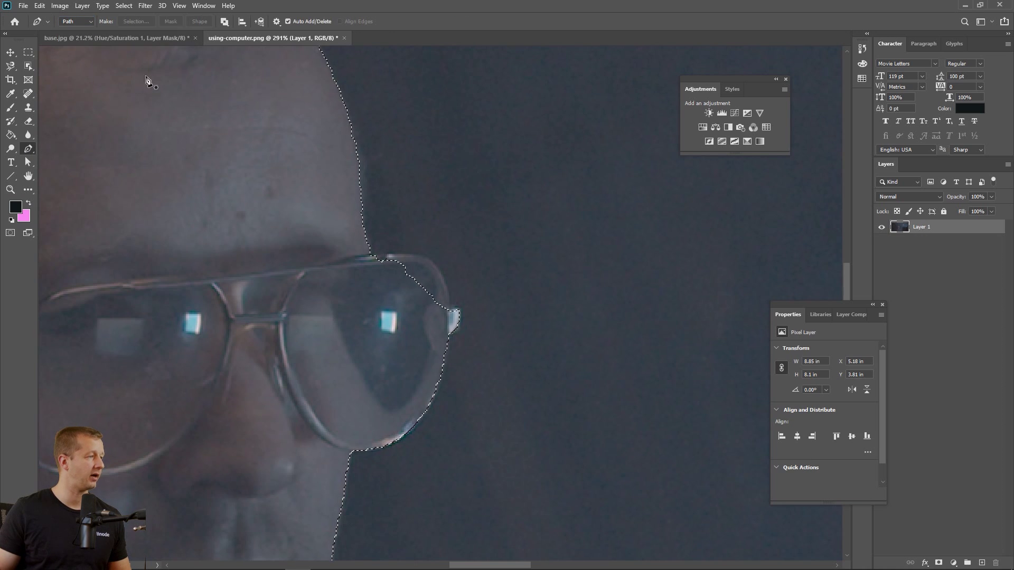
- Trace a closed path around the unselected upper corner of the outer lens, following the glasses' frame
left_click(365, 254)
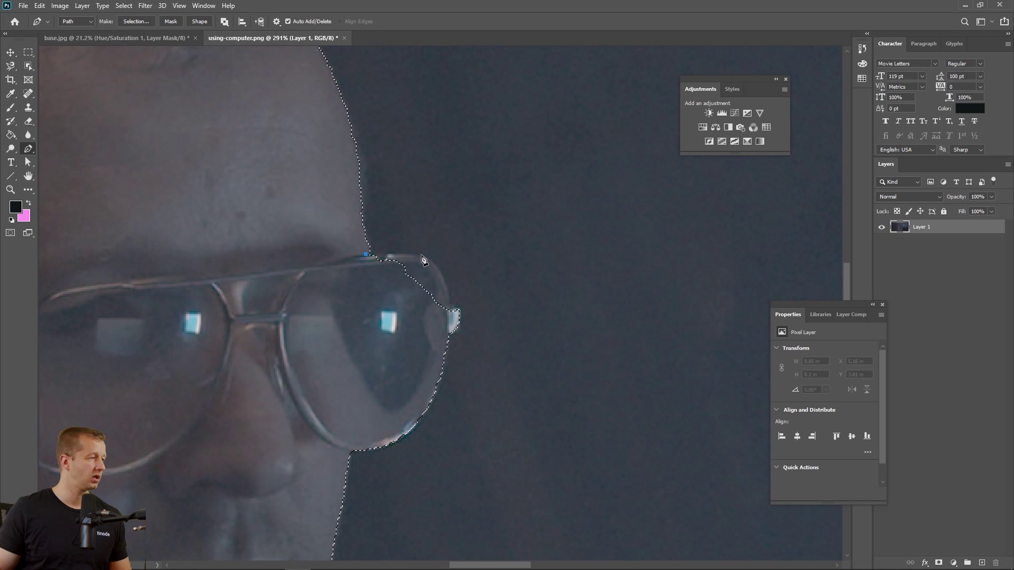
left_click_drag(424, 254, 433, 258)
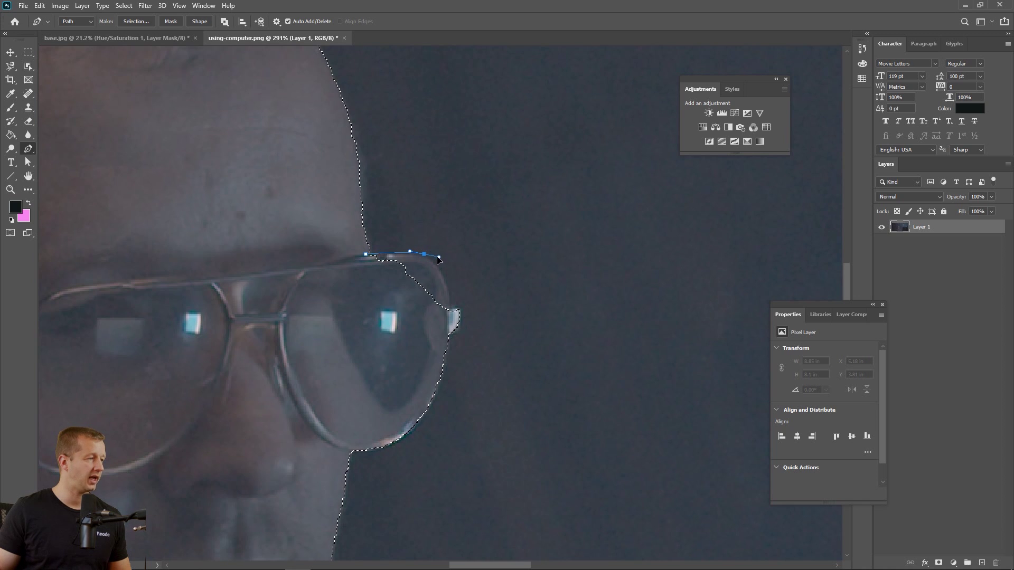
left_click_drag(433, 258, 442, 259)
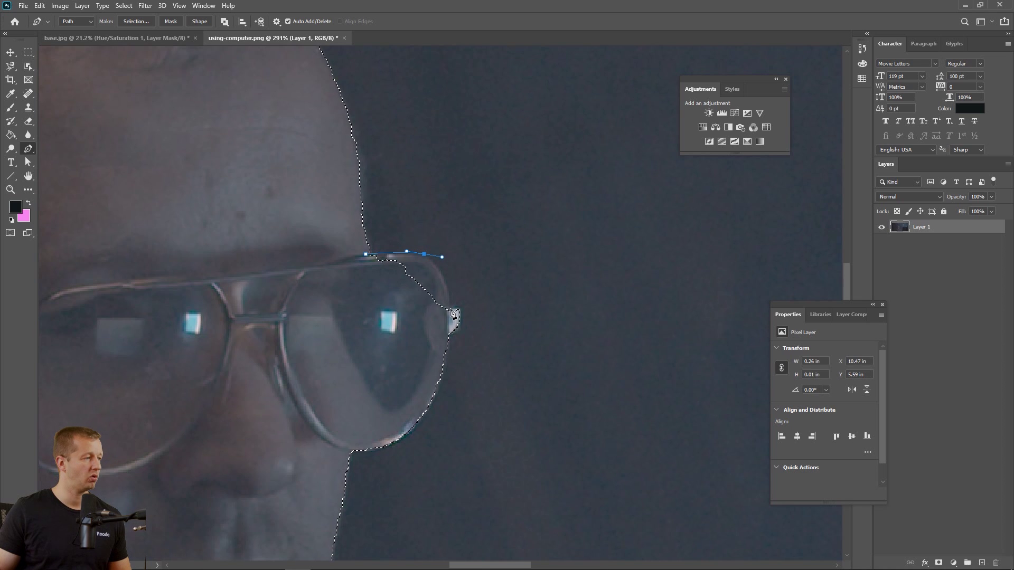
left_click_drag(450, 310, 449, 326)
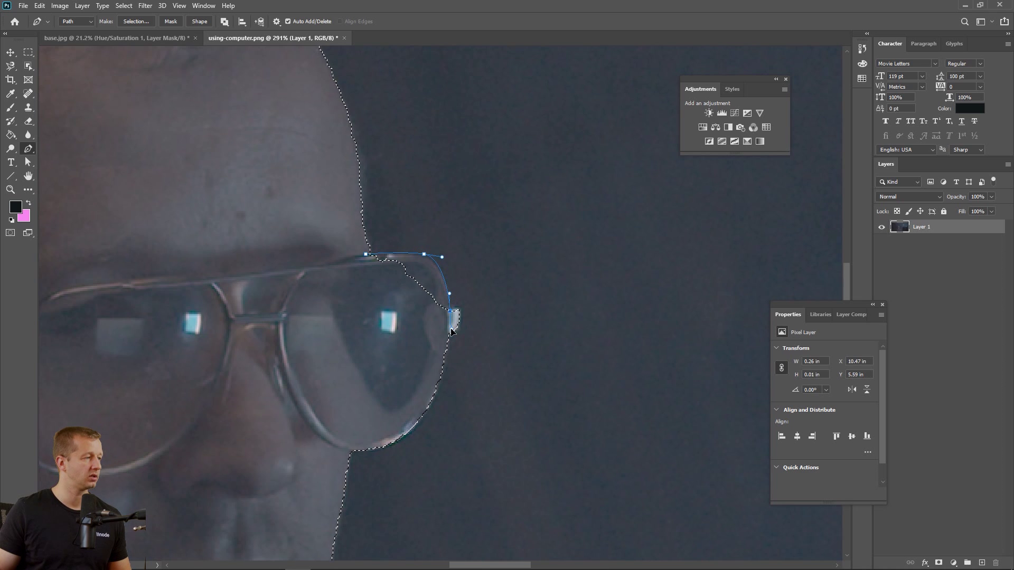
left_click_drag(399, 312, 366, 256)
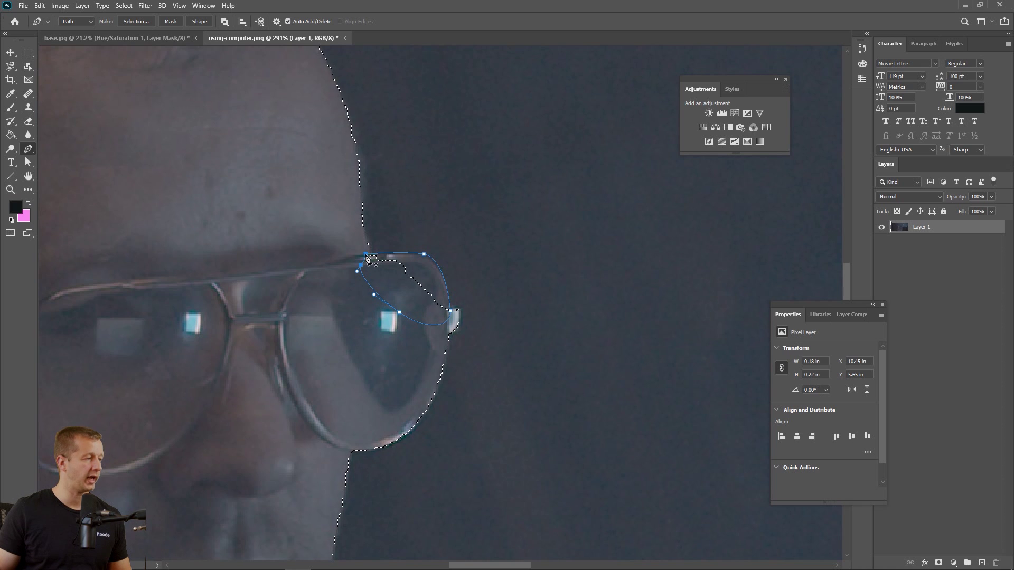
left_click(368, 259)
- Convert the lens path to a selection with a 0-pixel feather, using Add to Selection
right_click(397, 288)
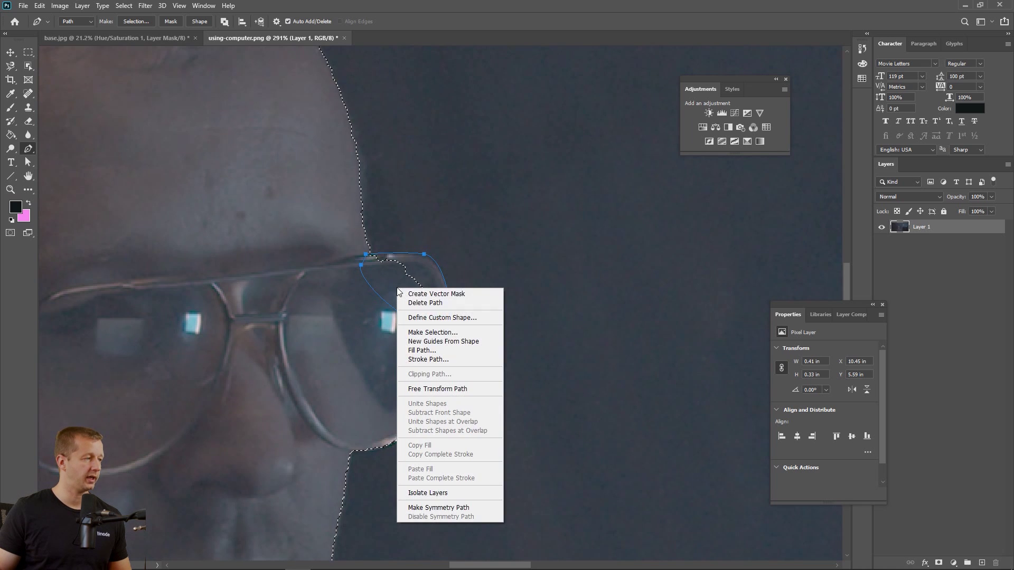
left_click(429, 332)
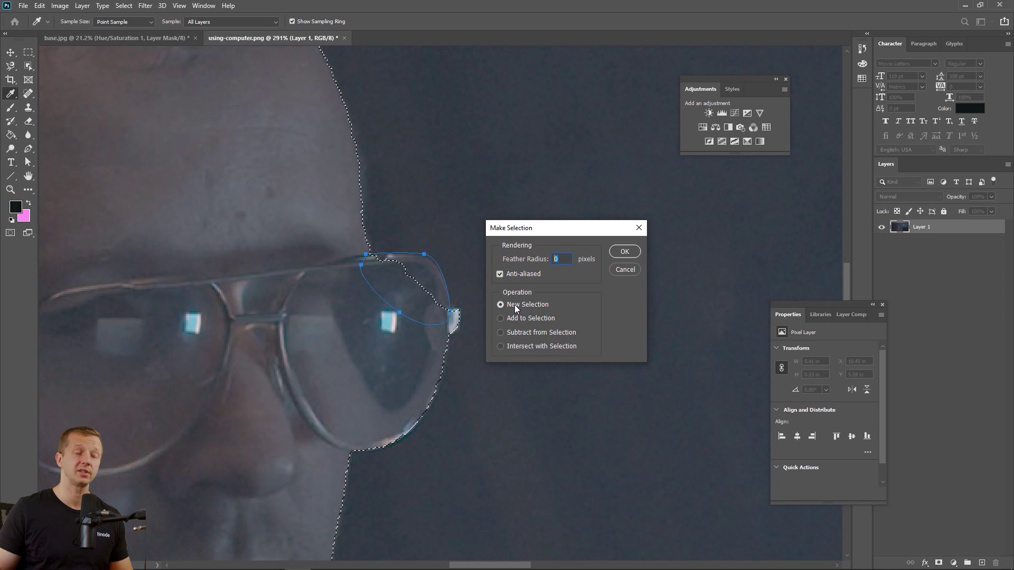
left_click(518, 318)
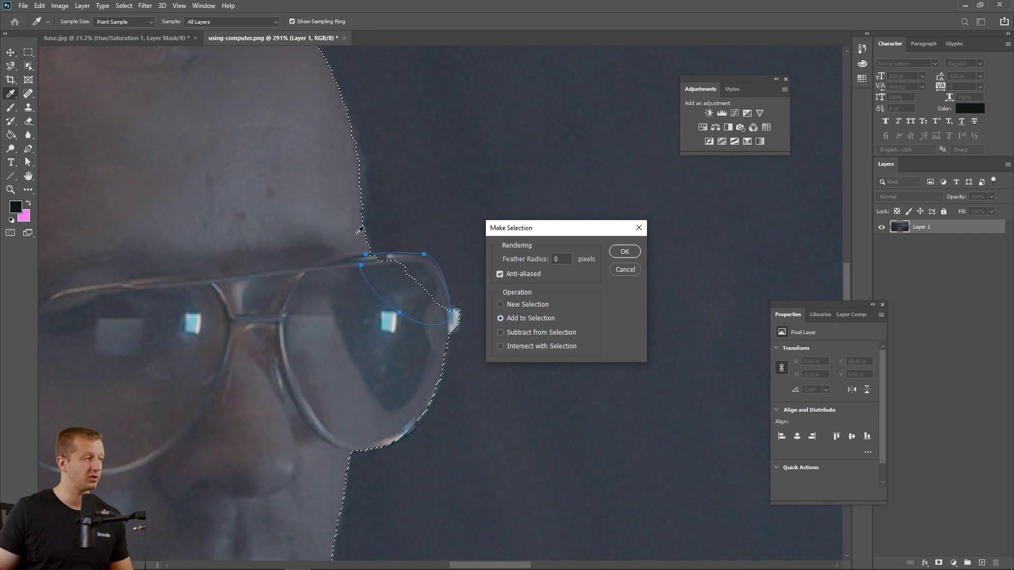
left_click(616, 251)
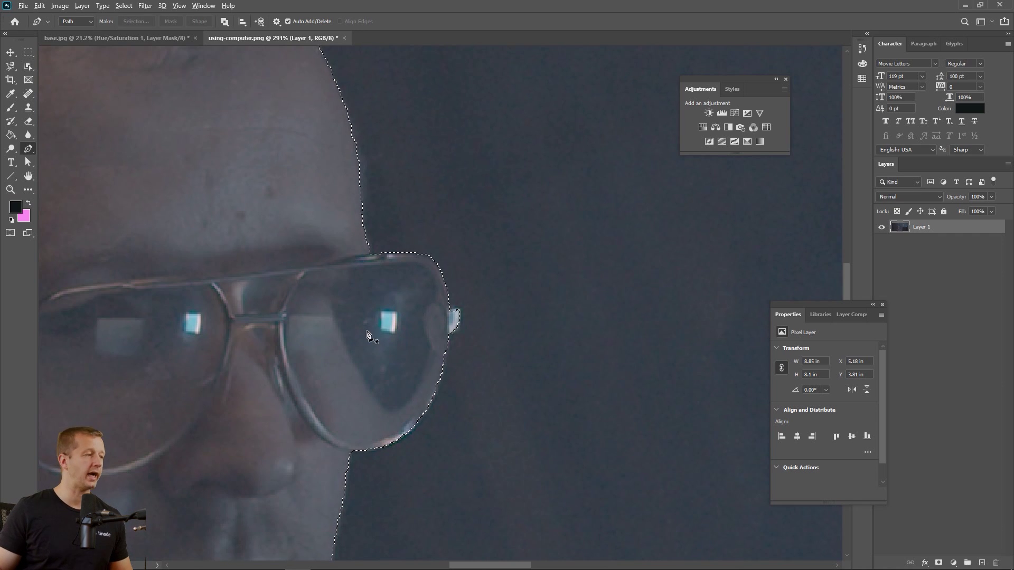
- Trace a closed path around the back of the man's head from the crown to the ear, rounding out the selection's uneven edge
scroll(369, 328, "down", 5)
left_click_drag(253, 356, 500, 360)
scroll(506, 289, "up", 3)
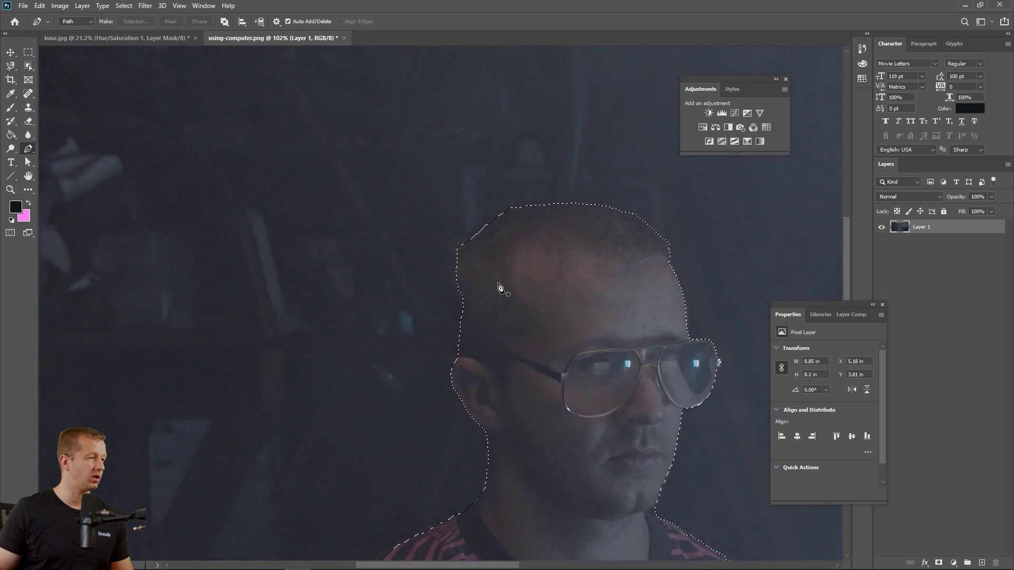
scroll(501, 284, "up", 1)
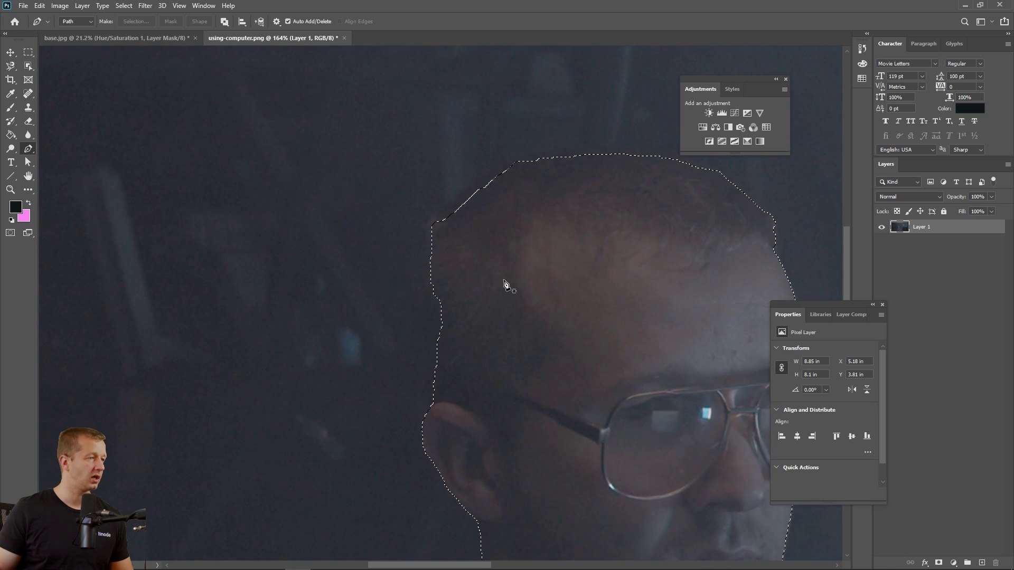
left_click_drag(557, 265, 472, 282)
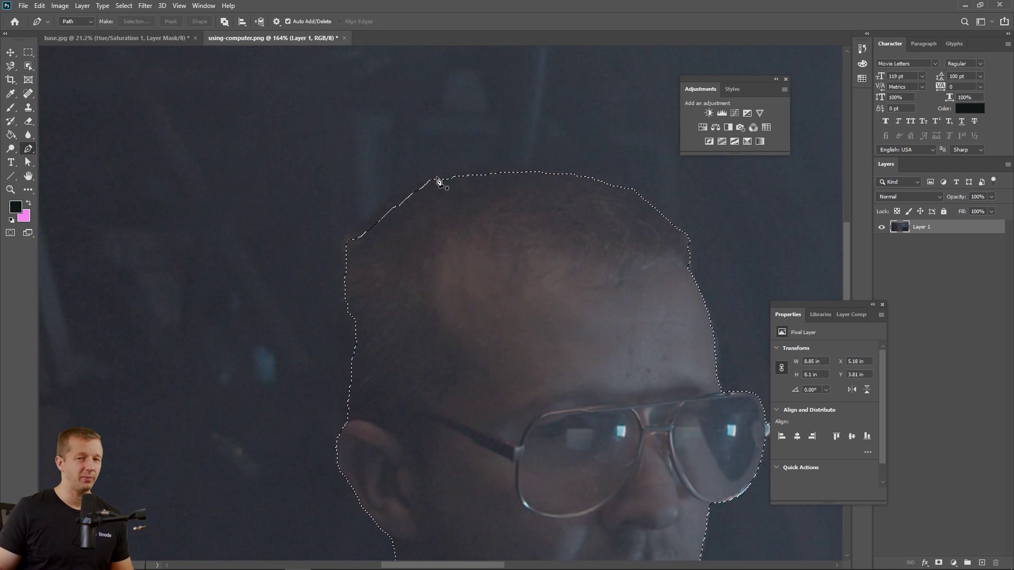
left_click_drag(421, 256, 511, 223)
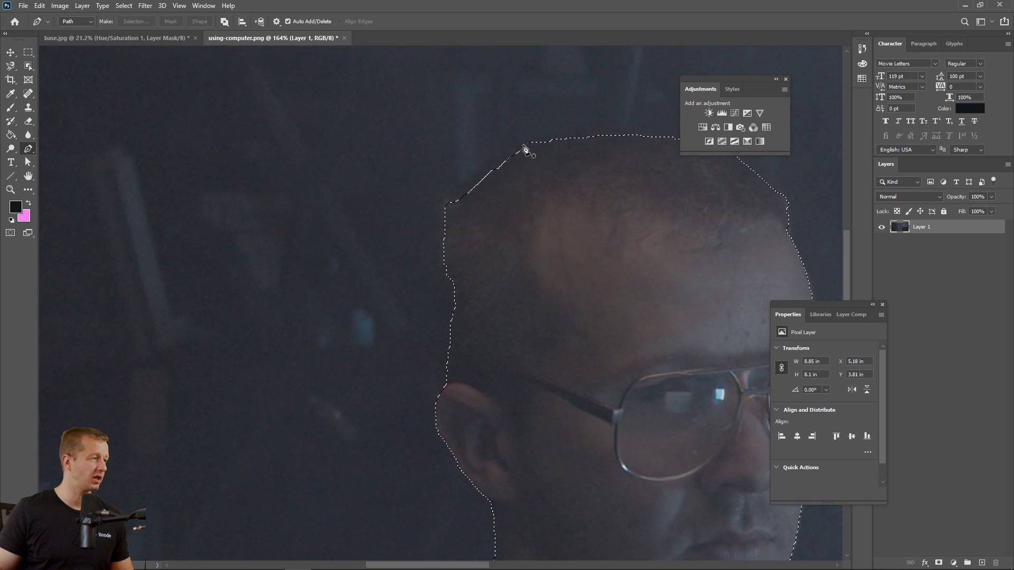
left_click(532, 145)
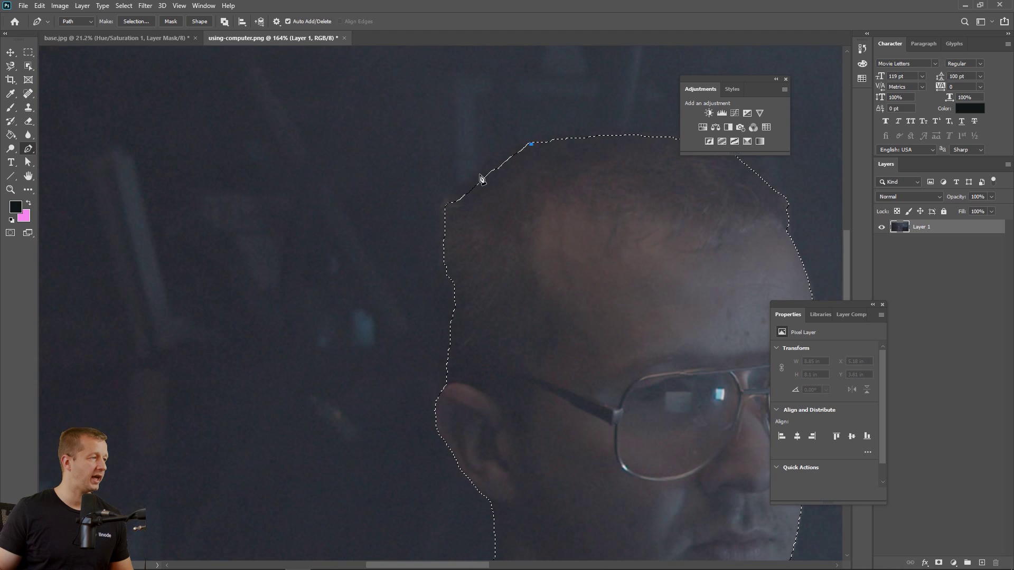
left_click_drag(463, 194, 460, 196)
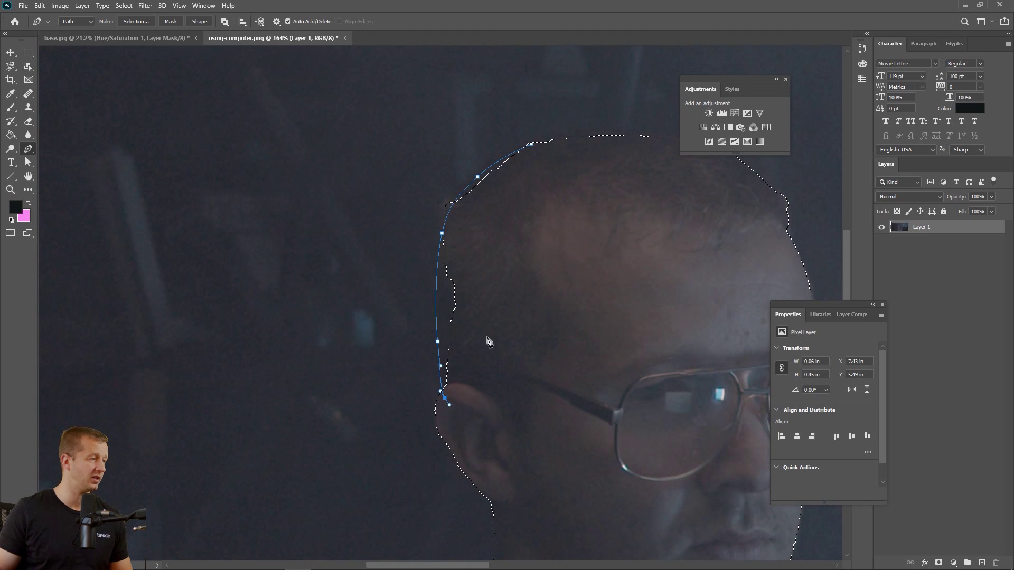
left_click(491, 308)
left_click(497, 231)
left_click(510, 204)
left_click_drag(538, 168, 537, 160)
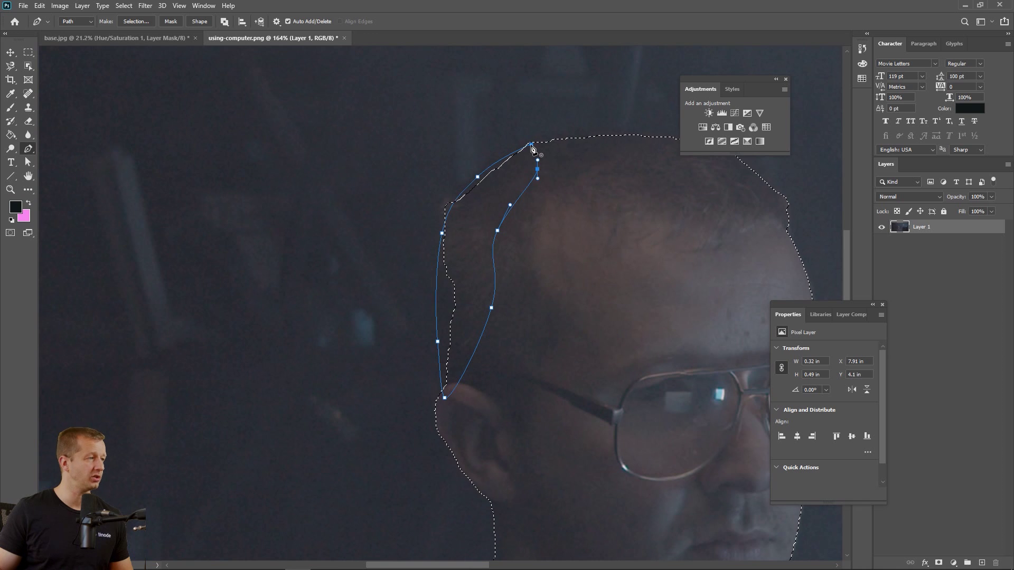
left_click(531, 145)
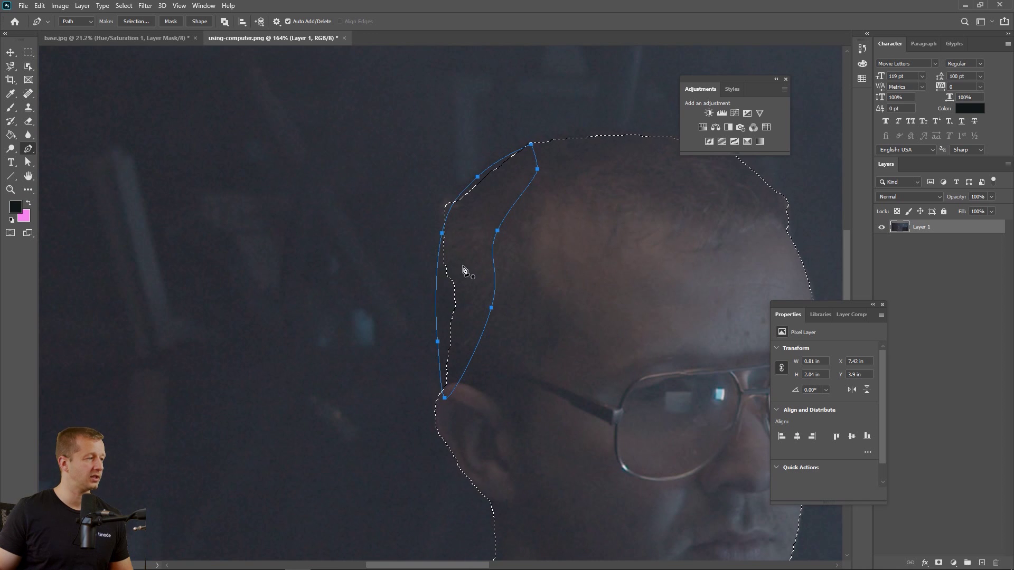
- Convert the path behind the man's head to a selection with a 0-pixel feather, using Add to Selection
right_click(555, 223)
left_click(572, 262)
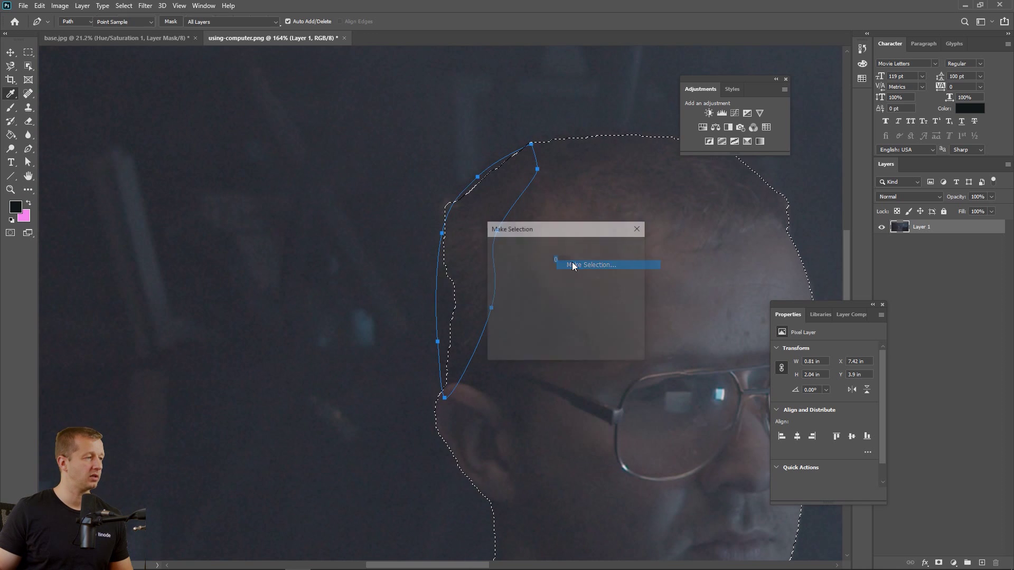
left_click(520, 318)
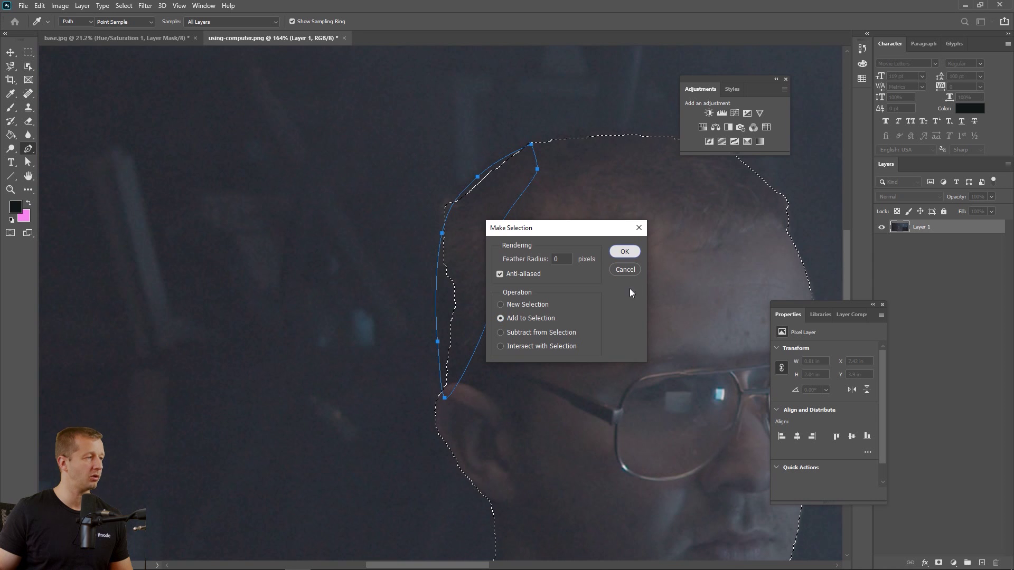
left_click(625, 252)
- Trace a small closed path around the unselected tip of the striped sleeve at the image's lower edge
scroll(625, 315, "down", 4)
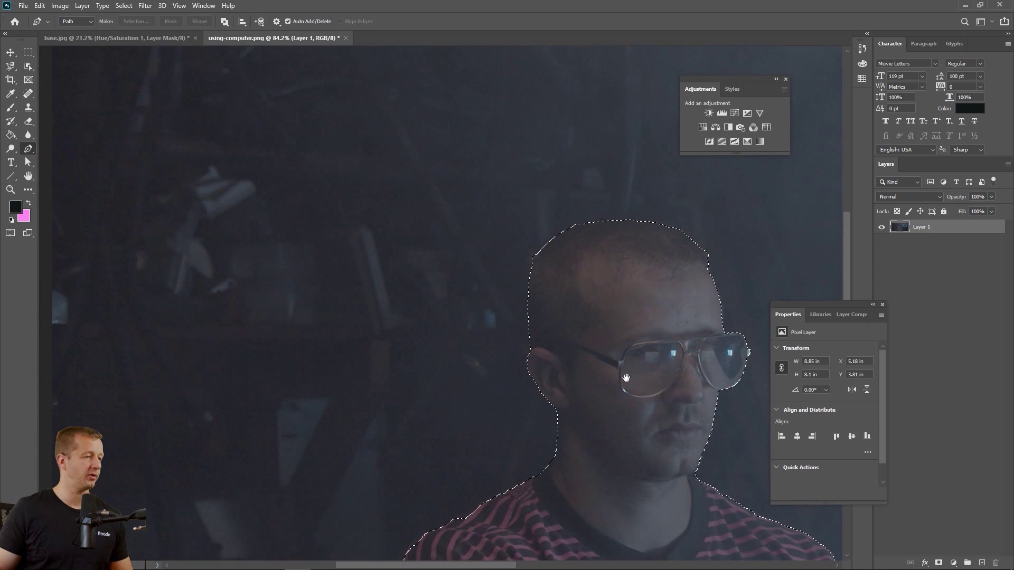
left_click_drag(629, 317, 498, 308)
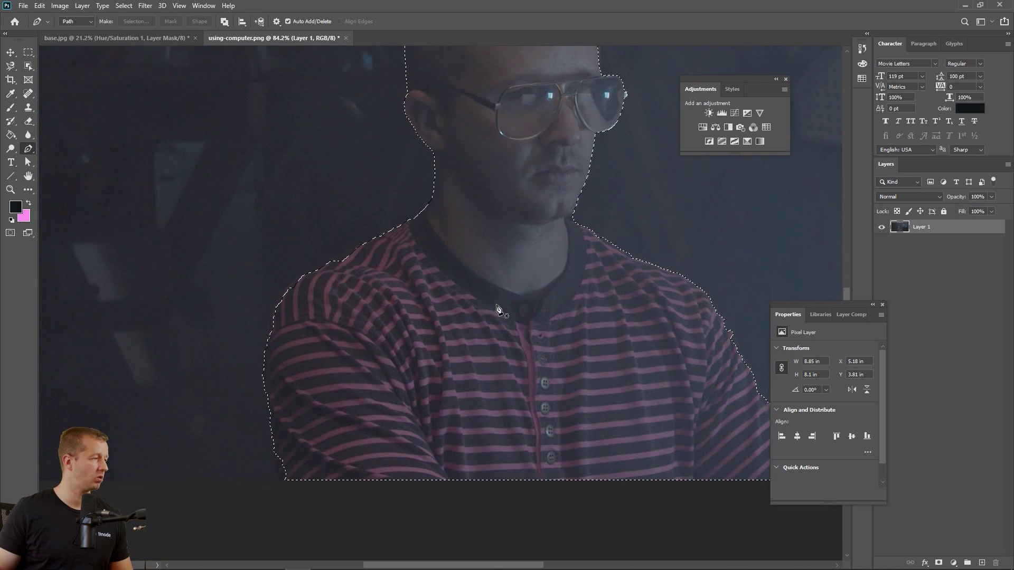
left_click_drag(618, 314, 435, 342)
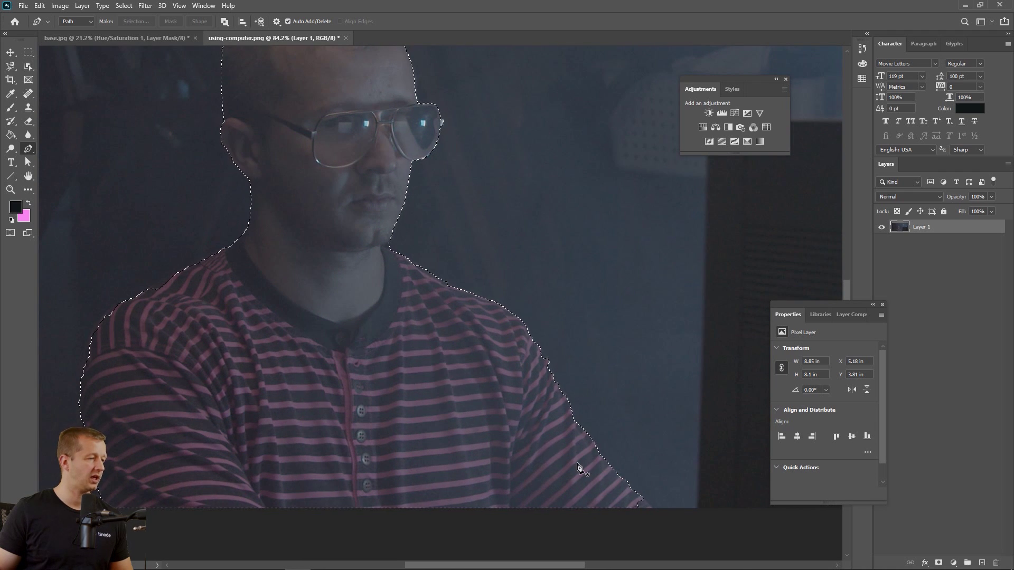
left_click(639, 495)
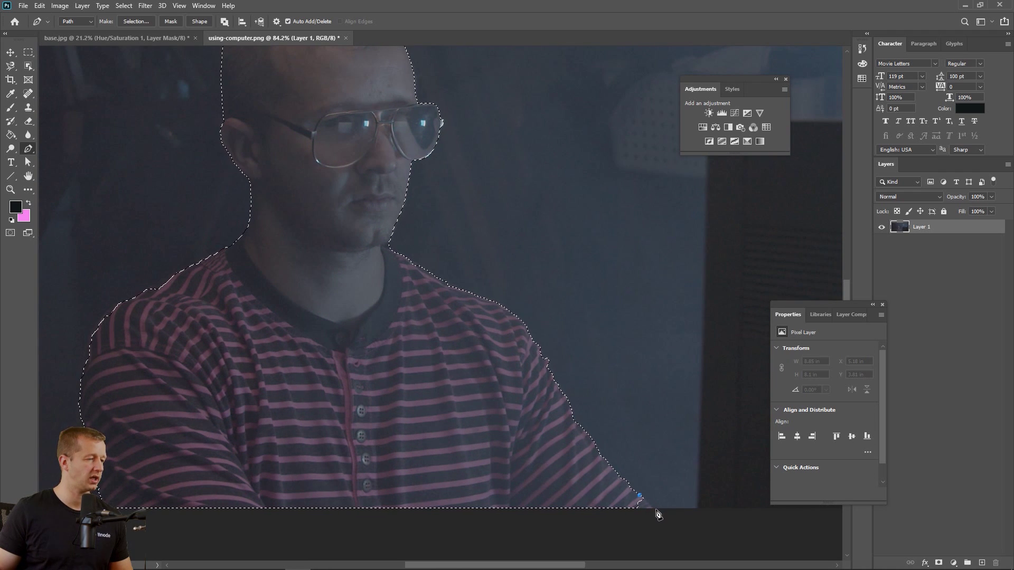
left_click_drag(660, 516, 660, 516)
left_click_drag(644, 518, 634, 517)
left_click(626, 503)
left_click(640, 496)
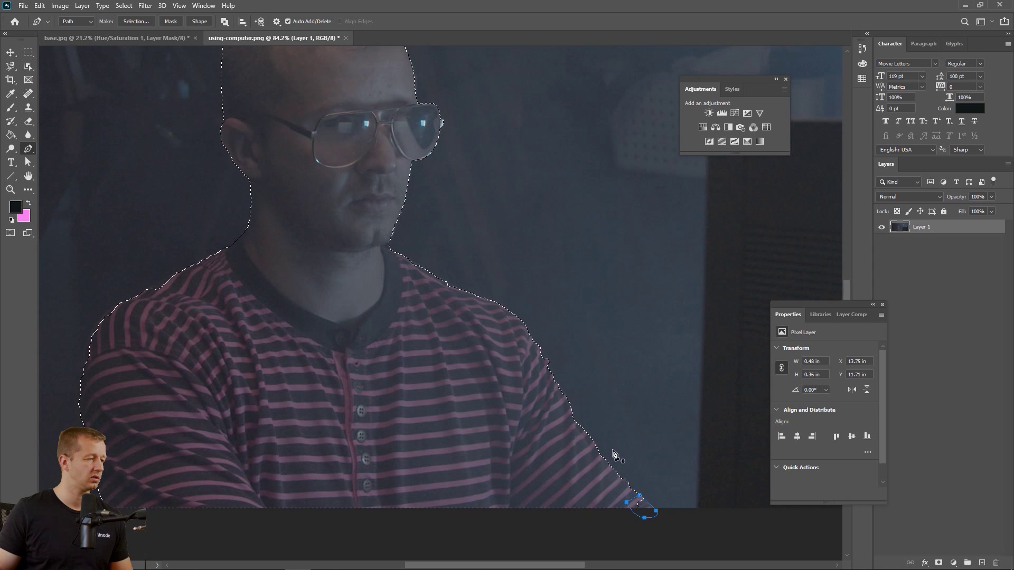
right_click(612, 448)
left_click(645, 257)
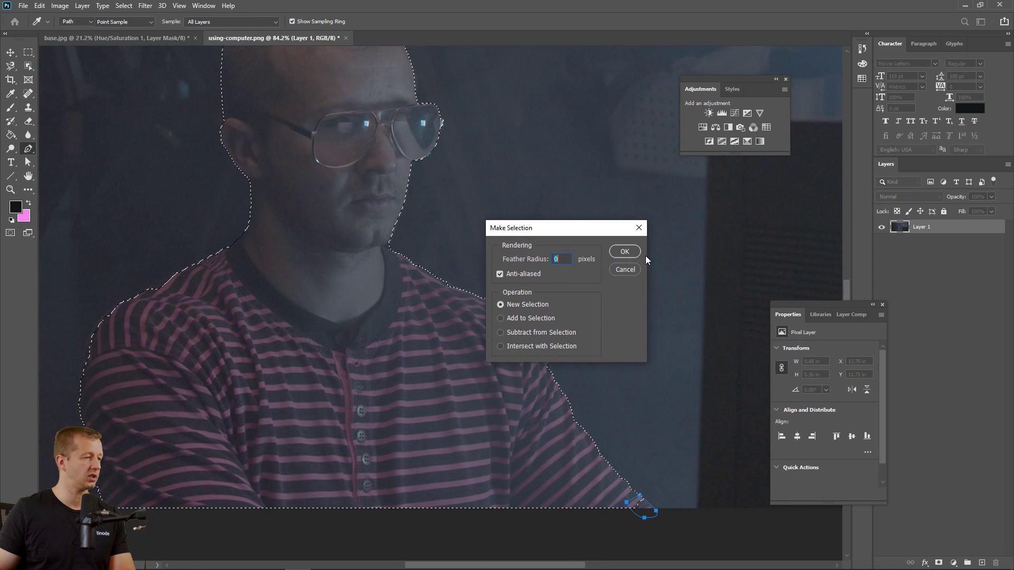
key("Return")
- Add the sleeve-tip path to the existing selection with a 0-pixel feather
right_click(630, 422)
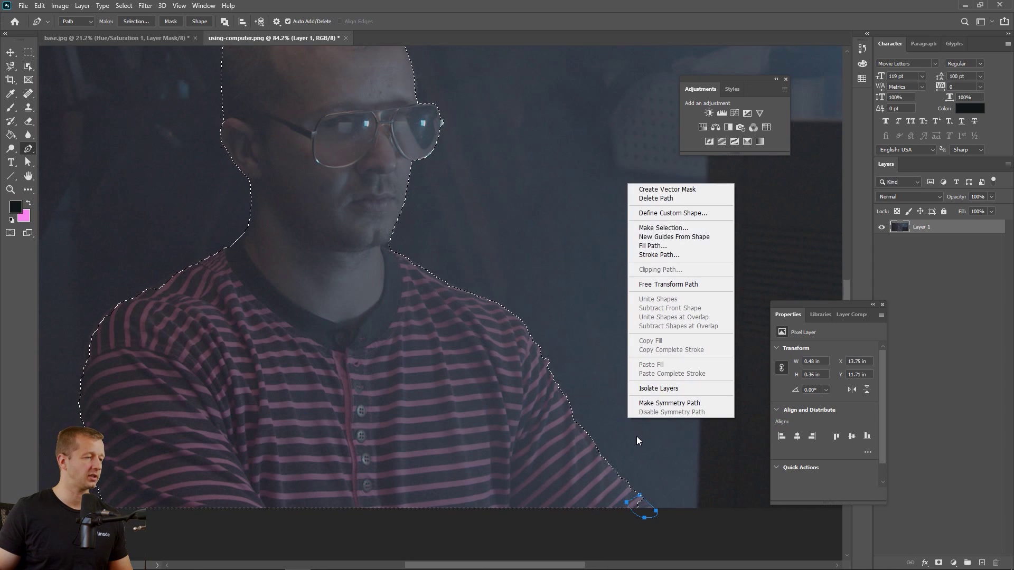
left_click(655, 227)
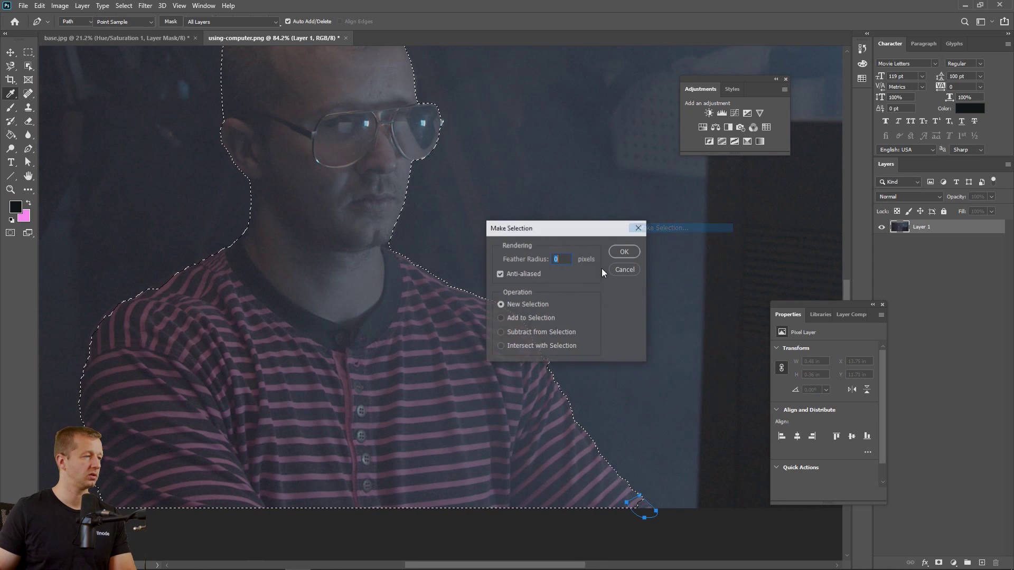
left_click(527, 319)
left_click(622, 250)
scroll(457, 265, "down", 4)
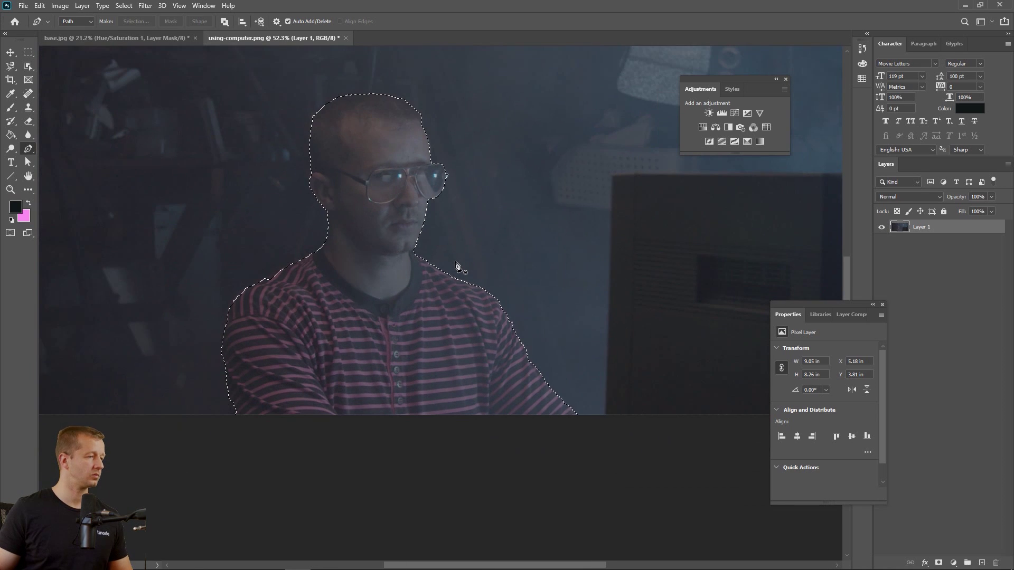
- Copy the selected man and paste him into base.jpg above the dark fade bottom layer
scroll(457, 264, "down", 2)
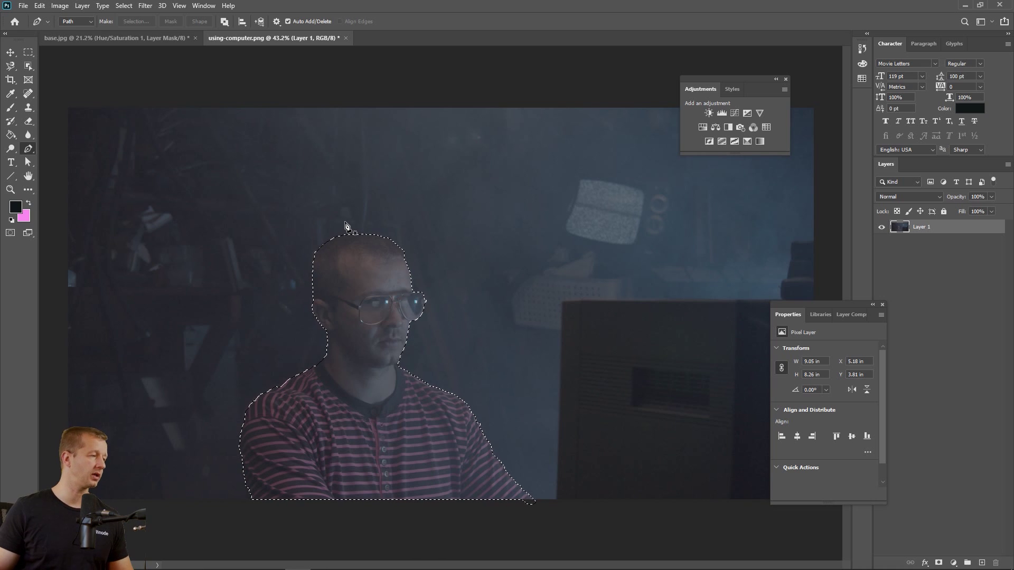
left_click(163, 37)
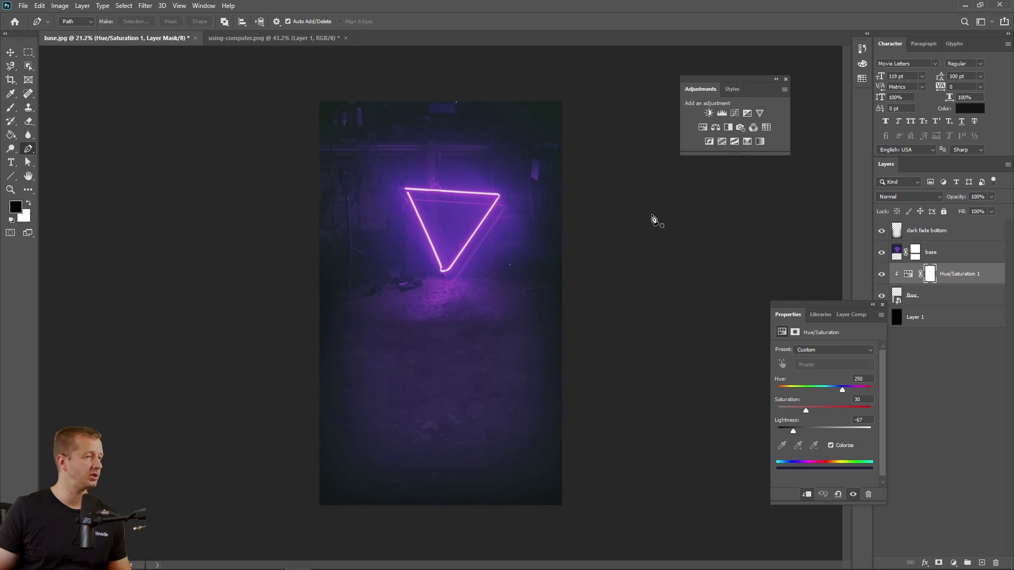
left_click(941, 232)
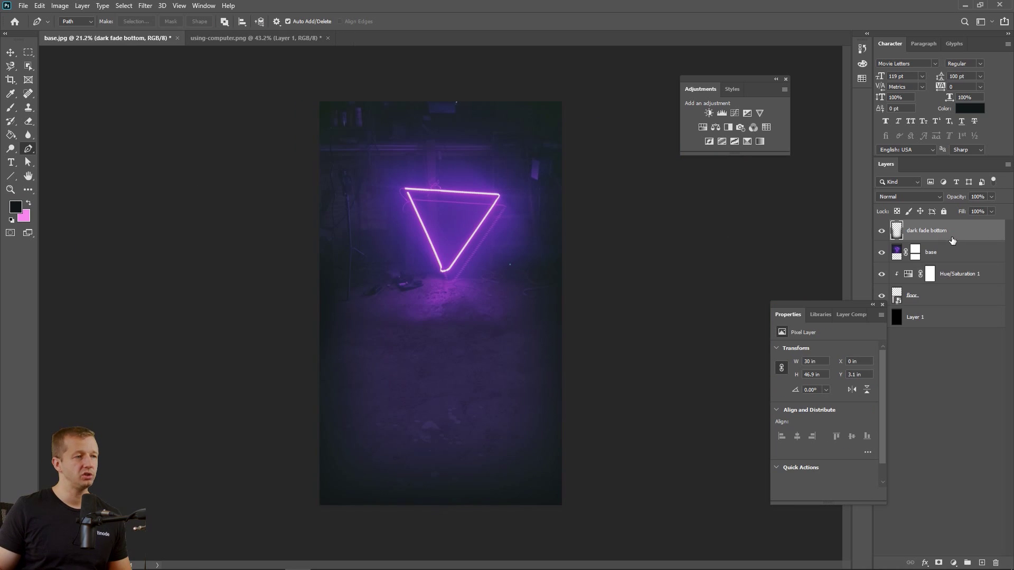
left_click_drag(857, 305, 785, 309)
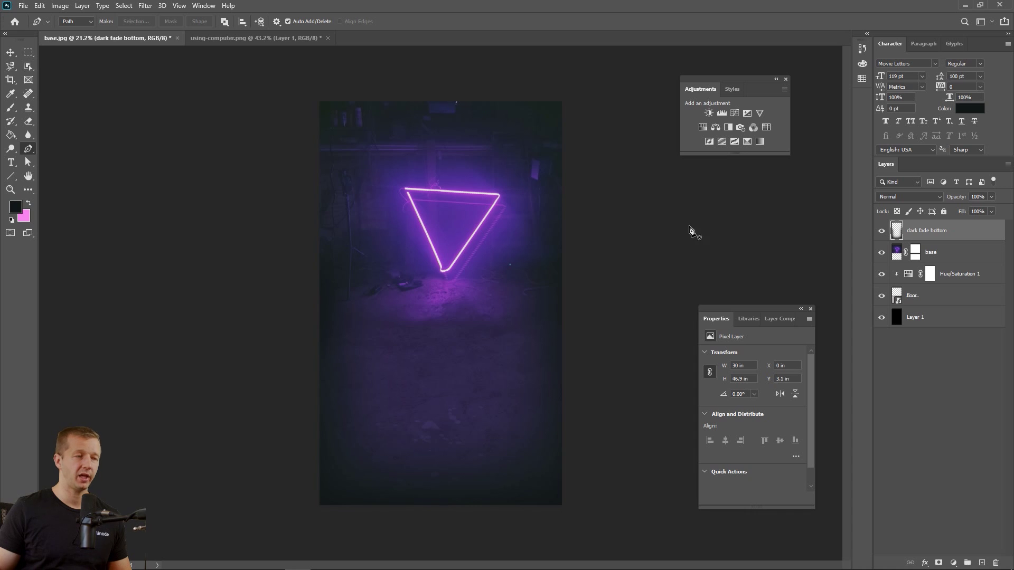
key("ctrl+v")
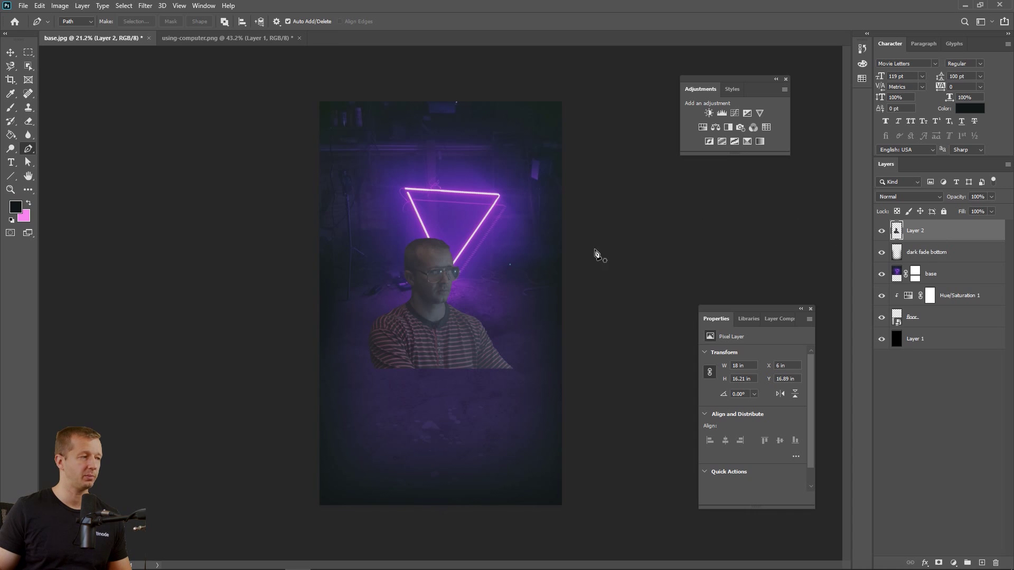
- Move the pasted man up and to the left so he overlaps the left side of the neon triangle
left_click(10, 53)
left_click_drag(434, 277, 405, 210)
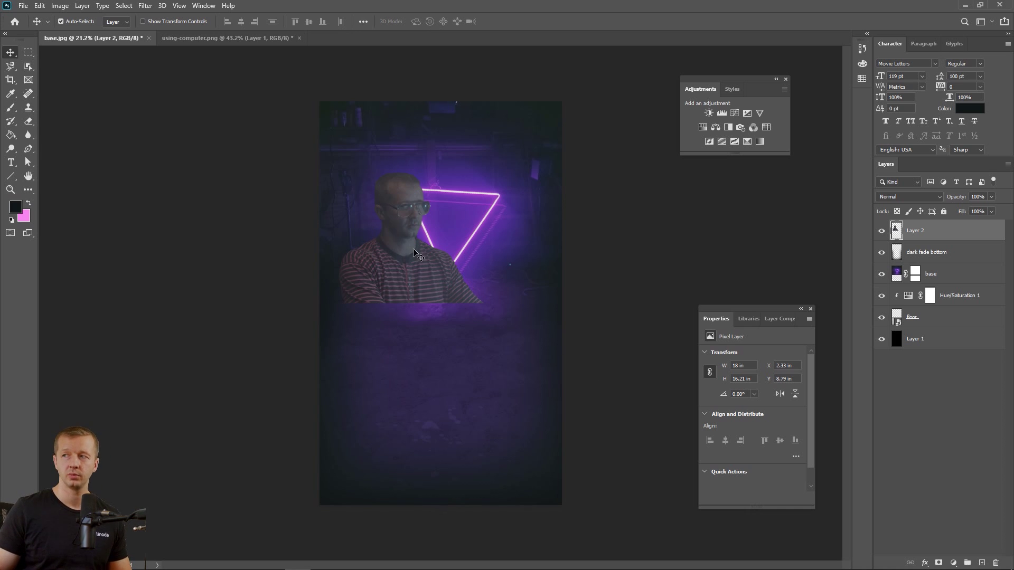
scroll(430, 275, "up", 1)
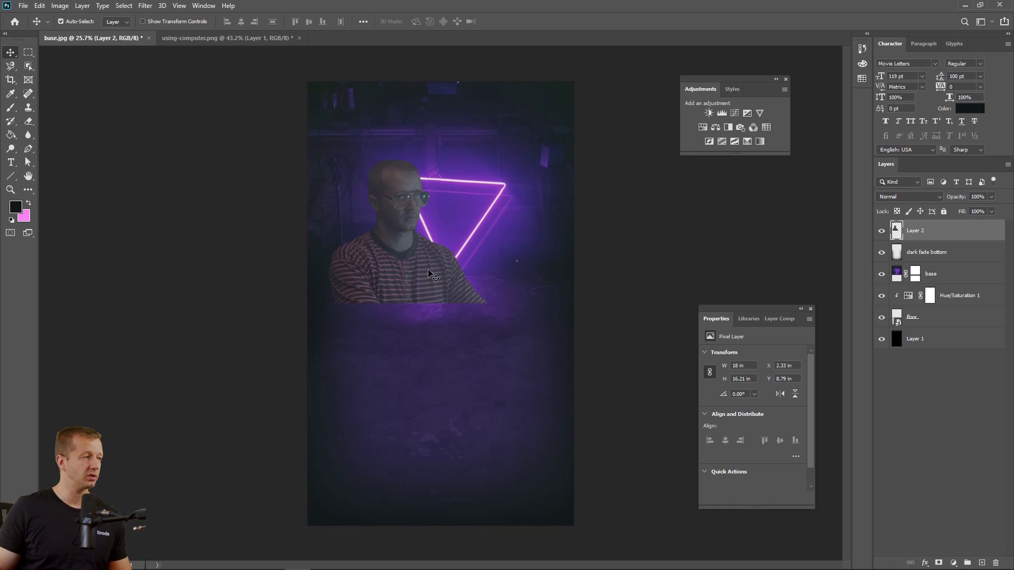
scroll(429, 273, "up", 2)
left_click_drag(405, 216, 378, 294)
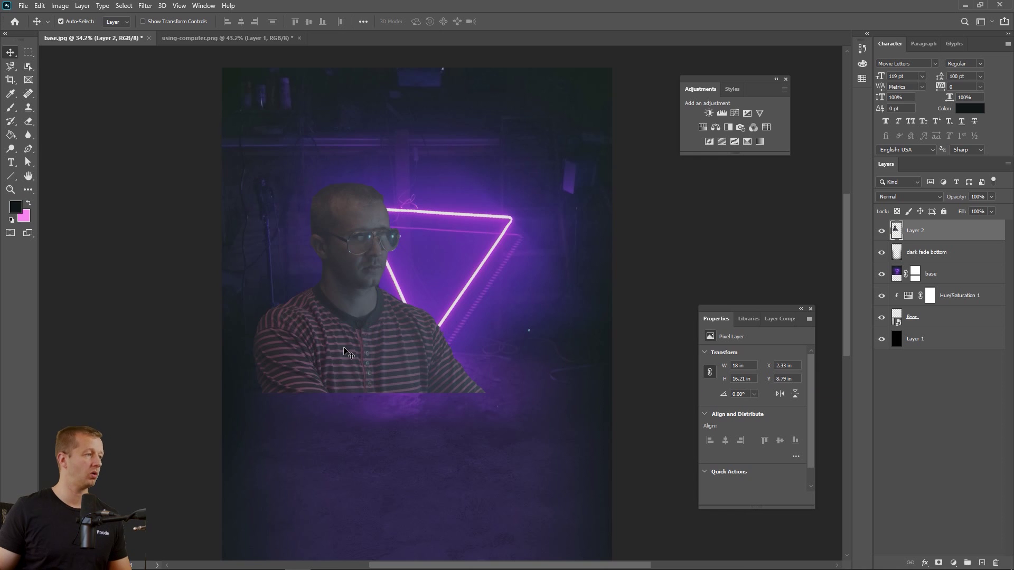
- Try enlarging the man proportionally to about 160% with Free Transform, and cancel the transformation
key("ctrl+t")
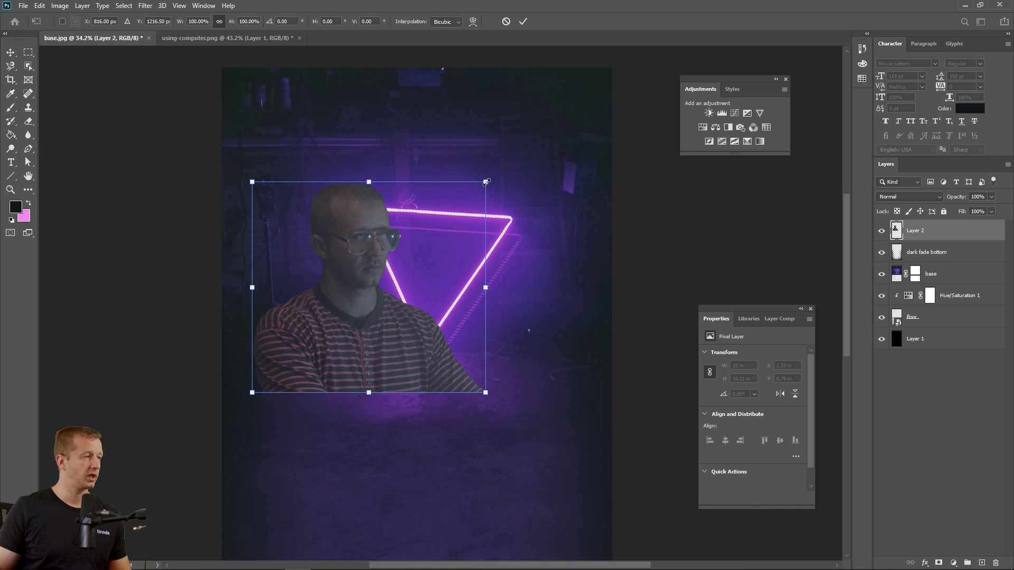
left_click_drag(486, 182, 556, 118)
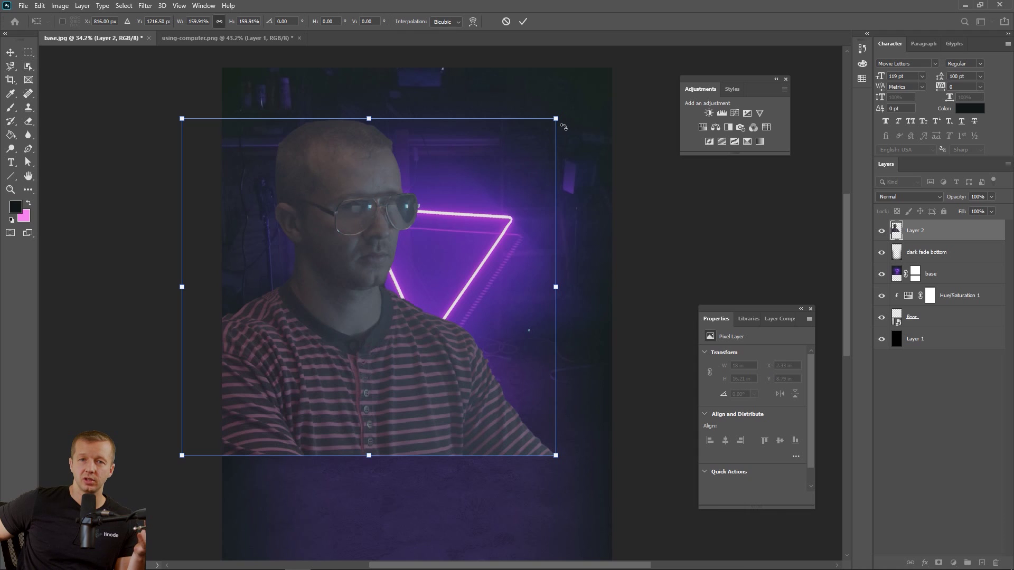
key("Escape")
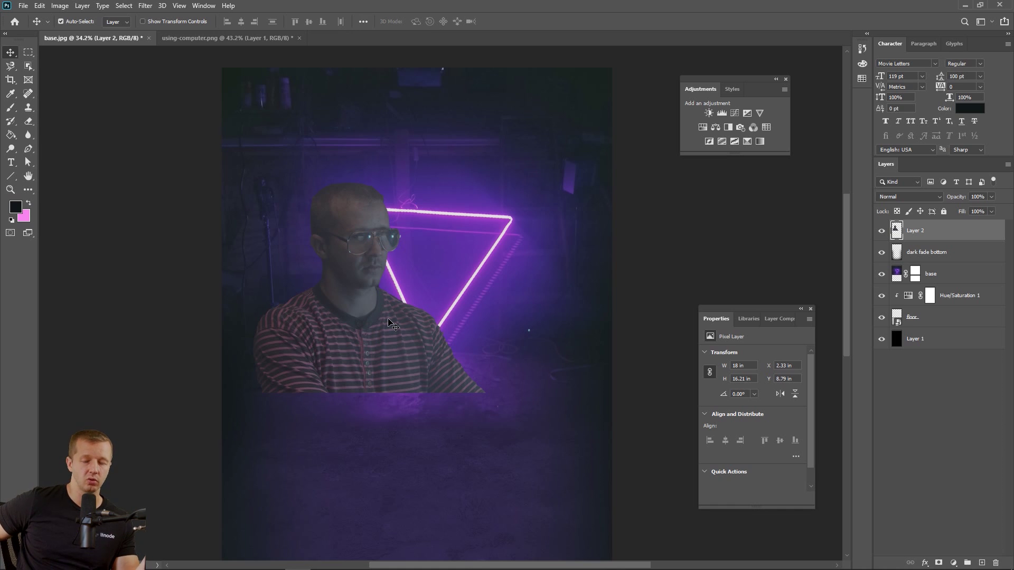
- Scale the man proportionally to about 146% and shift him slightly left so his shoulder runs past the canvas edge
key("ctrl+t")
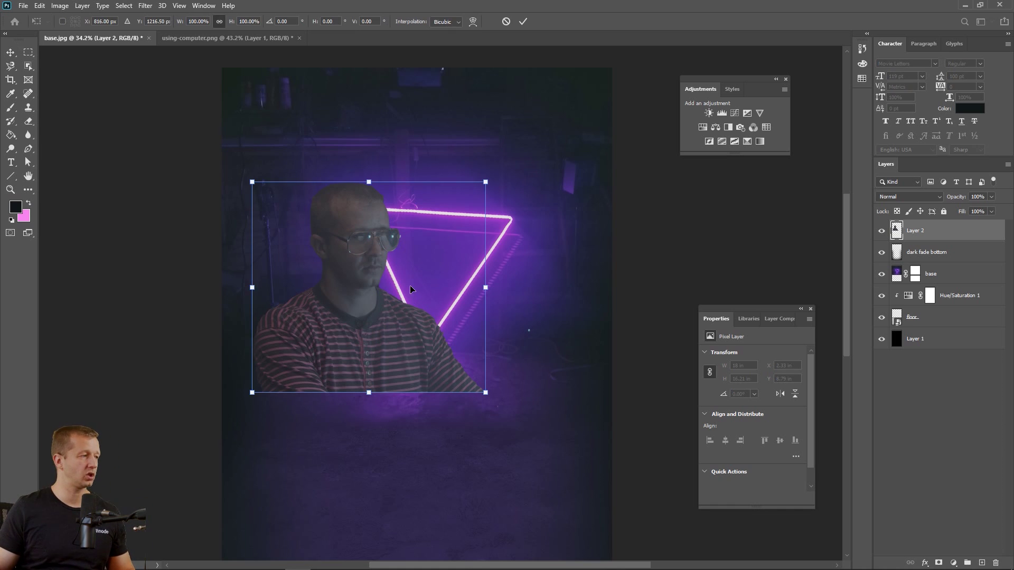
left_click_drag(485, 183, 588, 119)
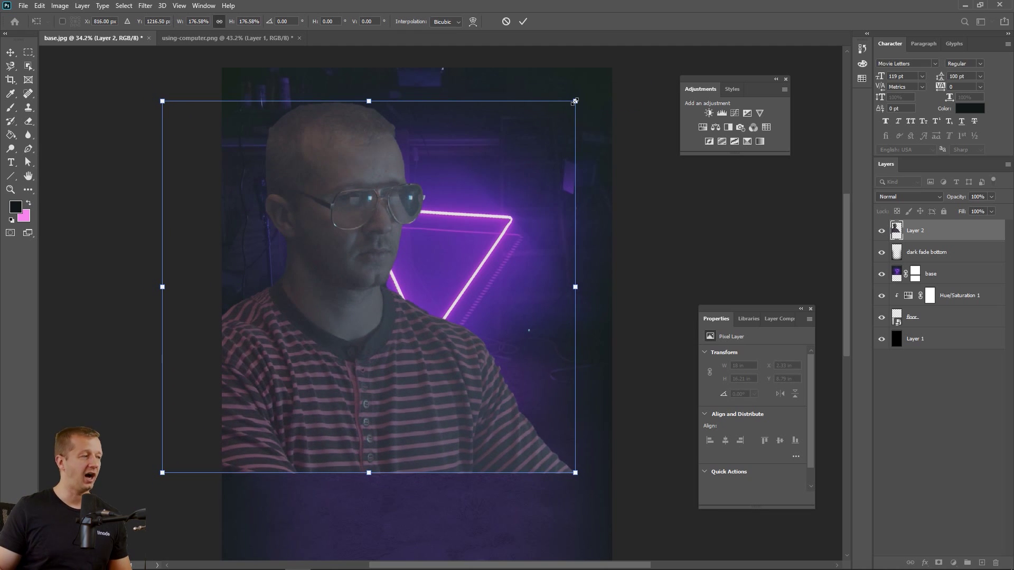
left_click_drag(575, 101, 540, 133)
left_click_drag(358, 244, 351, 241)
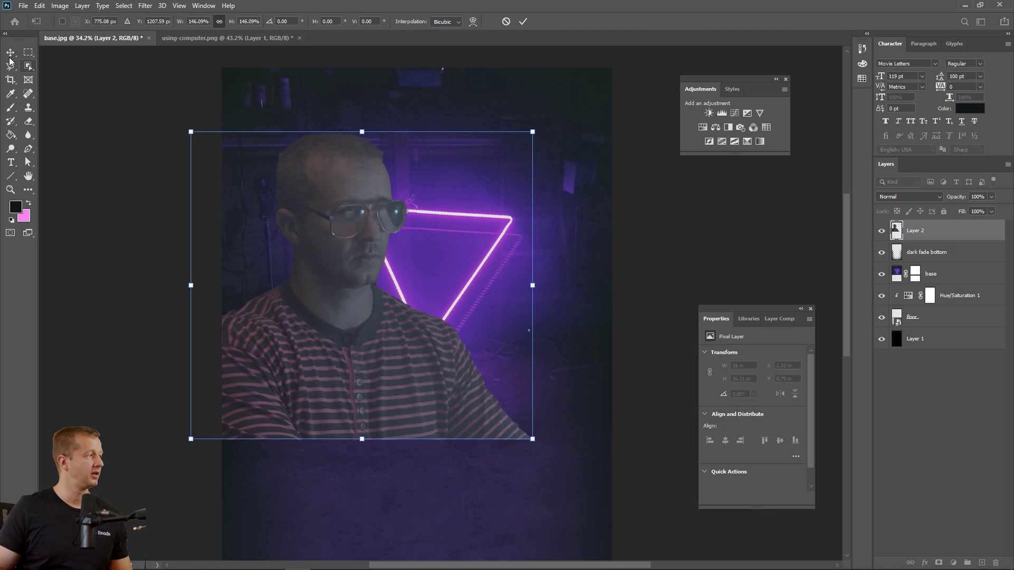
key("Return")
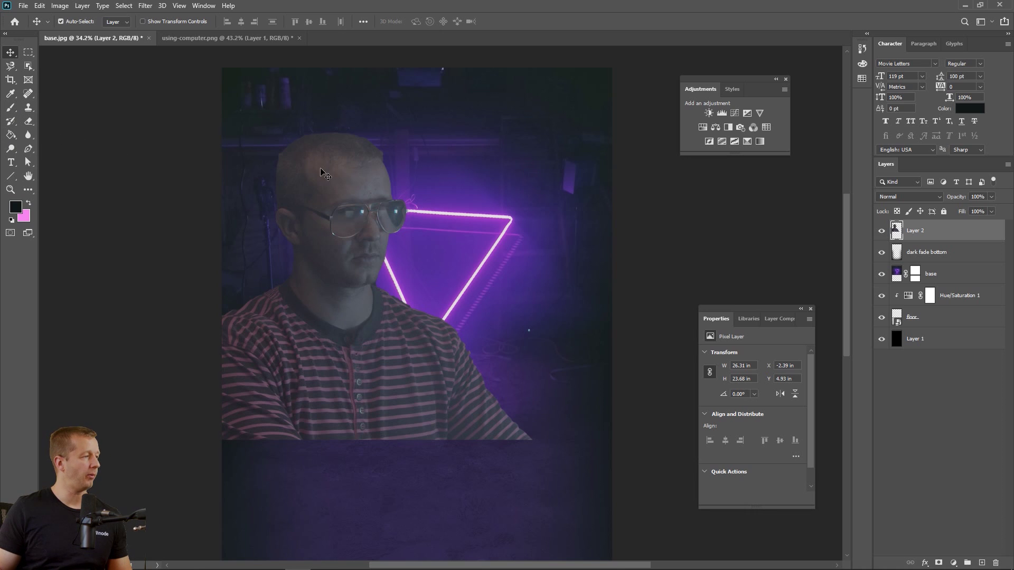
- Try the Eraser tool on the back of the man's head, his shoulder and lower shirt, and undo the erasing
left_click(29, 121)
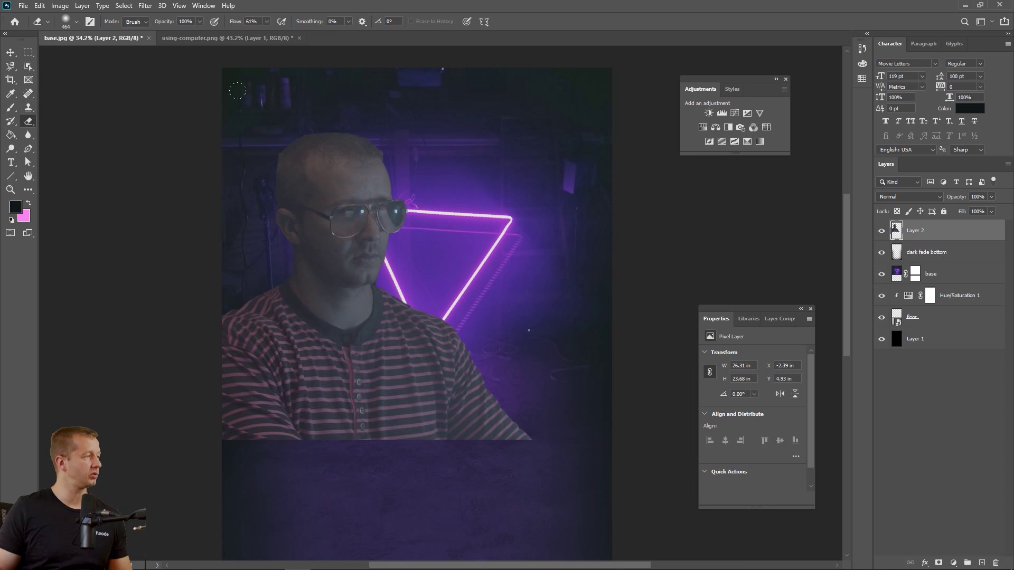
left_click_drag(265, 119, 276, 170)
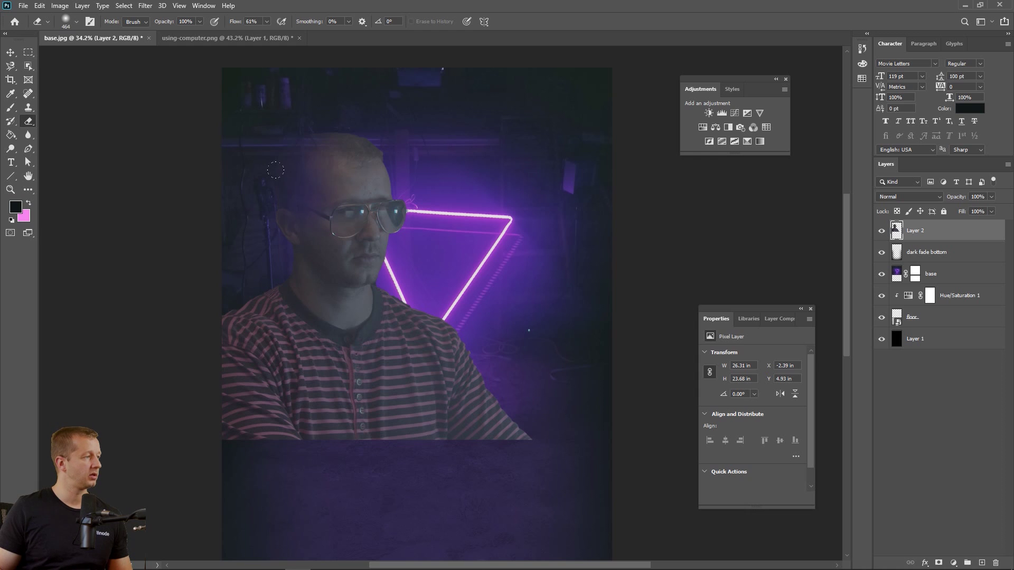
mouse_move(273, 209)
left_mouse_down()
mouse_move(277, 267)
mouse_move(256, 266)
mouse_move(213, 307)
mouse_move(224, 328)
left_mouse_up()
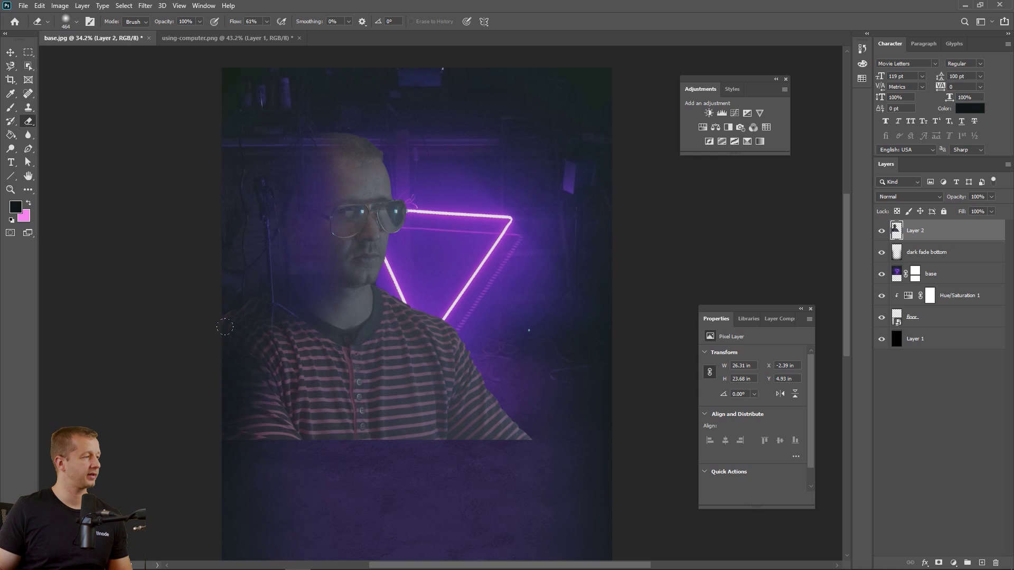
mouse_move(220, 374)
left_mouse_down()
mouse_move(301, 370)
mouse_move(327, 344)
mouse_move(359, 364)
mouse_move(348, 378)
mouse_move(384, 437)
left_mouse_up()
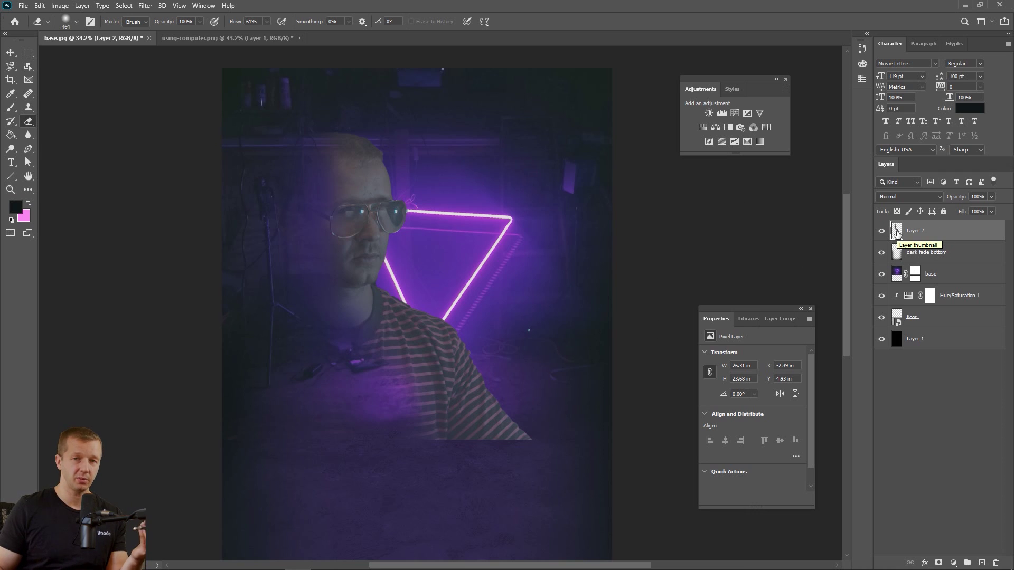
key("ctrl+z")
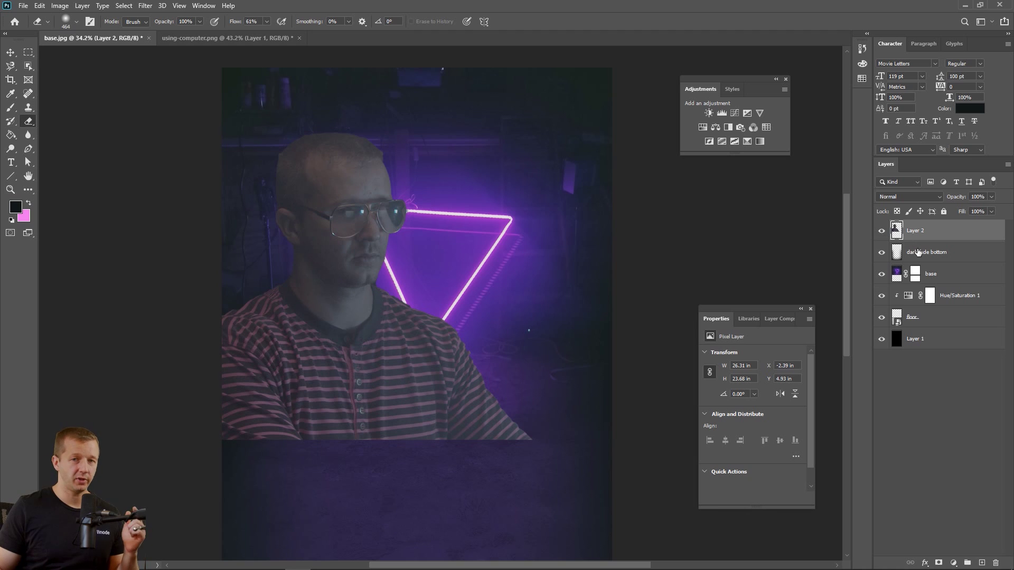
- Add a layer mask to Layer 2 and paint it black with the soft 1000 px brush to fade the man's back, shoulder and lower shirt
mouse_move(927, 560)
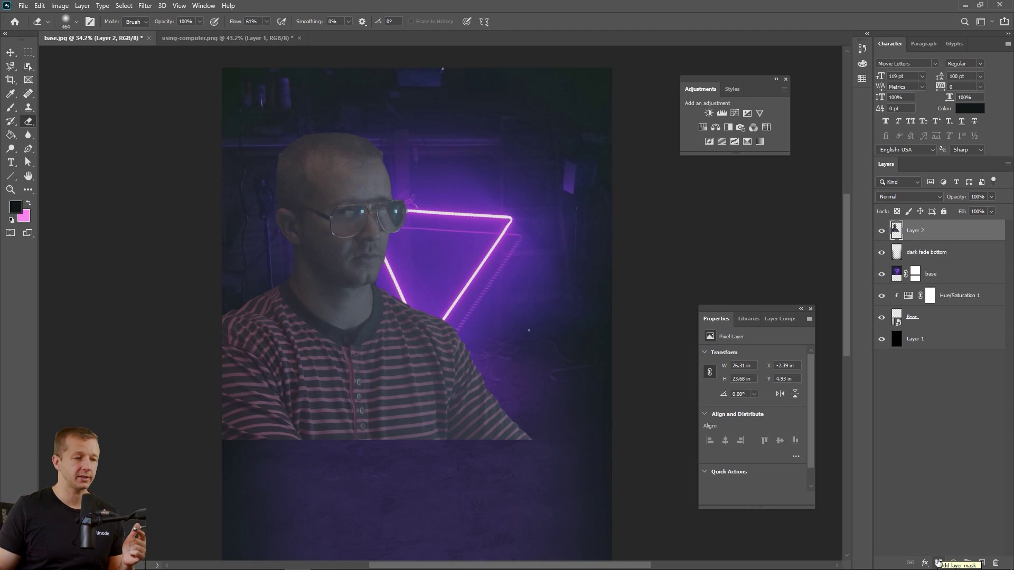
left_click(938, 563)
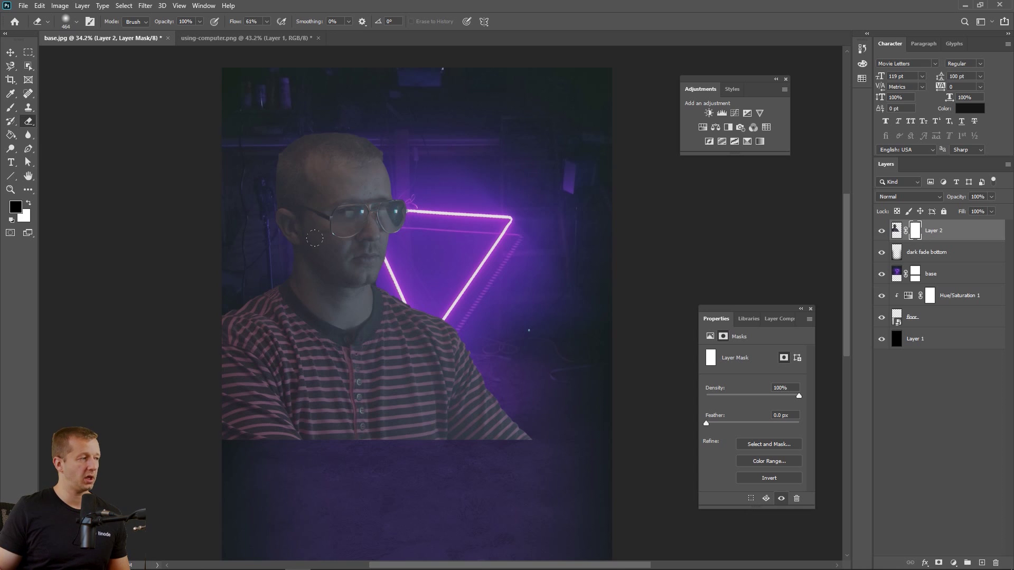
left_click(12, 108)
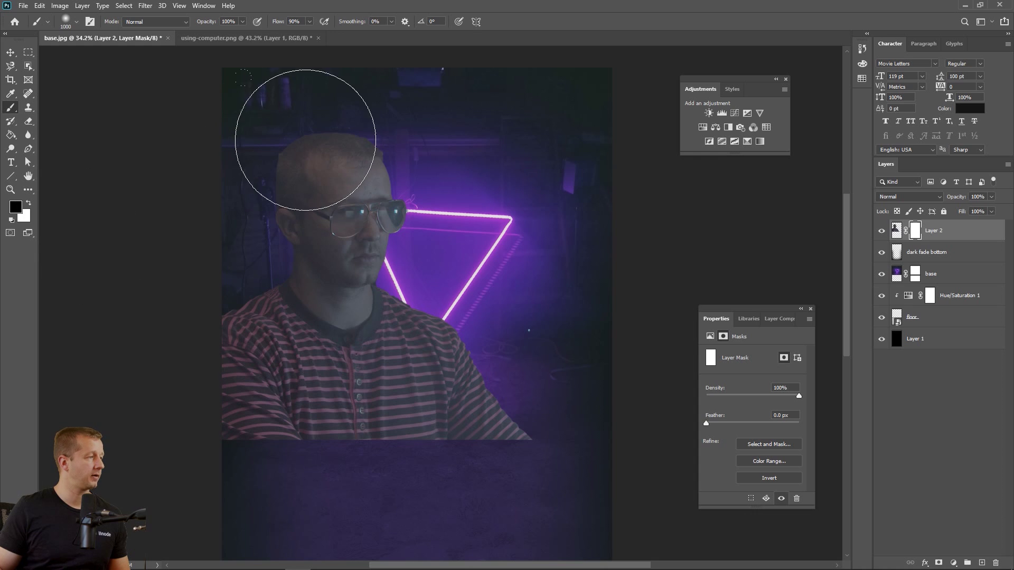
left_click(15, 207)
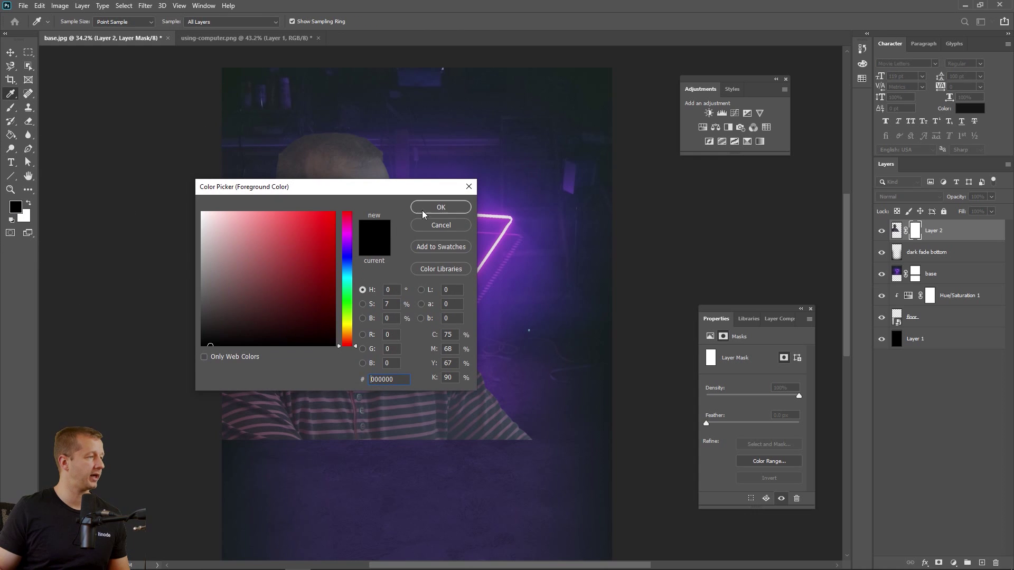
left_click(441, 207)
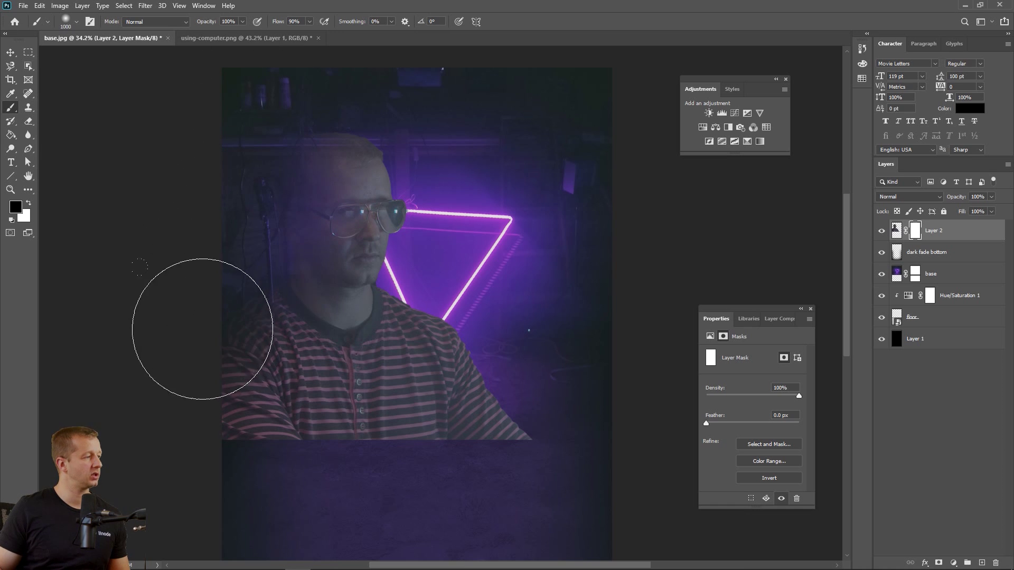
mouse_move(234, 289)
left_mouse_down()
mouse_move(217, 306)
mouse_move(238, 367)
mouse_move(339, 464)
mouse_move(465, 537)
left_mouse_up()
mouse_move(416, 499)
left_mouse_down()
mouse_move(259, 441)
mouse_move(243, 362)
mouse_move(260, 419)
mouse_move(369, 479)
left_mouse_up()
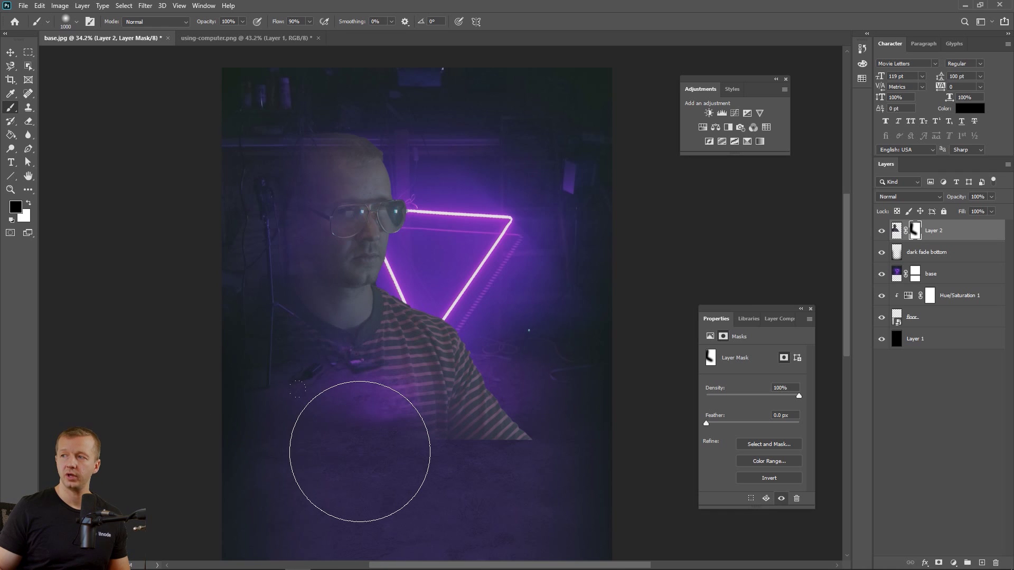
mouse_move(360, 452)
left_mouse_down()
mouse_move(407, 452)
mouse_move(539, 503)
mouse_move(497, 509)
mouse_move(531, 514)
mouse_move(364, 480)
mouse_move(281, 448)
left_mouse_up()
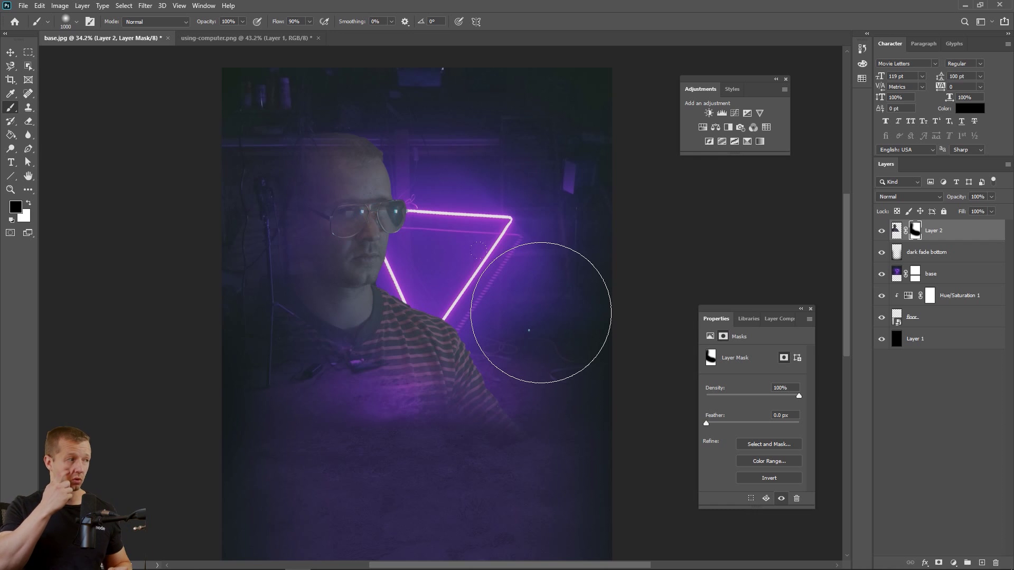
- Add a Hue/Saturation adjustment layer above the man with saturation +19 and clip it to Layer 2
left_click(11, 52)
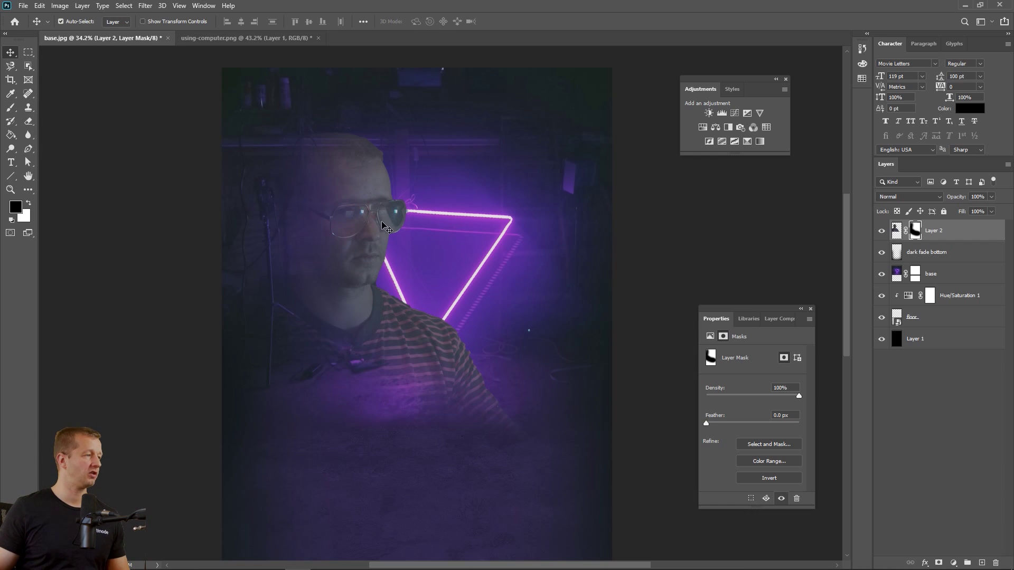
scroll(414, 244, "down", 2)
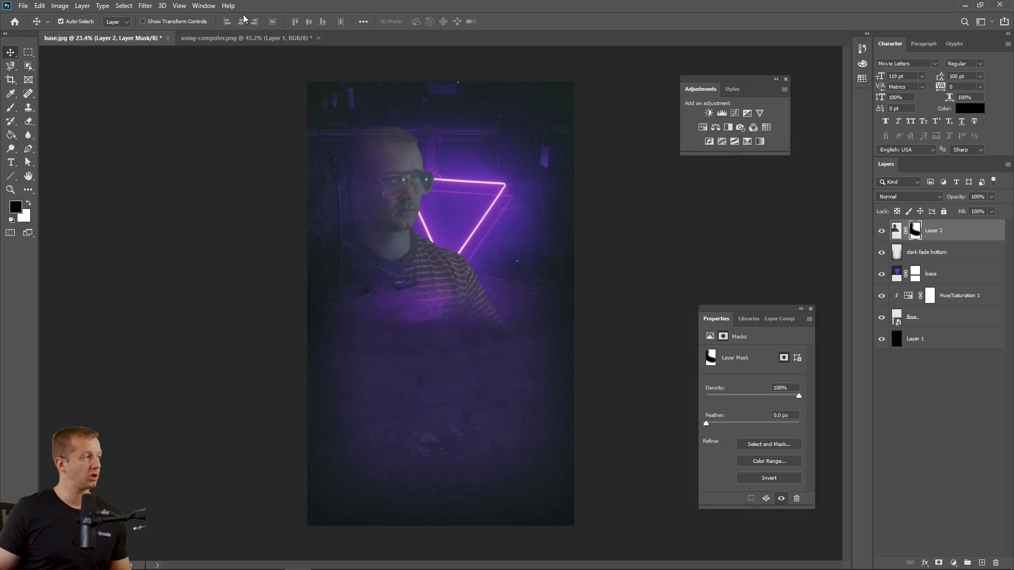
left_click(203, 5)
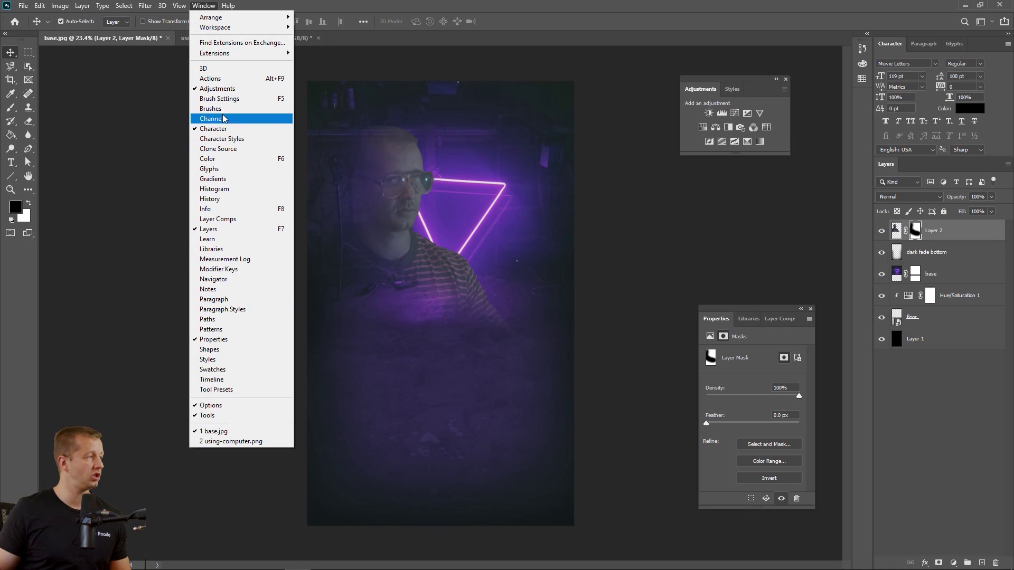
left_click(587, 26)
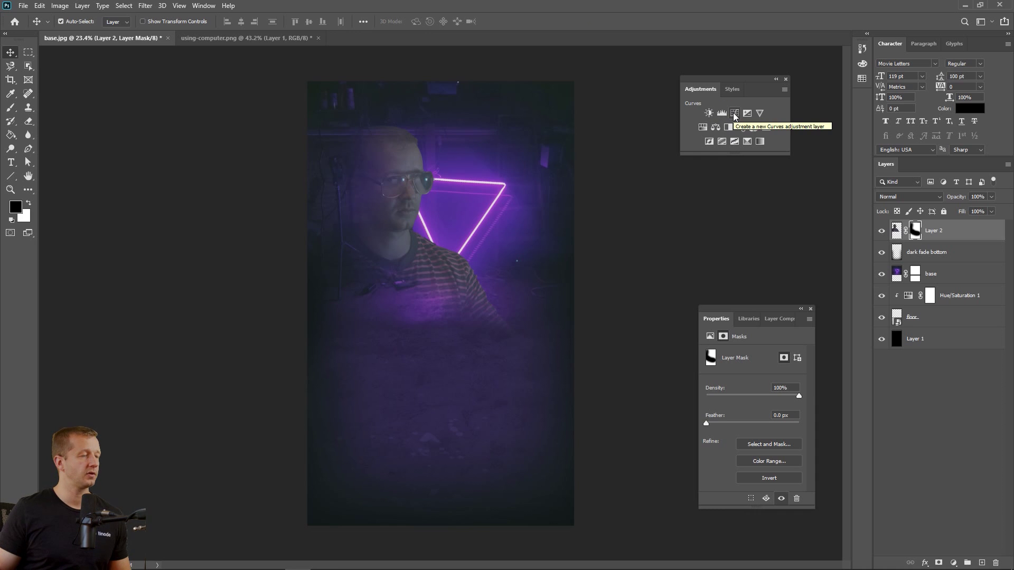
left_click(702, 128)
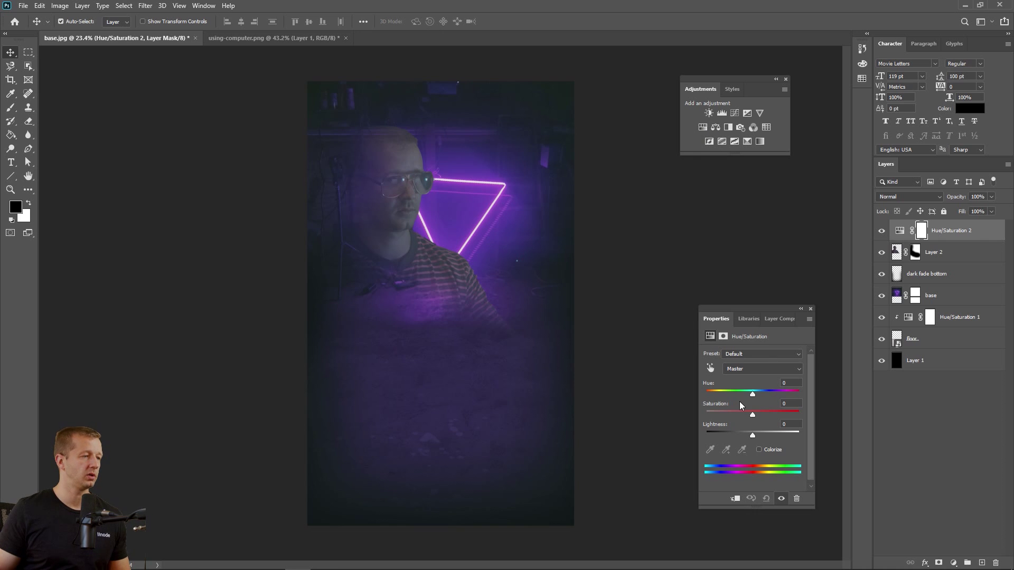
left_click_drag(758, 414, 761, 414)
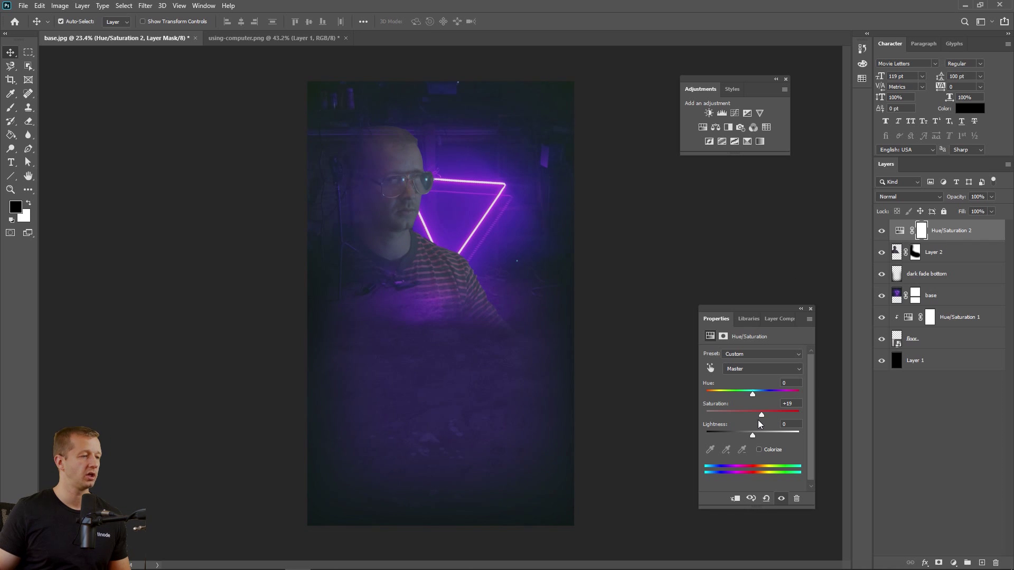
left_click(734, 499)
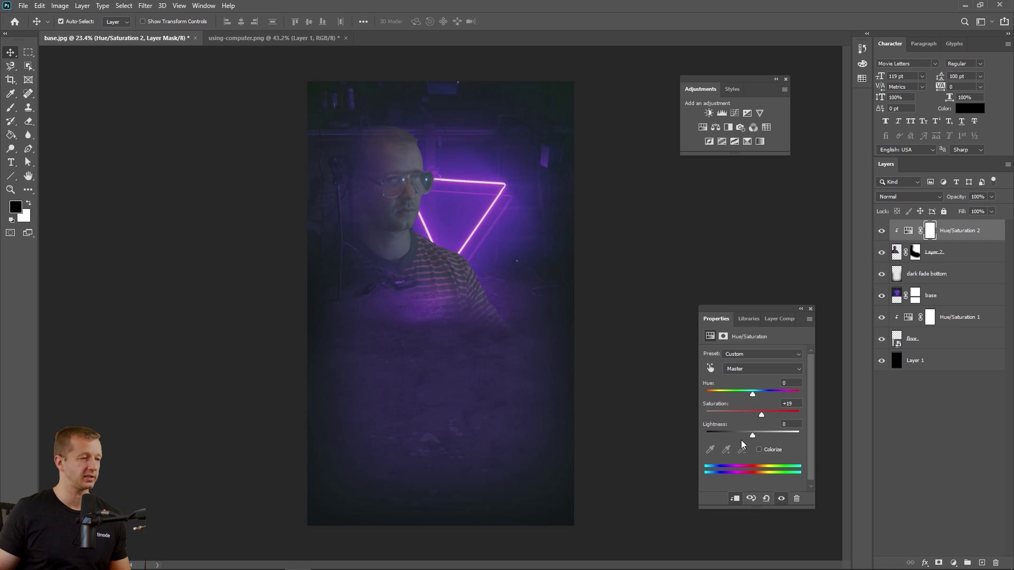
- Try a saturation of +15 and a hue of +2 on the man's Hue/Saturation adjustment
scroll(422, 268, "up", 3)
left_click_drag(455, 207, 444, 256)
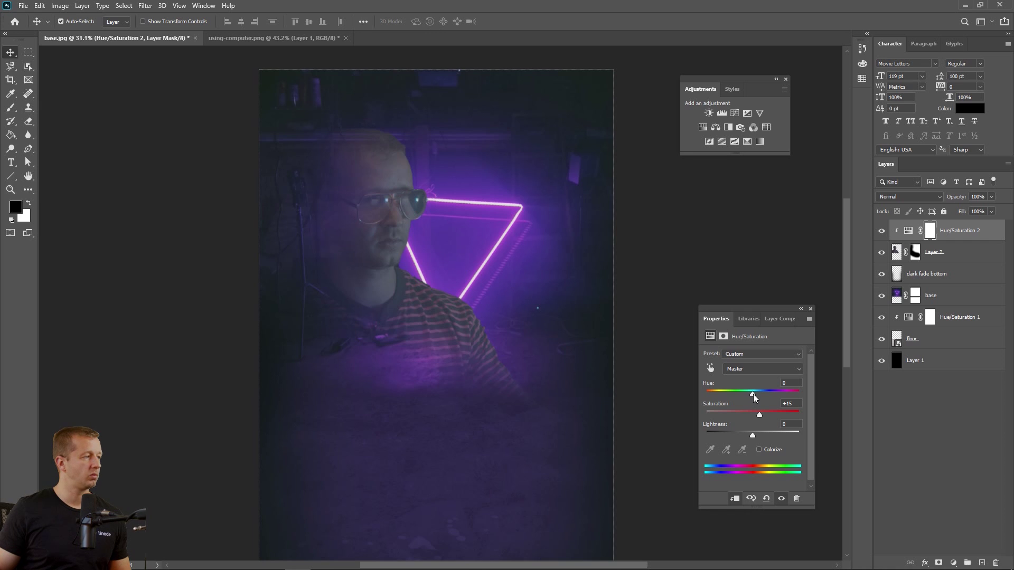
mouse_move(753, 394)
left_mouse_down()
mouse_move(803, 392)
mouse_move(711, 398)
mouse_move(753, 395)
left_mouse_up()
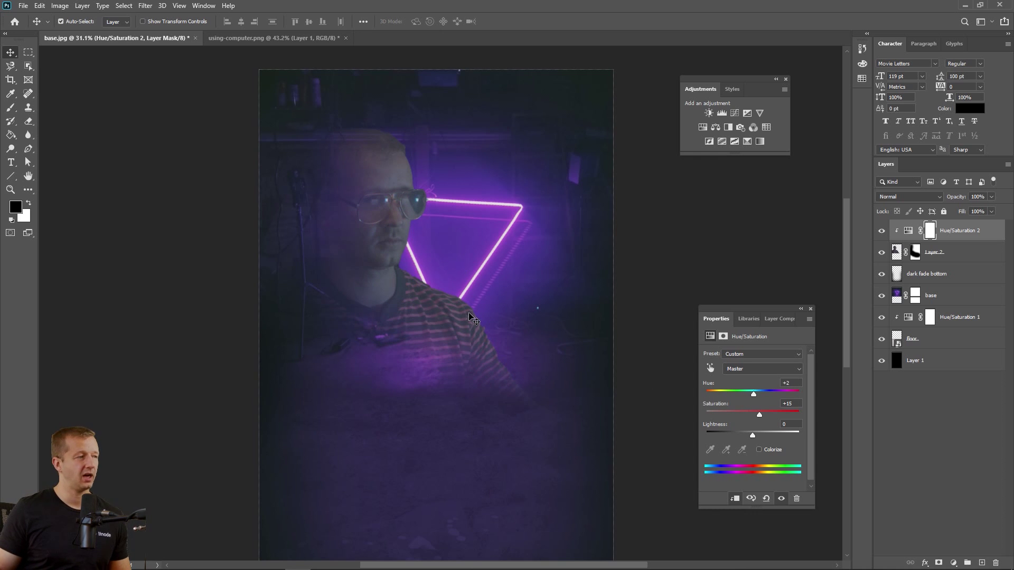
- Colorize the man through the Hue/Saturation adjustment with hue 288 and saturation 28
left_click(765, 449)
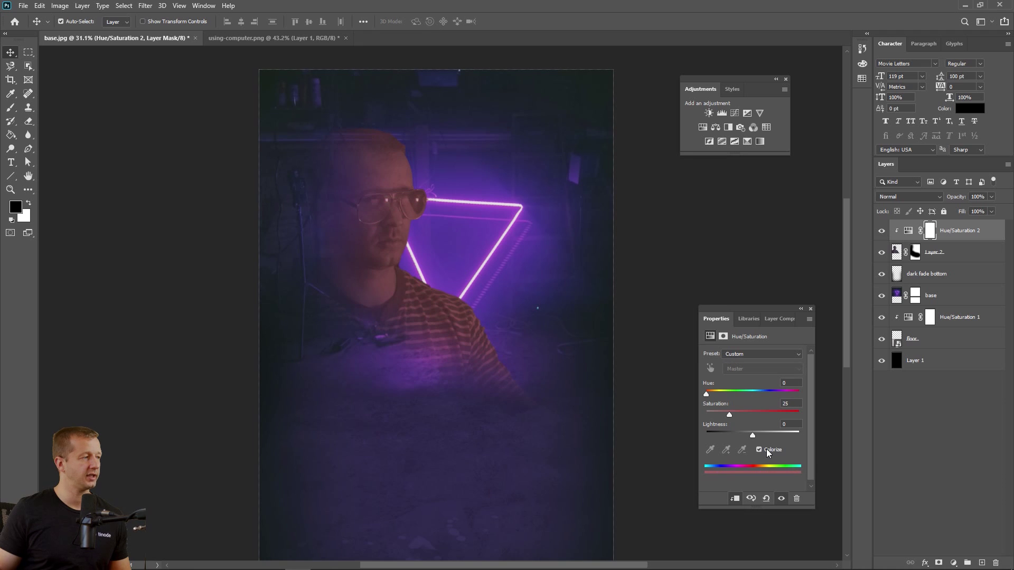
left_click_drag(711, 394, 776, 394)
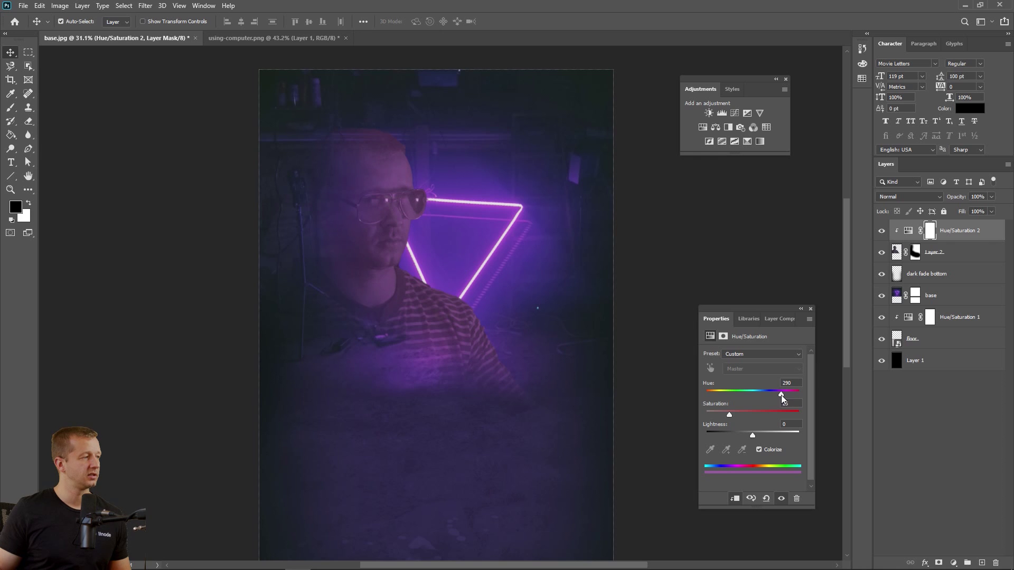
left_click_drag(780, 395, 781, 396)
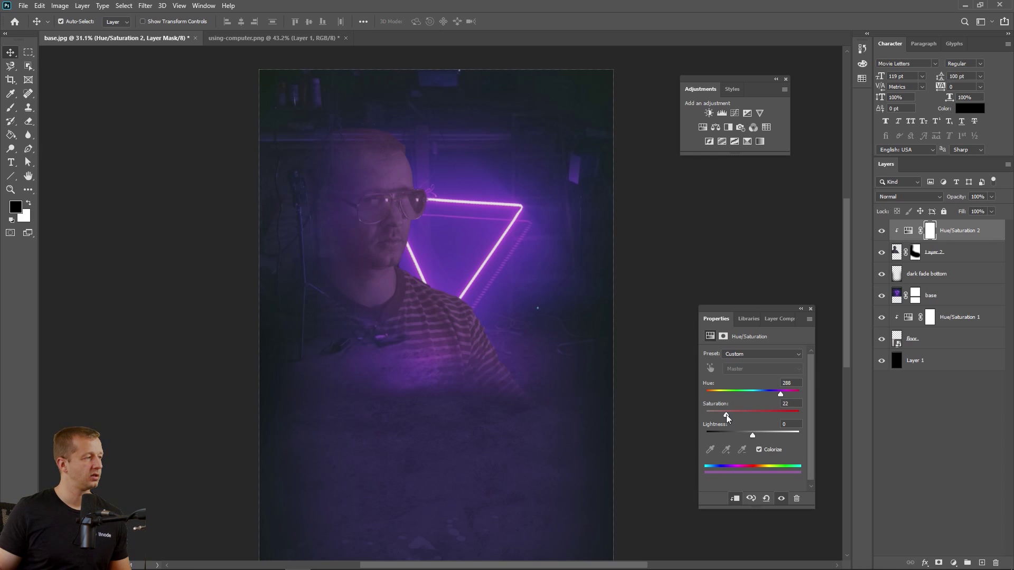
left_click_drag(740, 414, 736, 414)
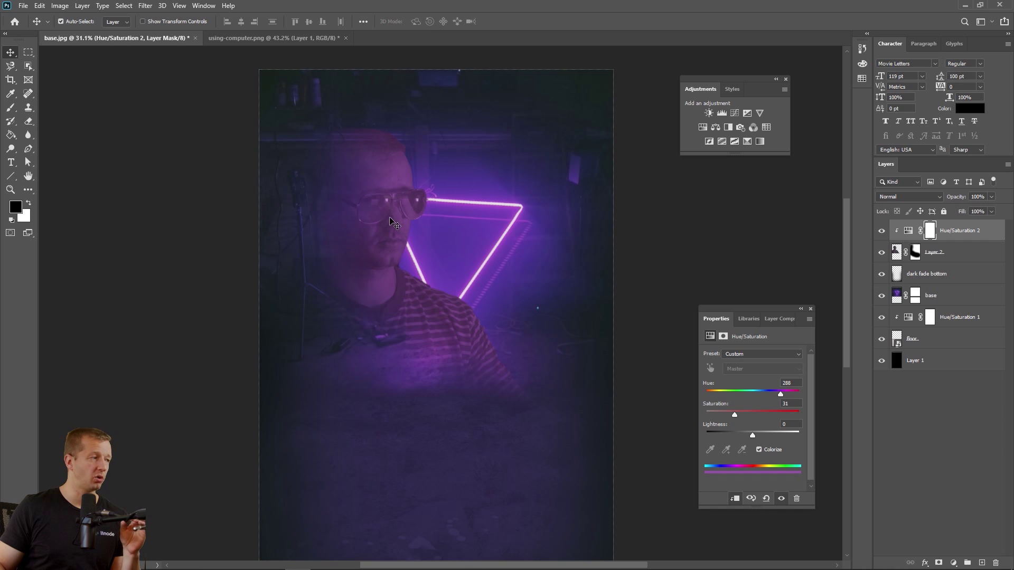
left_click_drag(741, 415, 733, 415)
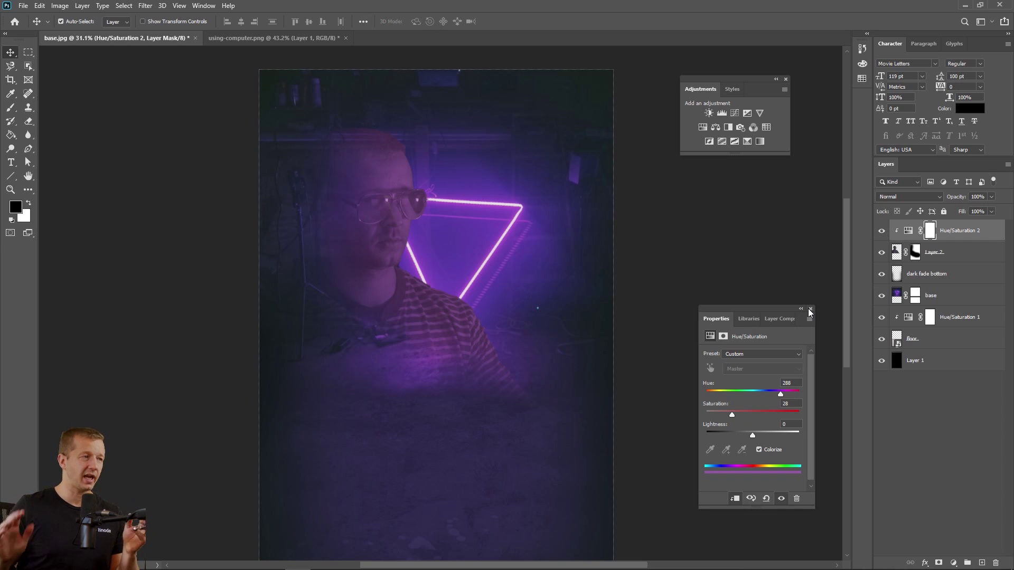
- Add a Curves adjustment layer clipped to the man and slightly darken his tones with a lower curve point at input 83
left_click(733, 113)
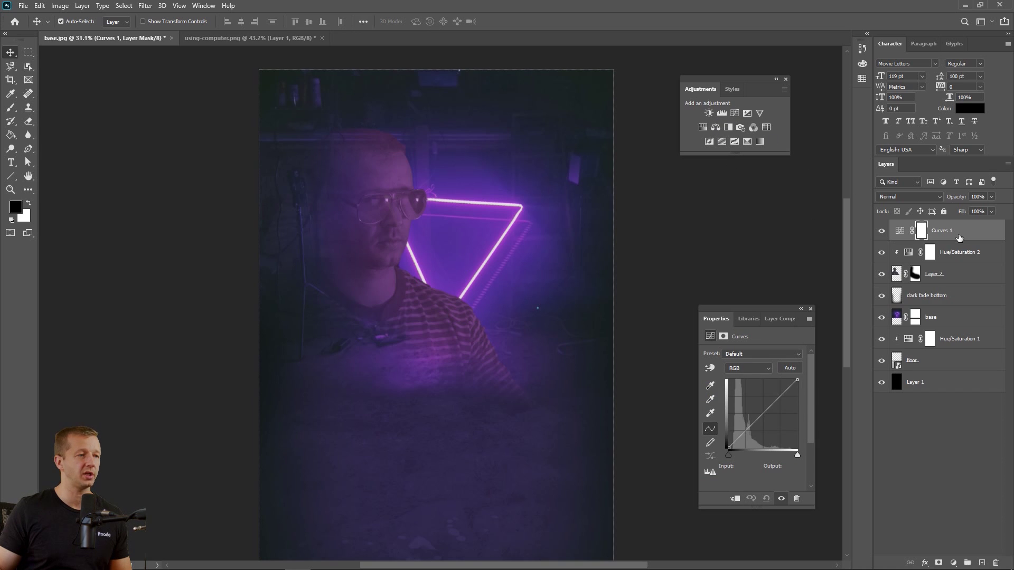
left_click(734, 499)
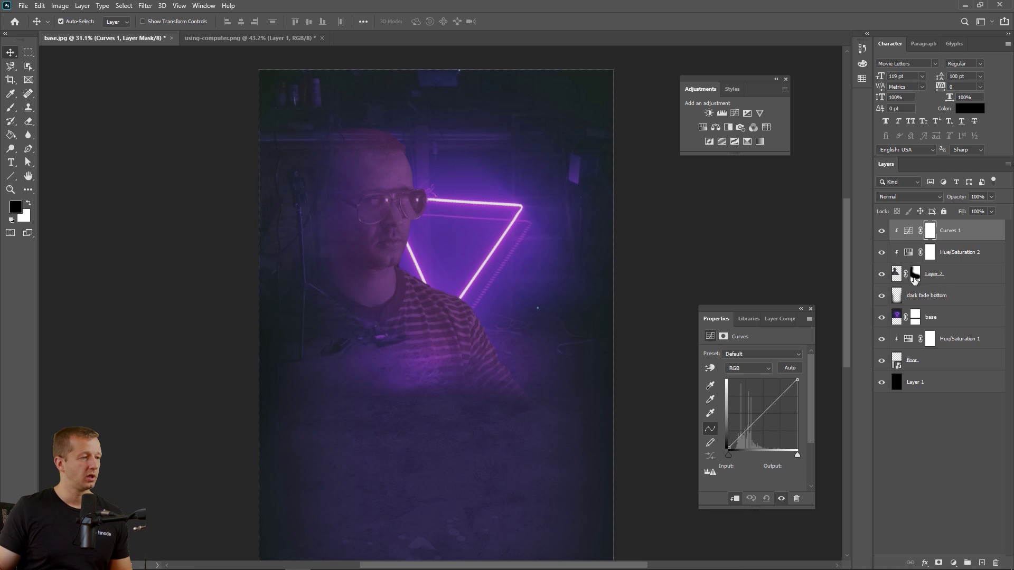
left_click(779, 401)
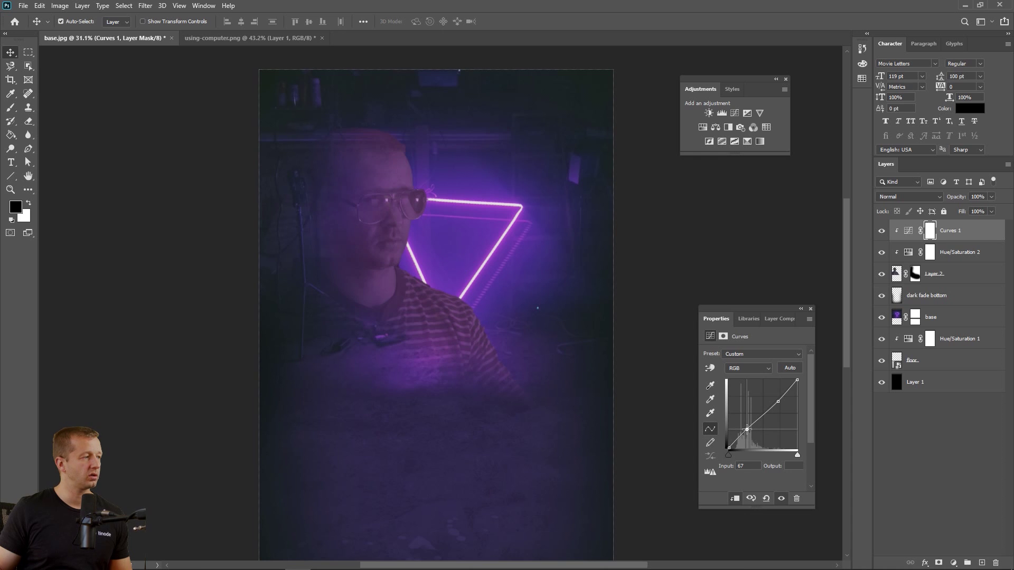
left_click_drag(748, 429, 751, 429)
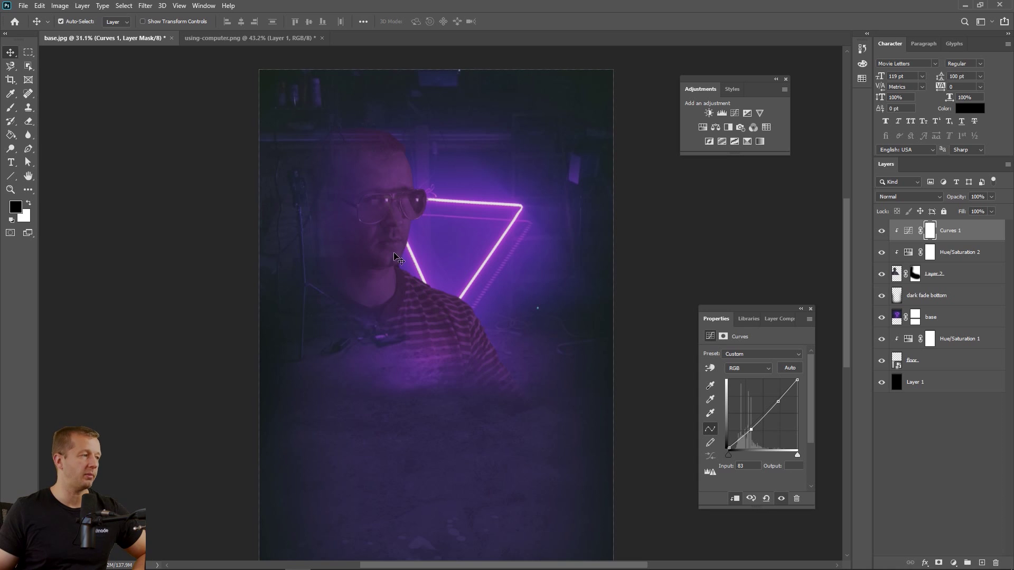
left_click(811, 309)
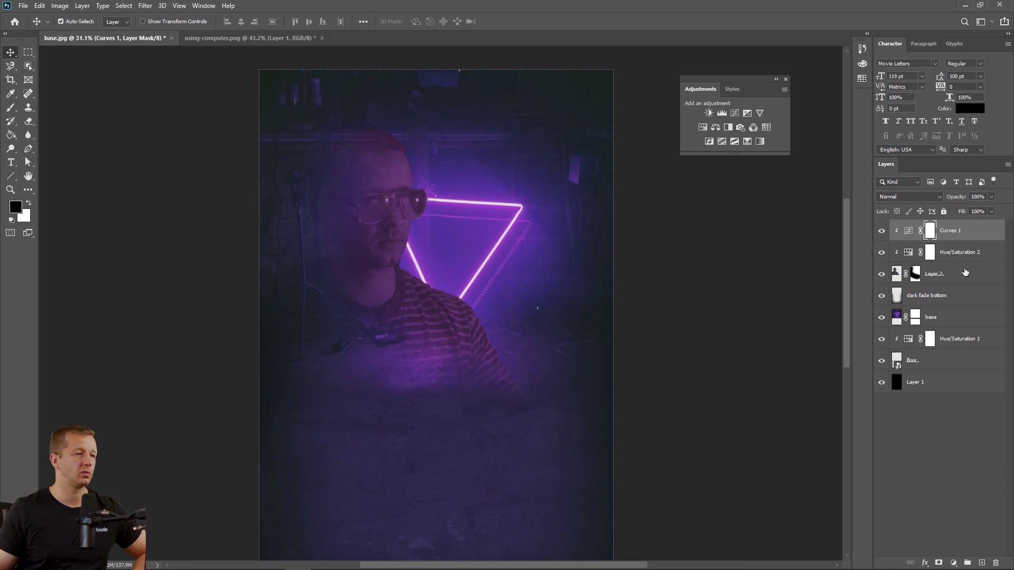
- Create a new layer directly above Layer 2 with a clipping mask, and ready the Brush tool with pink as the foreground color
left_click(977, 277)
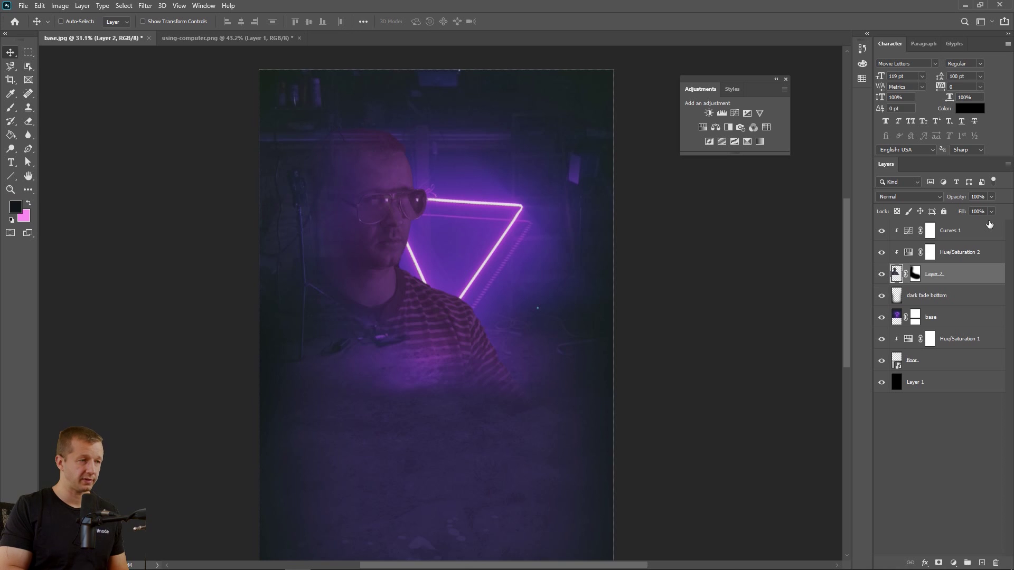
key("ctrl+shift+n")
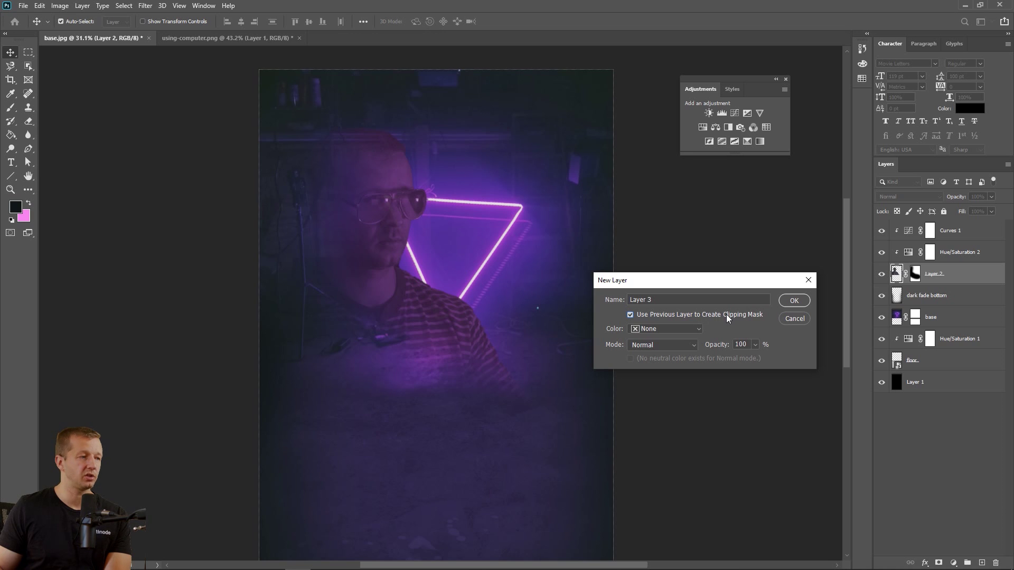
left_click(793, 301)
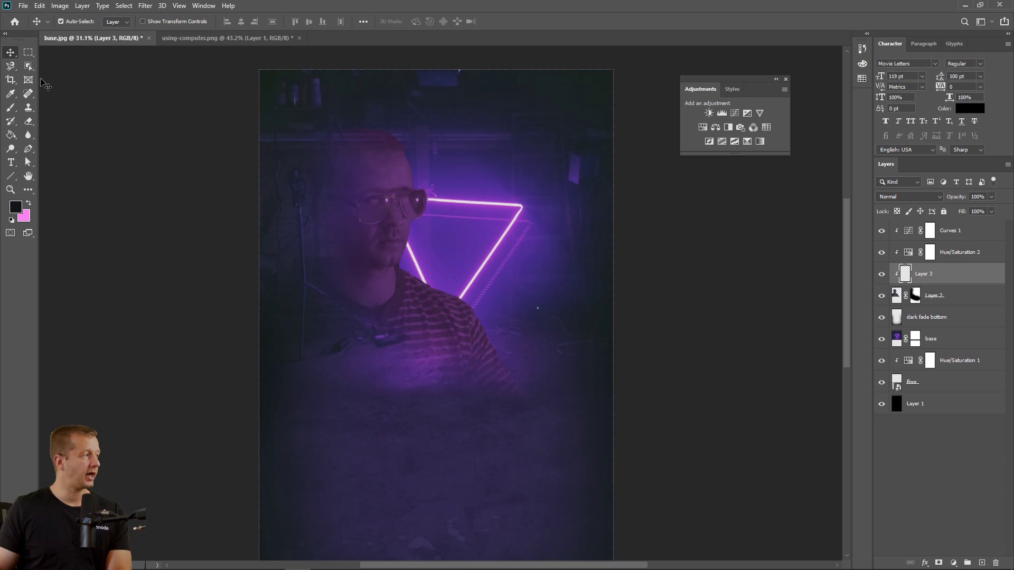
left_click(11, 109)
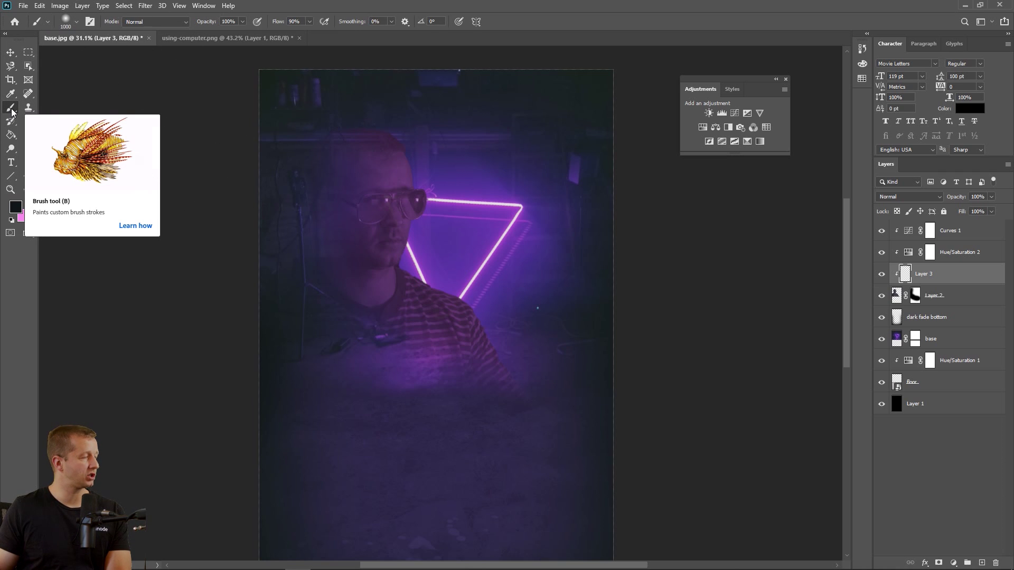
left_click(30, 204)
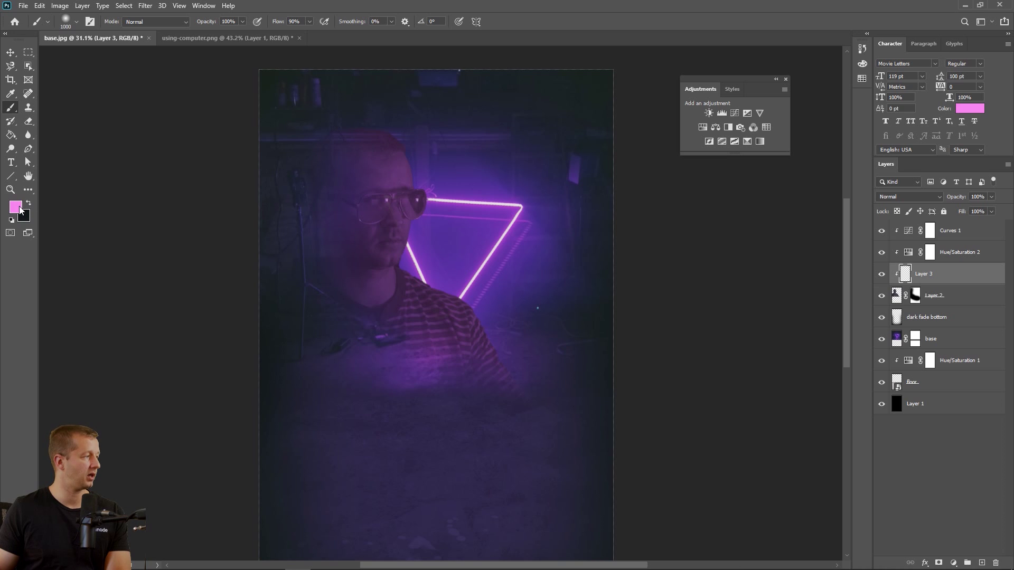
- Try painting pink light on the man's face and shoulder on the clipped layer with the 1000 px brush, and undo both strokes
left_click(551, 171)
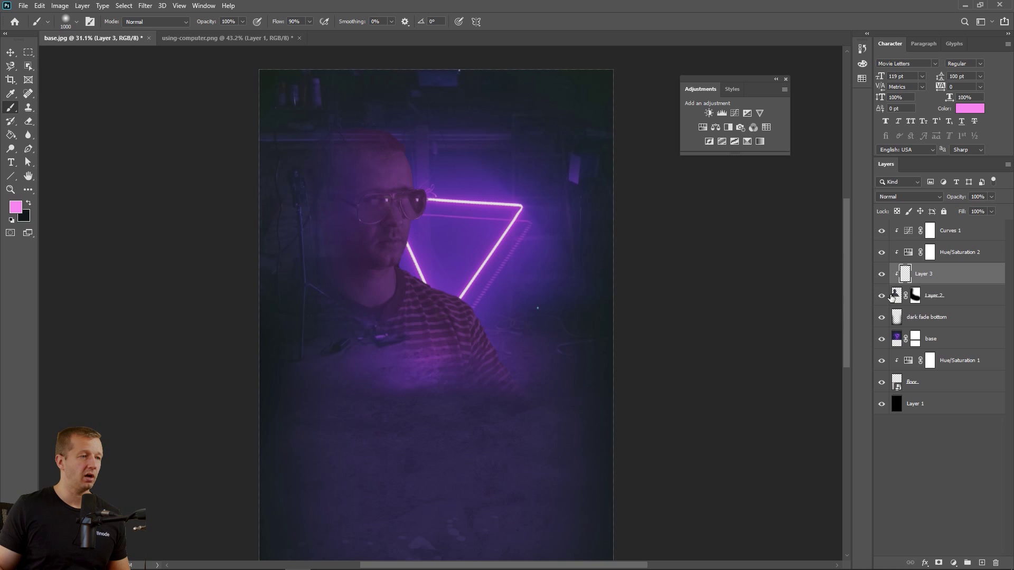
mouse_move(362, 136)
left_mouse_down()
mouse_move(374, 267)
mouse_move(475, 366)
left_mouse_up()
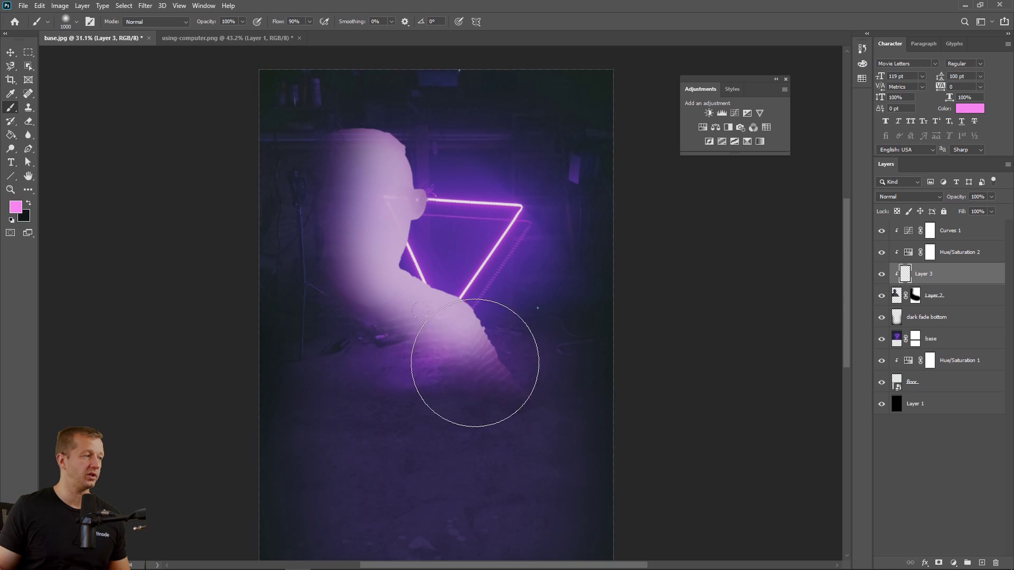
key("ctrl+z")
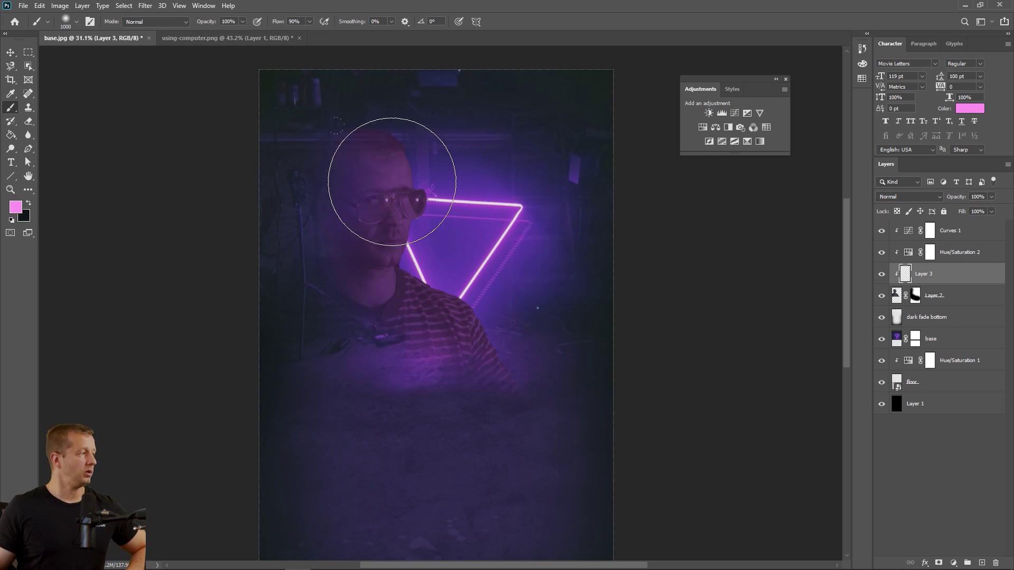
mouse_move(419, 113)
left_mouse_down()
mouse_move(459, 158)
mouse_move(461, 237)
mouse_move(485, 251)
mouse_move(535, 319)
mouse_move(585, 420)
mouse_move(616, 451)
left_mouse_up()
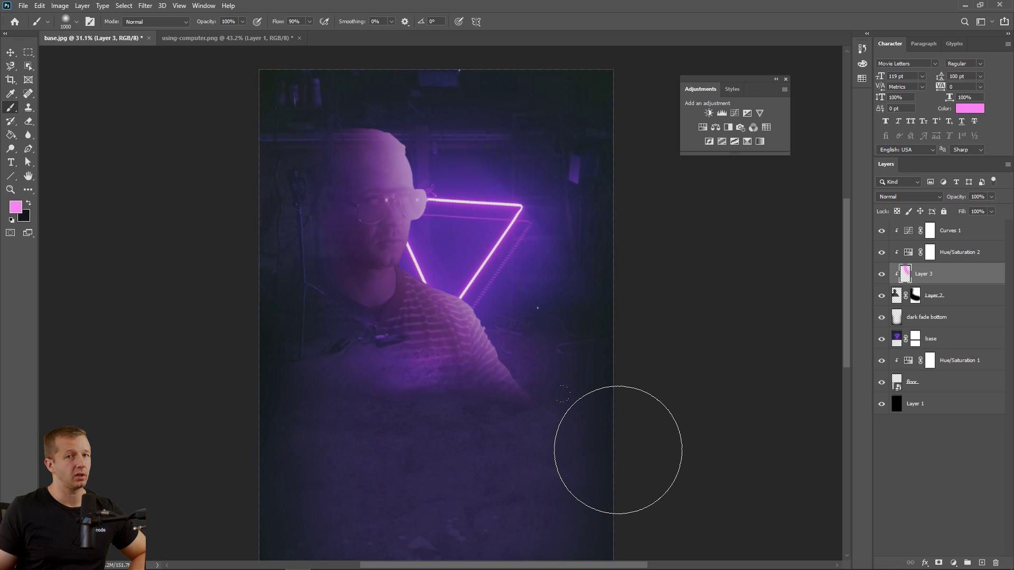
key("ctrl+z")
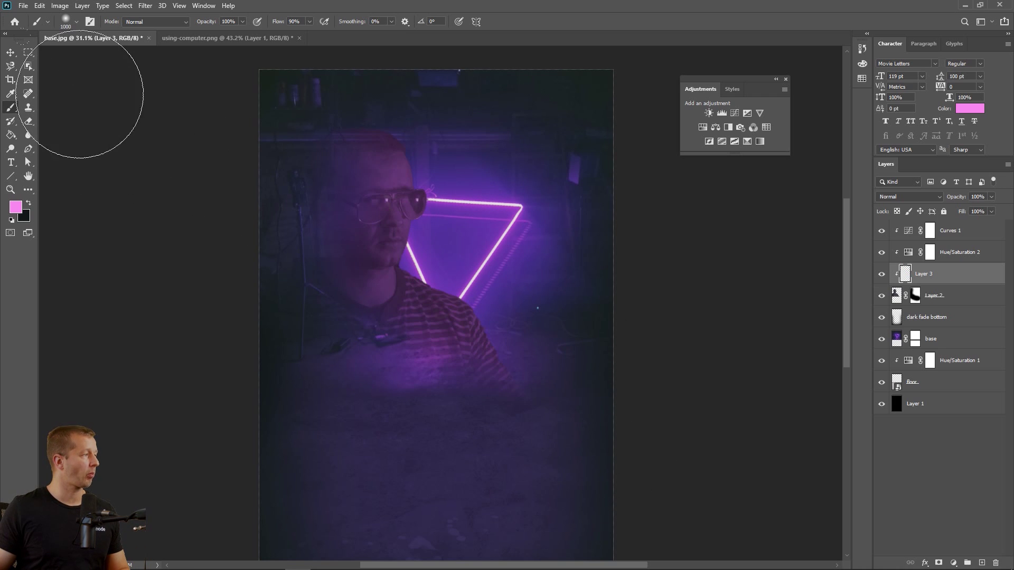
- Open the brush's size and hardness settings
left_click(77, 21)
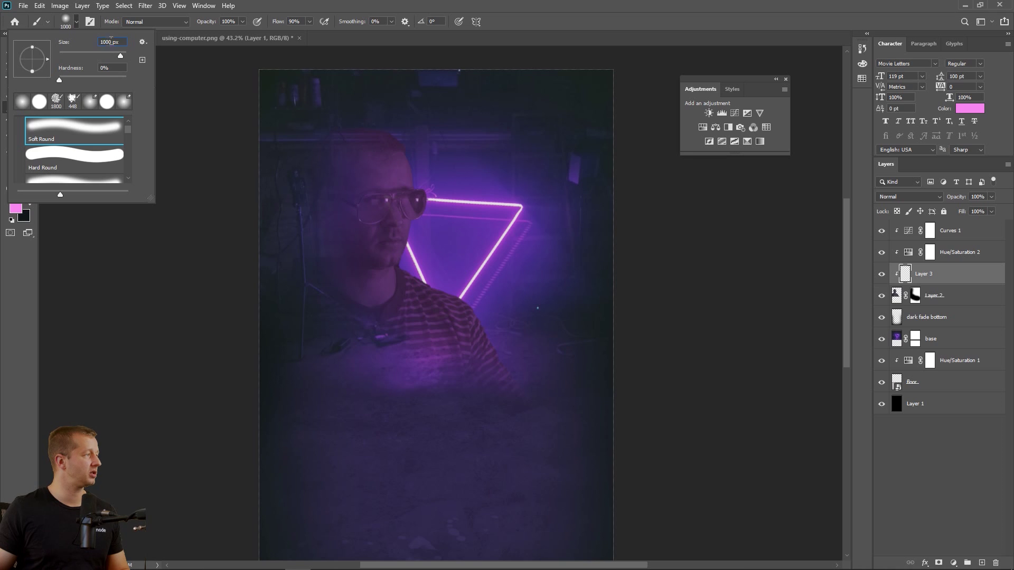
- Paint the man's lit side on Layer 3 with a 750 px soft white brush and set the layer's blend mode to Overlay
type("750")
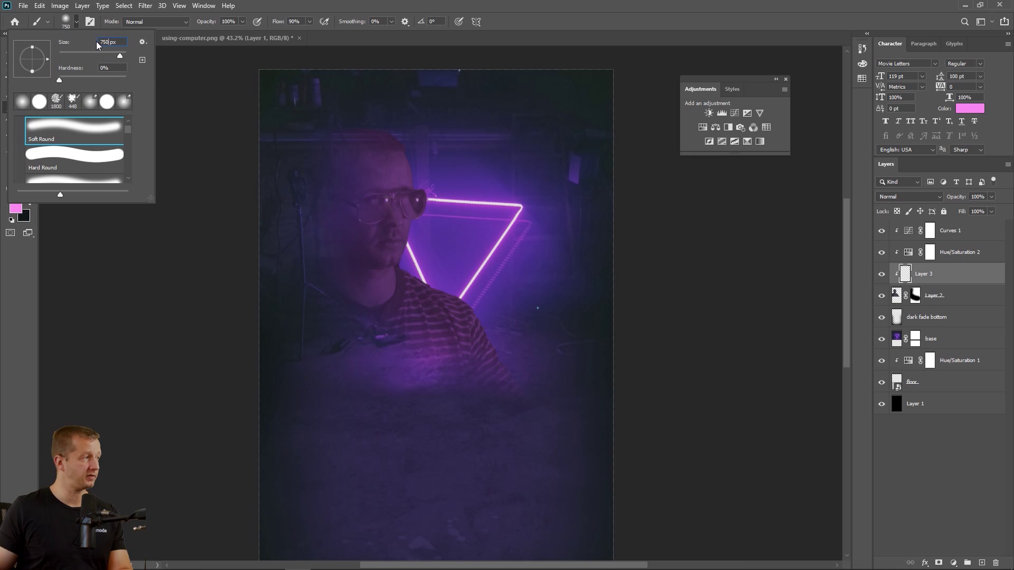
key("Return")
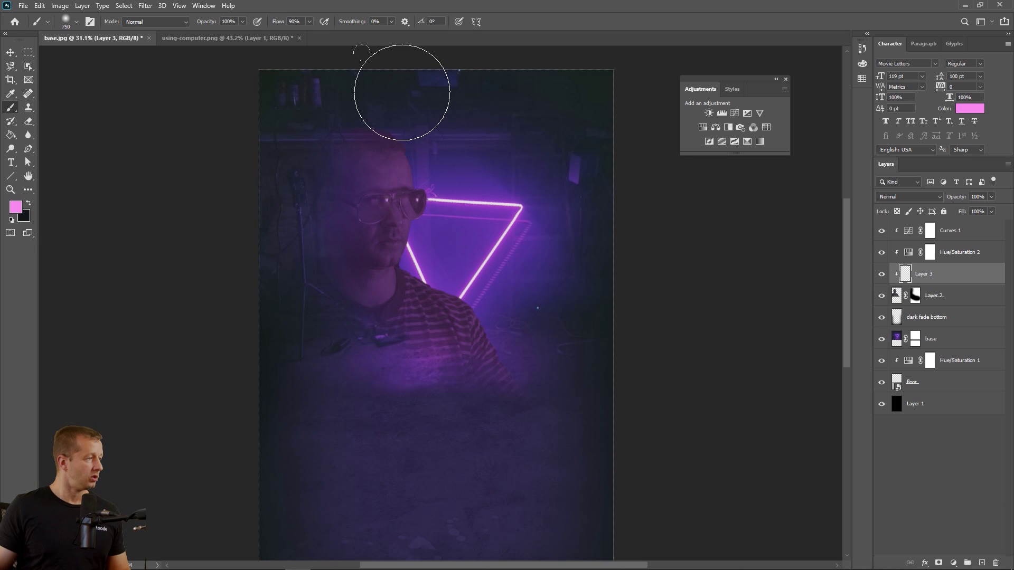
left_click(16, 207)
left_click_drag(215, 220, 201, 210)
left_click(467, 210)
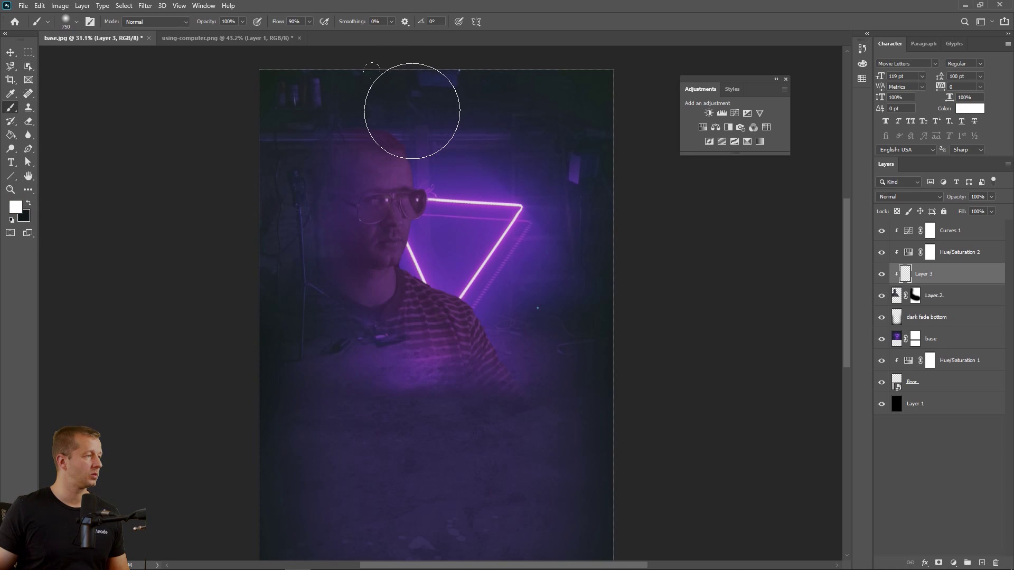
mouse_move(412, 108)
left_mouse_down()
mouse_move(450, 180)
mouse_move(451, 252)
mouse_move(438, 253)
mouse_move(511, 304)
mouse_move(551, 365)
mouse_move(601, 408)
left_mouse_up()
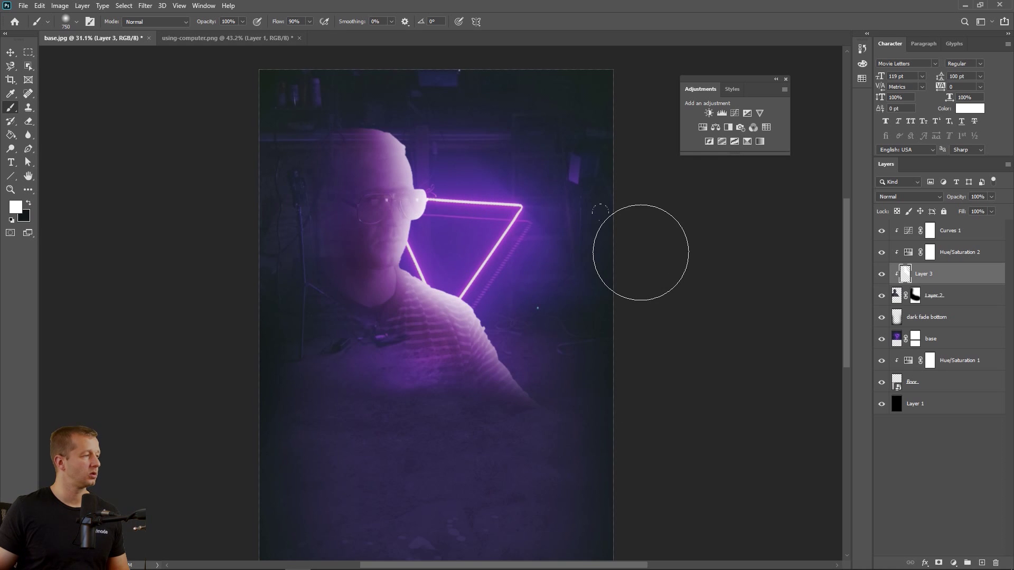
left_click(909, 198)
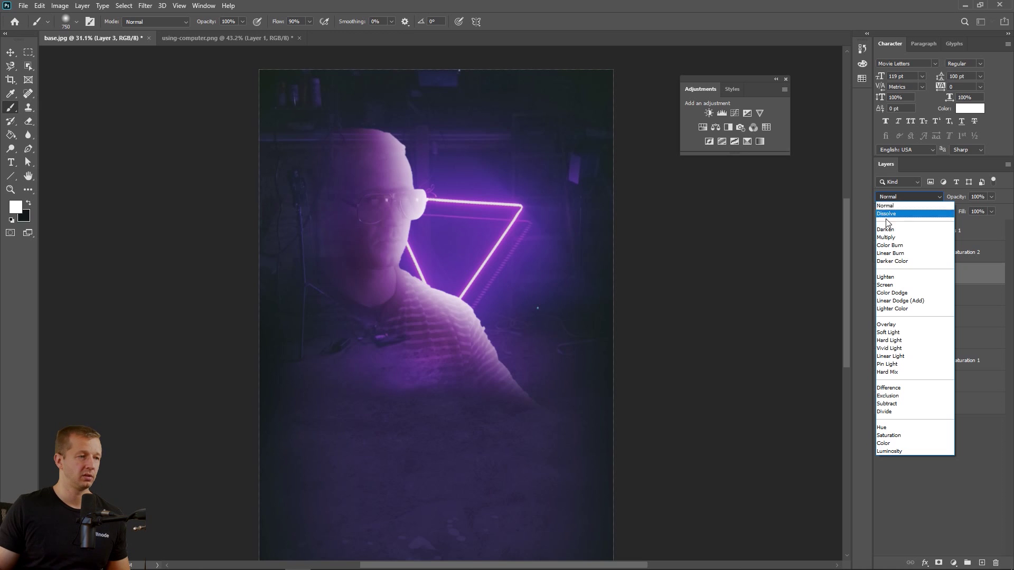
left_click(887, 325)
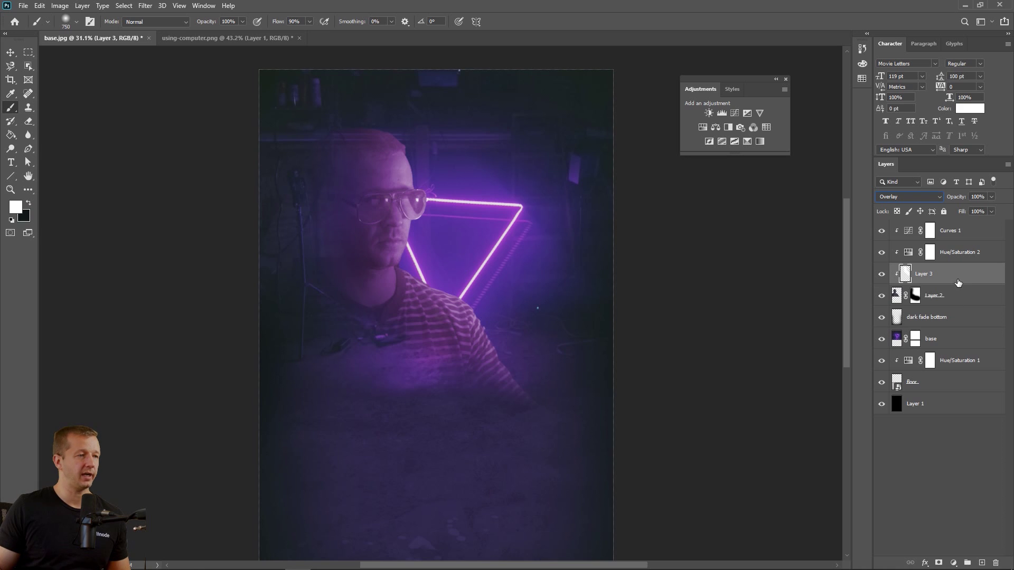
- Compare Layer 3 in Normal and the blend modes through Linear Dodge (Add), ending on Overlay
left_click(908, 197)
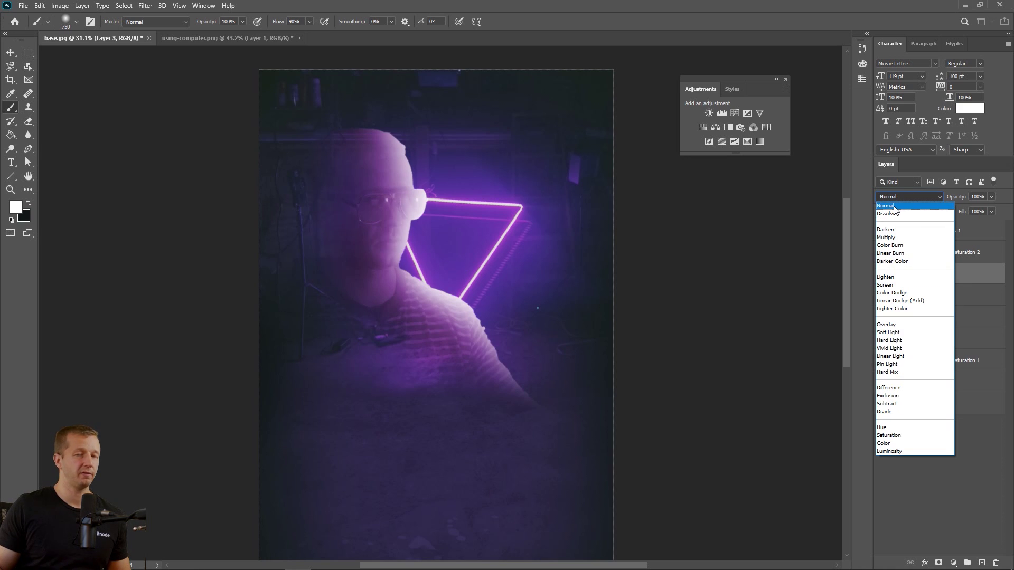
left_click(894, 207)
left_click(893, 201)
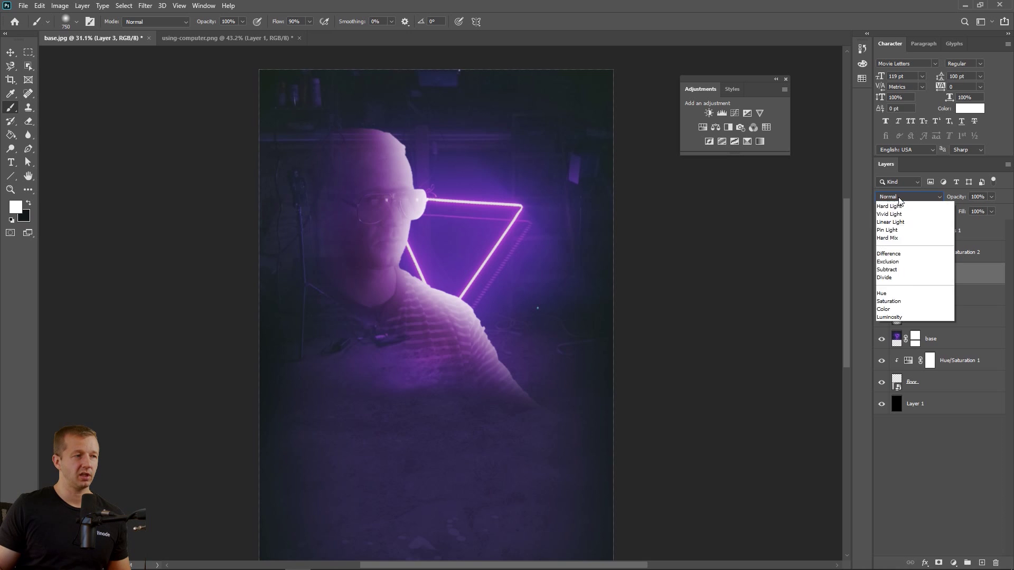
left_click(892, 207)
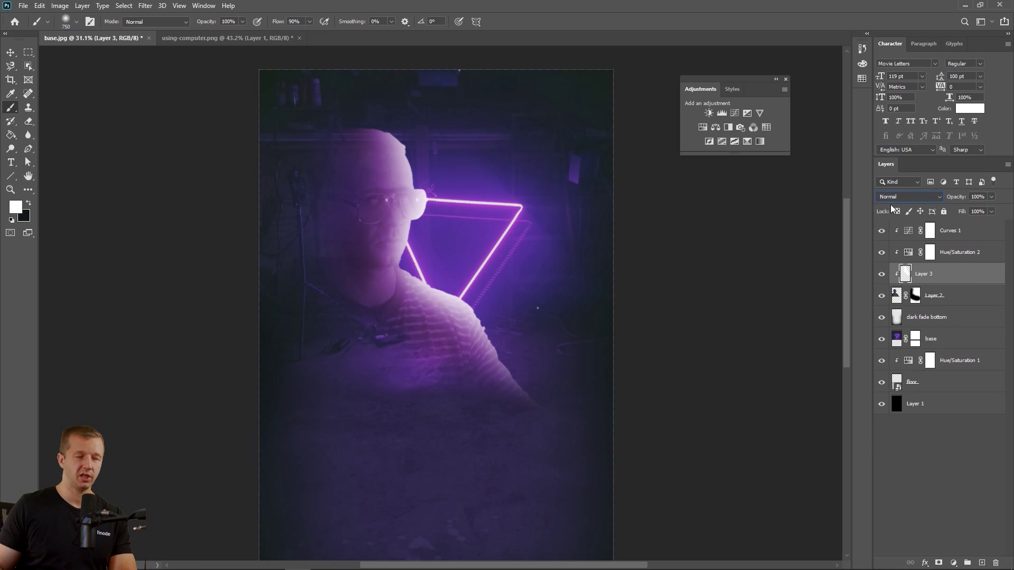
key("Down")
key("Down")
key("Down")
key("Down")
key("Down")
key("Down")
key("Down")
key("Down")
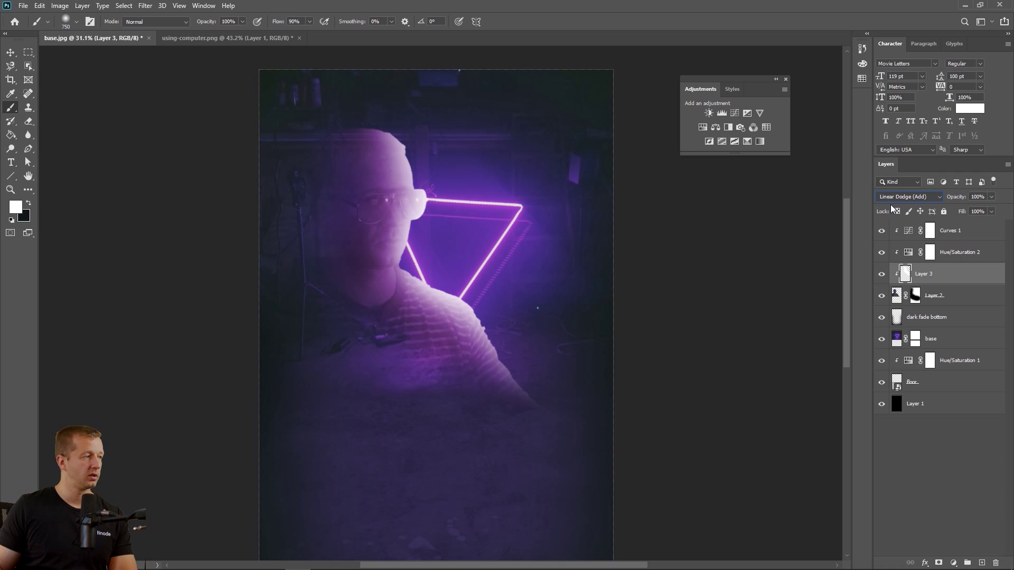
left_click(971, 300)
left_click(936, 279)
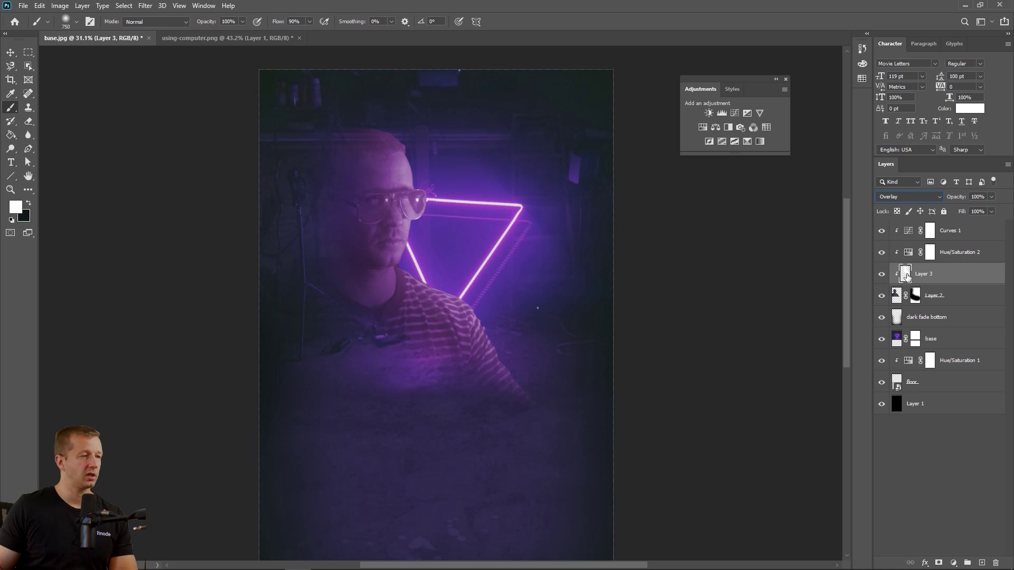
- Try a light purple Color Overlay layer style on Layer 3
left_click(59, 6)
mouse_move(117, 37)
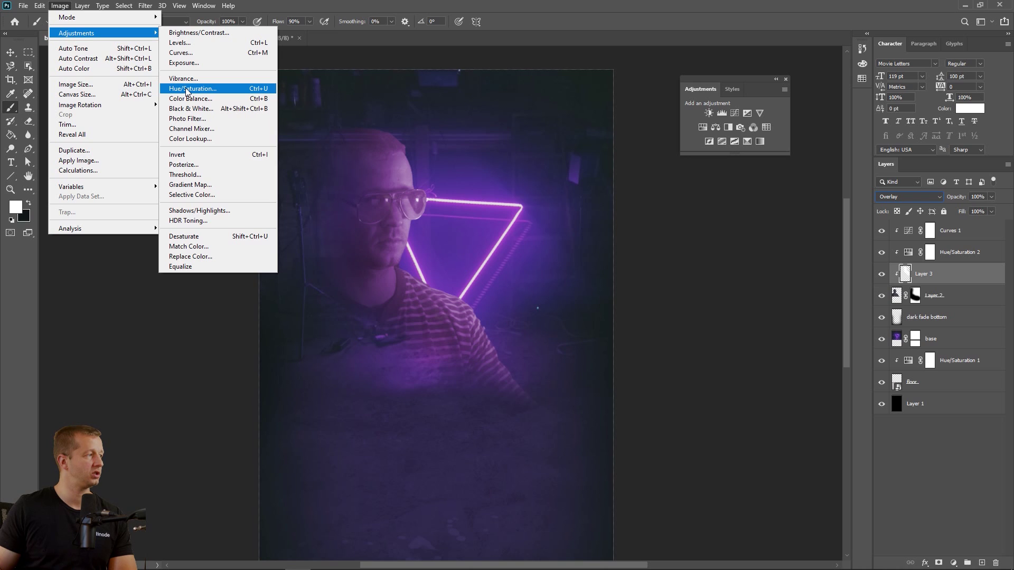
left_click(998, 274)
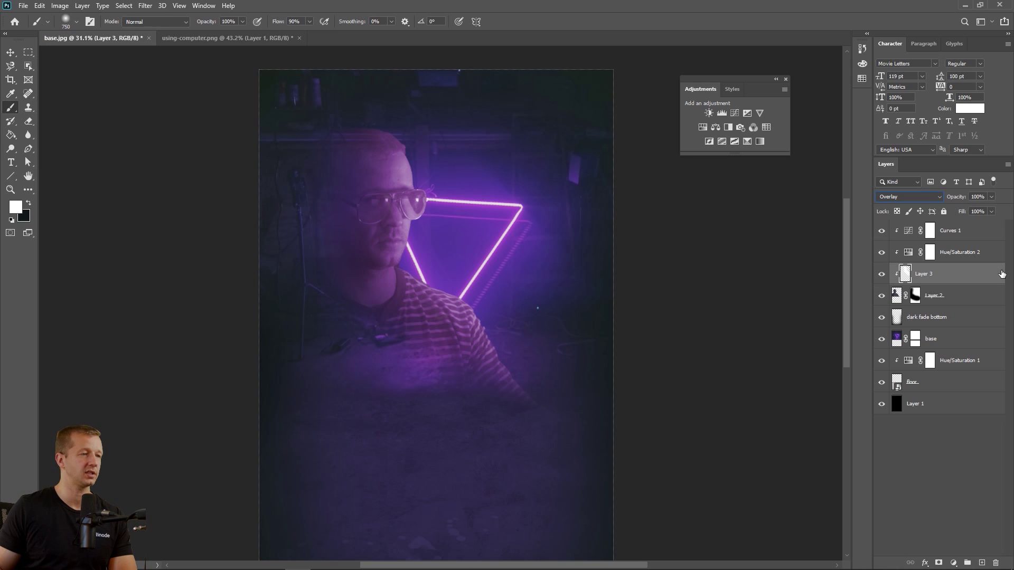
key("h")
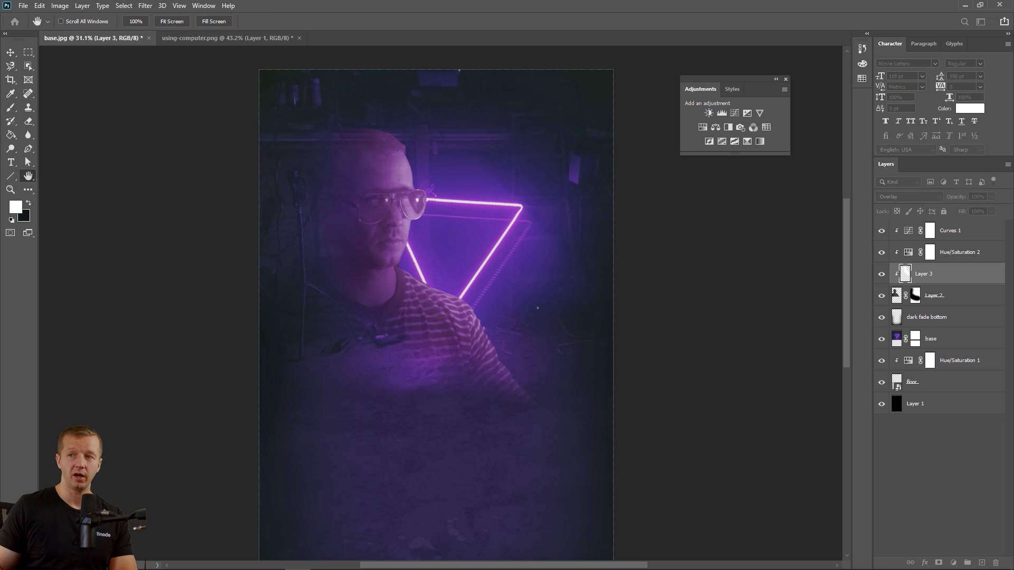
left_click_drag(1013, 417, 690, 281)
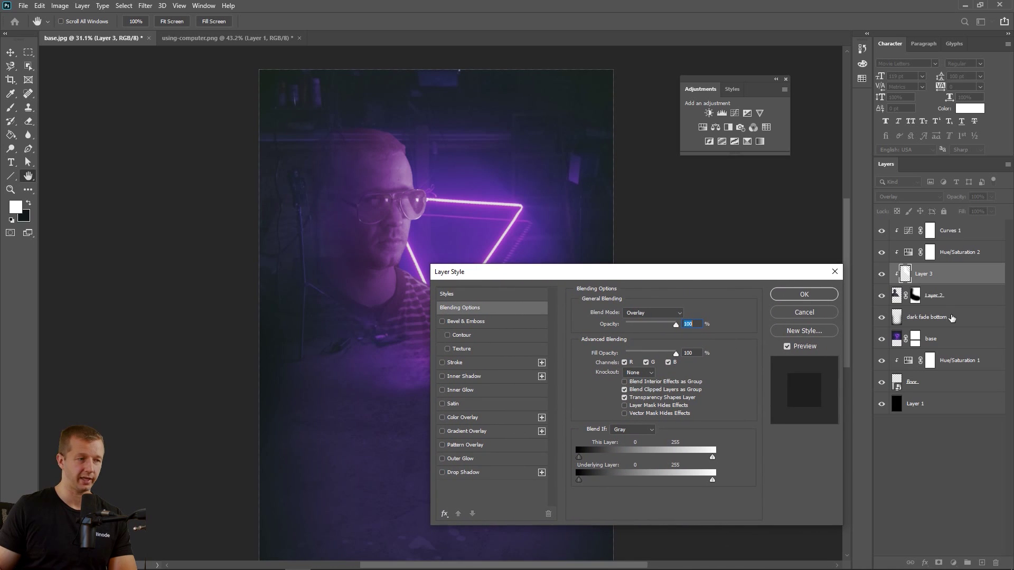
left_click(442, 418)
left_click(458, 418)
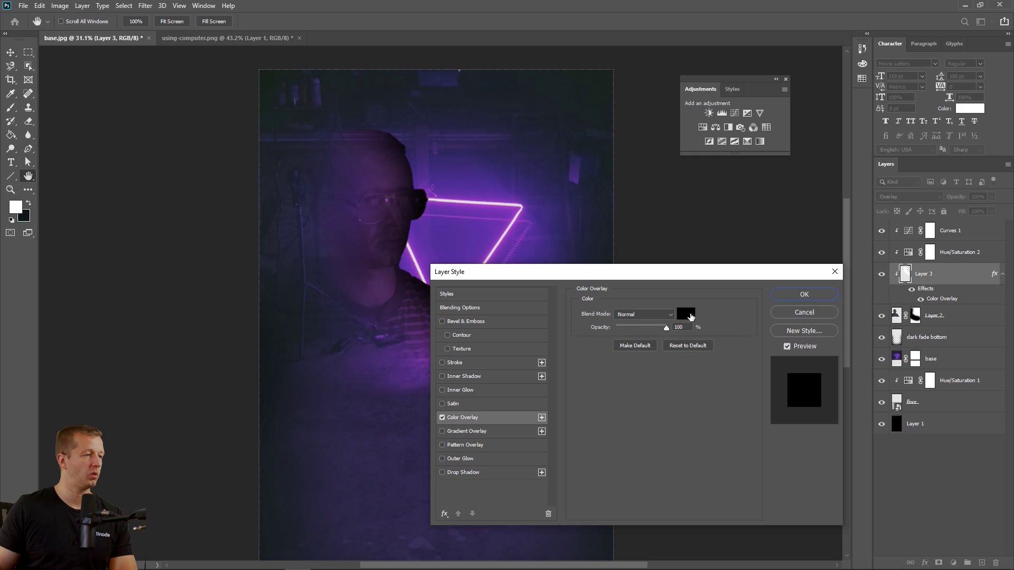
left_click(690, 317)
left_click_drag(328, 183, 682, 305)
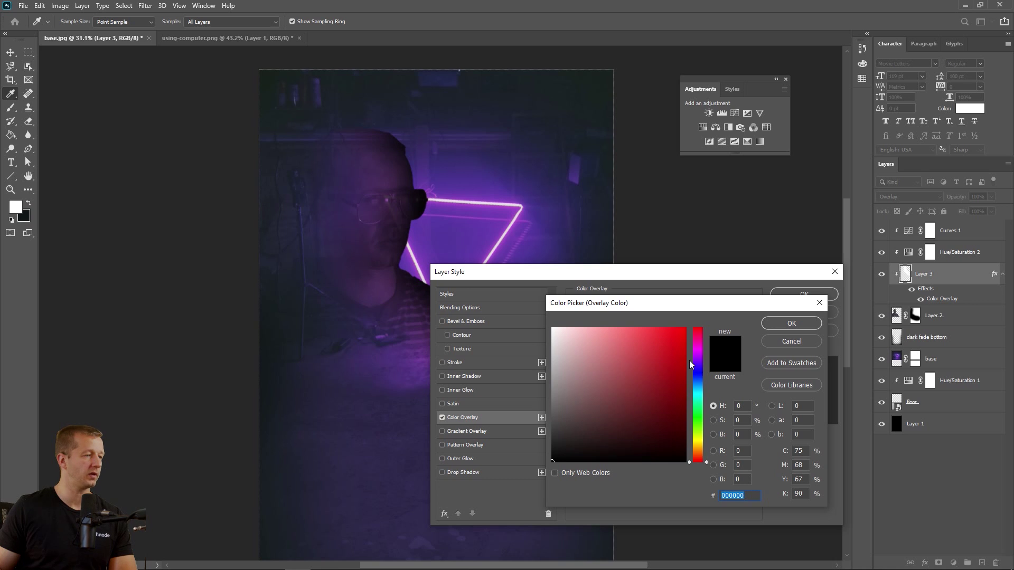
left_click_drag(666, 343, 612, 321)
left_click(799, 326)
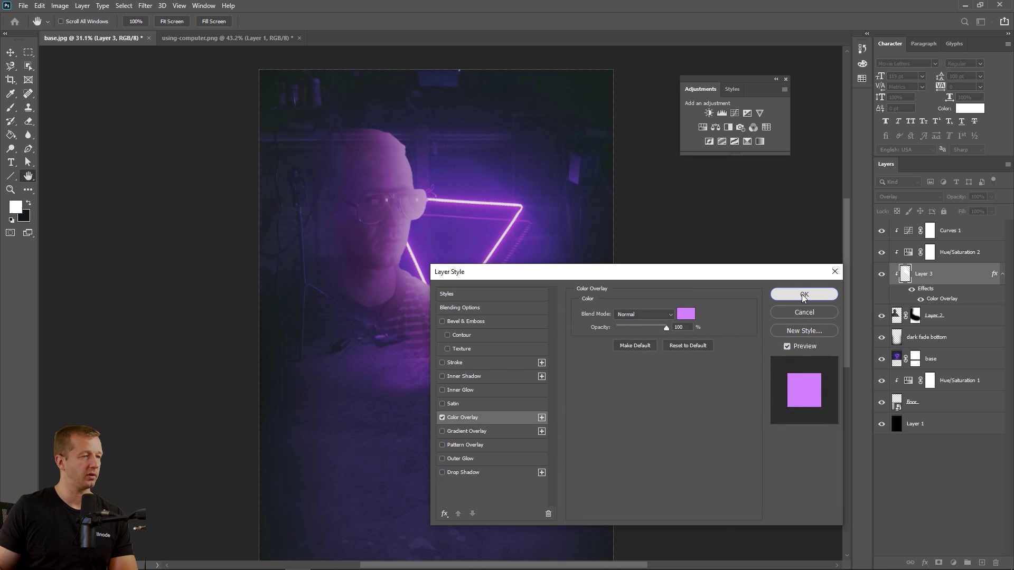
left_click(802, 294)
- Rasterize the layer style of Layer 3 and set the layer's blend mode to Overlay
right_click(934, 275)
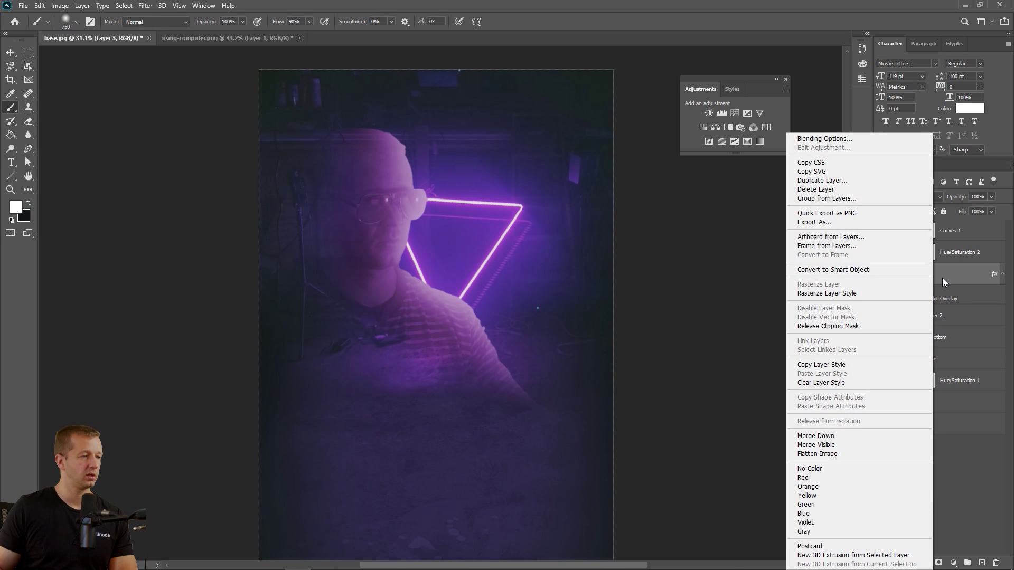
right_click(942, 278)
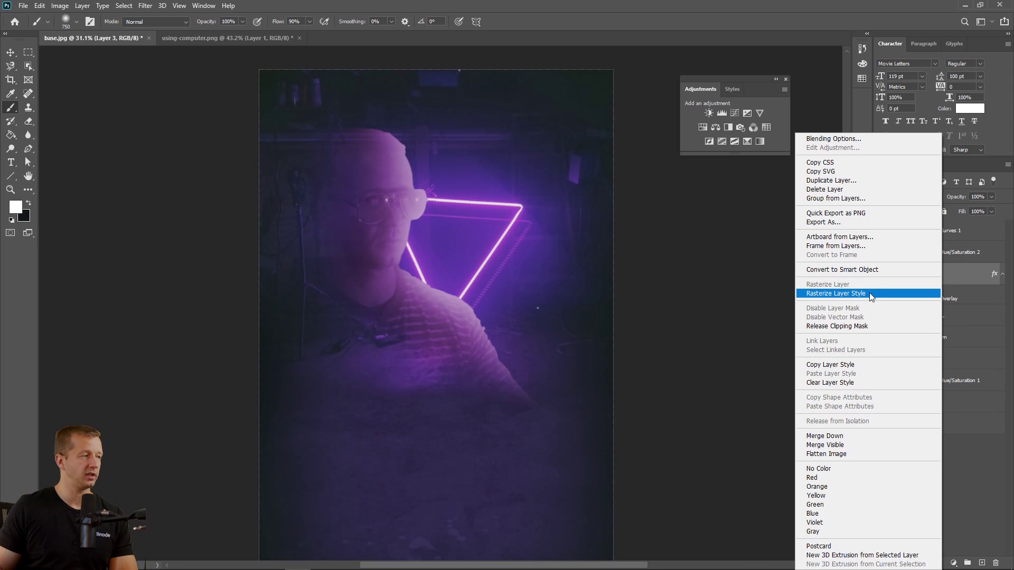
left_click(869, 293)
left_click(909, 196)
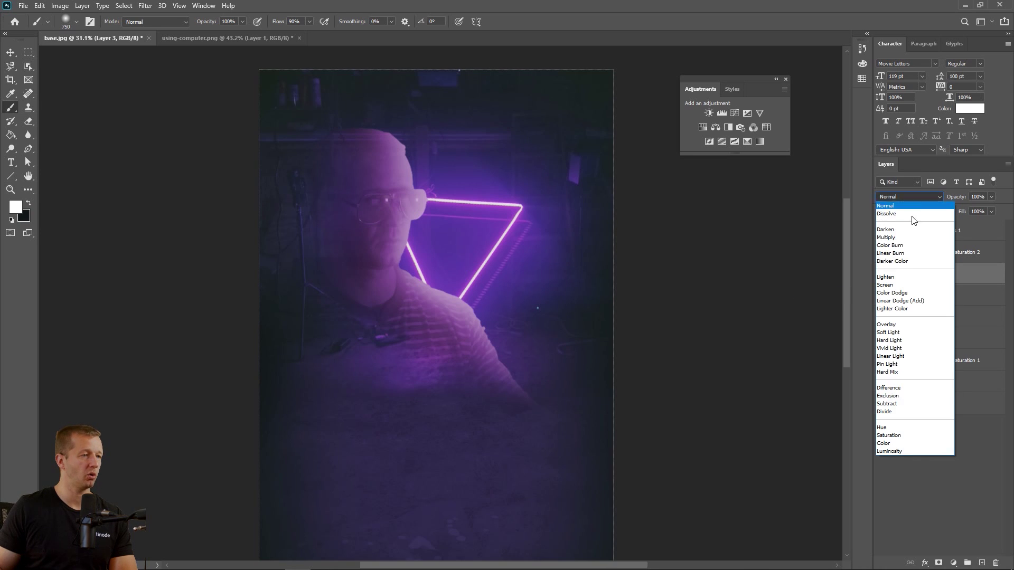
left_click(893, 328)
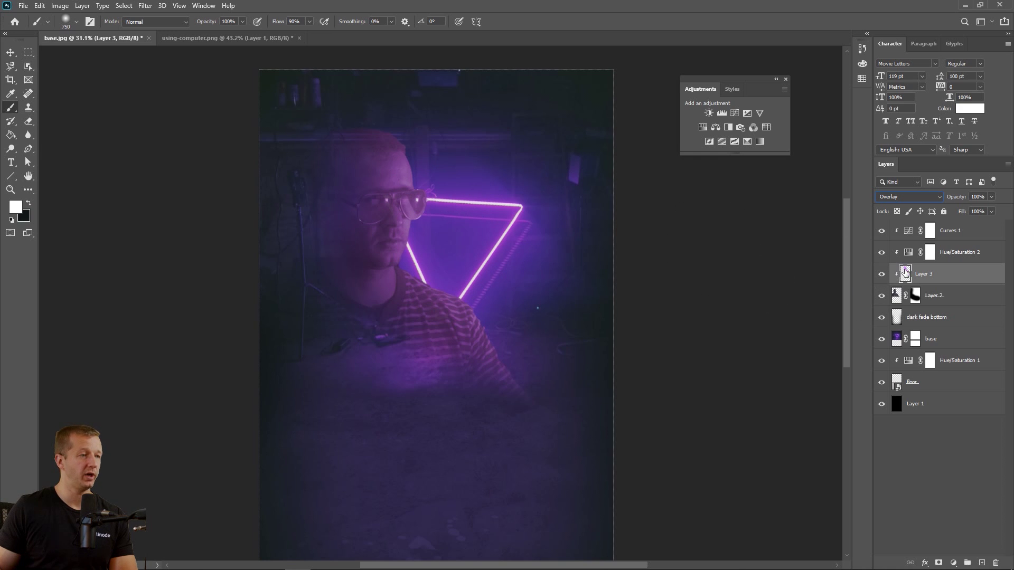
- Undo the rasterizing and the purple Color Overlay on Layer 3, back to the white paint in Overlay mode
key("ctrl+z")
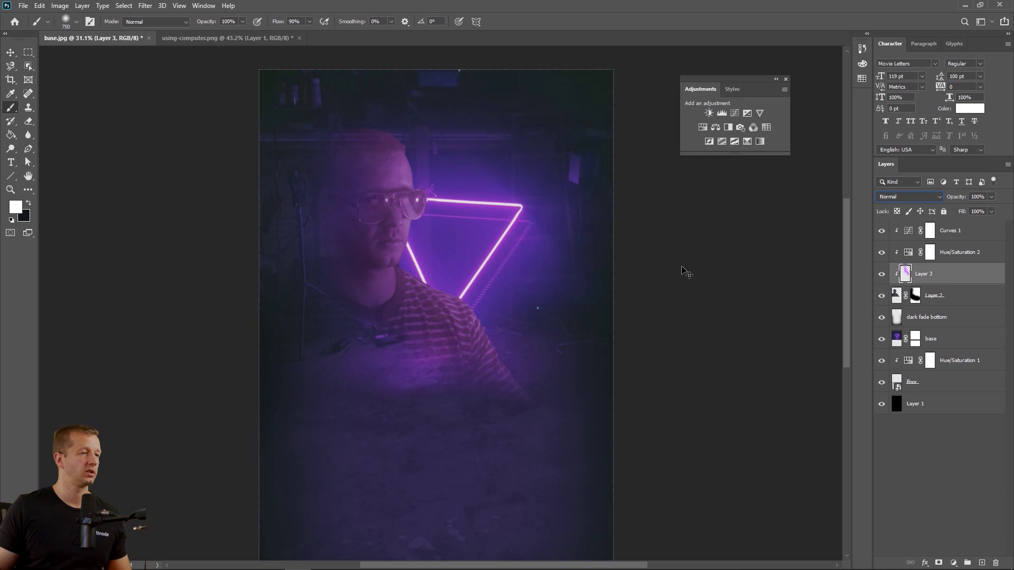
key("ctrl+shift+z")
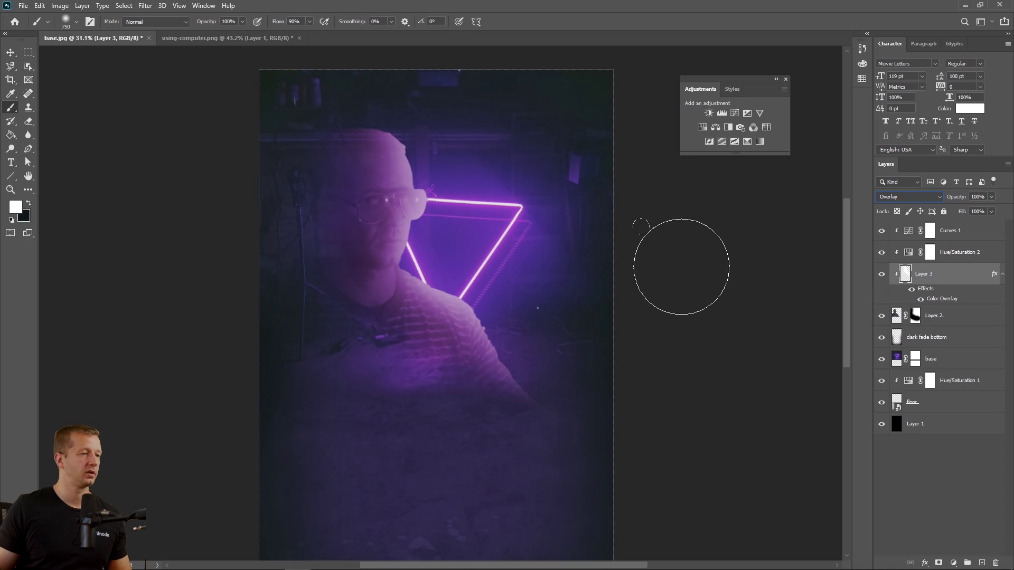
key("ctrl+z")
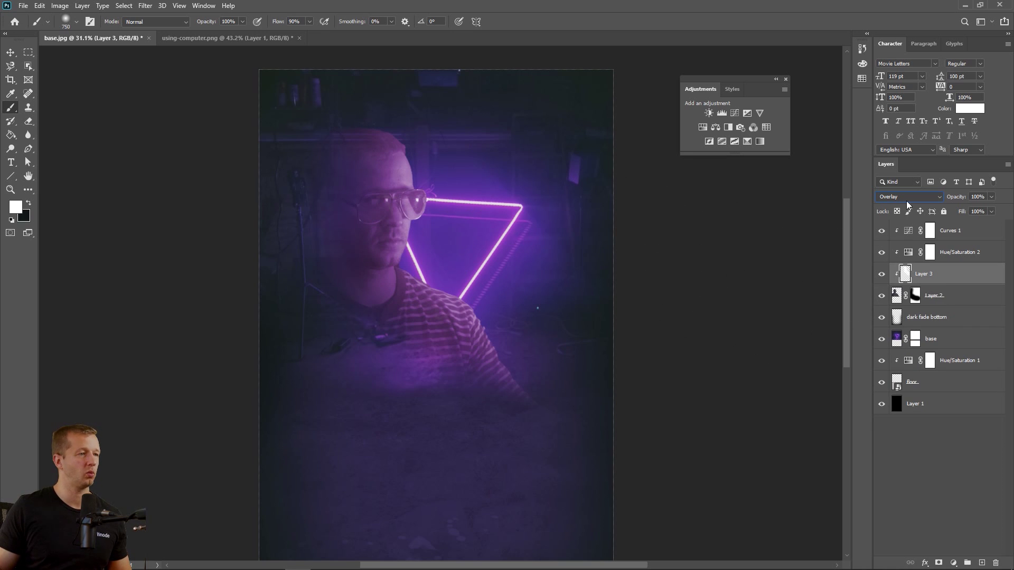
right_click(953, 275)
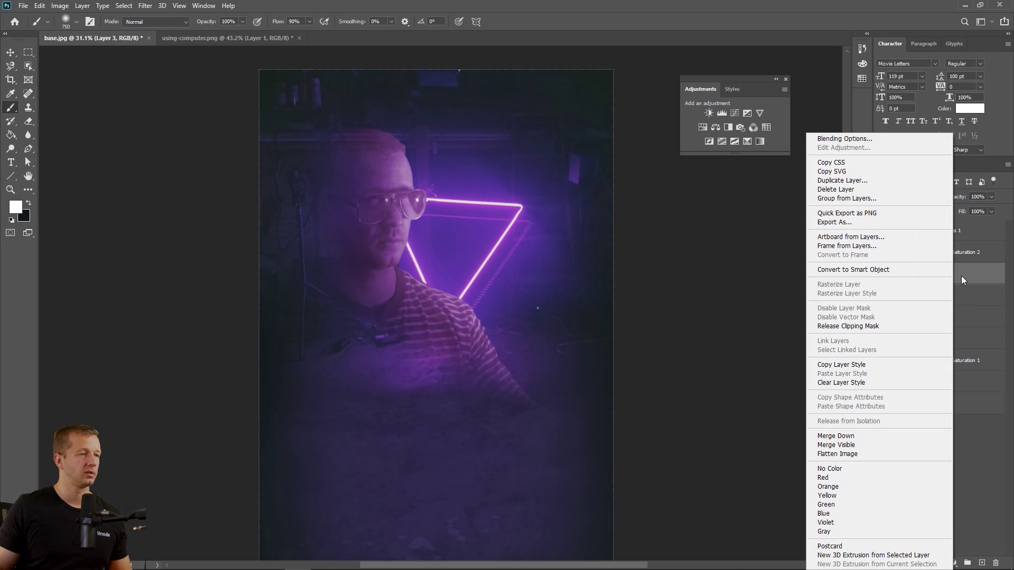
left_click(961, 277)
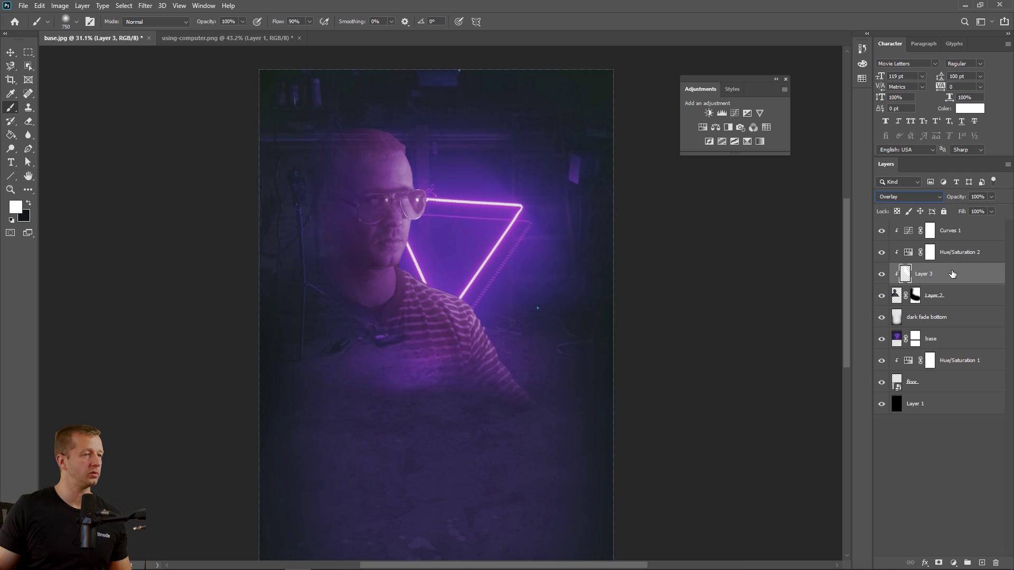
- Add a Hue/Saturation adjustment above Curves 1, clip it to the layers below, and set its hue to about +16
left_click(930, 253)
key("x")
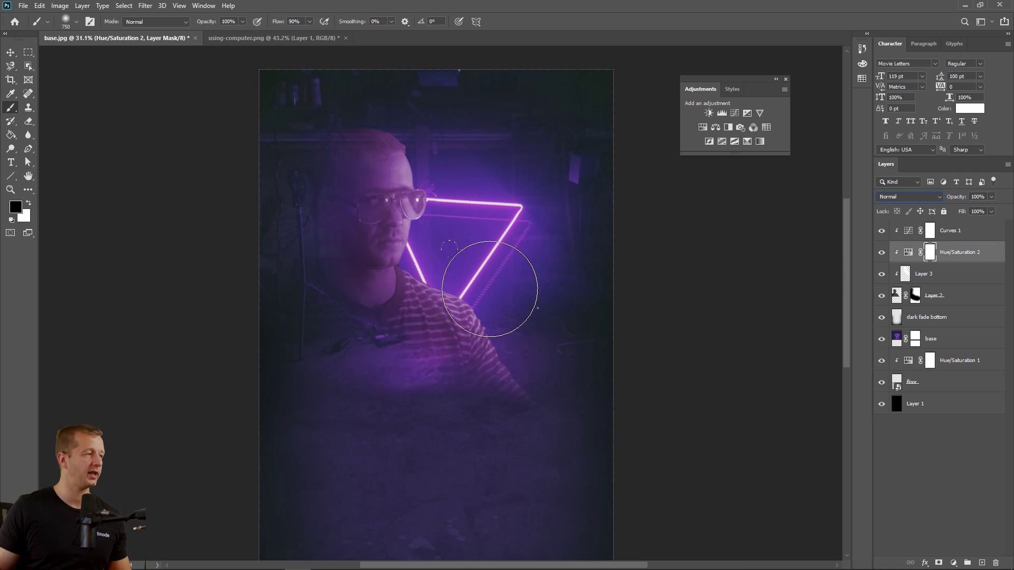
left_click(969, 236)
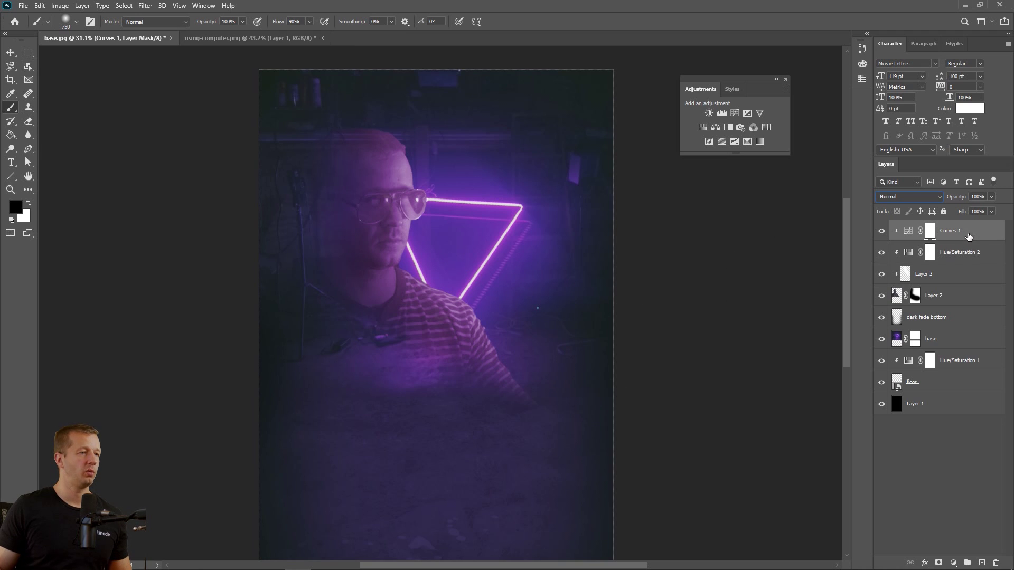
left_click(703, 127)
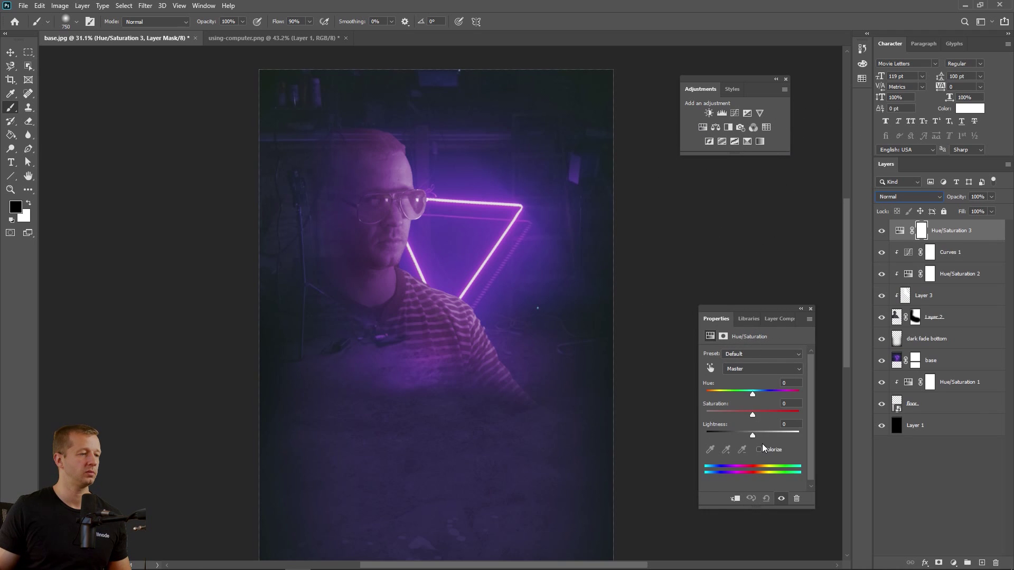
left_click(735, 499)
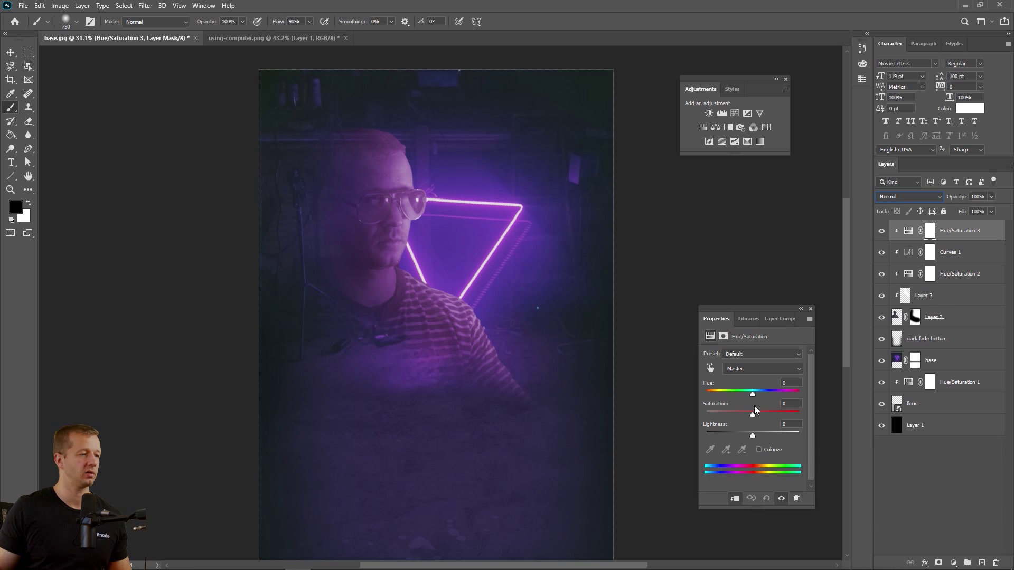
left_click_drag(747, 390, 757, 395)
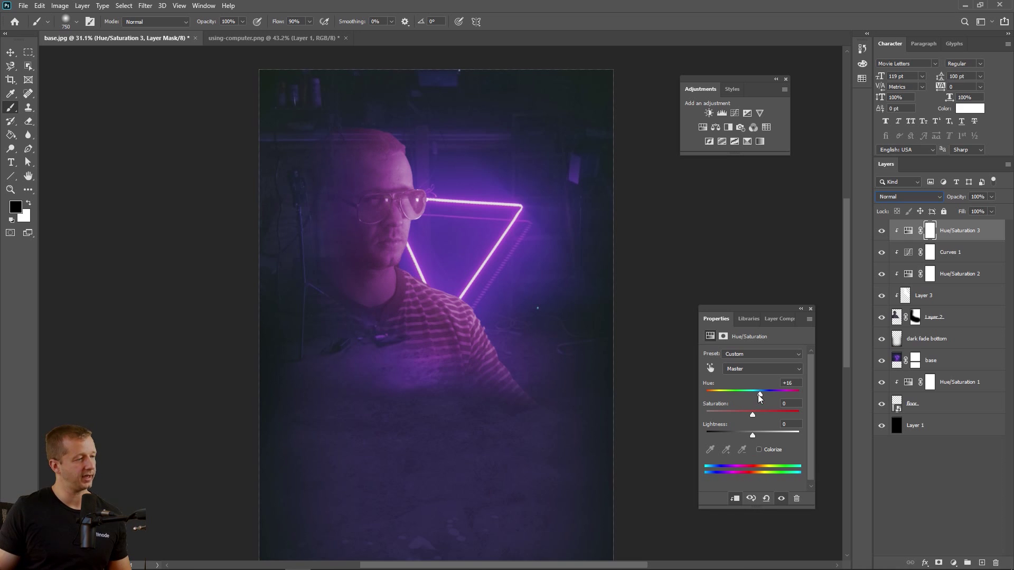
left_click(811, 309)
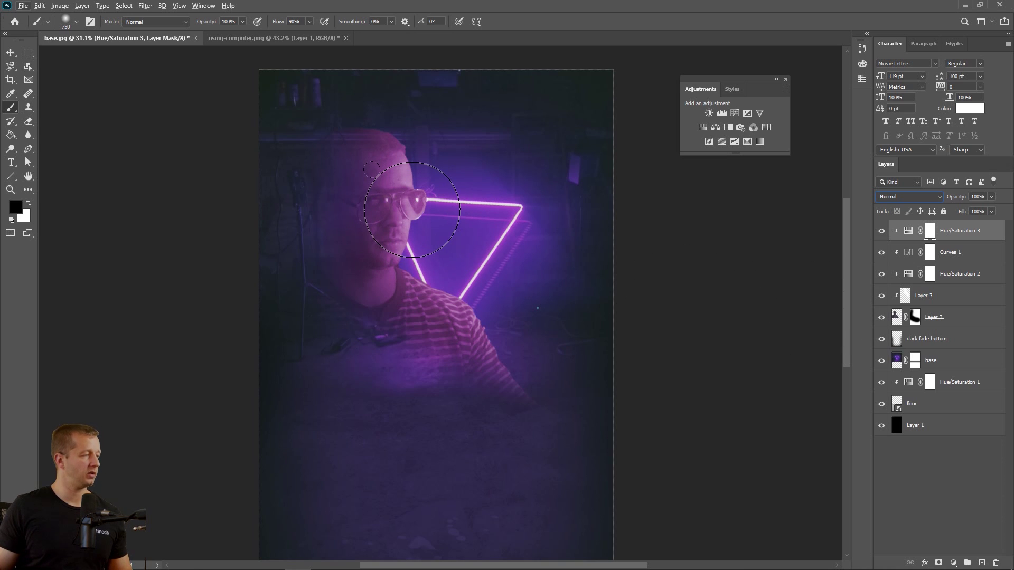
- Examine the man's face and glasses at 66.7% zoom
left_click(10, 52)
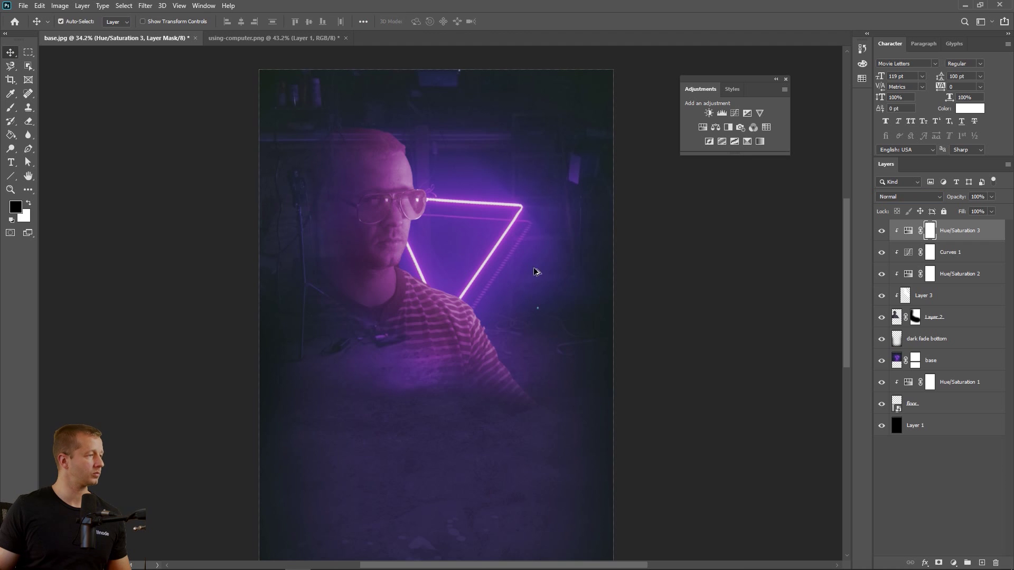
scroll(536, 272, "up", 2)
scroll(375, 246, "up", 1)
left_click_drag(353, 180, 415, 293)
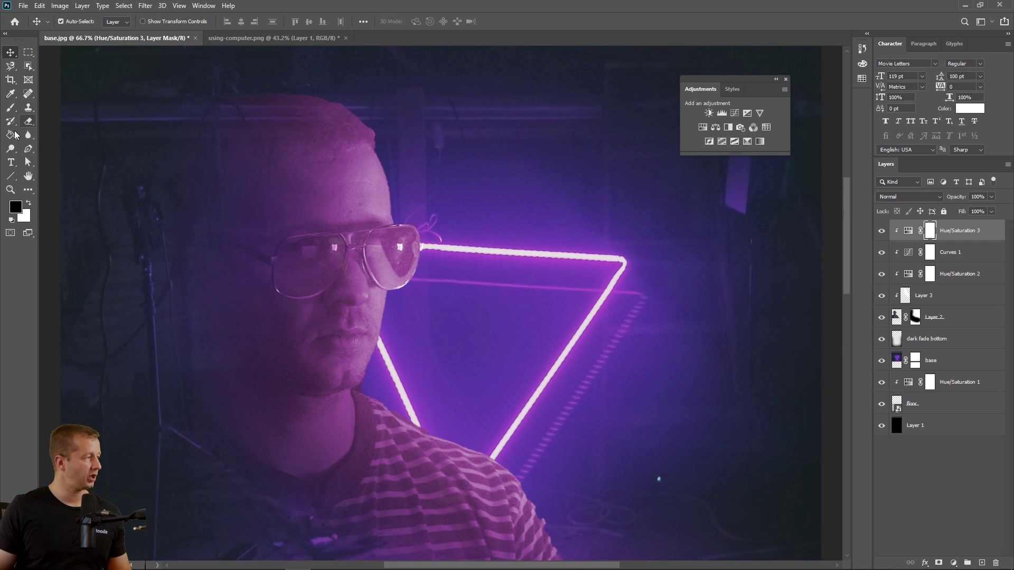
- Erase parts of Layer 3's light along the man's head, forehead and jaw edge with a soft round 81 px Eraser
left_click(945, 301)
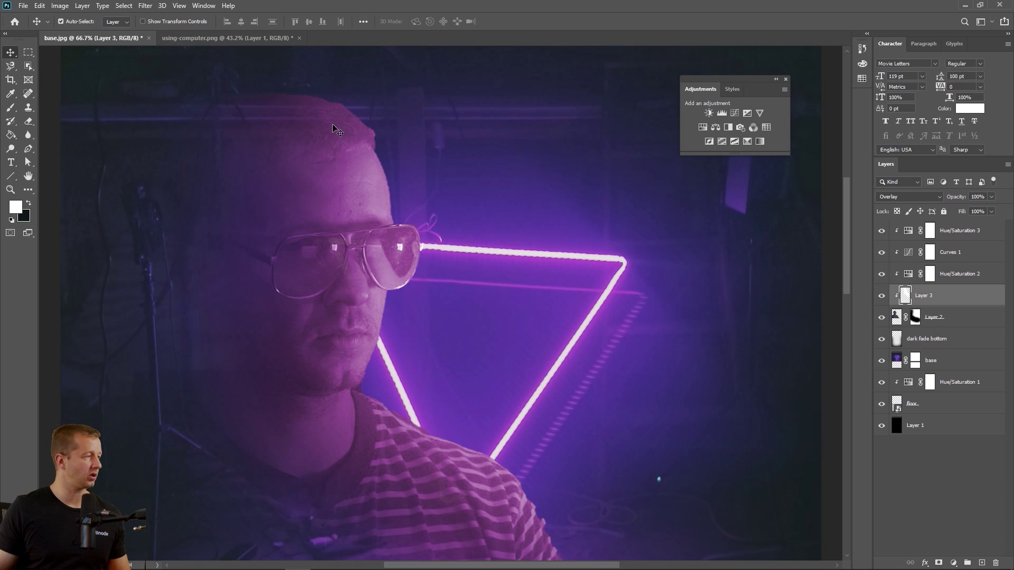
left_click(29, 121)
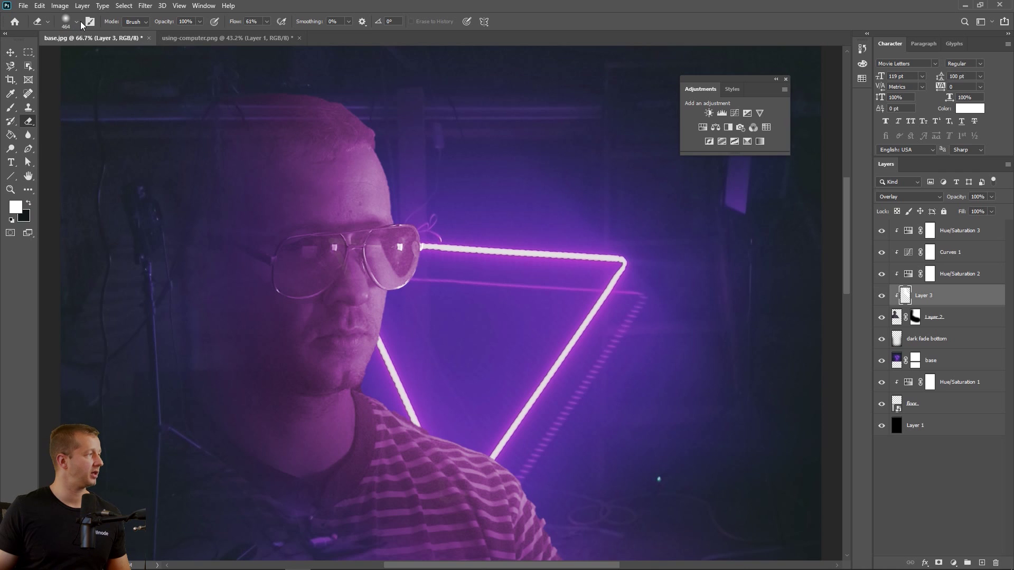
left_click(77, 22)
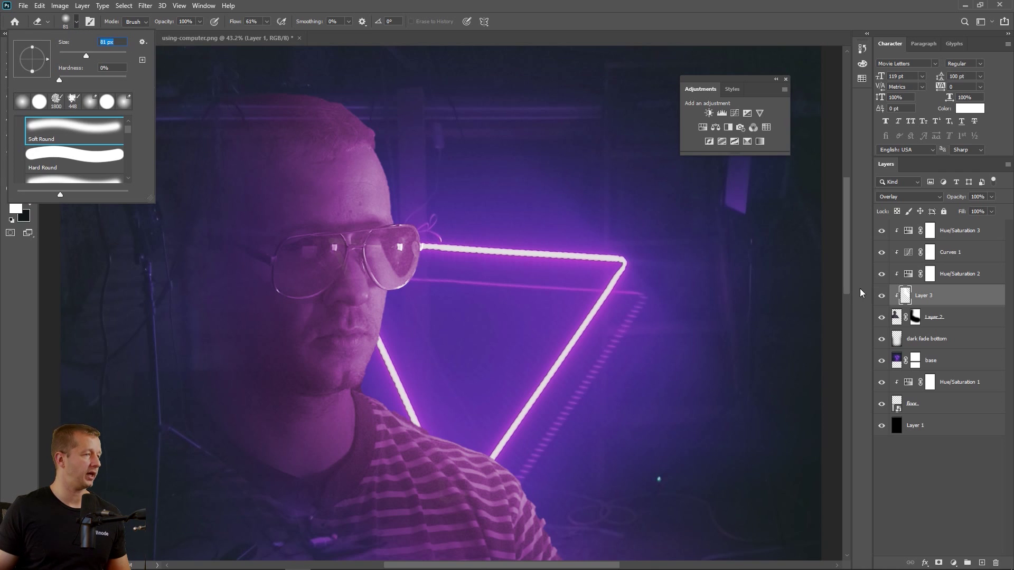
left_click(920, 301)
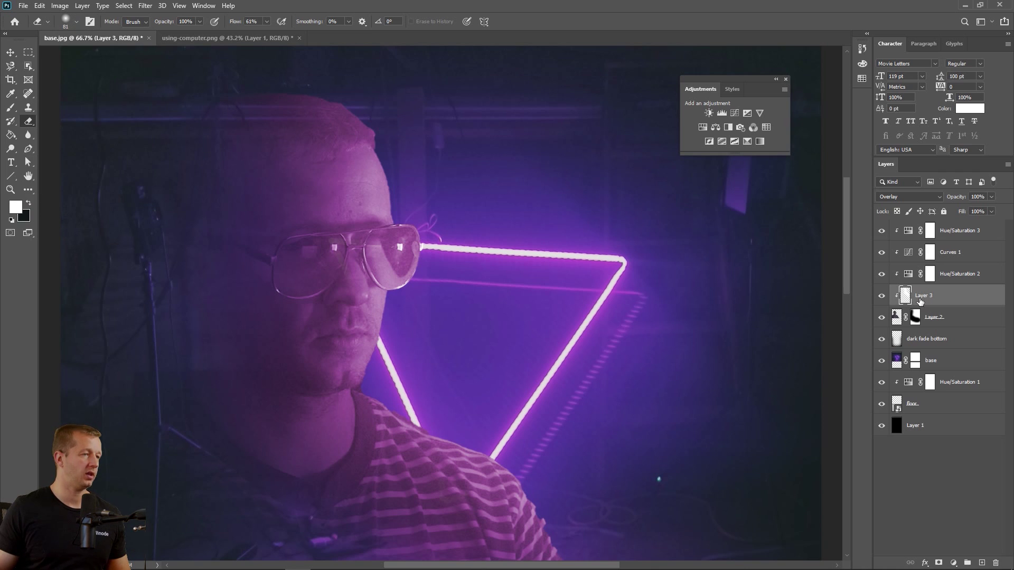
left_click(882, 296)
left_click(881, 296)
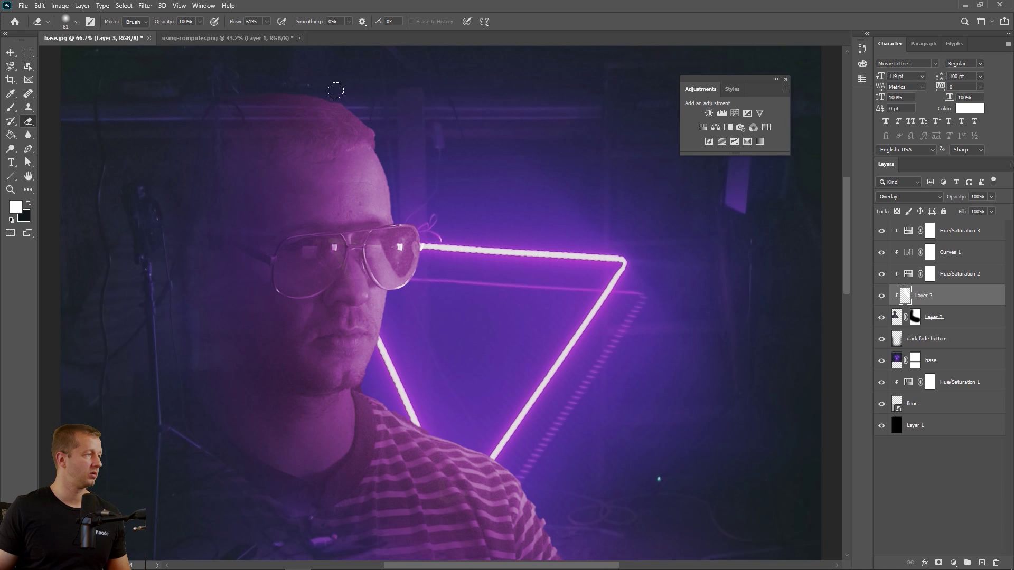
left_click_drag(362, 112, 397, 203)
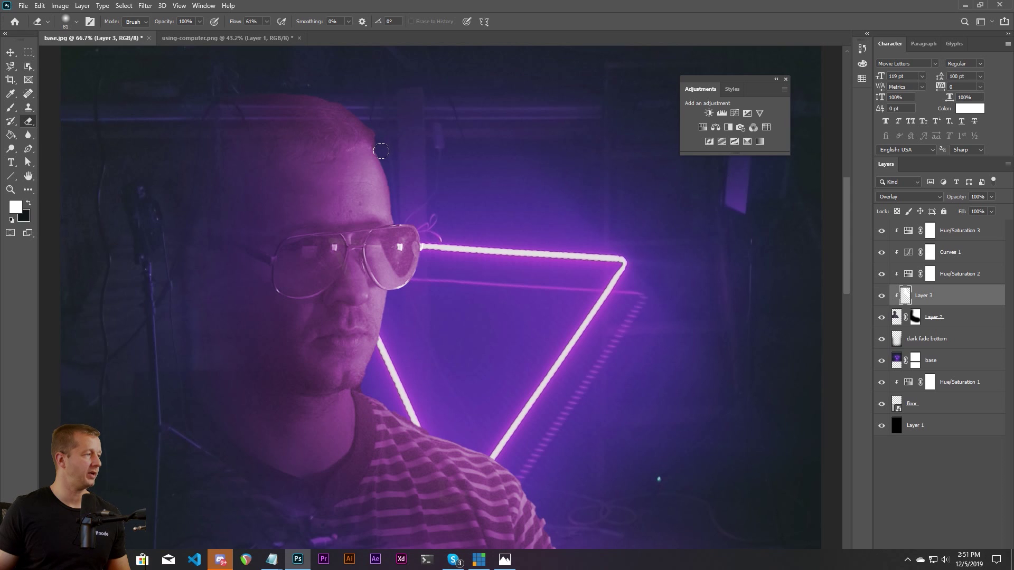
mouse_move(380, 150)
left_mouse_down()
mouse_move(398, 211)
mouse_move(419, 206)
mouse_move(400, 211)
mouse_move(417, 214)
mouse_move(426, 252)
mouse_move(411, 287)
mouse_move(388, 296)
mouse_move(366, 387)
left_mouse_up()
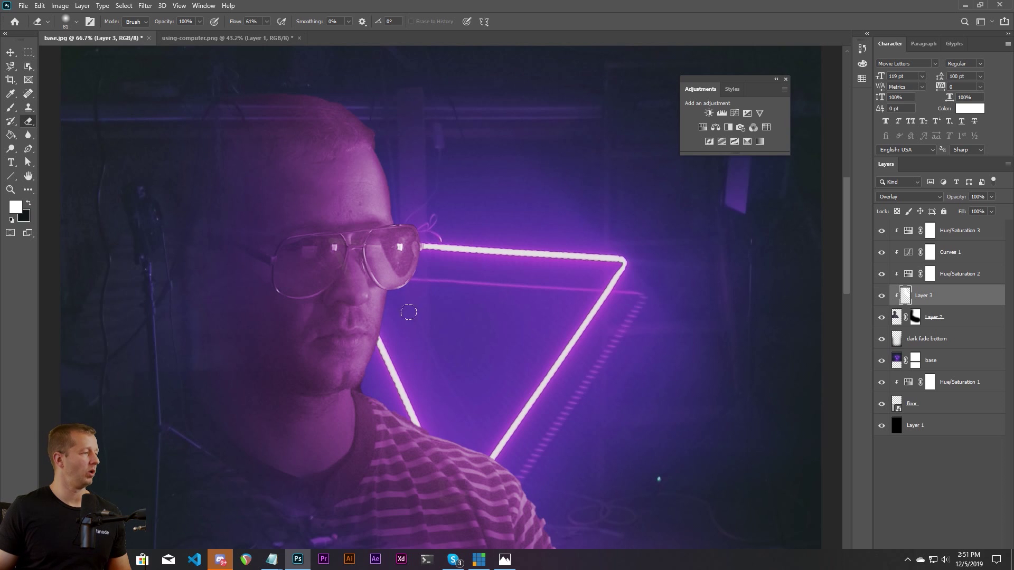
- Set the soft round Eraser to 193 px with Layer 3 active and the whole figure in view
key("v")
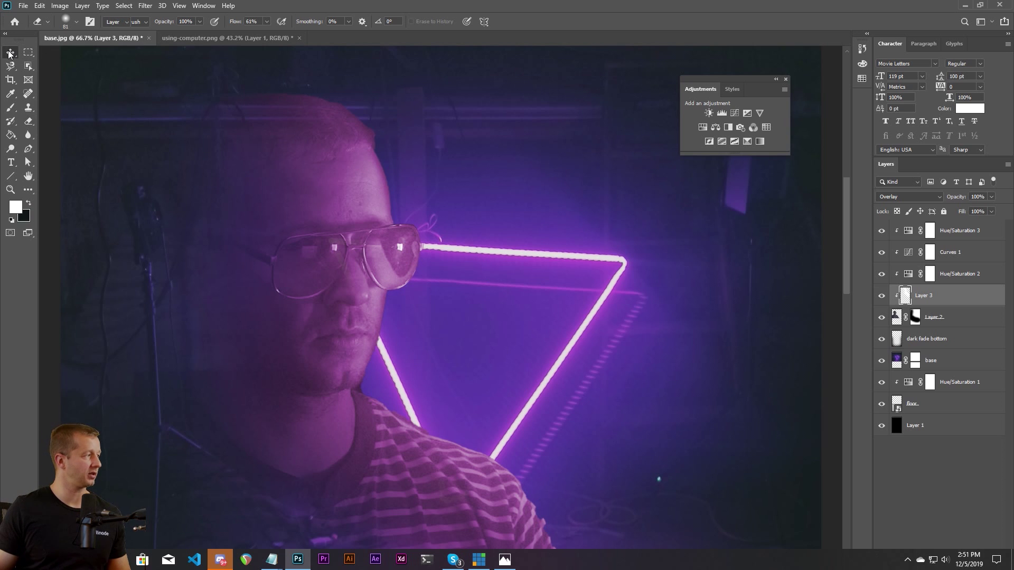
scroll(511, 277, "down", 6)
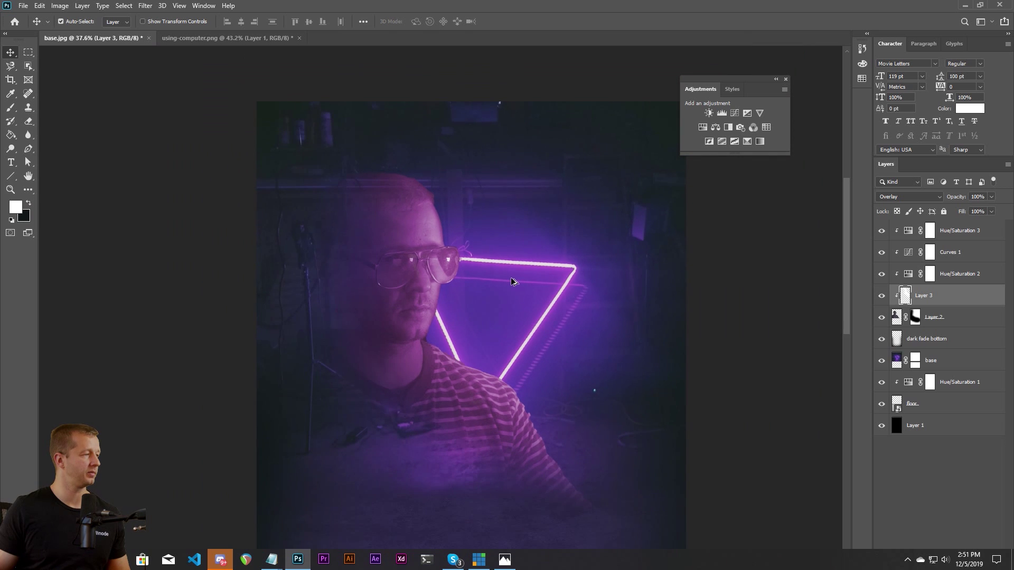
scroll(500, 356, "down", 3)
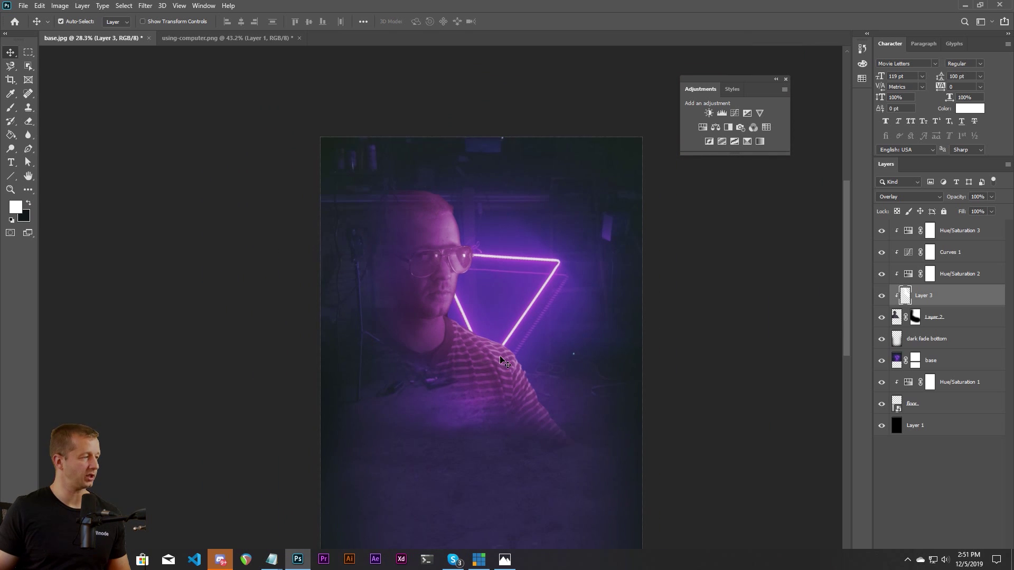
scroll(502, 354, "down", 1)
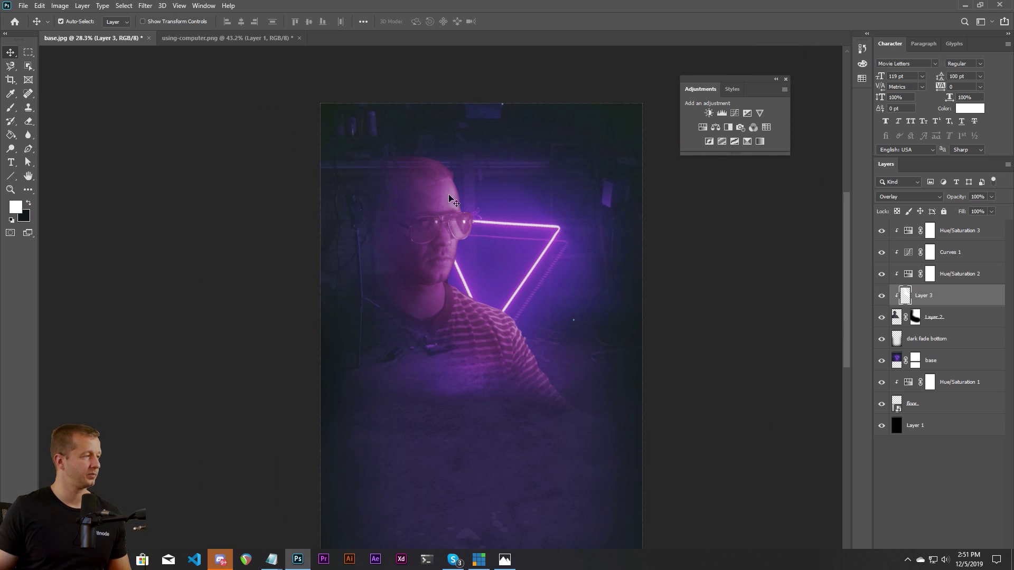
left_click(28, 121)
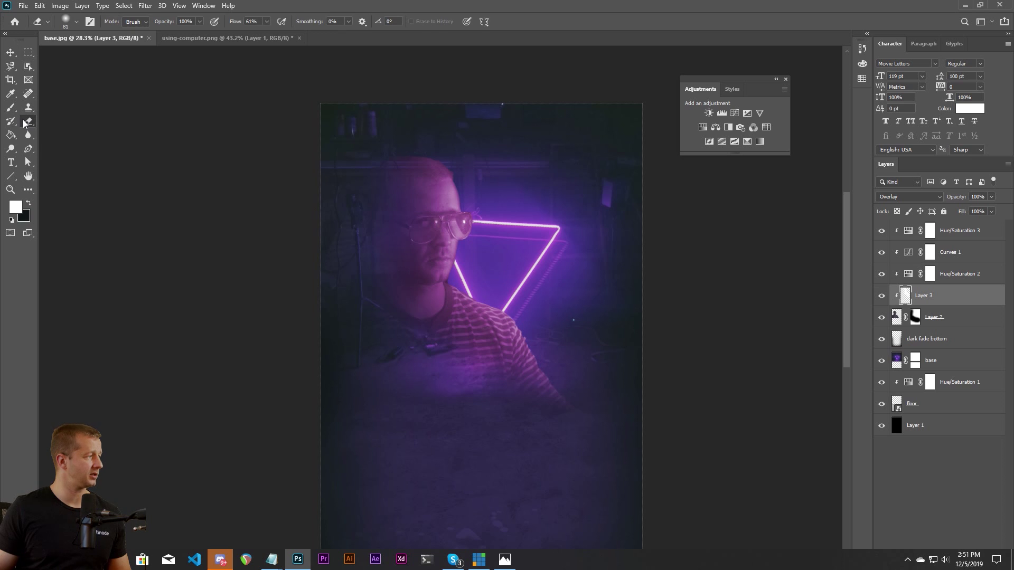
left_click(76, 22)
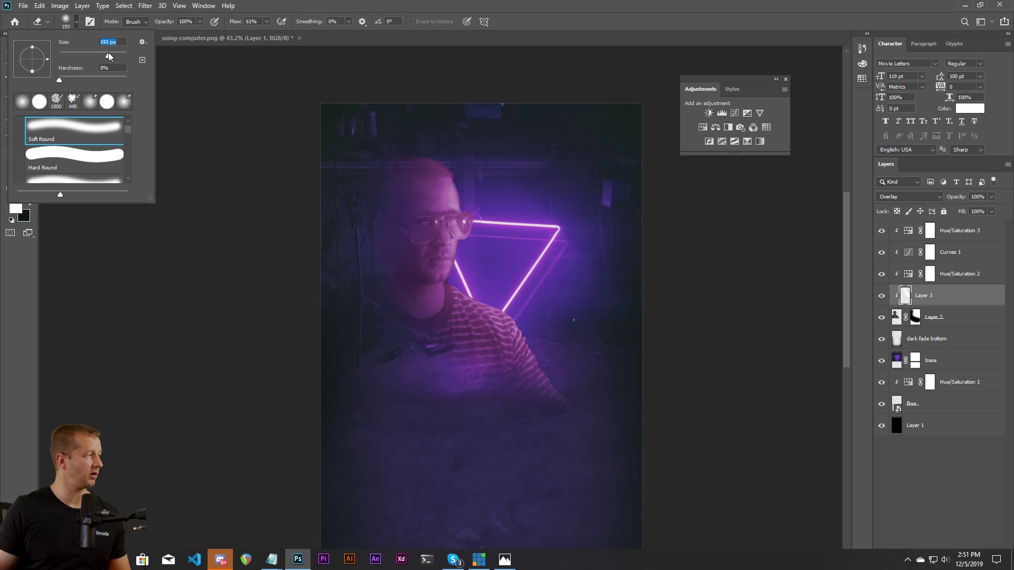
key("Return")
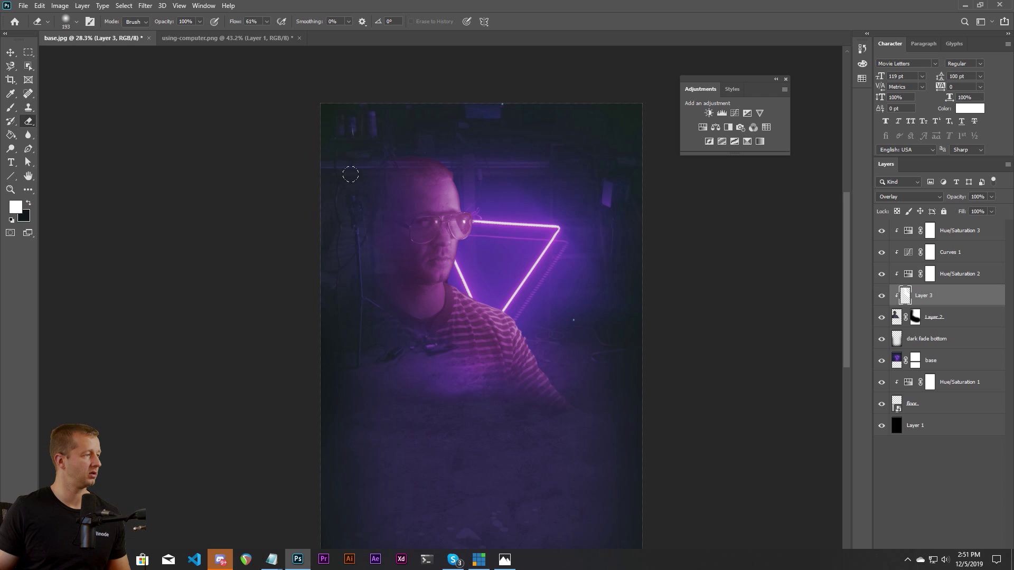
- Examine the whole composition, from the man's head down to the dark floor area below him
scroll(496, 343, "down", 6)
scroll(502, 341, "up", 2)
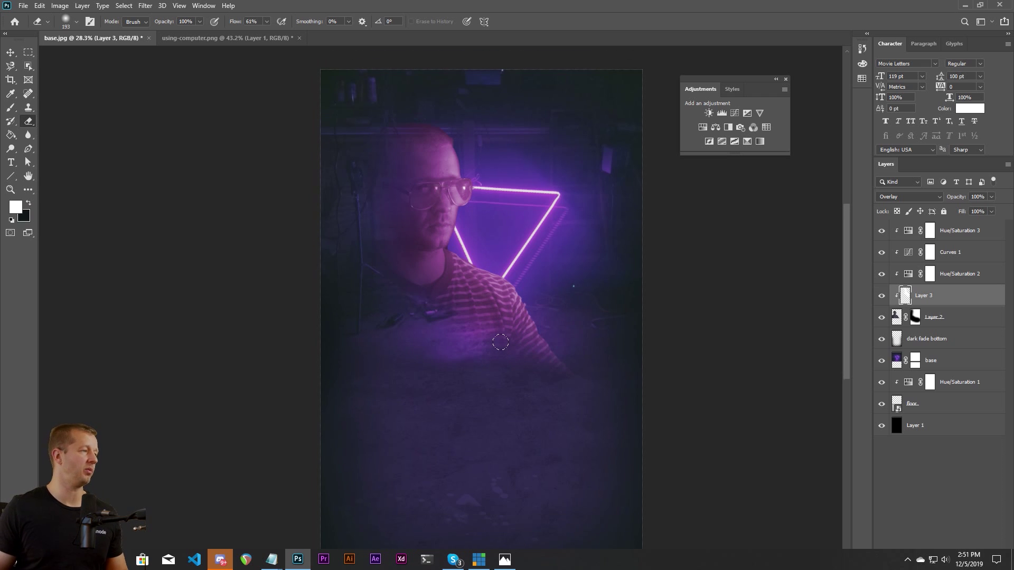
scroll(504, 336, "up", 1)
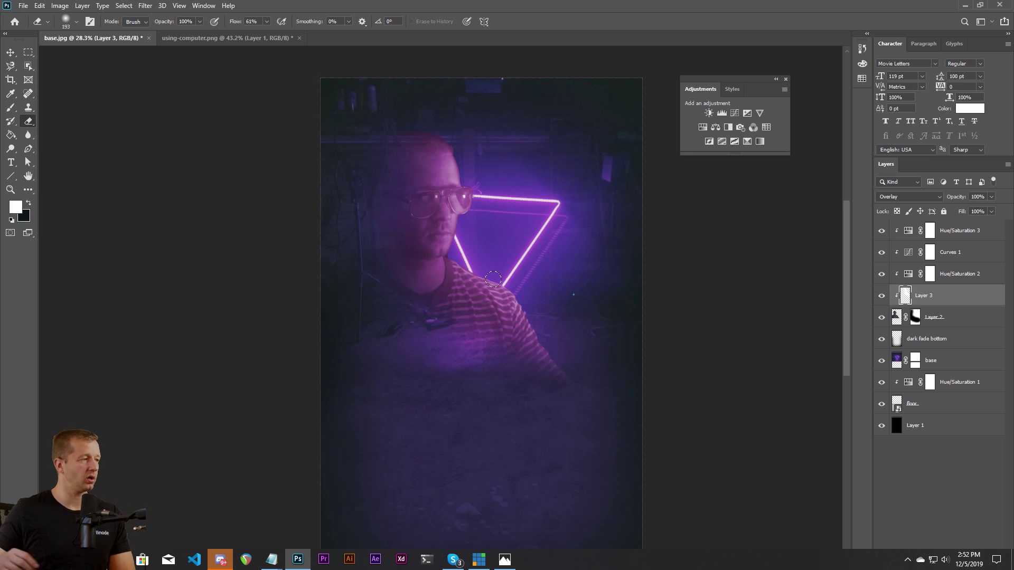
scroll(506, 267, "down", 3)
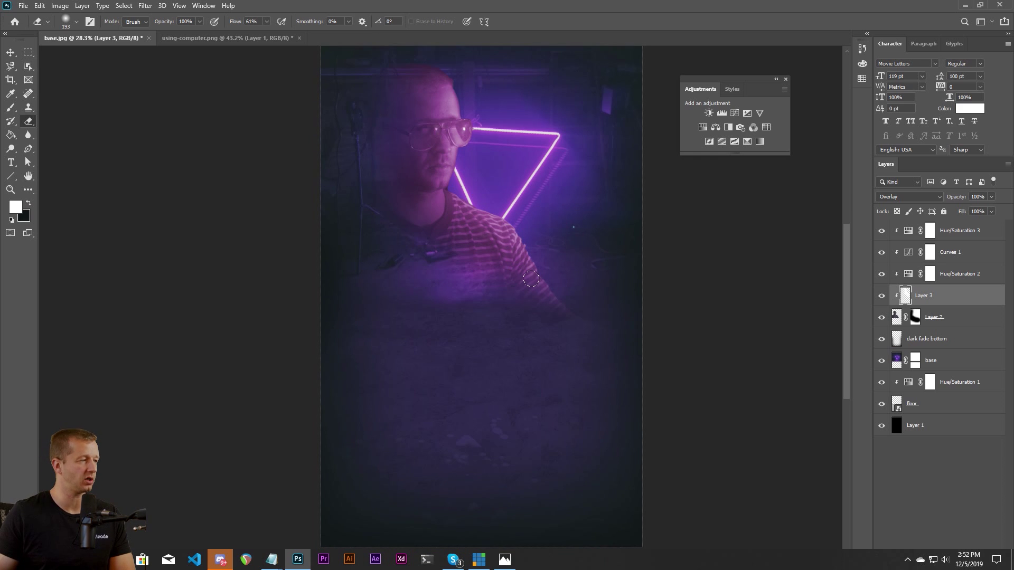
scroll(531, 279, "up", 4)
scroll(537, 283, "down", 1)
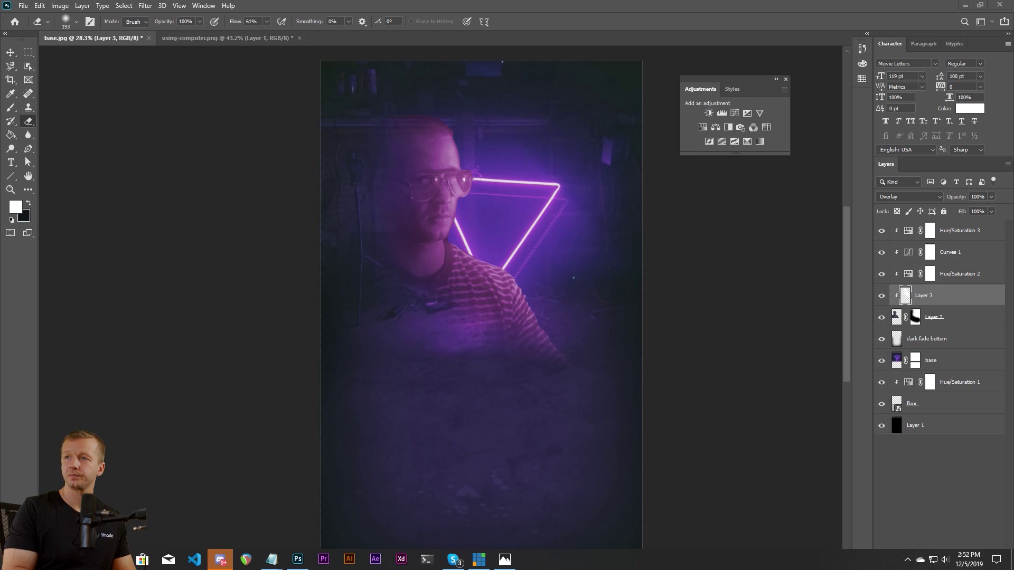
- Switch to Chrome and search Google Images for "retrowave"
left_click_drag(0, 106, 380, 34)
left_click(379, 51)
left_click(378, 238)
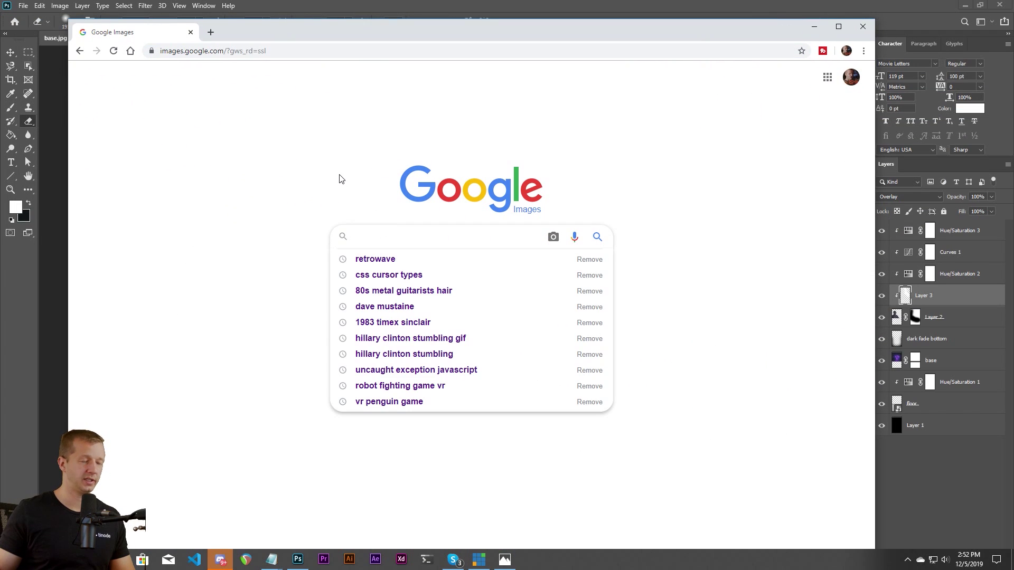
left_click(339, 175)
left_click(374, 235)
type("retrowave")
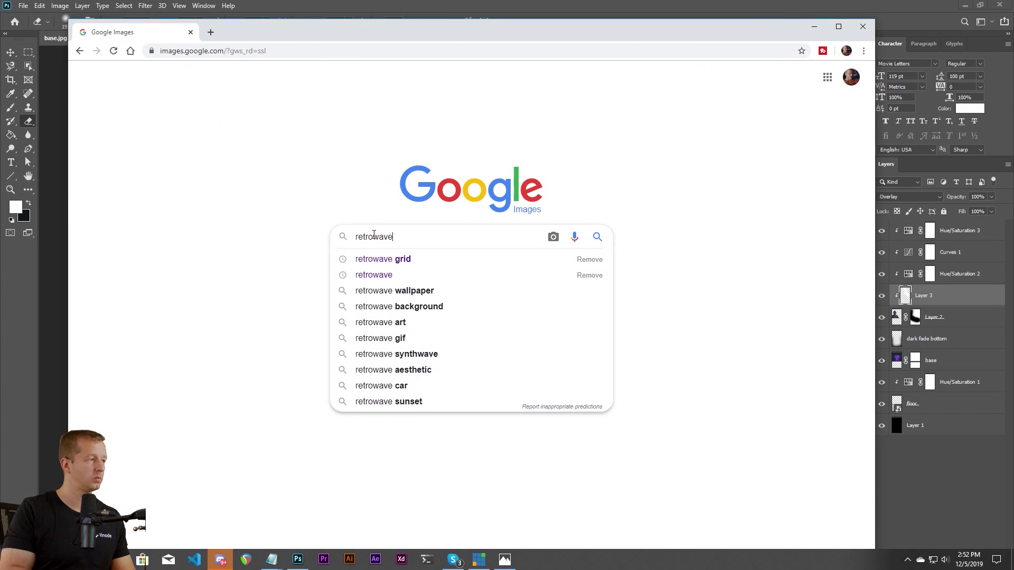
key("Return")
- Look through the retrowave image results for neon grid floor references, then put the browser away
scroll(478, 148, "down", 2)
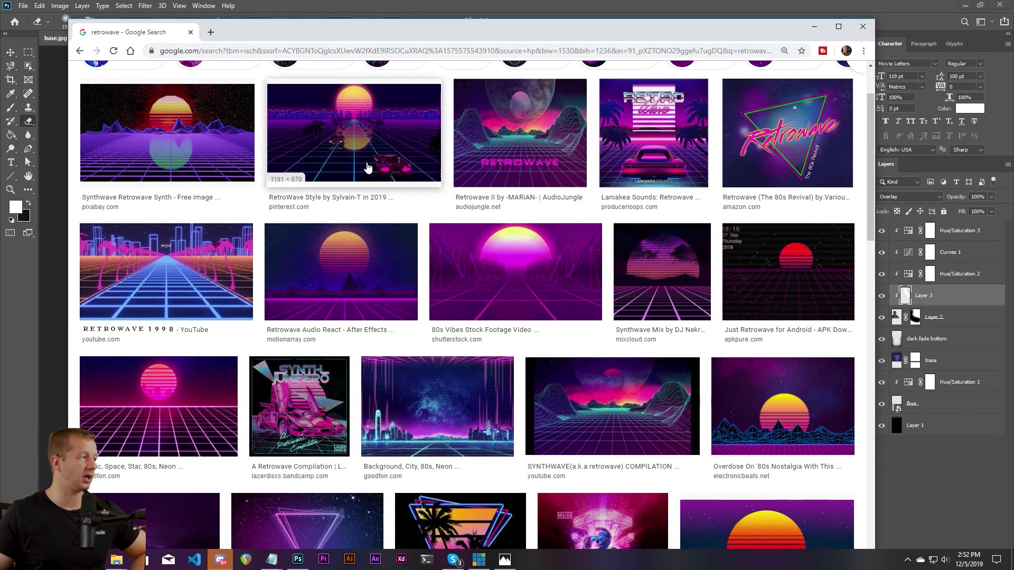
scroll(372, 185, "down", 3)
scroll(373, 187, "up", 3)
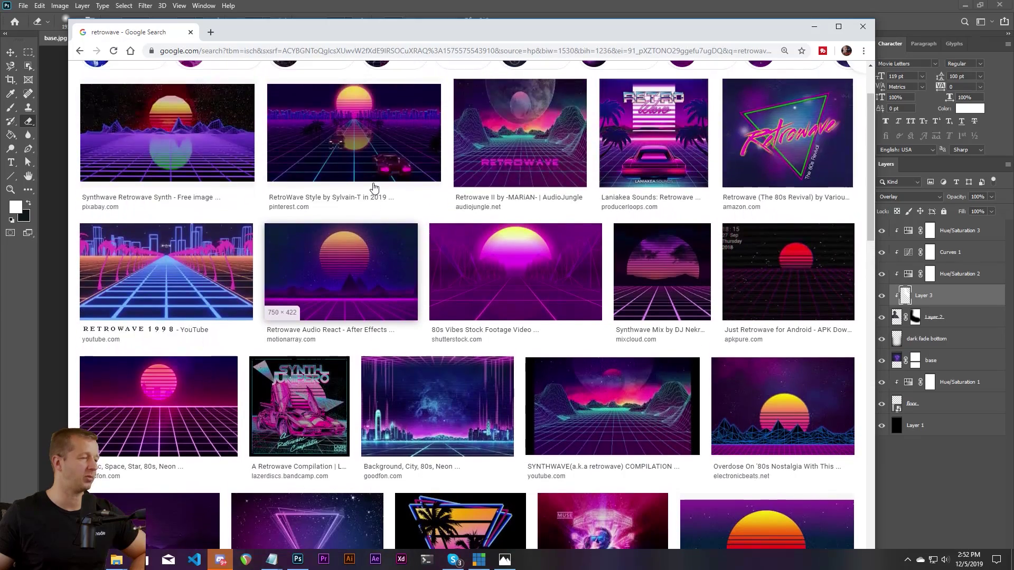
scroll(171, 219, "down", 3)
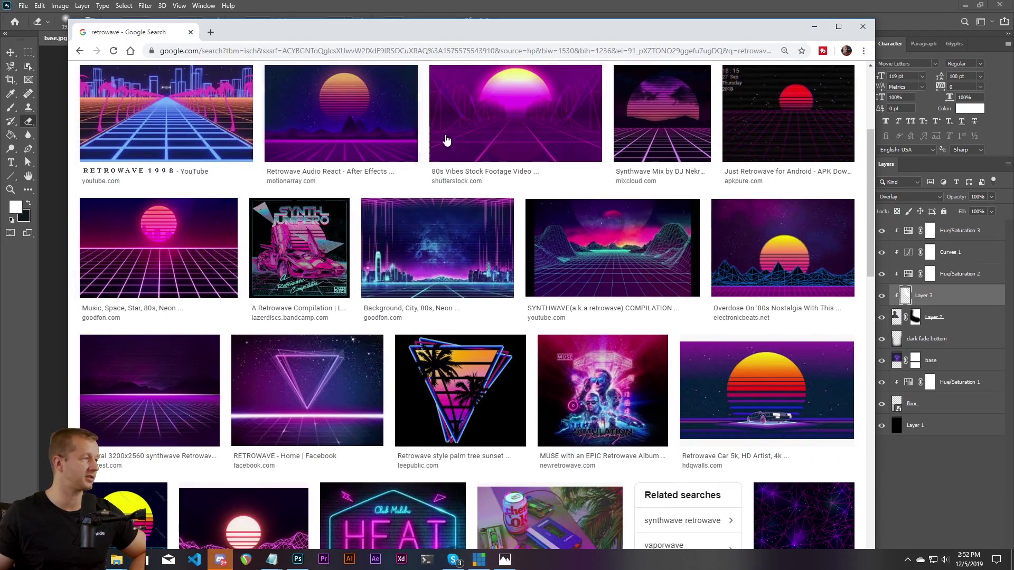
scroll(560, 248, "down", 4)
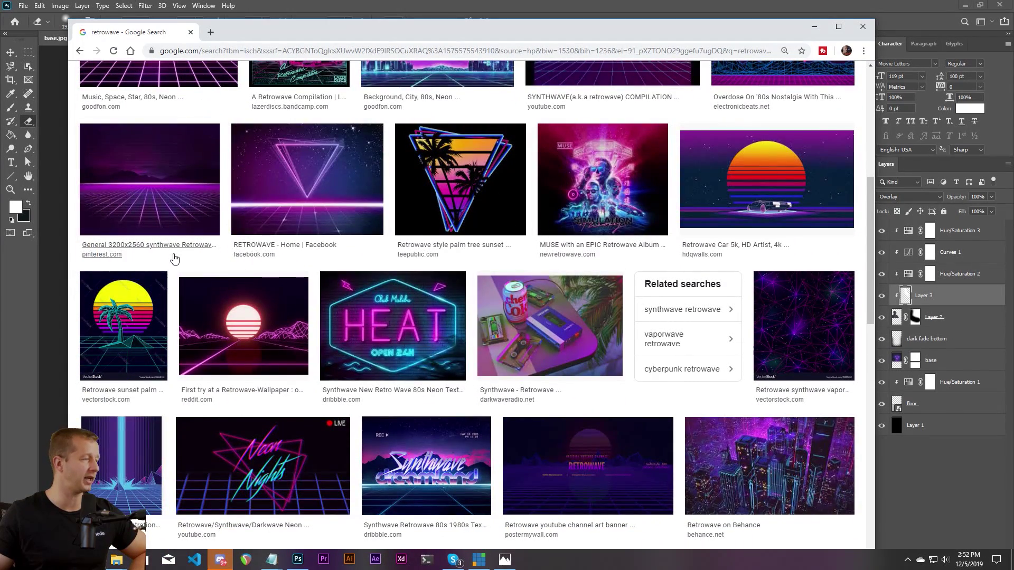
left_click(814, 26)
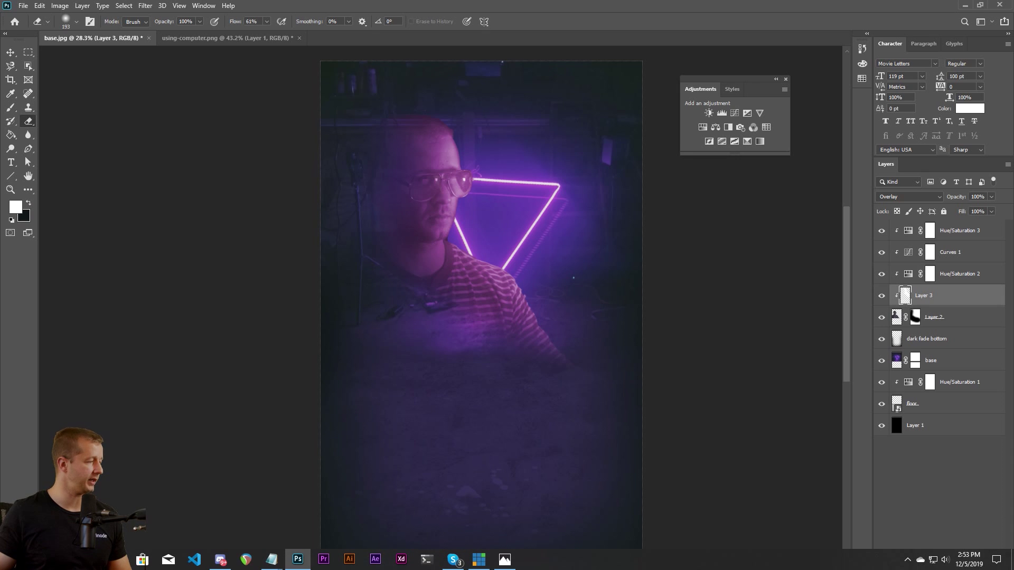
- Switch to the untitled Notepad notes and copy the Vecteezy link listed under "grid:"
mouse_move(271, 560)
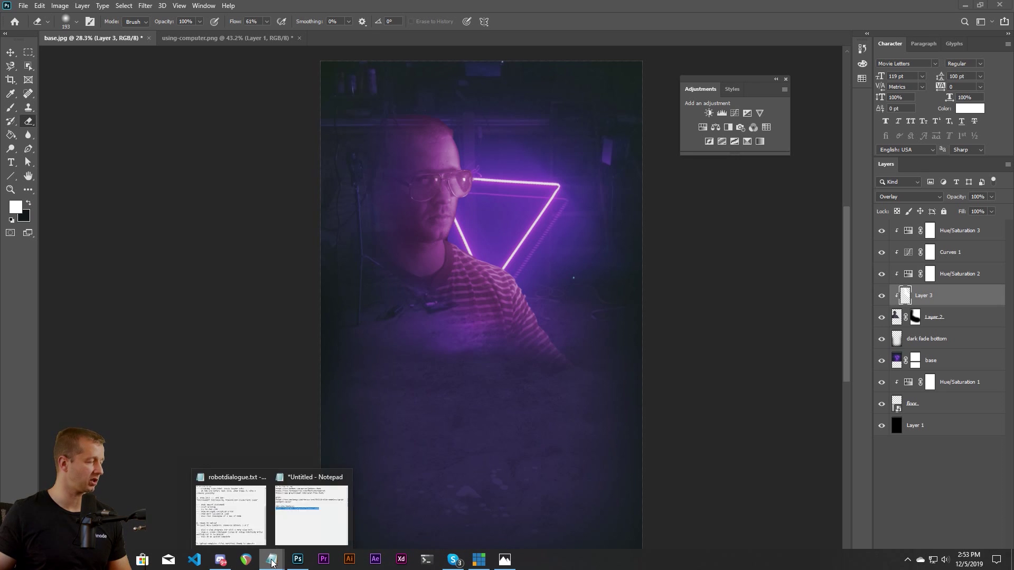
left_click(307, 514)
left_click_drag(586, 247, 452, 234)
key("ctrl+c")
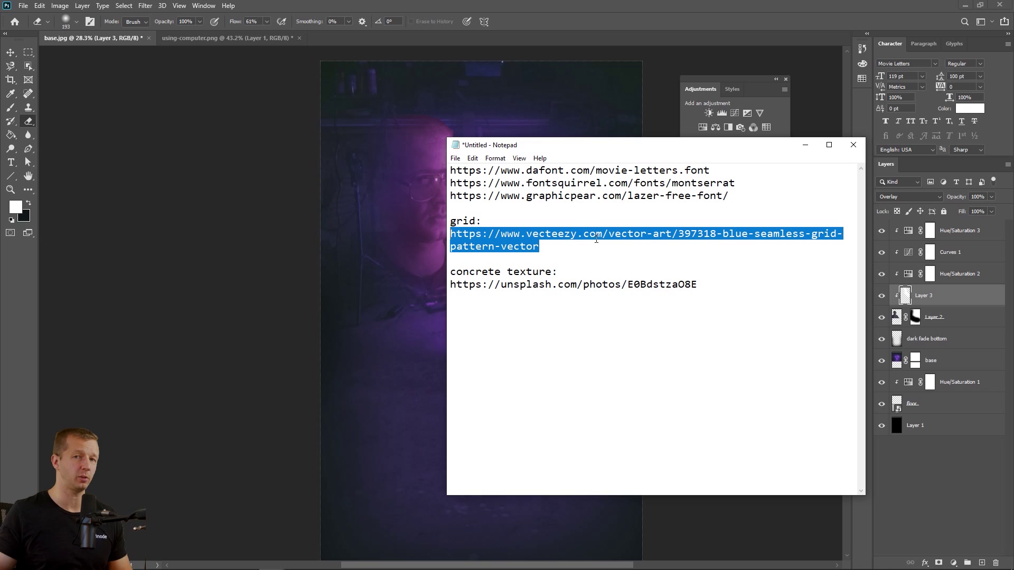
- Switch to the Chrome window with the retrowave results and open the copied Vecteezy blue seamless grid pattern page
mouse_move(116, 560)
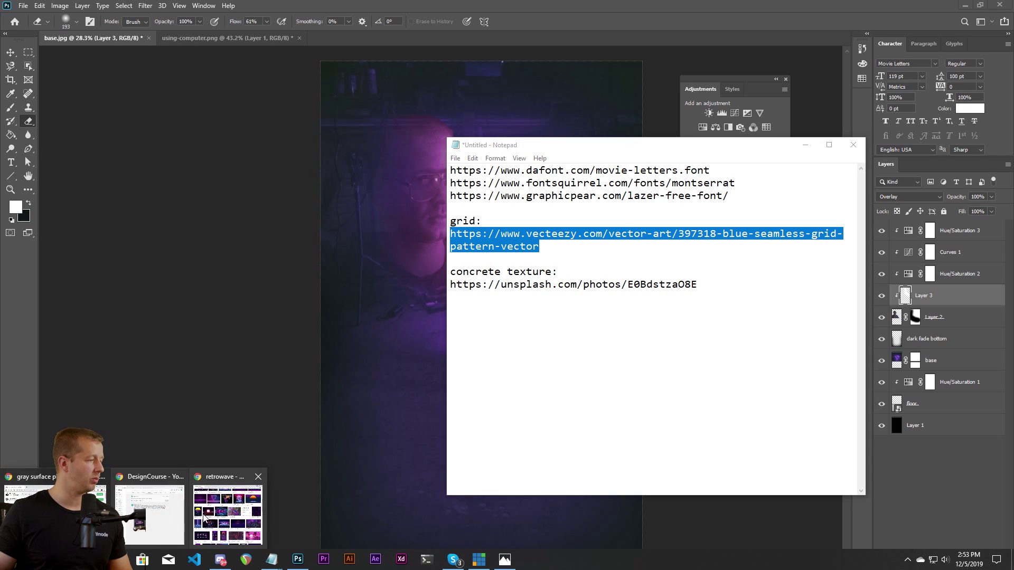
left_click(222, 515)
key("ctrl+l")
key("ctrl+v")
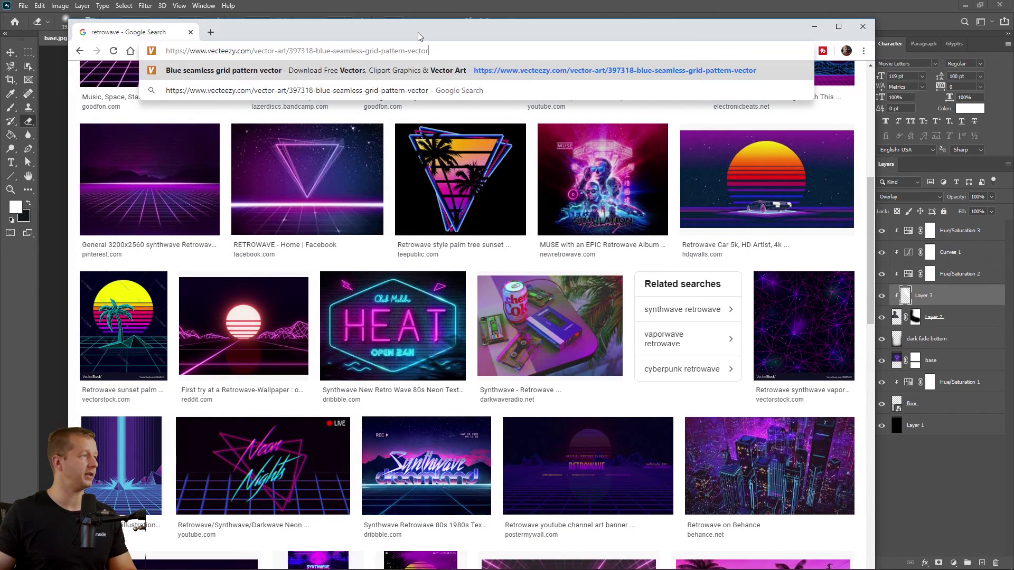
key("Return")
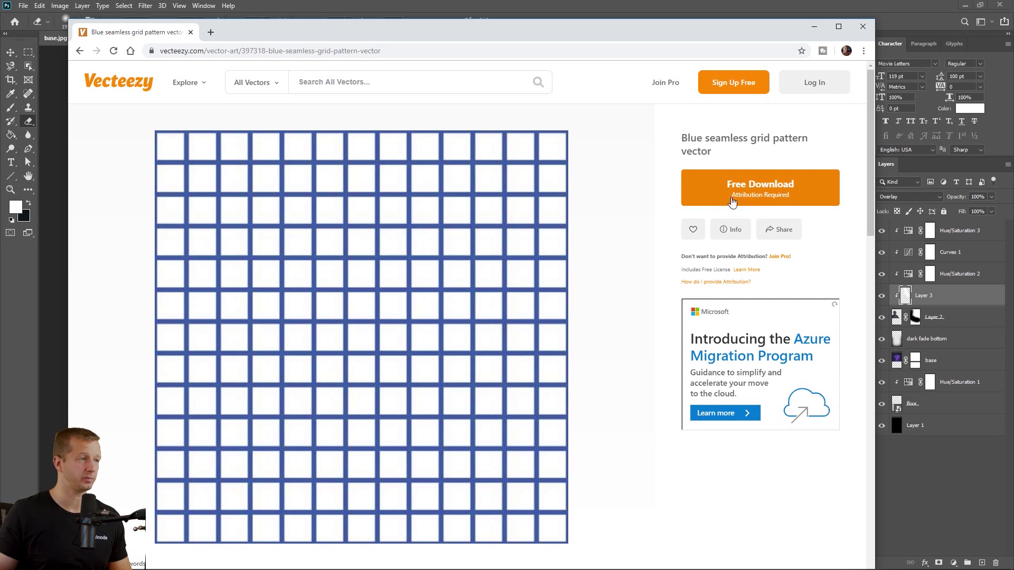
- Download the blue seamless grid pattern under the Free License and open the downloaded ZIP archive in a smaller window
left_click(770, 195)
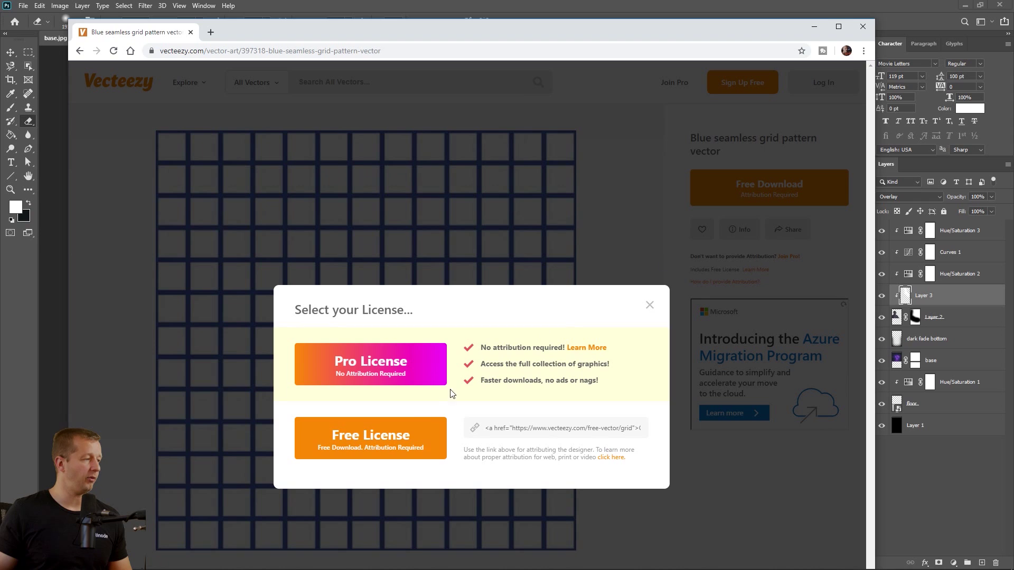
left_click(401, 447)
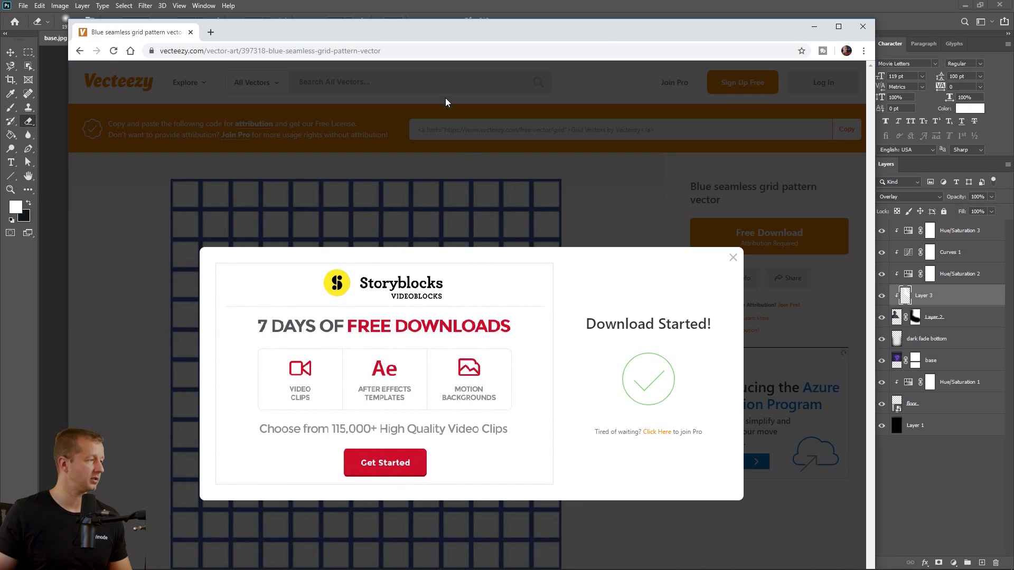
double_click(438, 31)
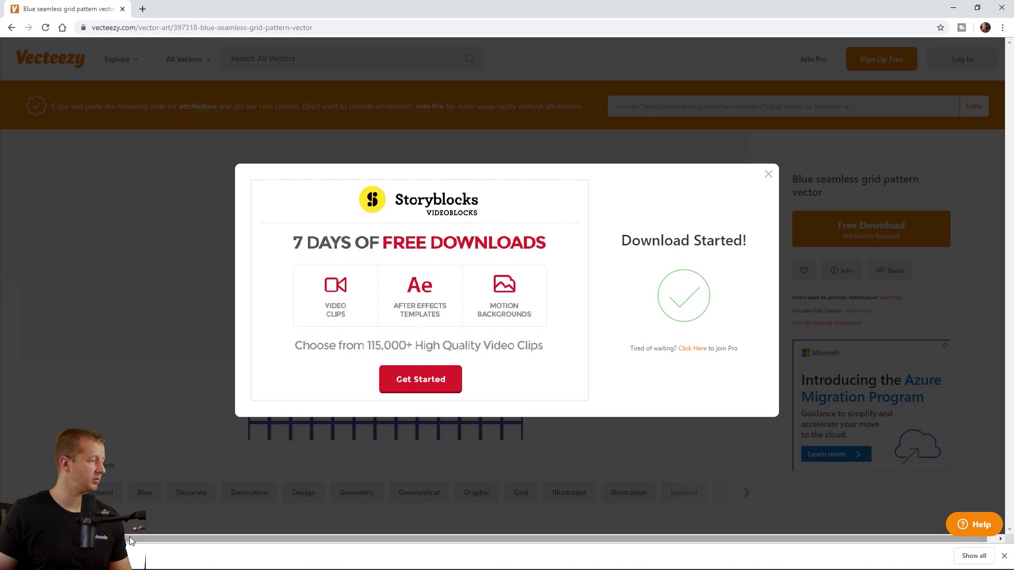
left_click(113, 556)
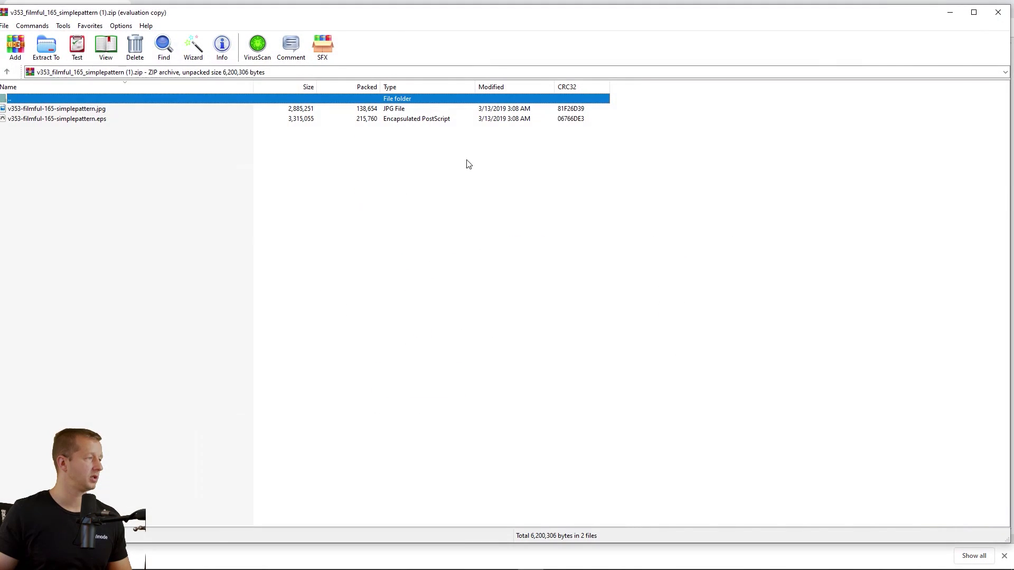
double_click(385, 17)
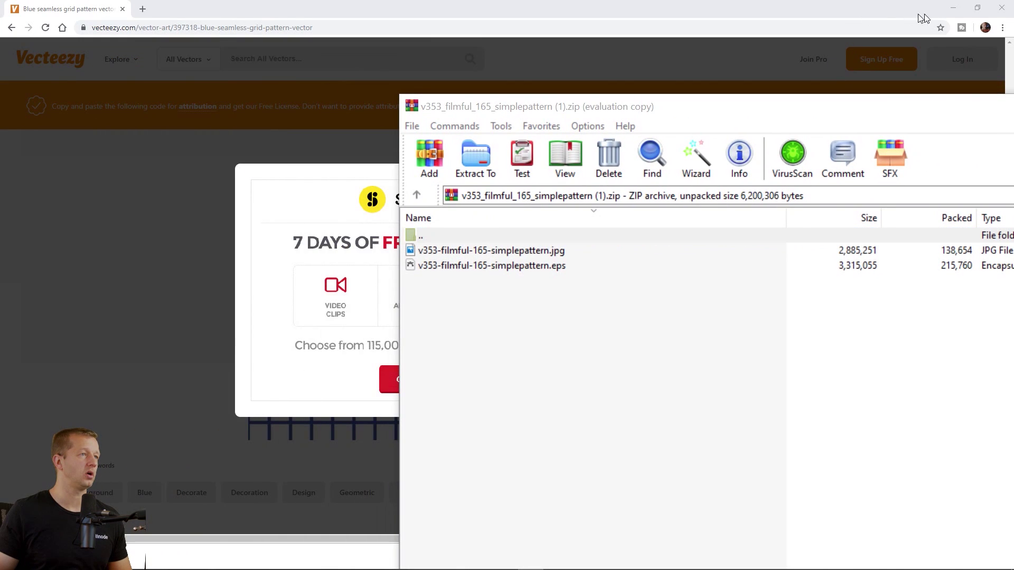
- Put the browser away and place v353-filmful-165-simplepattern.eps from the open archive into the base.jpg document
left_click(953, 8)
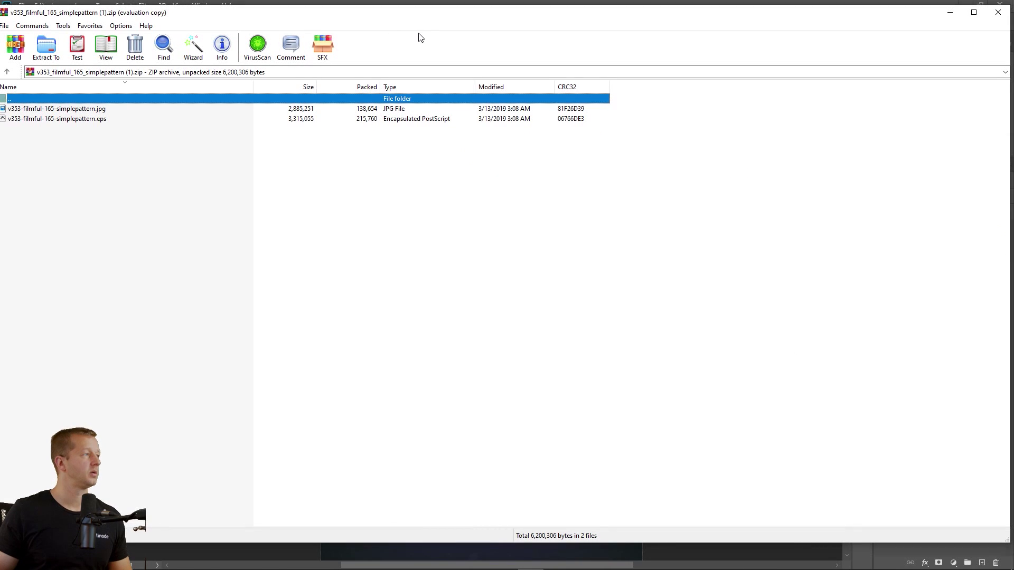
left_click_drag(416, 8, 800, 286)
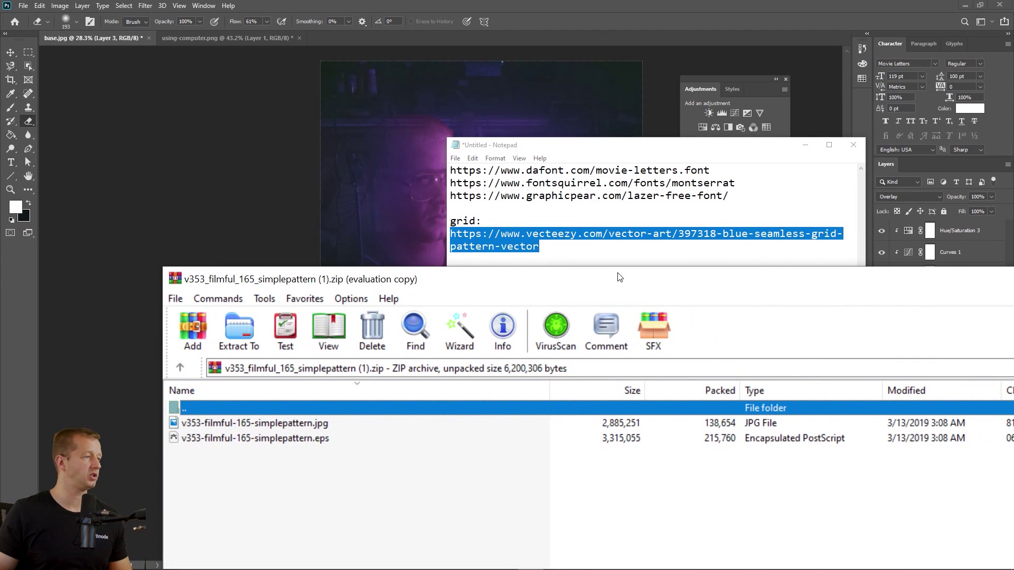
left_click(299, 444)
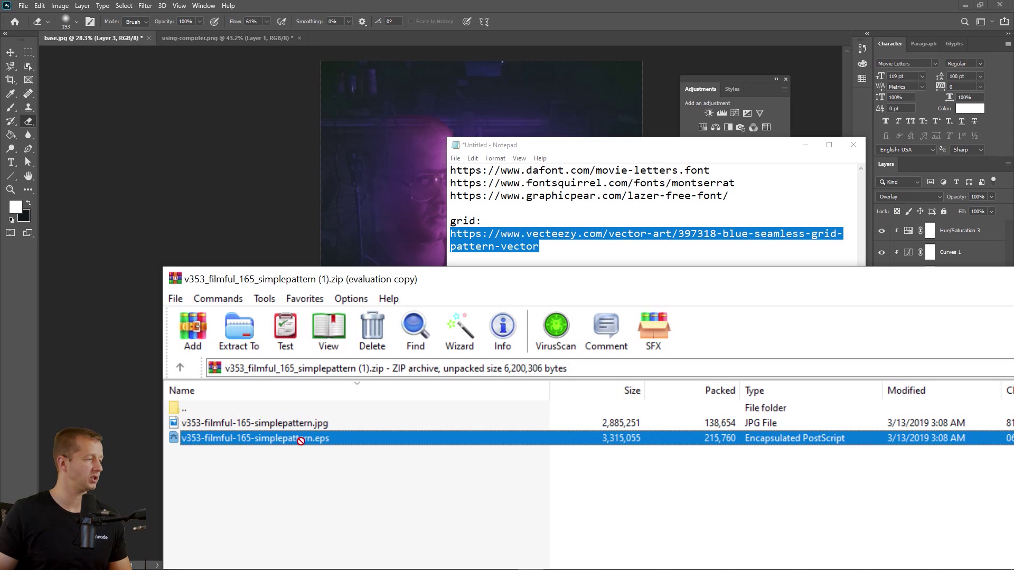
left_click(376, 228)
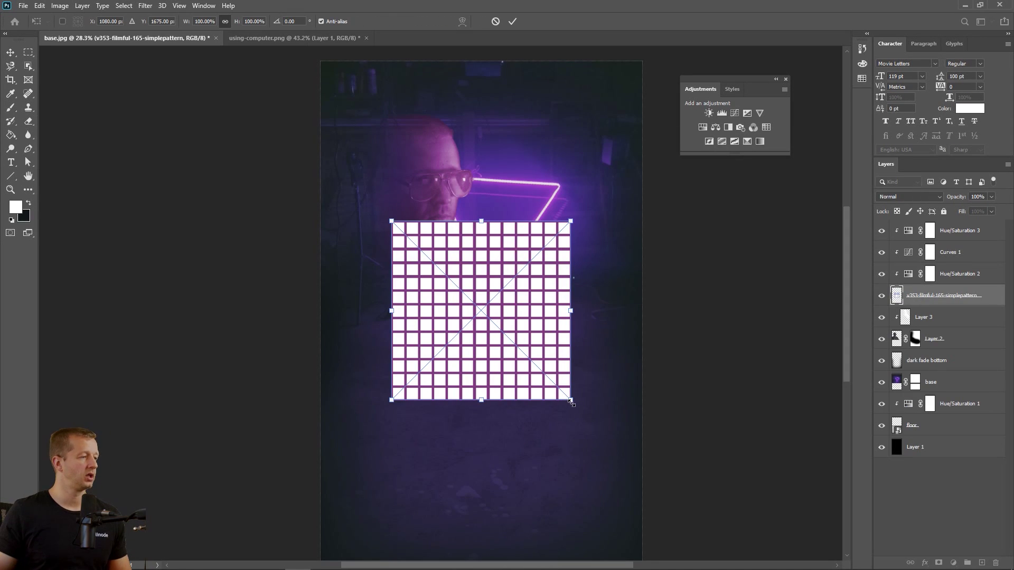
- Enlarge the placed grid pattern to the full canvas width and rasterize its layer
left_click_drag(571, 402, 630, 486)
left_click(11, 53)
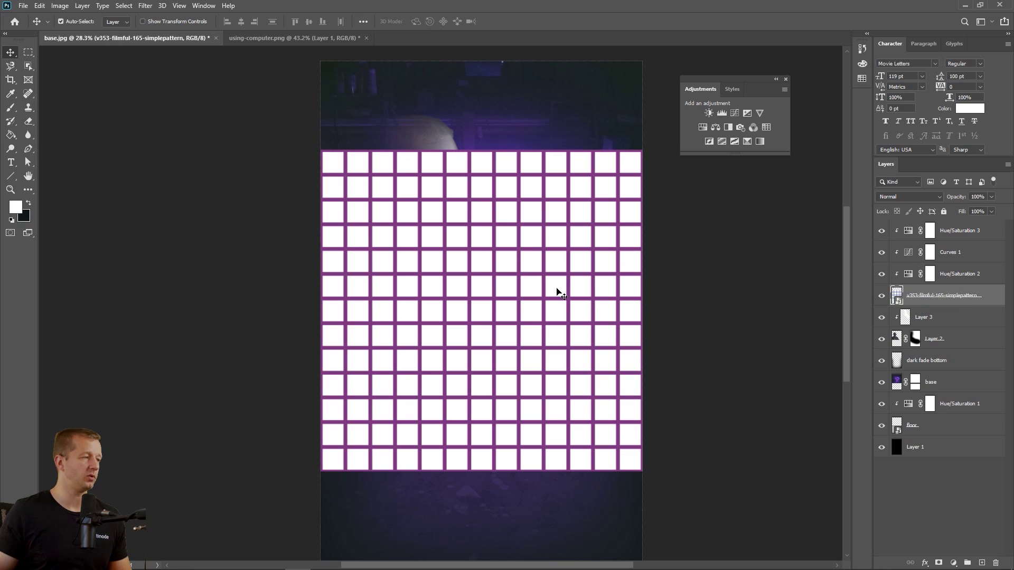
right_click(931, 300)
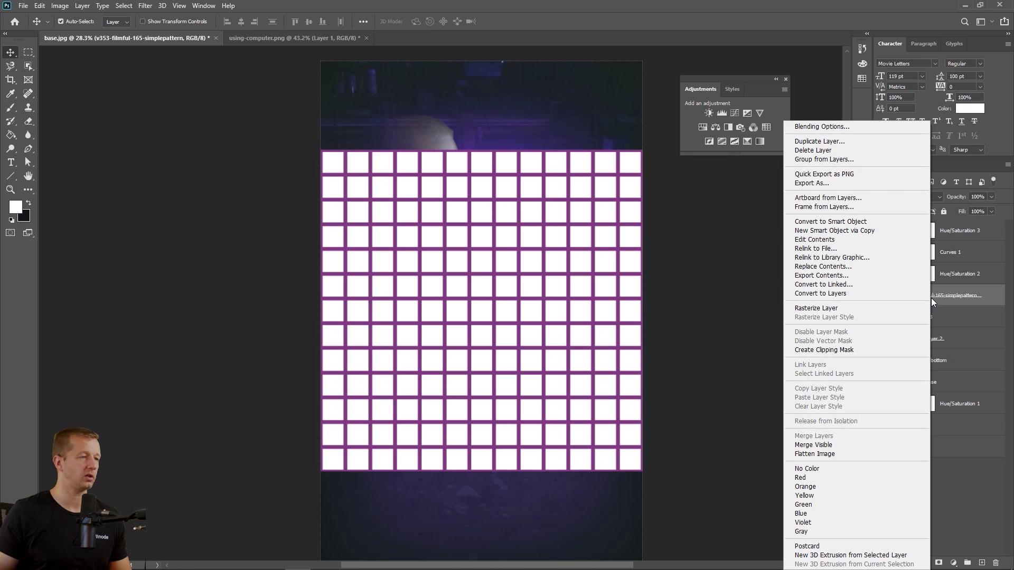
left_click(822, 307)
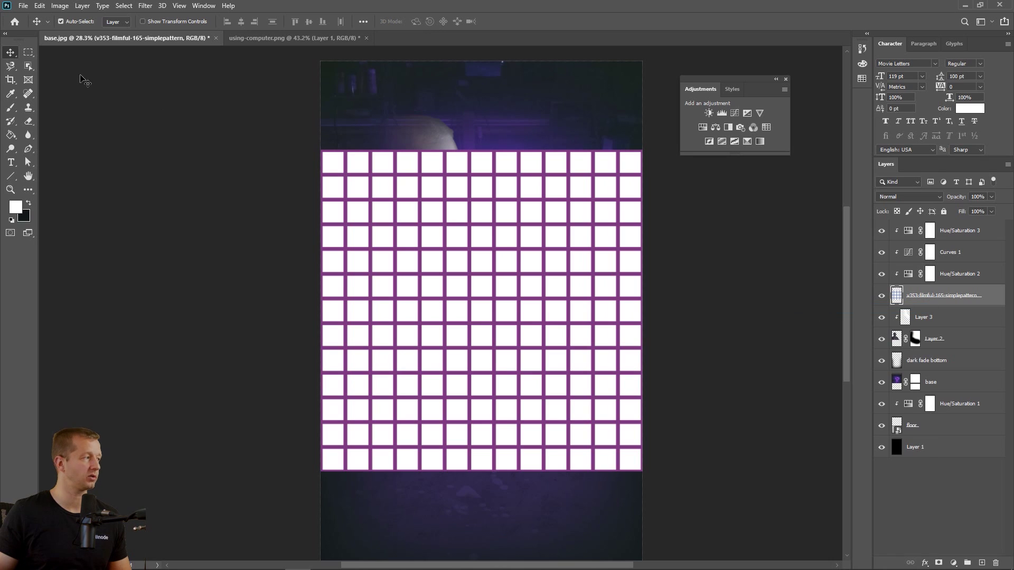
- Select all the white squares of the grid at once using the Magic Wand tool with Contiguous off
left_click(29, 65)
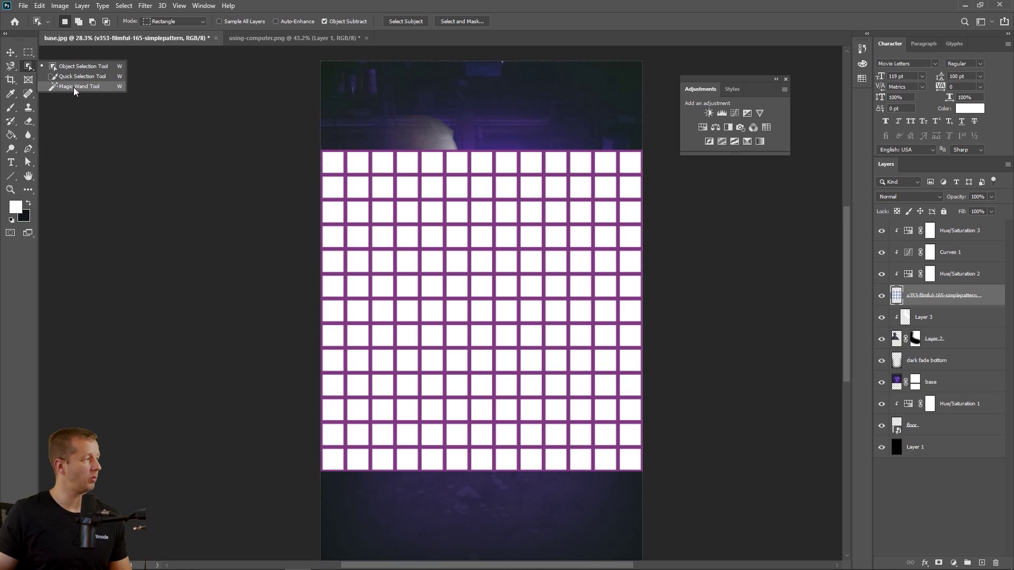
left_click(74, 87)
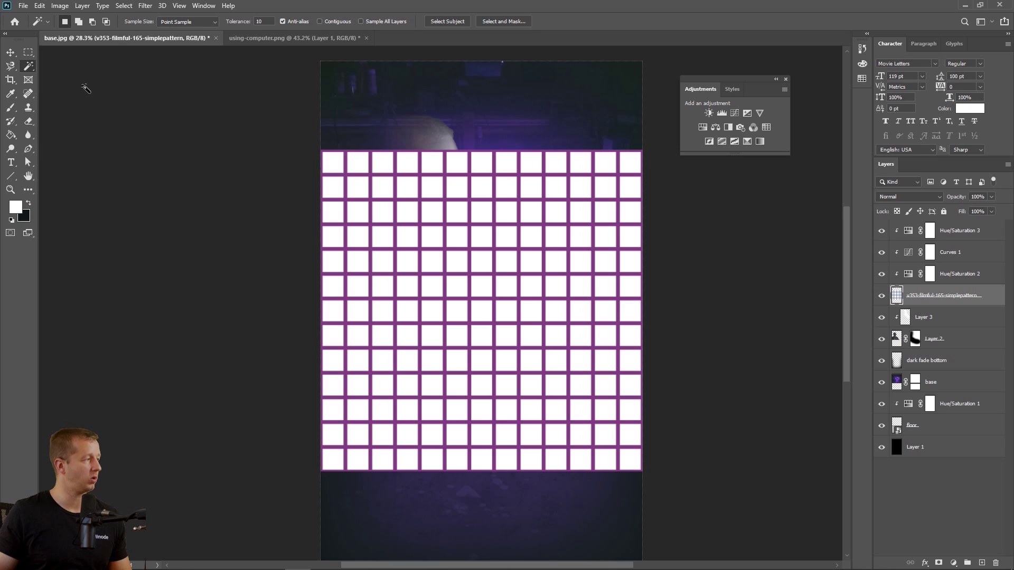
left_click(337, 21)
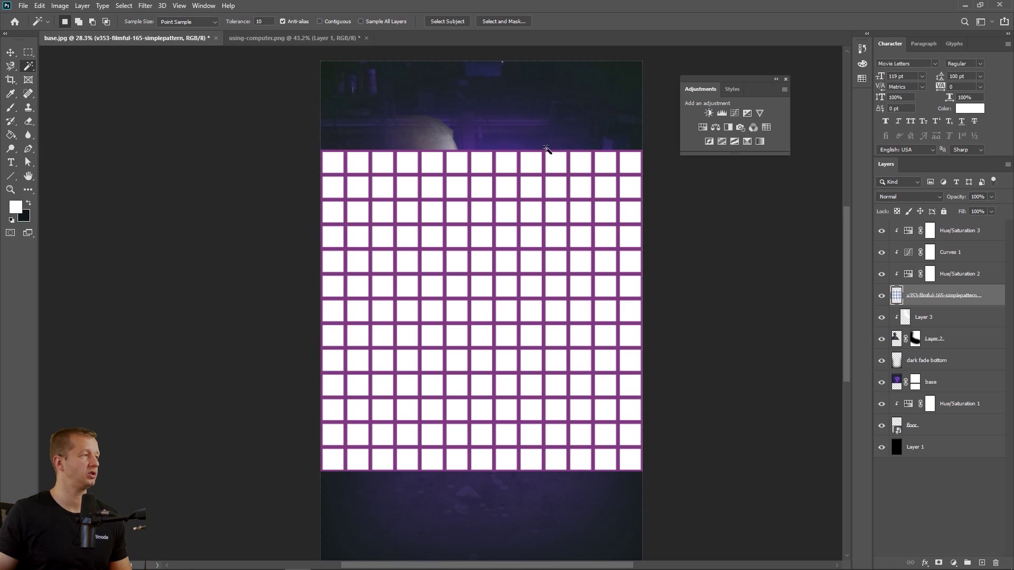
left_click(630, 160)
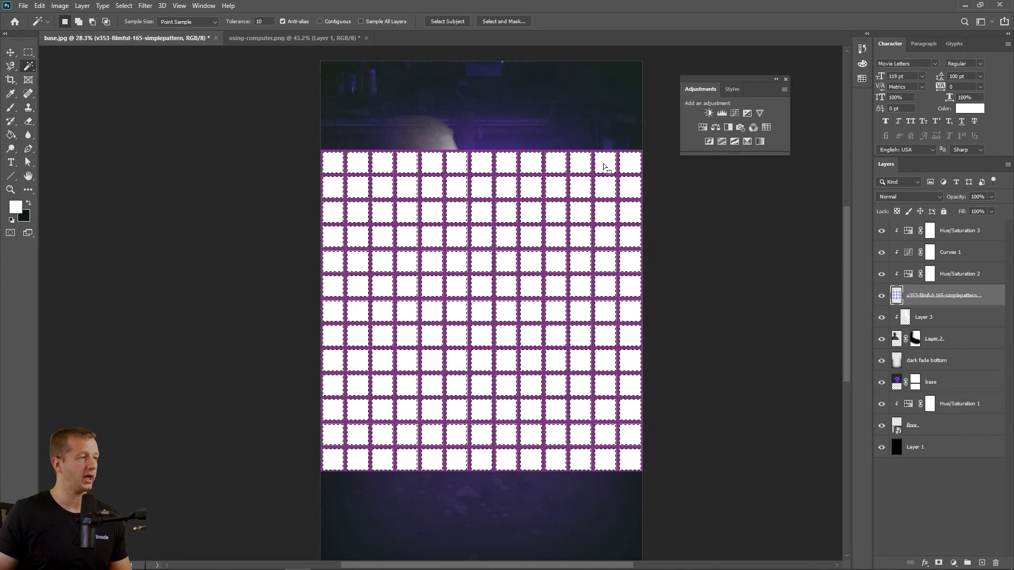
- Clear the selection and try the Magic Wand on single white squares with Contiguous on
key("ctrl+d")
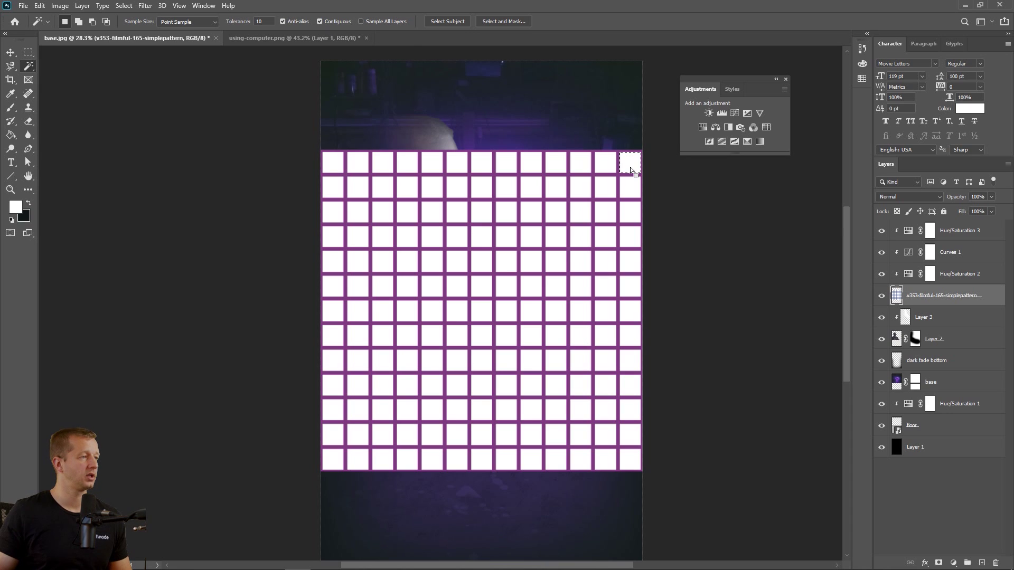
left_click(578, 190)
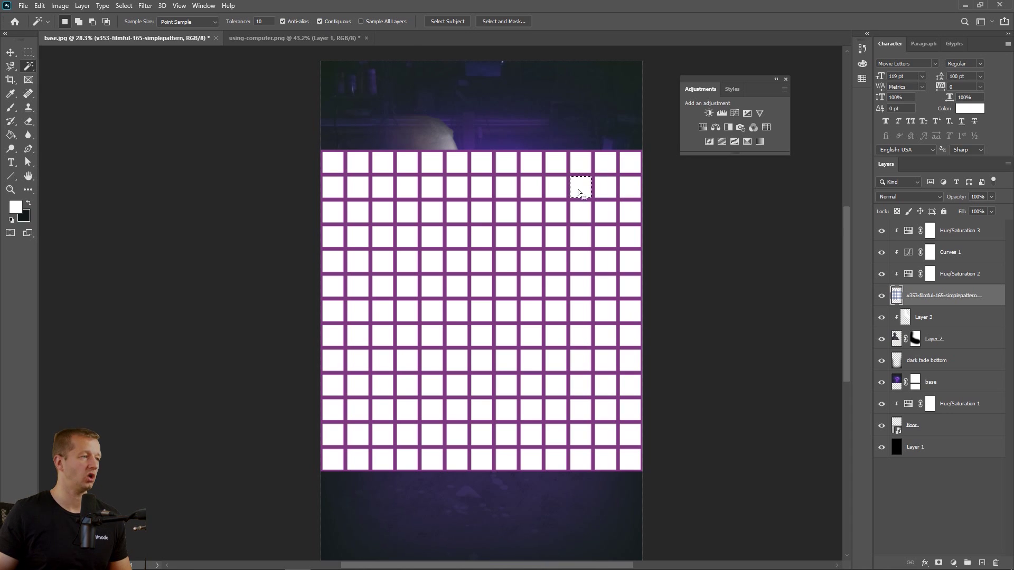
left_click(556, 162)
- Turn Contiguous off, select every white square of the grid, delete them from the layer and clear the selection
left_click(319, 21)
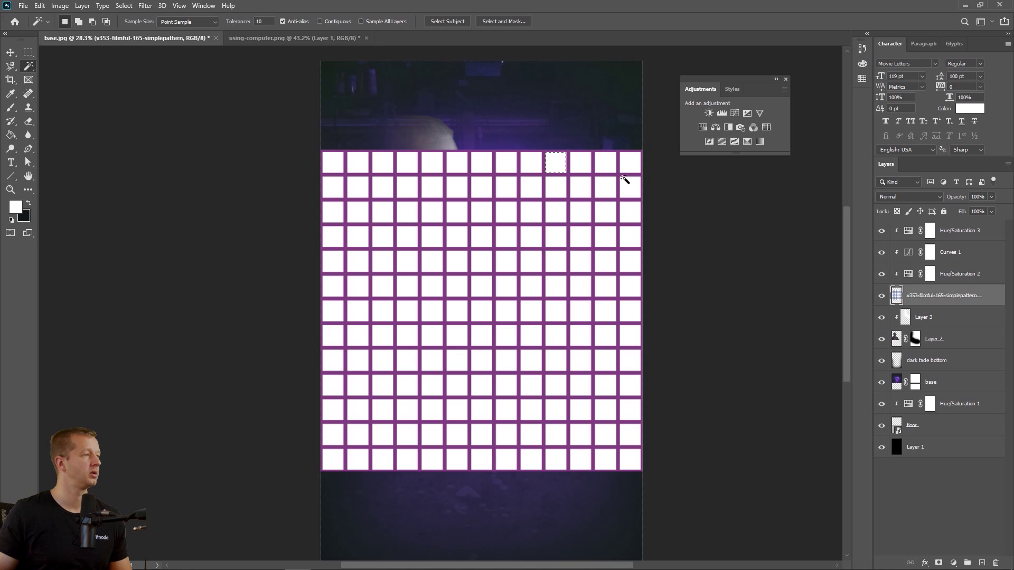
left_click(637, 168)
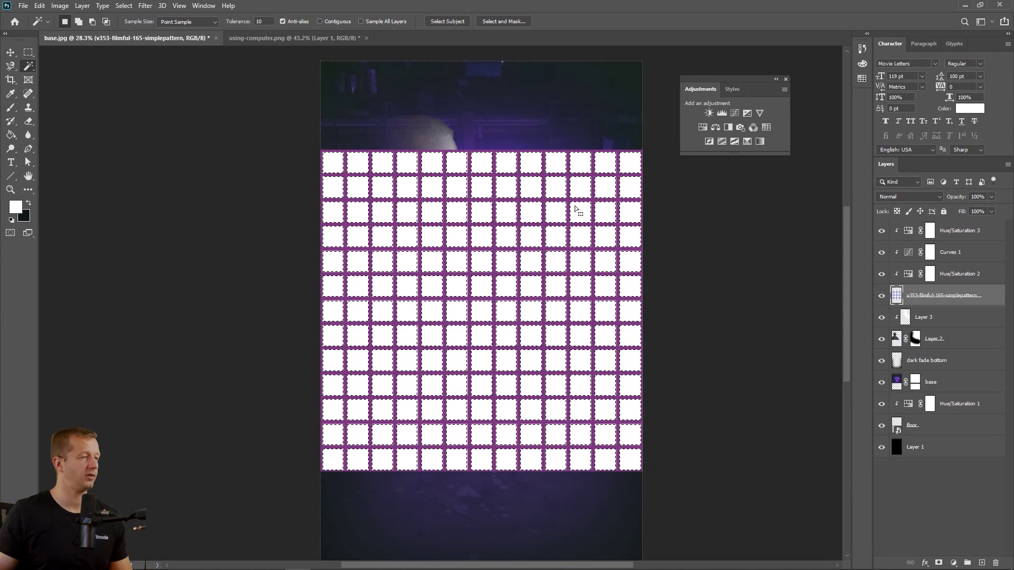
key("Delete")
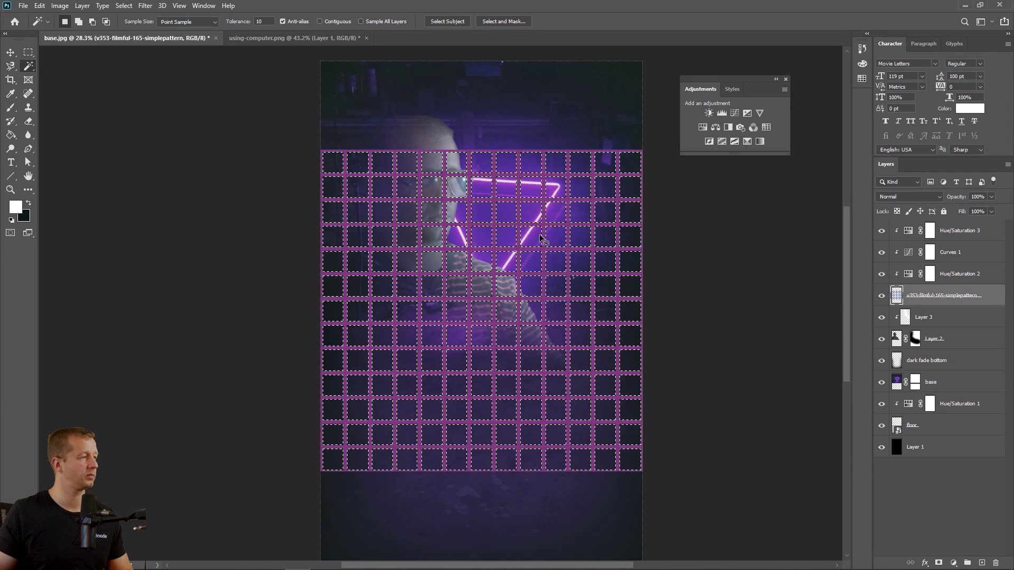
key("ctrl+d")
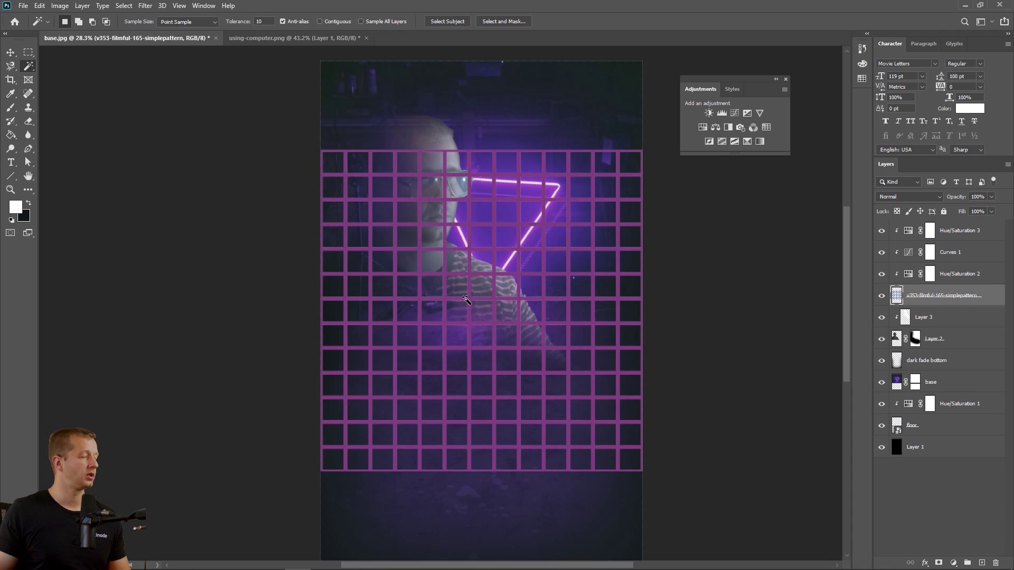
- Give the grid a Perspective transform, narrowing its upper edge and widening its lower edge well beyond the canvas sides
left_click(10, 52)
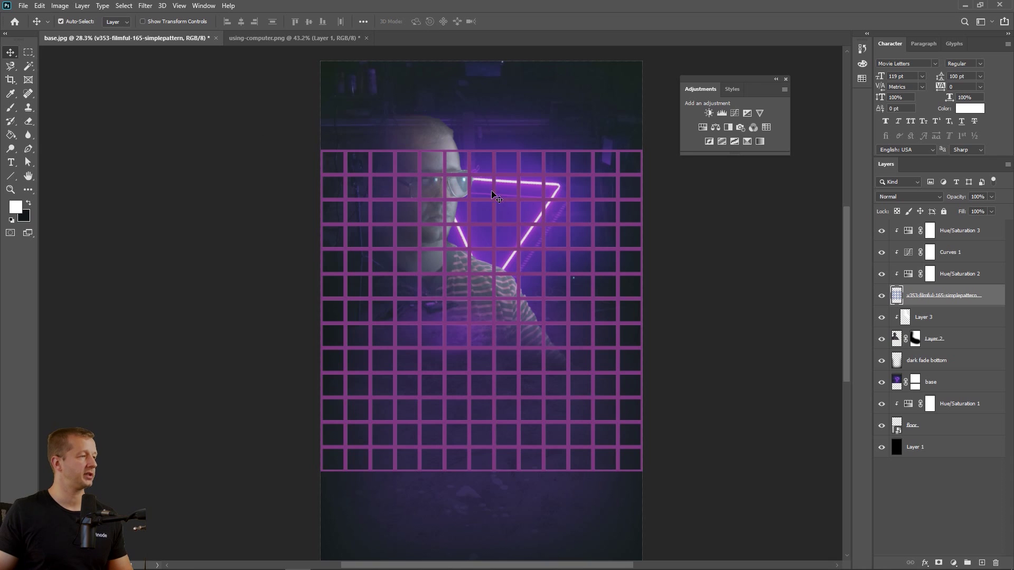
key("ctrl+t")
right_click(520, 201)
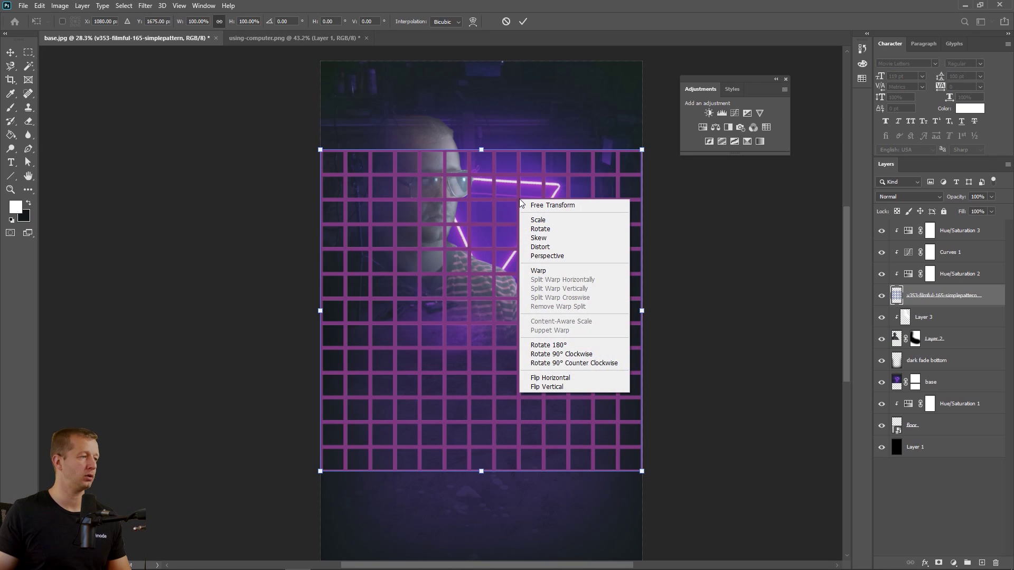
left_click(548, 256)
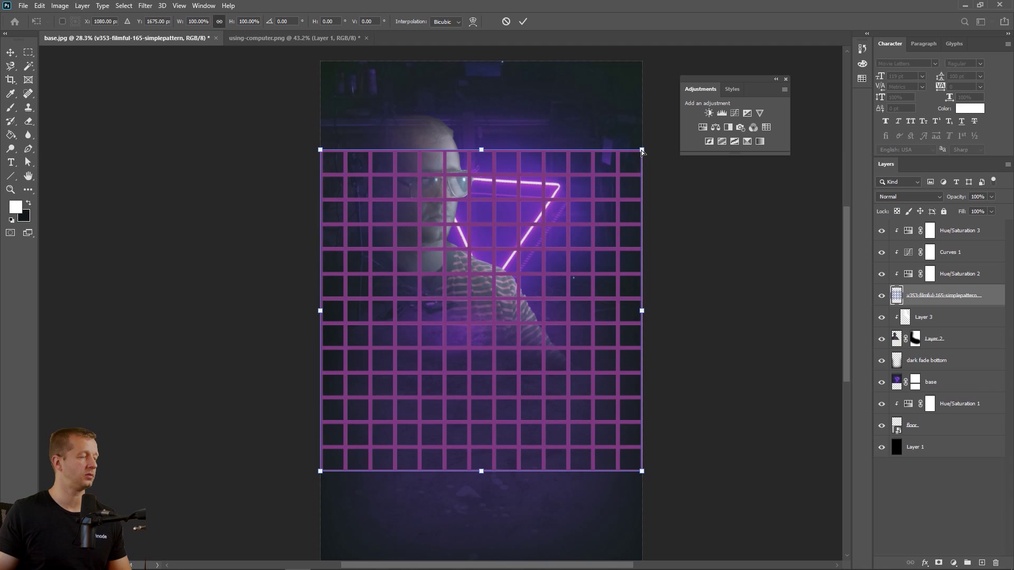
left_click_drag(642, 152, 595, 151)
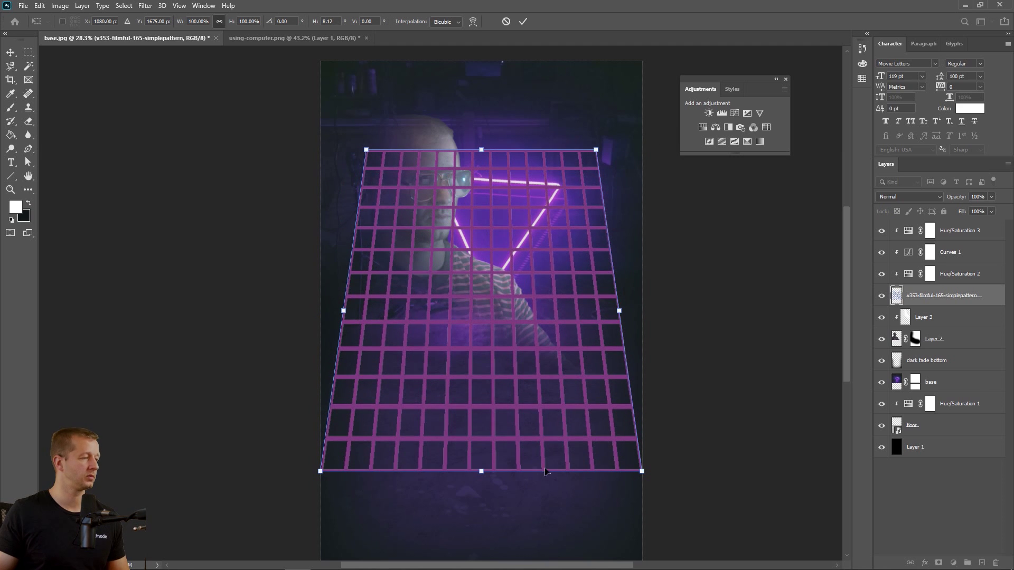
left_click_drag(642, 471, 787, 386)
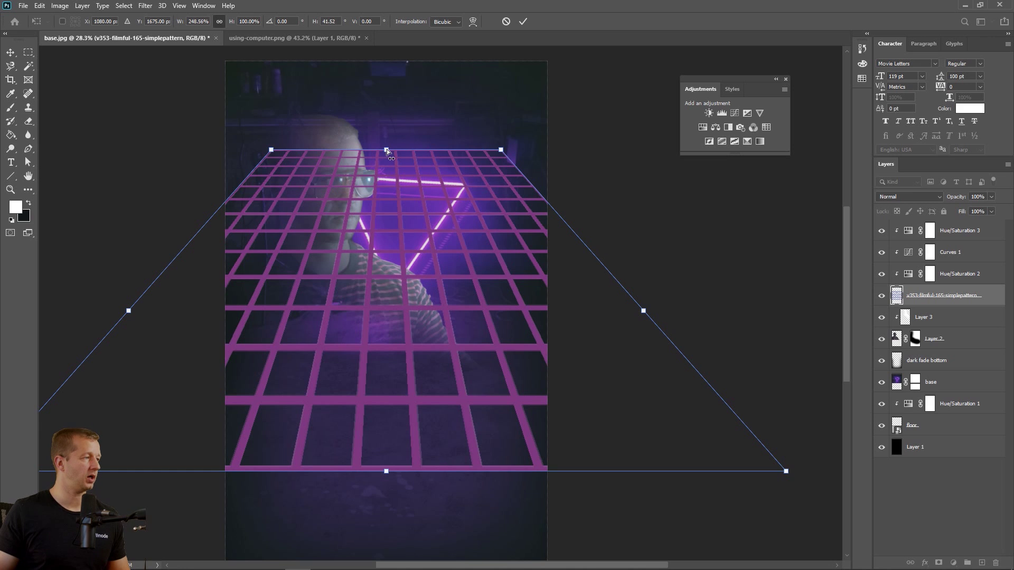
- Scale the grid down to about 89.5% height and move it onto the lower half of the canvas
right_click(386, 150)
left_click(397, 169)
left_click_drag(387, 151, 389, 182)
left_click_drag(443, 260, 482, 347)
scroll(483, 346, "down", 2)
scroll(485, 349, "down", 2)
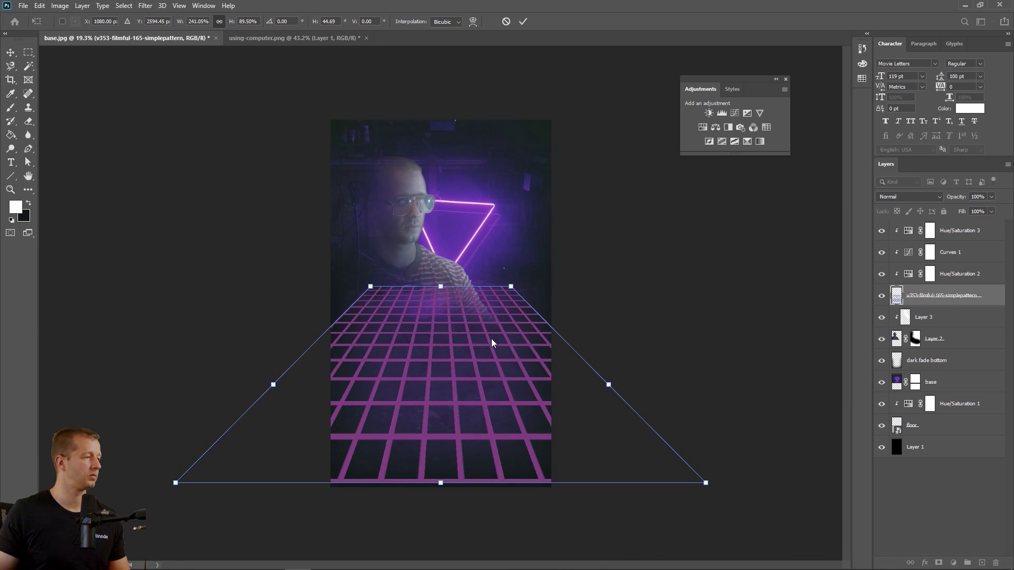
- Use Perspective to widen the grid's upper edge to just past the canvas sides and flare its lower edge much farther out
right_click(510, 286)
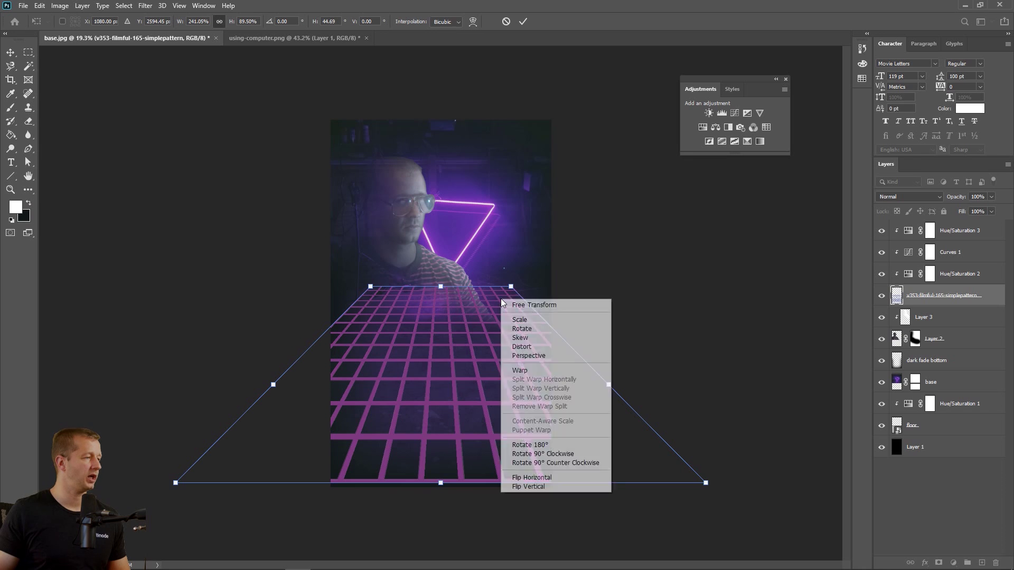
left_click(528, 355)
left_click_drag(511, 286, 554, 287)
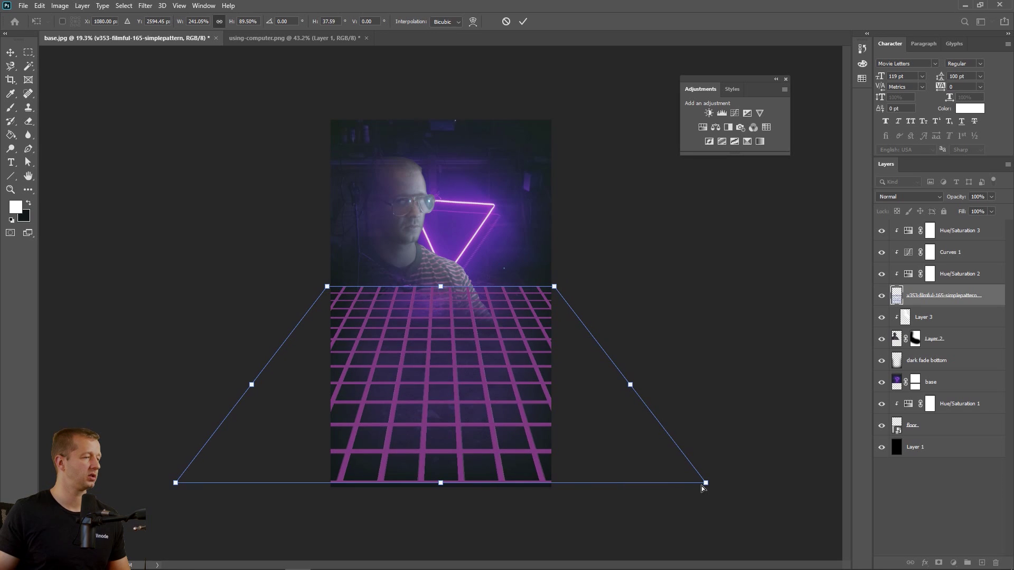
left_click_drag(706, 483, 815, 457)
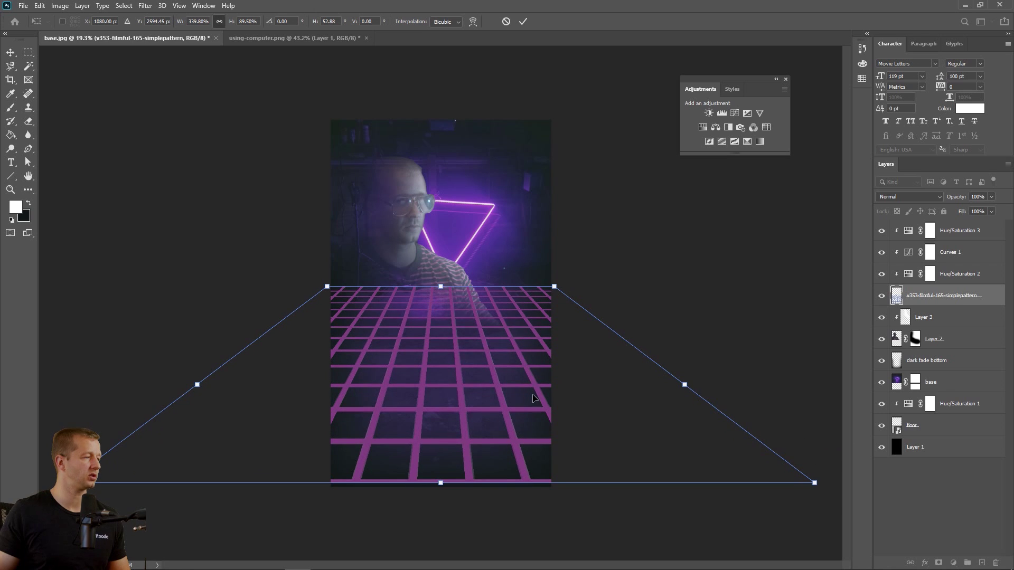
- Move the grid up about 1.77 in and scale it to about 97.3% height so it reaches the canvas bottom
left_click_drag(536, 401, 536, 389)
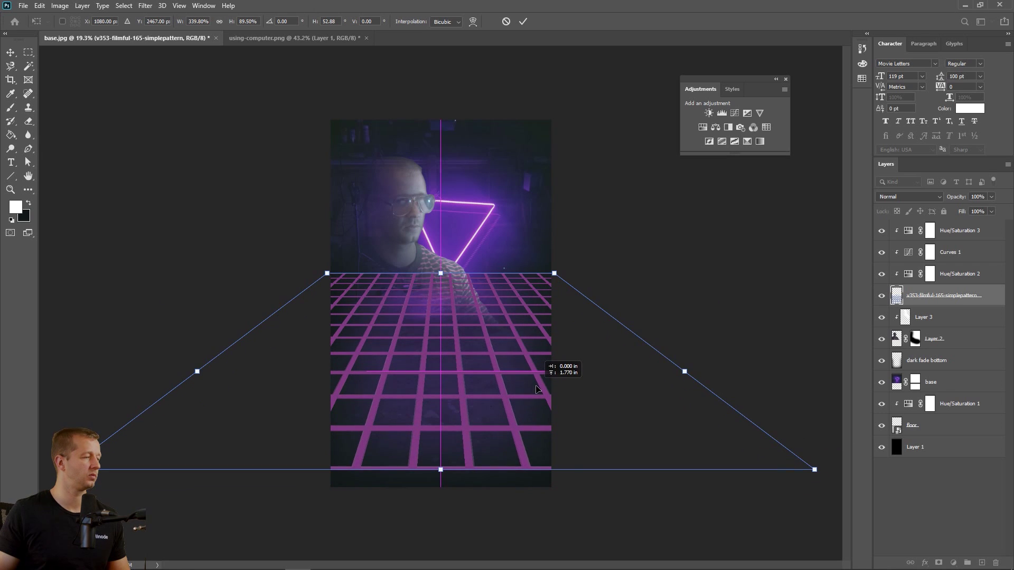
right_click(466, 423)
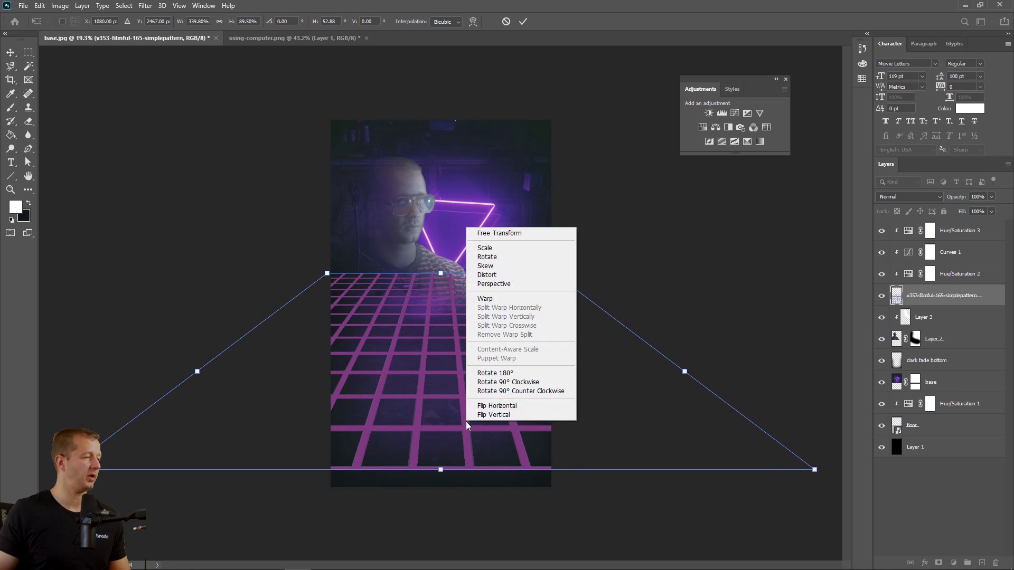
left_click(485, 247)
left_click_drag(440, 469, 442, 487)
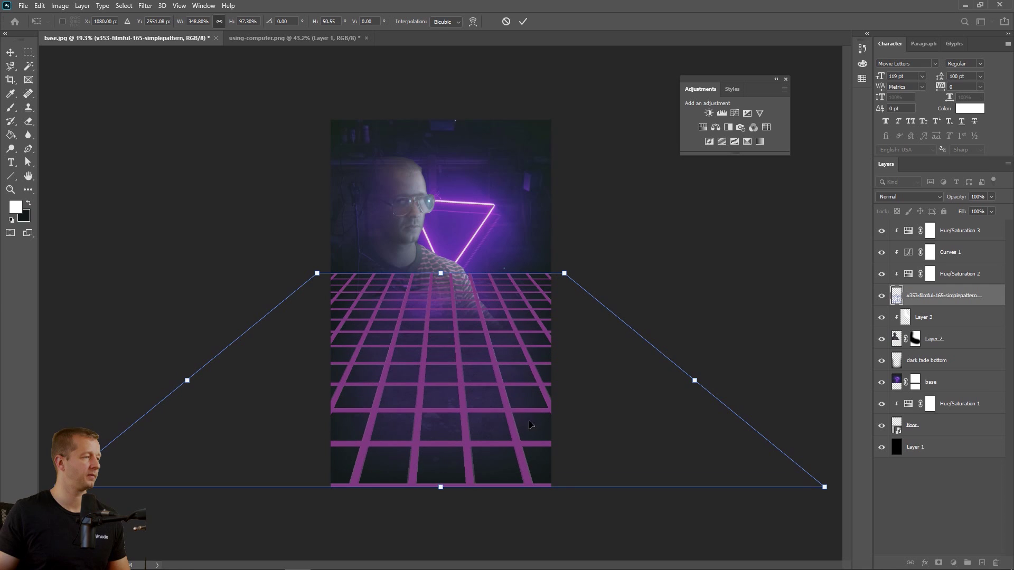
- Narrow the grid's upper edge with Perspective to about the canvas width and apply the transform
right_click(564, 273)
left_click(580, 343)
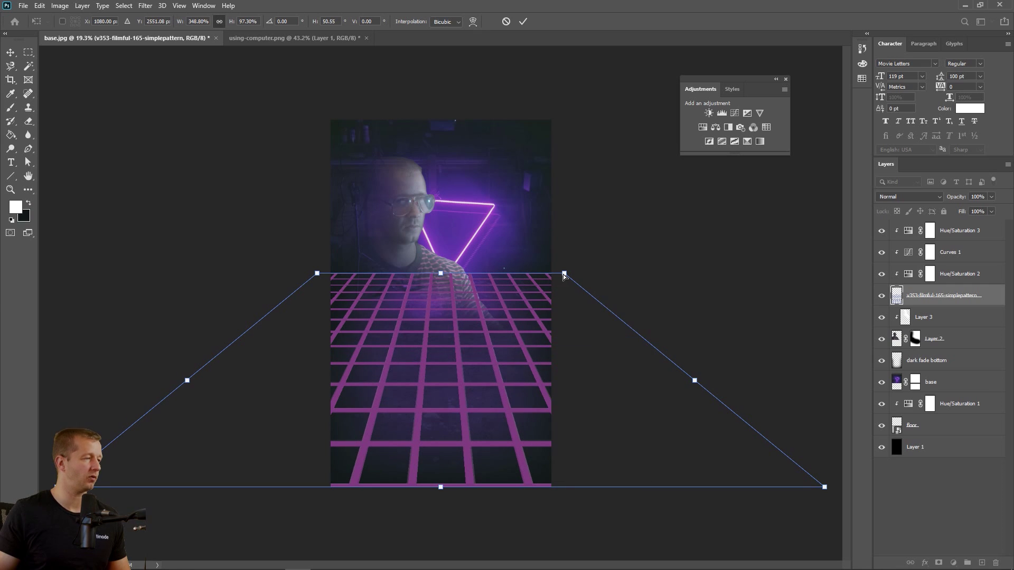
left_click_drag(564, 274, 550, 273)
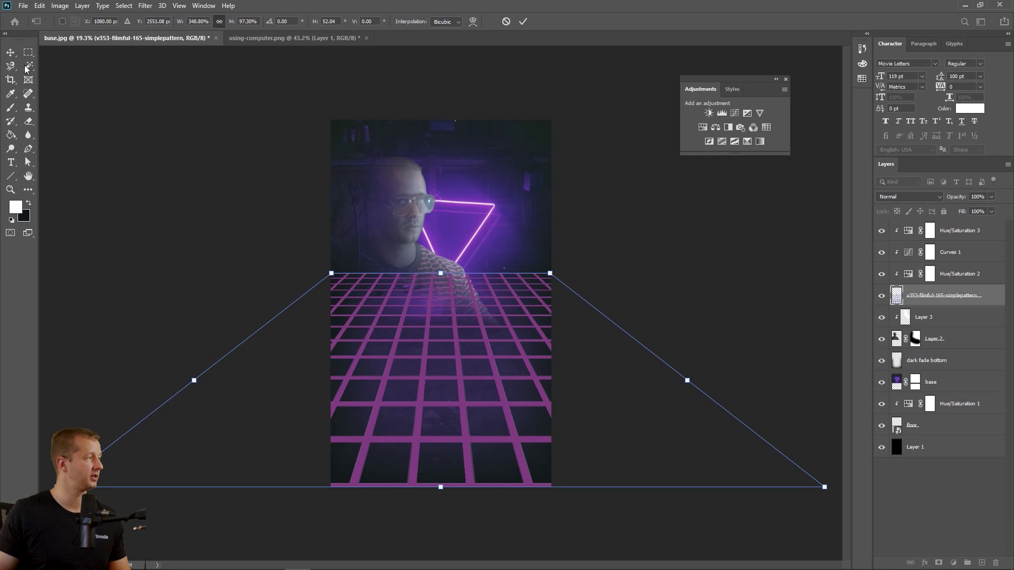
left_click(10, 52)
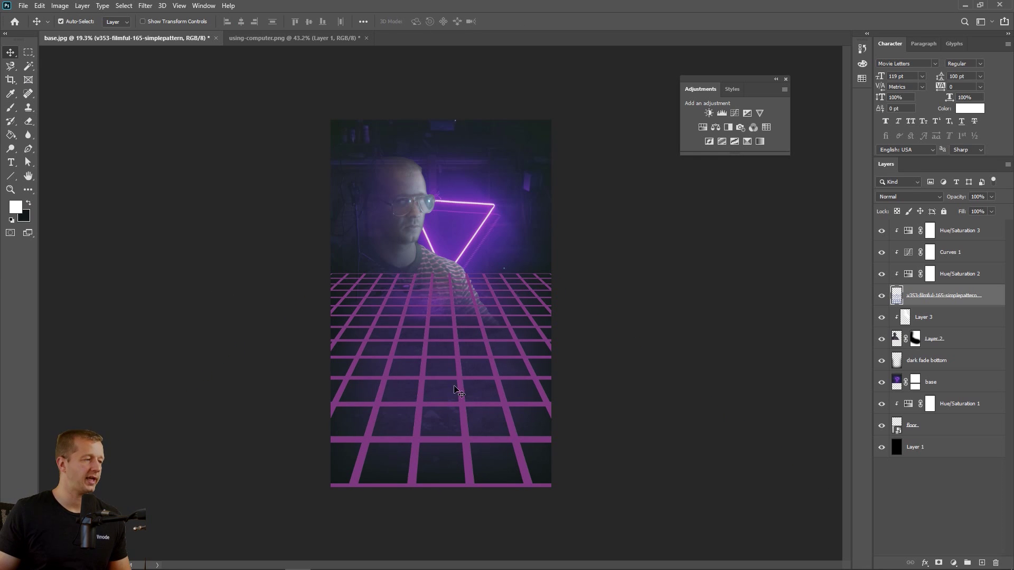
- Move the grid pattern layer below the base layer, directly above Hue/Saturation 1
scroll(458, 392, "up", 3)
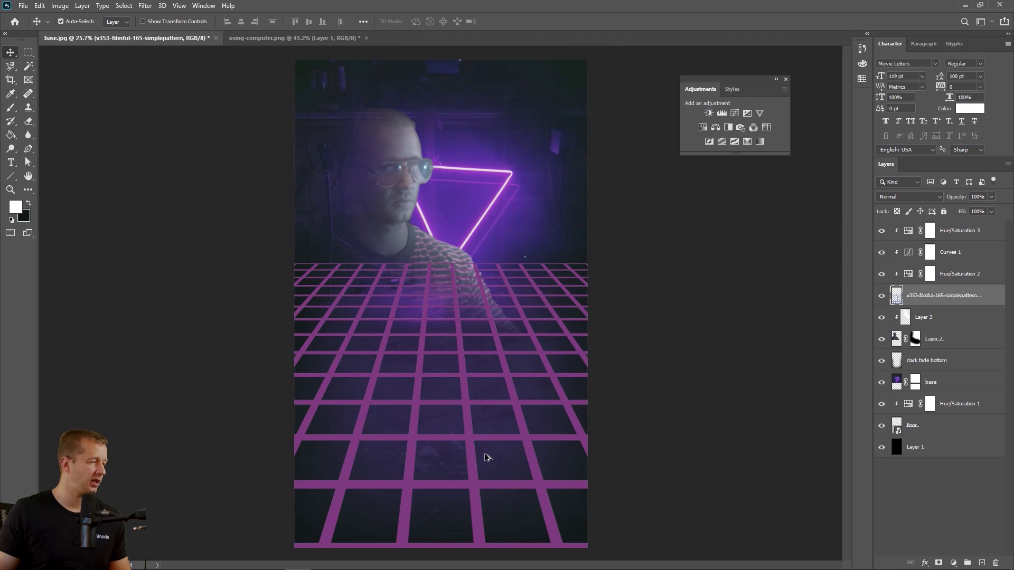
scroll(459, 469, "down", 1)
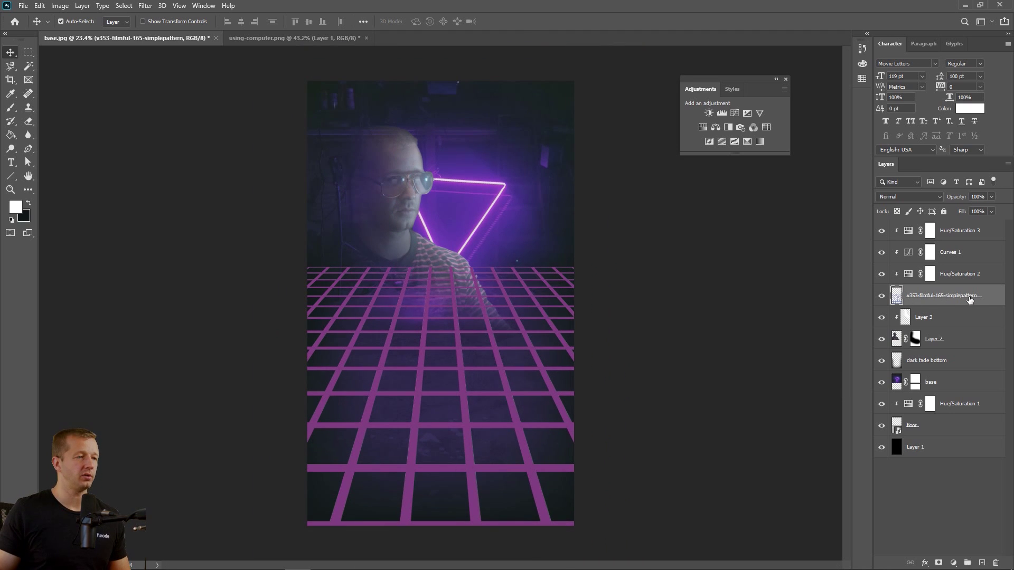
left_click_drag(970, 300, 962, 396)
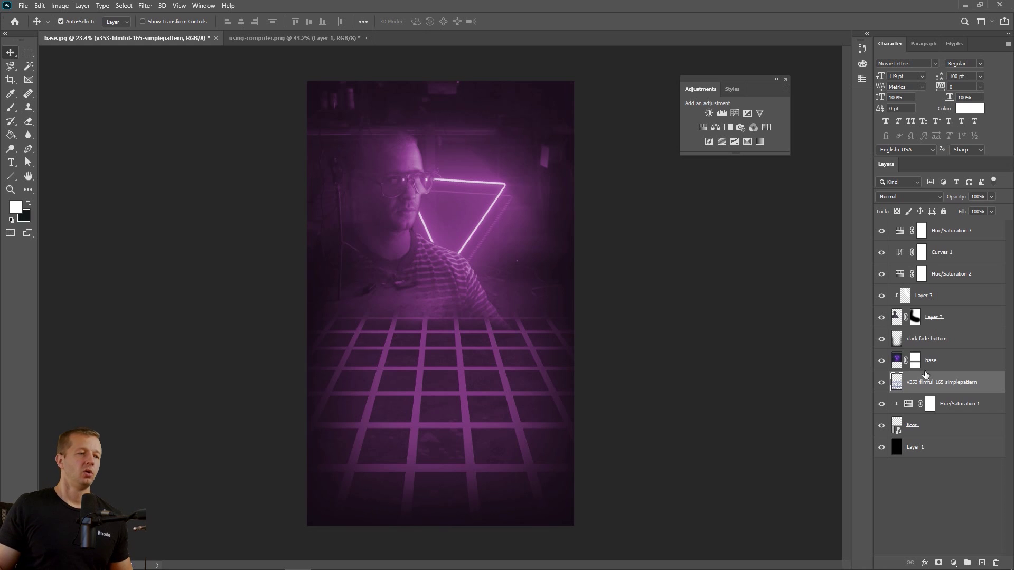
- Move the grid pattern layer up the stack to sit between the dark fade bottom and base layers
left_click_drag(942, 382, 935, 286)
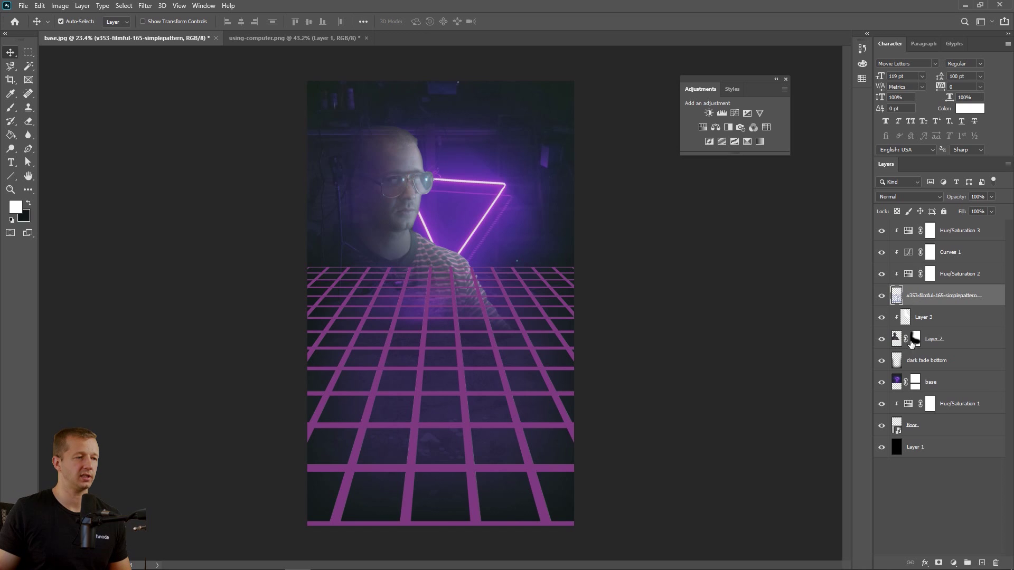
left_click_drag(943, 299, 931, 371)
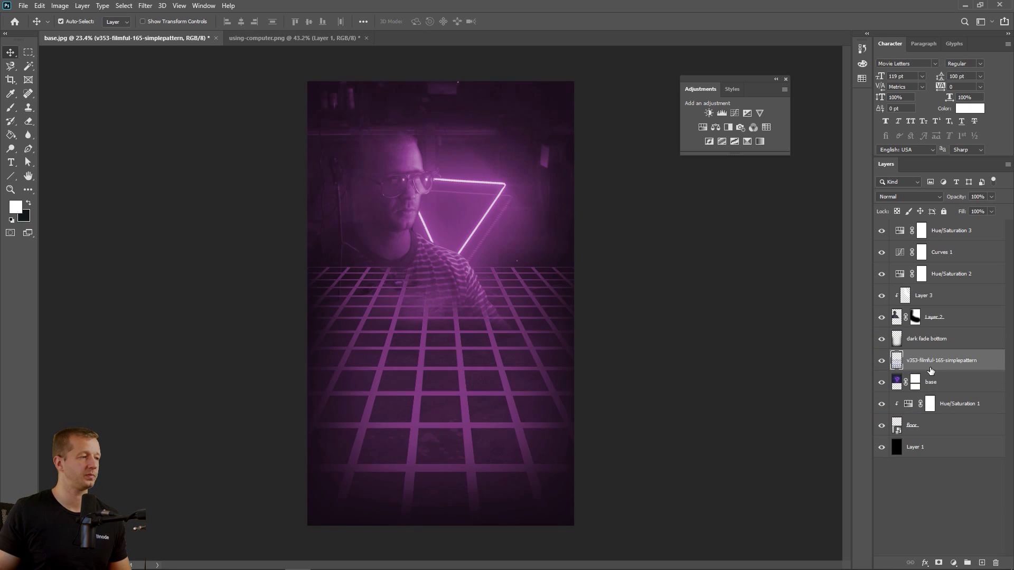
- Clip Hue/Saturation 2, Curves 1 and Hue/Saturation 3 to the man's layer so they affect only him
left_click(944, 270)
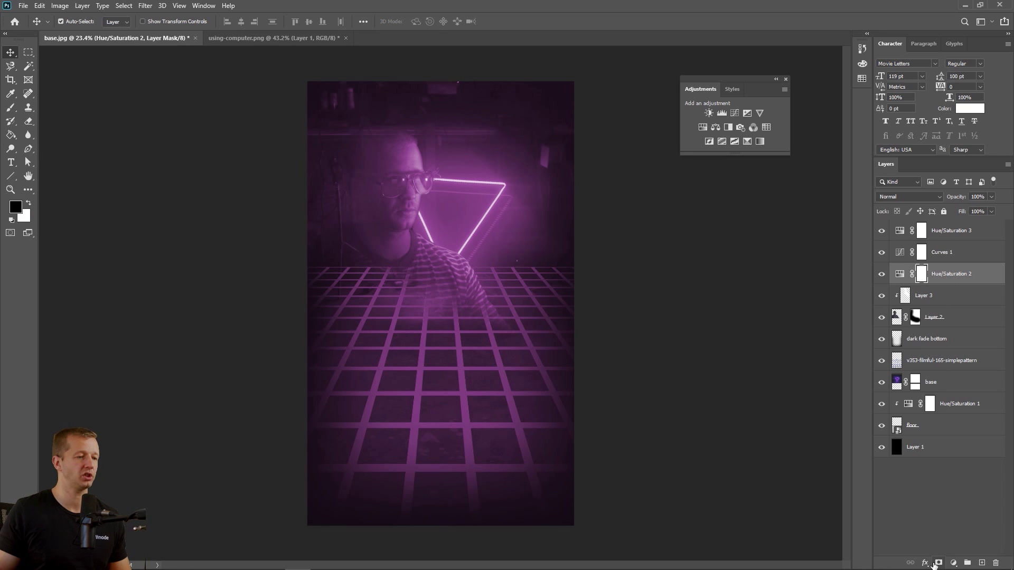
double_click(900, 275)
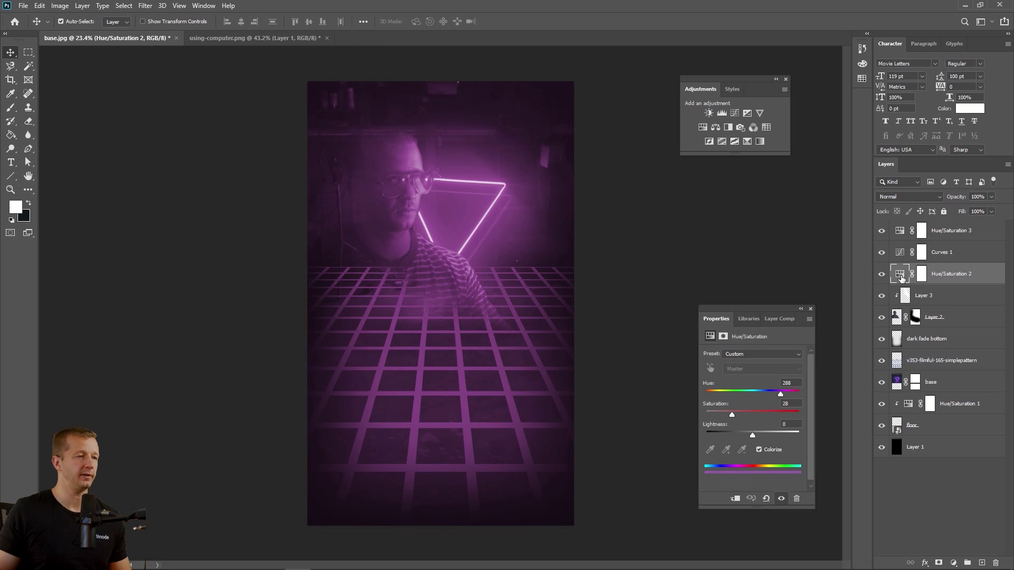
left_click(897, 285, "alt")
left_click(903, 256)
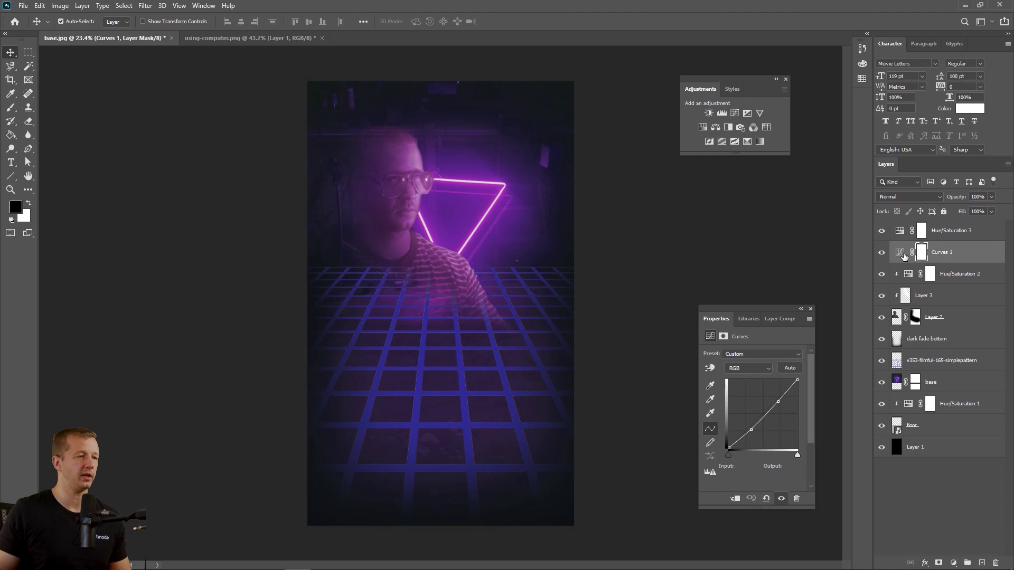
left_click(735, 499)
left_click(904, 231)
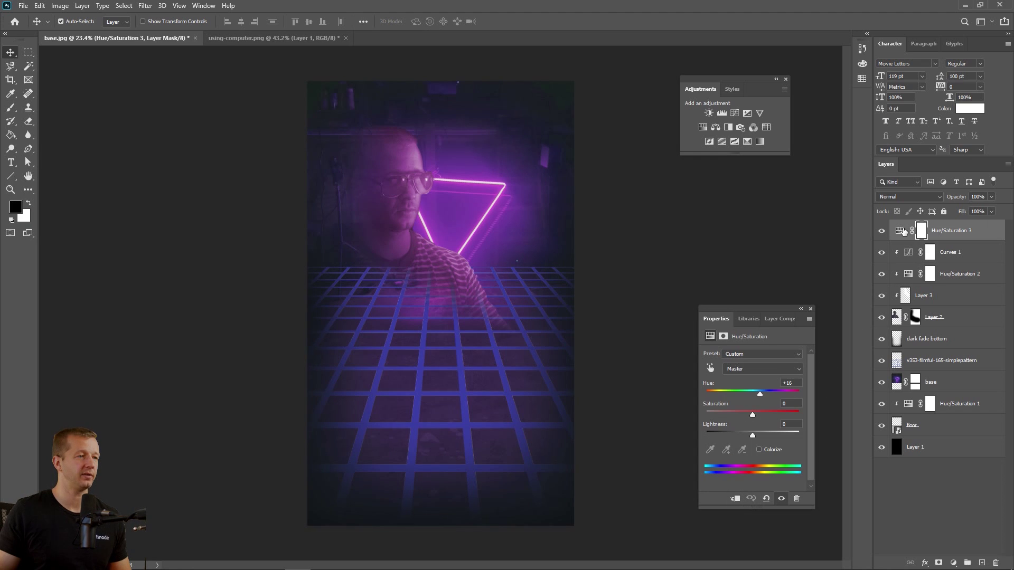
left_click(735, 499)
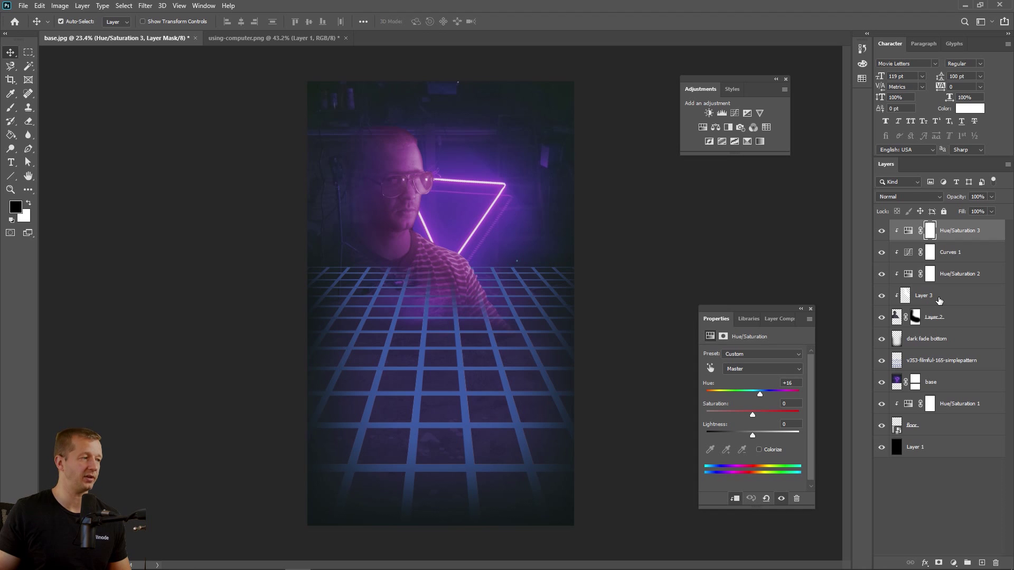
left_click(811, 309)
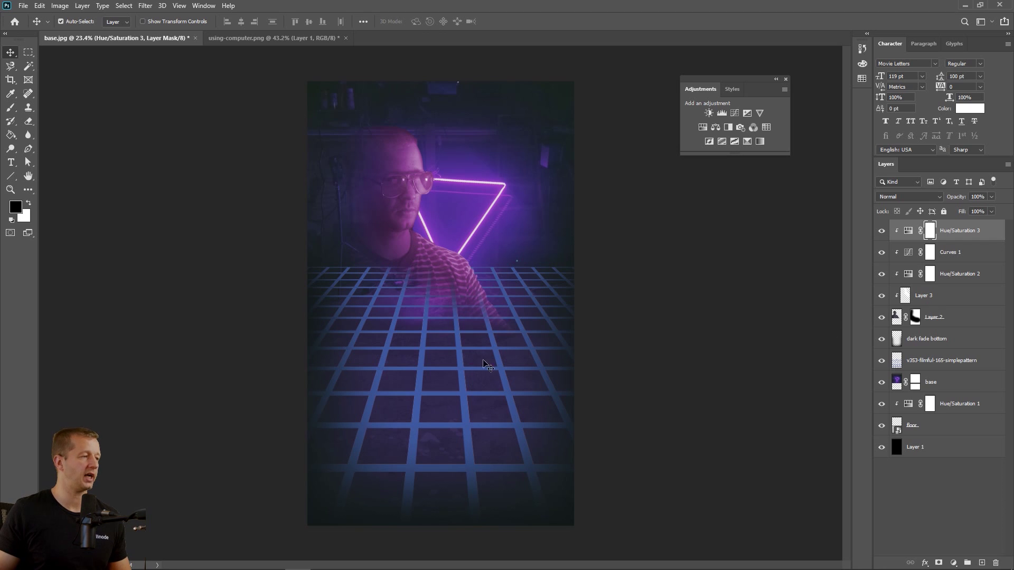
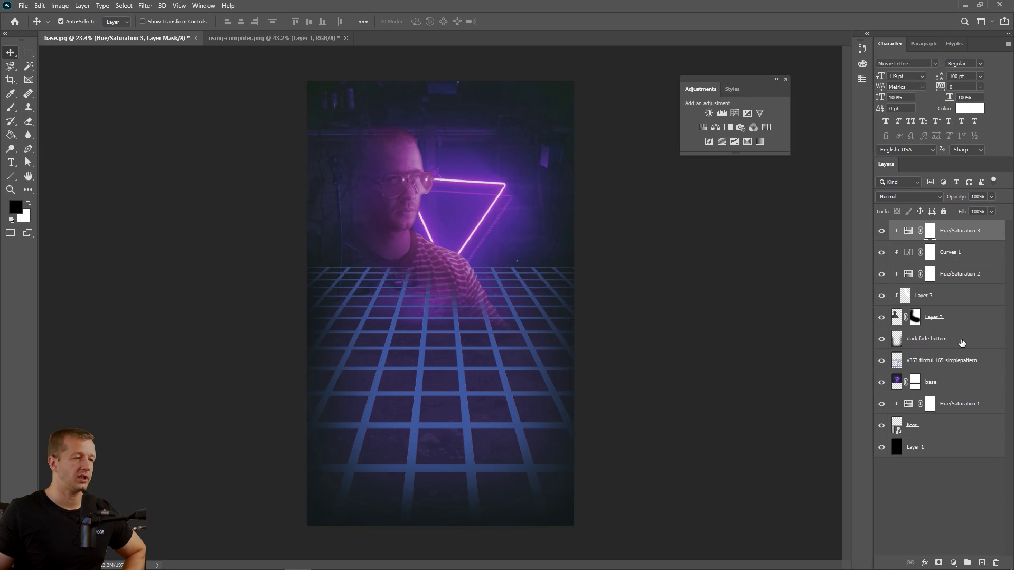
- Rename the v353-filmful-165-simplepattern layer as grid
left_click(940, 362)
double_click(933, 362)
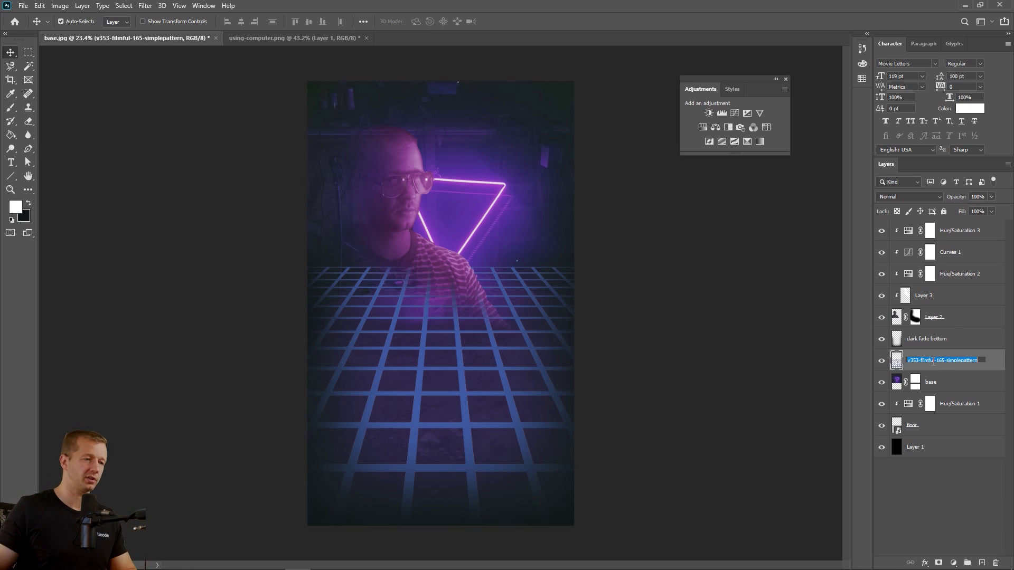
type("grit")
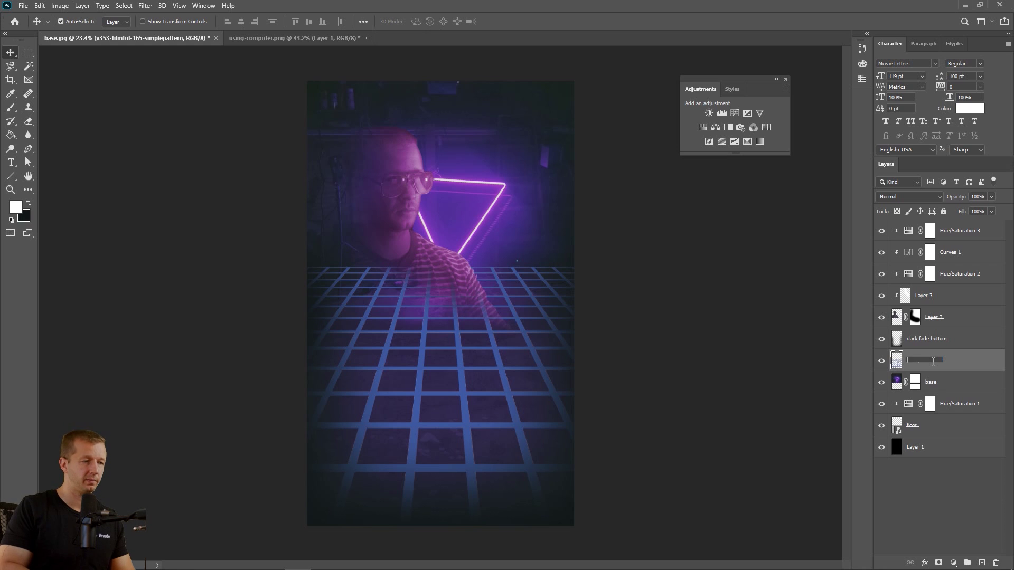
type("grid")
key("Return")
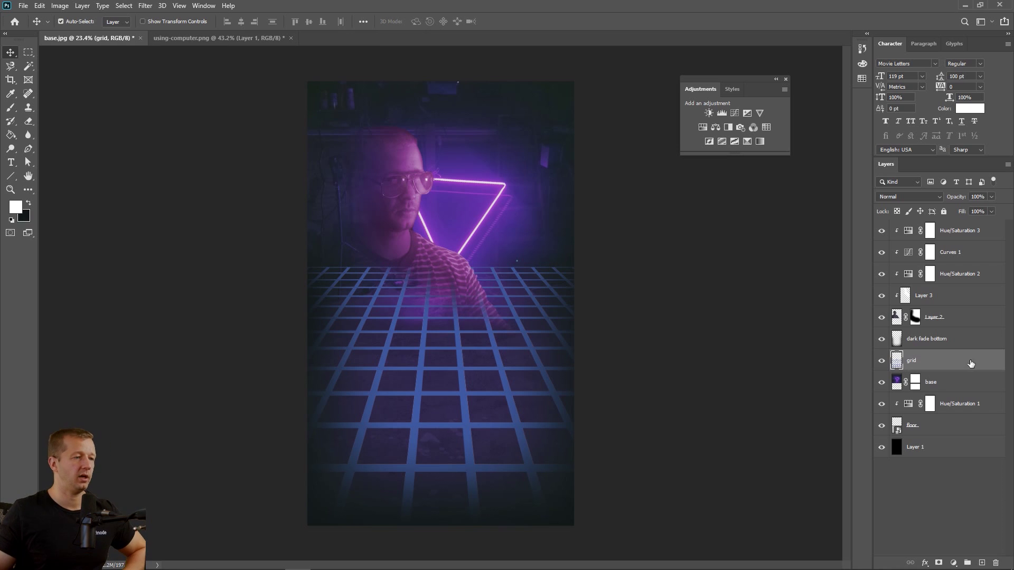
- Open the layer style settings for the grid layer and place the dialog clear of the artwork's grid area
double_click(1001, 359)
left_click_drag(695, 275, 817, 58)
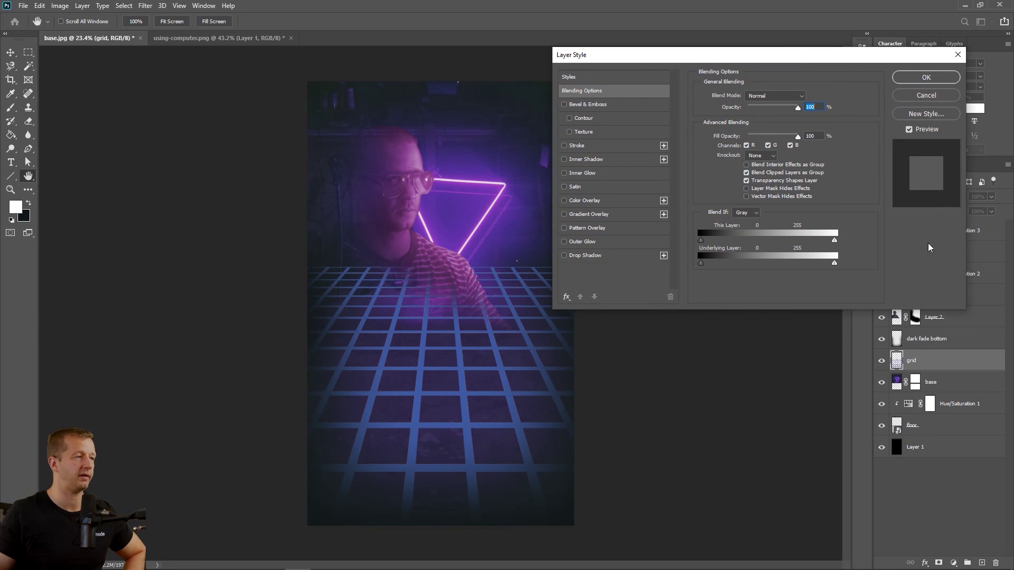
- Try Bevel & Emboss, Stroke, Inner Shadow and Inner Glow one after another on the grid layer
left_click(564, 104)
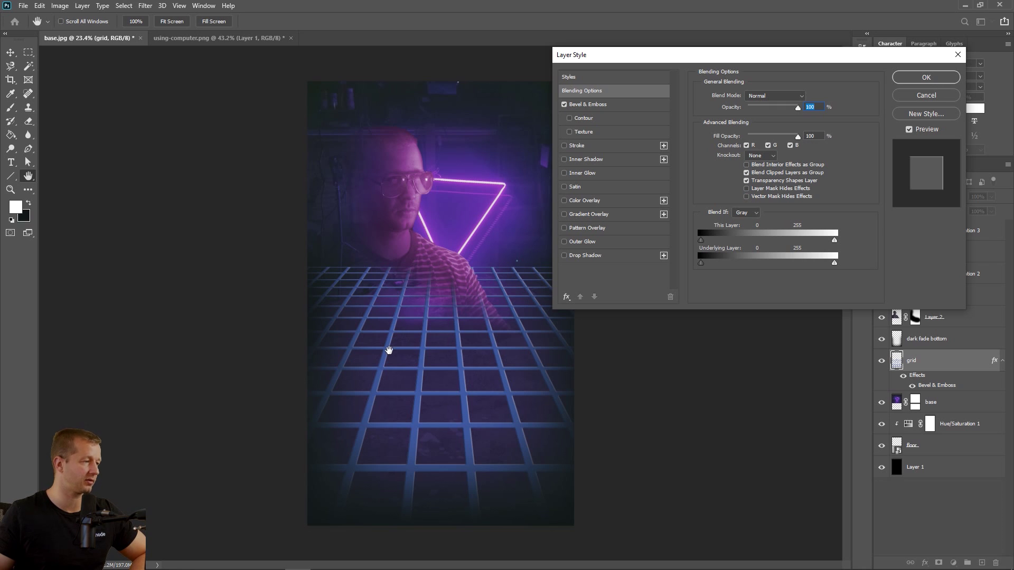
left_click(592, 107)
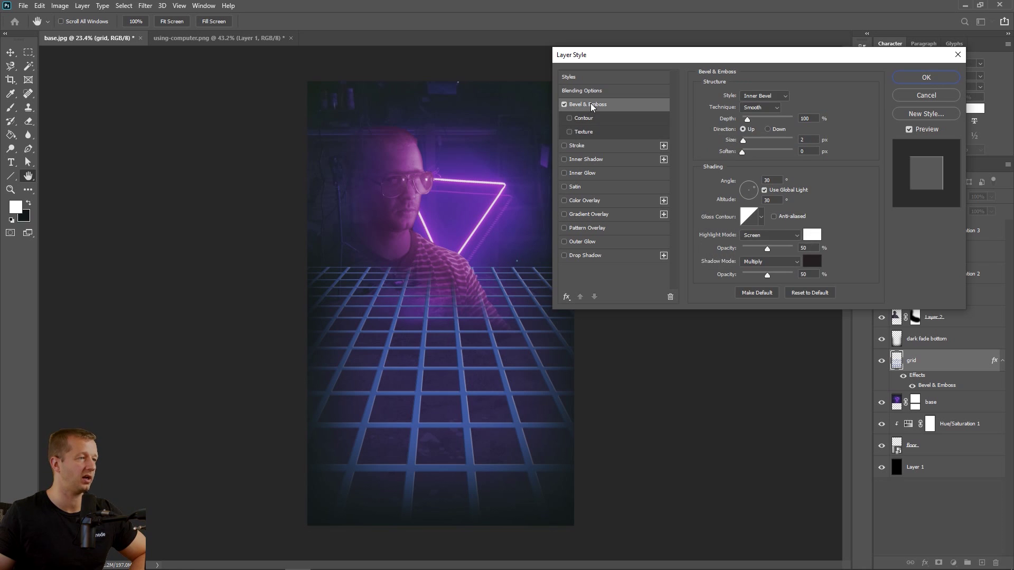
left_click(563, 104)
left_click(563, 145)
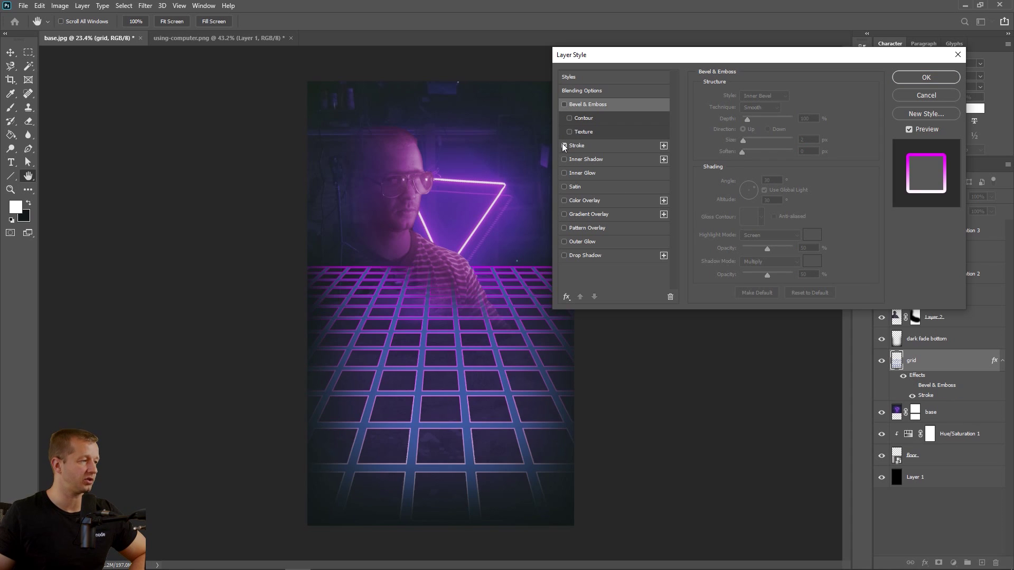
left_click(563, 145)
left_click(564, 159)
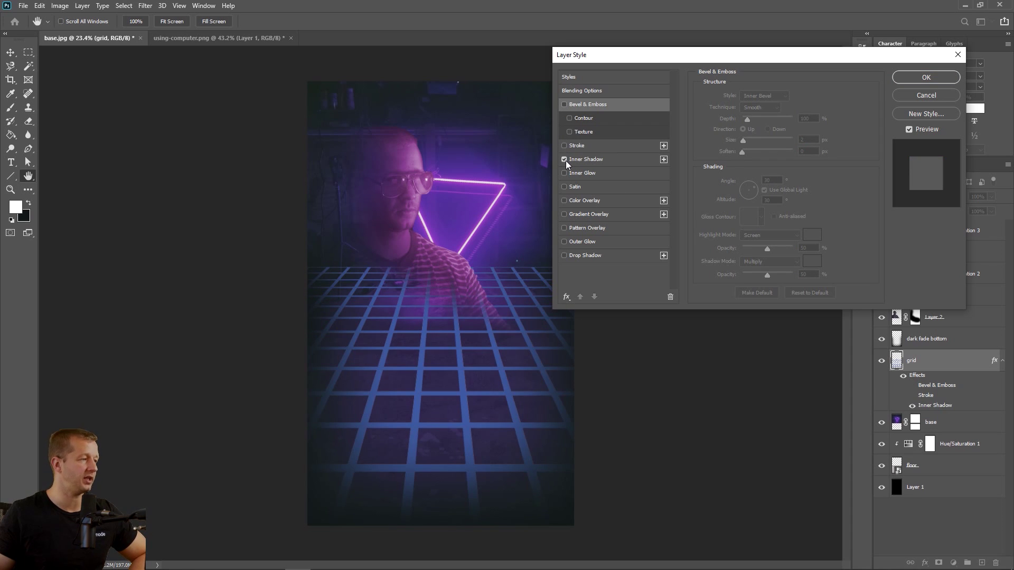
left_click(564, 159)
left_click(564, 173)
left_click(564, 174)
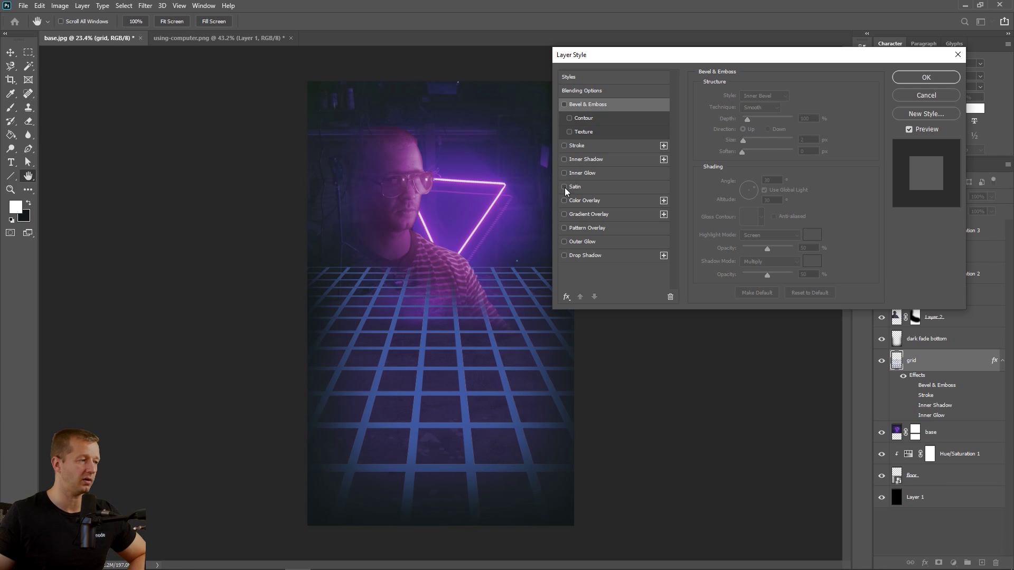
- Add a light purple Color Overlay and an Outer Glow to the grid layer, with the glow's blend mode set to Normal
left_click(587, 201)
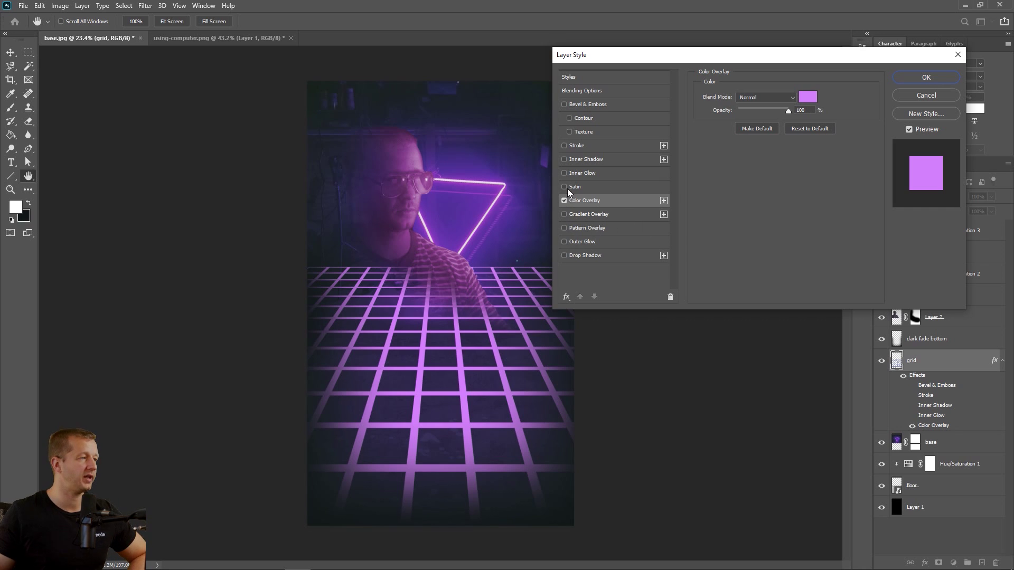
left_click(564, 242)
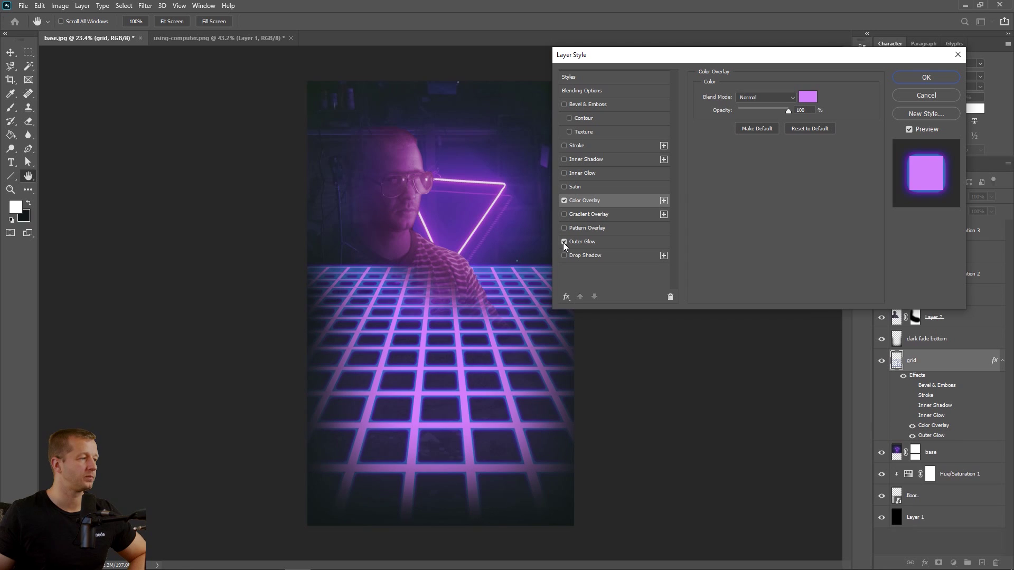
left_click(598, 242)
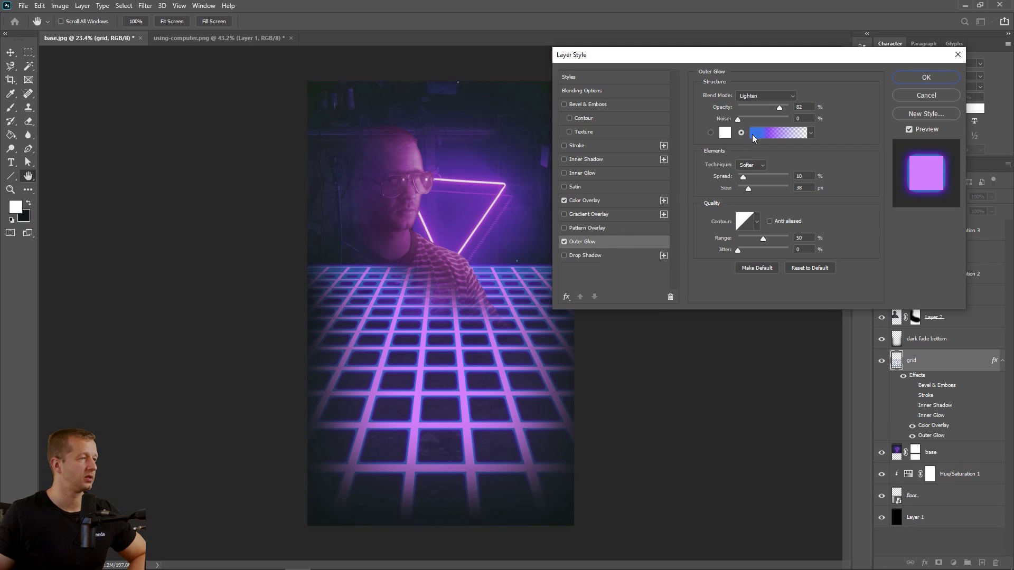
left_click(750, 96)
left_click(750, 102)
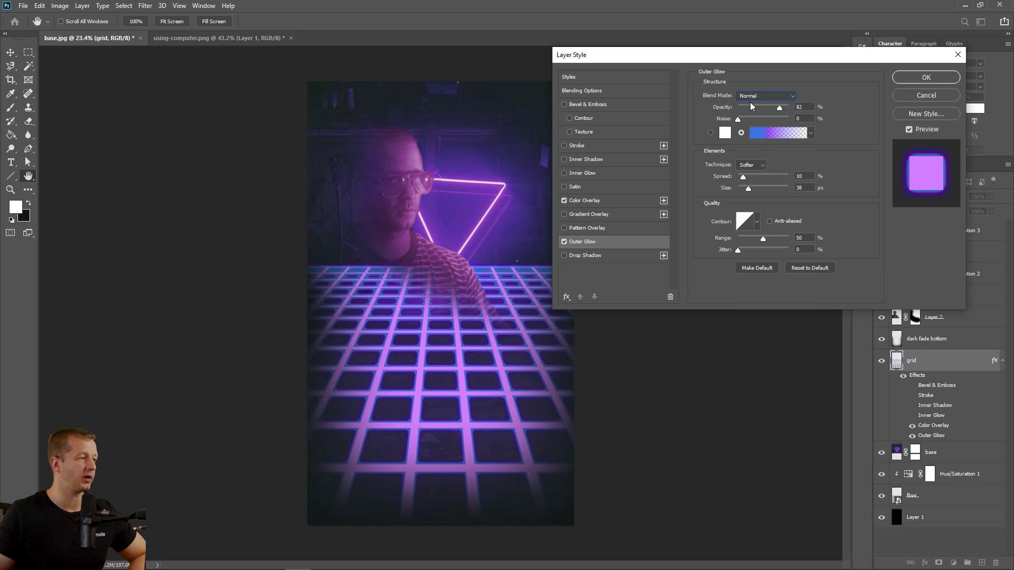
- Switch the grid's Outer Glow from a gradient to the solid violet colour 8400ff
left_click(711, 134)
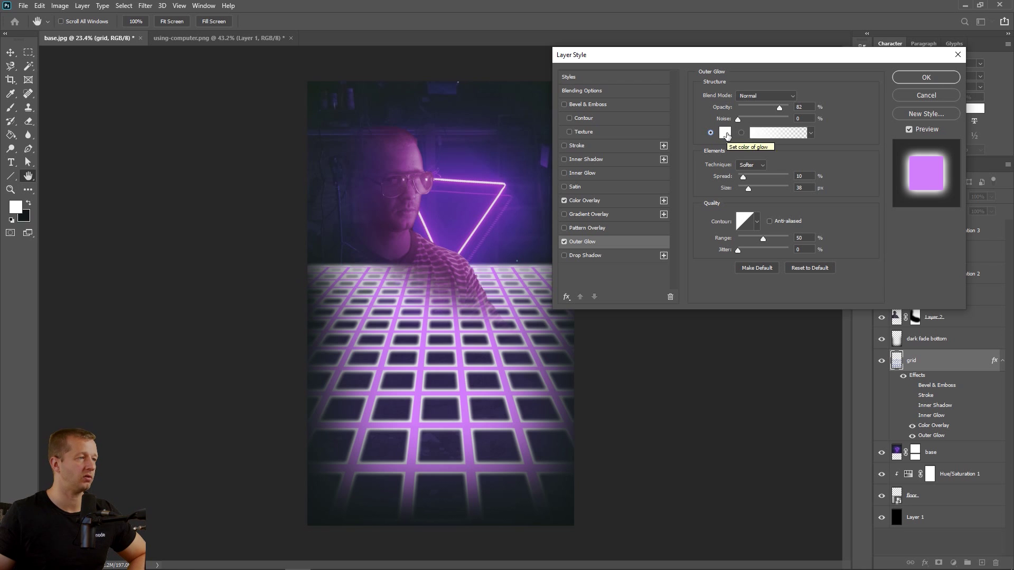
left_click(726, 134)
left_click_drag(699, 354, 678, 336)
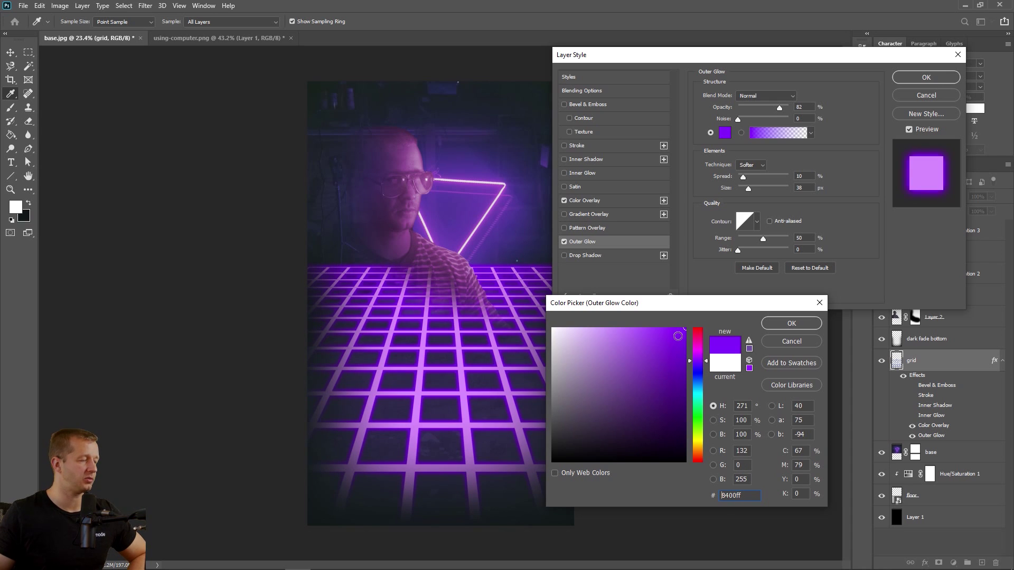
left_click_drag(678, 337, 683, 336)
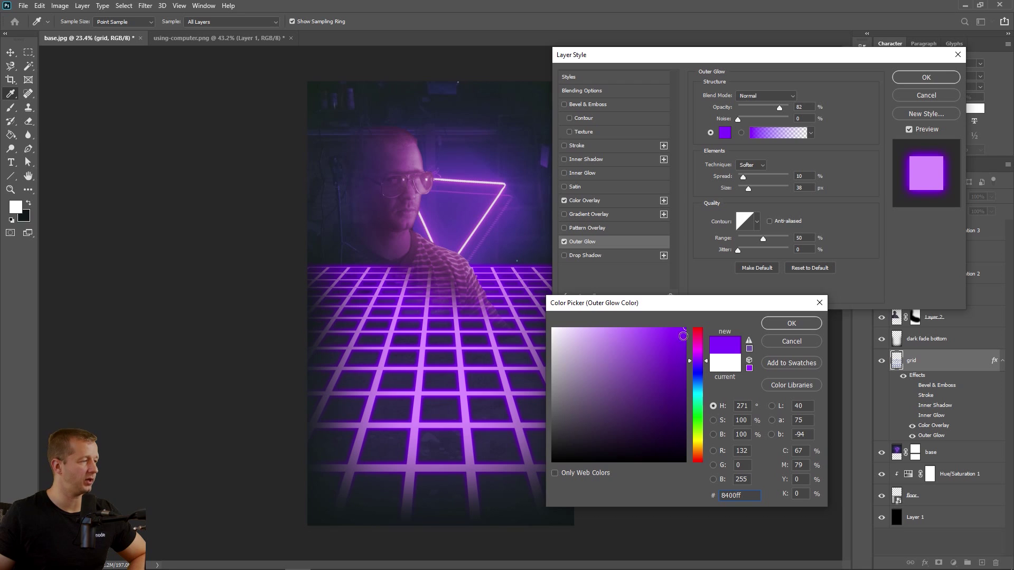
left_click(782, 323)
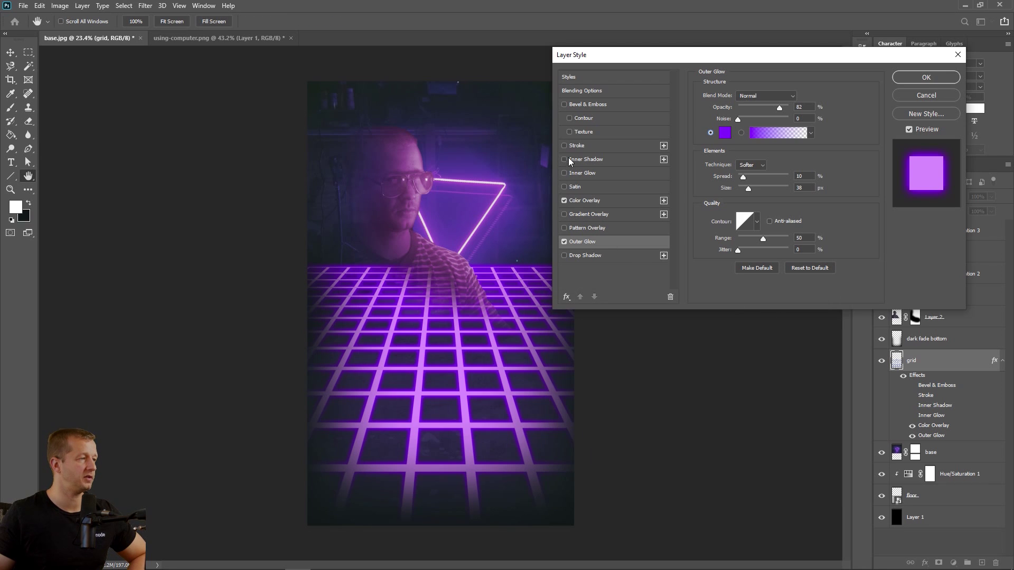
- Add an Inner Glow to the grid layer with Normal blend mode, 100% opacity and a size of 24 px
left_click(582, 173)
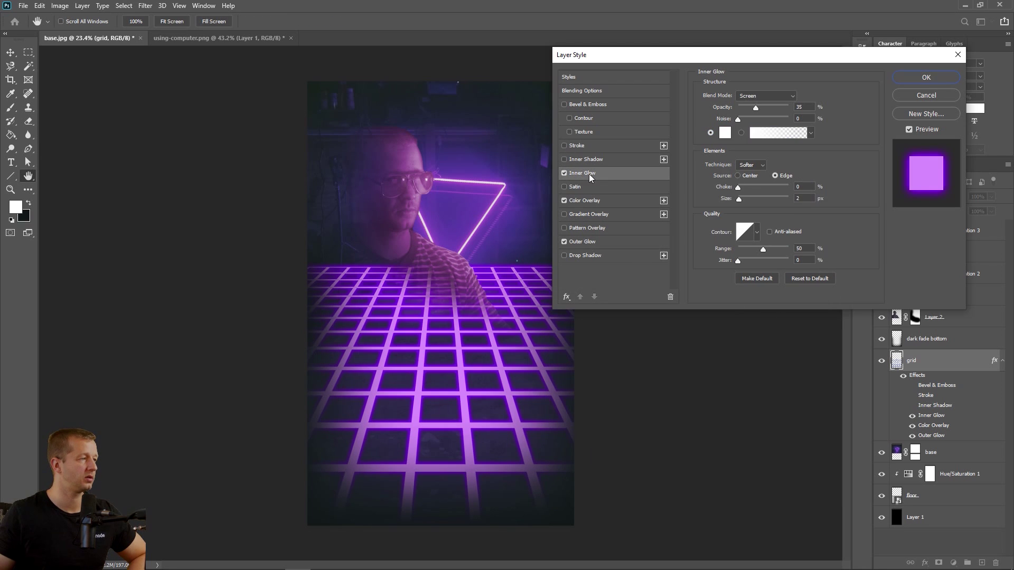
left_click(760, 95)
left_click(753, 100)
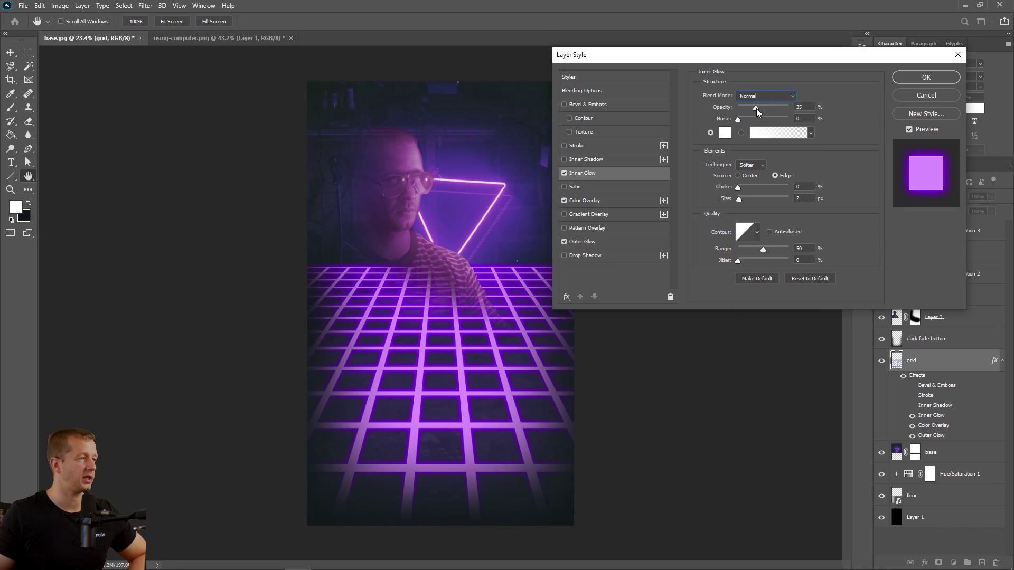
left_click_drag(757, 109, 806, 106)
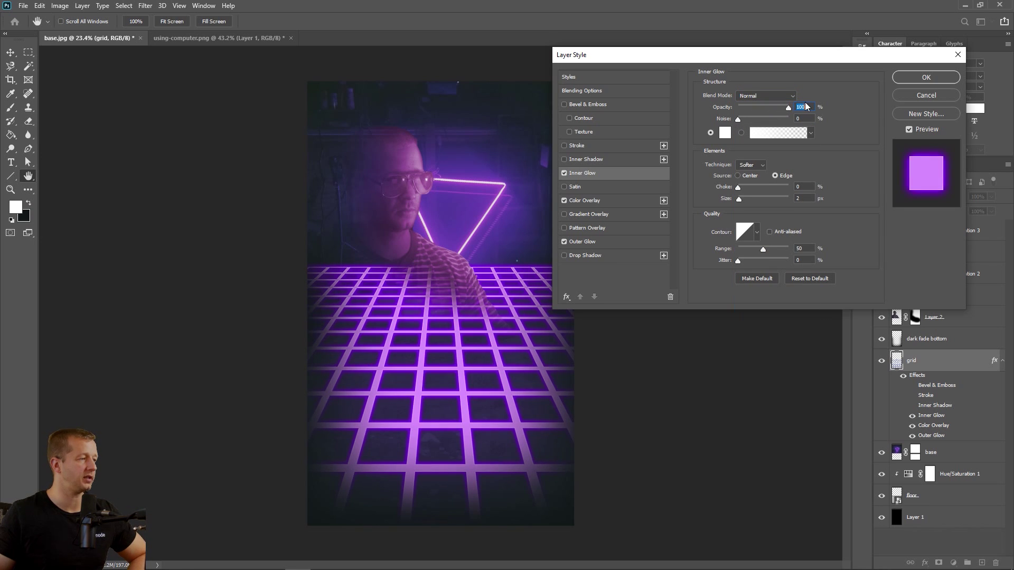
left_click_drag(741, 199, 746, 198)
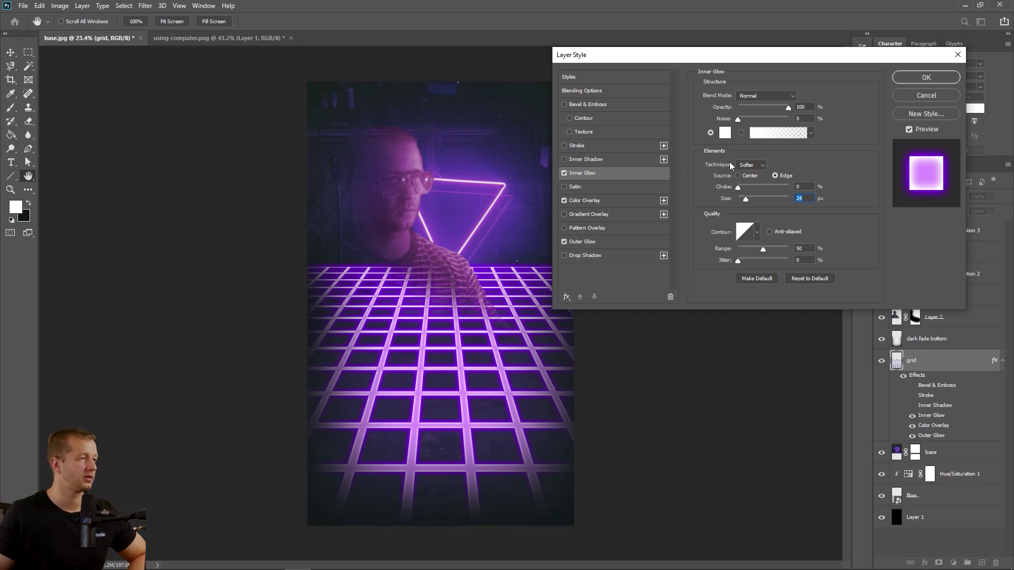
- Set the grid's Inner Glow colour to magenta-purple d800ff and apply the layer style
left_click(725, 132)
left_click(696, 354)
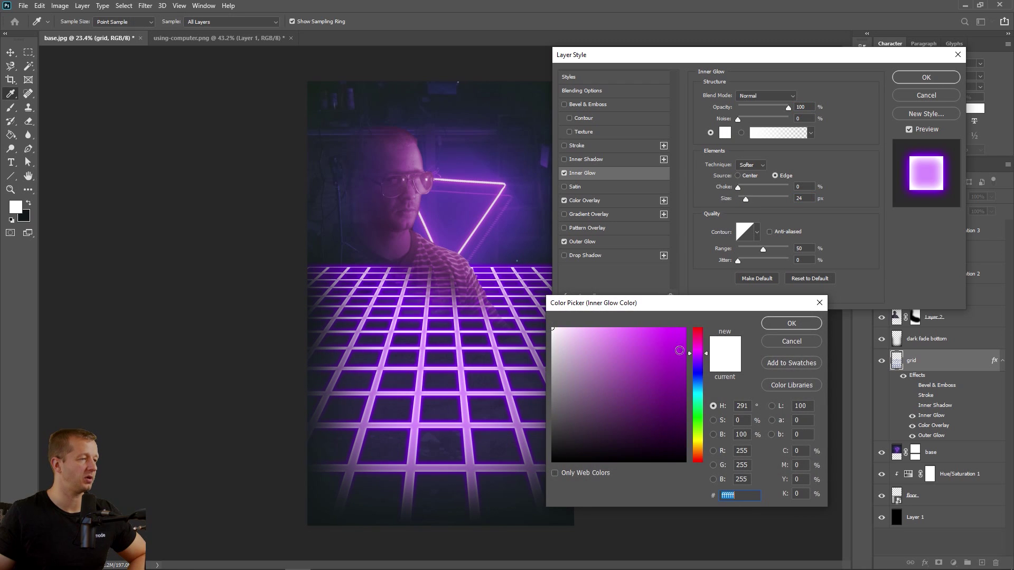
left_click_drag(685, 328, 693, 330)
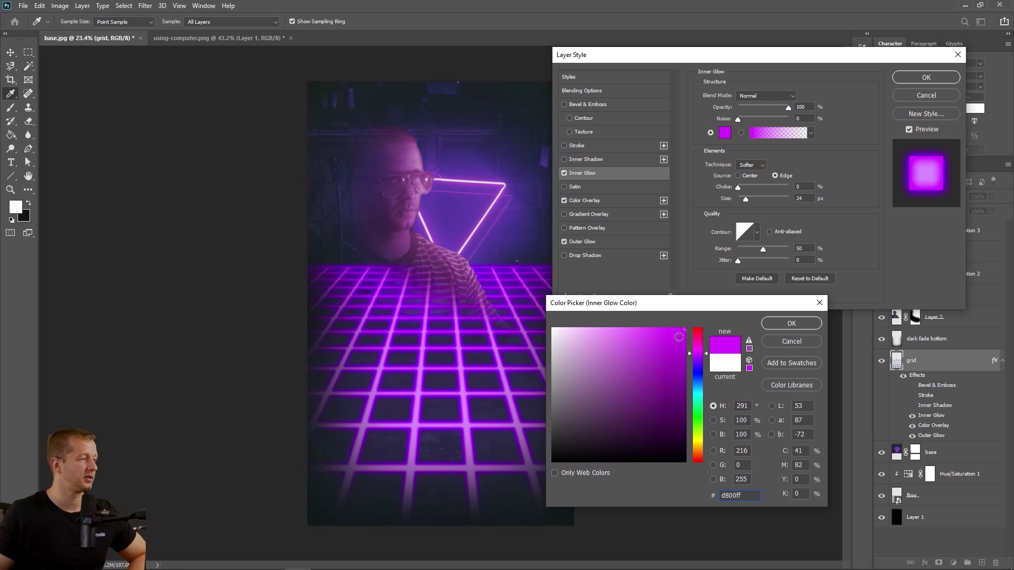
left_click(794, 323)
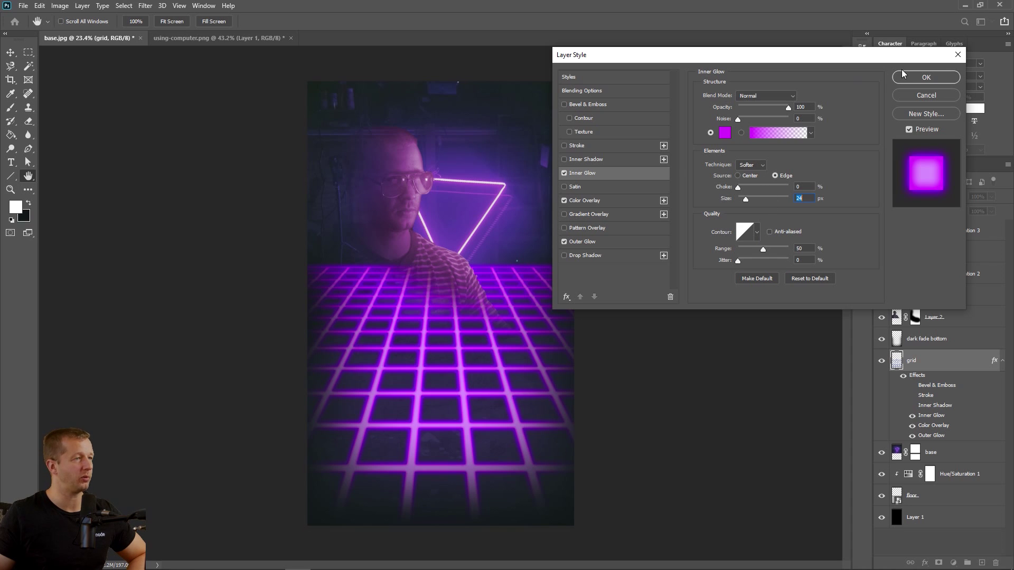
left_click(925, 77)
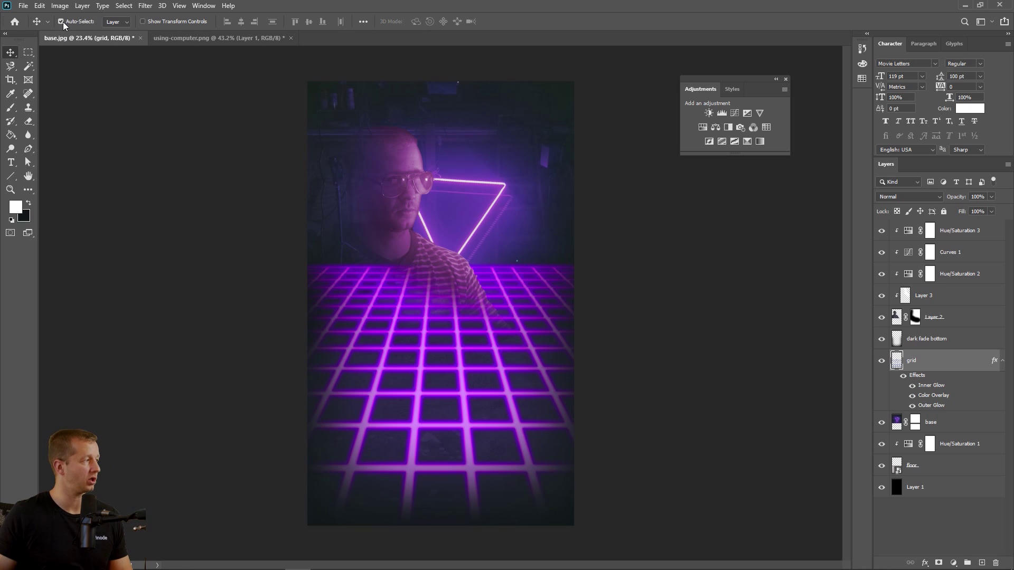
- Test the Move tool's layer auto-select by picking the base, Layer 3, Layer 2 and dark fade bottom layers on the canvas
left_click(121, 22)
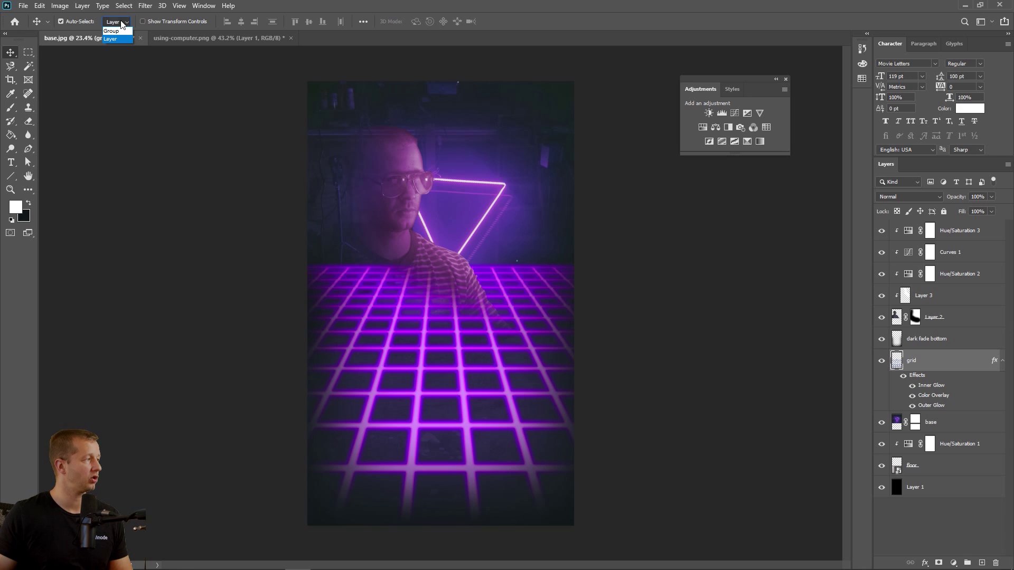
left_click(121, 23)
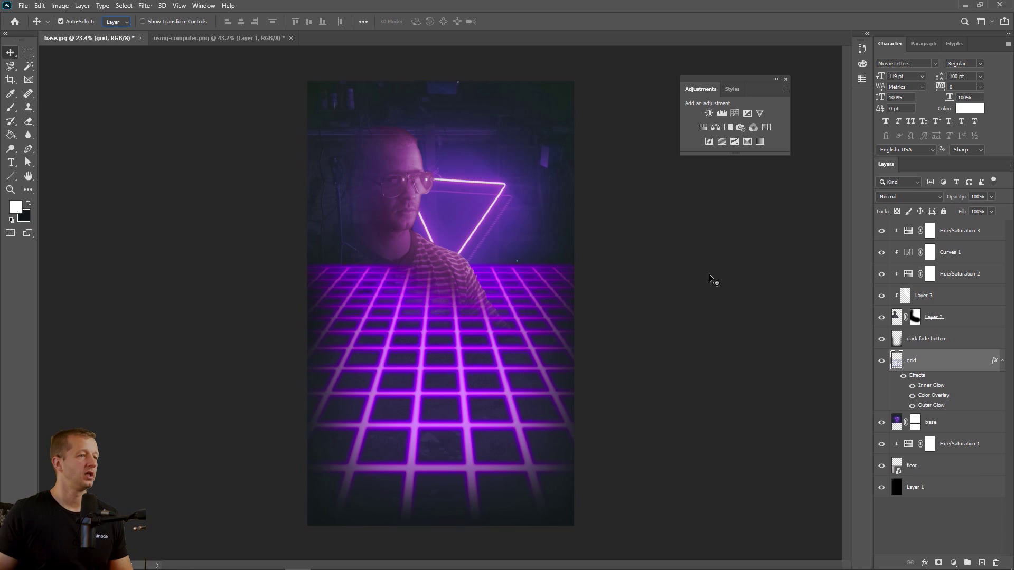
left_click(410, 162)
left_click(534, 117)
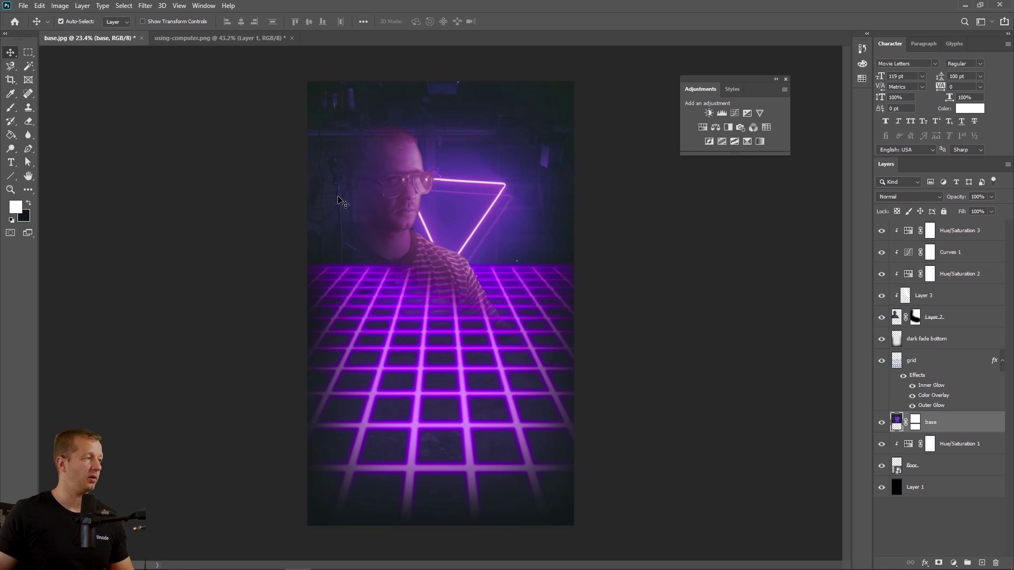
left_click(413, 211)
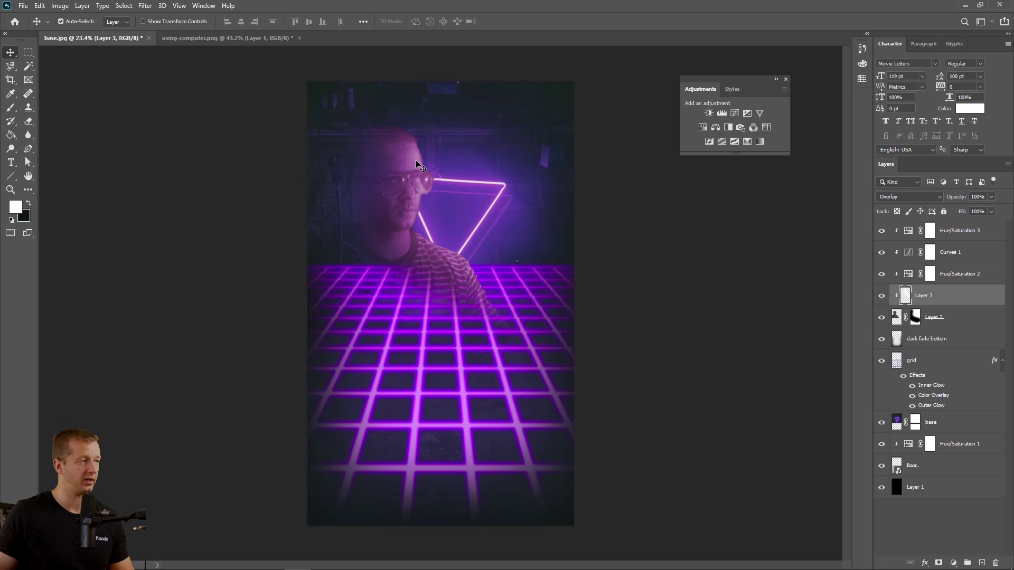
left_click(378, 164)
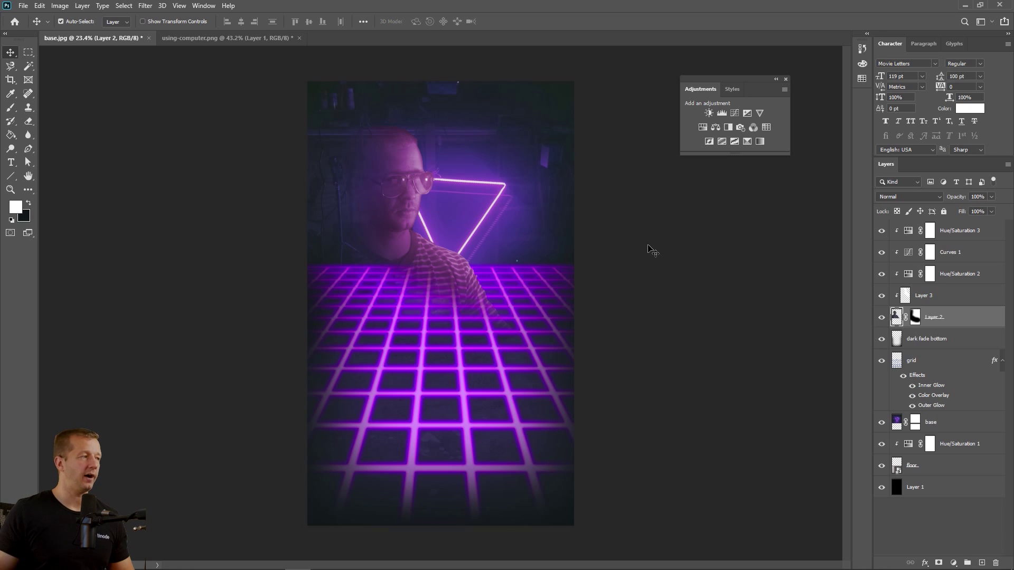
left_click(76, 24)
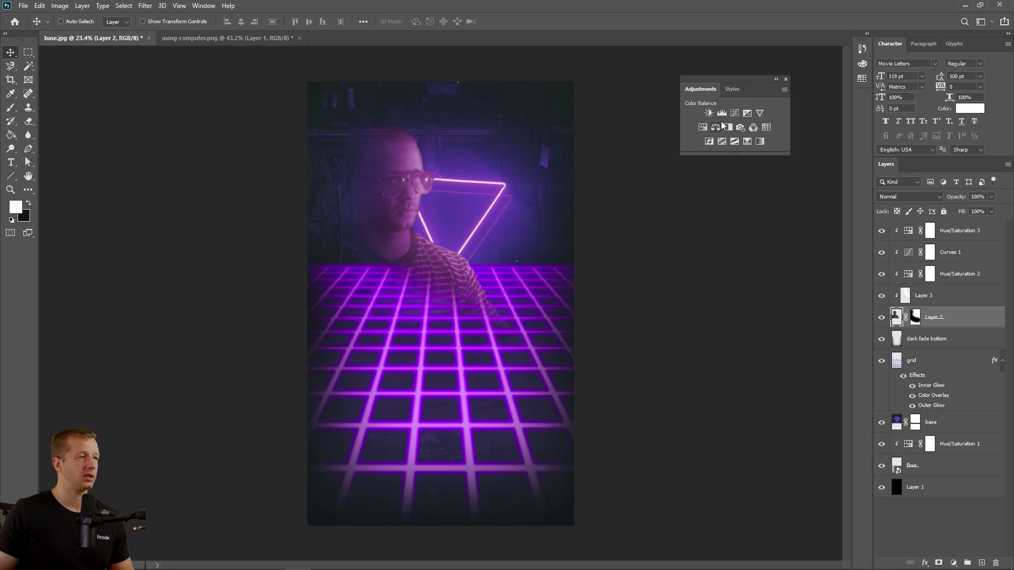
left_click(77, 21)
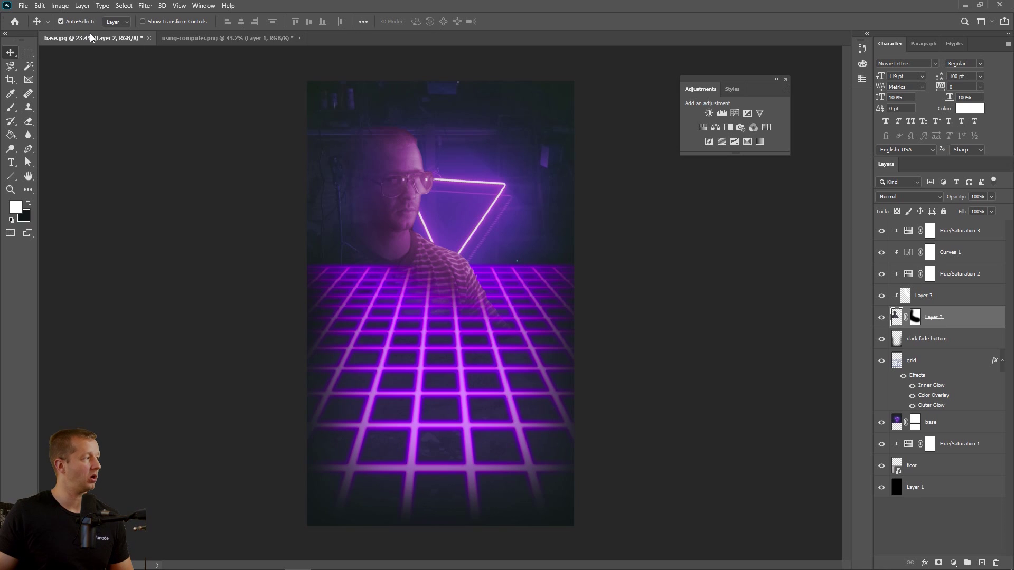
left_click(541, 310)
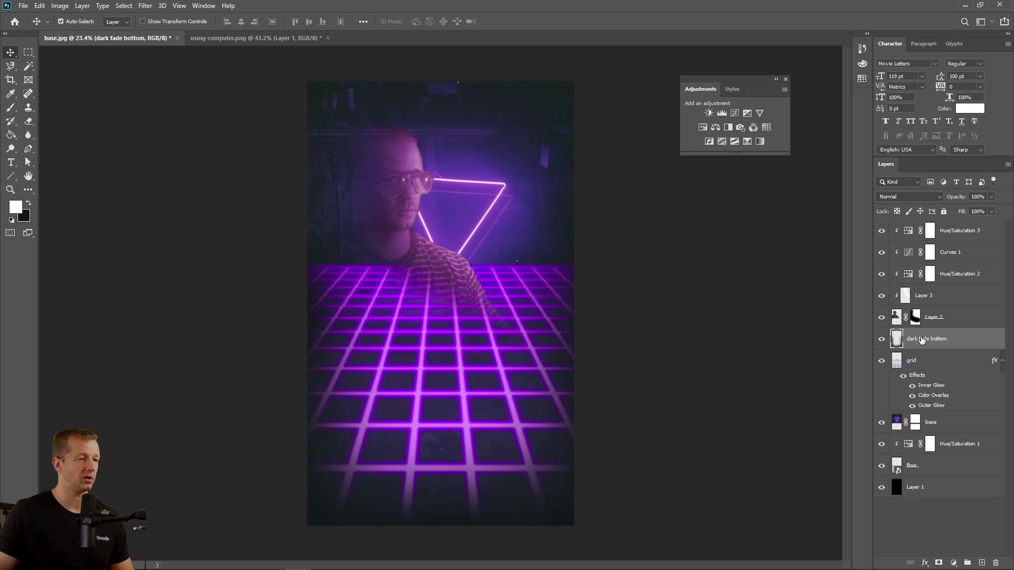
- Toggle the grid layer's visibility, try the Overlay blend mode on it, and return it to Normal
left_click(915, 363)
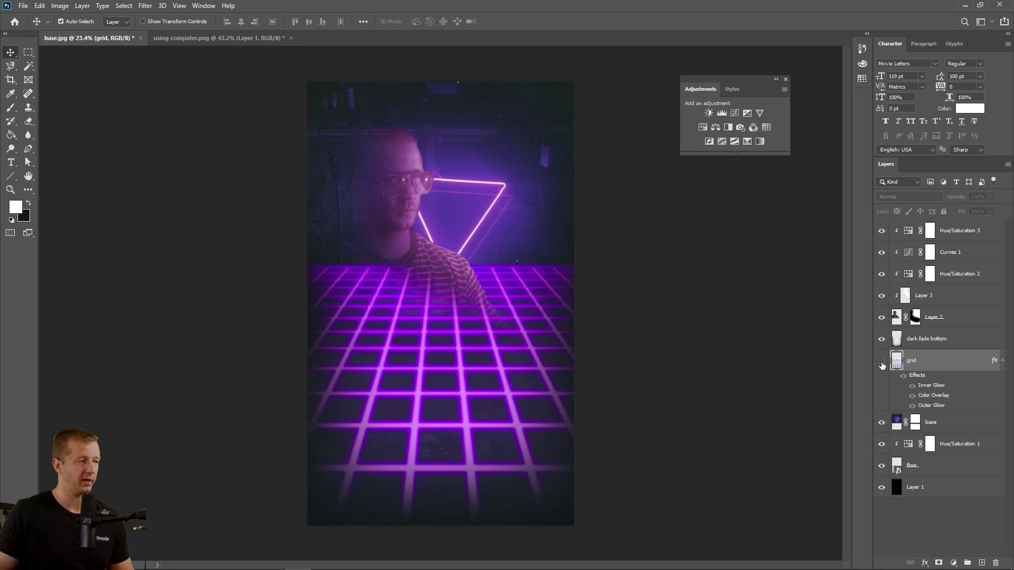
left_click(882, 364)
left_click(882, 363)
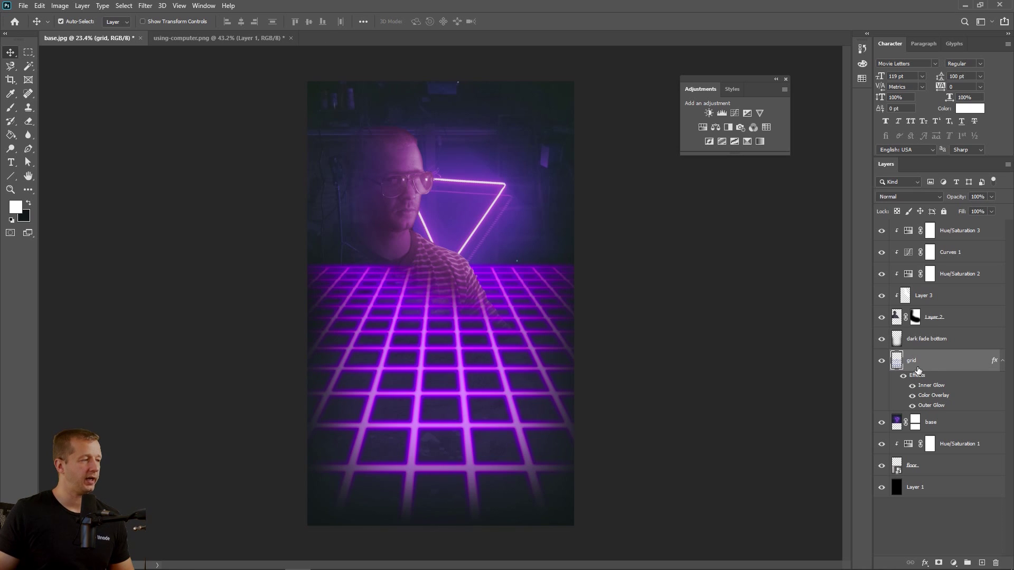
left_click(899, 197)
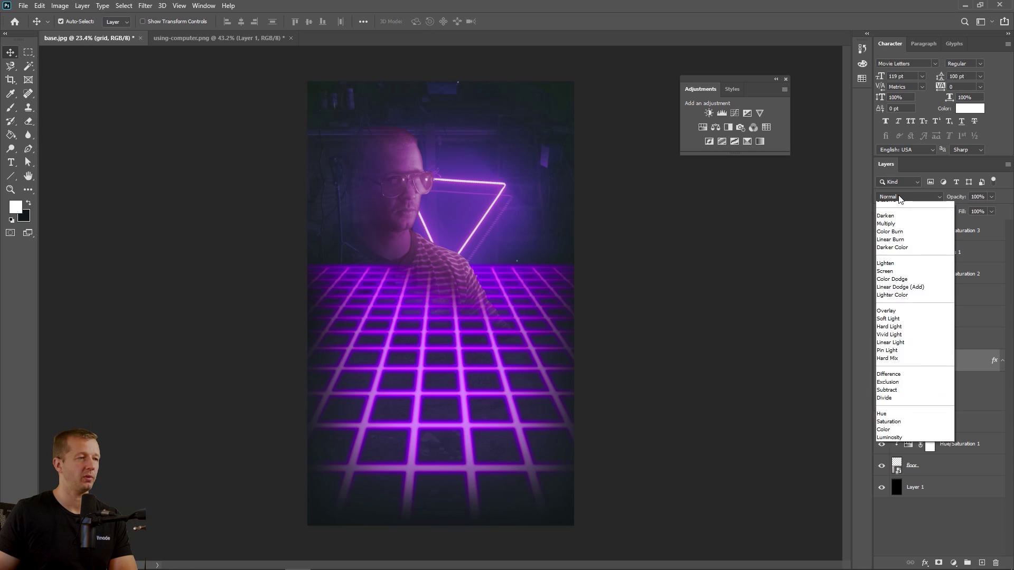
left_click(899, 198)
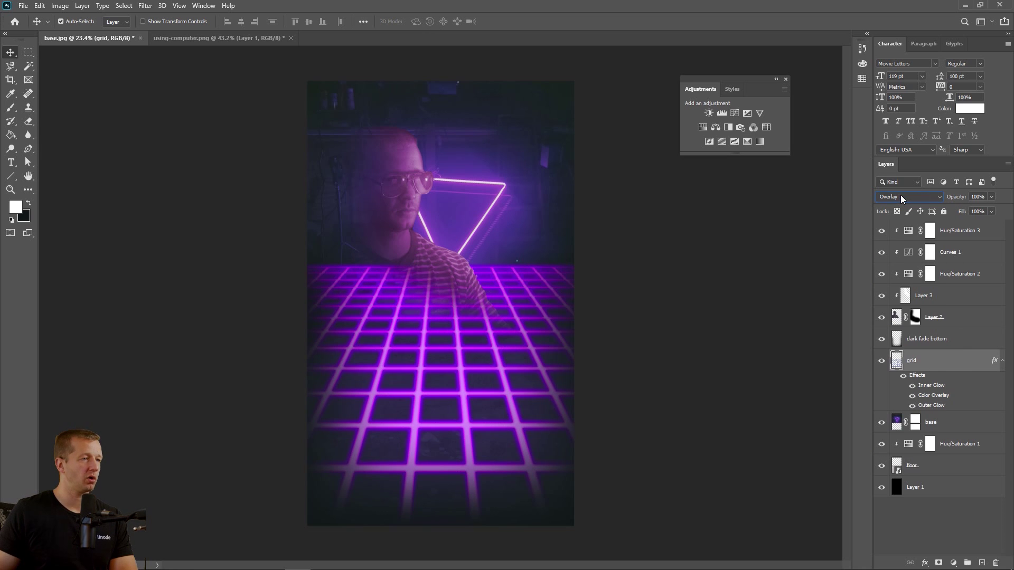
left_click(902, 195)
left_click(903, 195)
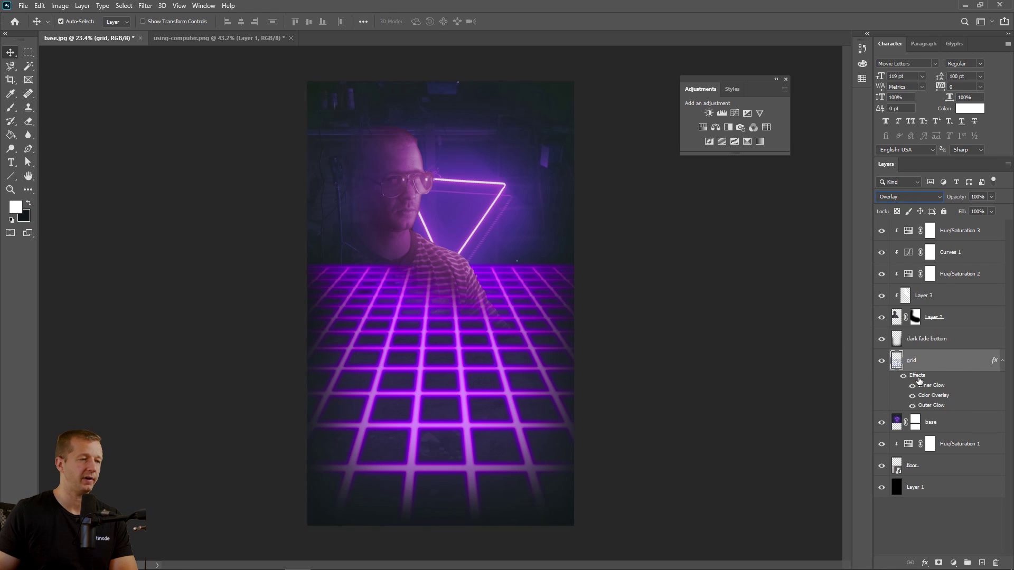
left_click(895, 197)
left_click(898, 203)
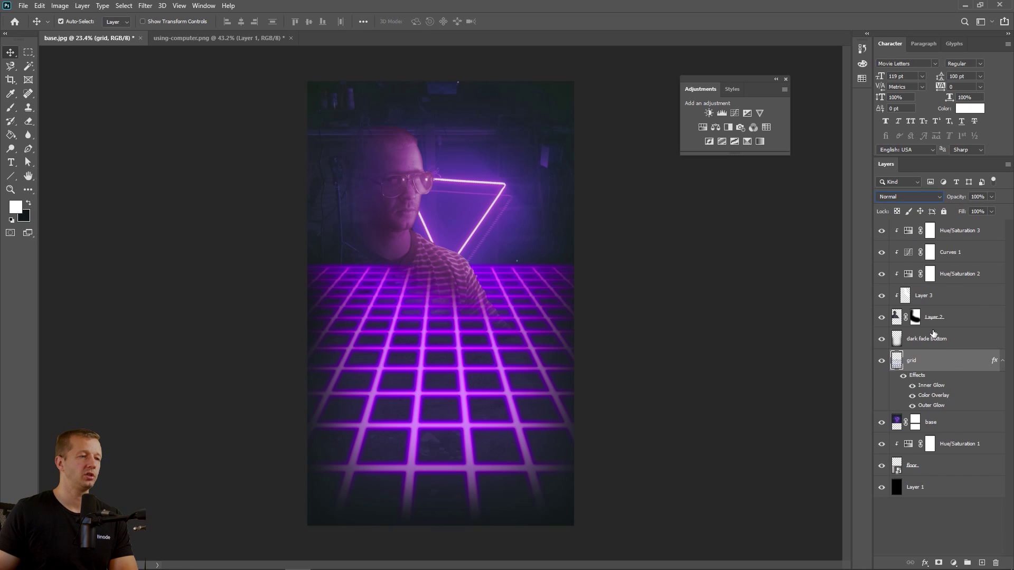
- Rasterize the layer style of the grid layer
right_click(928, 363)
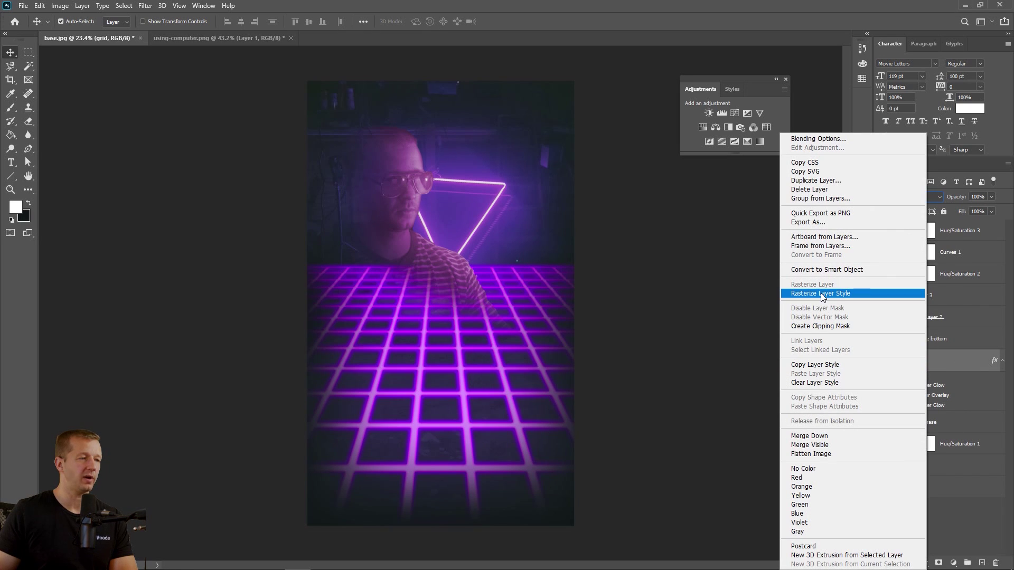
left_click(822, 294)
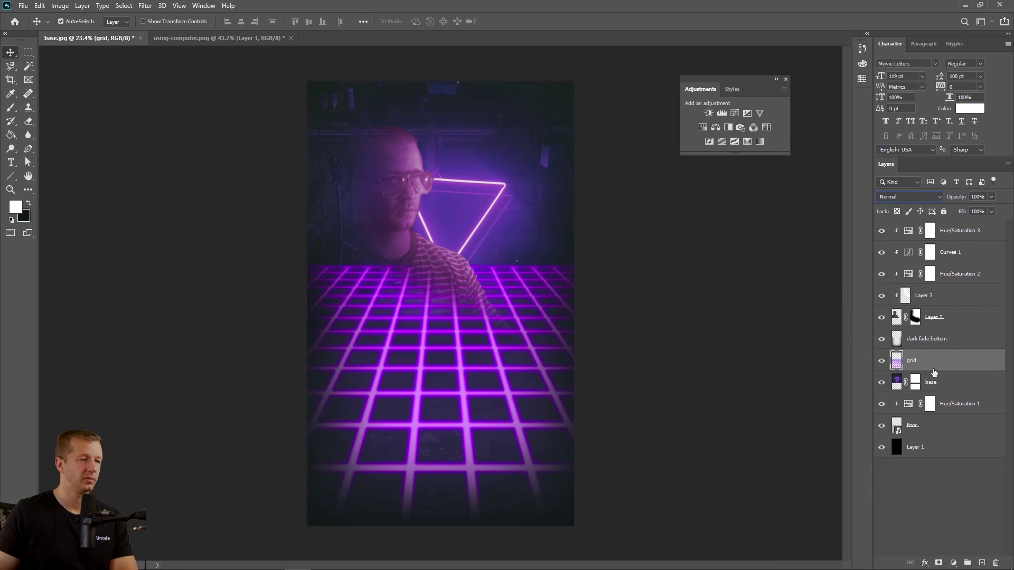
- Preview the grid layer in successive blend modes, including Lighten, Color Dodge, Overlay, Difference, Divide and Luminosity
left_click(900, 196)
left_click(901, 197)
scroll(901, 194, "down", 7)
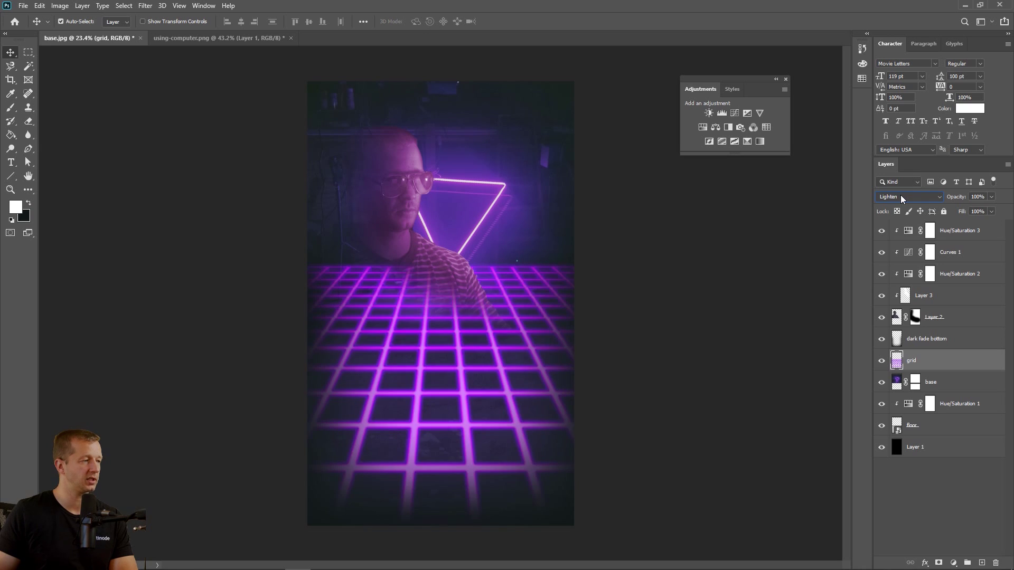
scroll(901, 195, "down", 2)
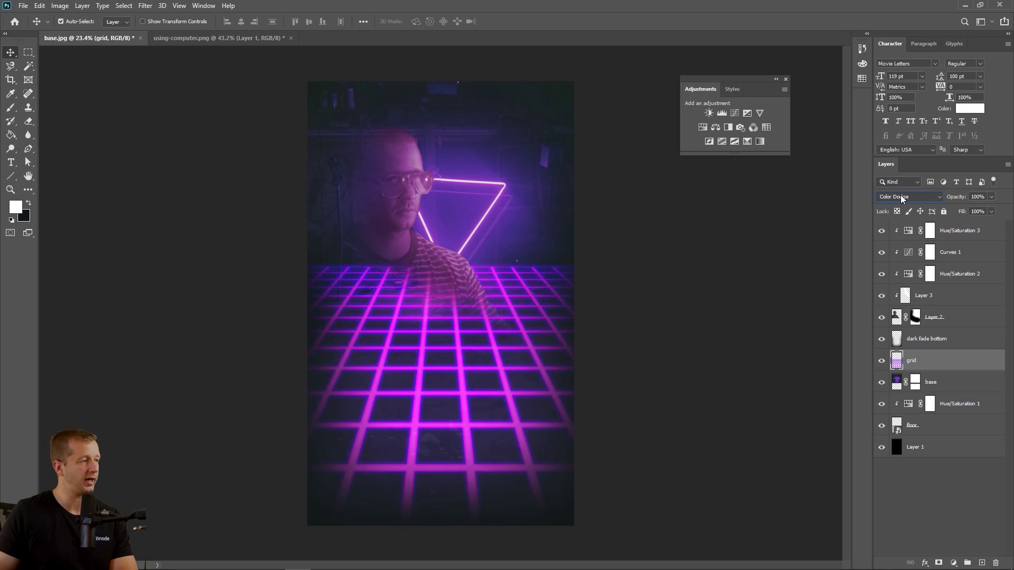
scroll(901, 195, "down", 2)
scroll(901, 195, "down", 1)
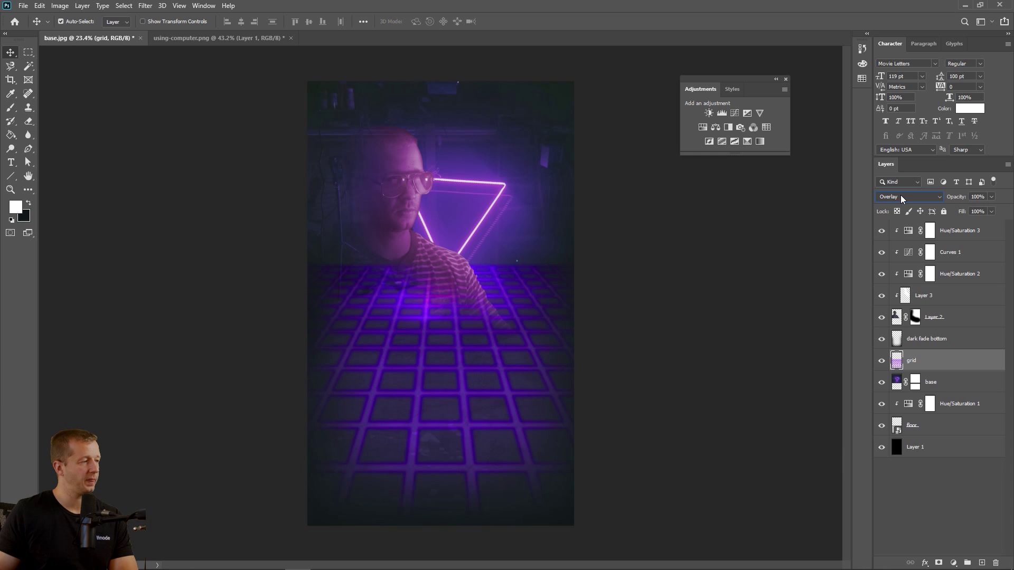
scroll(901, 194, "down", 8)
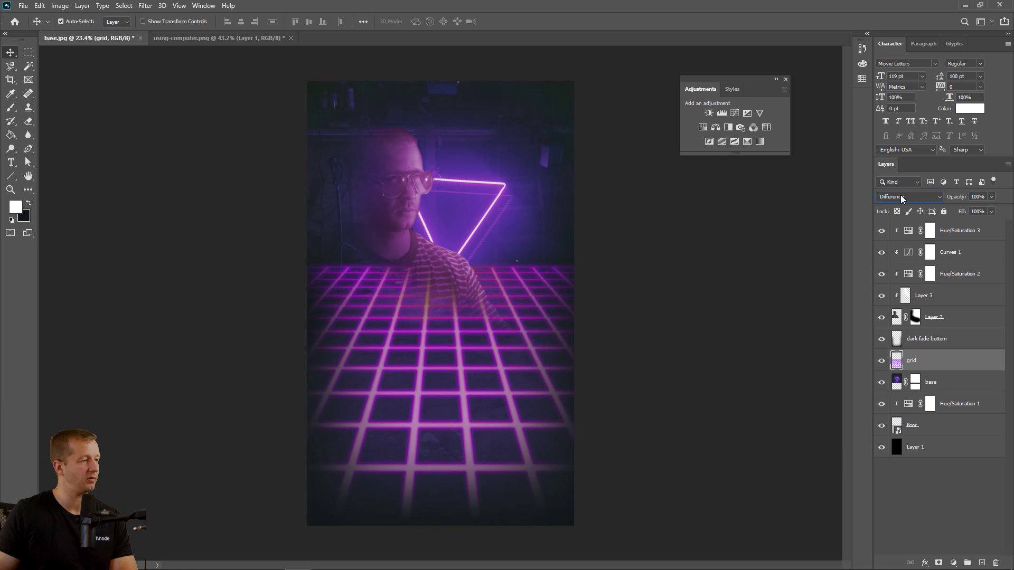
scroll(901, 195, "down", 3)
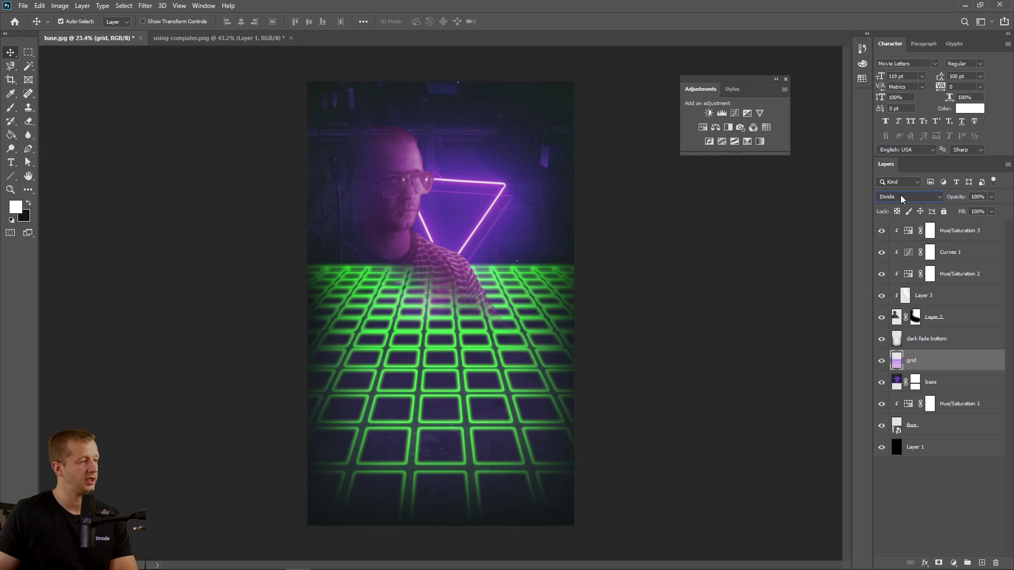
scroll(901, 195, "down", 2)
scroll(901, 195, "down", 1)
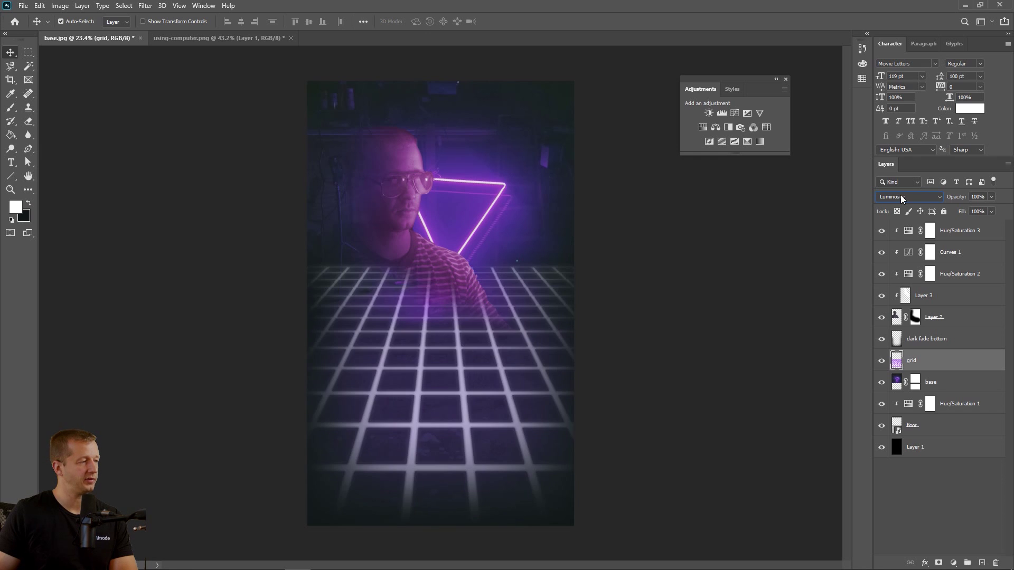
- Compare the grid's blend modes again from Normal onward and set the layer to Lighter Color
left_click(901, 195)
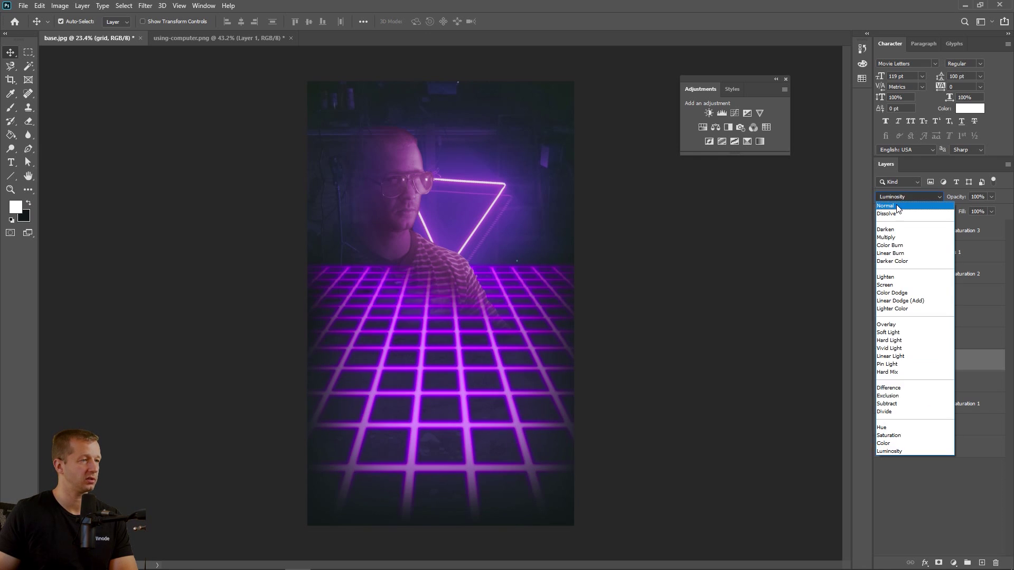
left_click(897, 200)
scroll(897, 196, "down", 5)
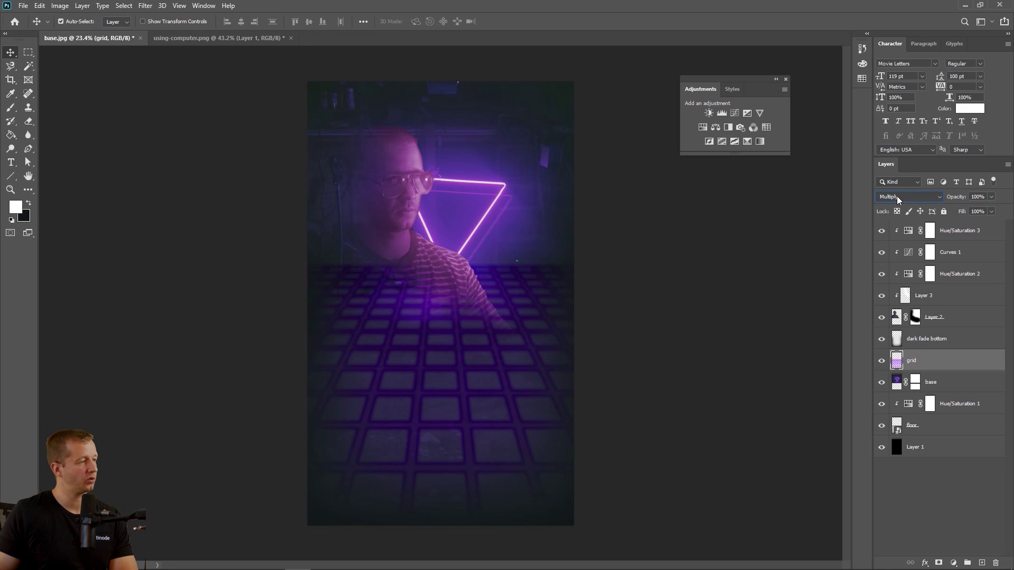
scroll(897, 196, "down", 5)
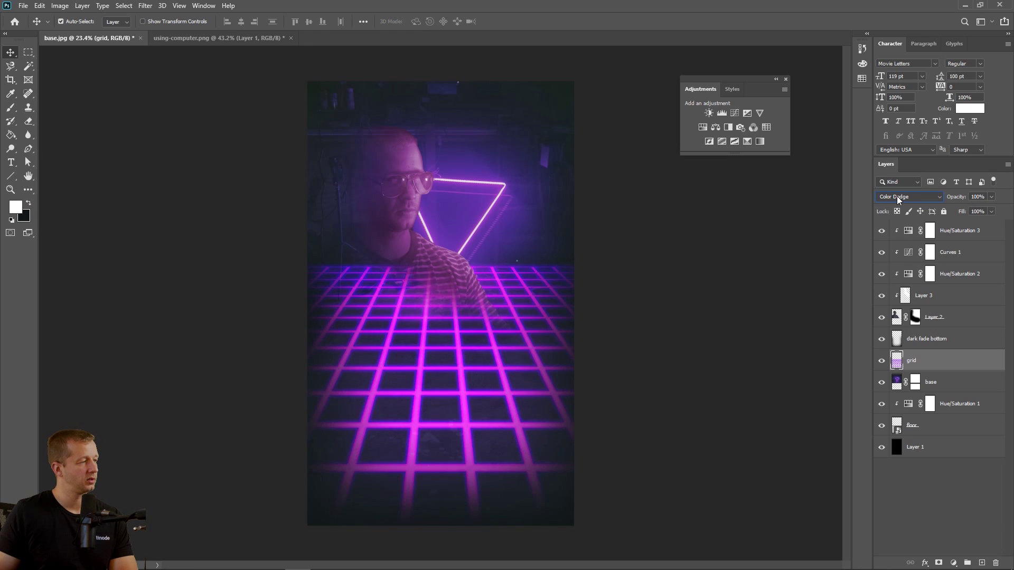
scroll(897, 195, "down", 1)
scroll(897, 195, "up", 1)
scroll(897, 196, "down", 1)
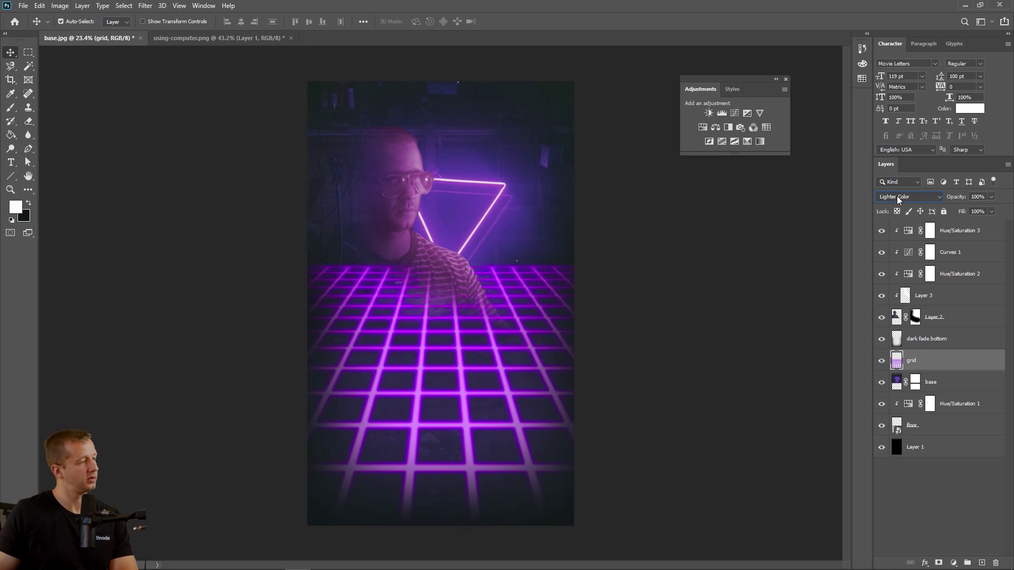
scroll(897, 196, "up", 1)
scroll(897, 195, "down", 1)
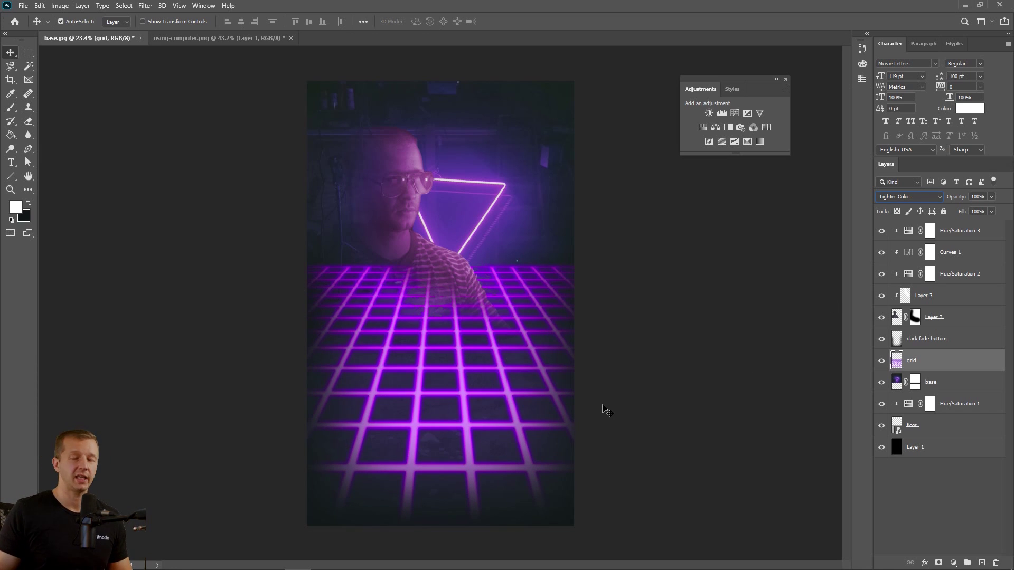
- Reselect the grid layer, try a lower opacity and return it to 100%
left_click_drag(519, 319, 517, 331)
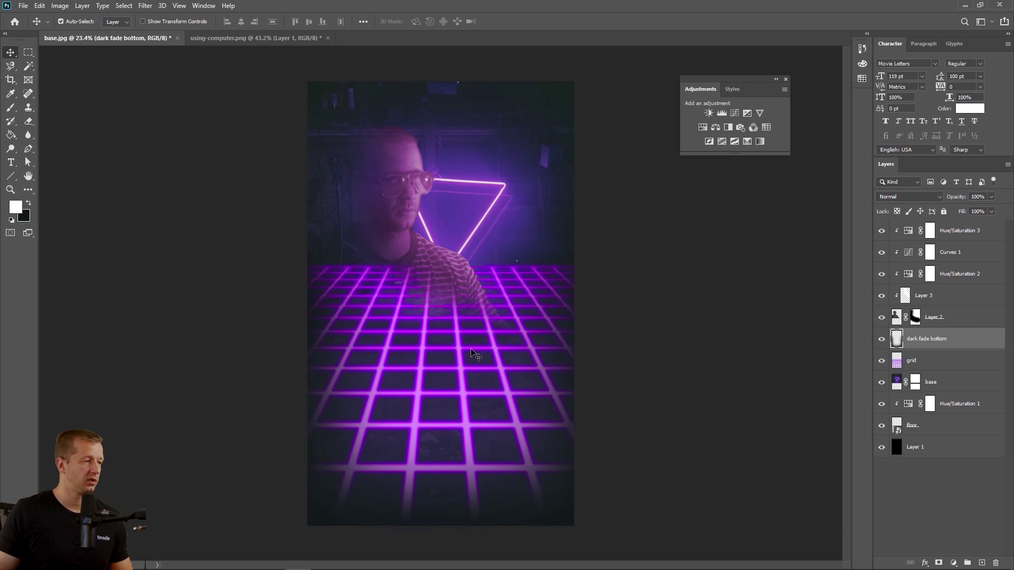
mouse_move(460, 353)
left_mouse_down()
mouse_move(462, 387)
mouse_move(457, 349)
left_mouse_up()
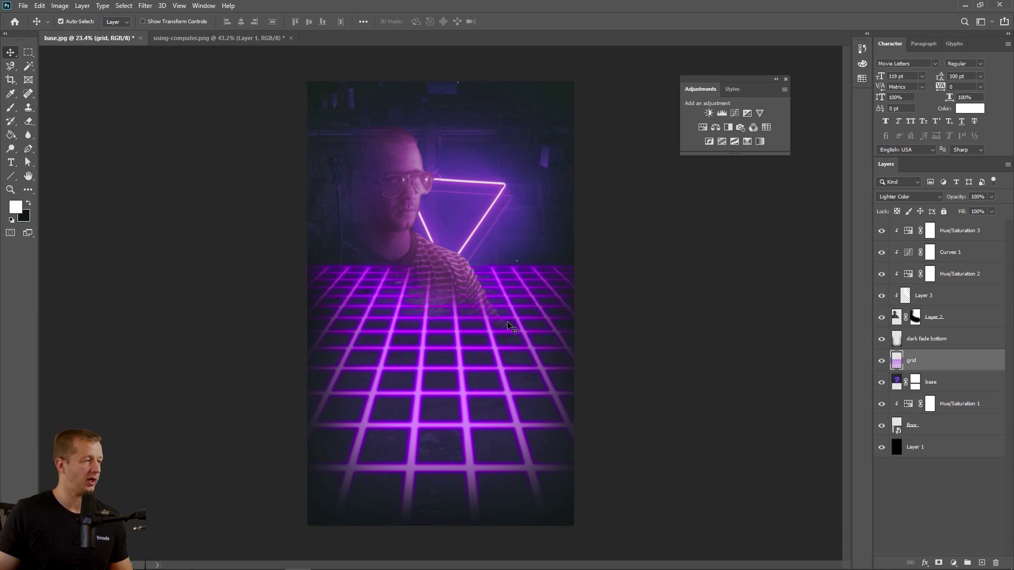
left_click(993, 197)
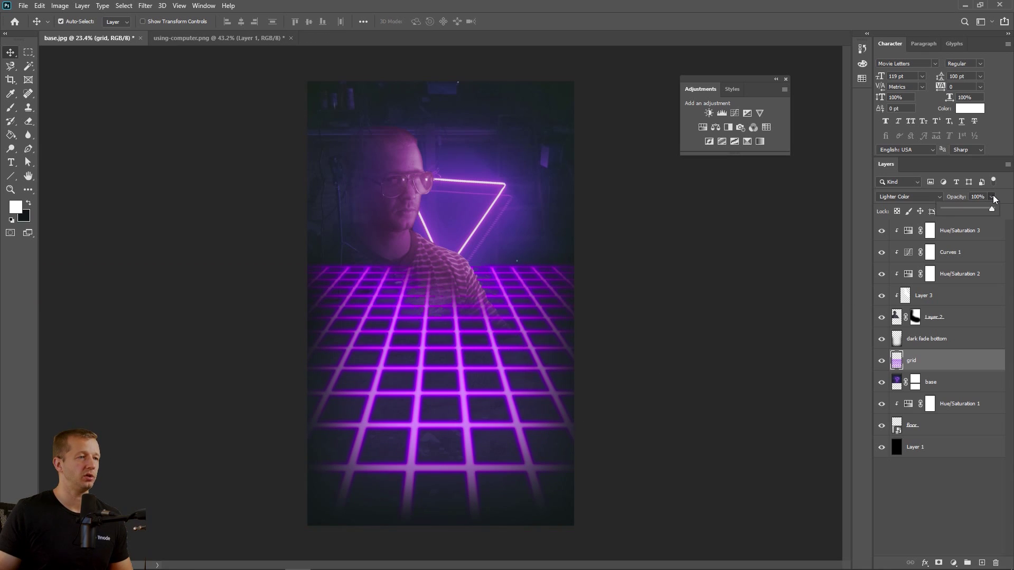
left_click_drag(968, 207, 993, 208)
left_click(942, 369)
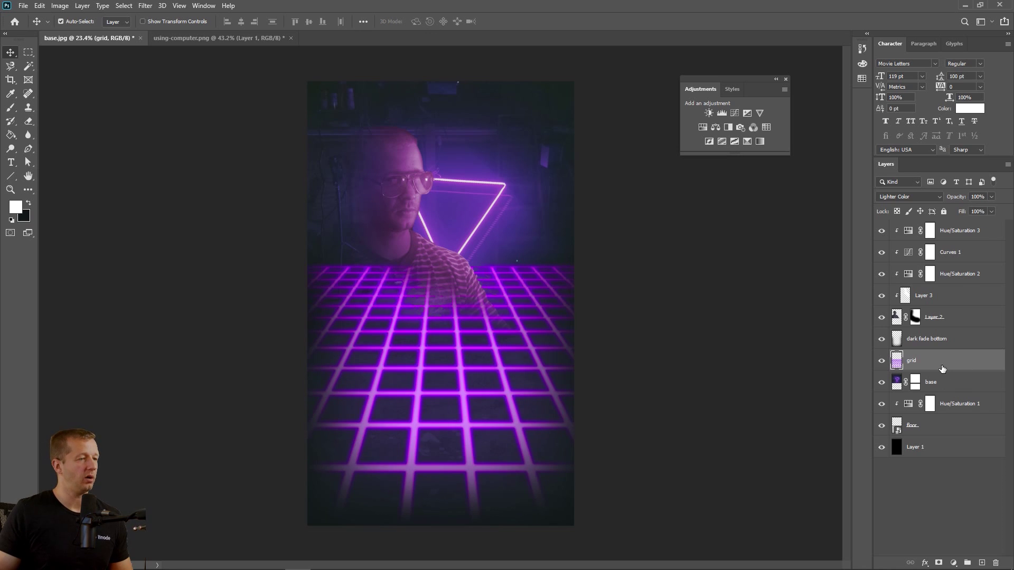
- Add a layer mask to the grid layer, try a black soft-brush stroke across the grid, and undo the stroke
left_click(938, 564)
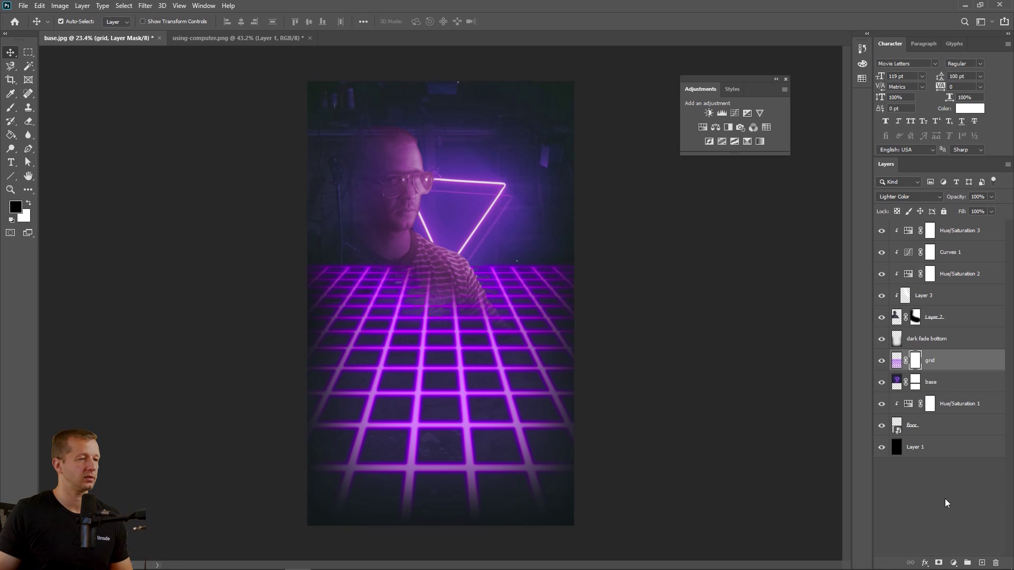
left_click(11, 108)
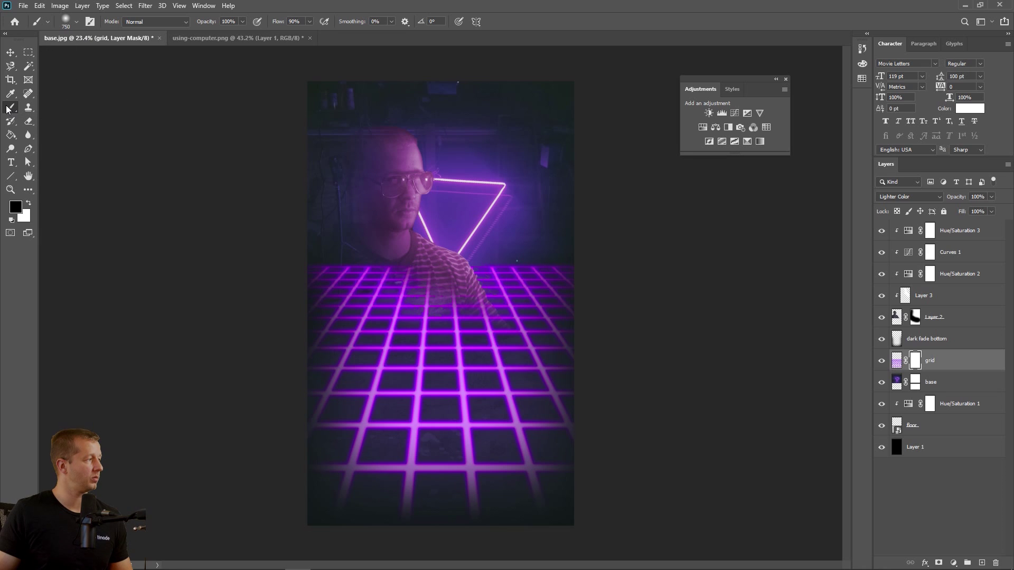
mouse_move(328, 294)
left_mouse_down()
mouse_move(378, 323)
mouse_move(544, 435)
left_mouse_up()
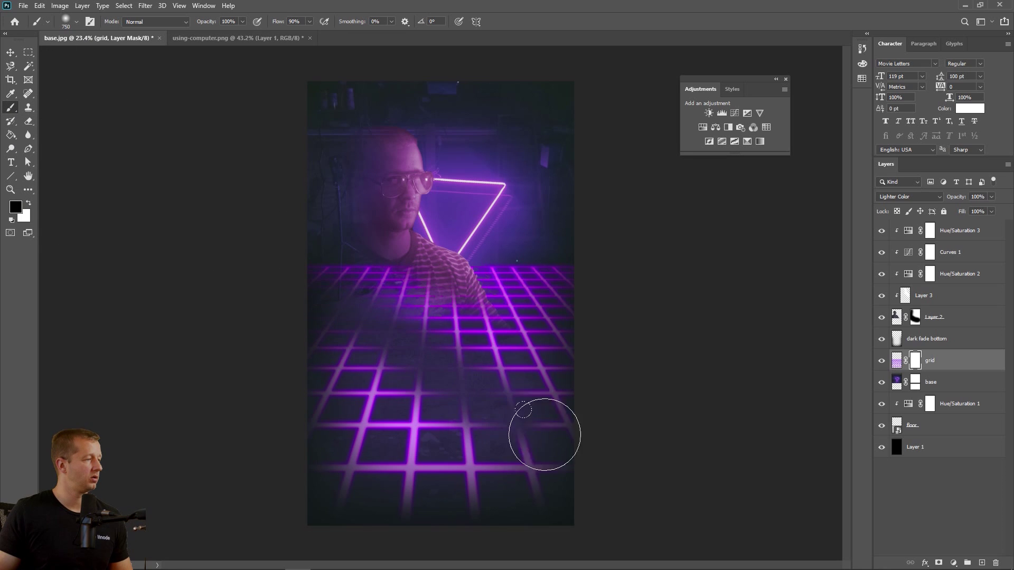
key("ctrl+z")
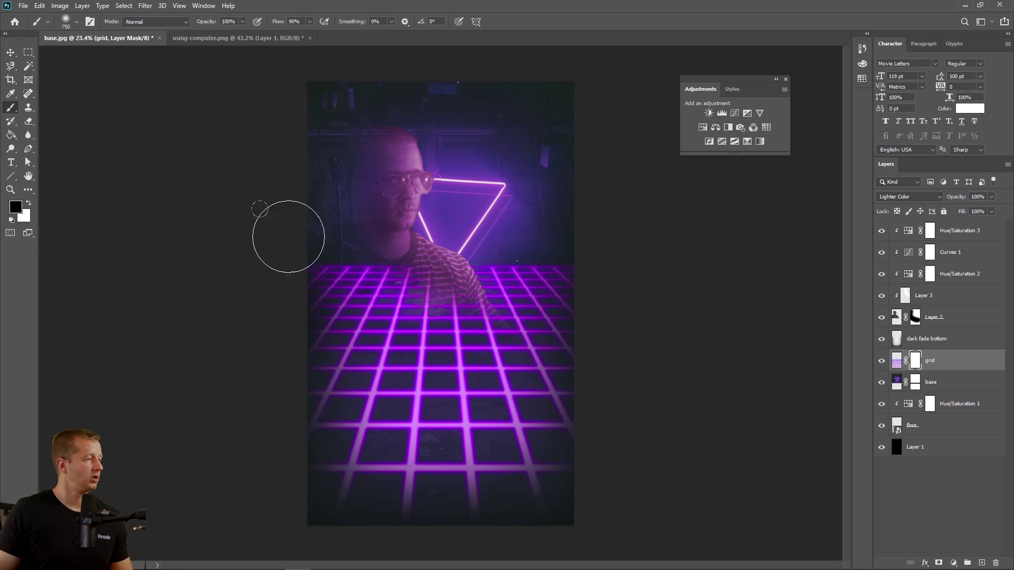
- Enlarge the soft round brush to 1502 px, try broad black diagonal strokes across the grid on its mask, and undo them
left_click(77, 22)
left_click_drag(123, 55, 120, 55)
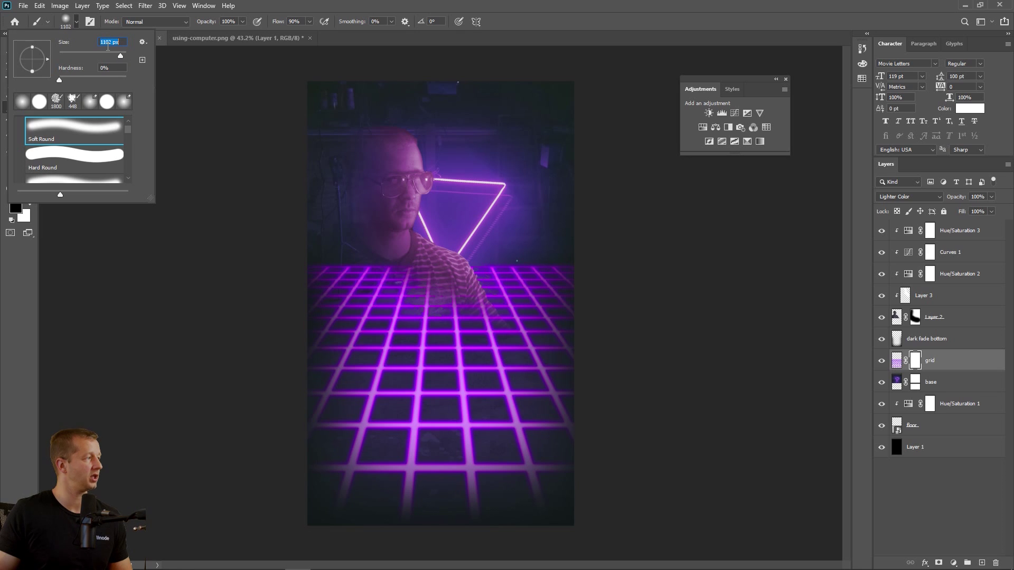
left_click(106, 42)
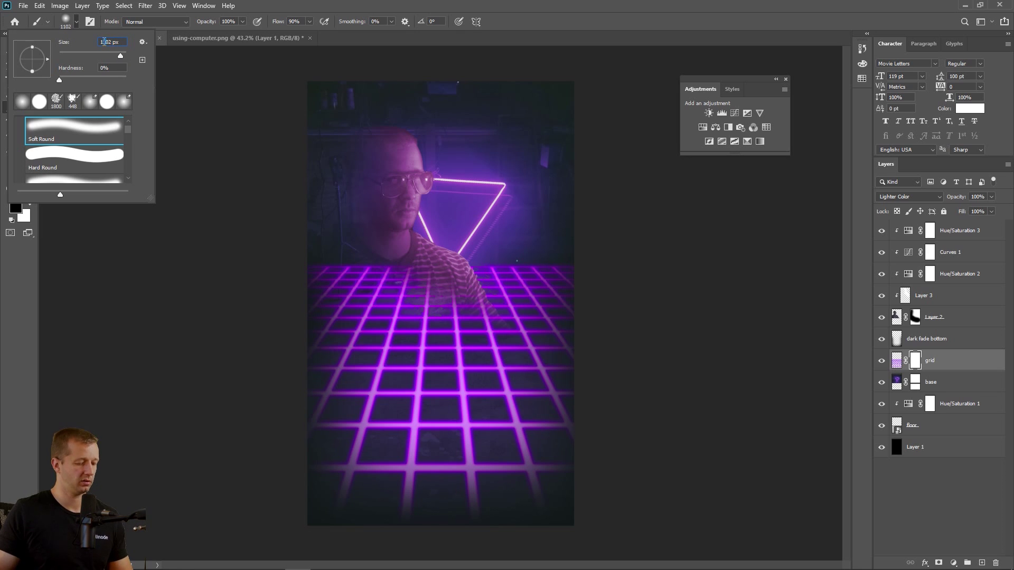
key("BackSpace")
type("5")
key("Return")
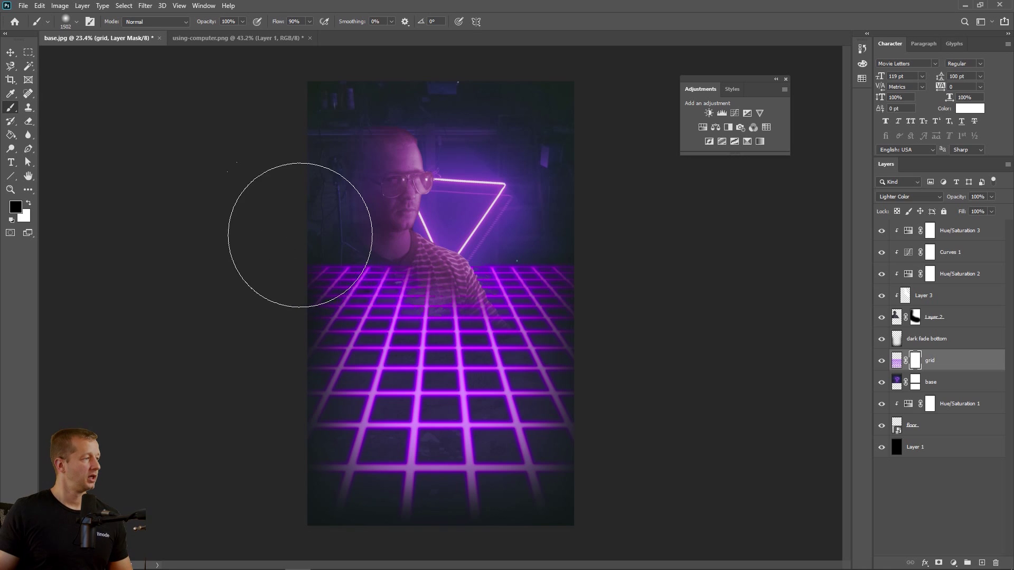
left_click_drag(299, 221, 709, 499)
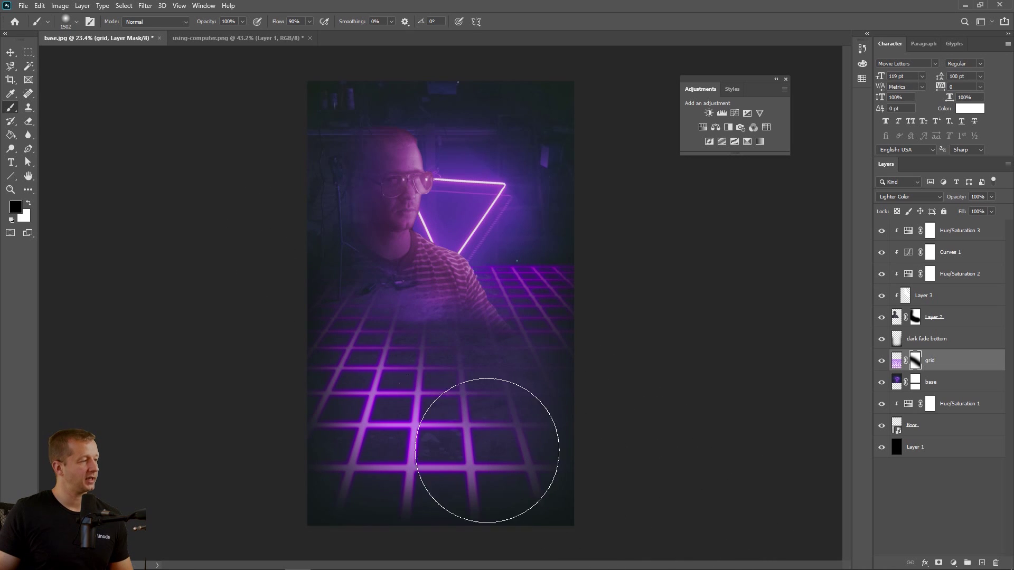
left_click_drag(317, 441, 564, 569)
key("ctrl+z")
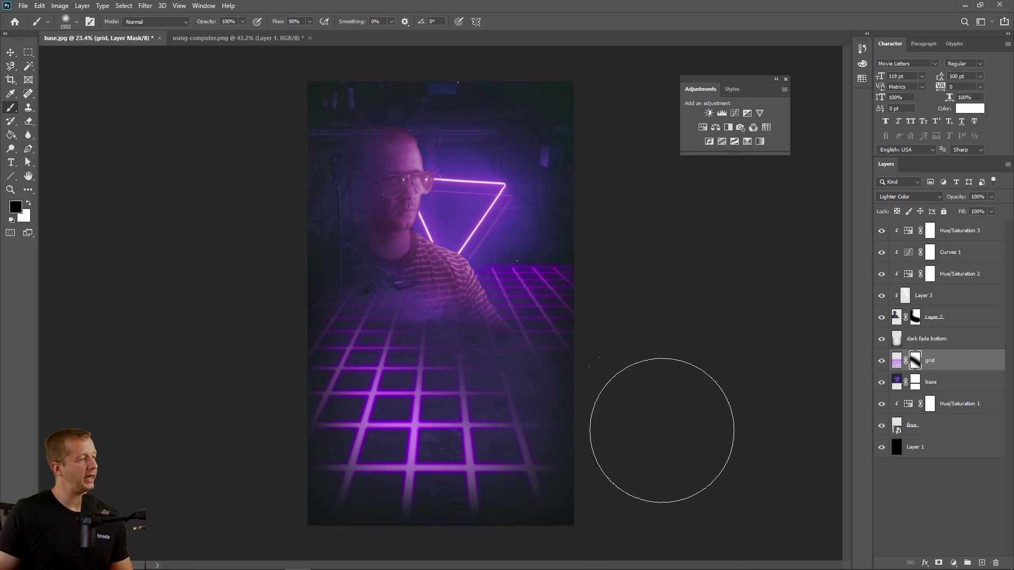
key("ctrl+z")
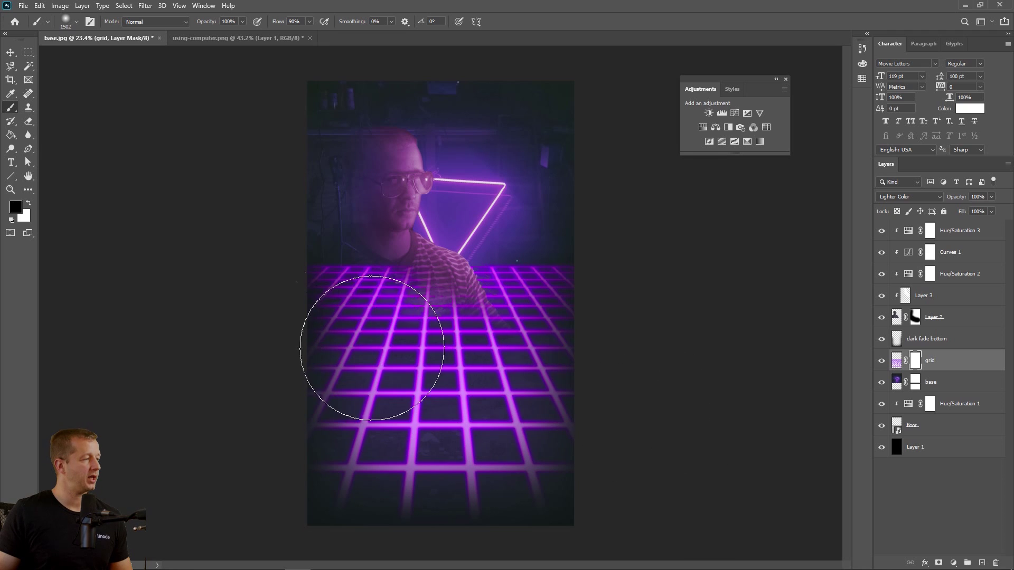
mouse_move(290, 268)
left_mouse_down()
mouse_move(527, 416)
mouse_move(523, 423)
mouse_move(280, 260)
left_mouse_up()
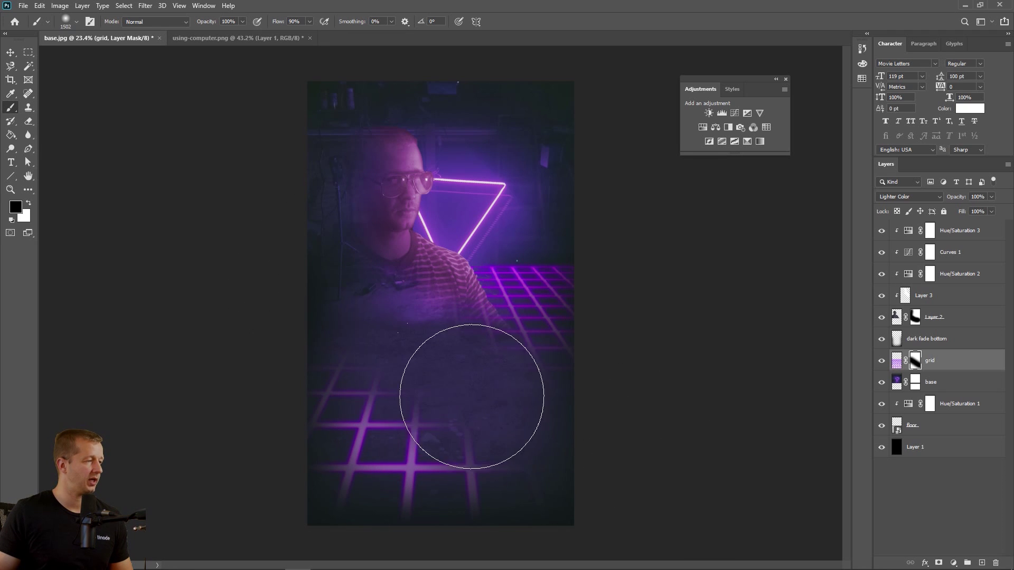
key("ctrl+BackSpace")
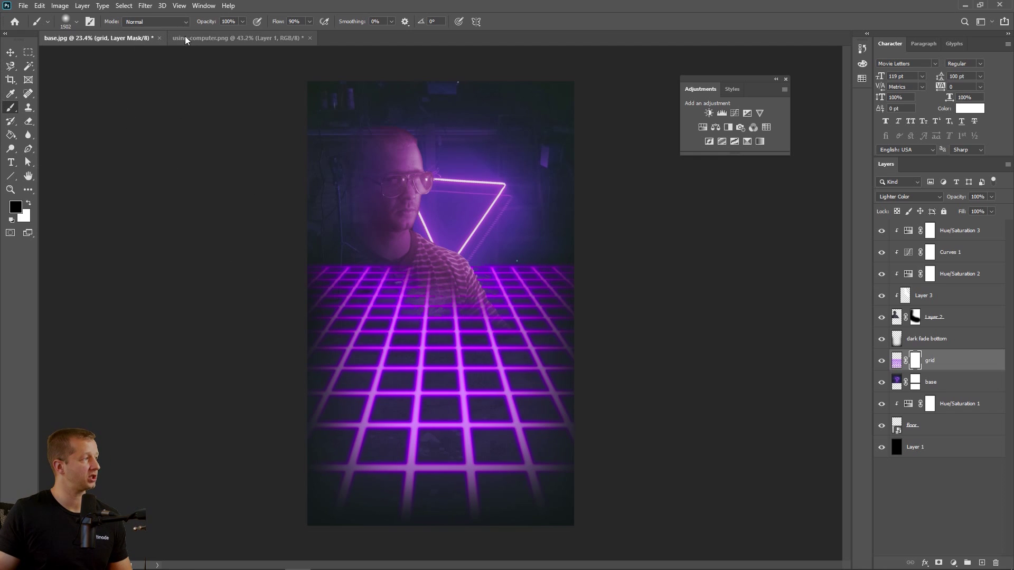
- Lower the brush opacity to 56%, try diagonal strokes across the grid on its mask, and undo them
left_click(242, 21)
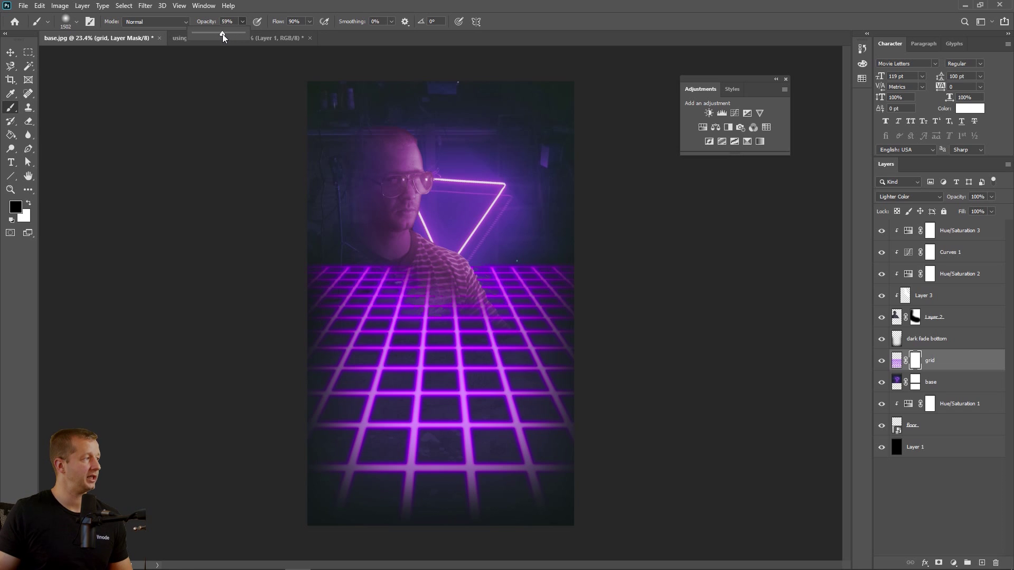
left_click_drag(223, 34, 221, 34)
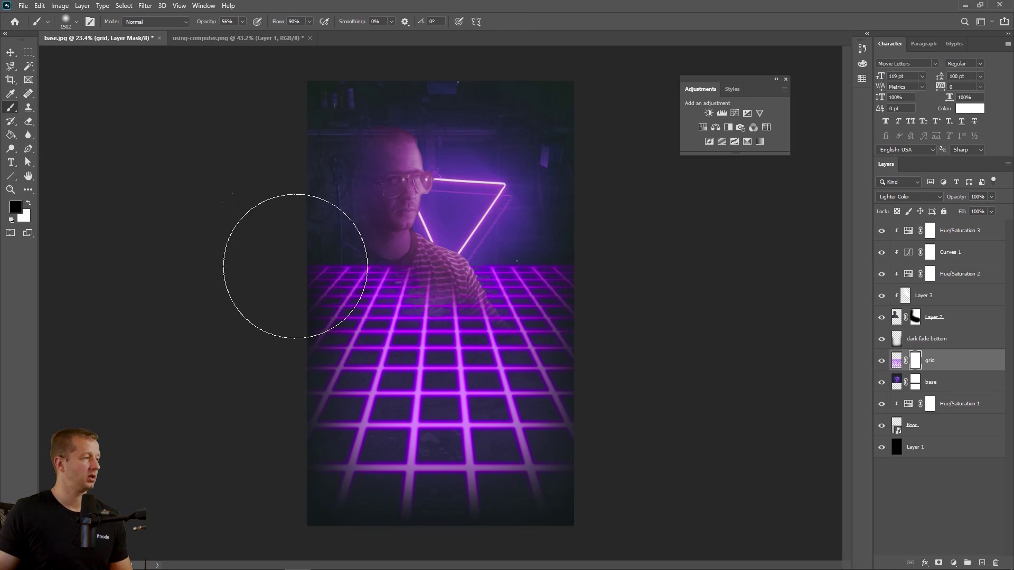
left_click_drag(295, 265, 616, 487)
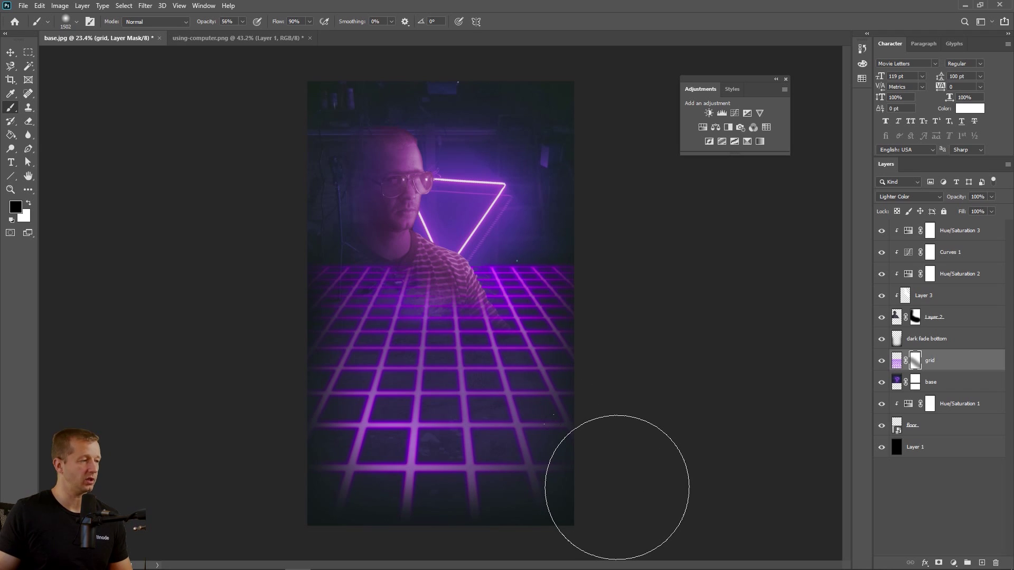
mouse_move(617, 487)
left_mouse_down()
mouse_move(382, 326)
mouse_move(245, 250)
mouse_move(383, 349)
mouse_move(514, 422)
left_mouse_up()
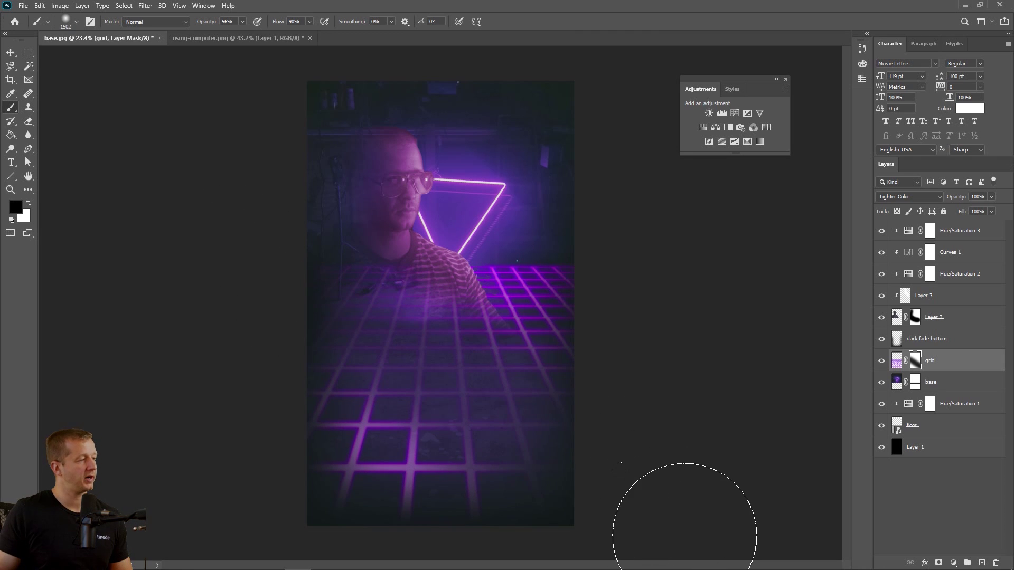
key("ctrl+z")
key("ctrl+z")
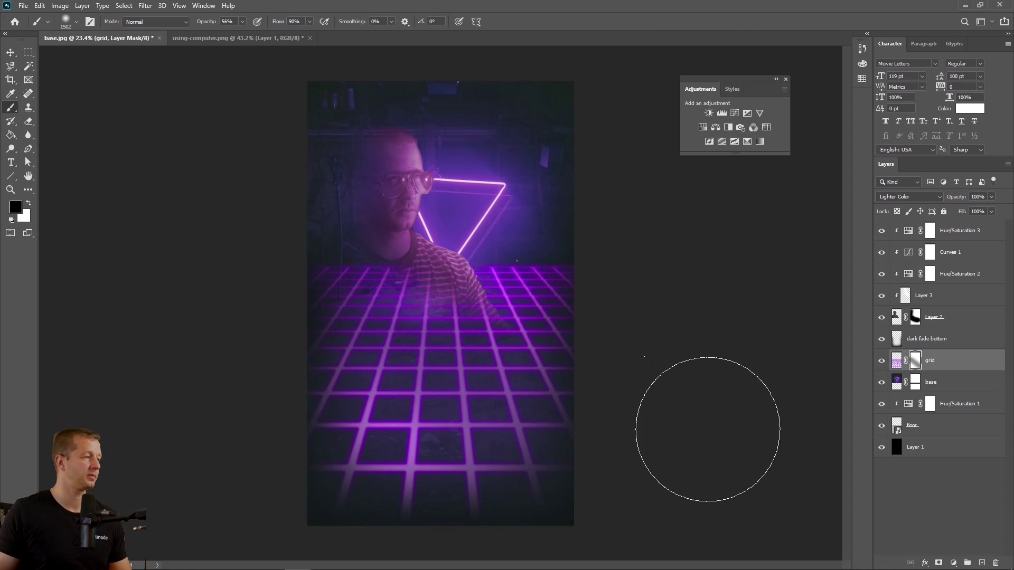
key("ctrl+z")
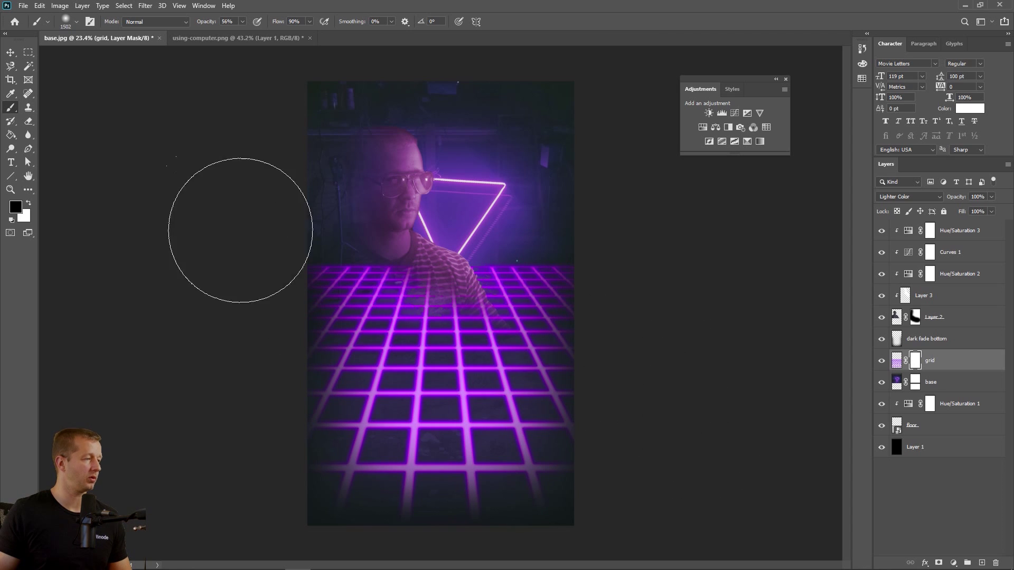
- Restore the brush opacity to 100%, set its size to 1202 px, and fade the grid's far edge along the horizon on its mask
left_click(242, 21)
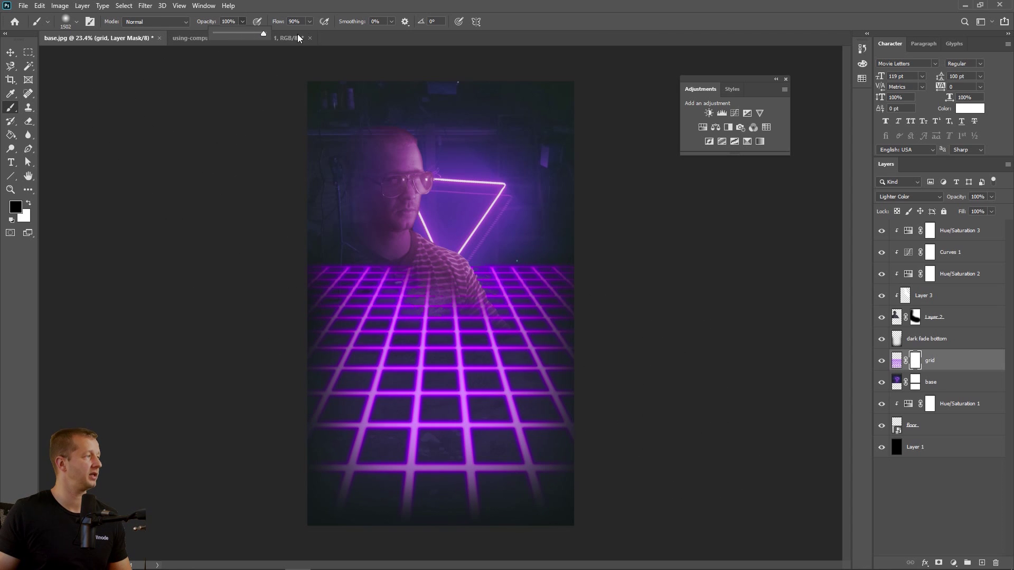
left_click(369, 4)
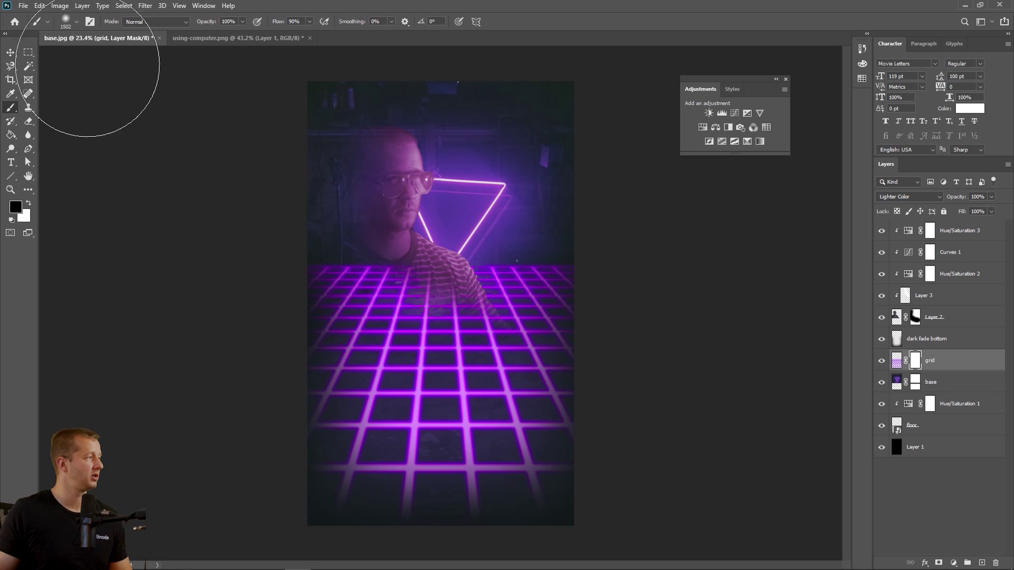
left_click(77, 23)
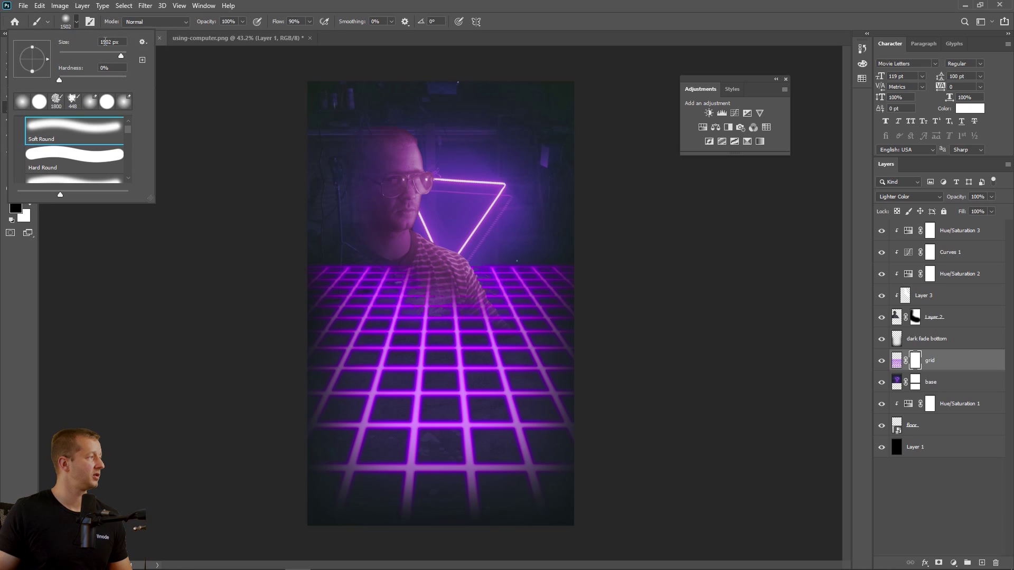
key("Return")
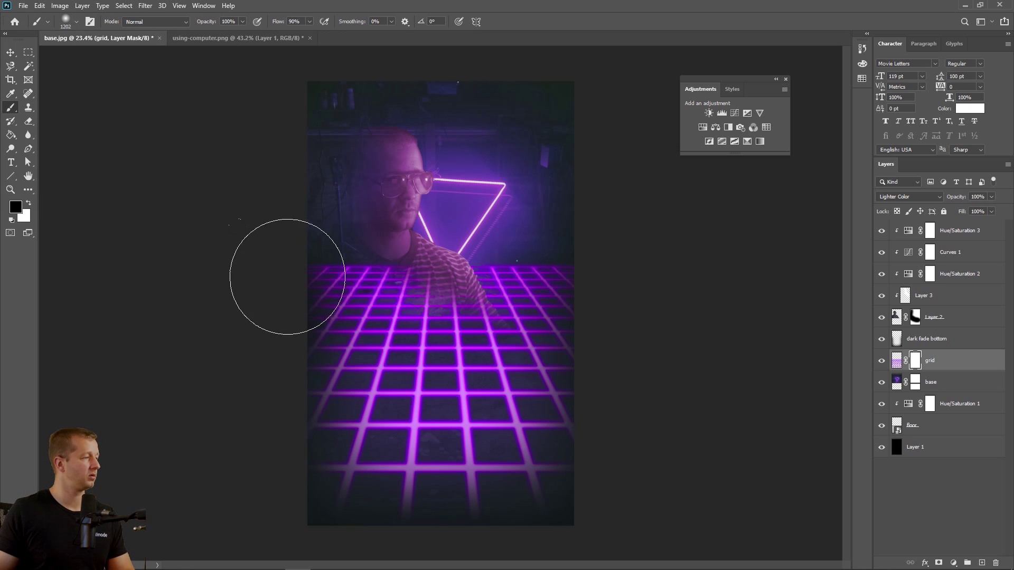
mouse_move(294, 310)
left_mouse_down()
mouse_move(384, 371)
mouse_move(617, 526)
left_mouse_up()
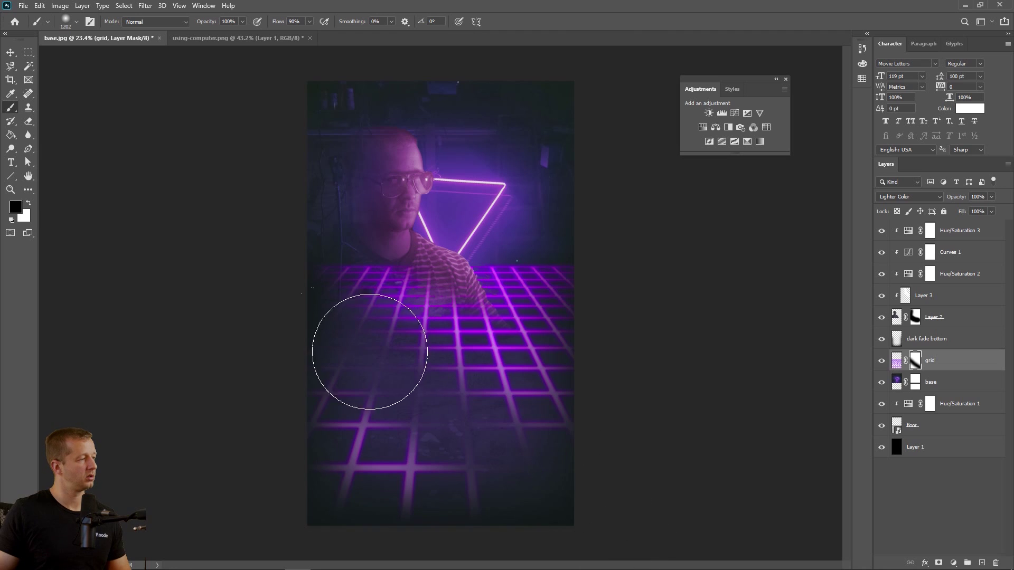
key("ctrl+z")
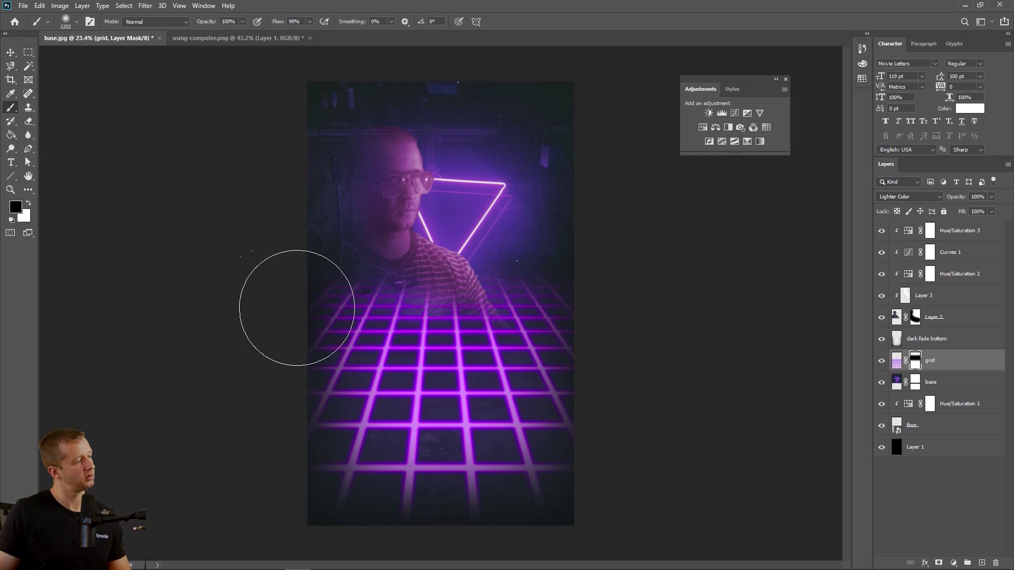
- Try a brush size of 1802 px, reduce it to 495 px, and mask out the grid around the man's lower torso
left_click(76, 22)
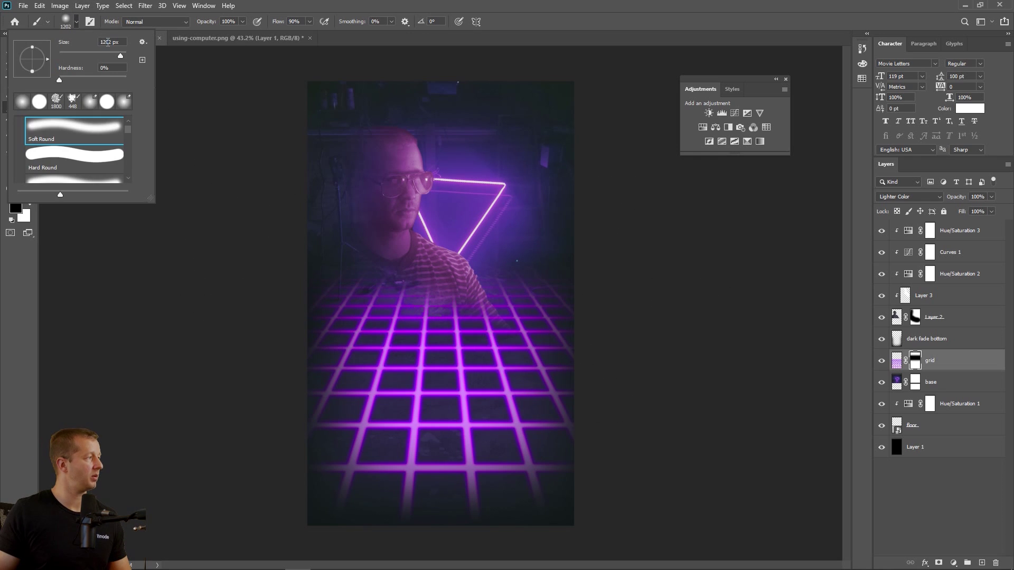
type("8")
key("Return")
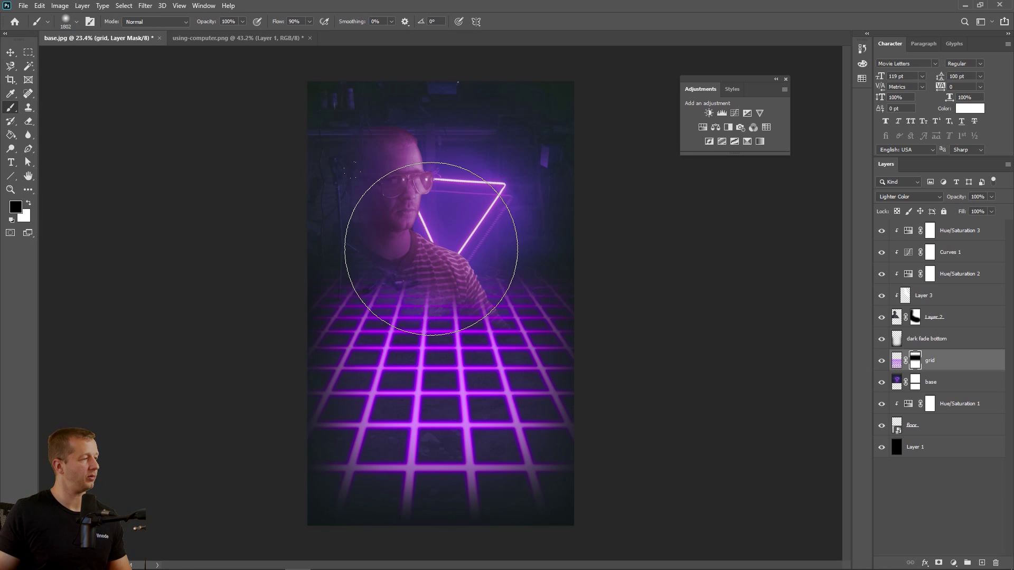
left_click(77, 22)
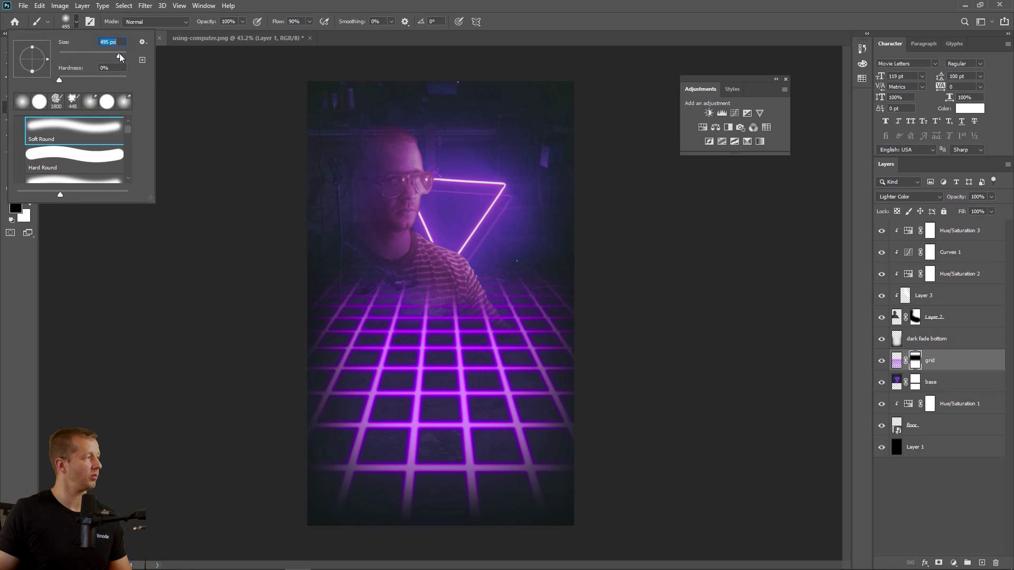
key("Return")
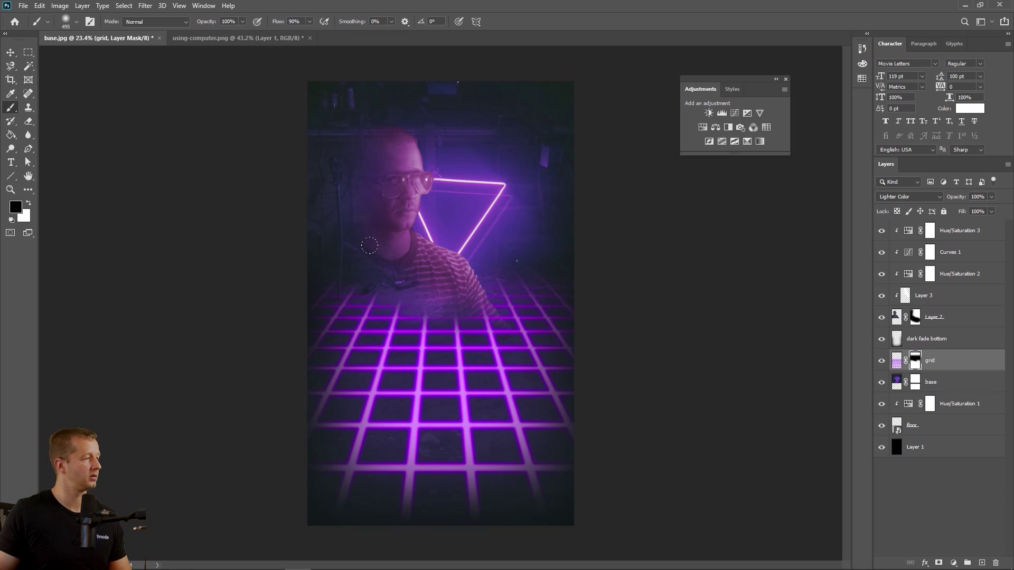
- Set the brush size to 1800 px, try fading the grid with diagonal strokes on its mask, and undo them
left_click(77, 22)
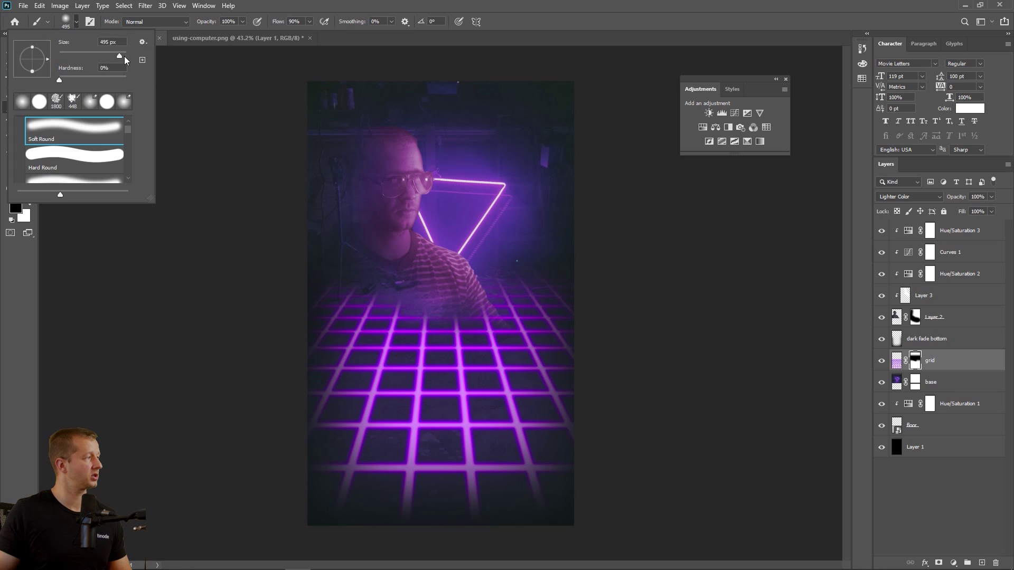
double_click(104, 42)
type("1800")
key("Return")
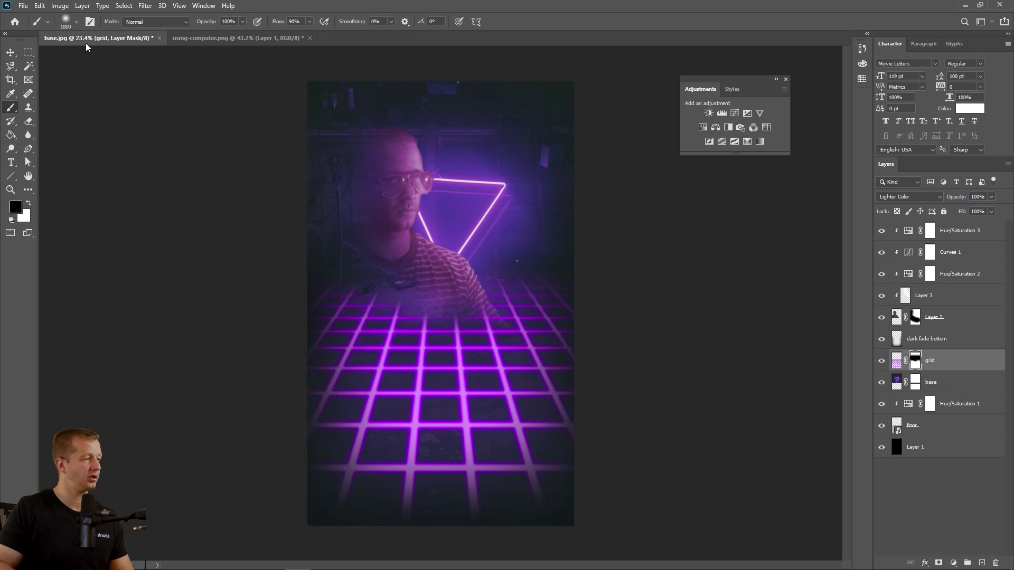
left_click_drag(301, 358, 573, 496)
key("ctrl+z")
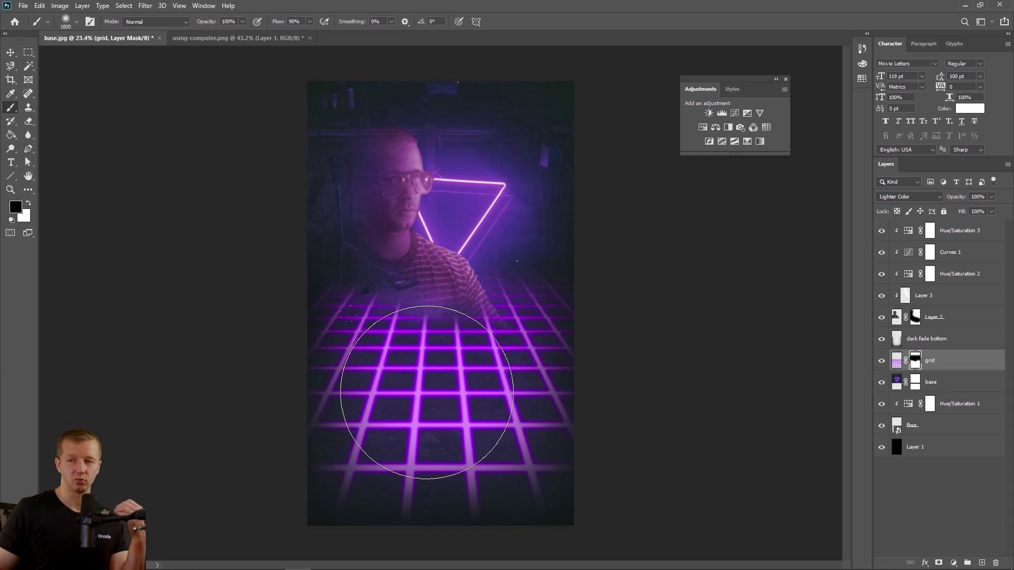
mouse_move(246, 297)
left_mouse_down()
mouse_move(364, 379)
mouse_move(561, 484)
left_mouse_up()
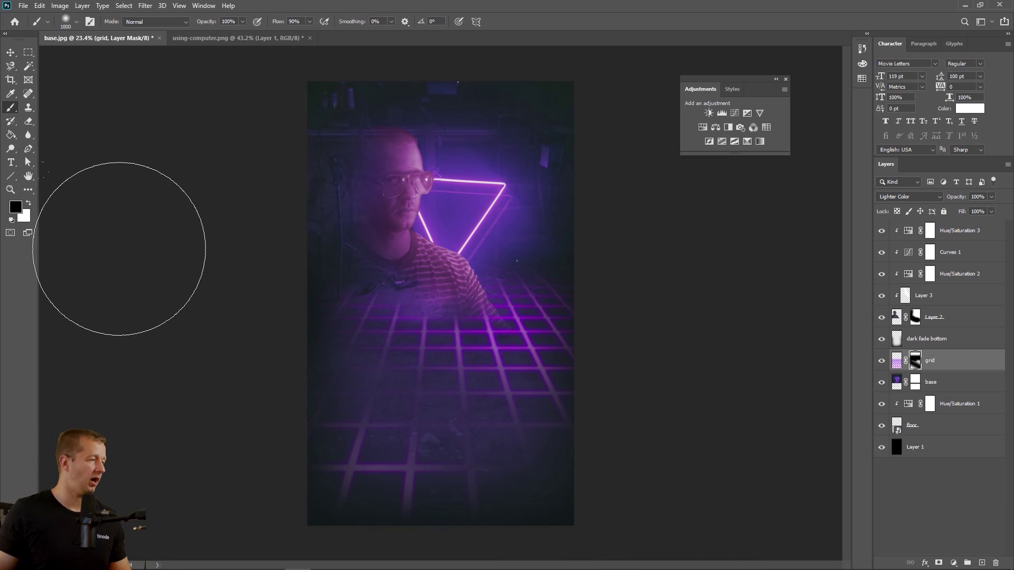
key("ctrl+z")
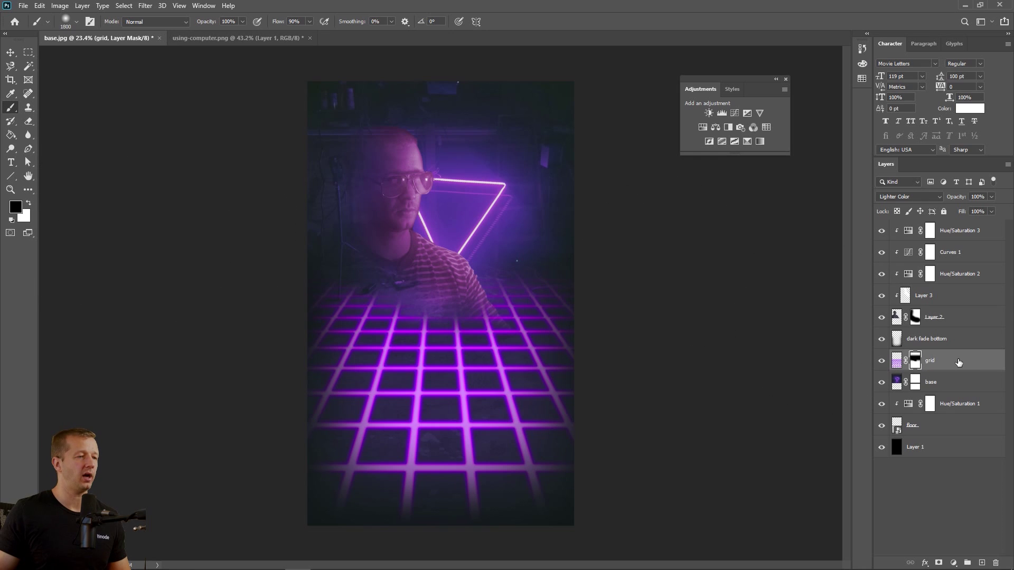
- Duplicate the grid layer together with its mask
right_click(970, 363)
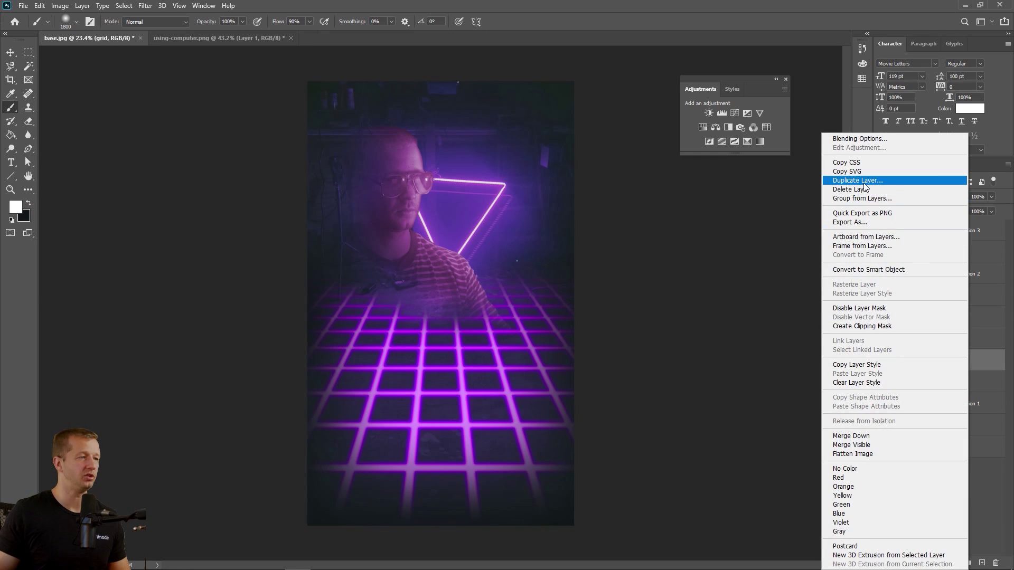
left_click(935, 189)
key("Return")
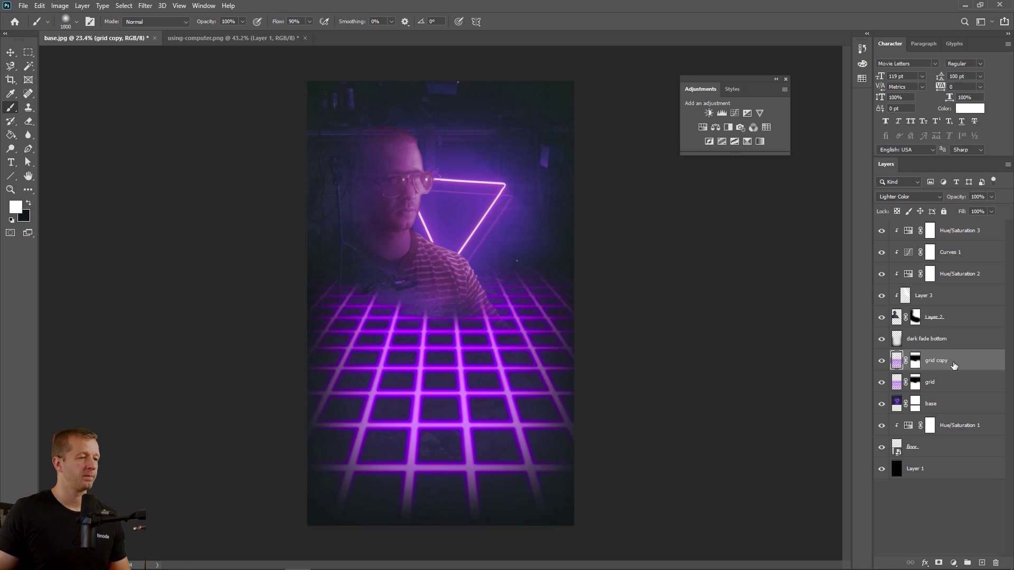
- Add a Hue/Saturation adjustment clipped to the grid copy with Hue +127, and reselect the grid copy layer
left_click(704, 127)
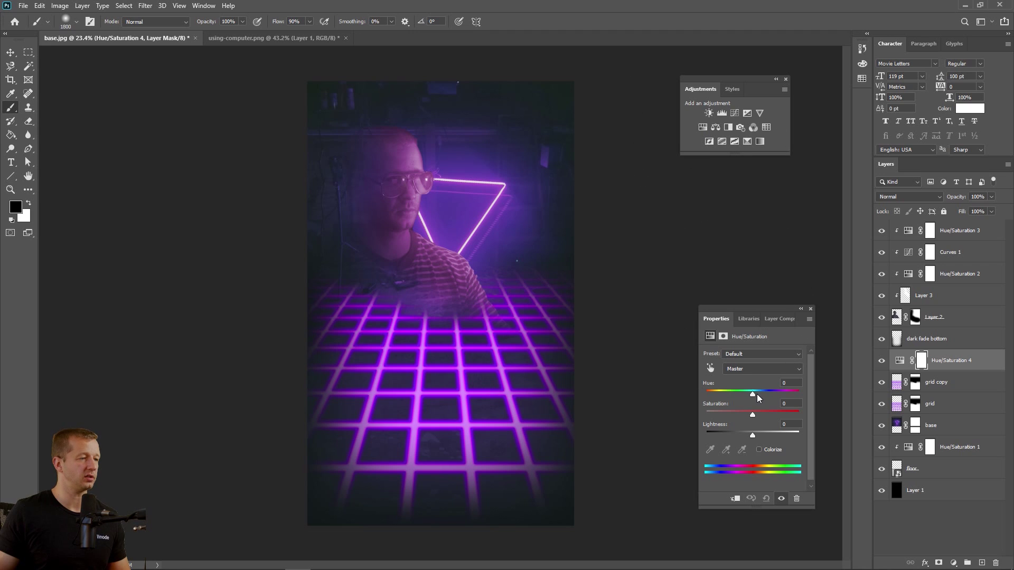
left_click_drag(755, 394, 789, 399)
left_click(736, 499)
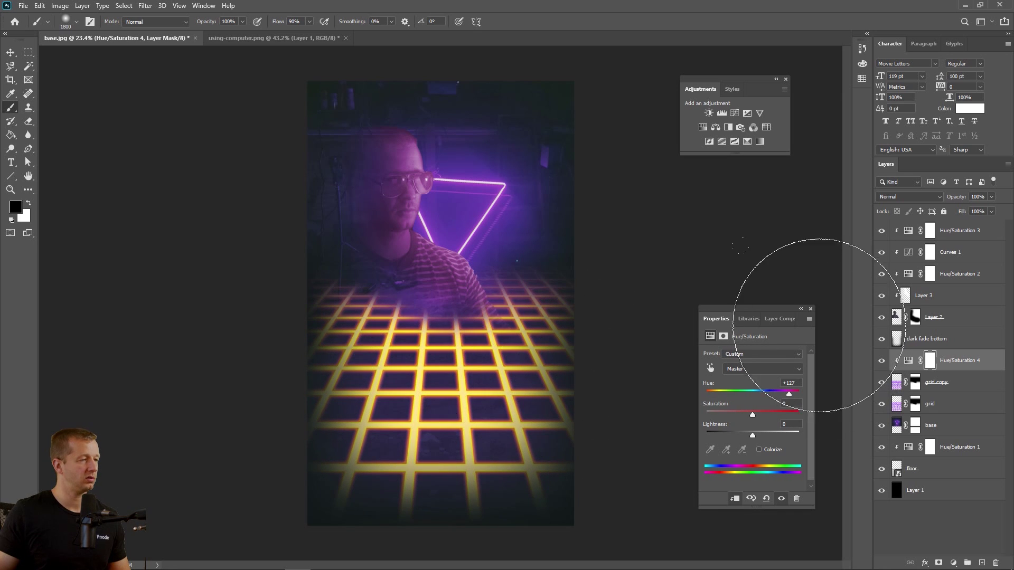
left_click(811, 309)
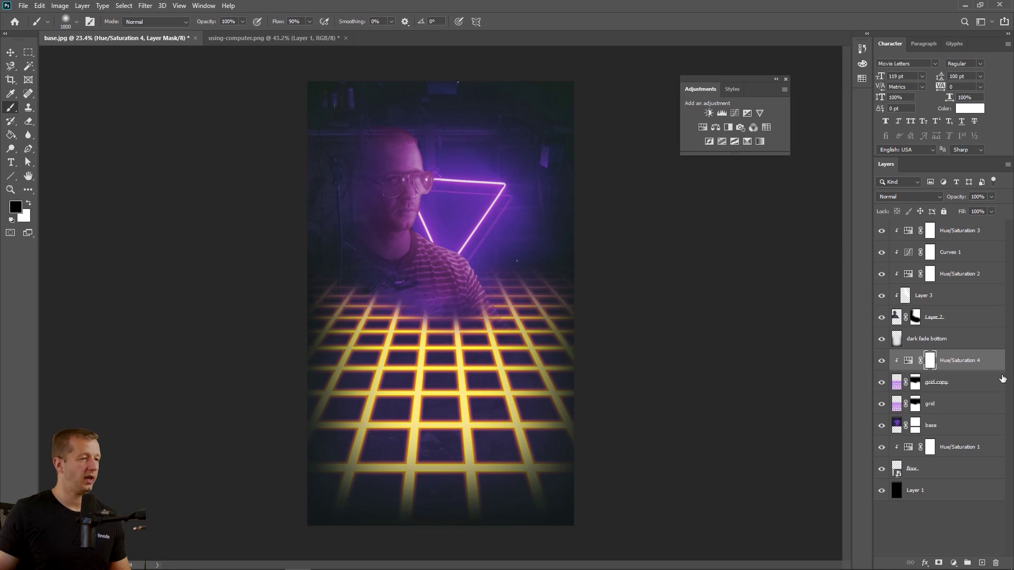
left_click(958, 386)
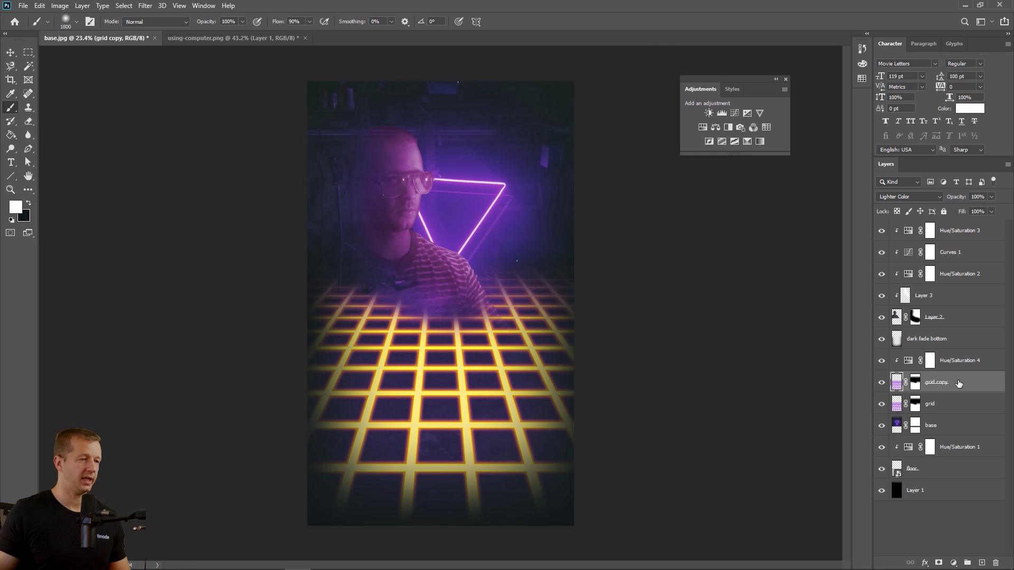
- Try white strokes over the grid copy and undo them, leaving its layer mask targeted with black as the foreground color
left_click_drag(280, 391, 429, 427)
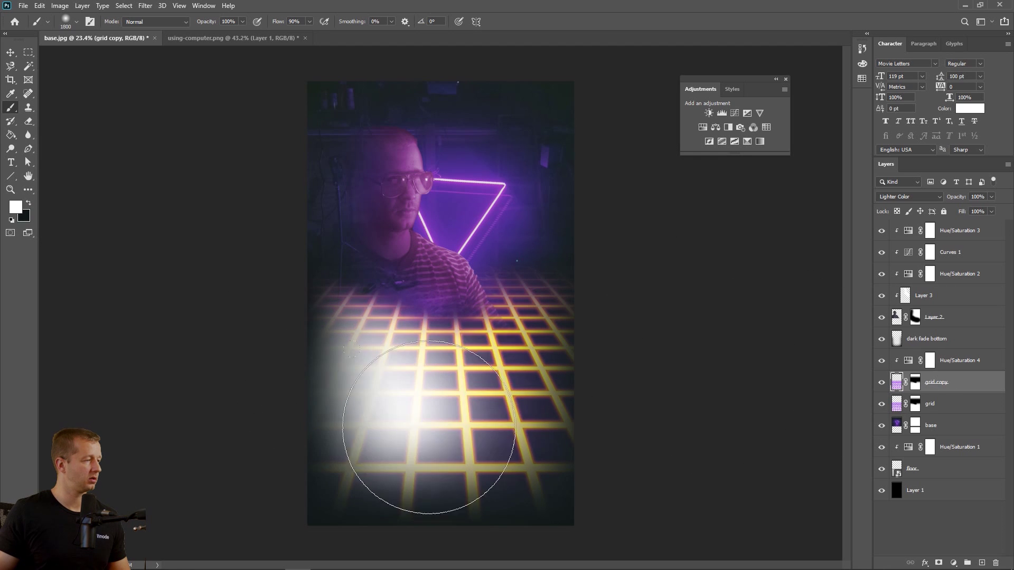
key("ctrl+z")
left_click(29, 204)
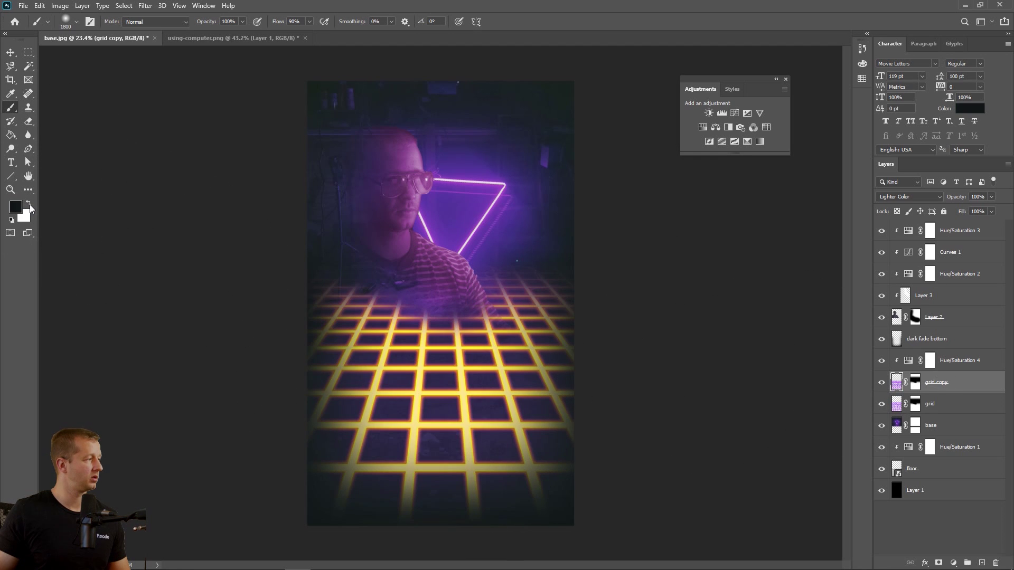
left_click(915, 385)
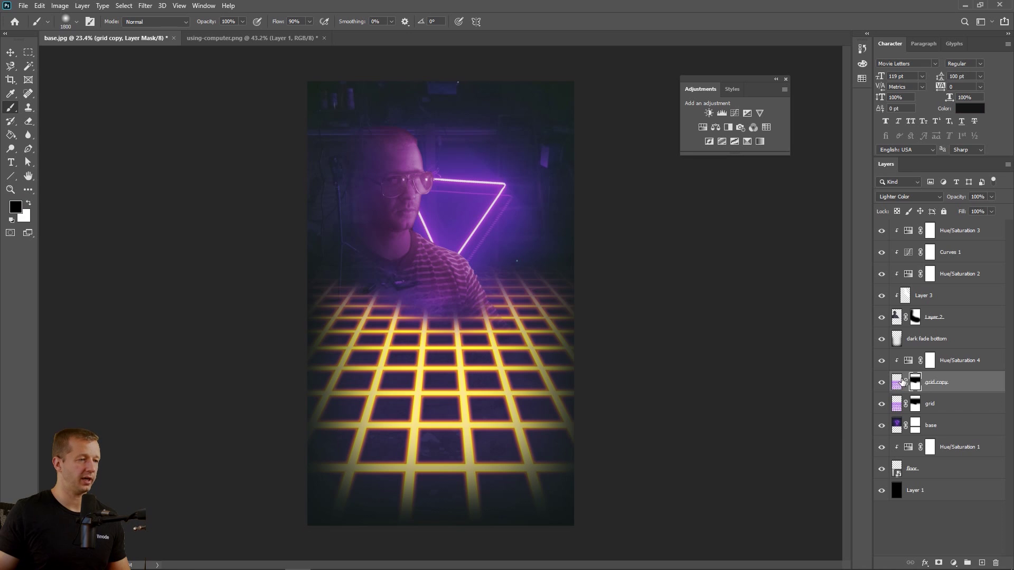
left_click(30, 203)
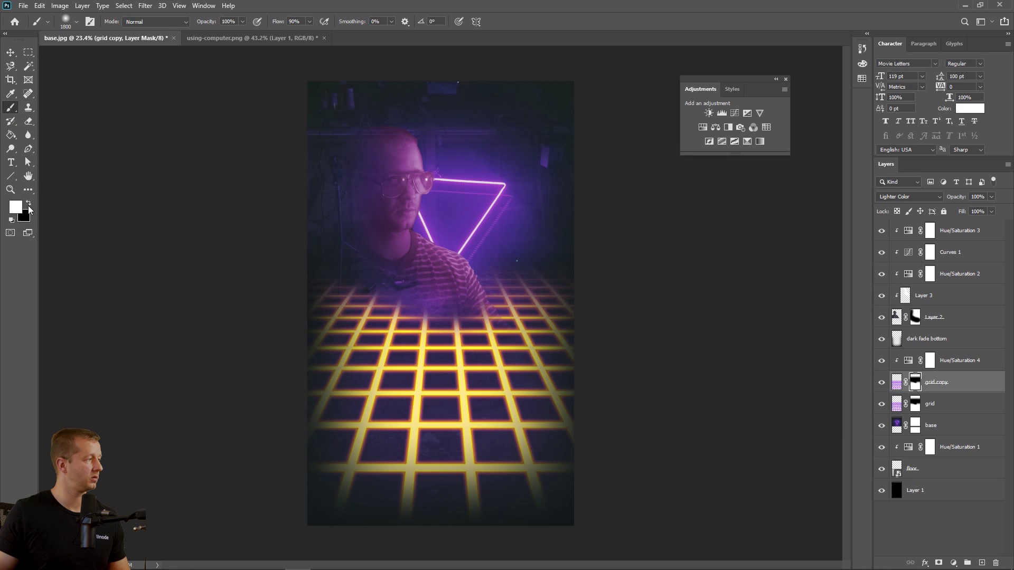
left_click_drag(231, 312, 426, 407)
key("ctrl+z")
key("x")
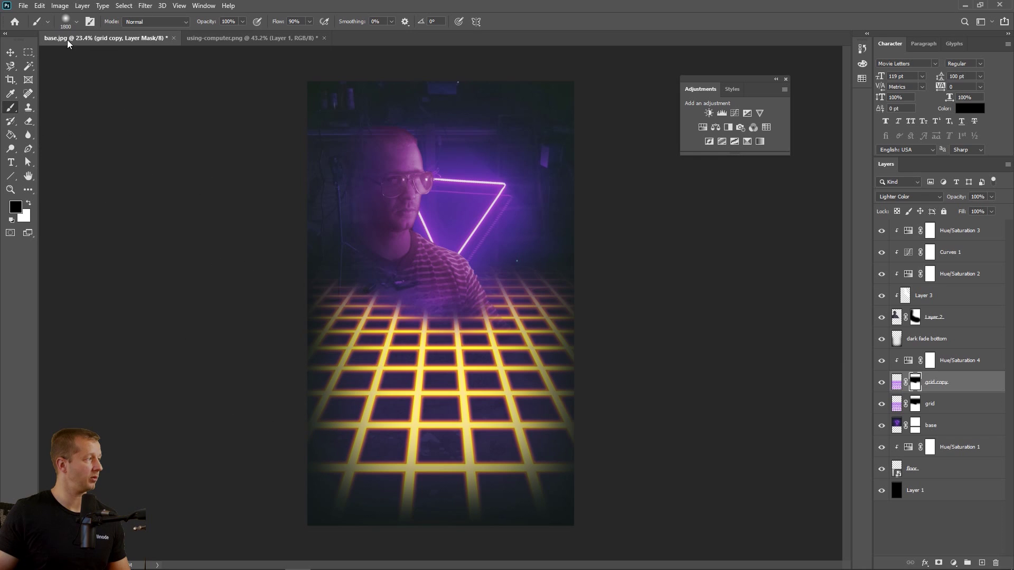
- Set the brush size to 1500 px, try diagonal black strokes across the grid copy's mask, and undo them
left_click(76, 23)
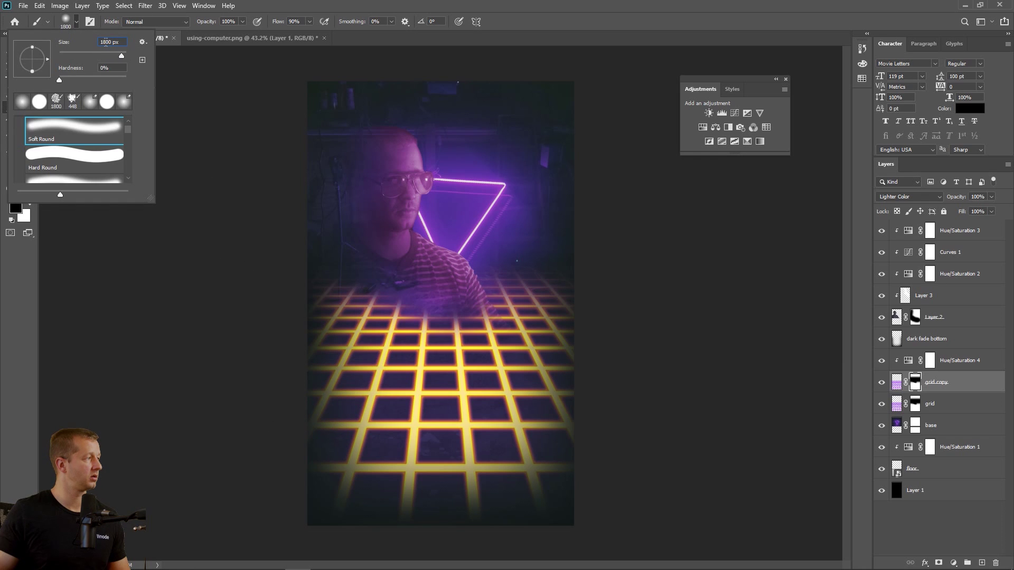
type("1500")
key("Return")
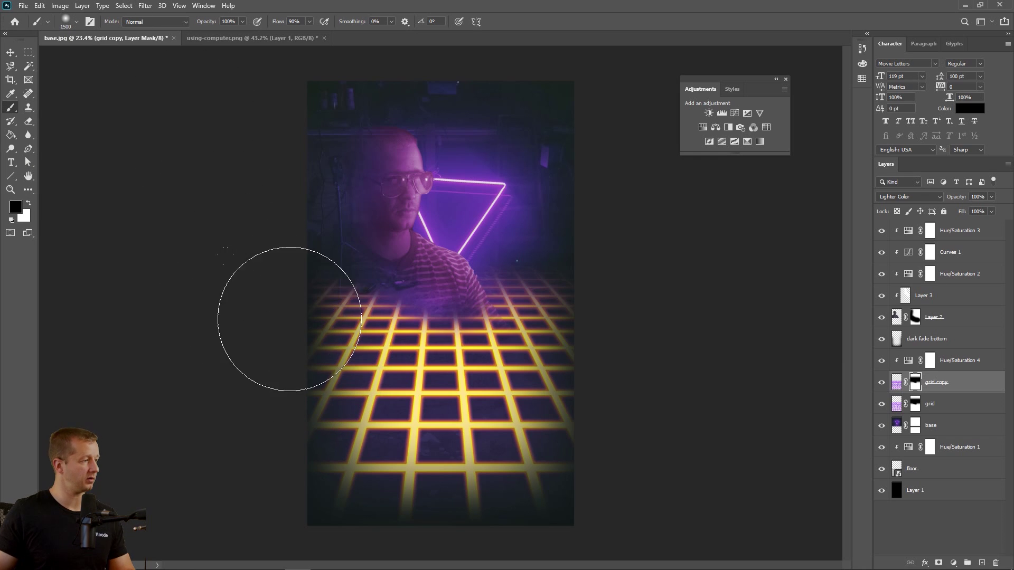
left_click_drag(301, 321, 494, 465)
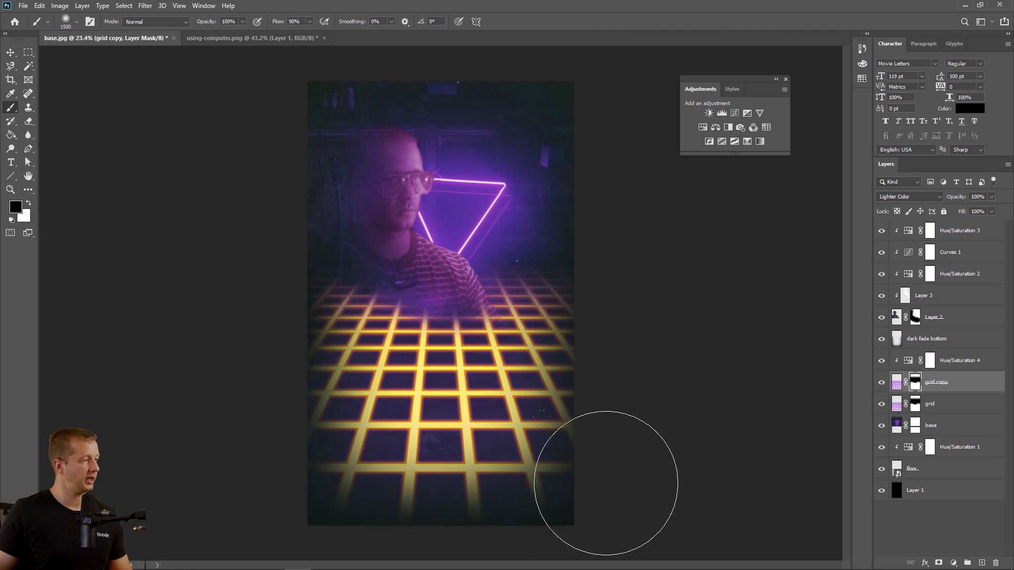
key("ctrl+z")
left_click_drag(498, 512, 204, 272)
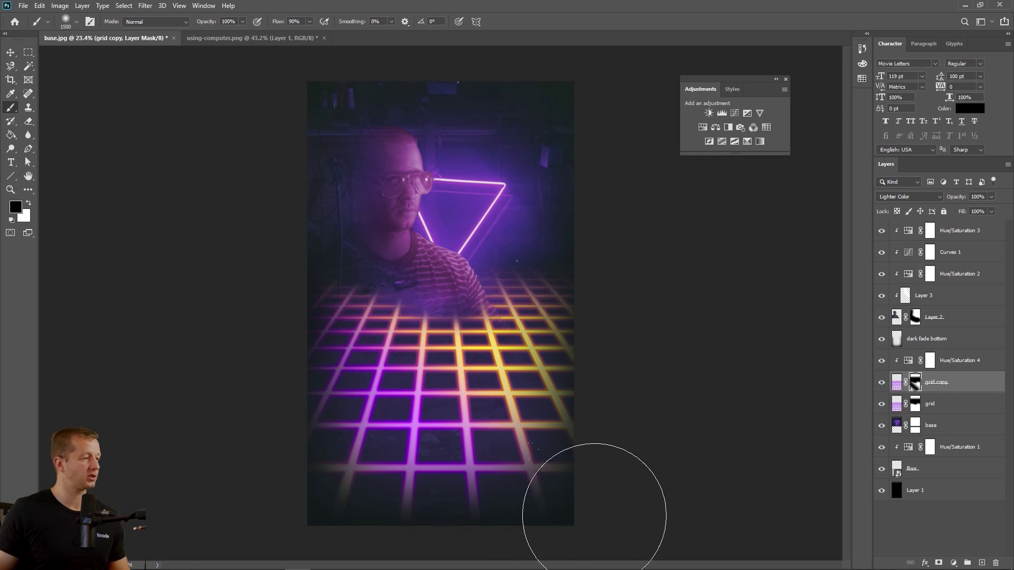
key("ctrl+z")
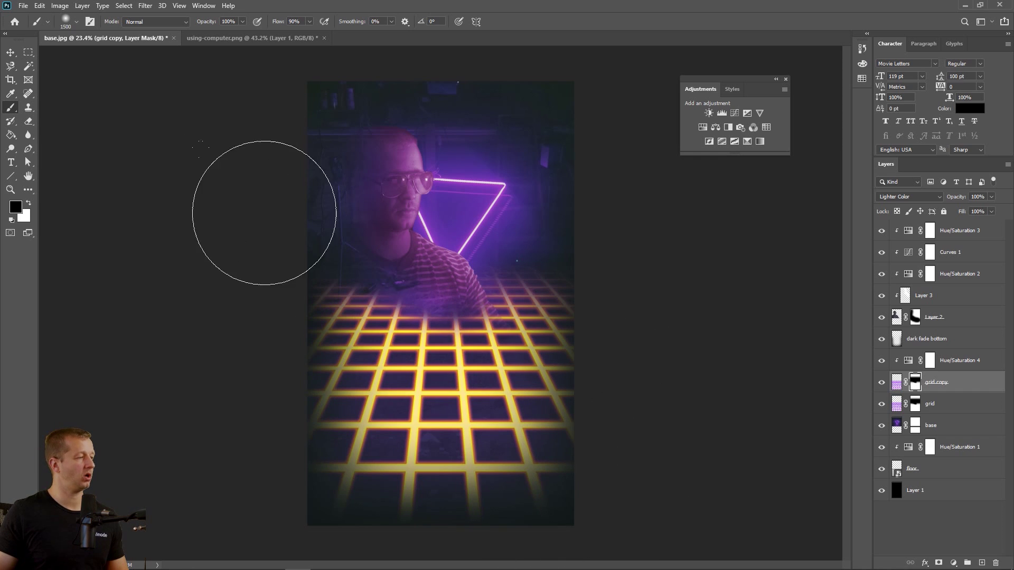
- Set the brush size to 1100 px and paint a diagonal black stroke across the grid copy's mask from upper left to lower right
left_click(76, 24)
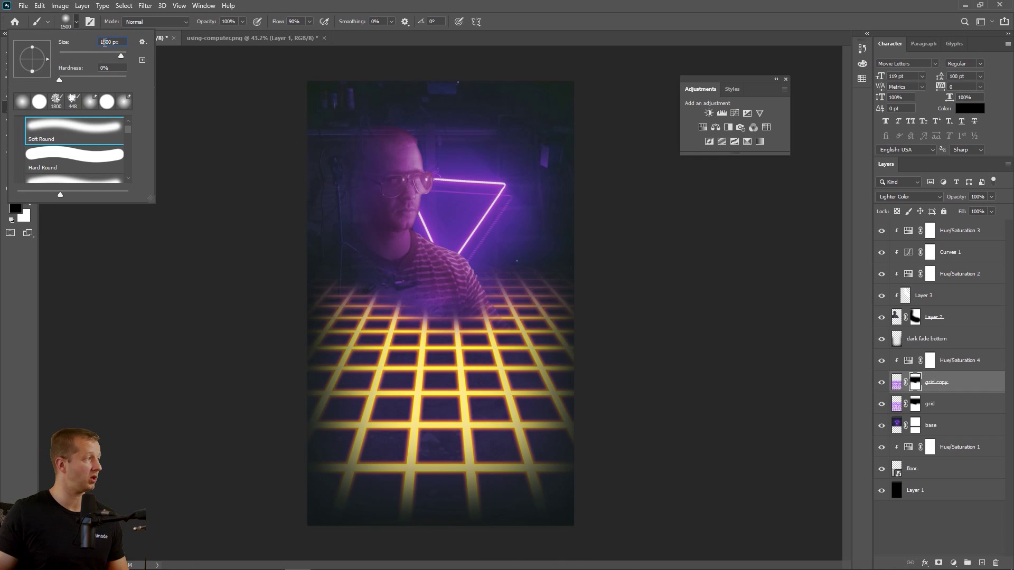
type("1100")
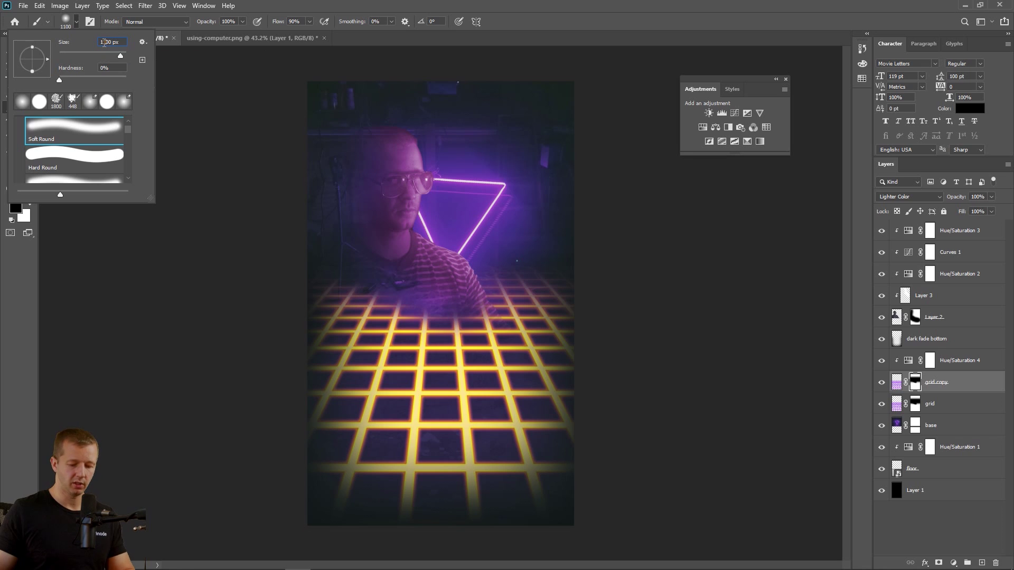
key("Return")
left_click_drag(235, 278, 578, 525)
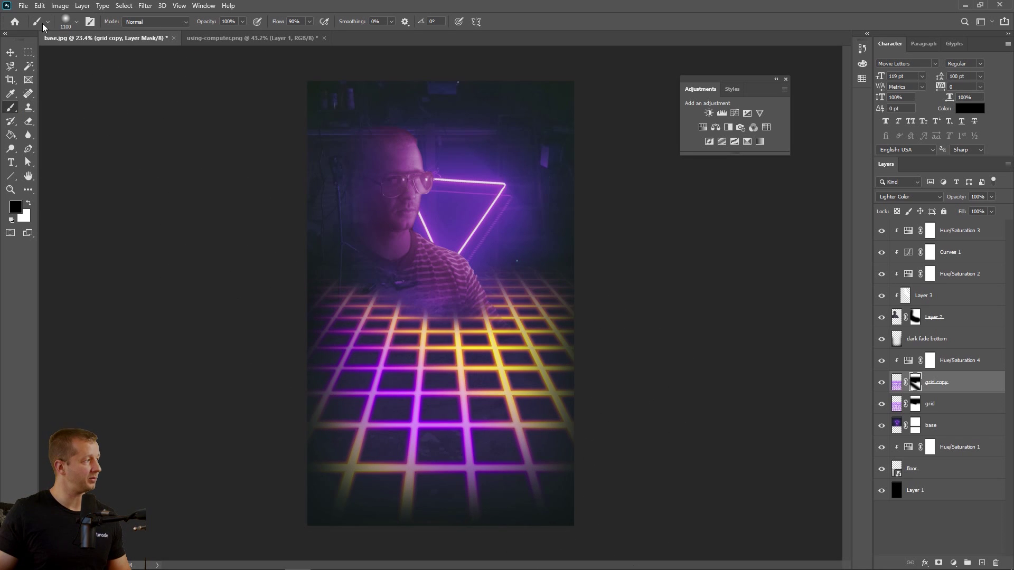
- Set the brush size to 750 px, try masking the yellow grid's upper right part, and undo the stroke
left_click(77, 22)
left_click(105, 44)
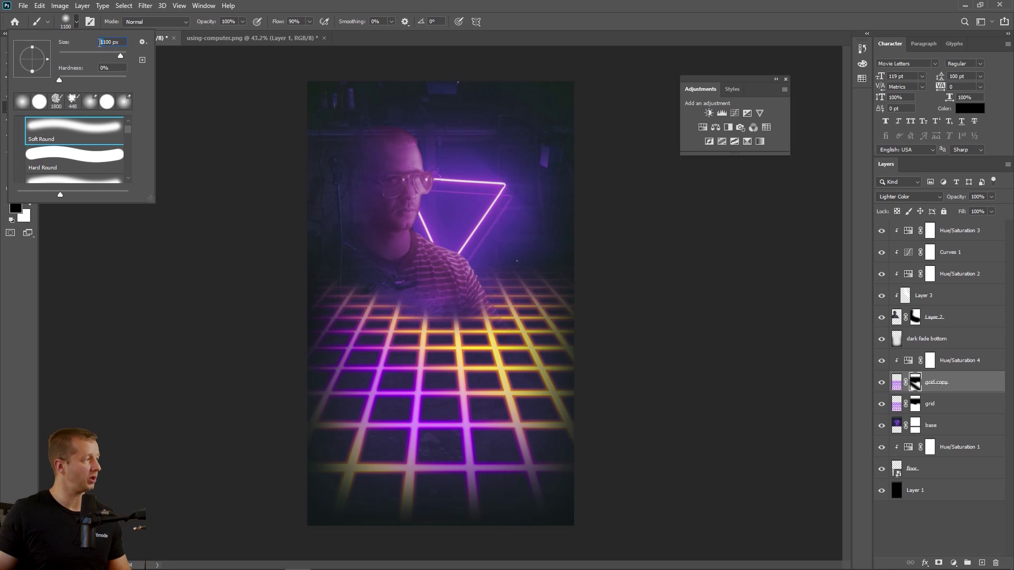
left_click_drag(106, 43, 100, 44)
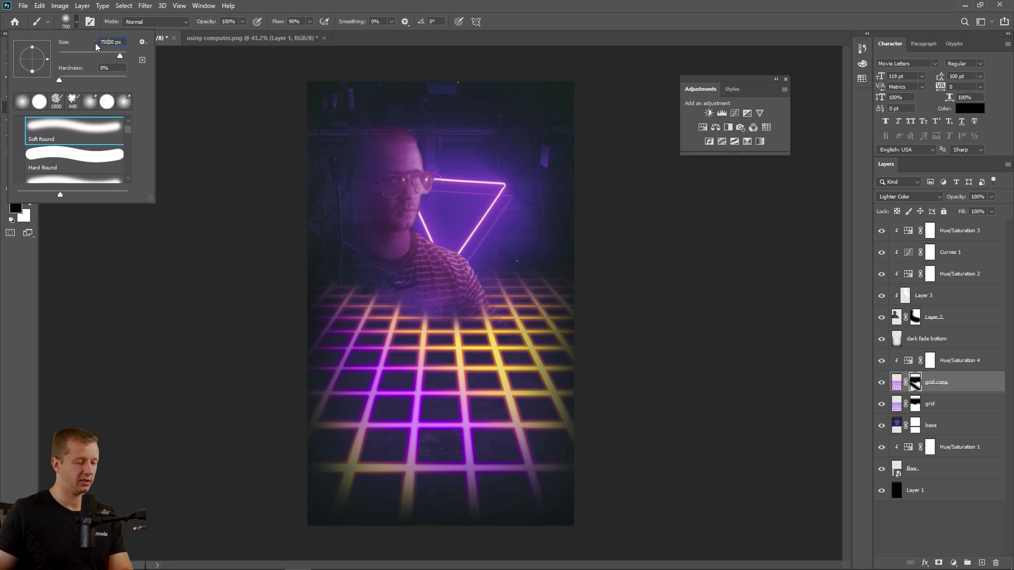
key("BackSpace")
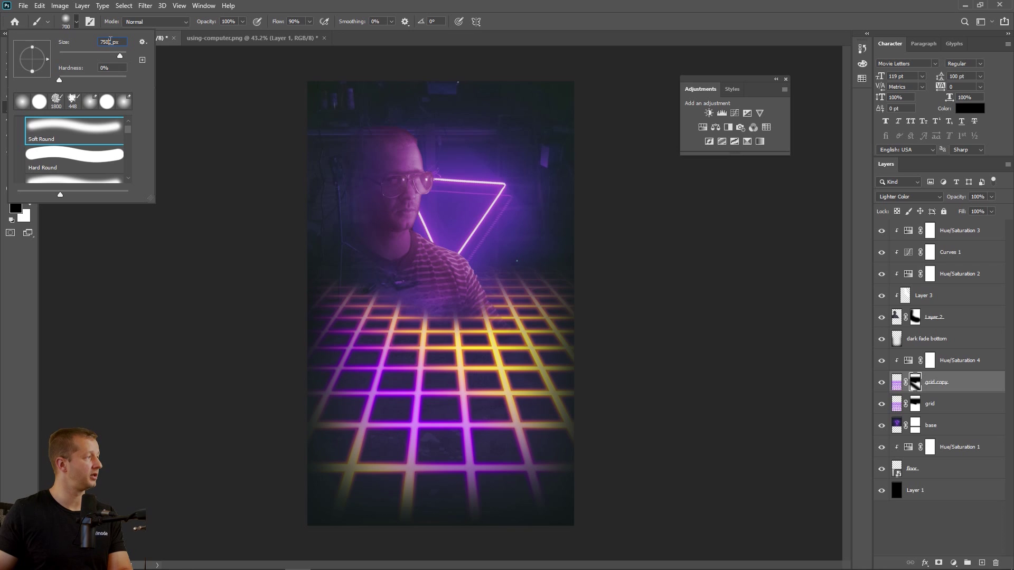
key("Return")
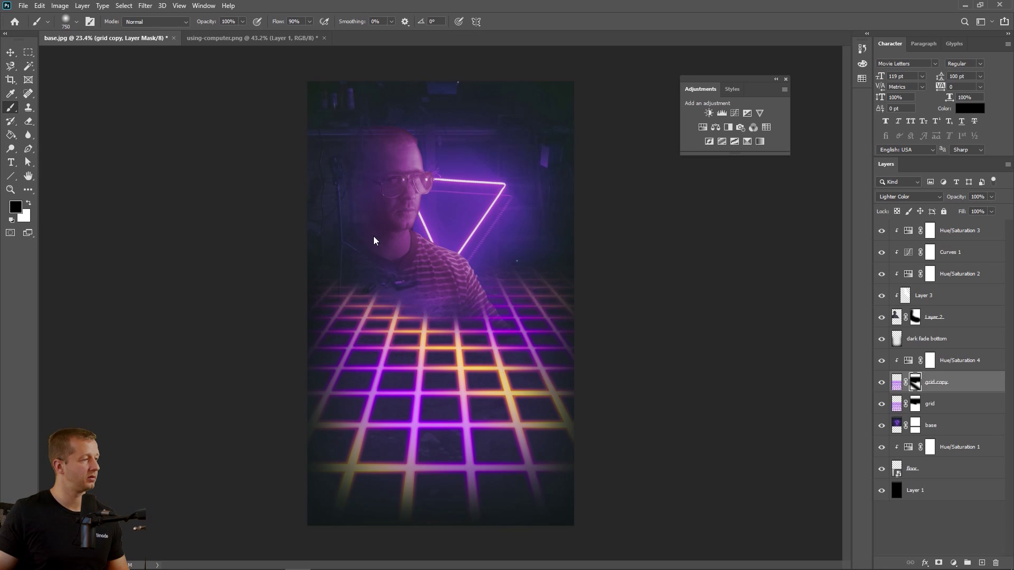
key("ctrl+z")
- Set the brush size to 550 px and mask a diagonal band through the yellow grid's upper right part, undoing the trial strokes
left_click(74, 27)
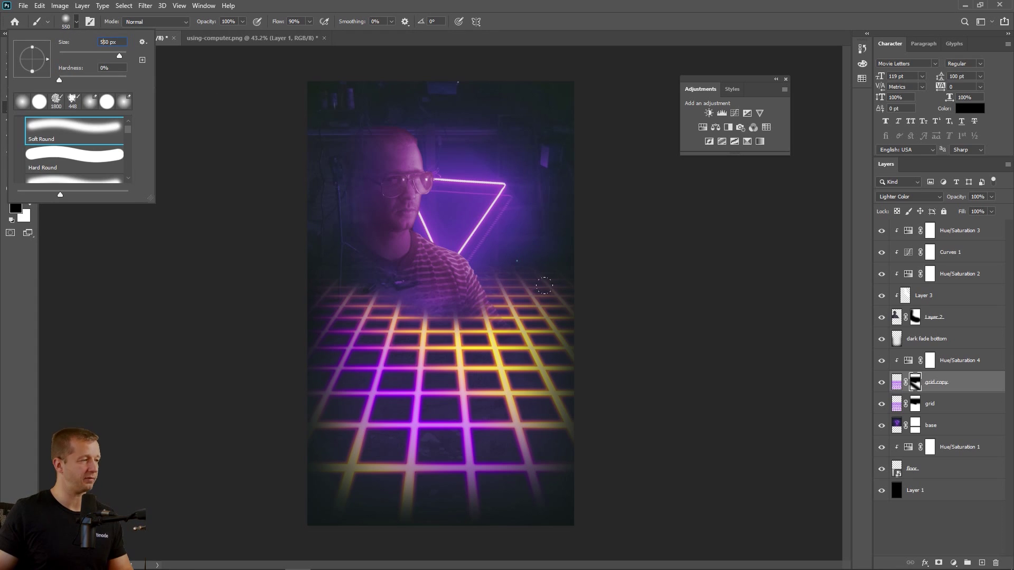
key("Return")
left_click_drag(547, 314, 496, 316)
key("ctrl+z")
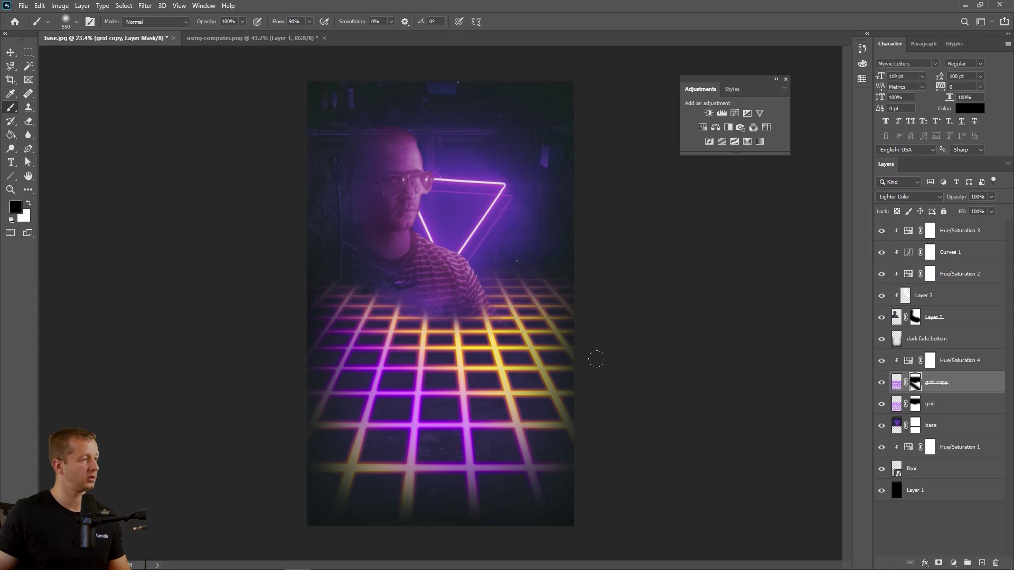
left_click_drag(595, 357, 473, 318)
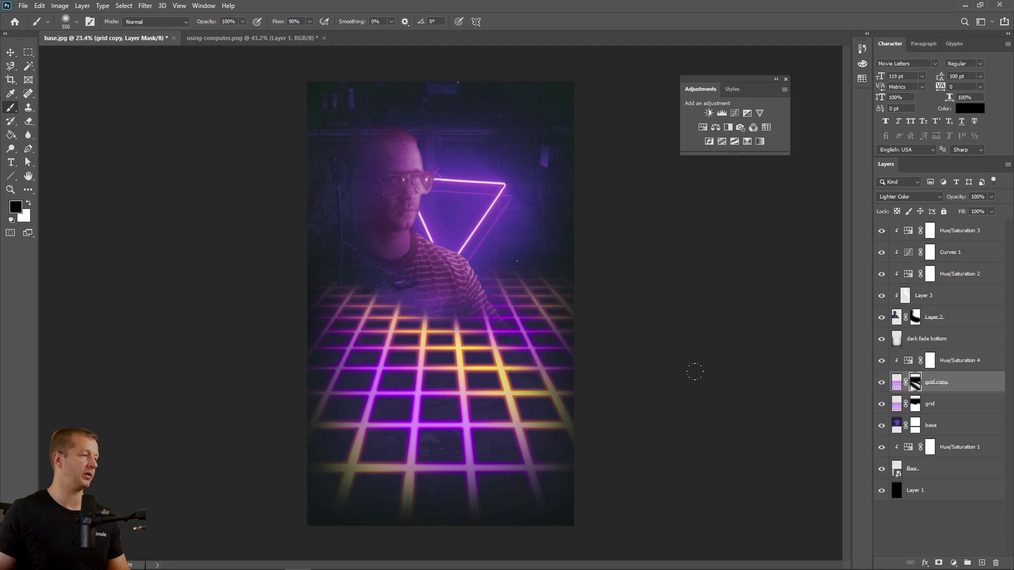
key("ctrl+z")
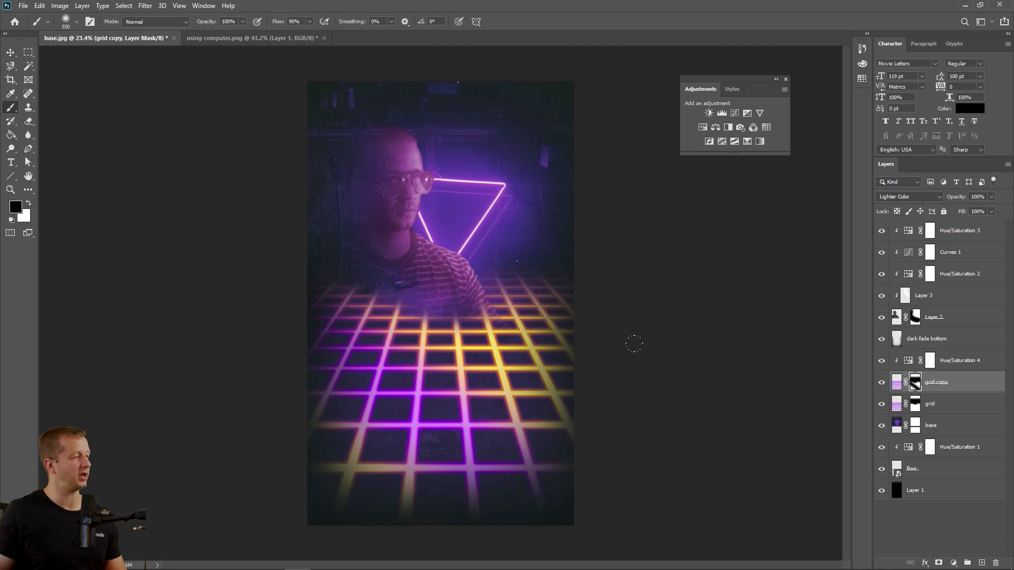
left_click_drag(606, 391, 406, 251)
key("ctrl+z")
left_click_drag(604, 381, 406, 260)
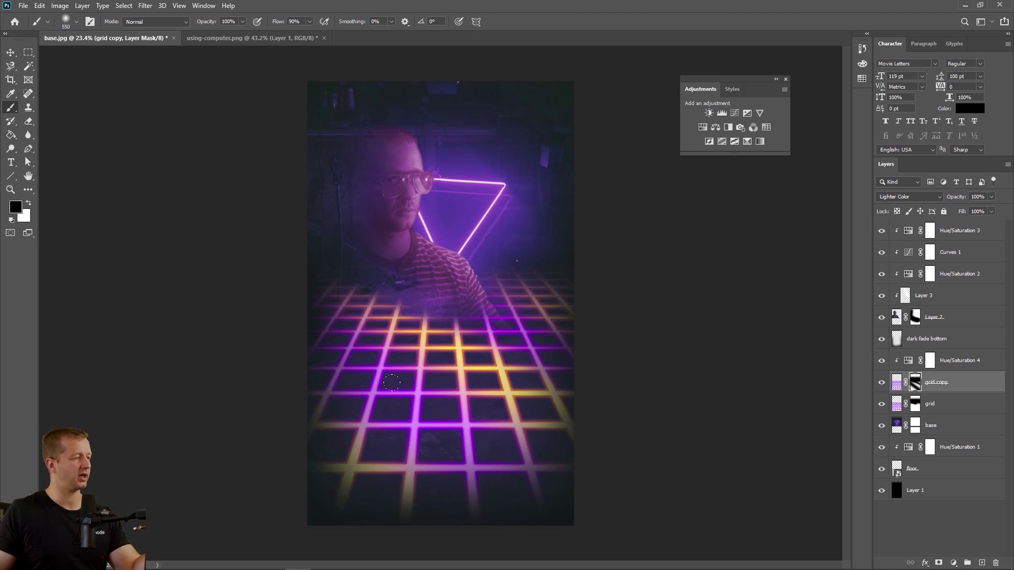
- Target the original grid layer's mask, set the brush size to 2200 px, and fade out the bottom of the purple grid
left_click(914, 411)
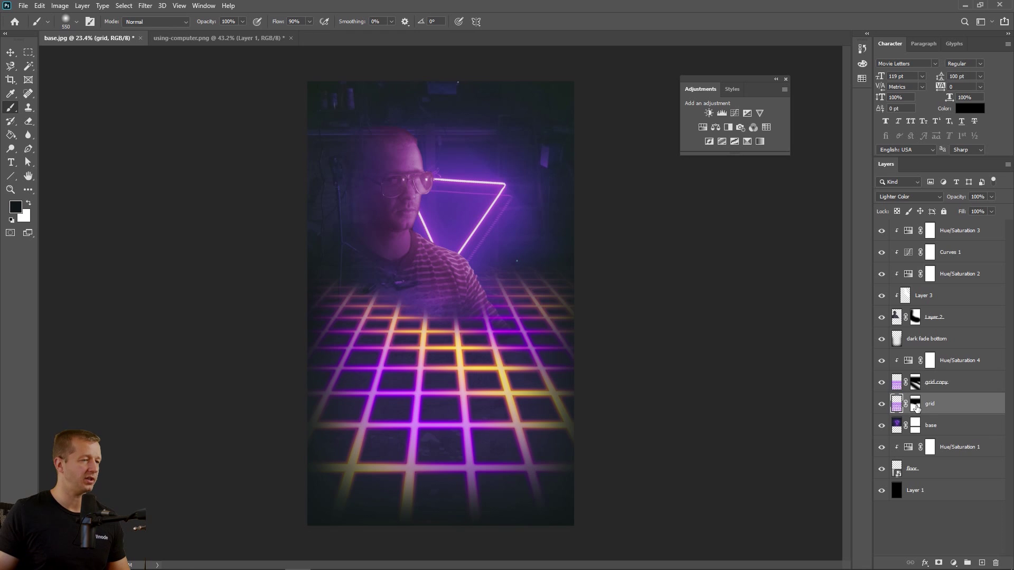
left_click(916, 405)
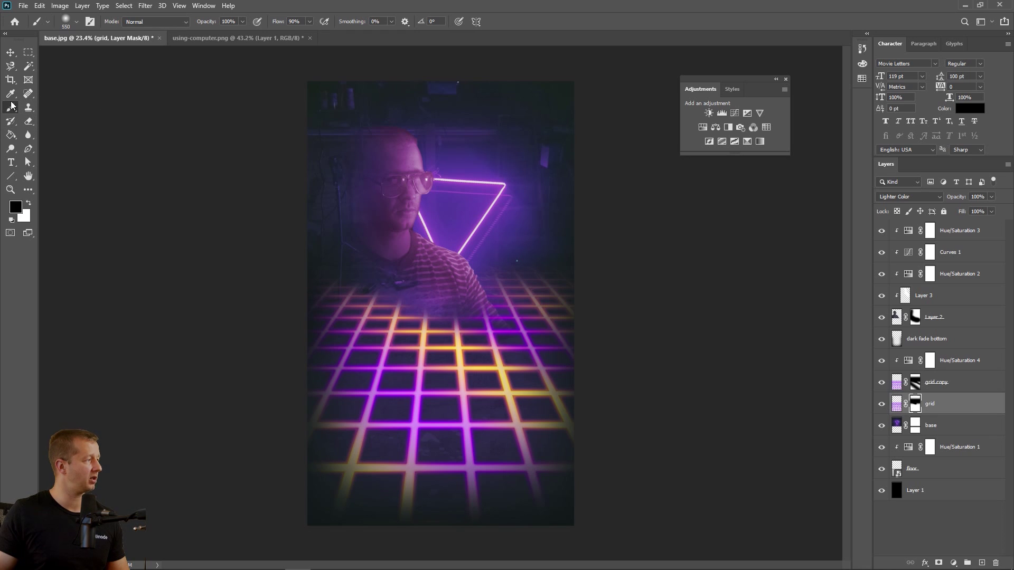
left_click(76, 22)
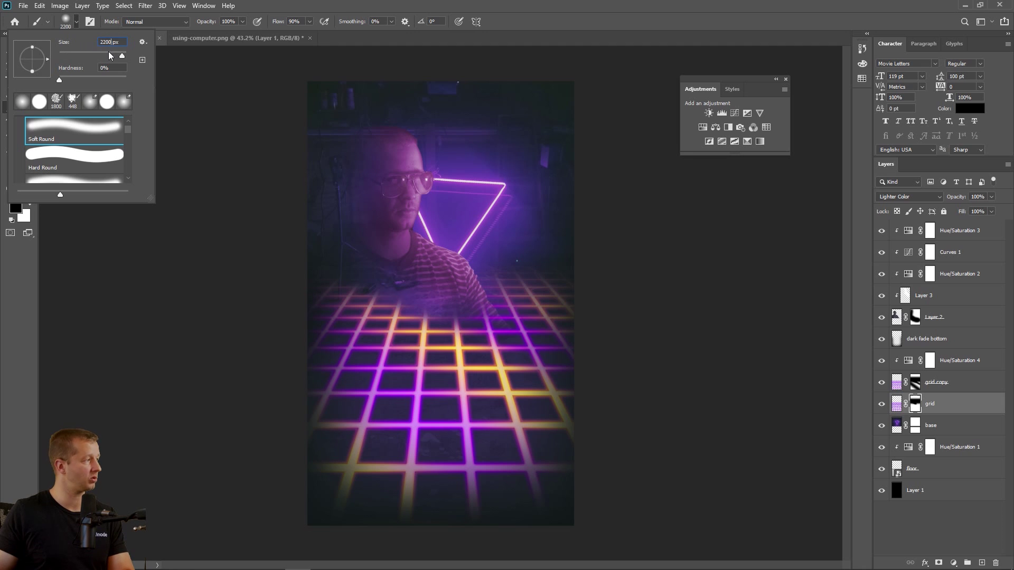
key("Return")
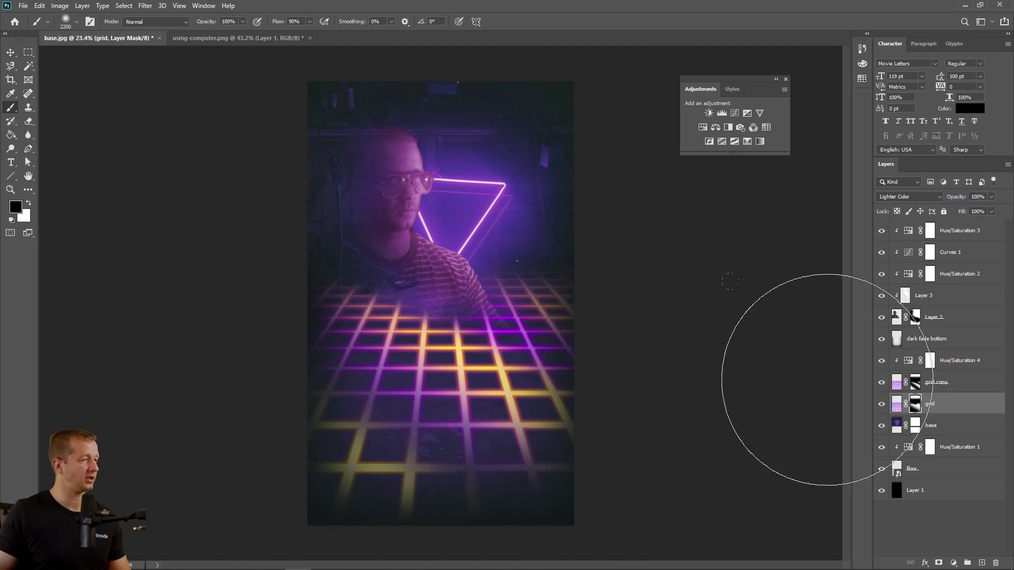
- Target the grid copy's mask and fade out the bottom of the yellow grid with the large black brush, undoing the first try
left_click(920, 387)
left_click(915, 385)
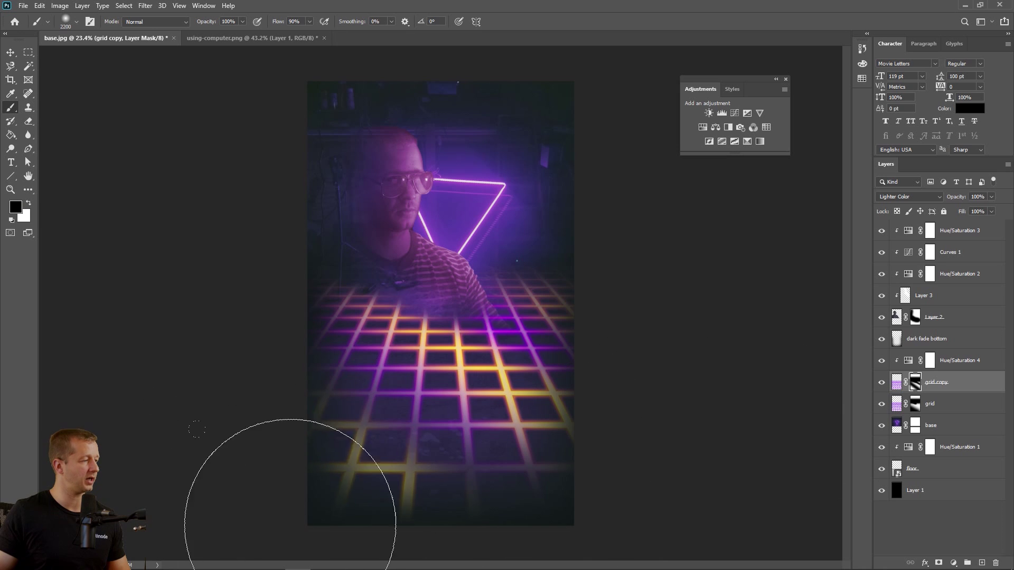
mouse_move(272, 486)
left_mouse_down()
mouse_move(543, 568)
mouse_move(348, 518)
left_mouse_up()
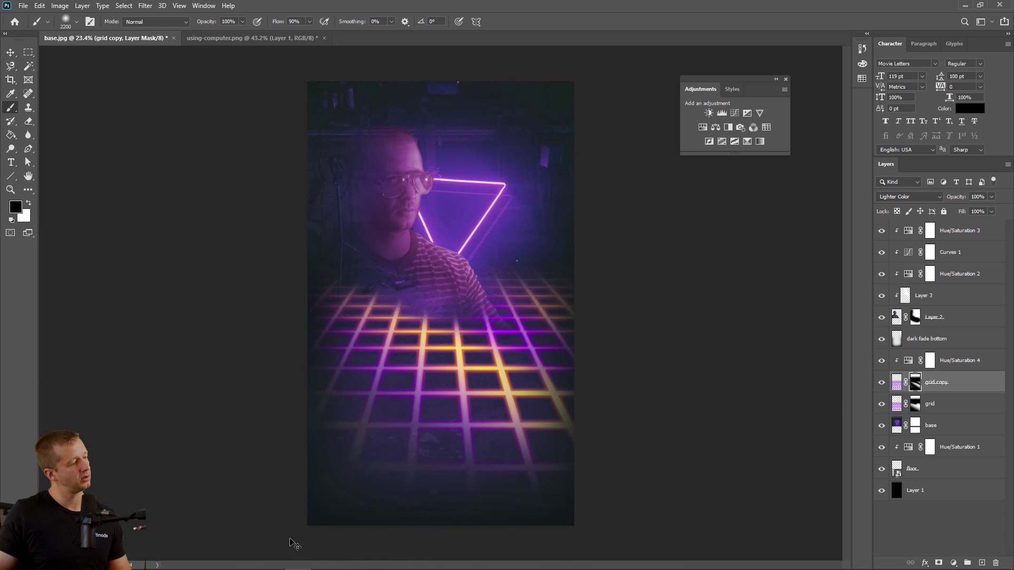
key("ctrl+z")
mouse_move(327, 549)
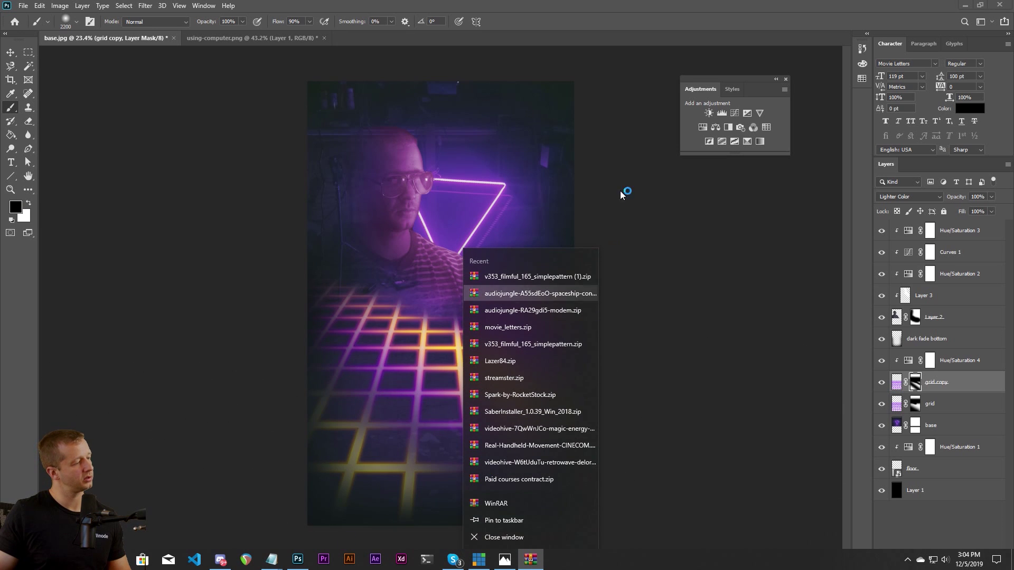
left_click(557, 37)
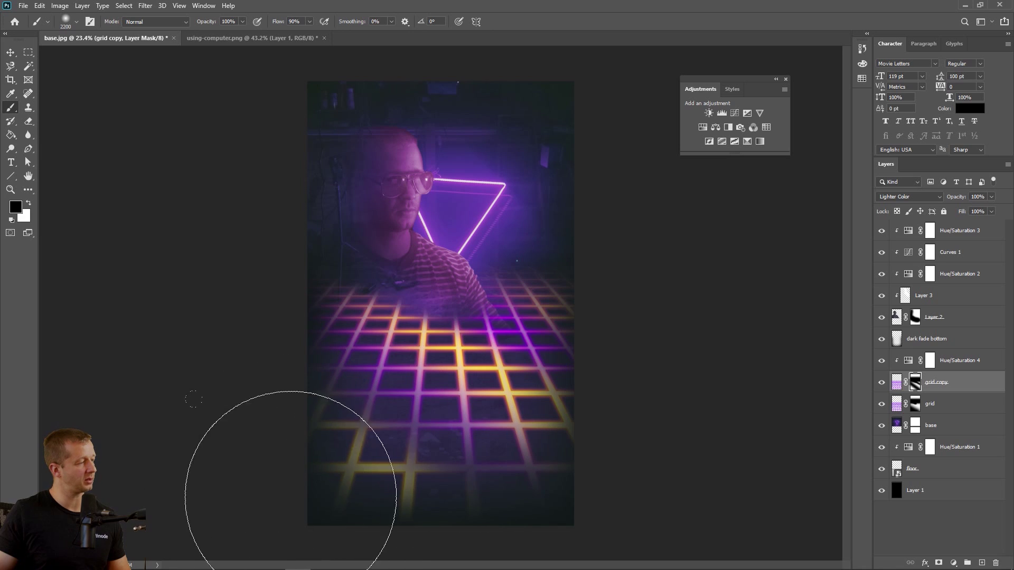
mouse_move(290, 497)
left_mouse_down()
mouse_move(502, 569)
mouse_move(560, 567)
left_mouse_up()
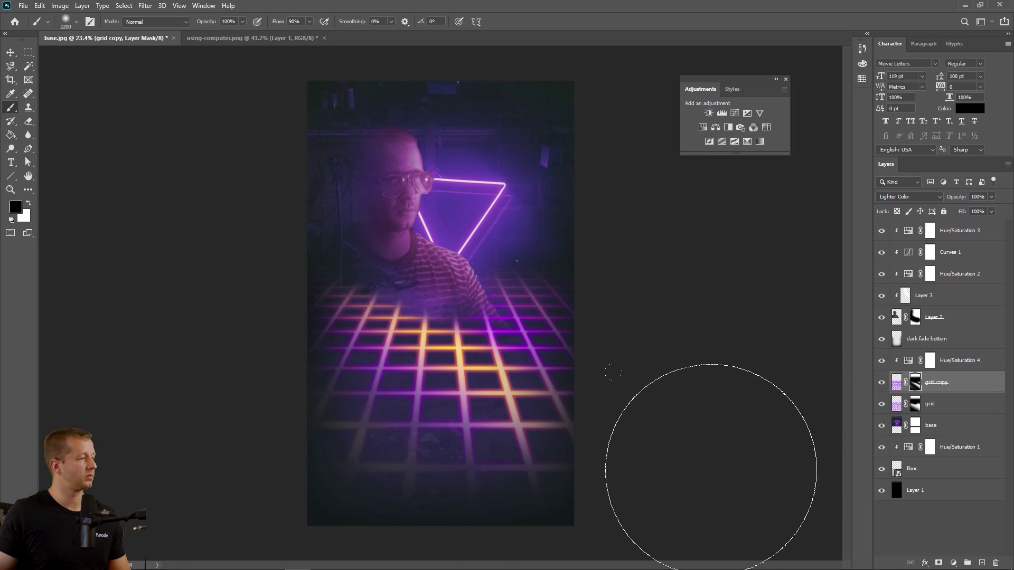
- Fade out the purple lines at the right side of the original grid on its mask, and switch to the Move tool
left_click(908, 405)
left_click(917, 407)
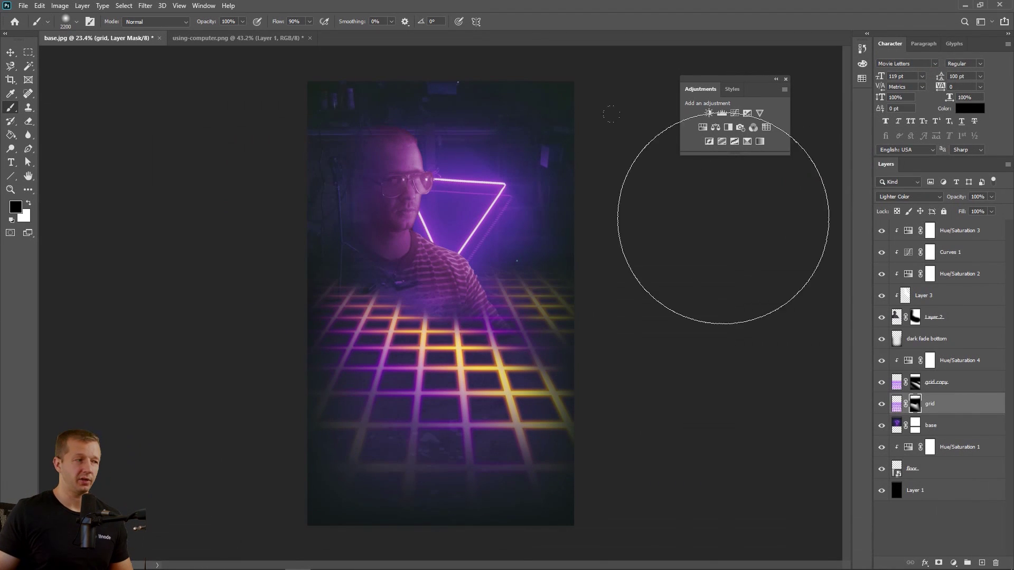
key("v")
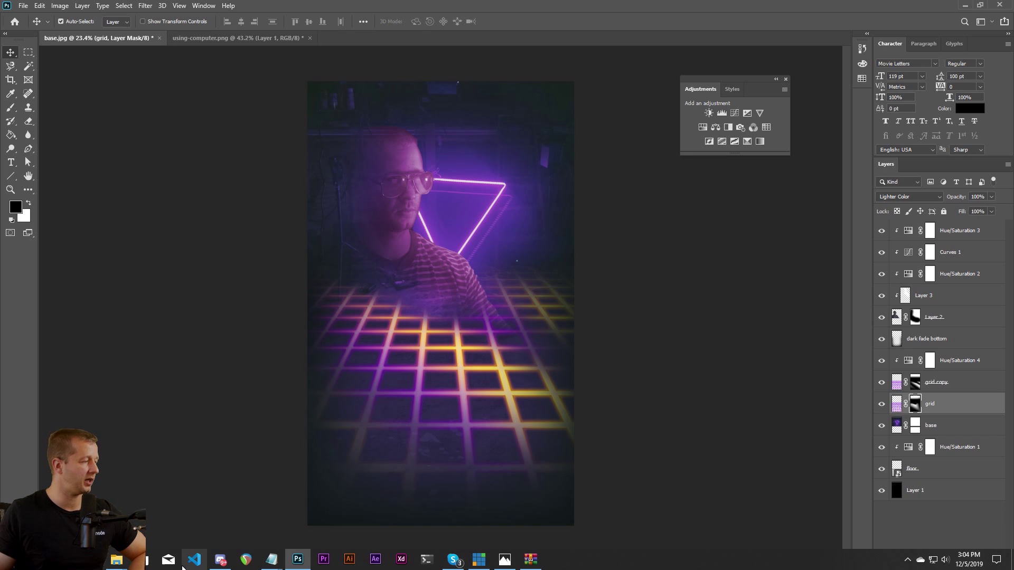
- Open playing-guitar.png from the footage folder as a separate document
mouse_move(117, 560)
left_click(153, 514)
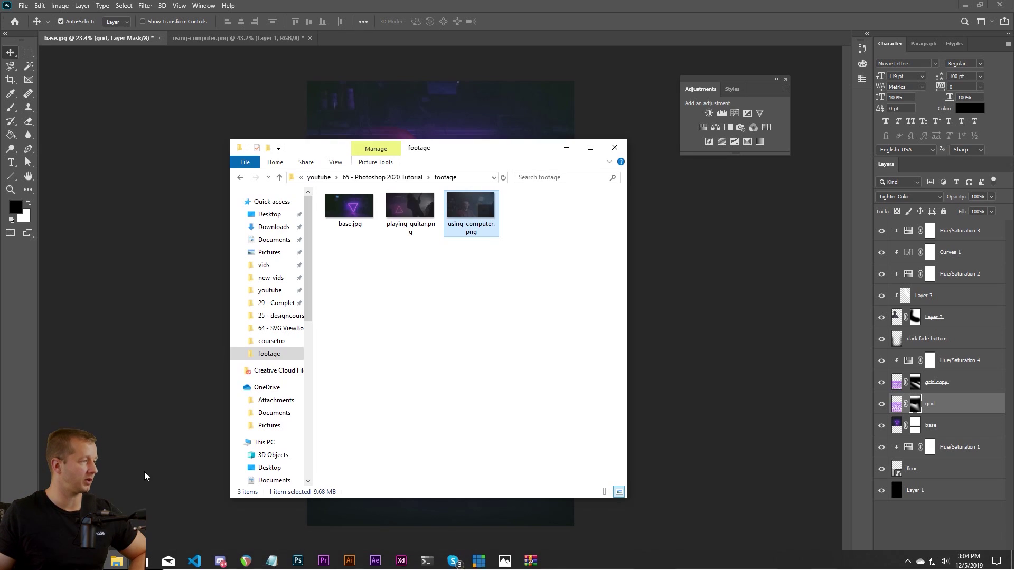
left_click(410, 208)
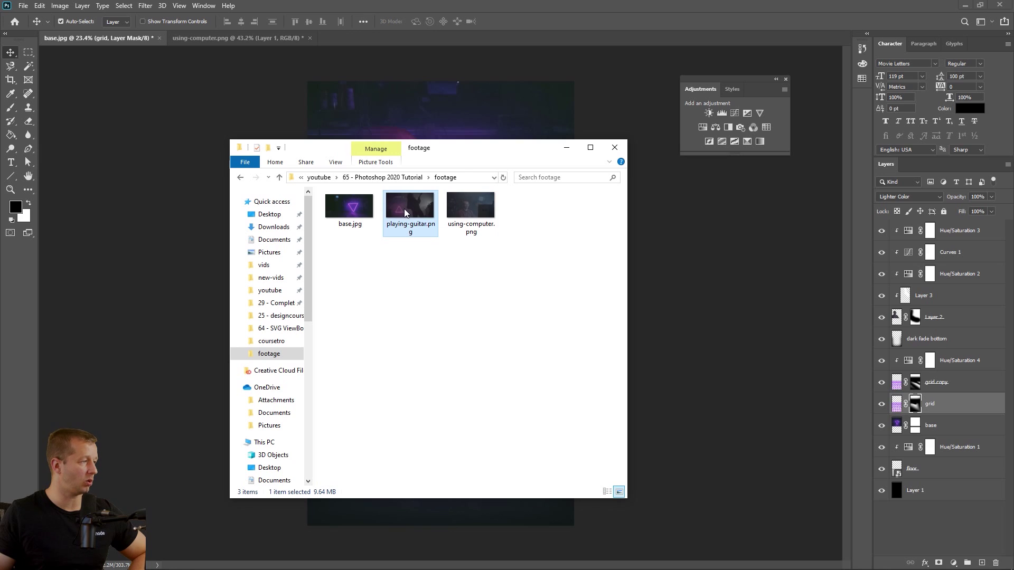
left_click_drag(404, 208, 351, 39)
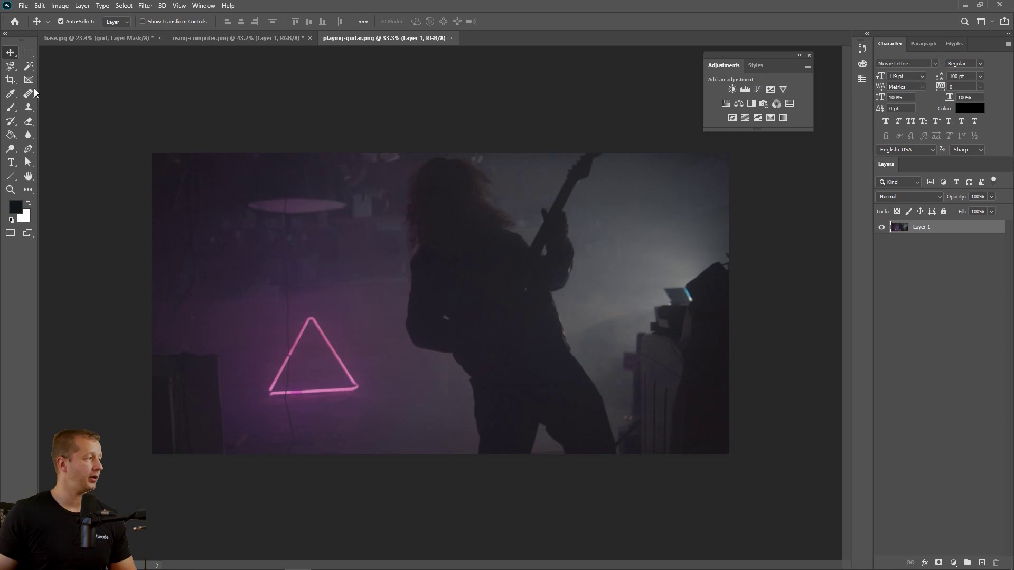
- Select the guitarist's silhouette with the Object Selection tool, framing the whole figure including the guitar neck
left_click(30, 66)
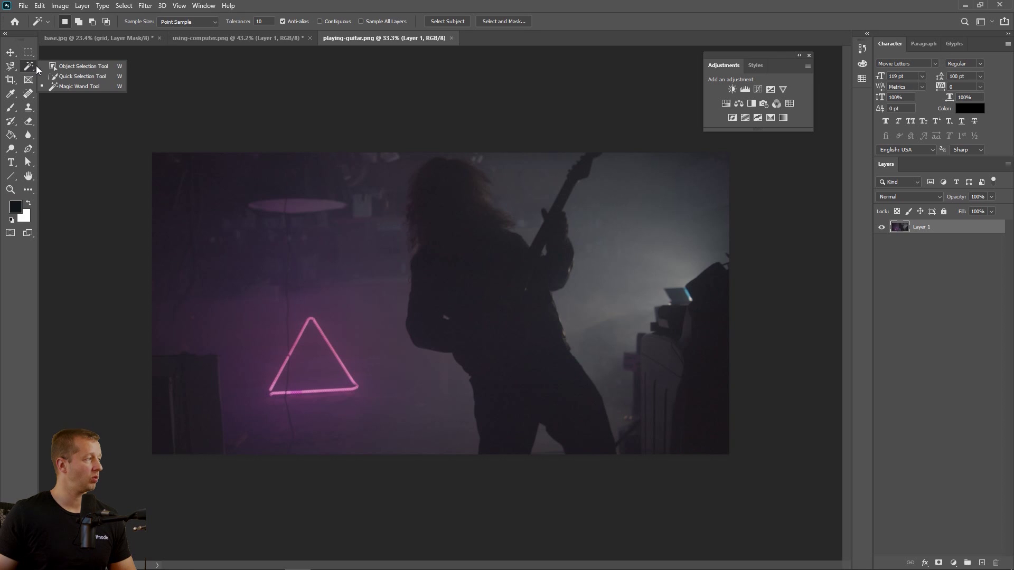
left_click(53, 66)
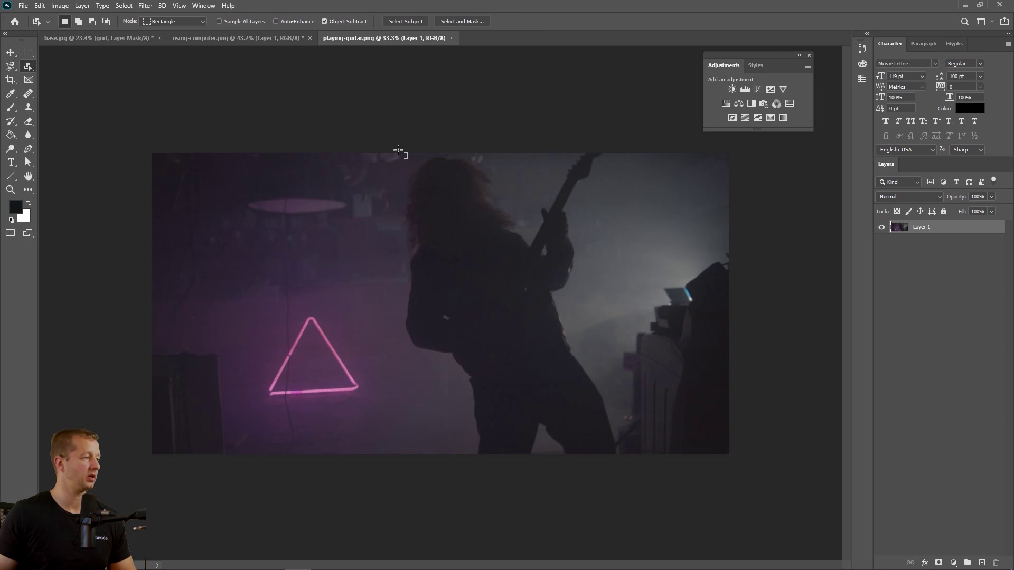
left_click_drag(398, 152, 623, 465)
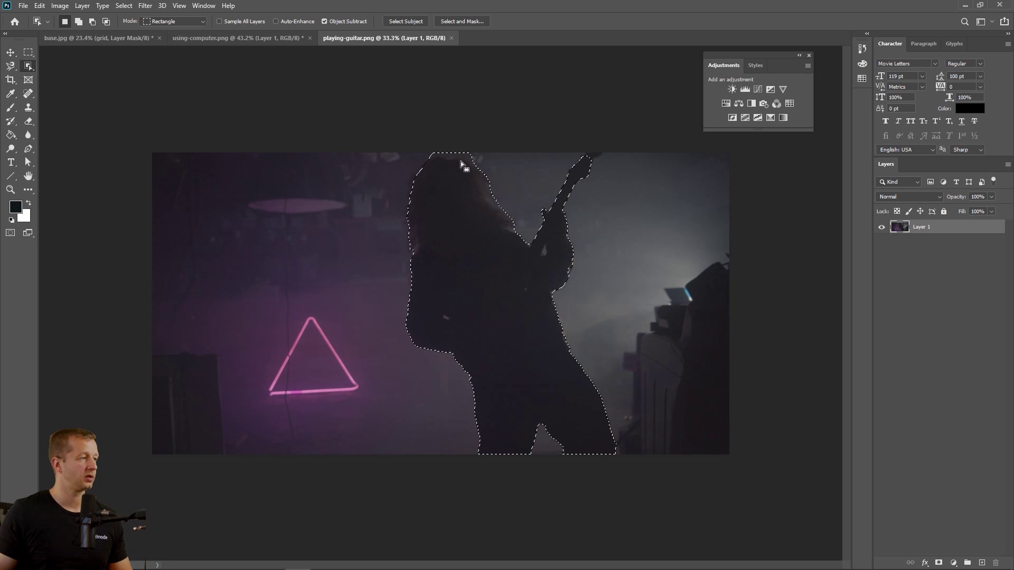
- Trace a closed Pen path around the guitar headstock's unselected tip and tuning pegs
scroll(599, 184, "up", 4)
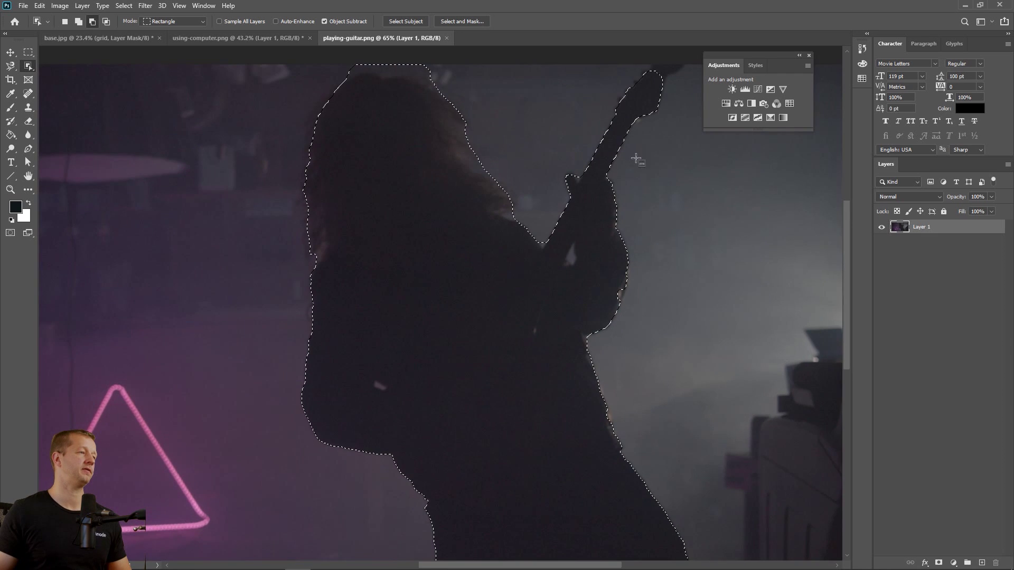
left_click_drag(679, 106, 563, 233)
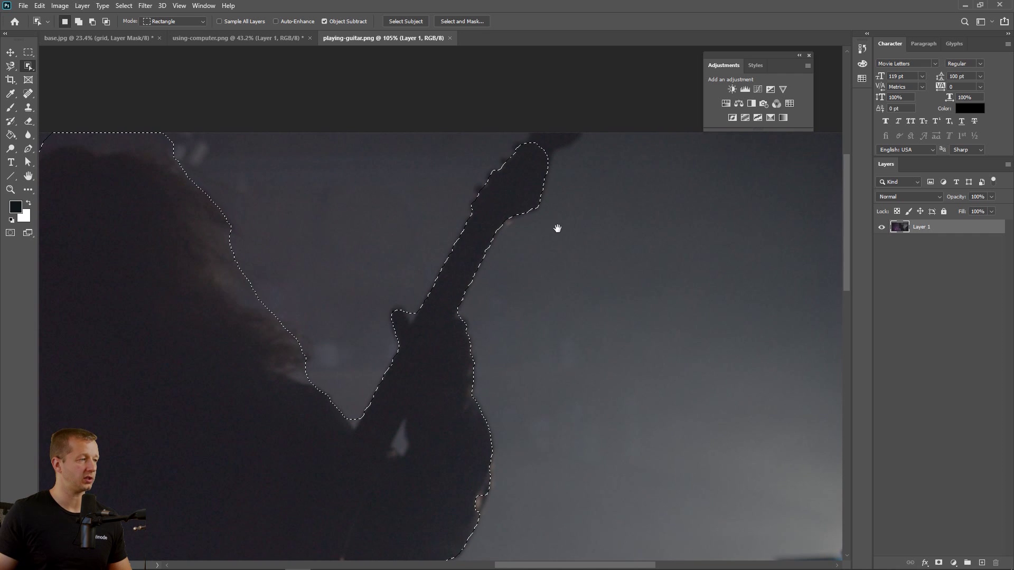
left_click_drag(549, 229, 550, 253)
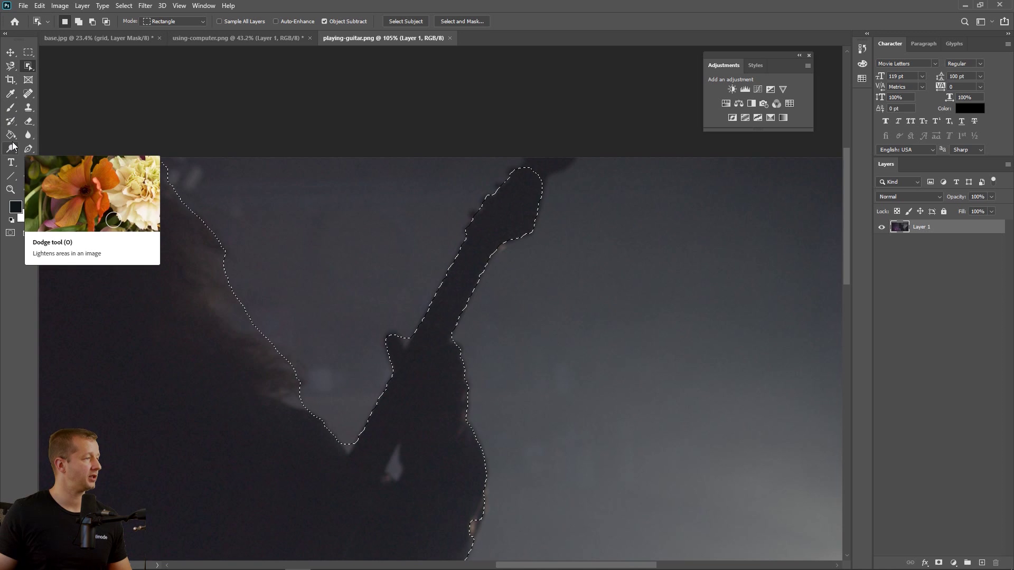
right_click(28, 66)
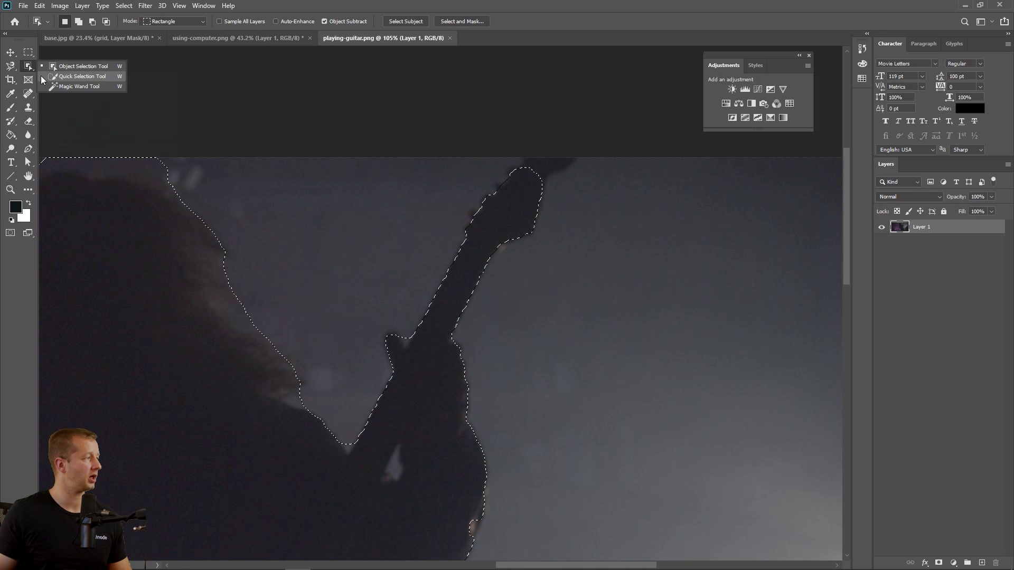
left_click(30, 71)
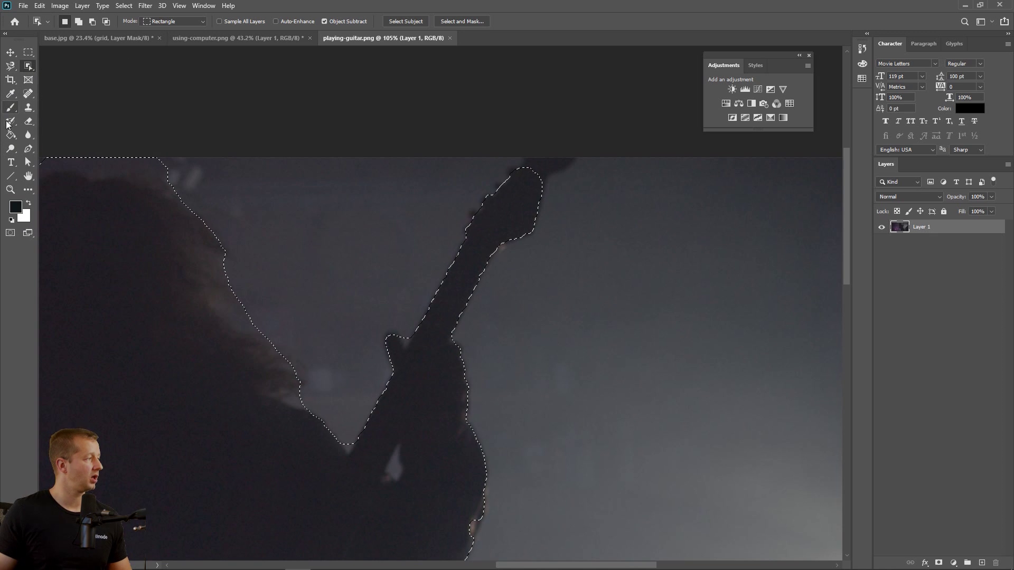
left_click(30, 150)
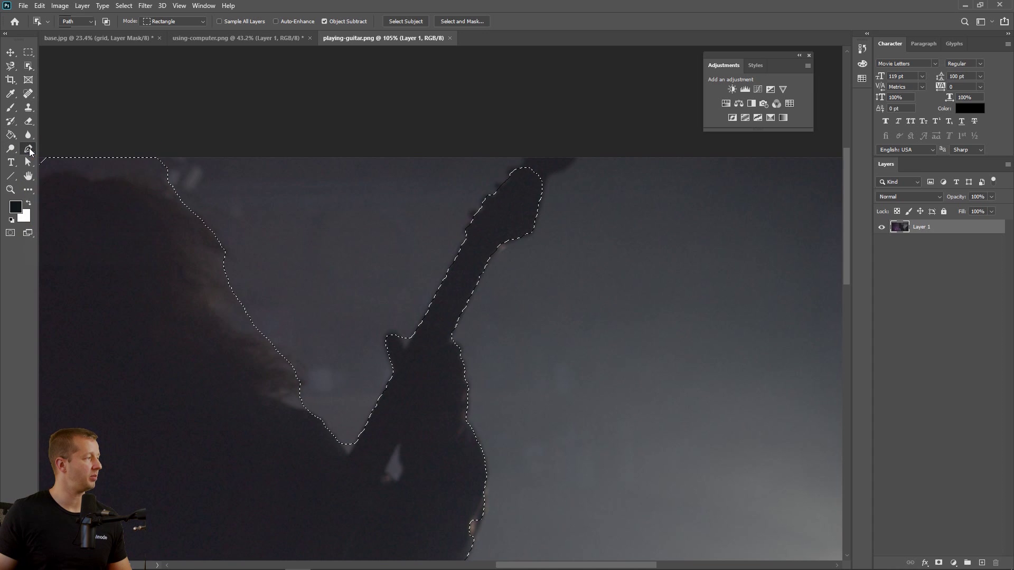
left_click(543, 173)
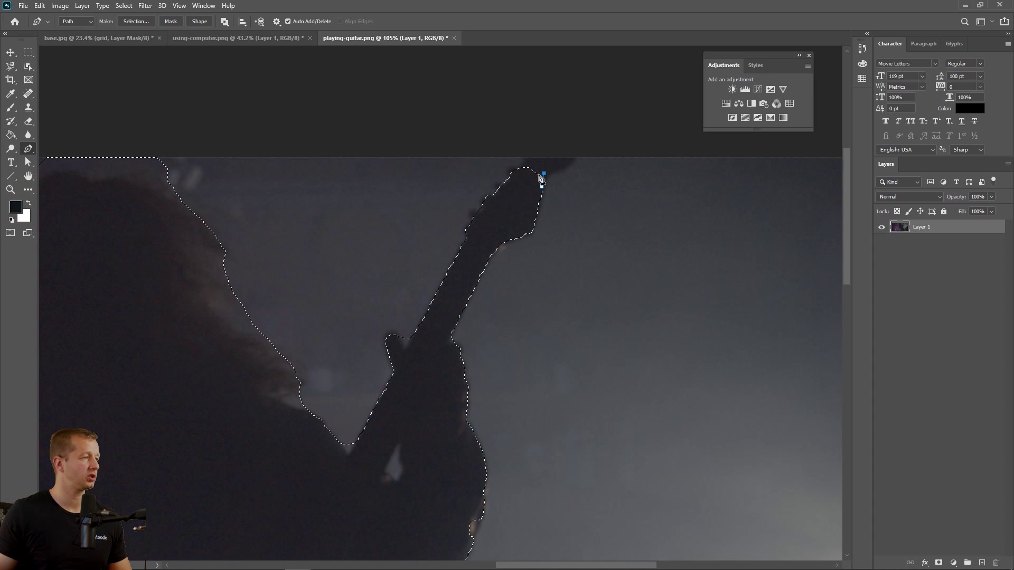
left_click(528, 150)
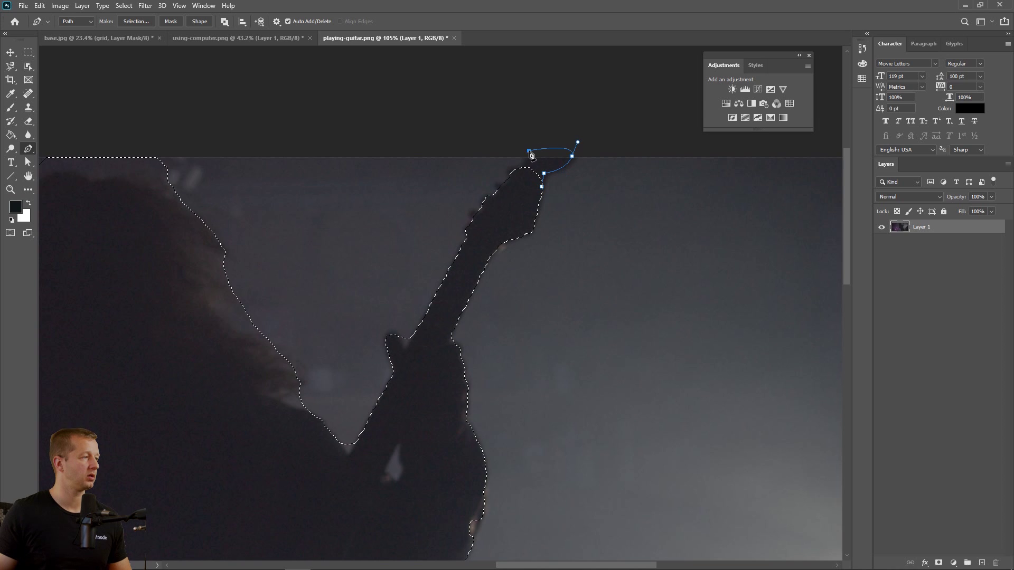
left_click(510, 180)
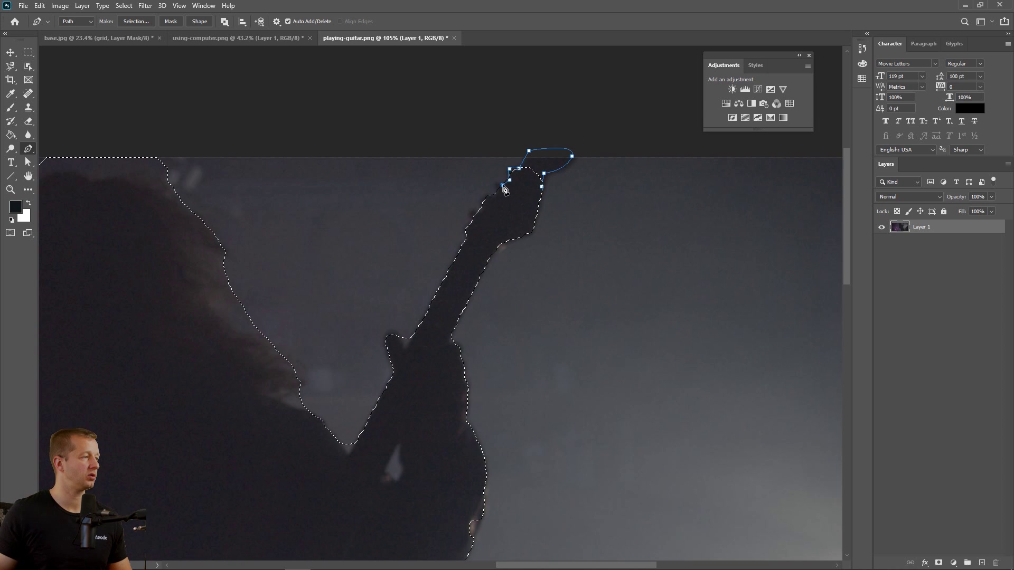
left_click(497, 191)
left_click(492, 196)
left_click(481, 199)
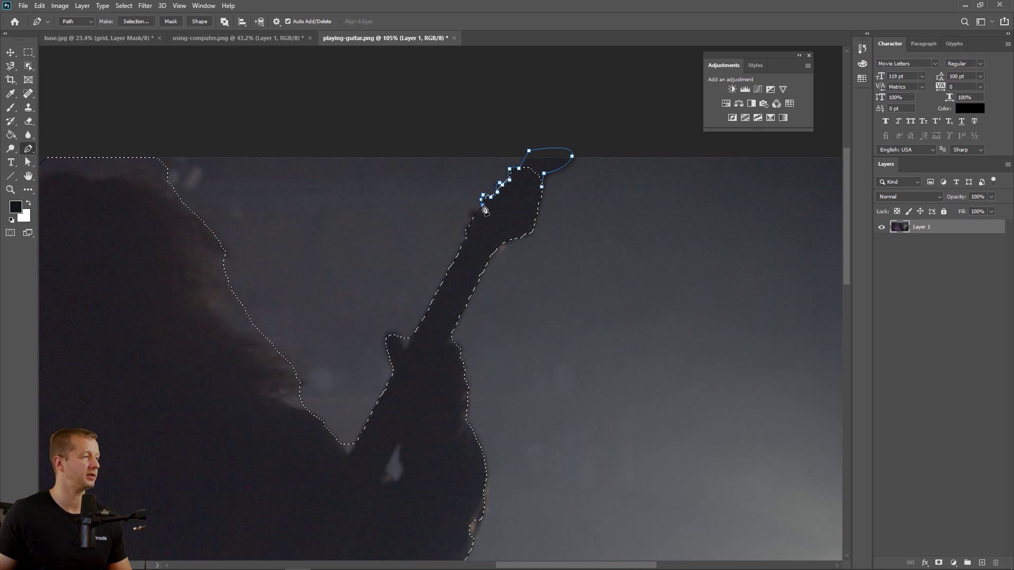
left_click(474, 209)
left_click(473, 223)
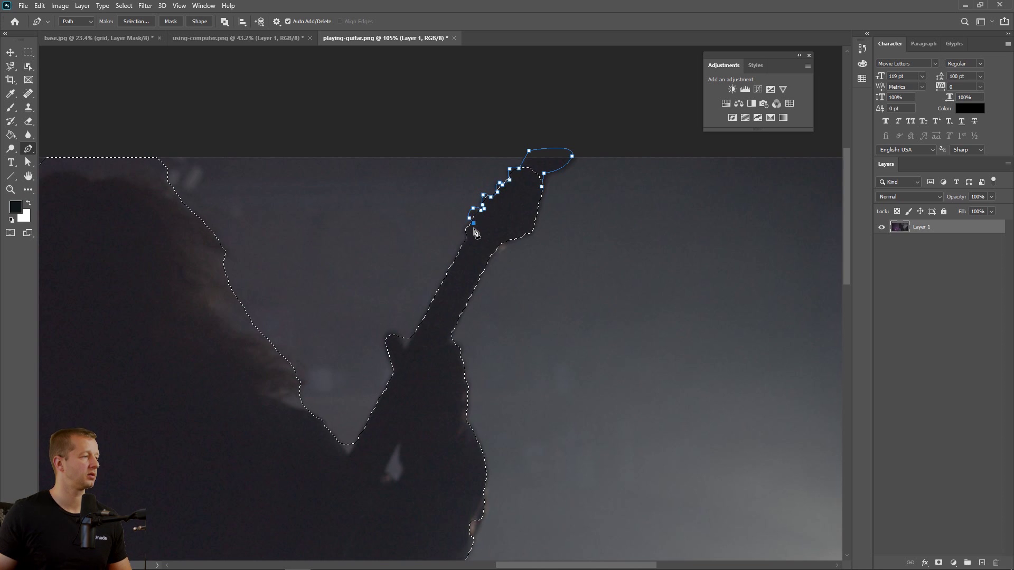
left_click(542, 188)
- Convert the headstock path into a selection and add it to the guitarist's selection
right_click(517, 209)
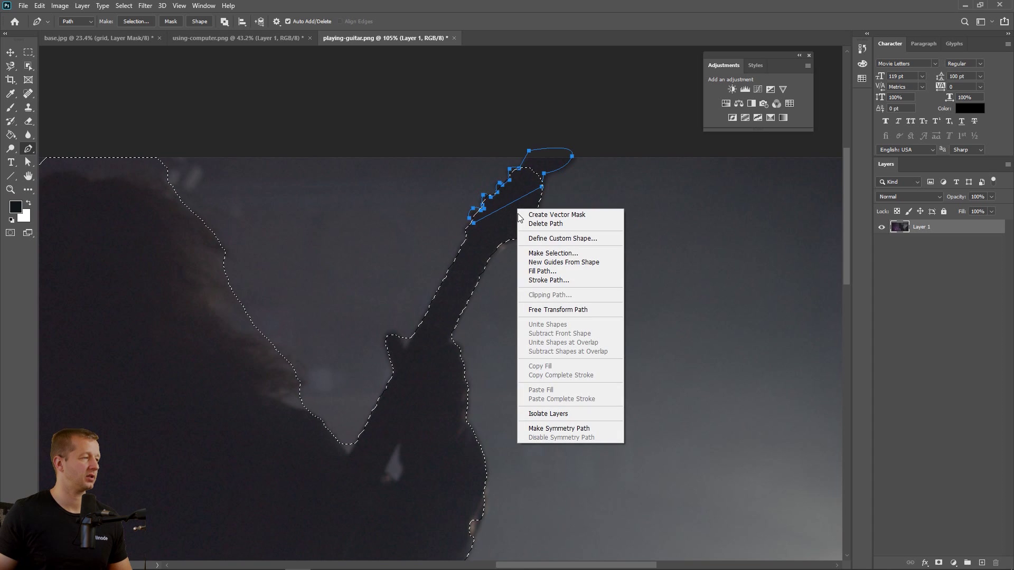
left_click(539, 254)
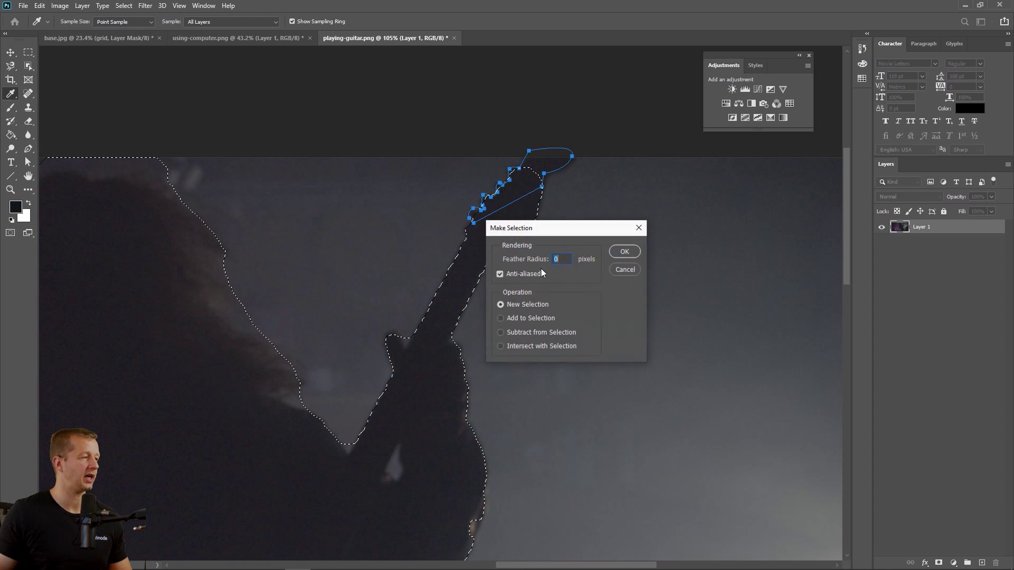
left_click(621, 251)
- Outline the small gap between the raised thumb and the guitar neck with the Pen tool and subtract it from the selection
scroll(417, 386, "down", 3)
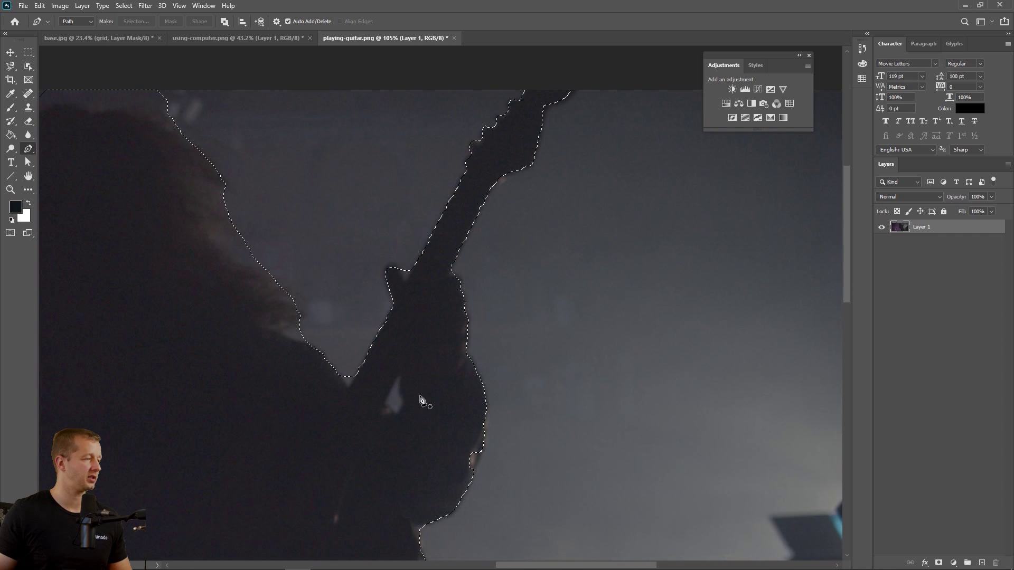
scroll(409, 296, "down", 1)
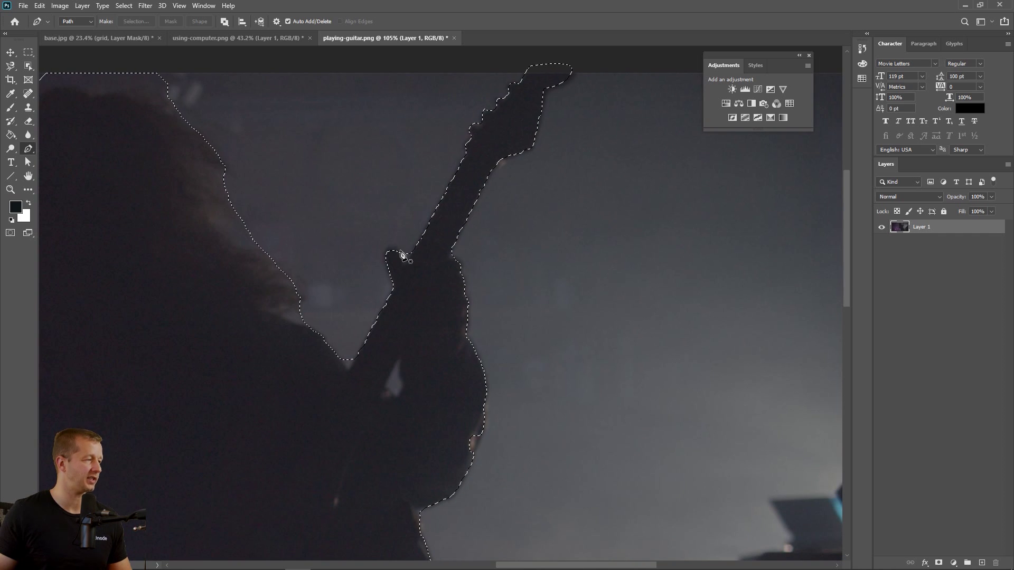
left_click_drag(396, 254, 588, 183)
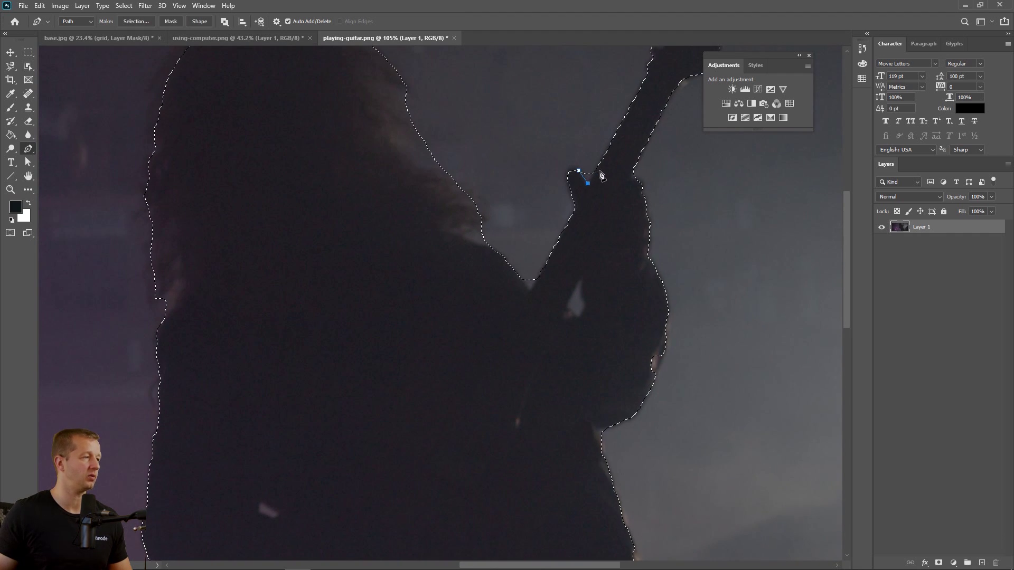
left_click(598, 159)
right_click(611, 188)
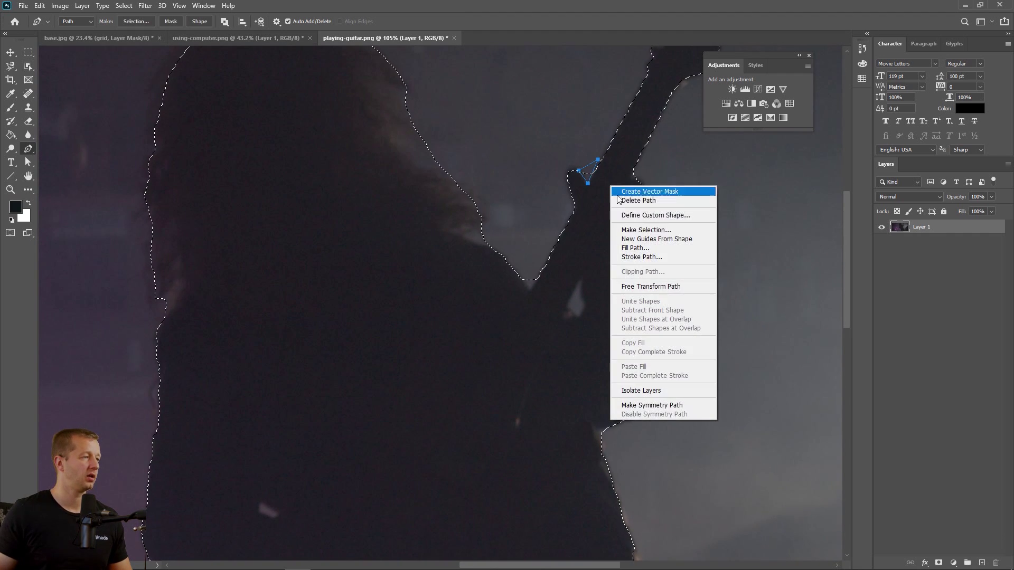
left_click(633, 229)
left_click(515, 333)
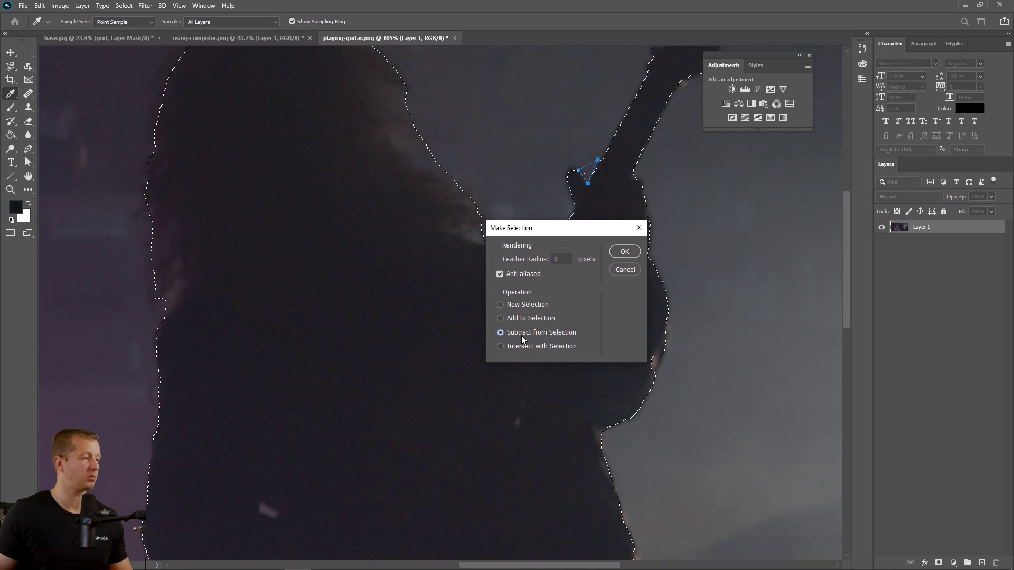
left_click(625, 252)
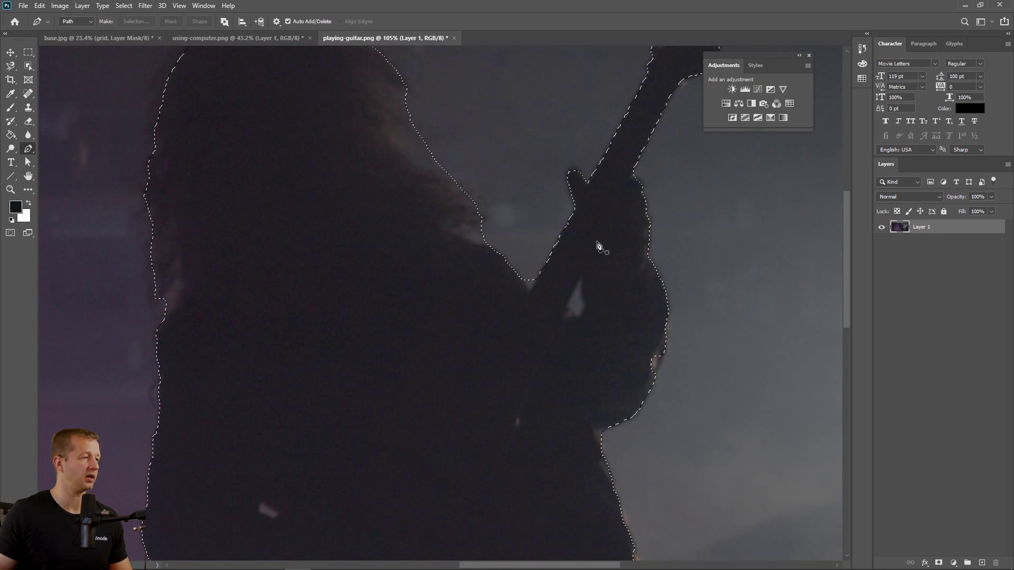
- Trace the small light opening between the guitar and the raised arm with the Pen tool and subtract it from the selection
left_click(581, 280)
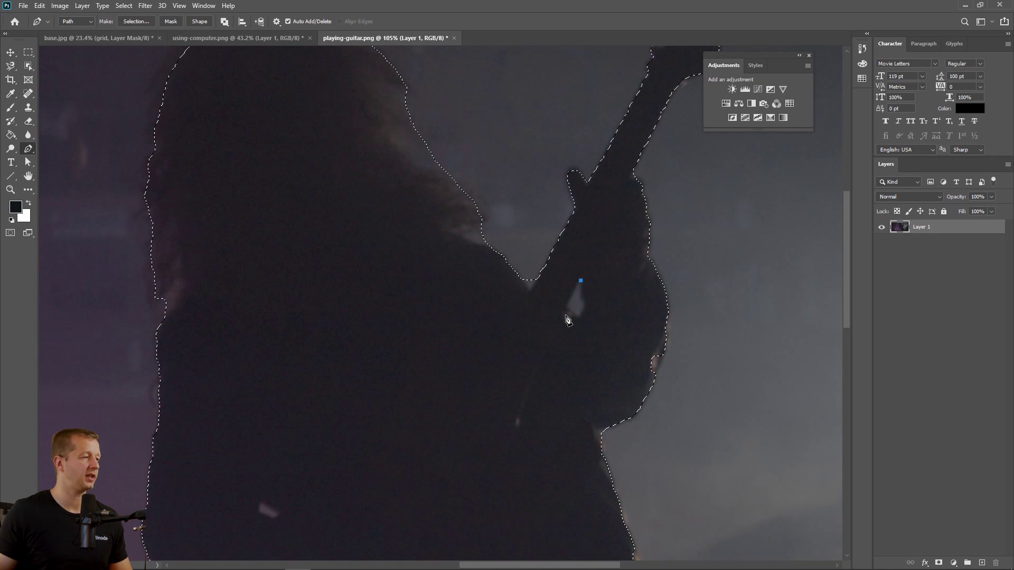
left_click(564, 317)
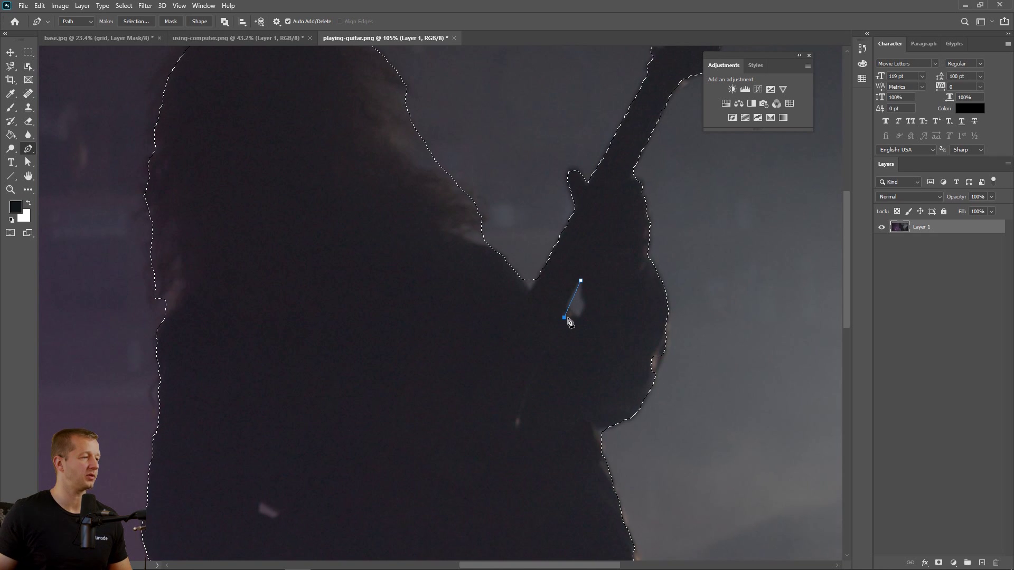
left_click_drag(582, 294, 582, 290)
left_click(581, 281)
right_click(583, 294)
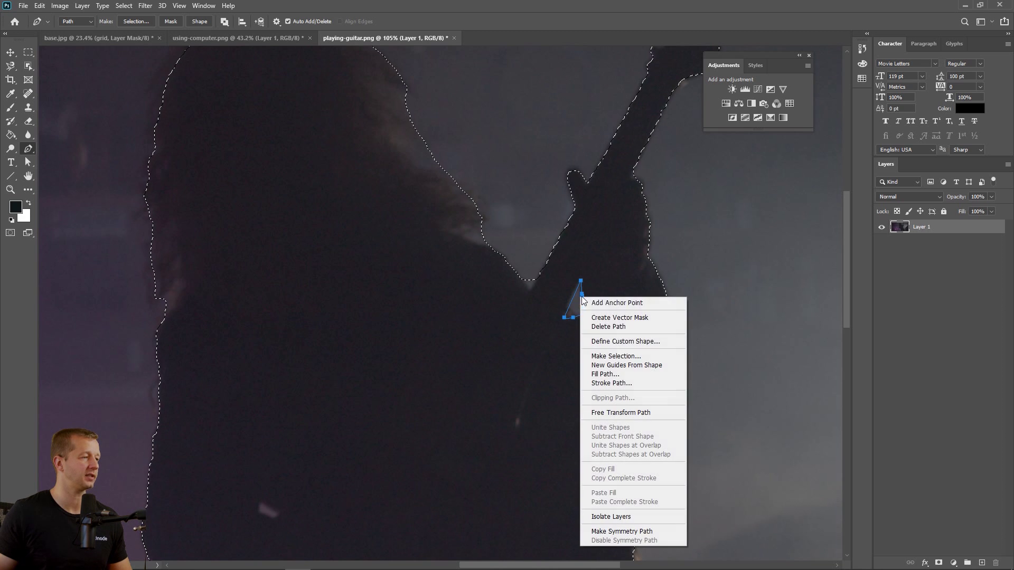
left_click(603, 355)
left_click(528, 318)
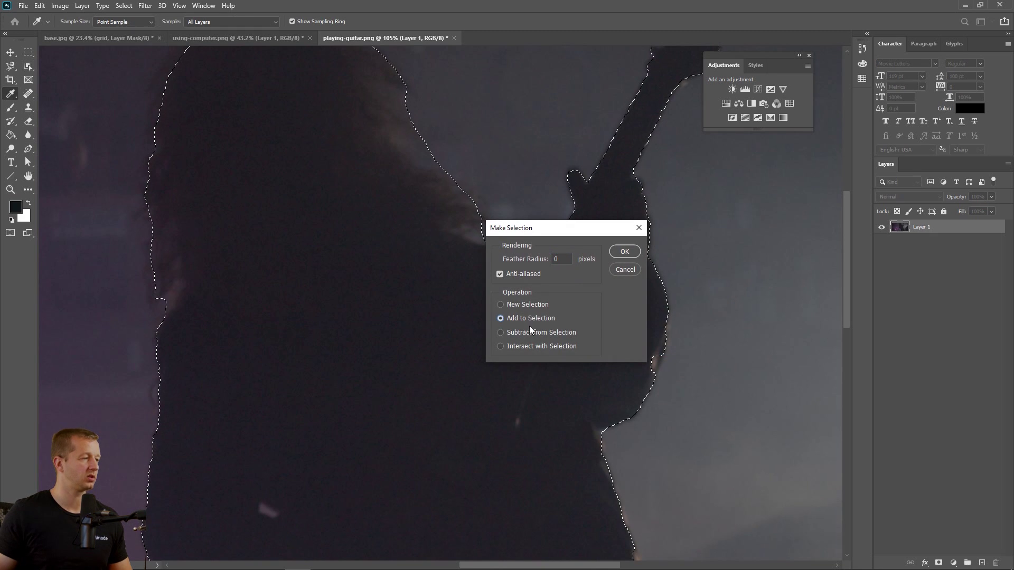
left_click(539, 332)
key("Return")
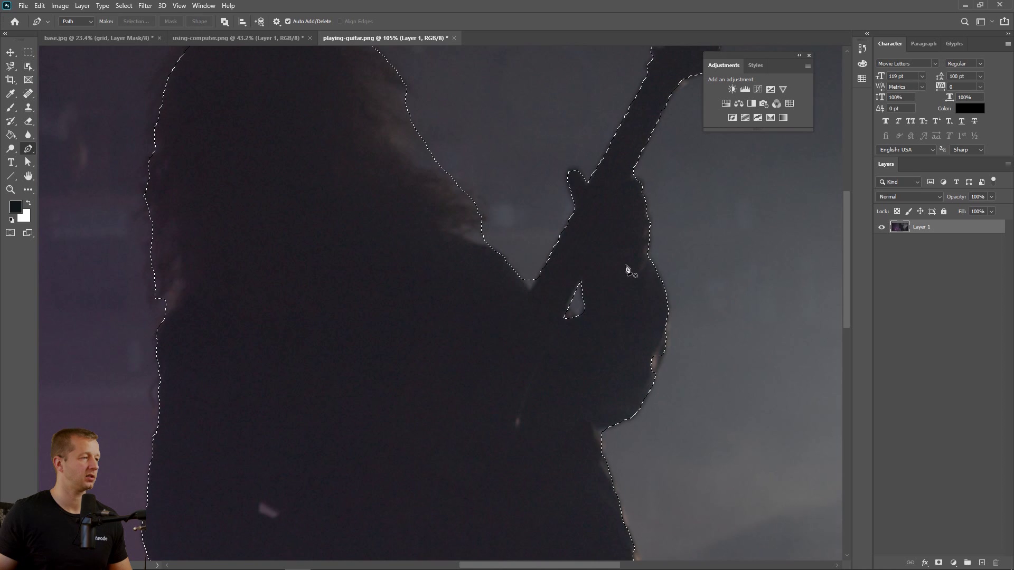
- Outline the missed notch on the outer edge of the raised arm with the Pen tool and add it to the selection
left_click(653, 379)
left_click(662, 347)
left_click_drag(647, 348, 643, 366)
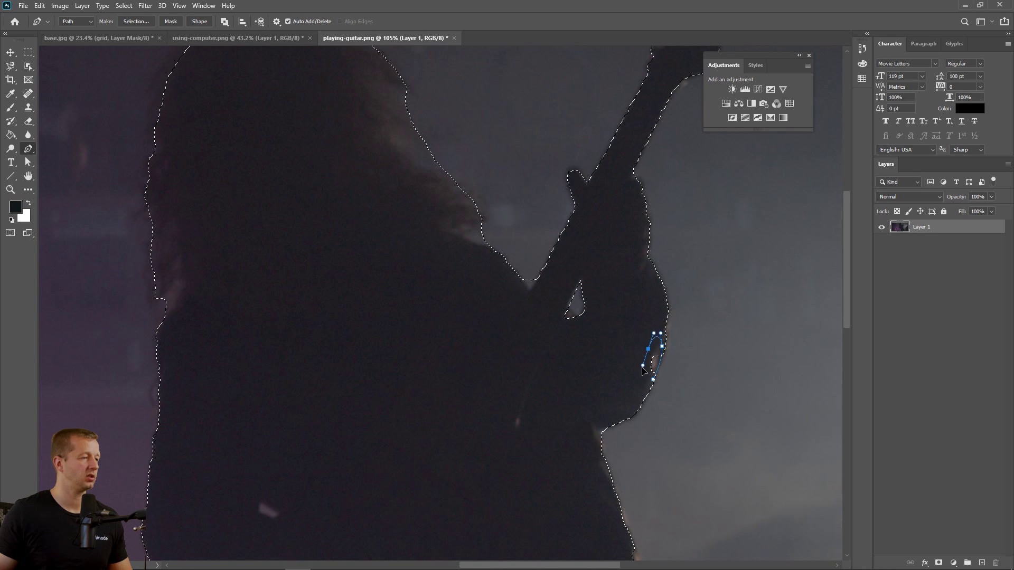
left_click(654, 380)
right_click(611, 357)
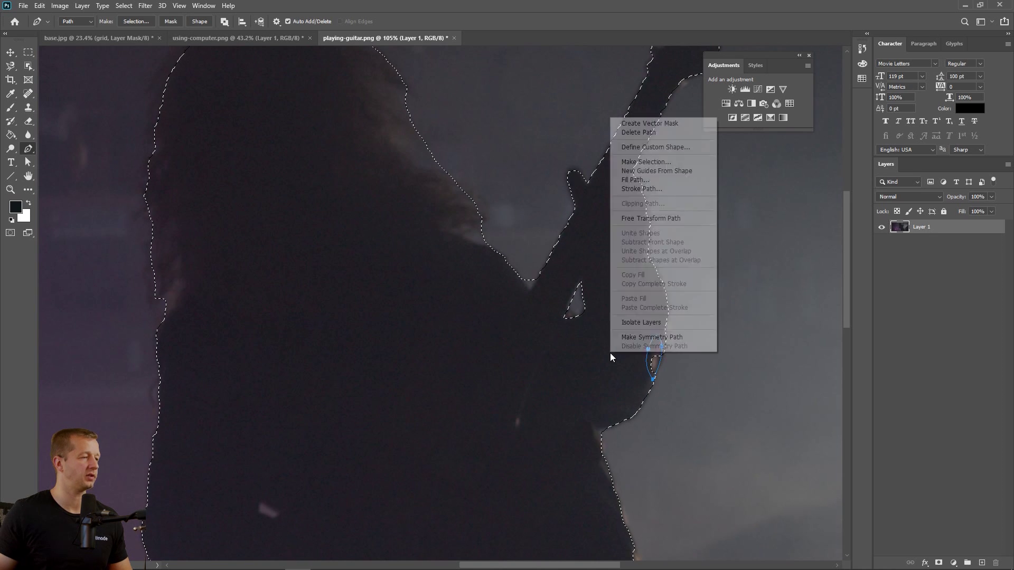
left_click(639, 163)
left_click(535, 317)
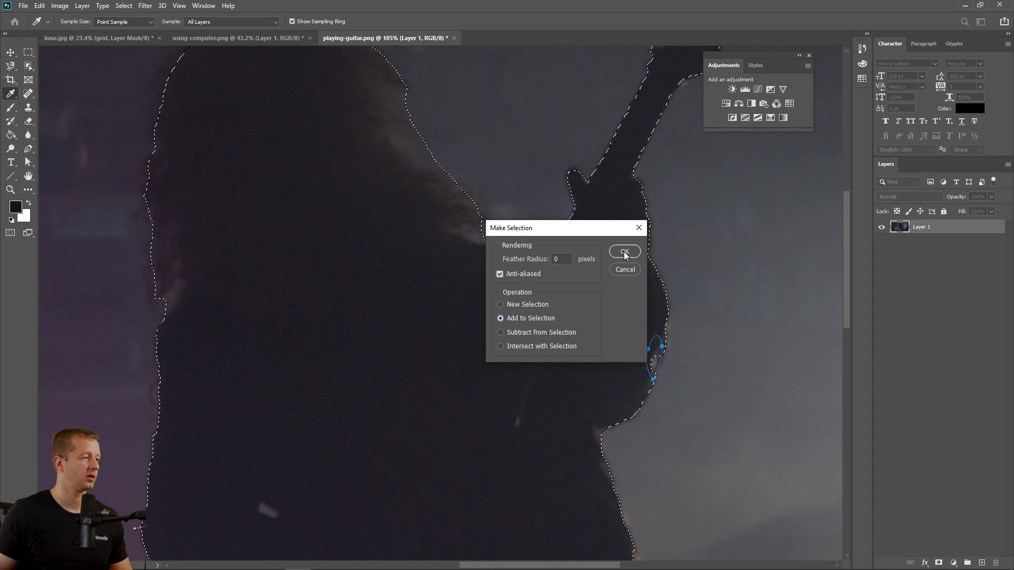
key("Return")
- Outline the small light gap inside the guitarist's bent lower arm with the Pen tool and subtract it from the selection
left_click_drag(410, 339, 479, 204)
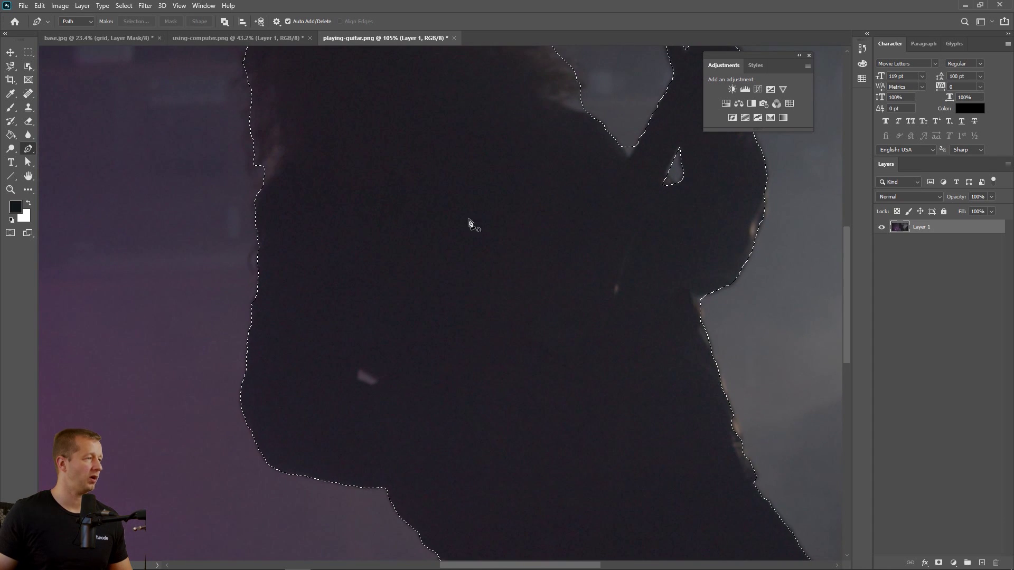
left_click(359, 370)
left_click(378, 381)
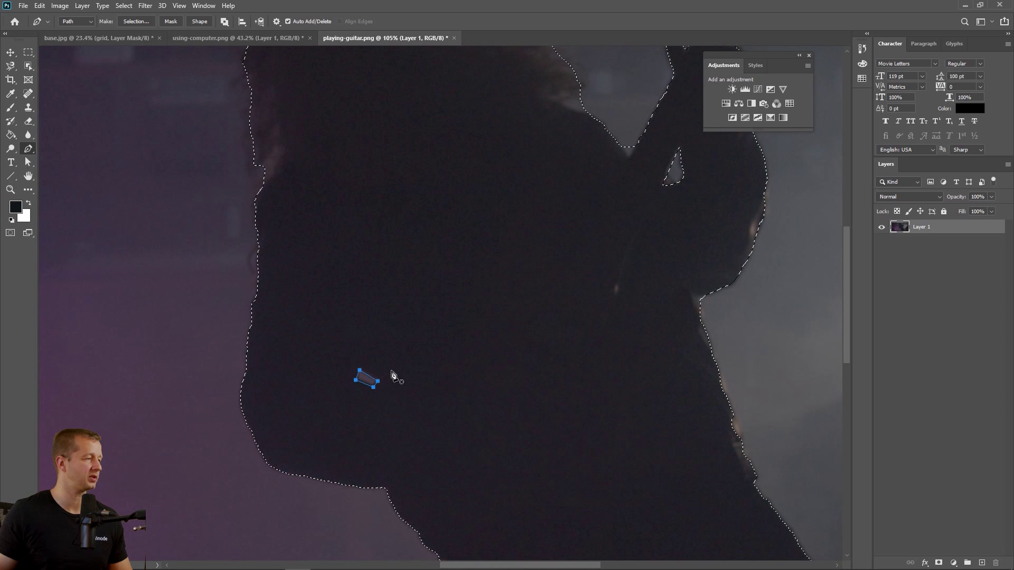
right_click(385, 373)
left_click(435, 178)
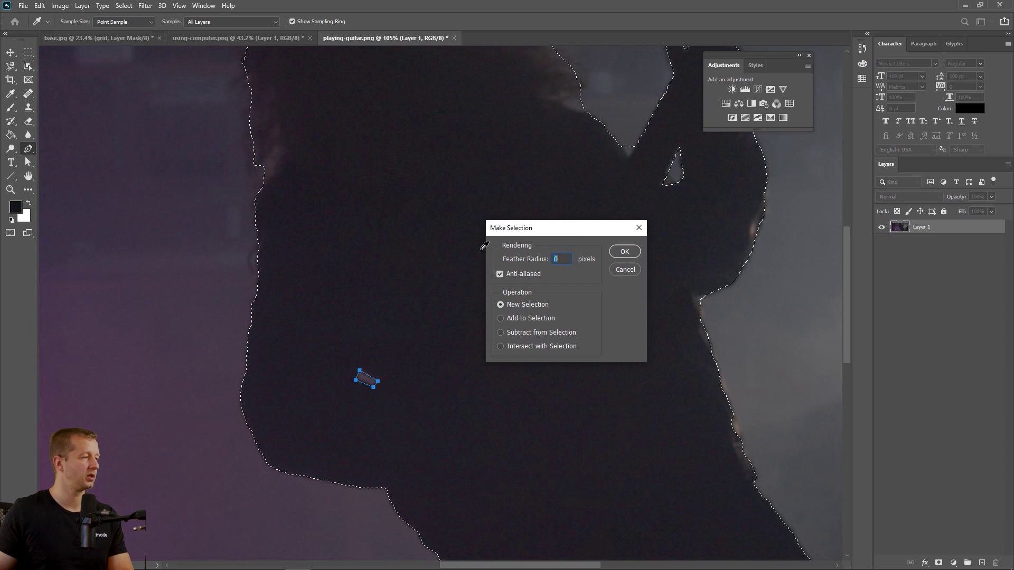
key("Escape")
right_click(398, 355)
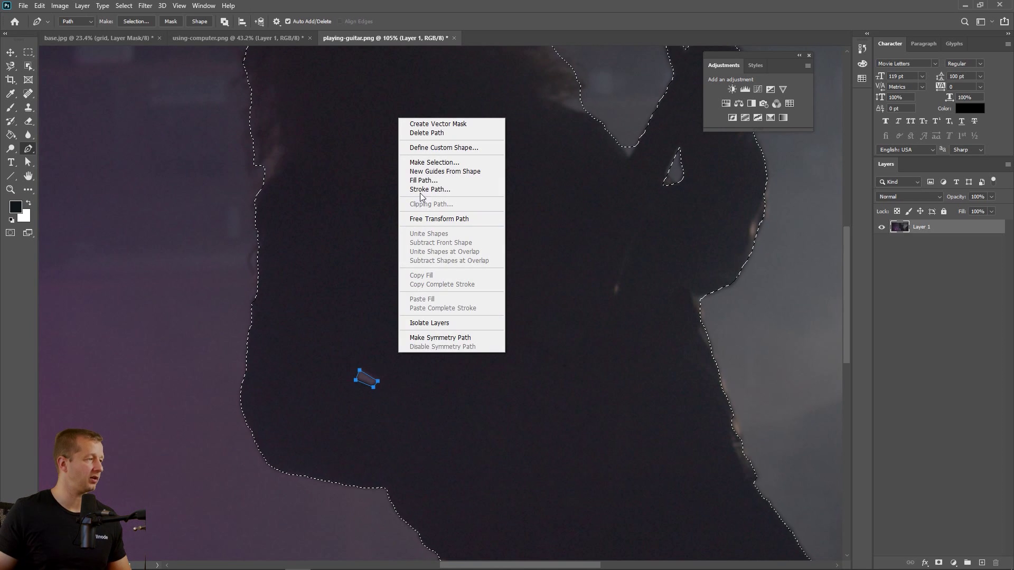
left_click(428, 163)
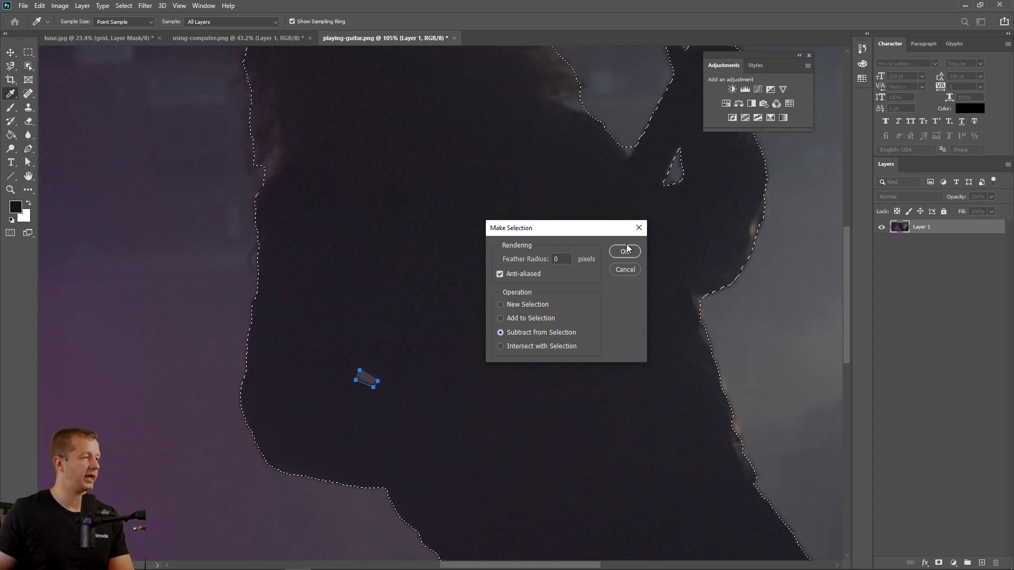
left_click(628, 249)
- Trace a closed Pen path along the top of the guitarist's hair and around the excess selected area above the head
left_click_drag(426, 182, 469, 437)
left_click(339, 166)
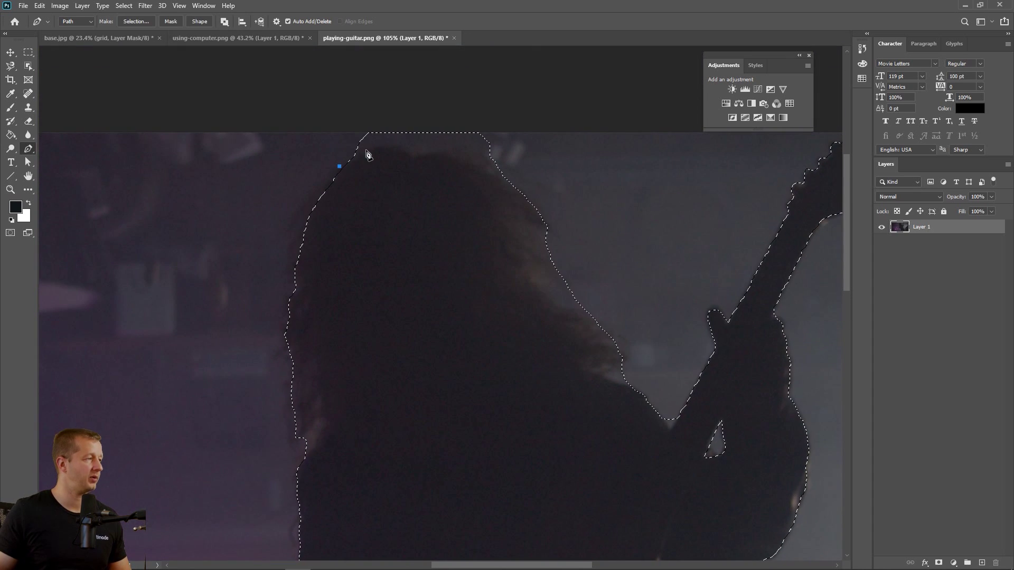
left_click(415, 155)
left_click_drag(428, 153, 438, 153)
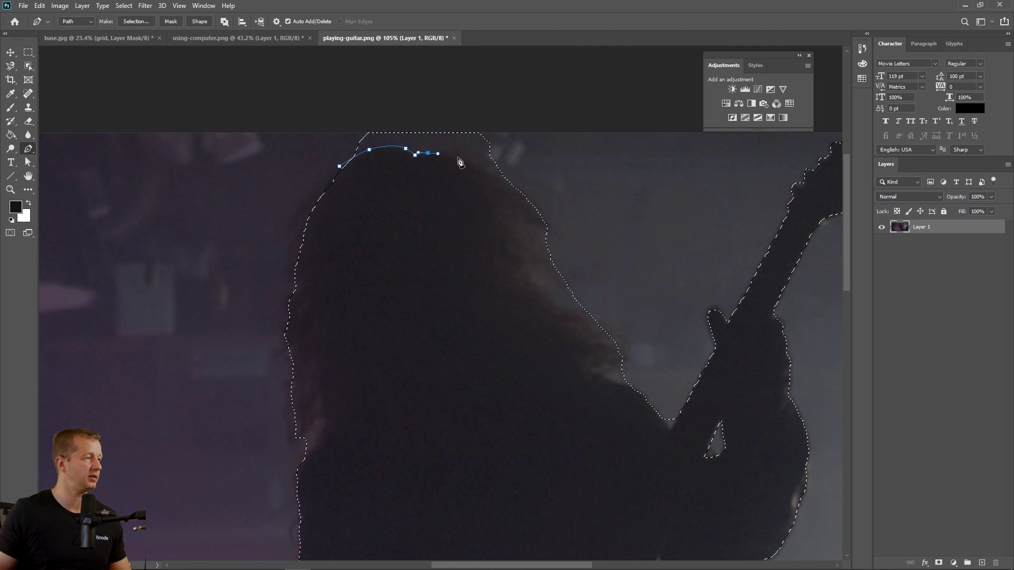
left_click(524, 180)
left_click(544, 157)
left_click(492, 114)
left_click(392, 111)
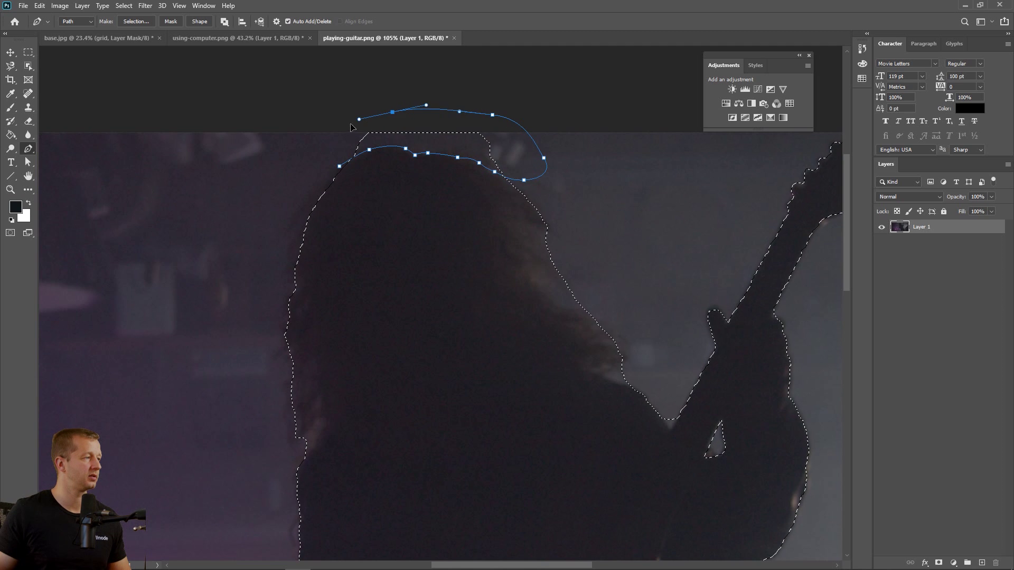
left_click(360, 119)
left_click_drag(346, 128, 341, 139)
- Convert the path above the head into a selection and subtract it from the guitarist's selection
right_click(464, 246)
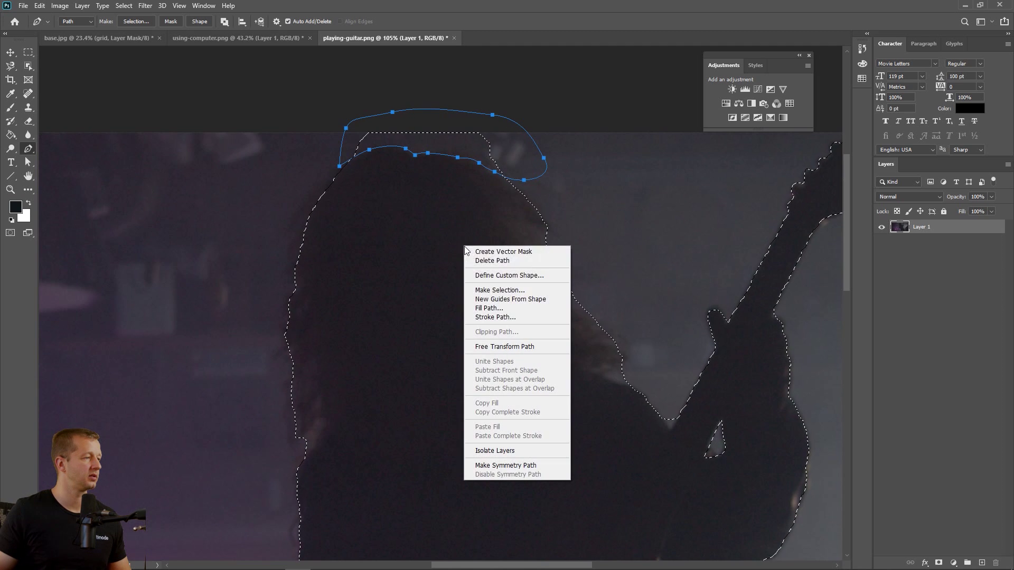
left_click(501, 290)
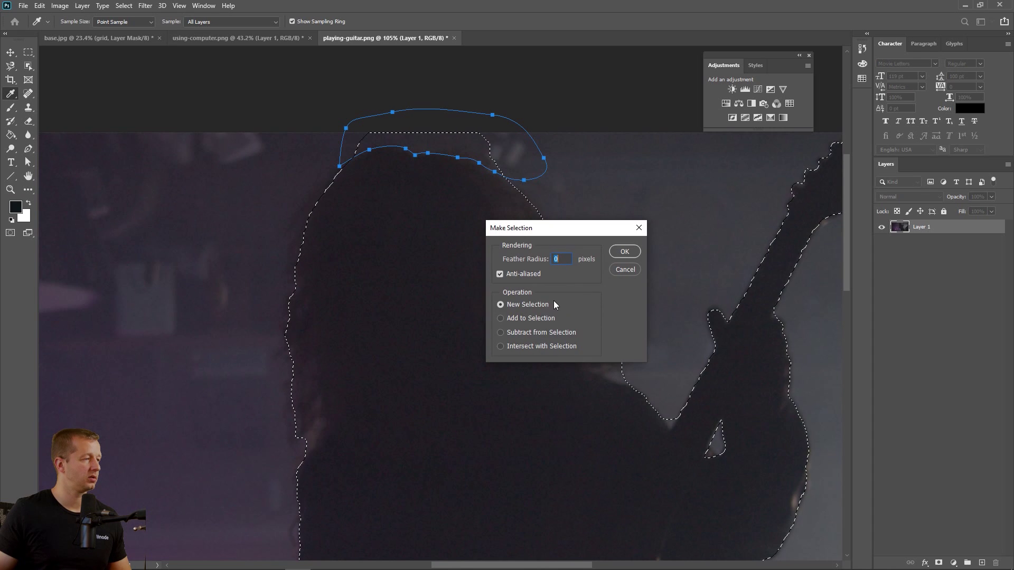
left_click(546, 330)
left_click(624, 252)
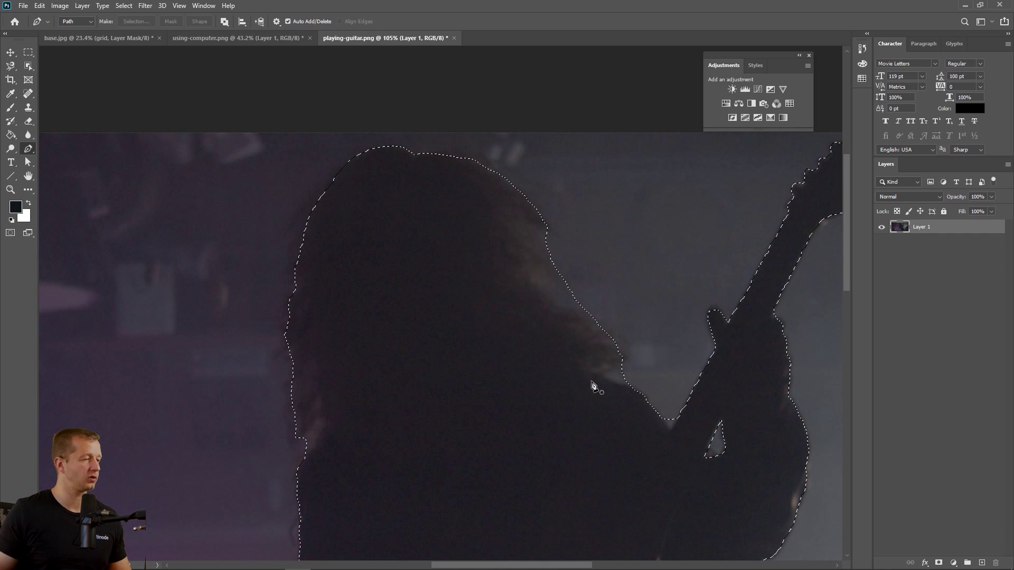
- Copy the selected guitarist into base.jpg as a new layer above Hue/Saturation 3
scroll(593, 389, "down", 5)
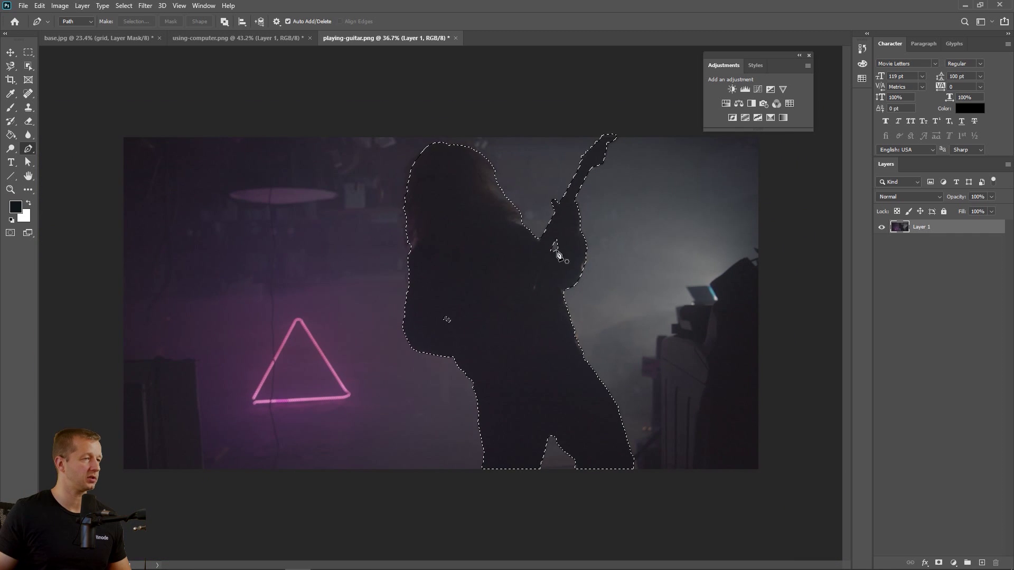
left_click(126, 39)
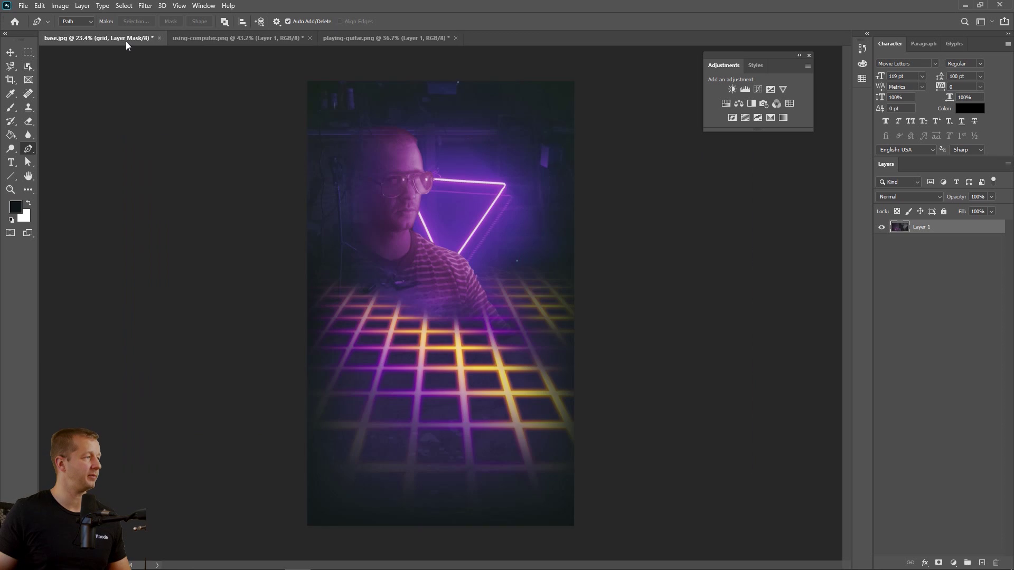
key("v")
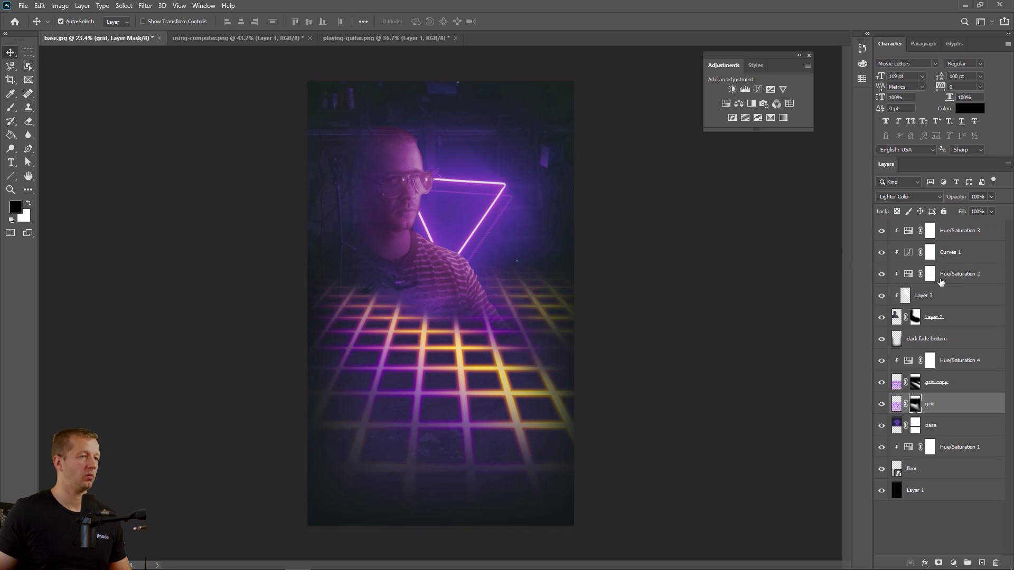
left_click(965, 233)
key("ctrl+v")
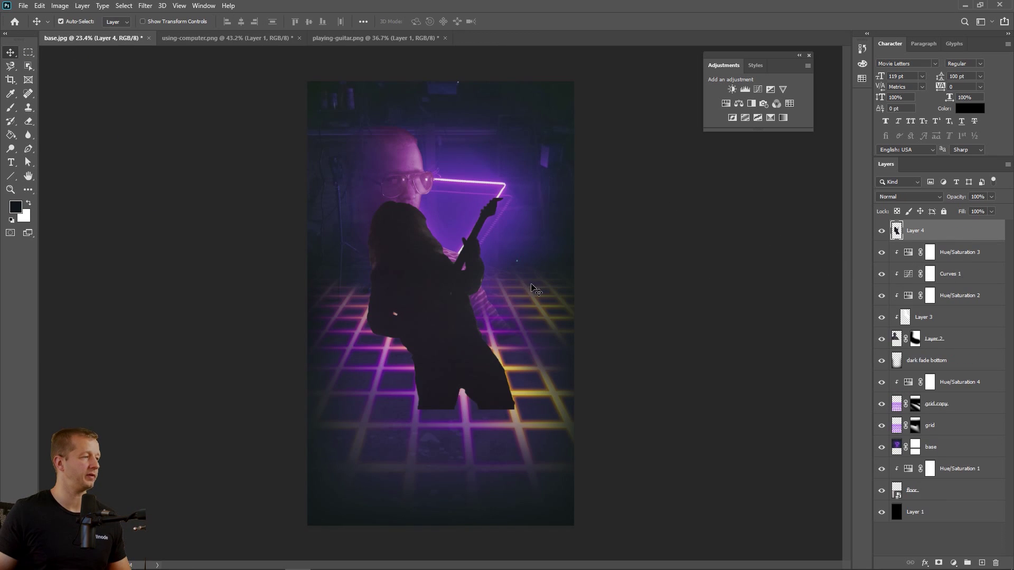
- Flip the guitarist horizontally, scale the figure to about 112%, and place it over the lower-right part of the composition
left_click_drag(425, 299, 449, 325)
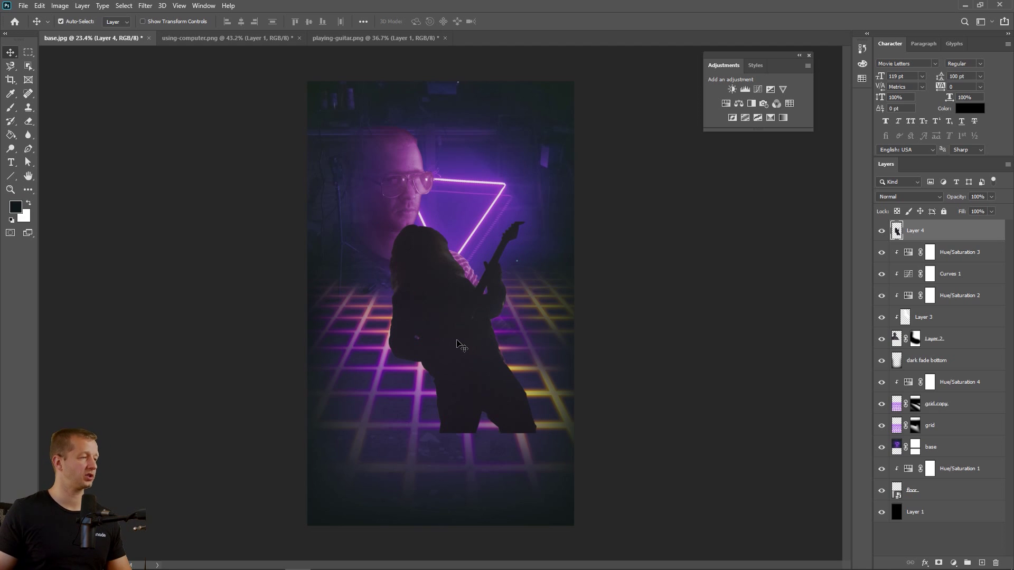
key("ctrl+t")
right_click(457, 312)
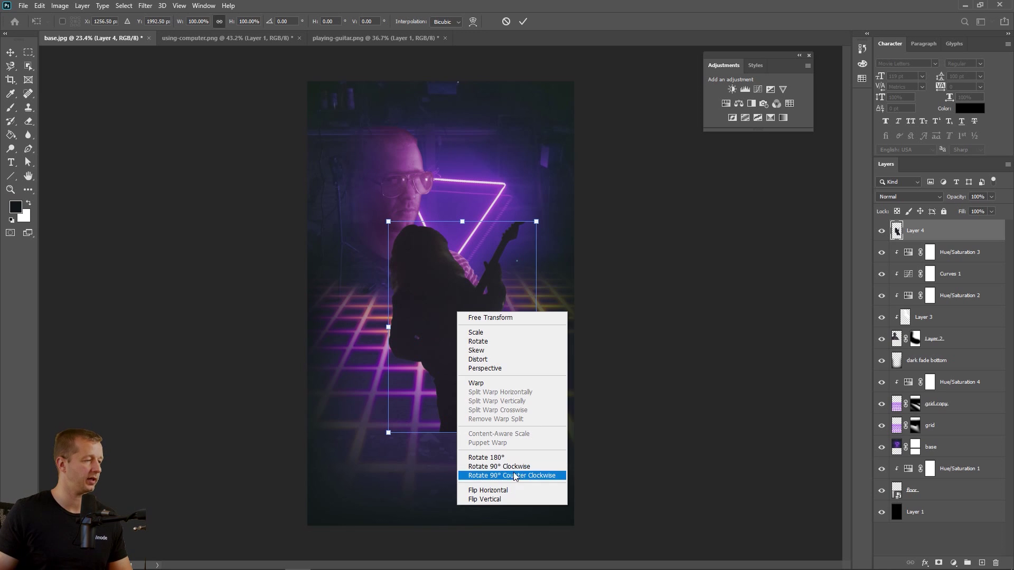
left_click(508, 490)
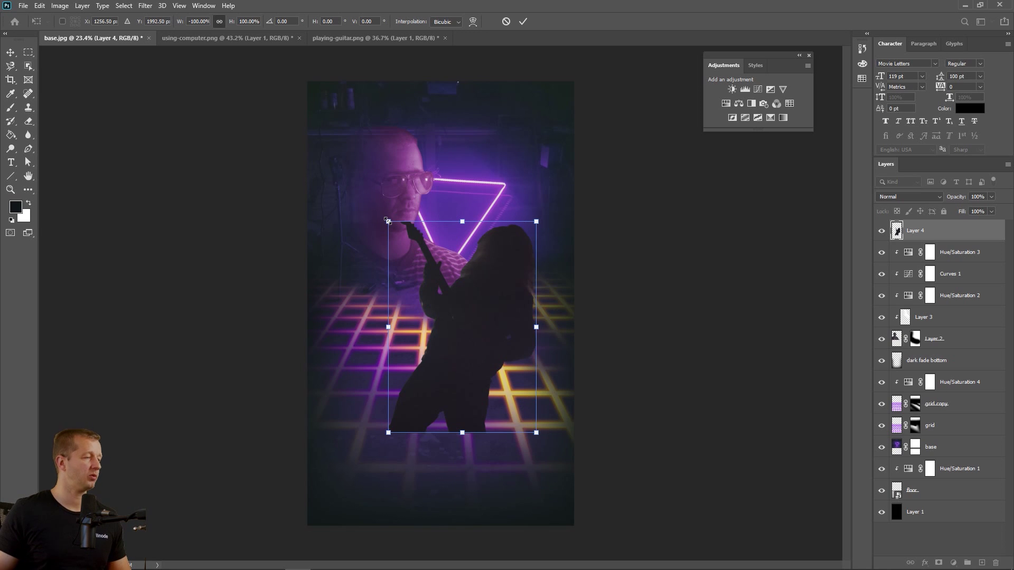
mouse_move(387, 221)
left_mouse_down()
mouse_move(365, 181)
mouse_move(380, 209)
left_mouse_up()
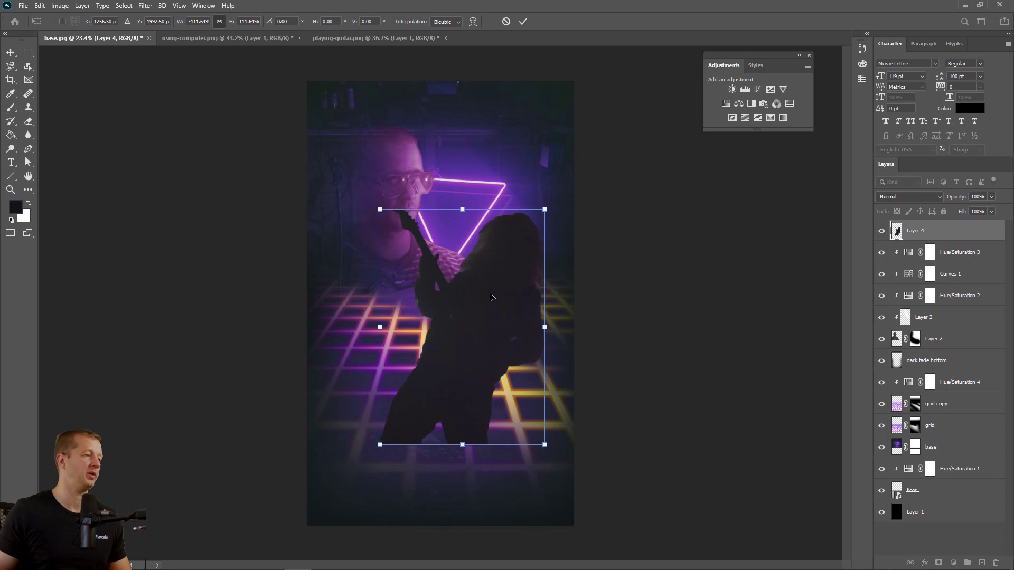
left_click_drag(486, 307, 510, 337)
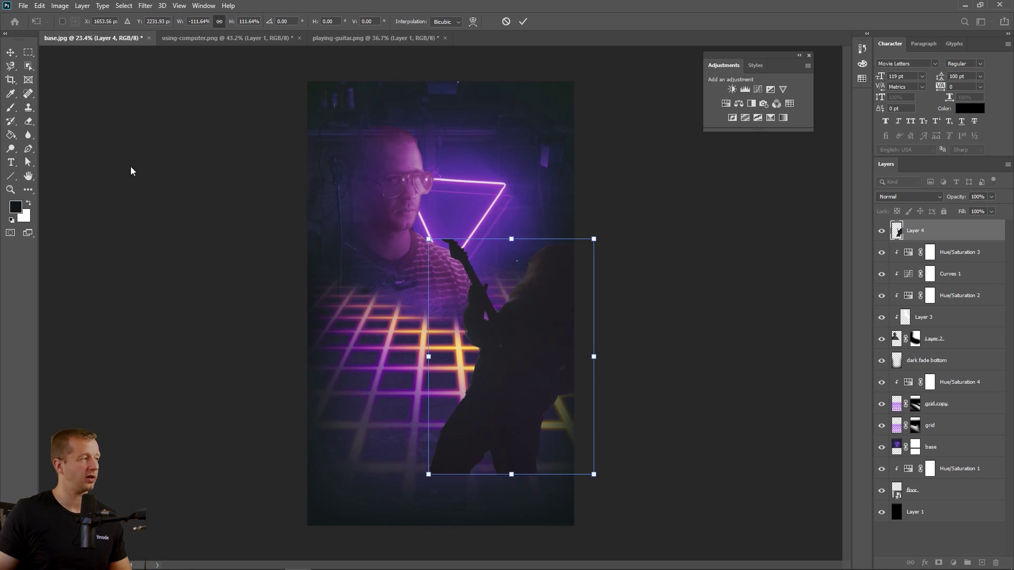
left_click(10, 52)
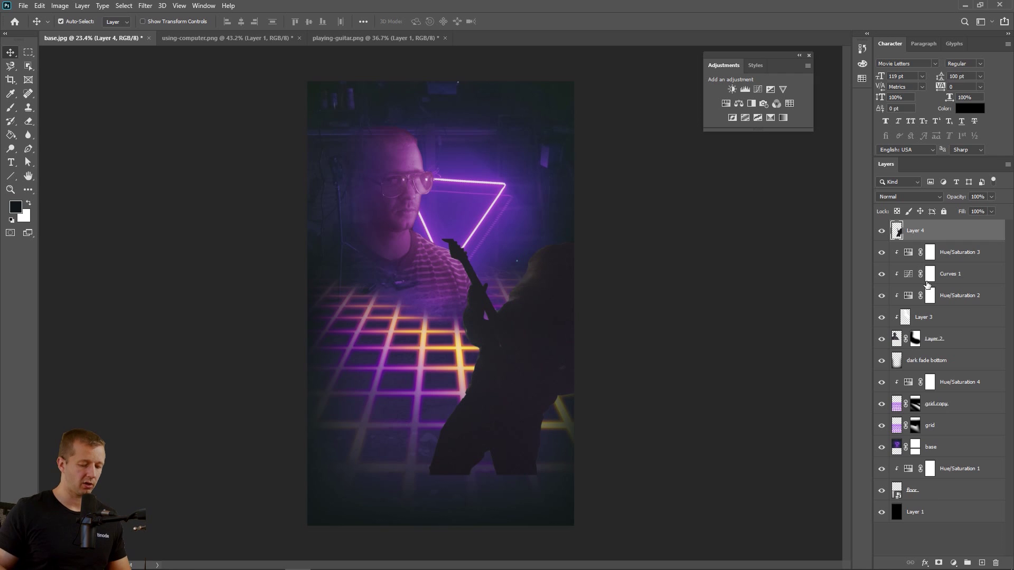
- Add a new layer above the guitarist and sample the dark color at the image's bottom edge as the foreground color
key("ctrl+shift+n")
key("Return")
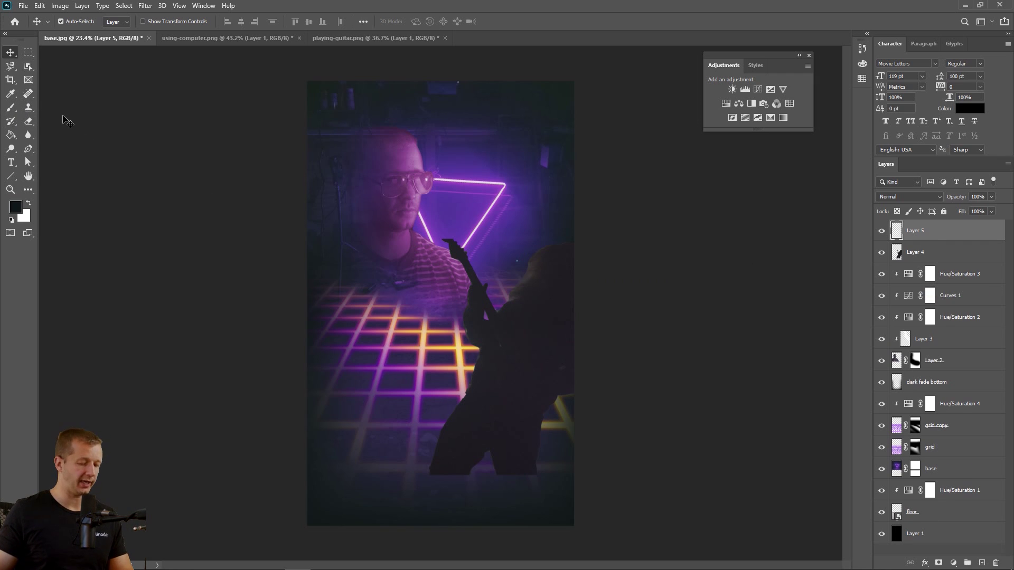
left_click(10, 95)
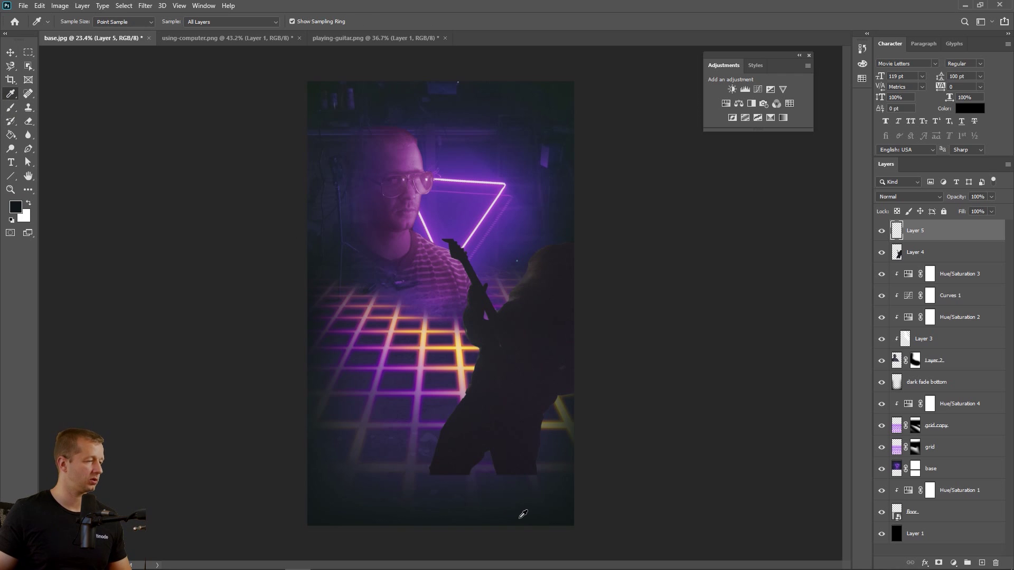
left_click(539, 519)
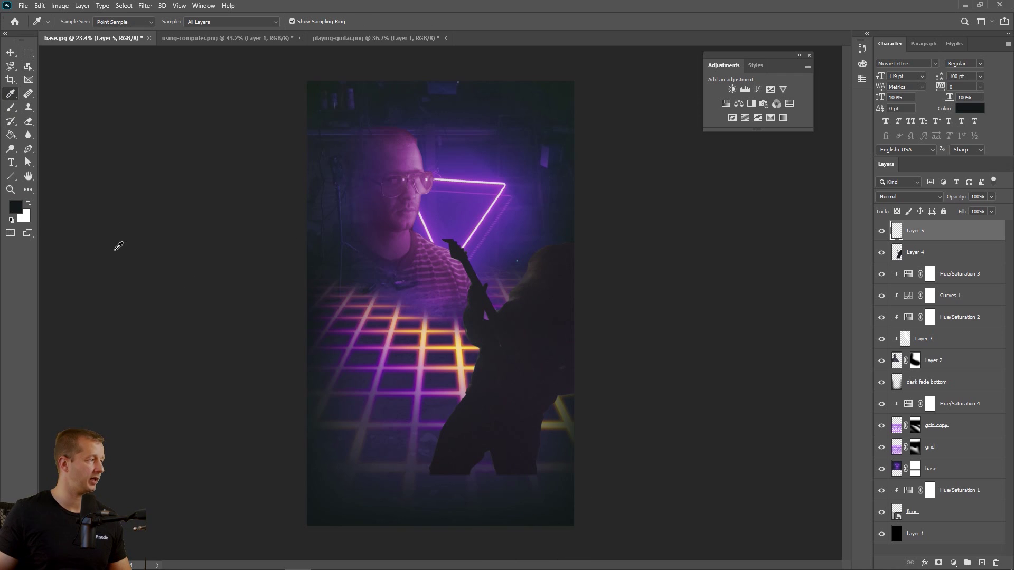
- Set up the Gradient tool with the foreground-to-transparent preset from the Basics group
left_click(12, 137)
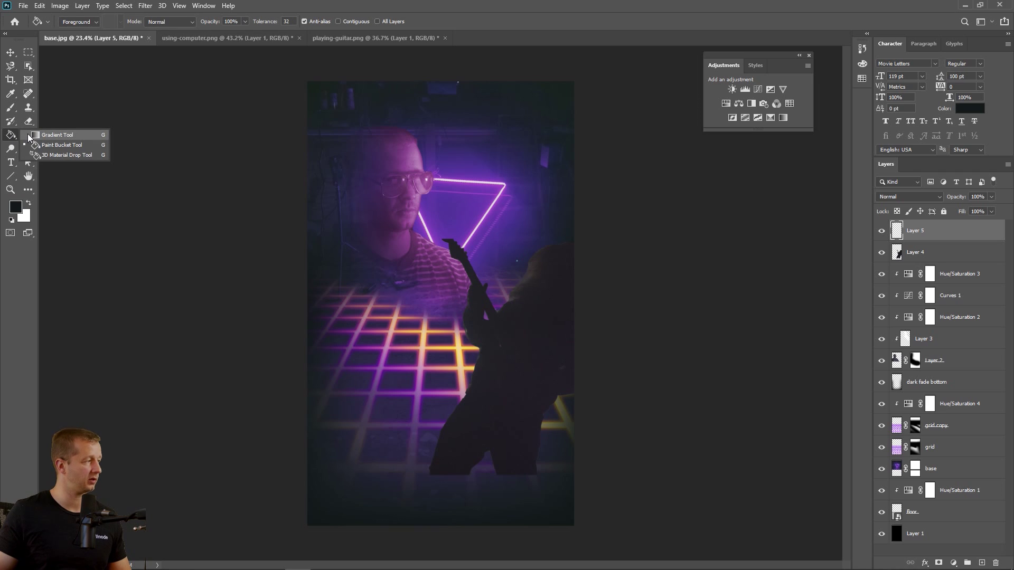
left_click(57, 135)
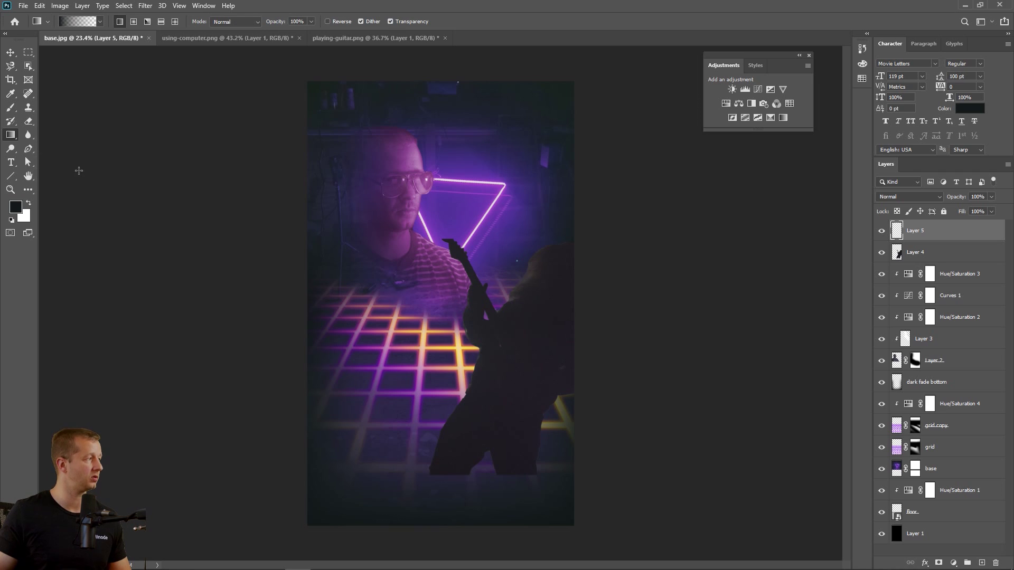
left_click(99, 22)
left_click(23, 40)
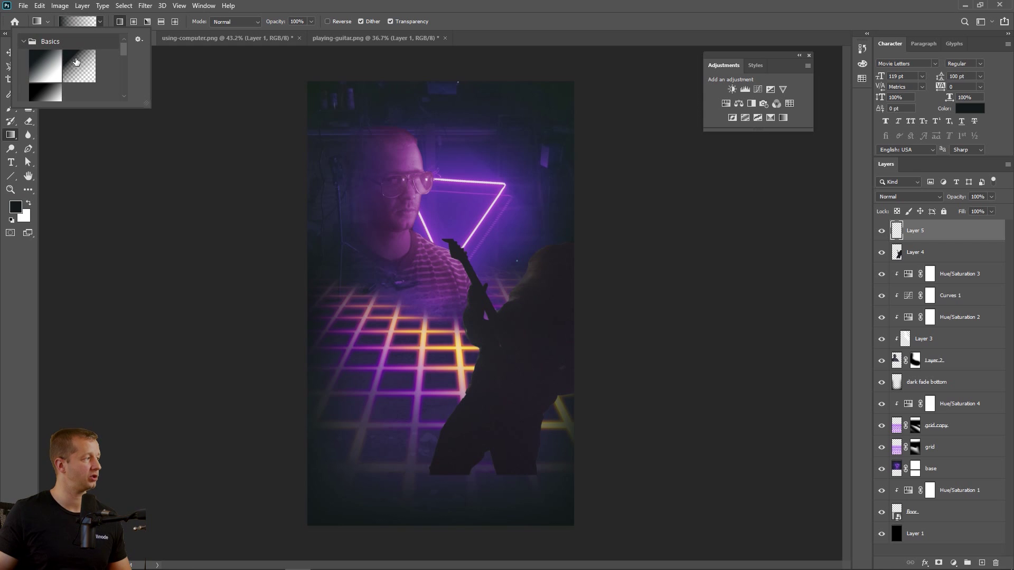
left_click(93, 81)
left_click(265, 9)
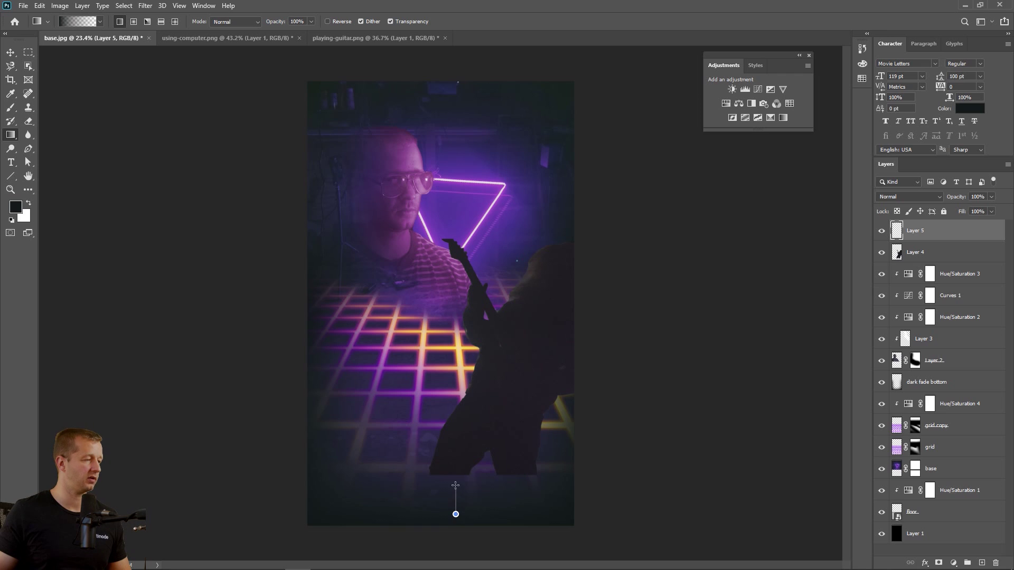
left_click_drag(455, 416, 448, 438)
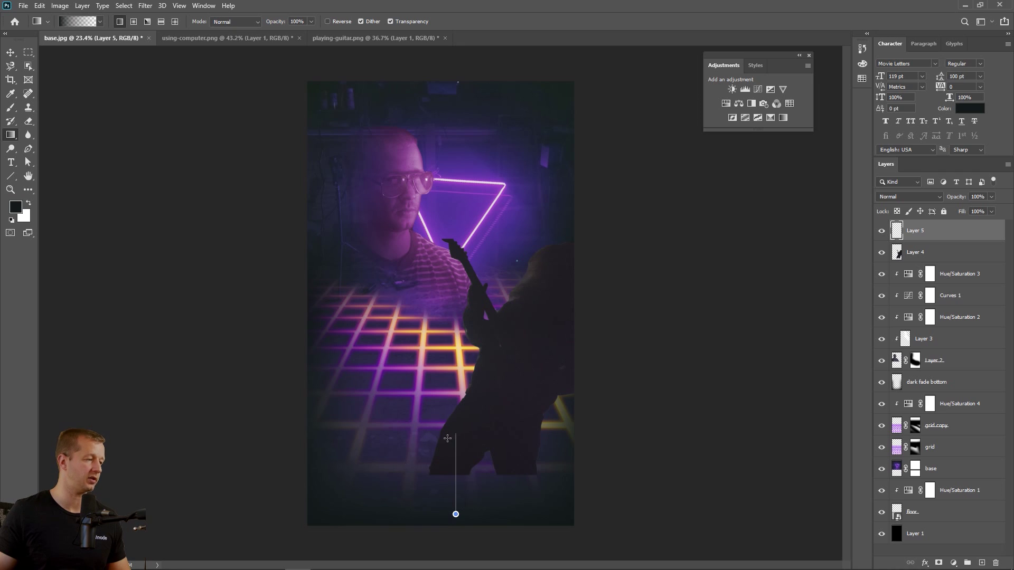
left_click_drag(456, 398, 456, 397)
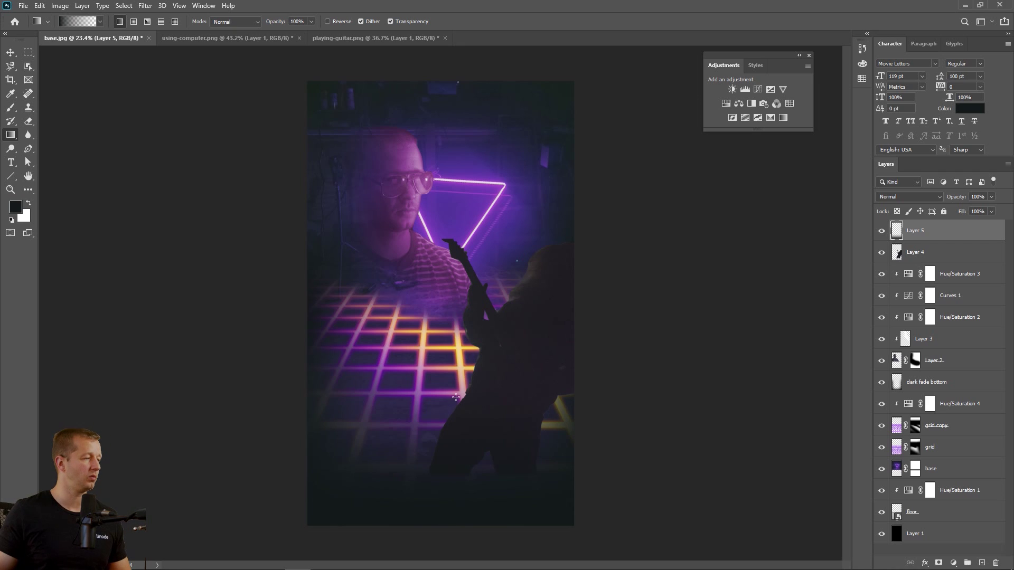
key("ctrl+z")
left_click_drag(449, 508, 447, 345)
key("ctrl+z")
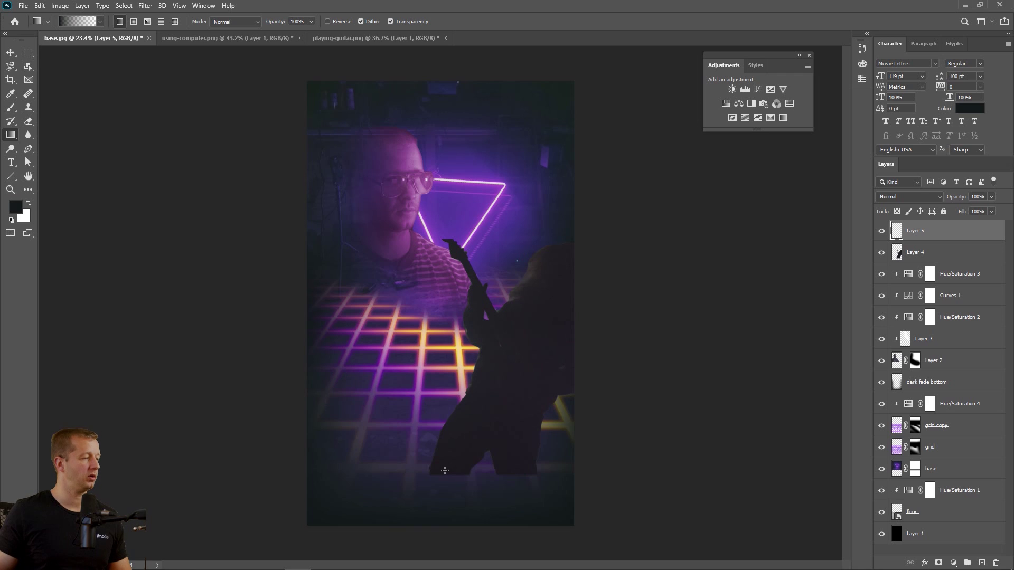
- Draw an upward dark-to-transparent gradient on the new layer to fade out the guitarist's legs and the grid's lower part
left_click_drag(444, 356, 445, 354)
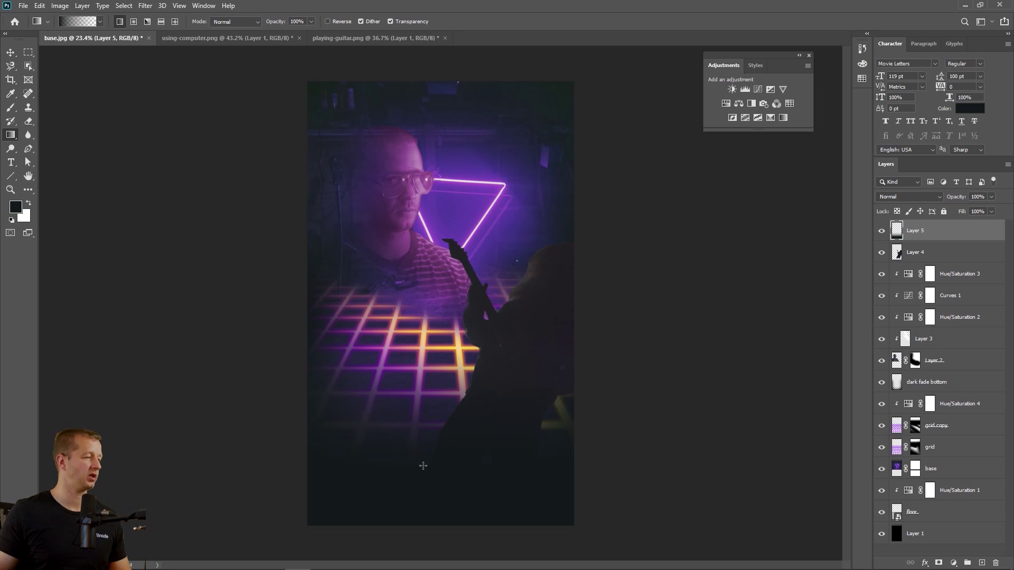
left_click(10, 53)
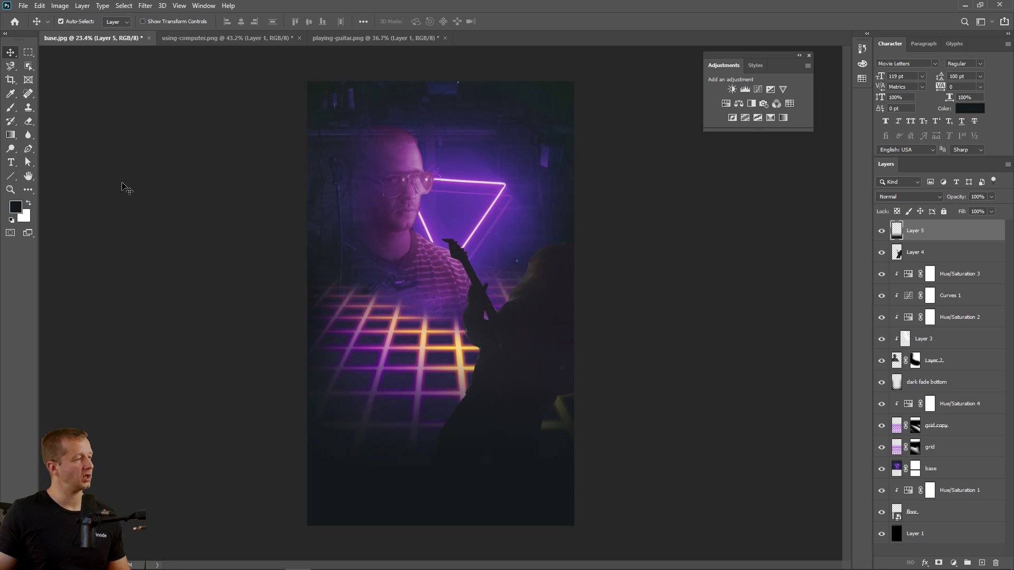
- Set up the Pen tool in Shape mode with a 0 px stroke and the recently used dark color as fill
left_click(10, 190)
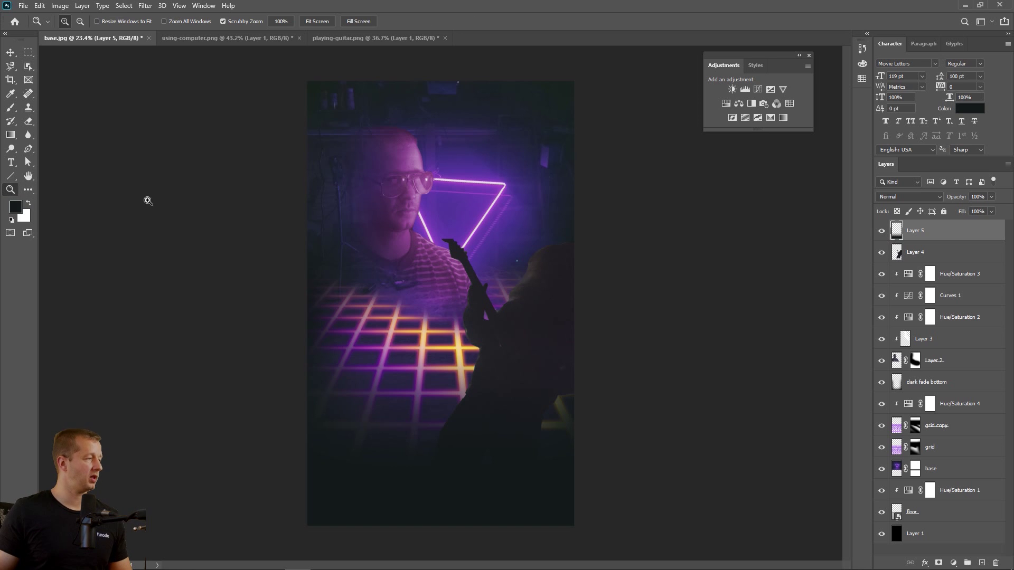
left_click_drag(450, 249, 509, 319)
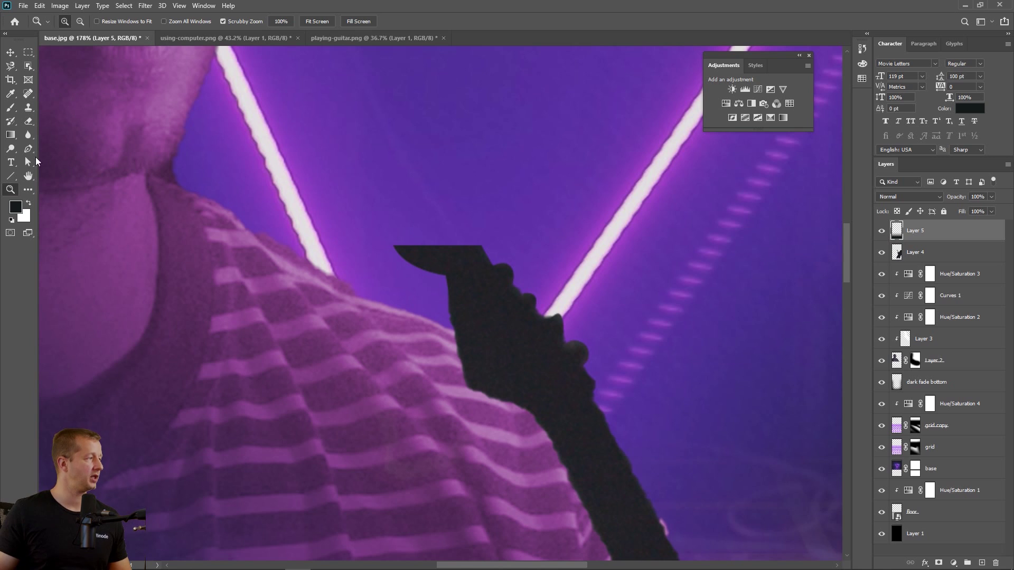
left_click(29, 149)
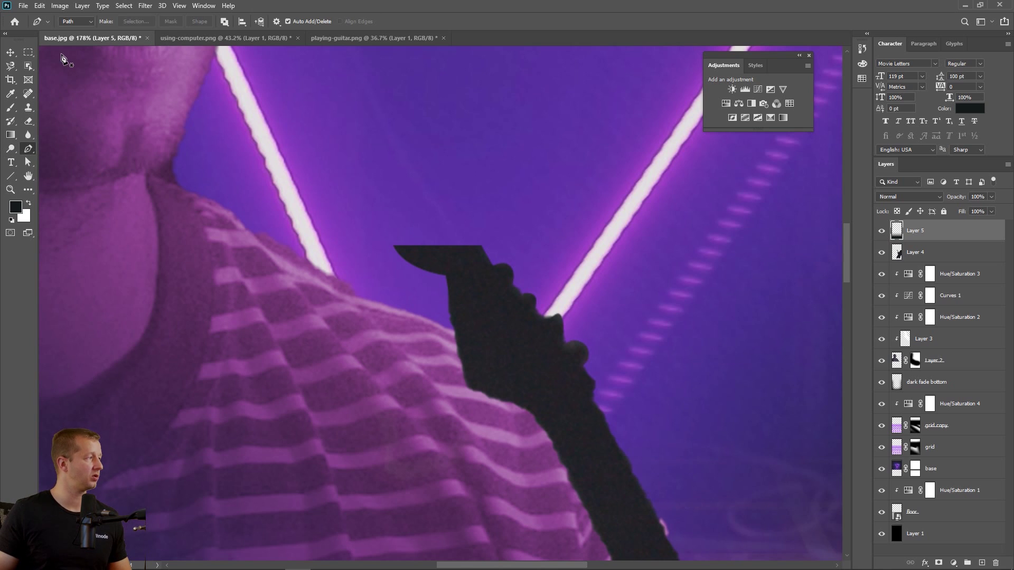
left_click(77, 21)
left_click(74, 30)
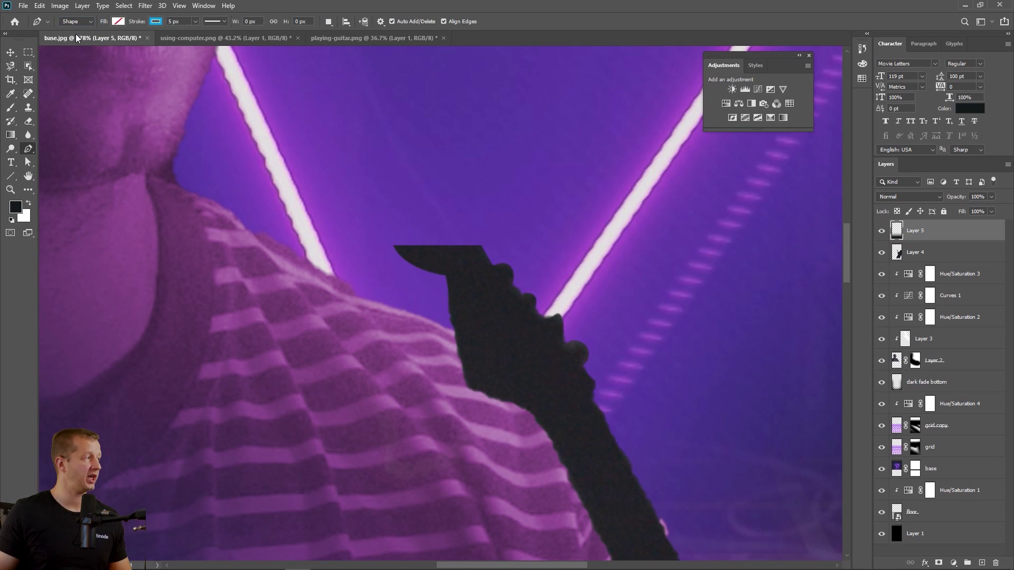
left_click(163, 23)
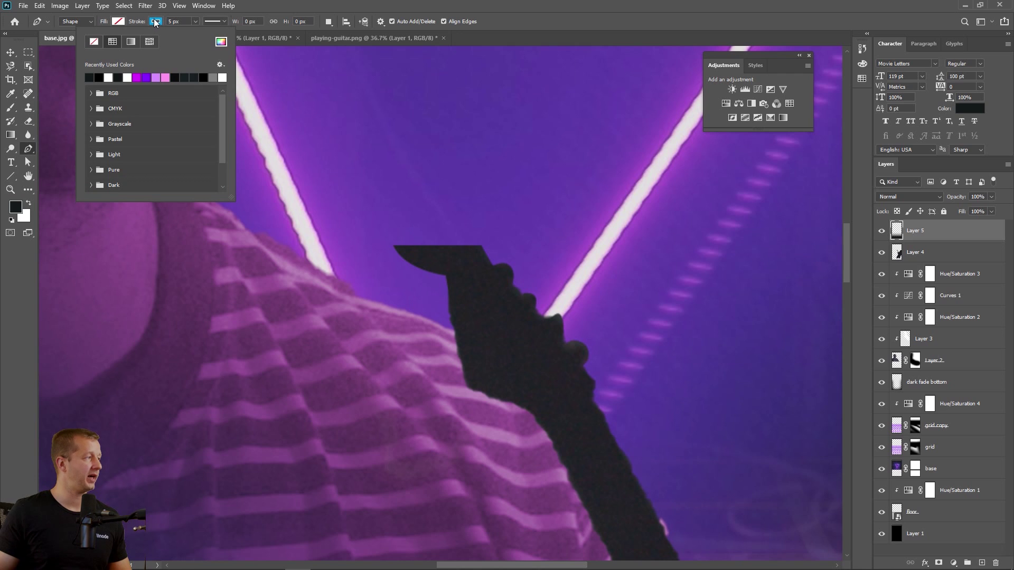
left_click(165, 22)
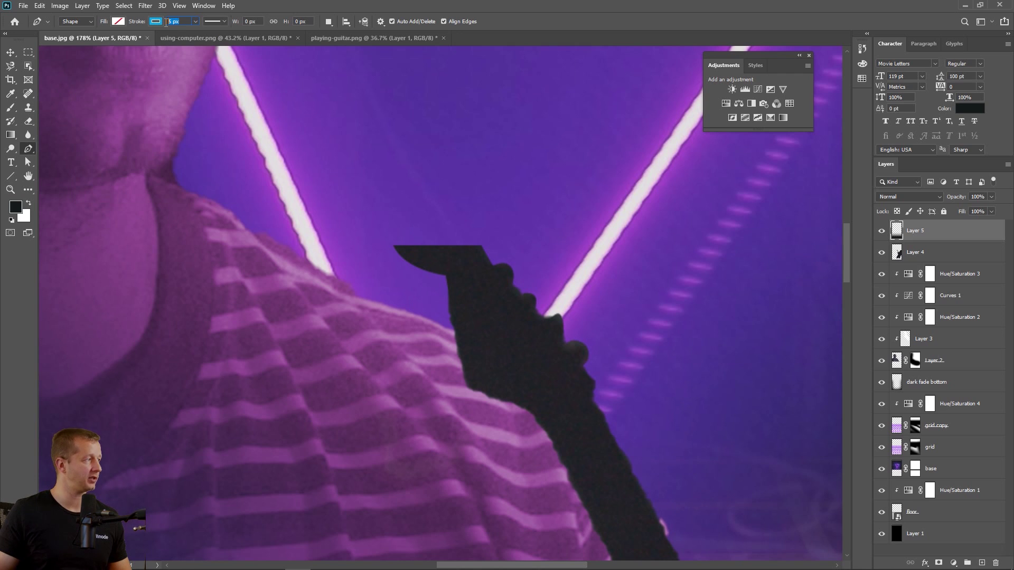
type("0")
key("Return")
left_click(119, 22)
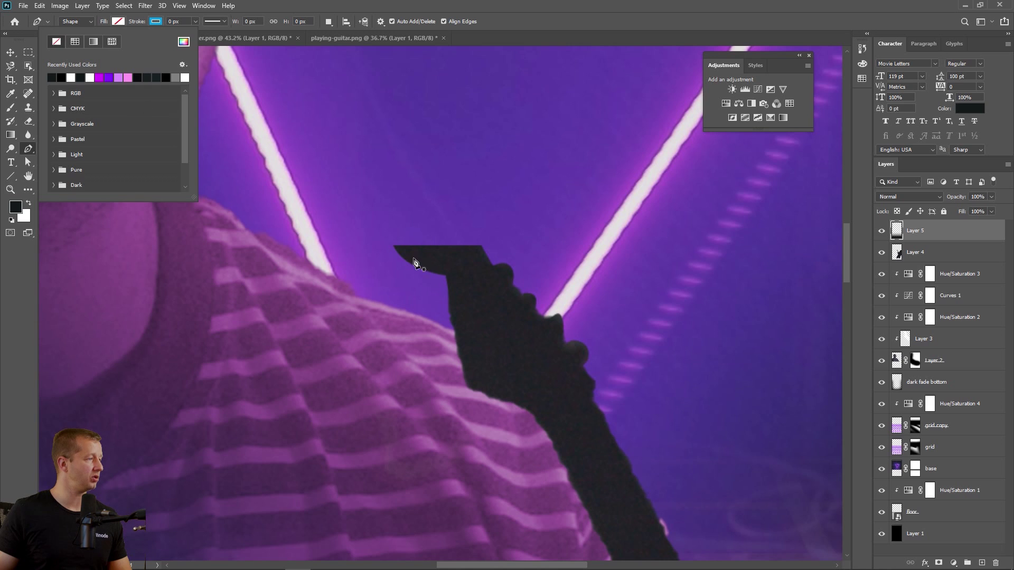
left_click(53, 77)
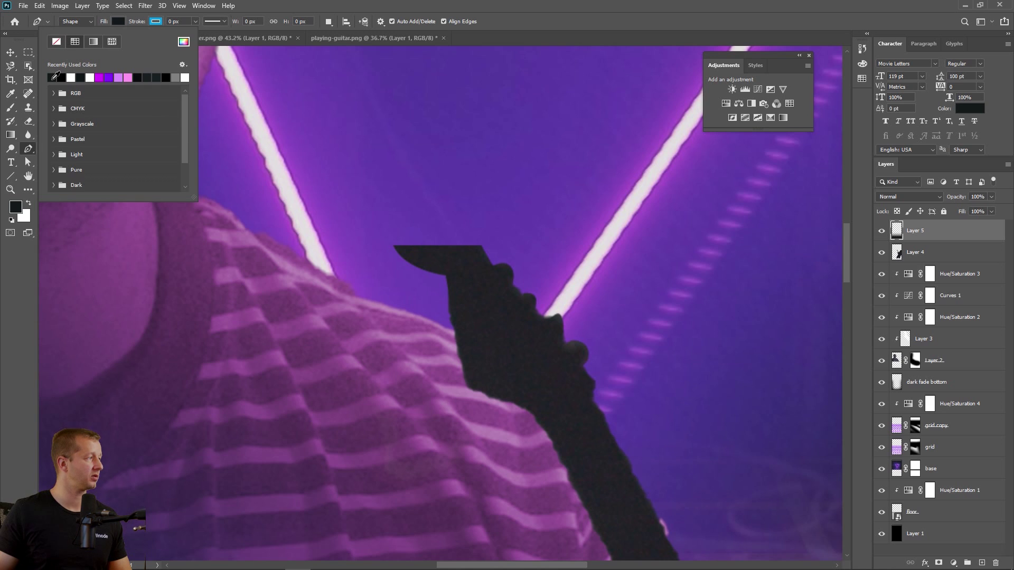
left_click(500, 21)
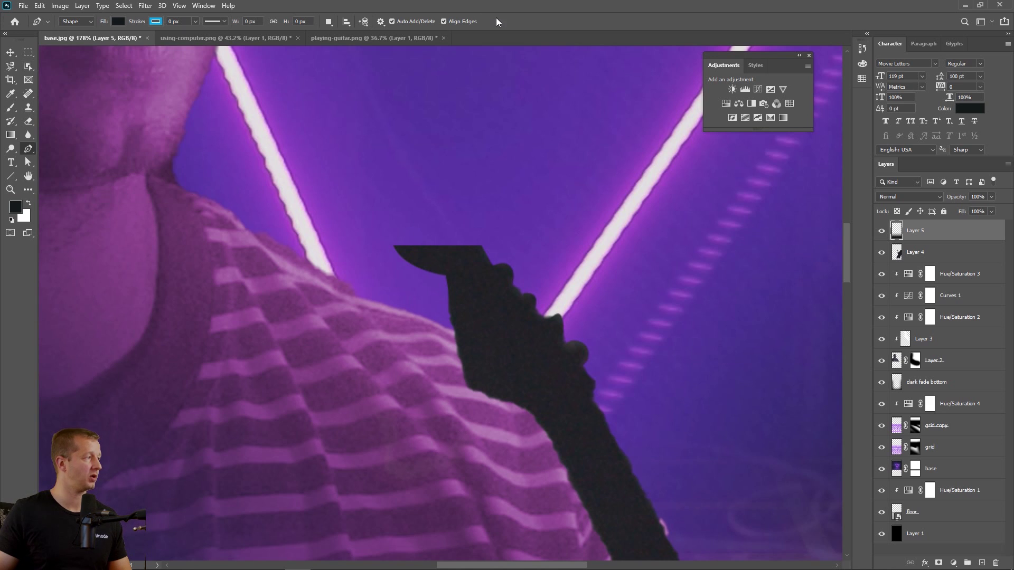
- Draw a closed, rounded dark shape above the guitar's cut-off headstock to complete its missing tip
left_click(485, 255)
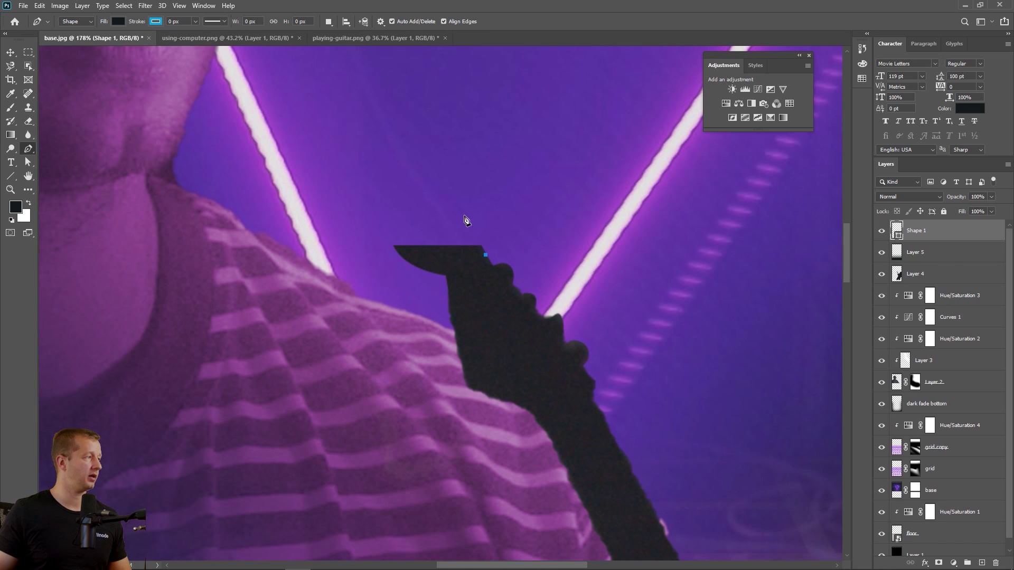
left_click_drag(458, 204, 450, 199)
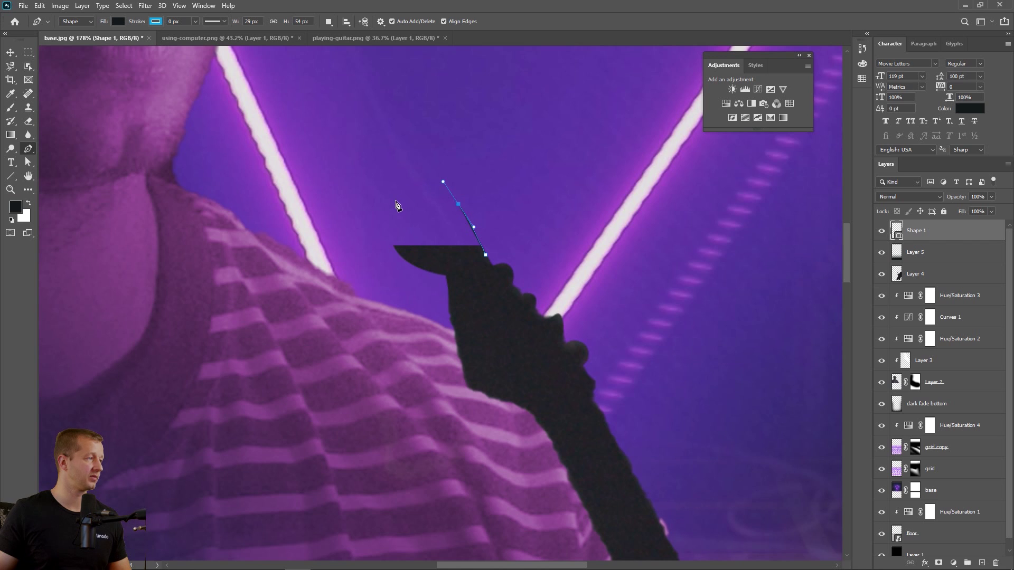
left_click_drag(395, 200, 384, 216)
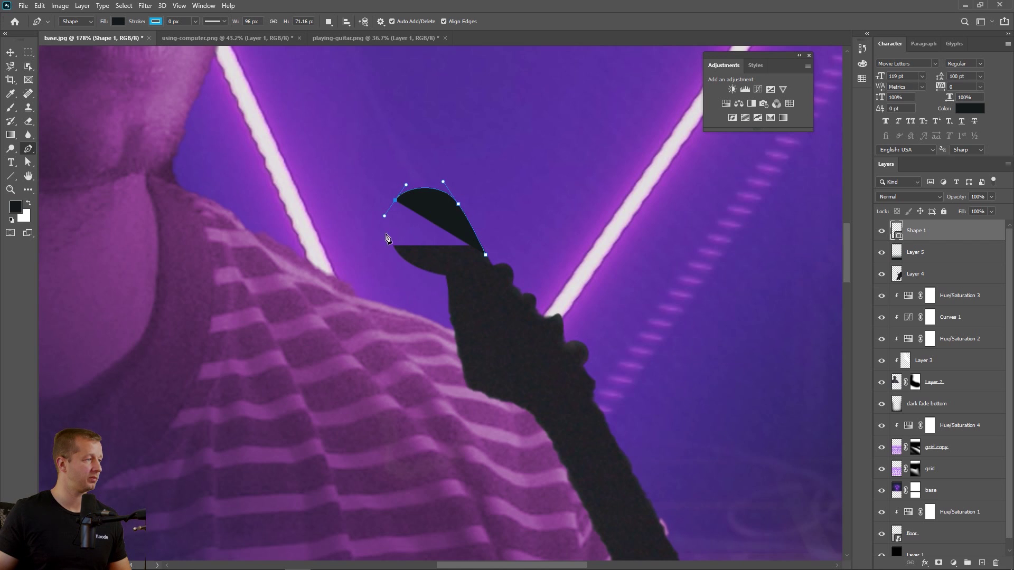
left_click_drag(402, 258, 417, 270)
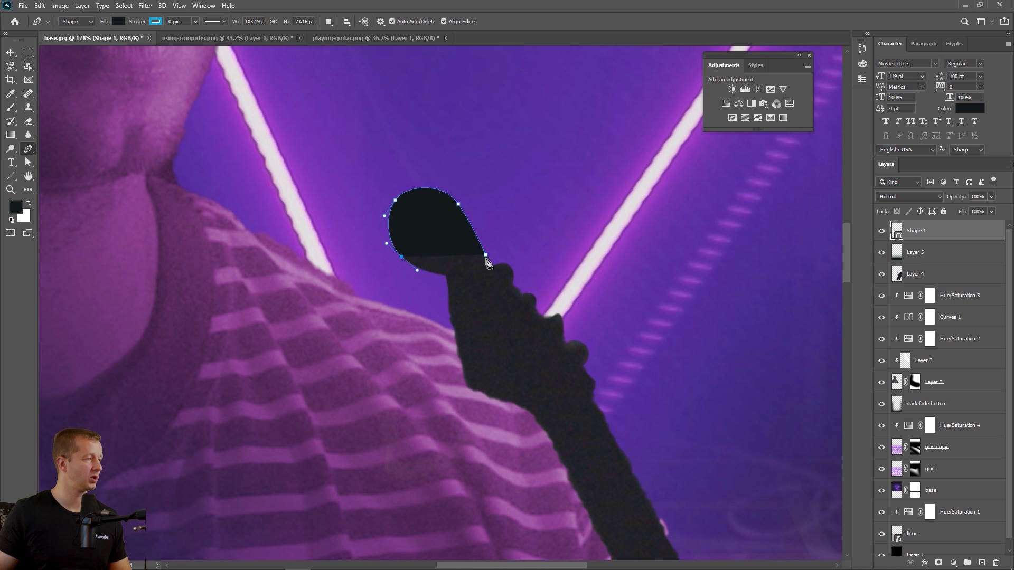
left_click(486, 256)
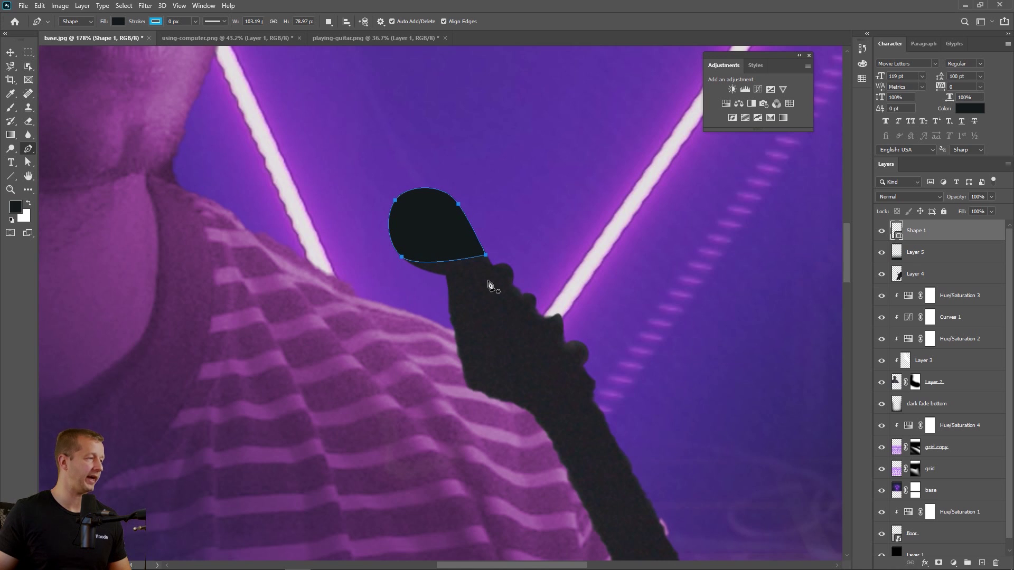
left_click(11, 53)
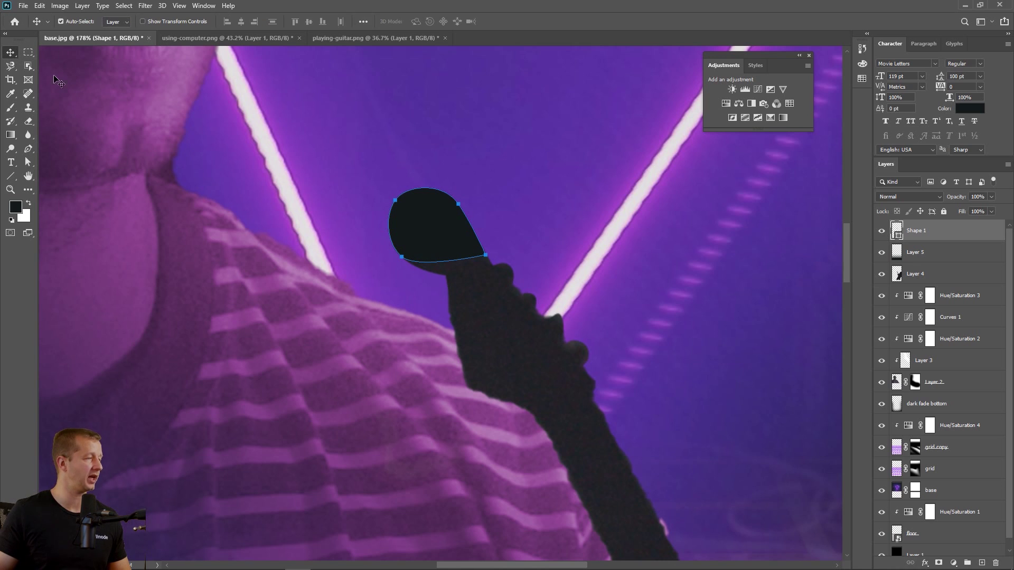
left_click(429, 226)
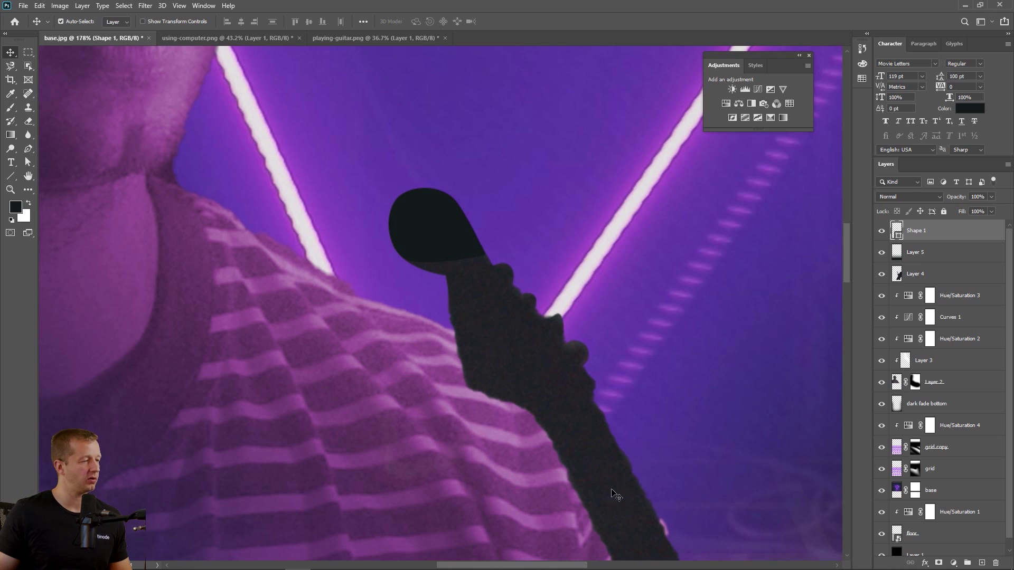
- Select and copy a circular patch of the grainy headstock texture from Layer 4 with the Elliptical Marquee tool
left_click(503, 342)
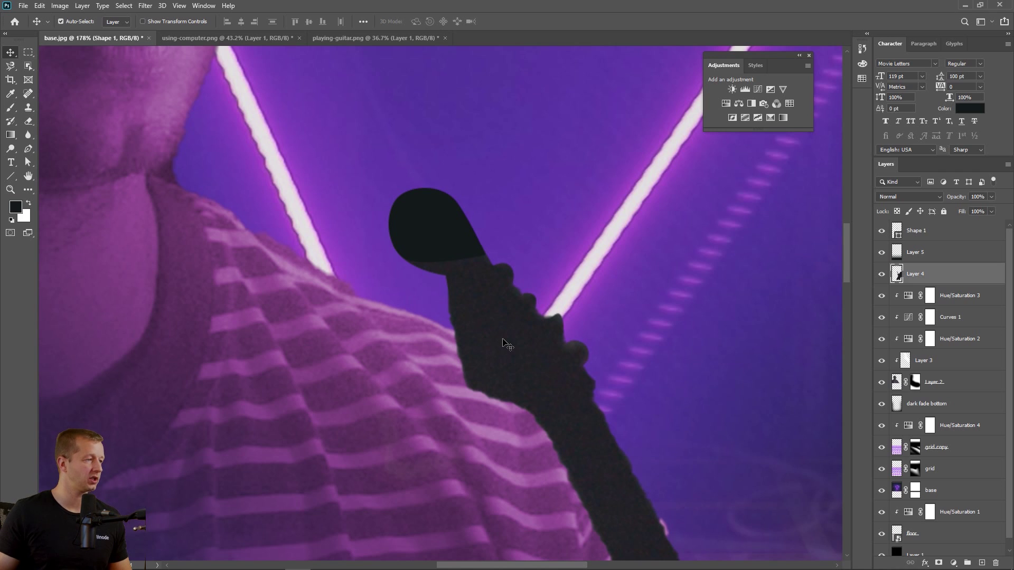
left_click(431, 224)
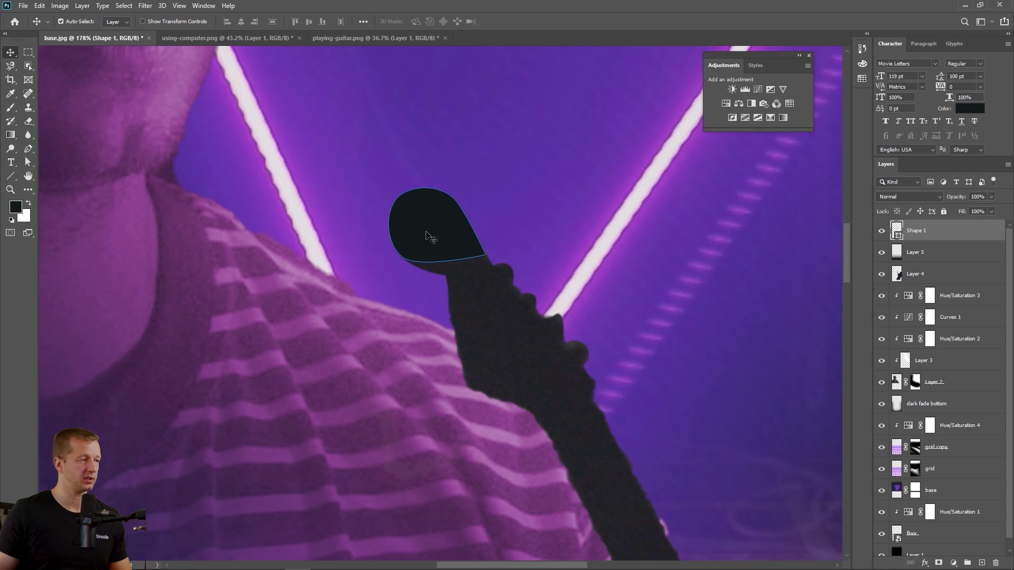
left_click(511, 338)
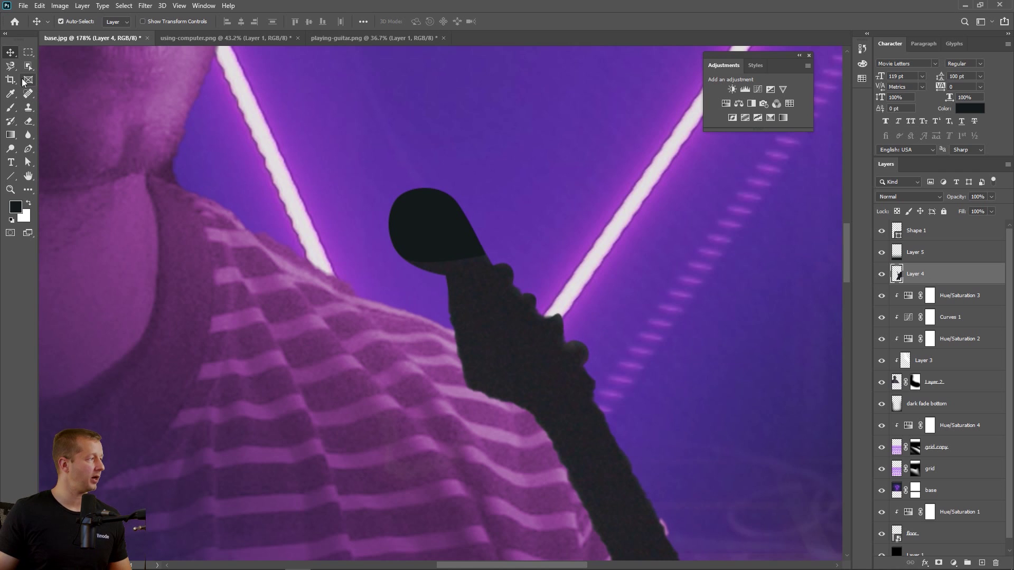
left_click(27, 52)
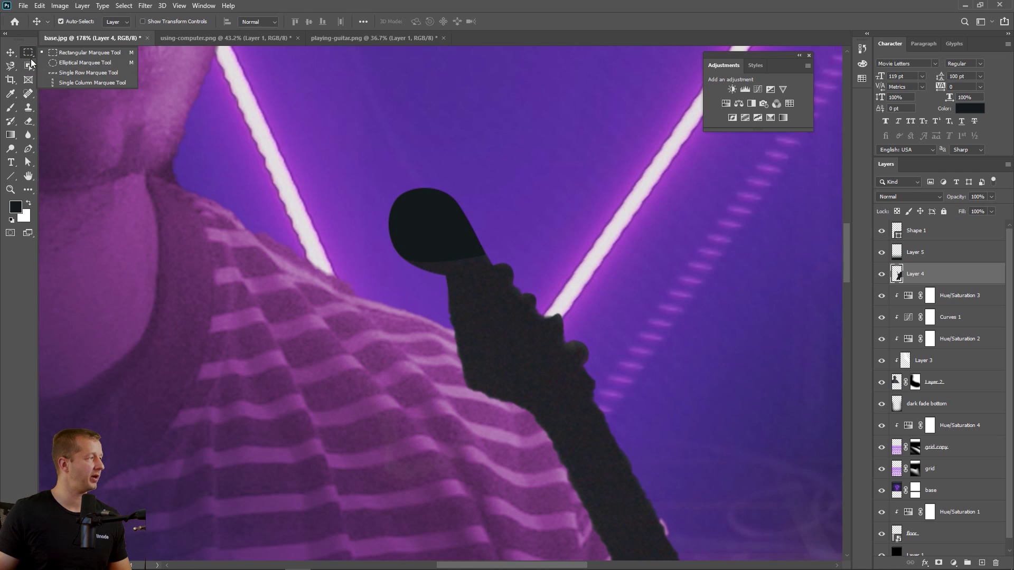
left_click(79, 62)
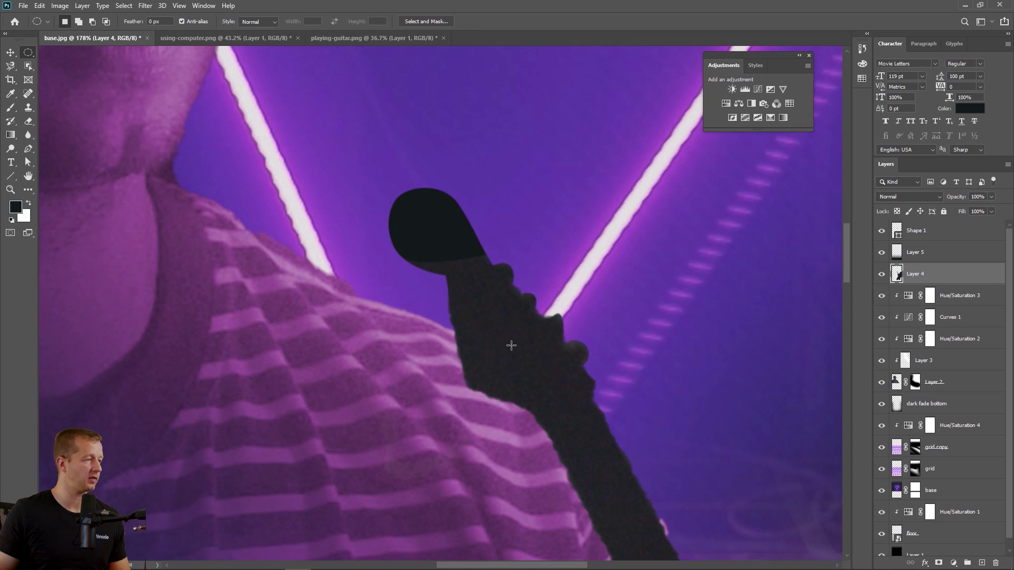
left_click(24, 54)
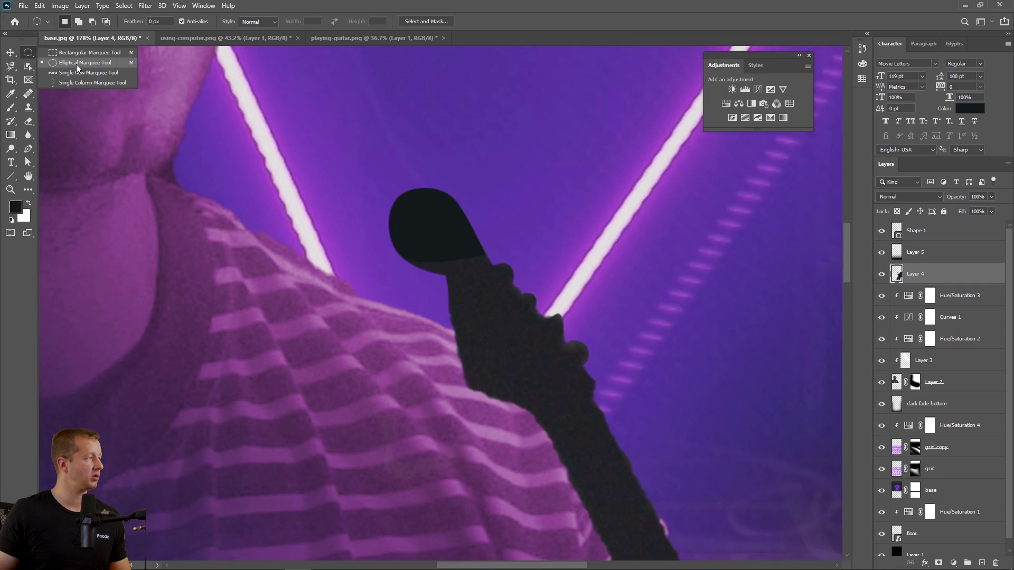
left_click(84, 64)
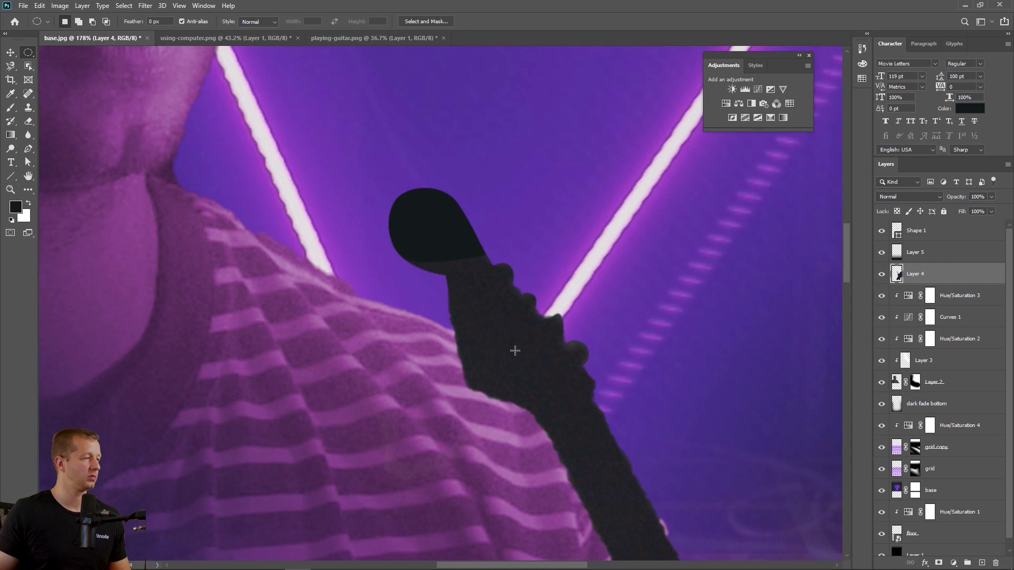
mouse_move(515, 351)
left_mouse_down()
mouse_move(562, 392)
mouse_move(516, 353)
left_mouse_up()
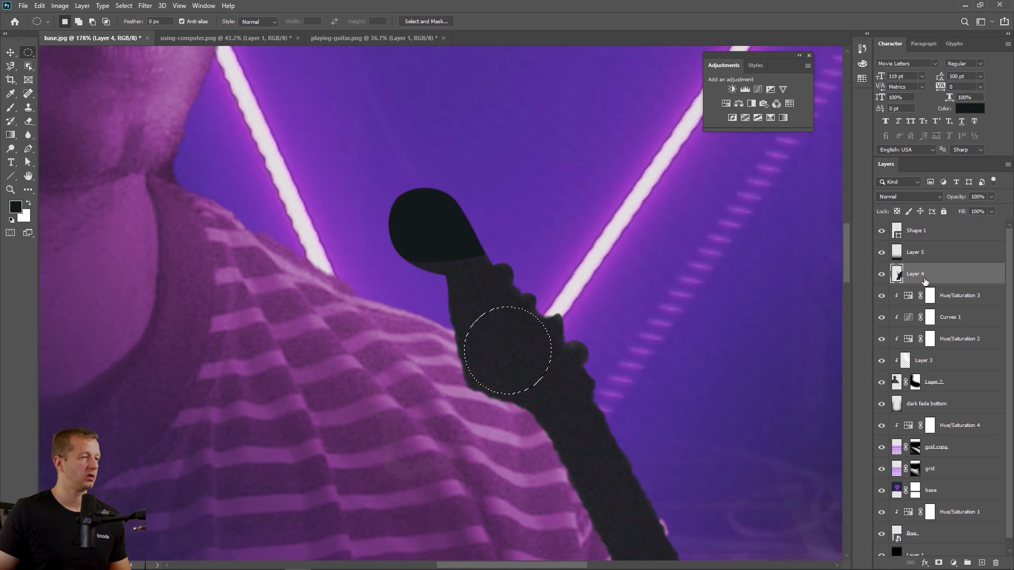
left_click(881, 275)
left_click(881, 275)
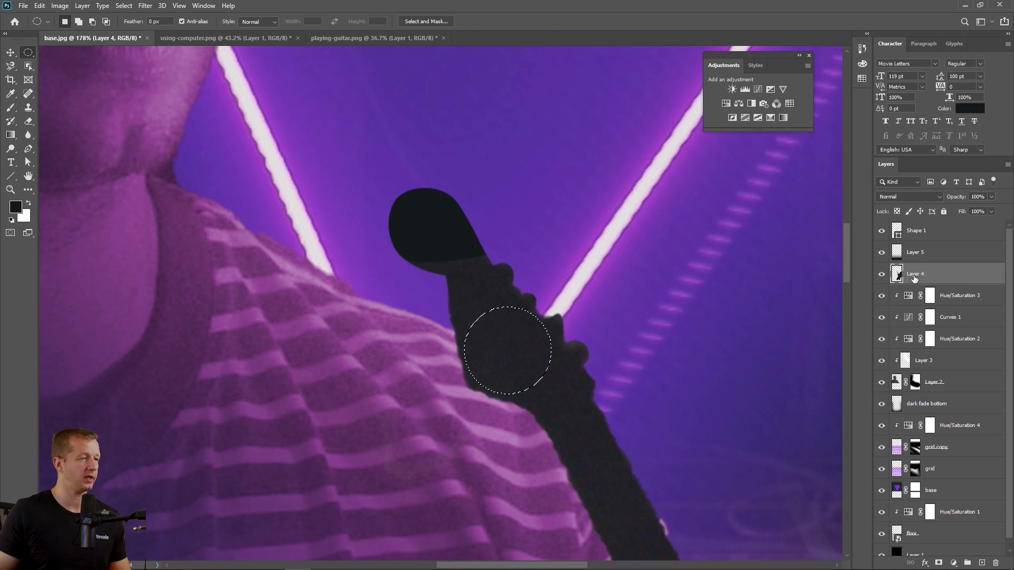
- Add a new layer above Shape 1, using the previous layer to create a clipping mask
left_click(933, 233)
key("ctrl+shift+n")
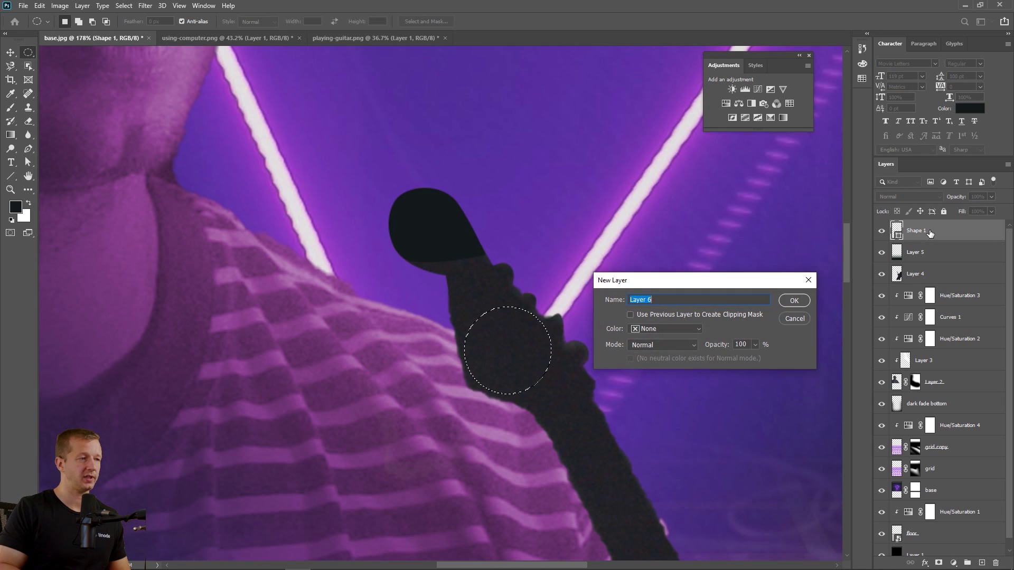
left_click(717, 314)
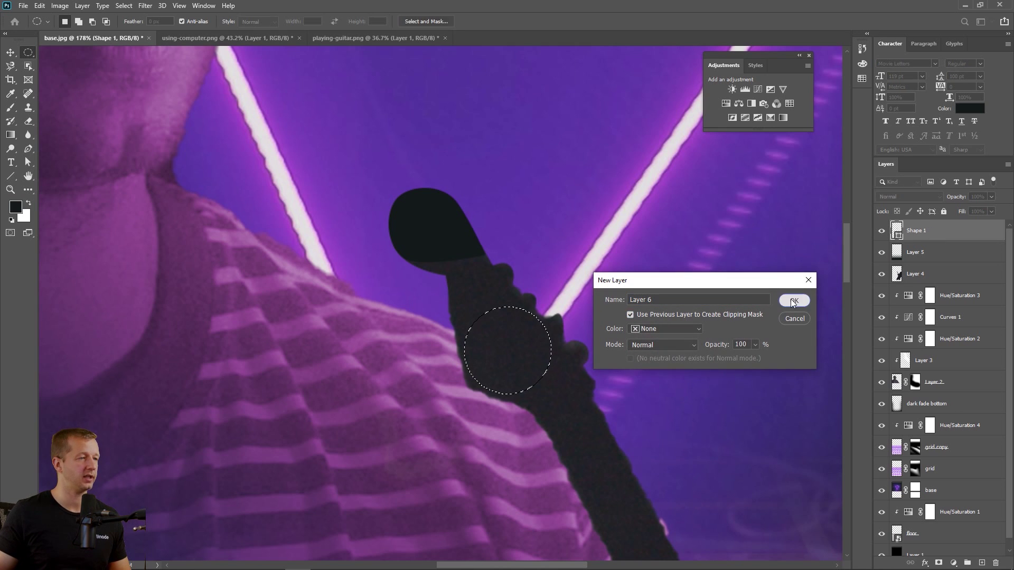
left_click(794, 301)
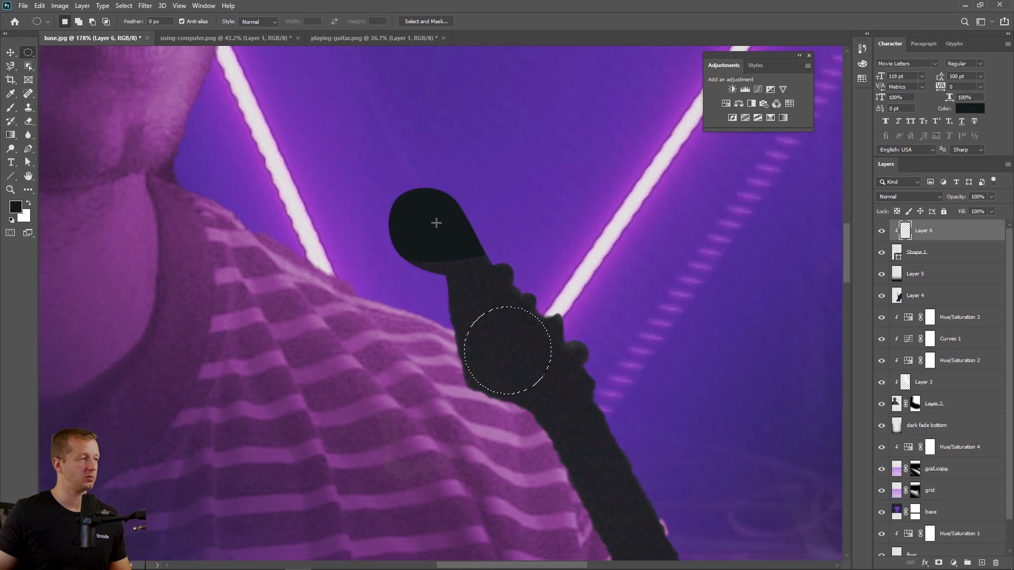
- Paste the copied texture patch into the clipped layer and, with Auto-Select off, move it over the drawn headstock tip
key("ctrl+d")
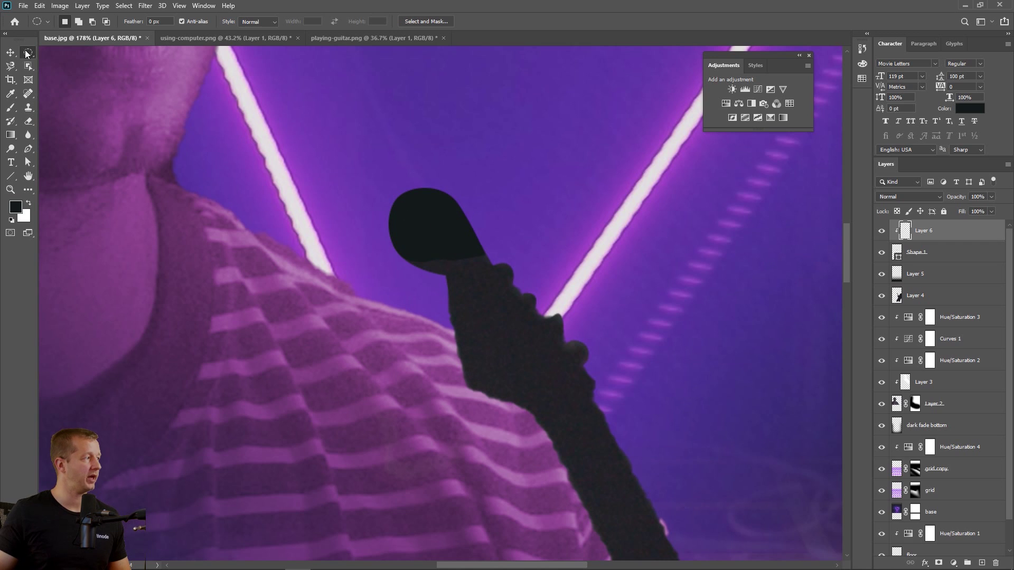
left_click(11, 53)
left_click(66, 21)
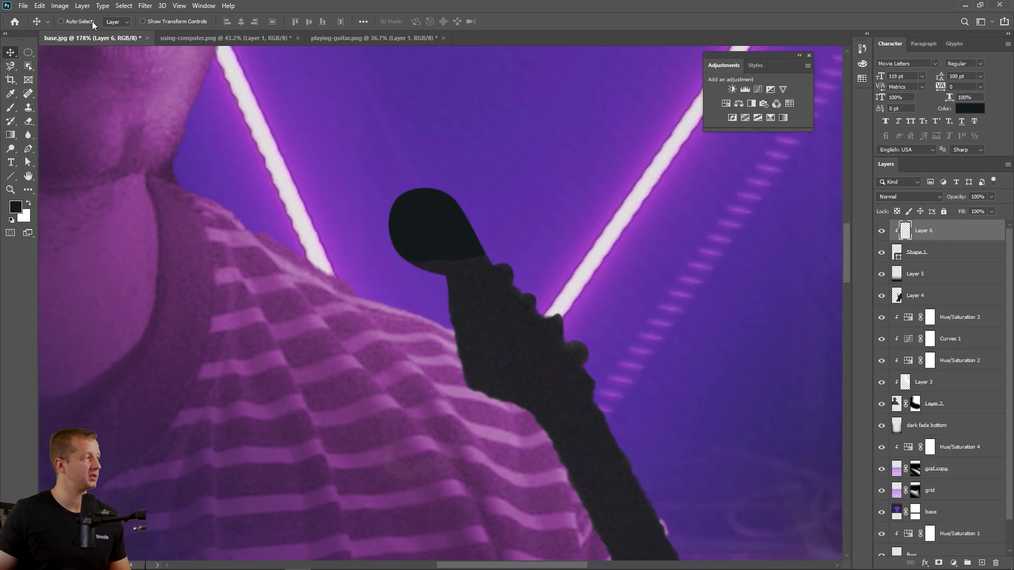
left_click_drag(595, 294, 581, 220)
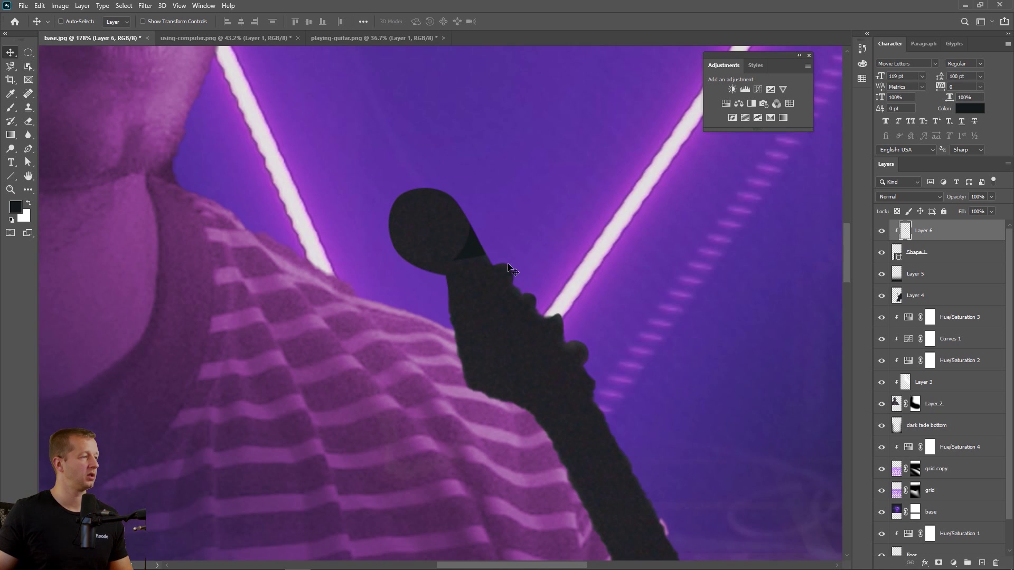
- Clone the pasted texture over the shape's uncovered lower-right corner with the Clone Stamp tool
left_click(28, 108)
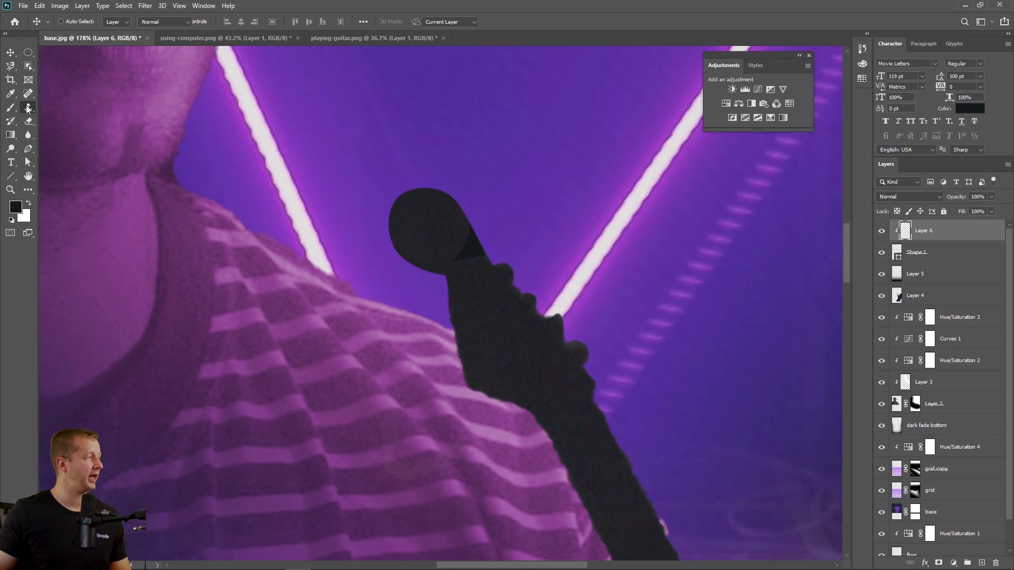
left_click(426, 225, "alt")
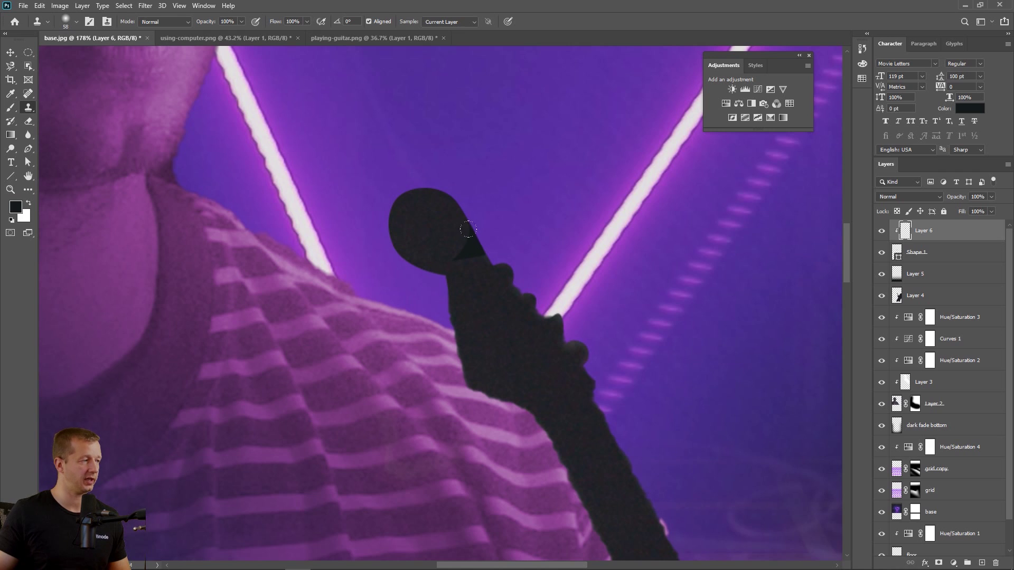
left_click_drag(468, 230, 465, 224)
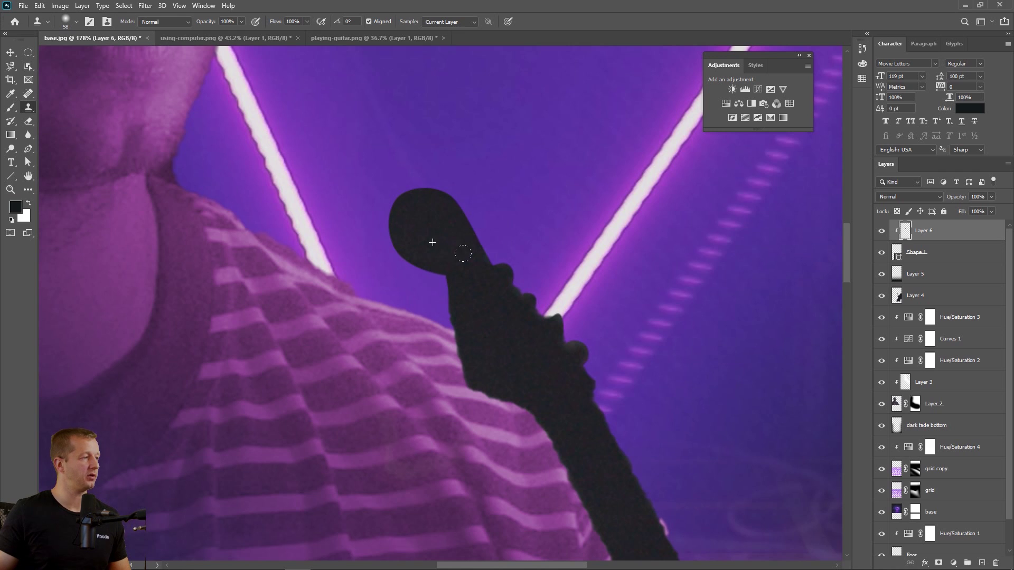
scroll(654, 394, "down", 10)
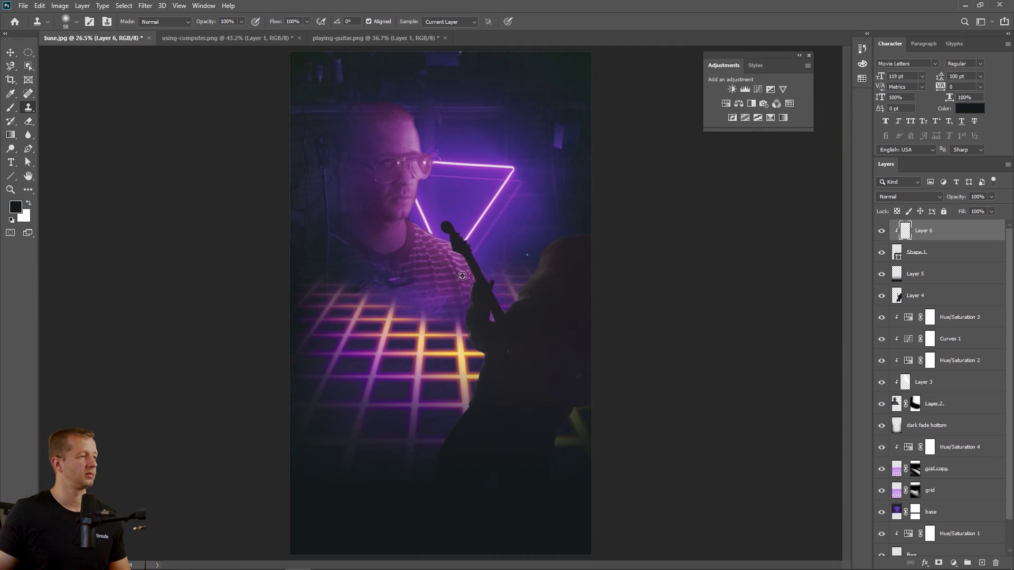
- Try nudging Shape 1 and its clipped Layer 6 together over the headstock, and undo the move
scroll(462, 275, "up", 4)
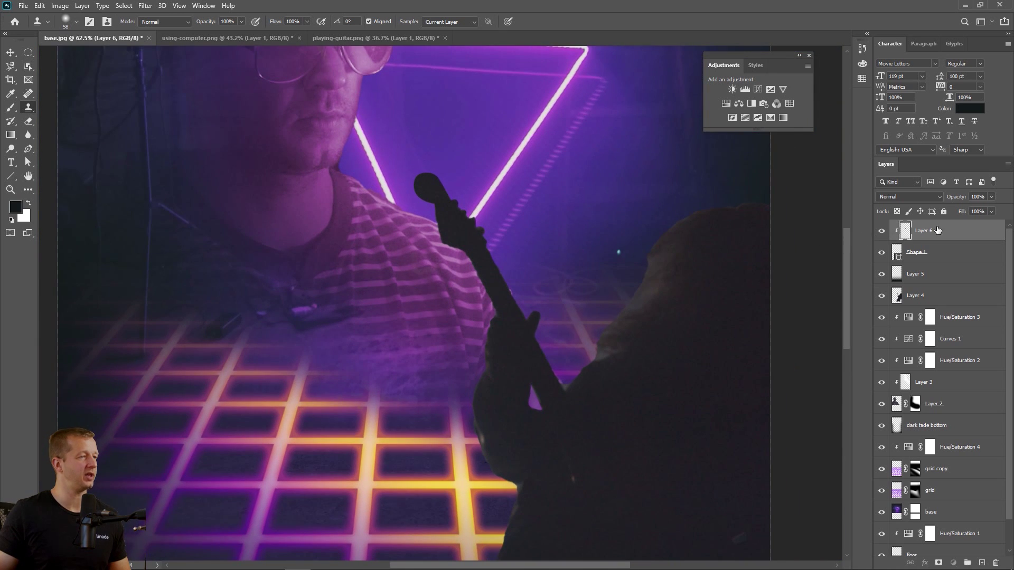
left_click(928, 255)
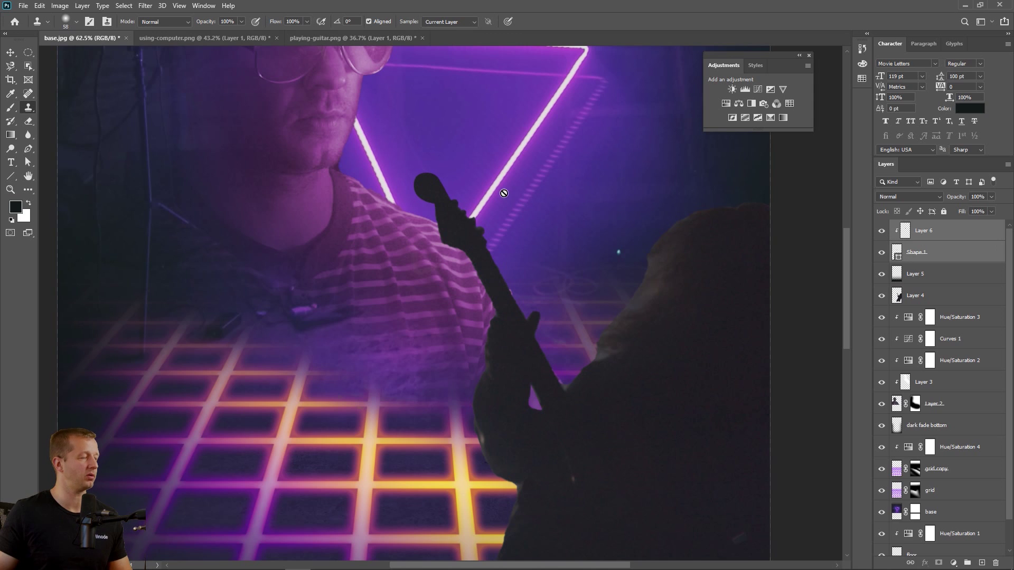
key("ctrl+t")
left_click_drag(410, 170, 413, 171)
key("Return")
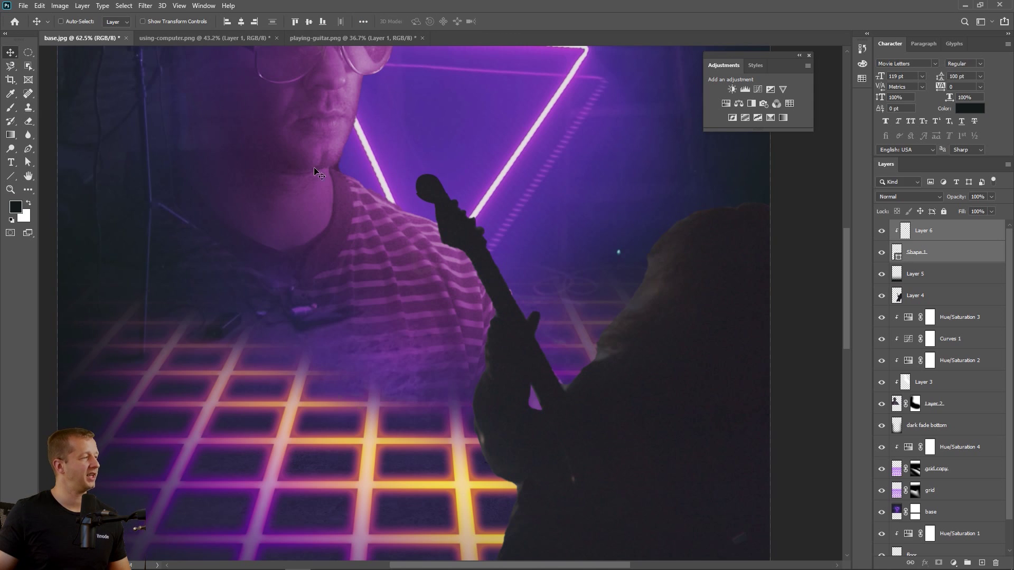
key("ctrl+z")
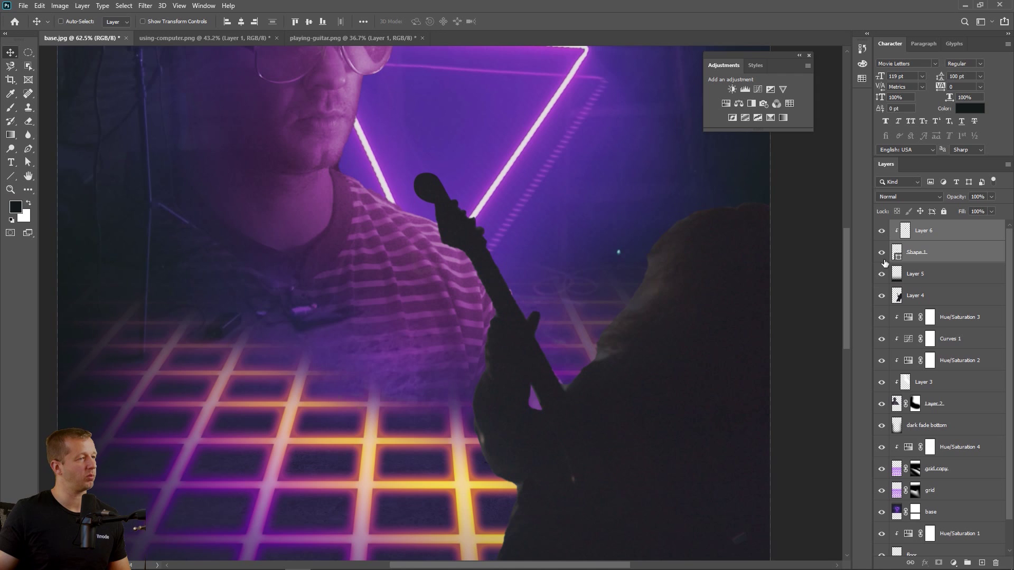
- Merge Layer 6, Shape 1 and Layer 4 into one layer and move it below Layer 5
left_click(962, 259)
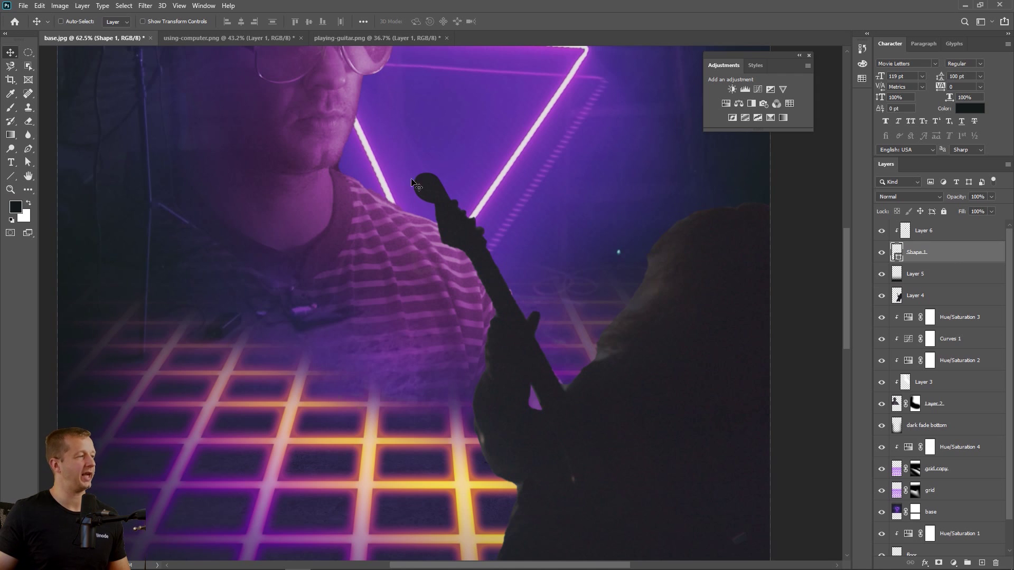
key("ctrl+0")
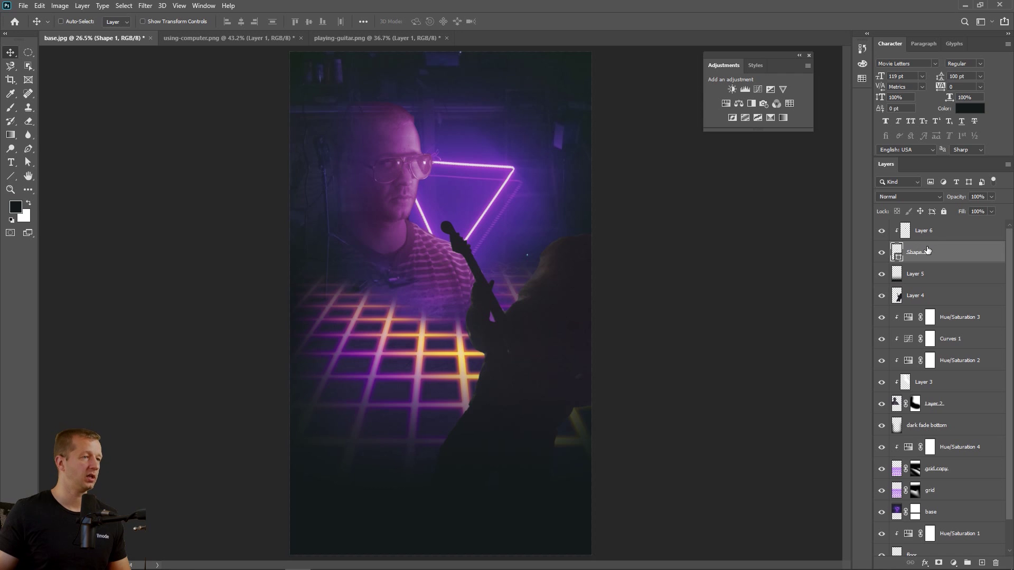
left_click(948, 232, "ctrl")
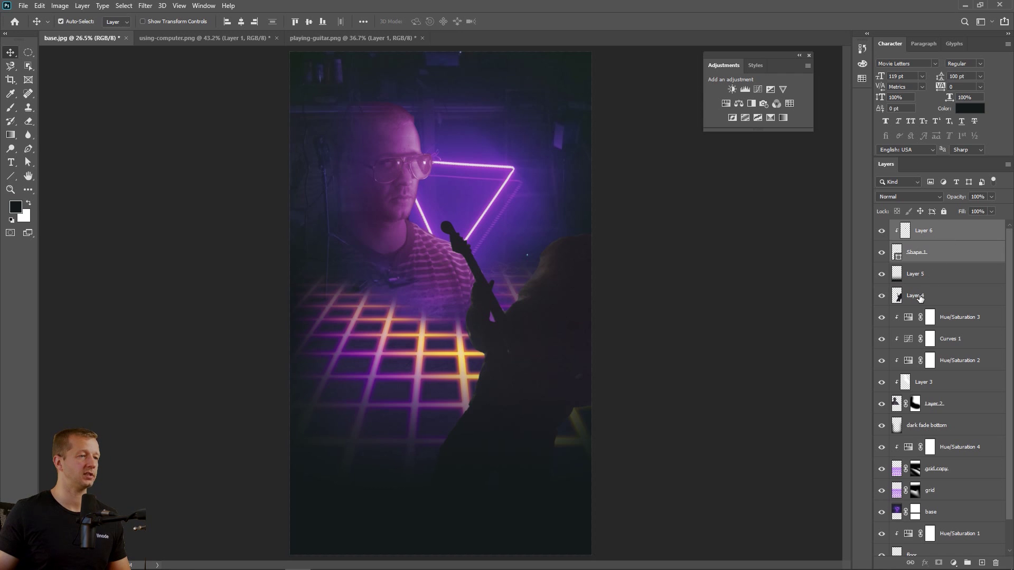
left_click(920, 297, "ctrl")
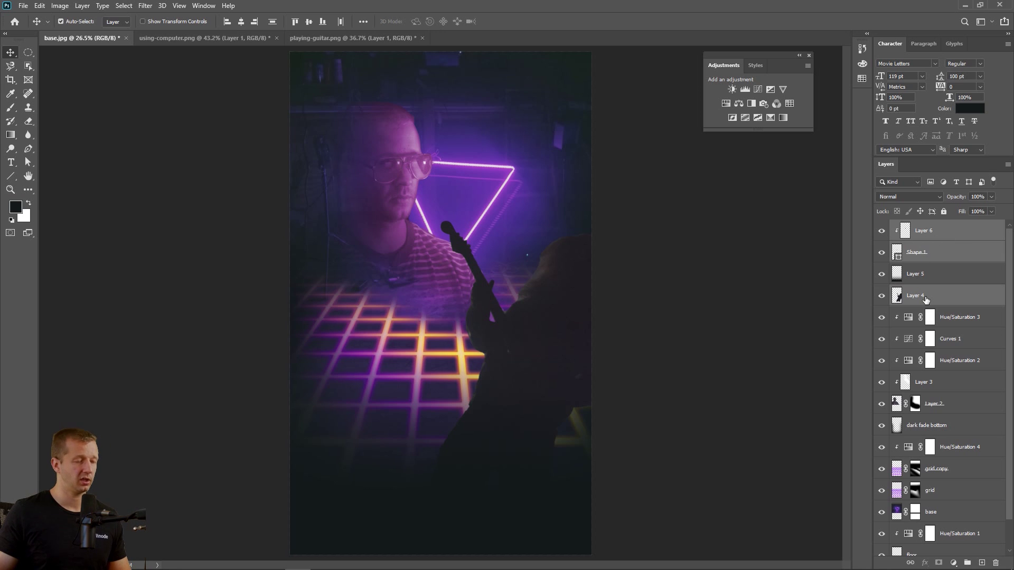
key("ctrl+e")
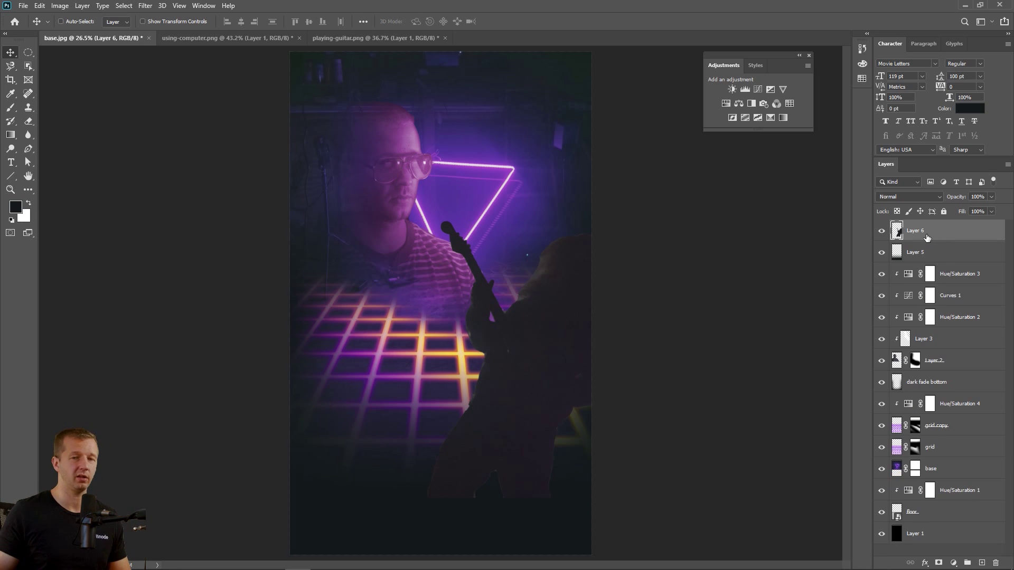
left_click_drag(926, 238, 927, 263)
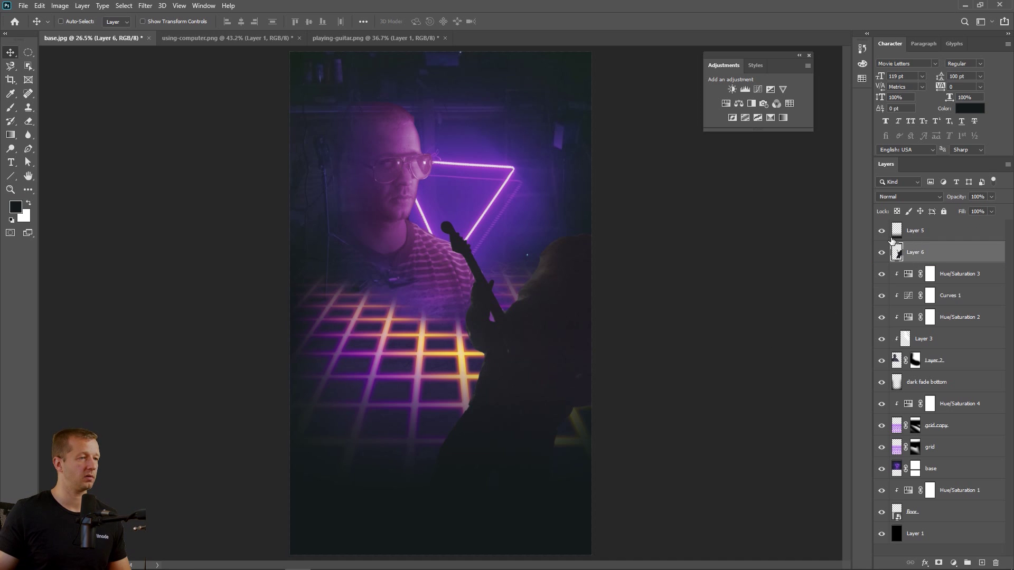
- Check Layer 5 by toggling its visibility and rename it "fade bottom"
left_click(881, 230)
double_click(915, 231)
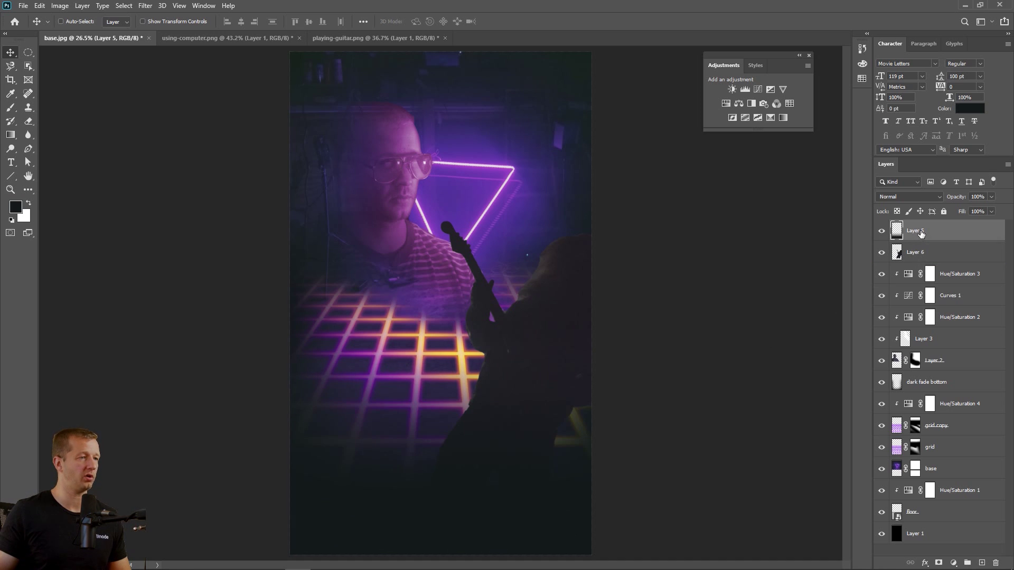
type("fade bottom")
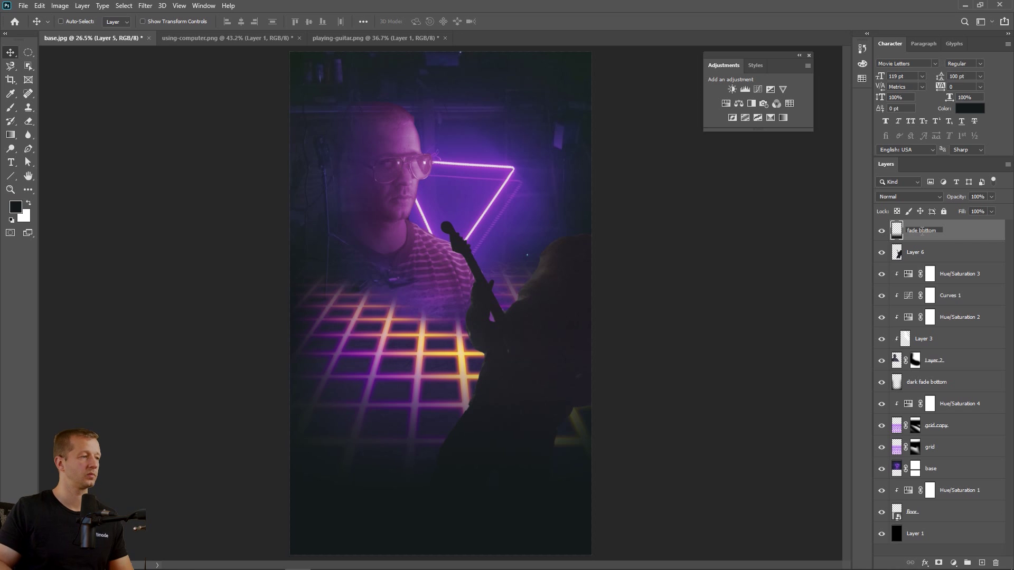
key("Return")
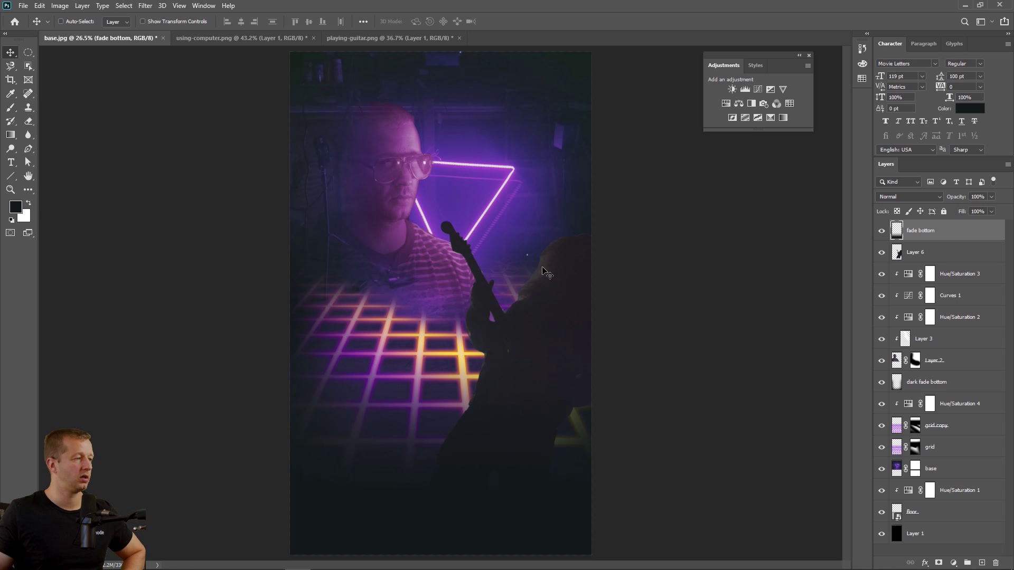
- Load the guitarist's outline from Layer 6 as a selection, inspect it around the hair, and deselect it
scroll(544, 272, "up", 5)
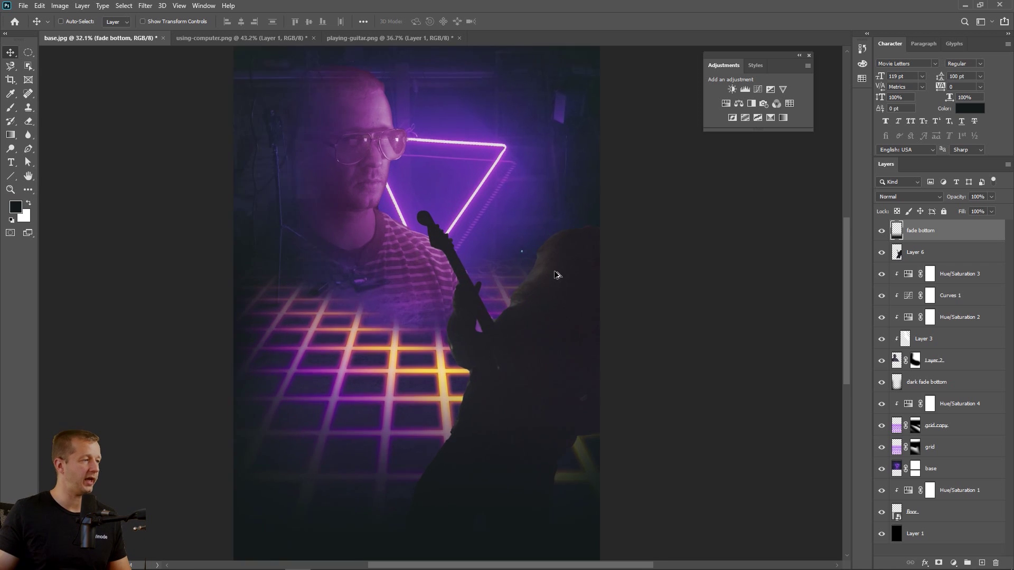
scroll(560, 282, "up", 1)
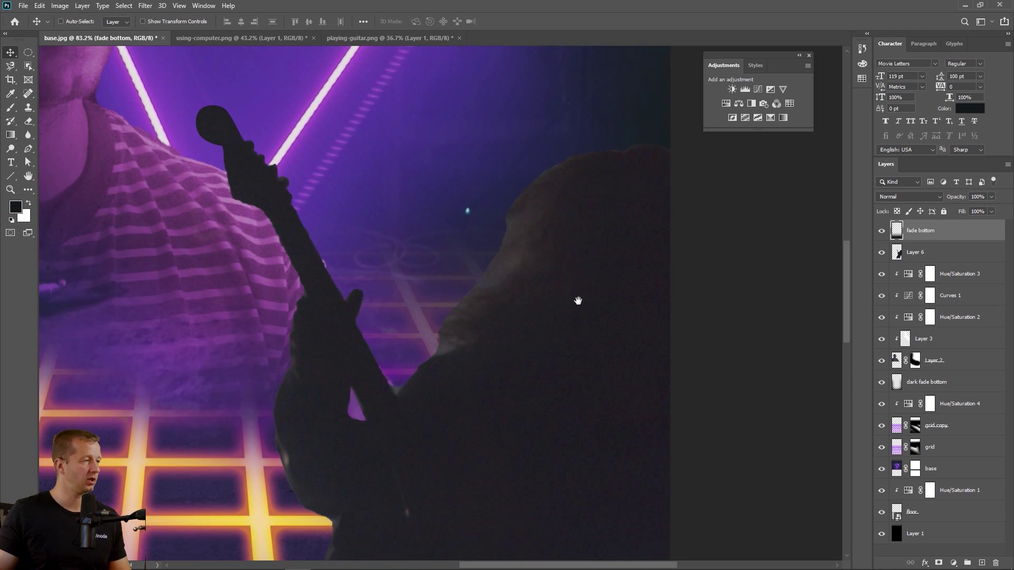
left_click_drag(577, 299, 526, 278)
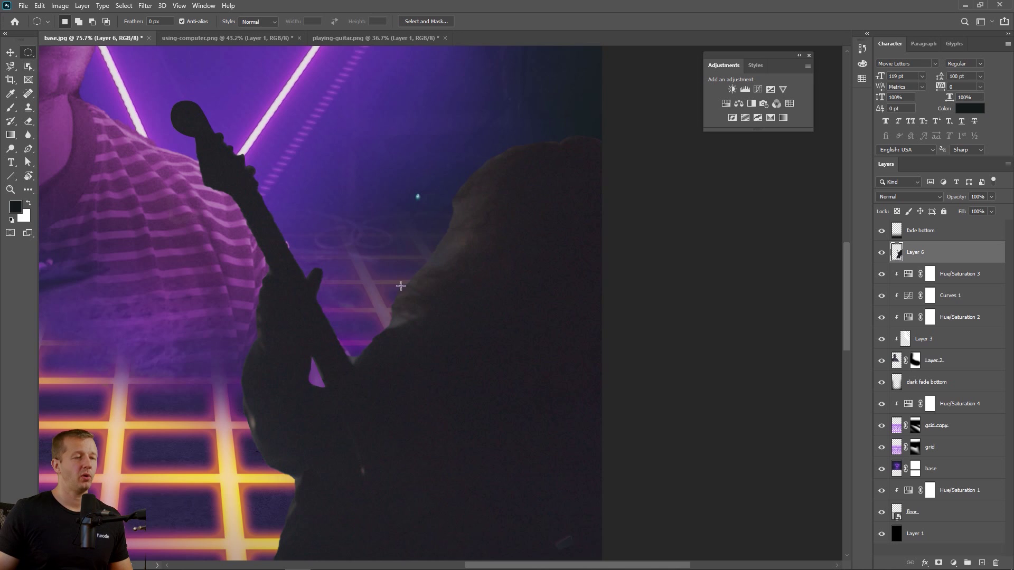
left_click(898, 254, "ctrl")
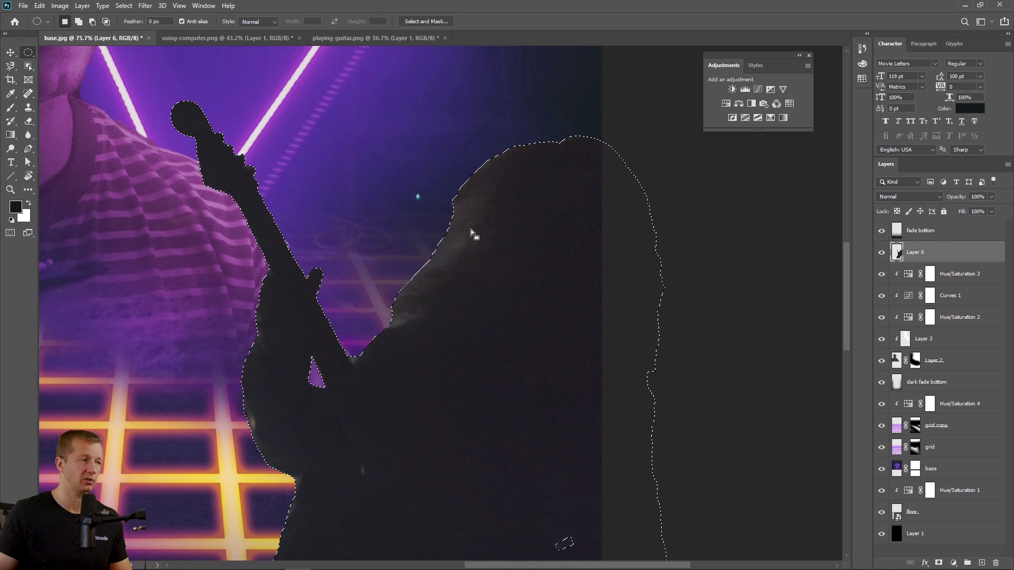
key("ctrl+d")
scroll(381, 233, "down", 3)
scroll(341, 225, "down", 2)
- Pick the man with glasses on Layer 2, load his outline as a selection, and deselect it
left_click(16, 53)
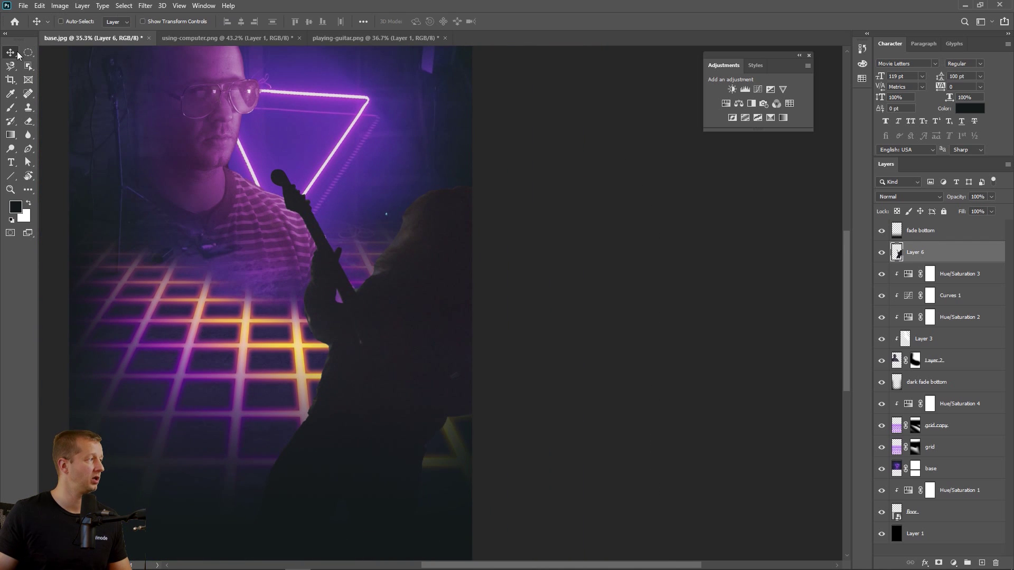
left_click(179, 84)
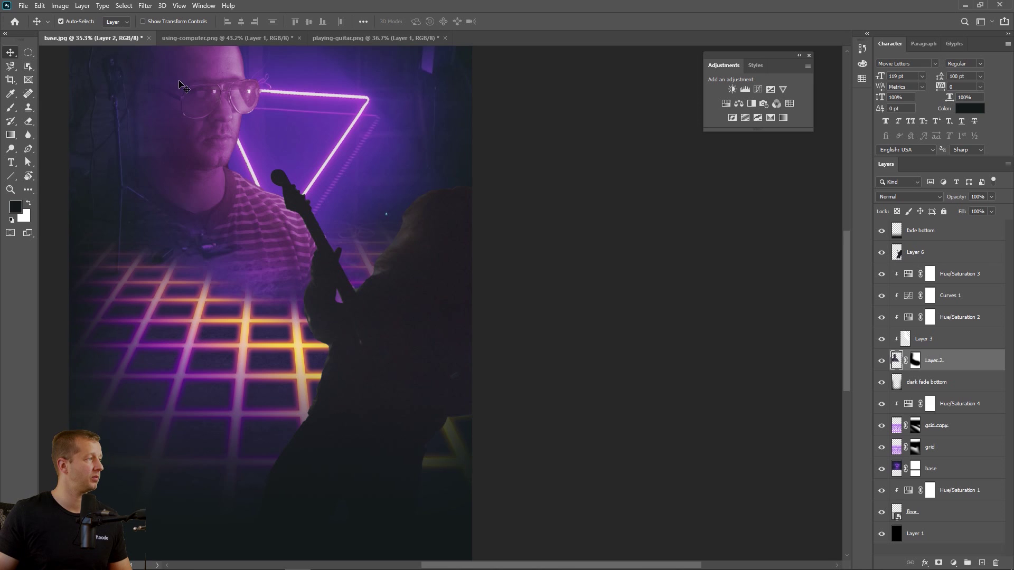
left_click(897, 361, "ctrl")
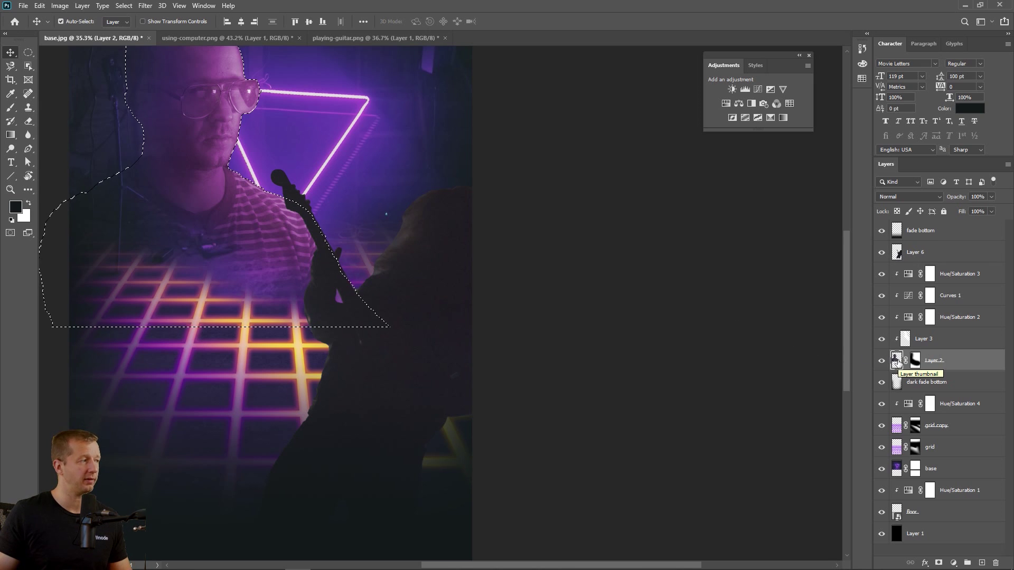
key("ctrl+d")
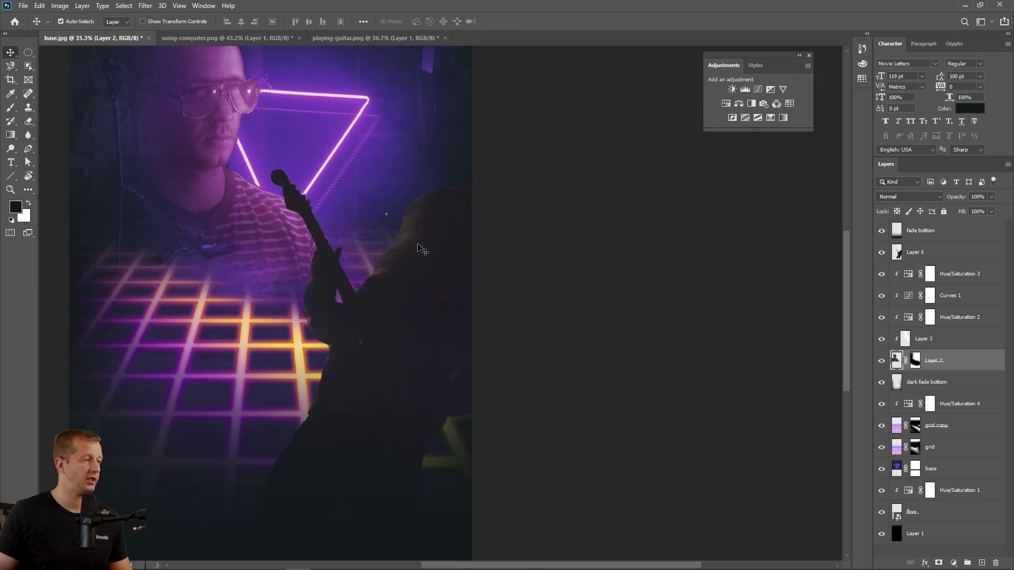
- Load the guitarist's outline from Layer 6 as a selection and open it in Select and Mask
left_click(418, 245, "ctrl")
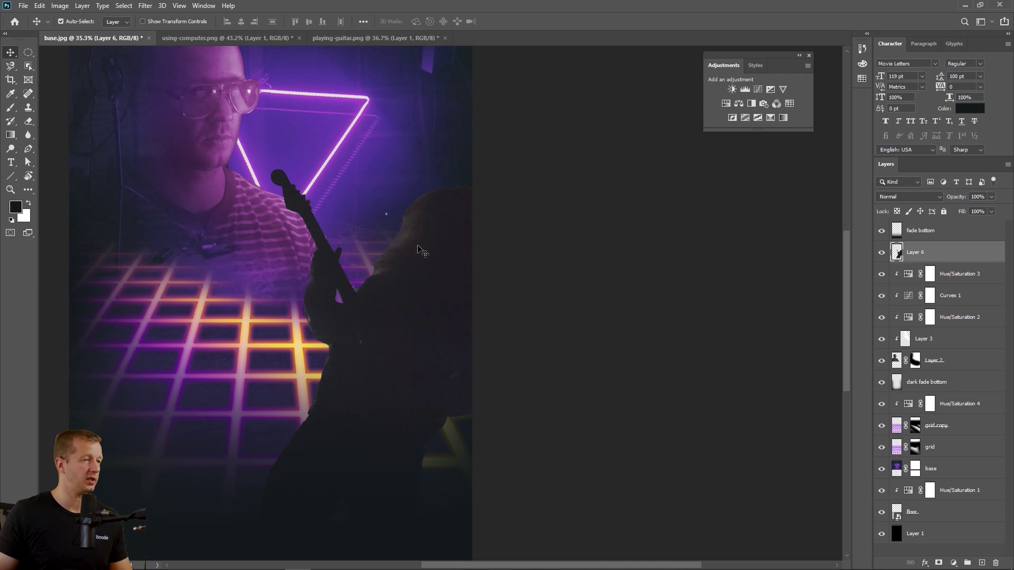
left_click(896, 252, "ctrl")
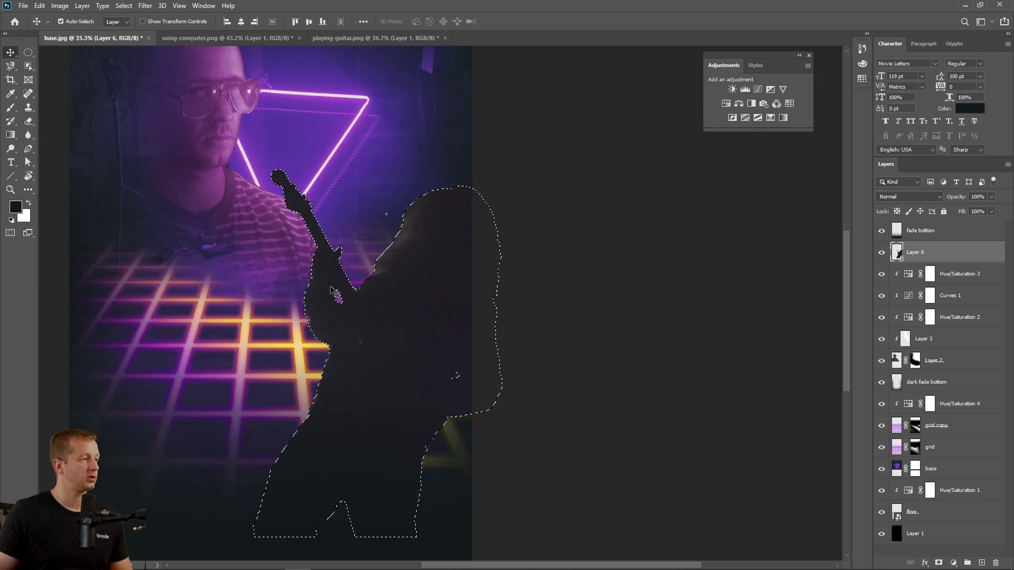
right_click(420, 253)
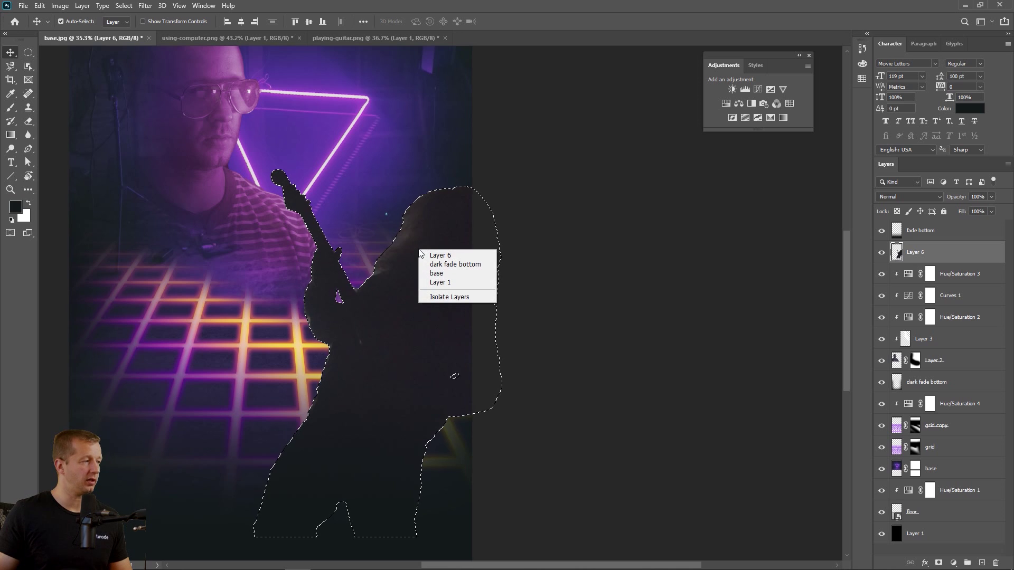
left_click(28, 53)
left_click(28, 52)
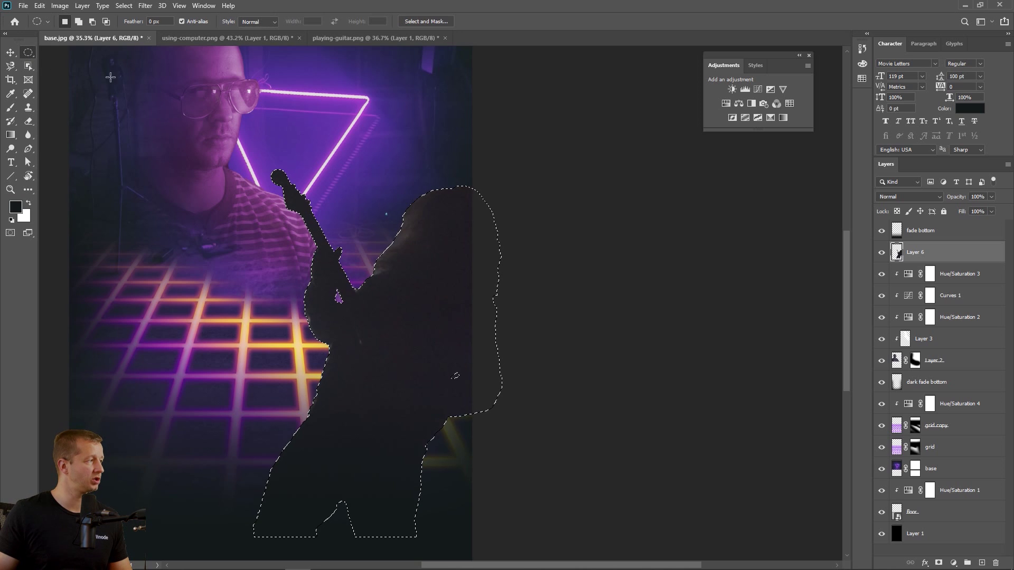
right_click(432, 246)
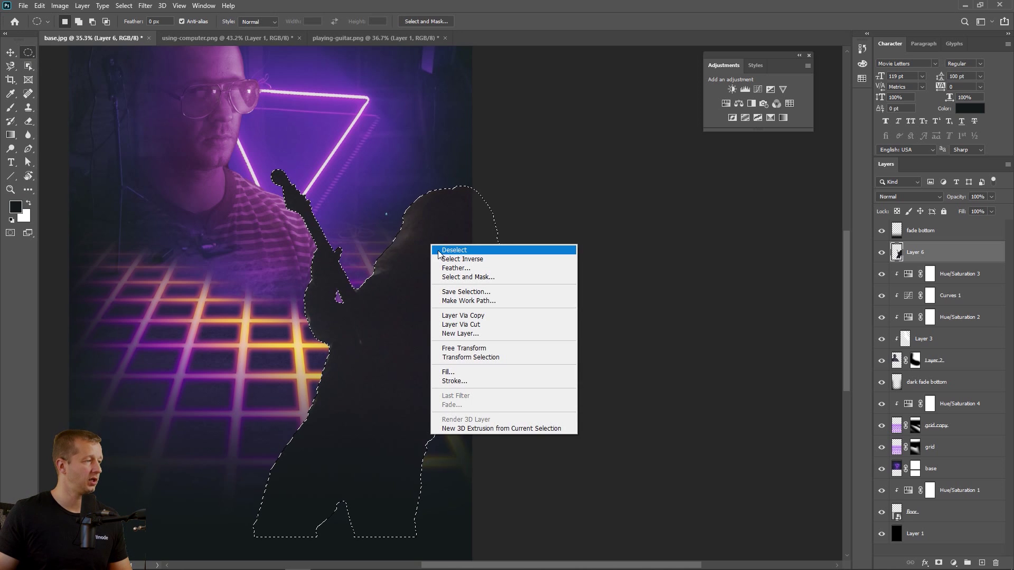
left_click(461, 278)
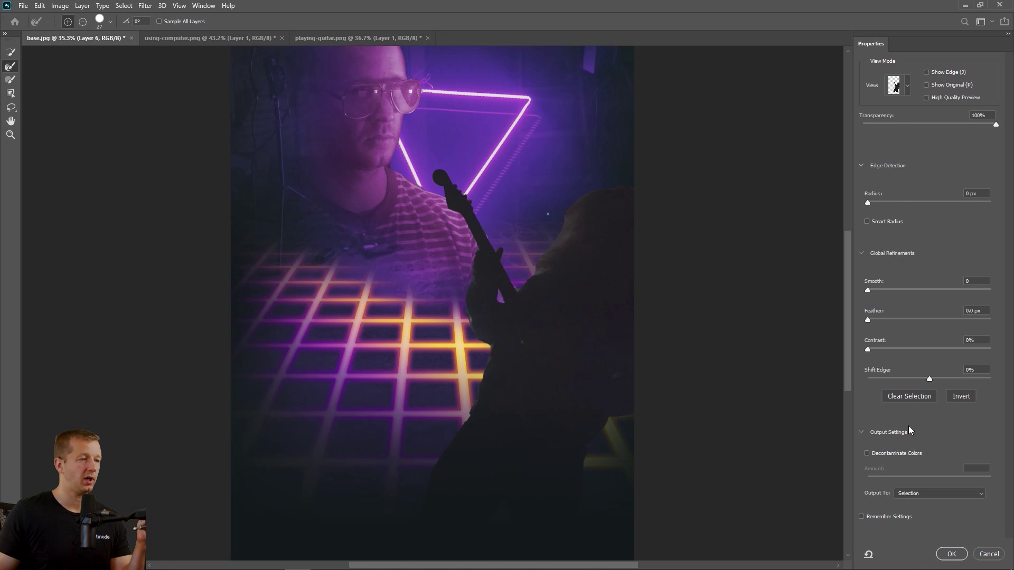
- Refine the edge of the guitarist's hair with the Refine Edge Brush
scroll(573, 250, "up", 3)
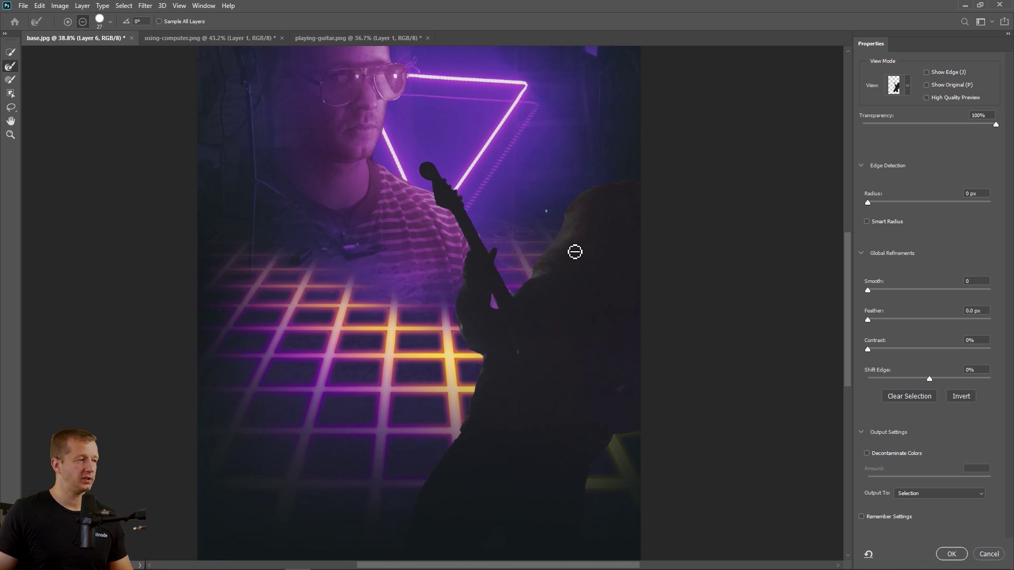
scroll(574, 251, "up", 2)
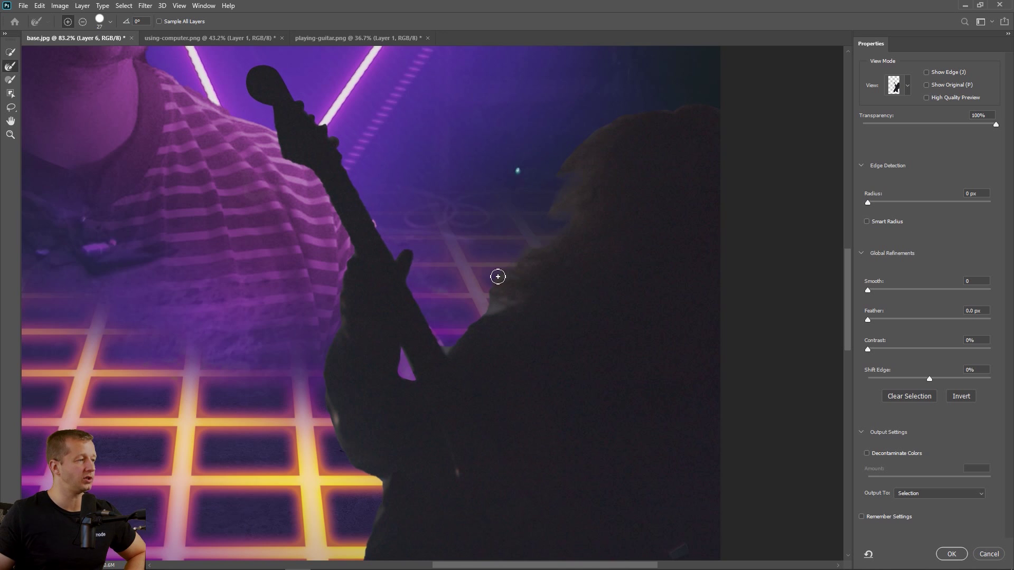
- Refine the guitarist's hair edge just above the shoulder, comparing the result at 0% and 100% transparency
left_click_drag(494, 309, 510, 305)
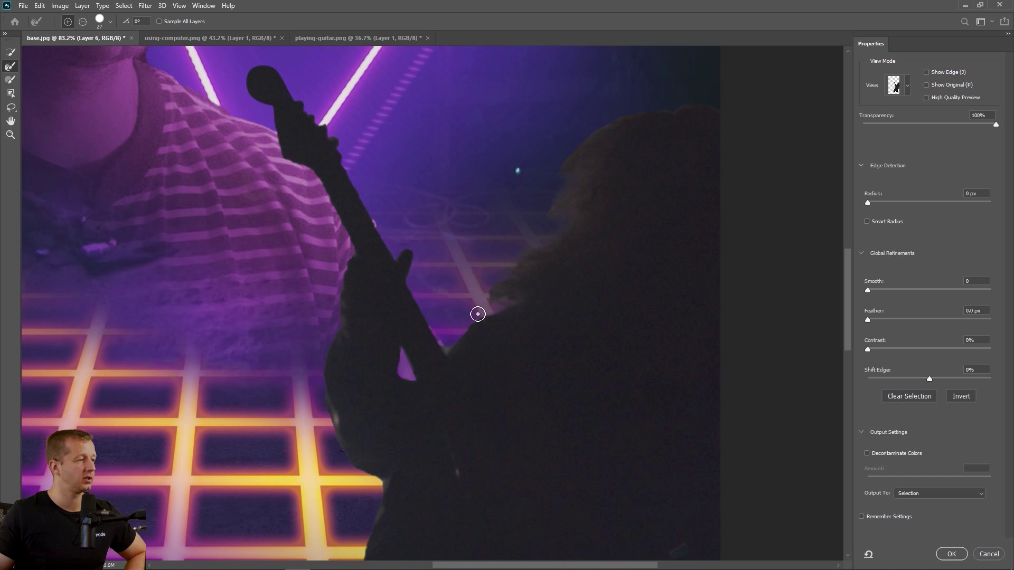
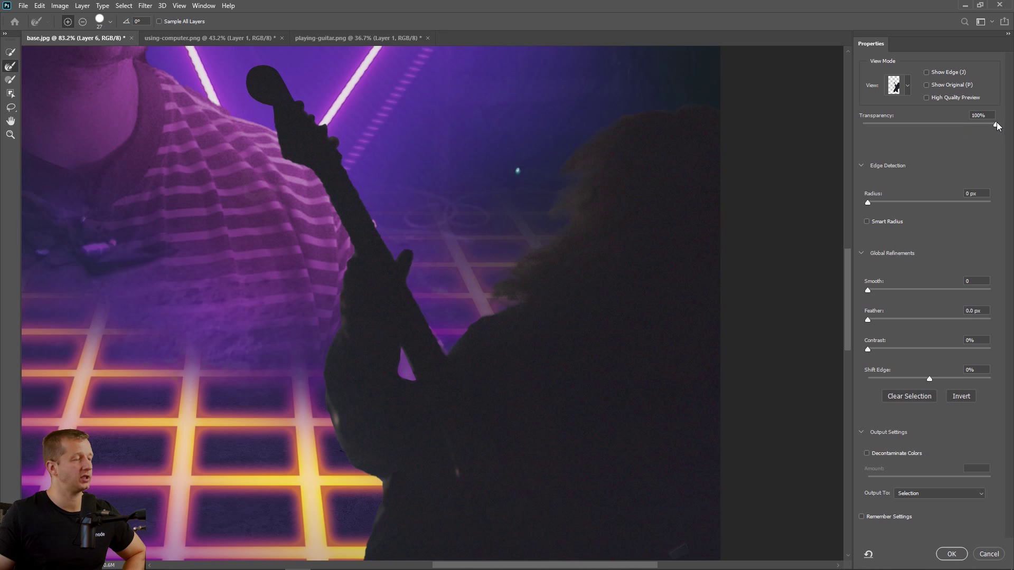
left_click_drag(995, 122, 957, 127)
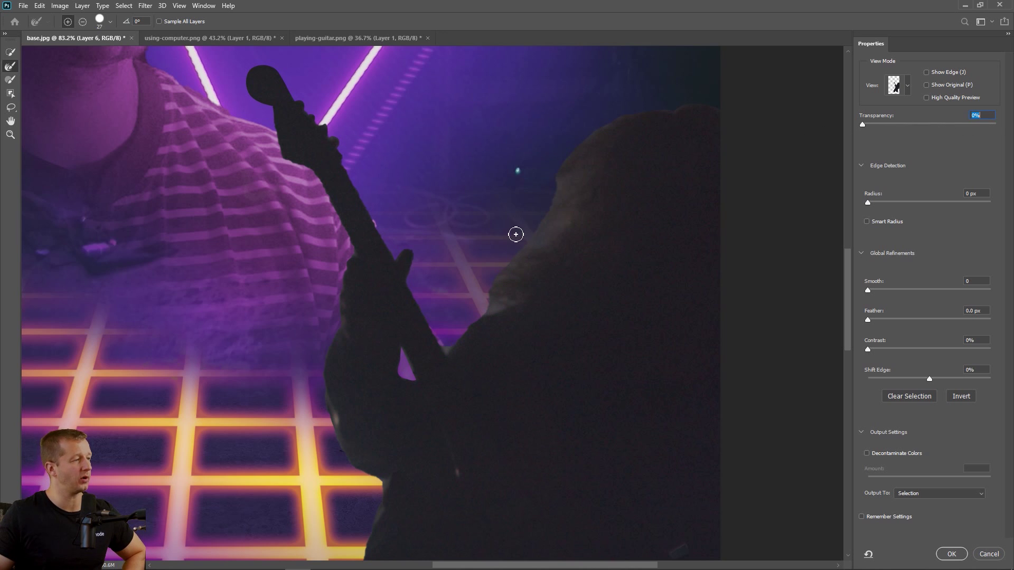
left_click_drag(862, 124, 890, 127)
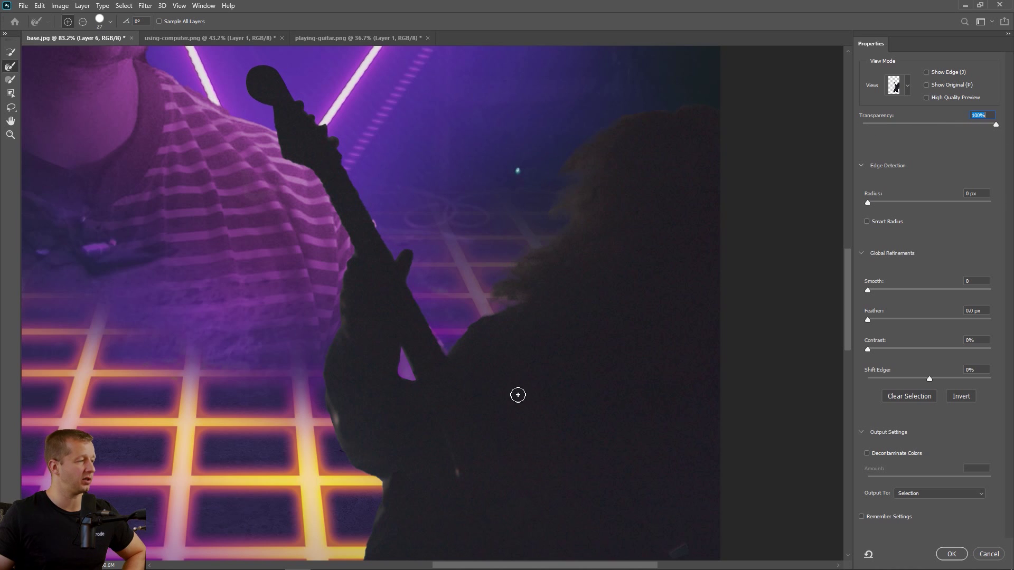
key("alt")
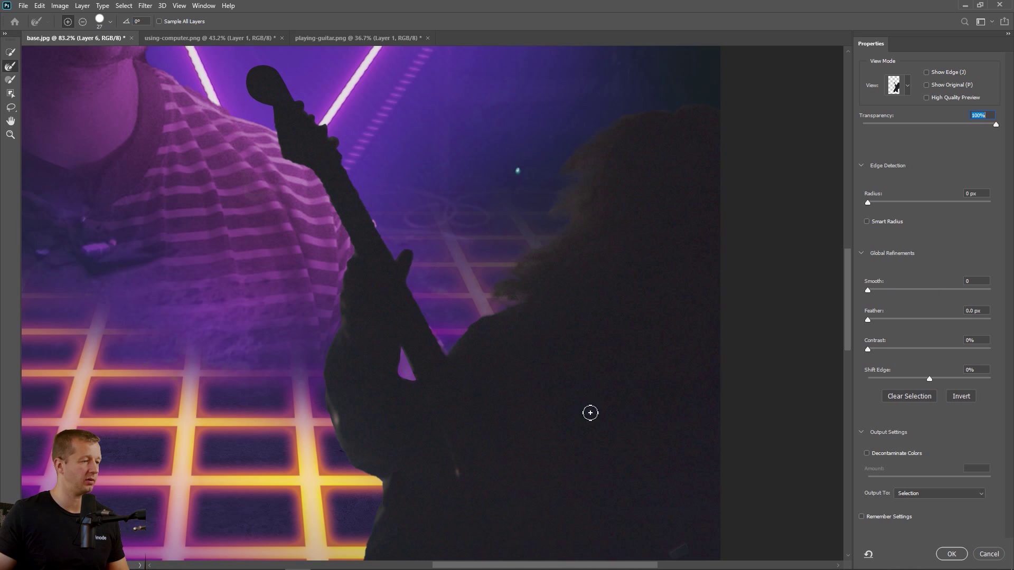
- Try edge detection radii of 250 px and 9 px on the guitarist selection, and reset the radius to 0 px
left_click_drag(870, 203, 1002, 207)
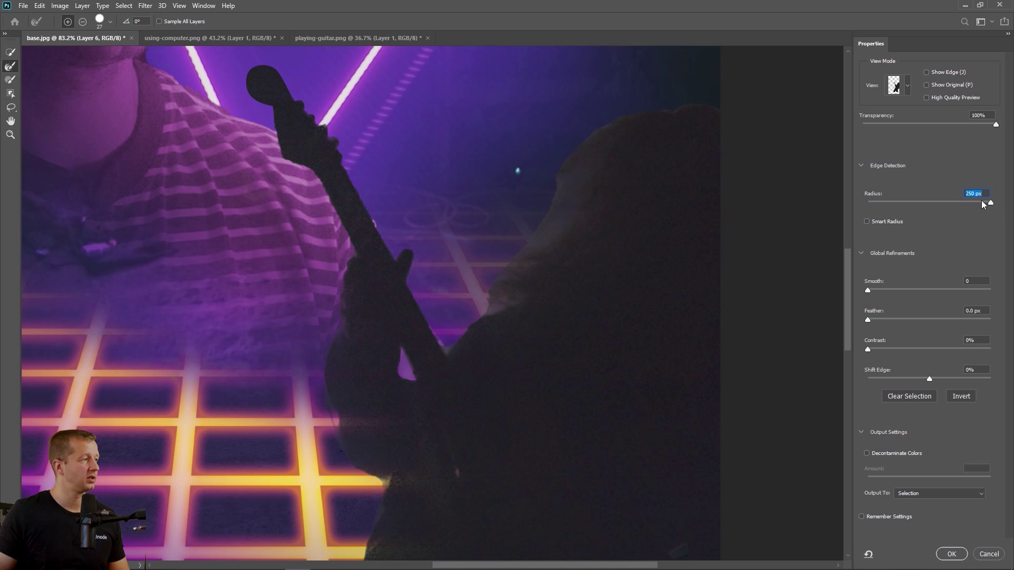
left_click_drag(982, 202, 911, 204)
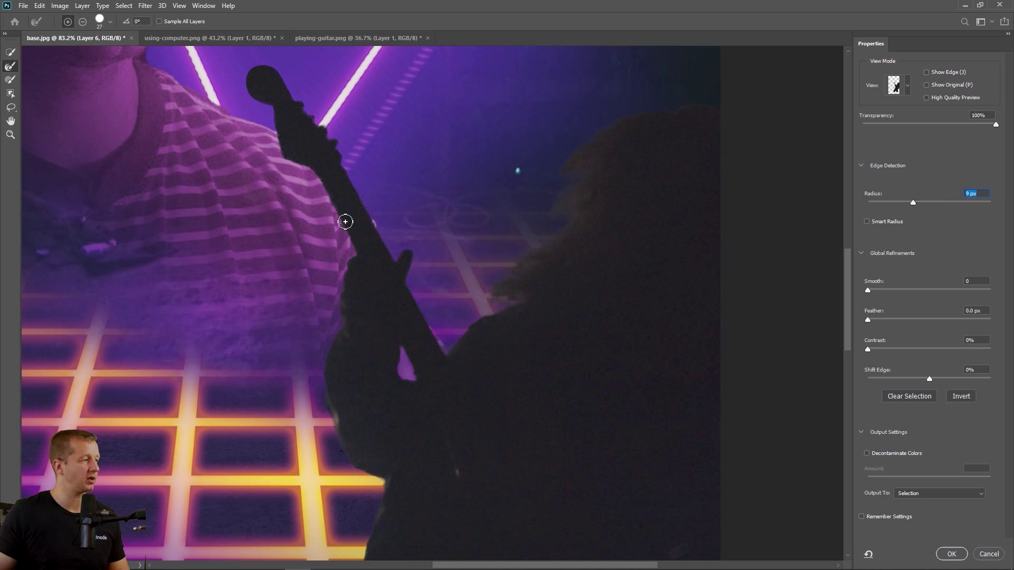
left_click(879, 204)
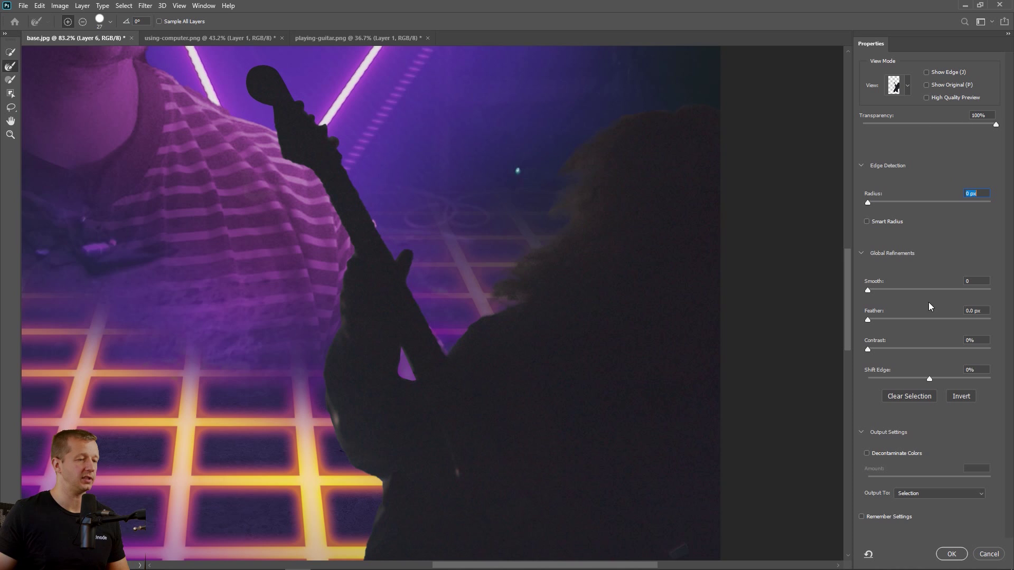
- Output the refined guitarist selection as a layer mask and fit the whole poster in view
left_click(926, 494)
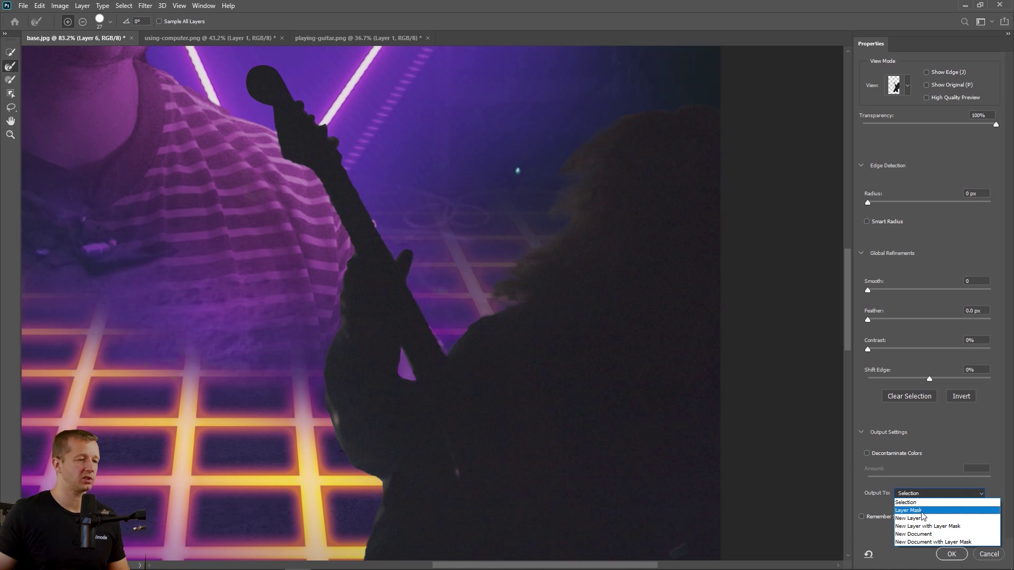
left_click(922, 511)
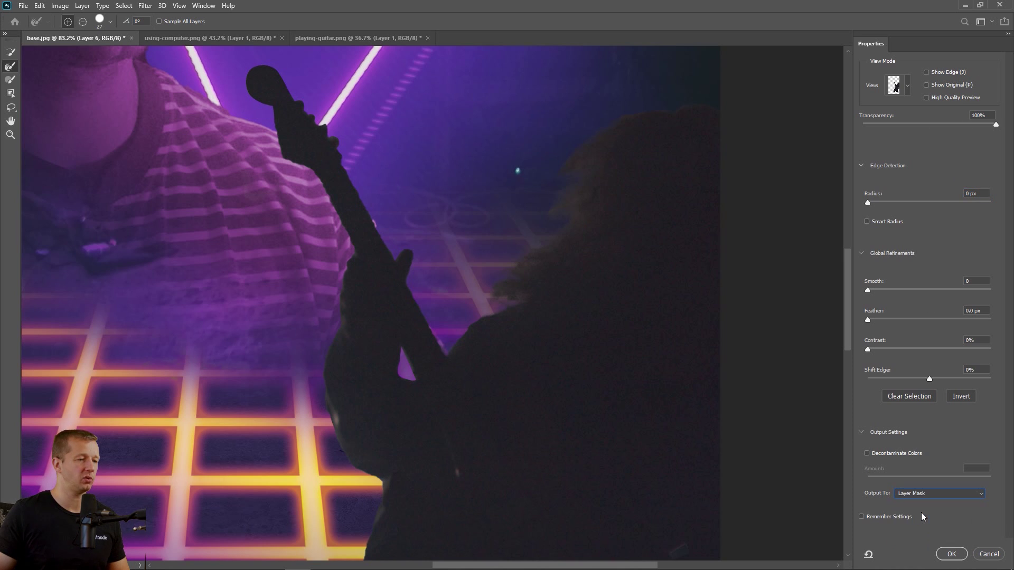
left_click(950, 557)
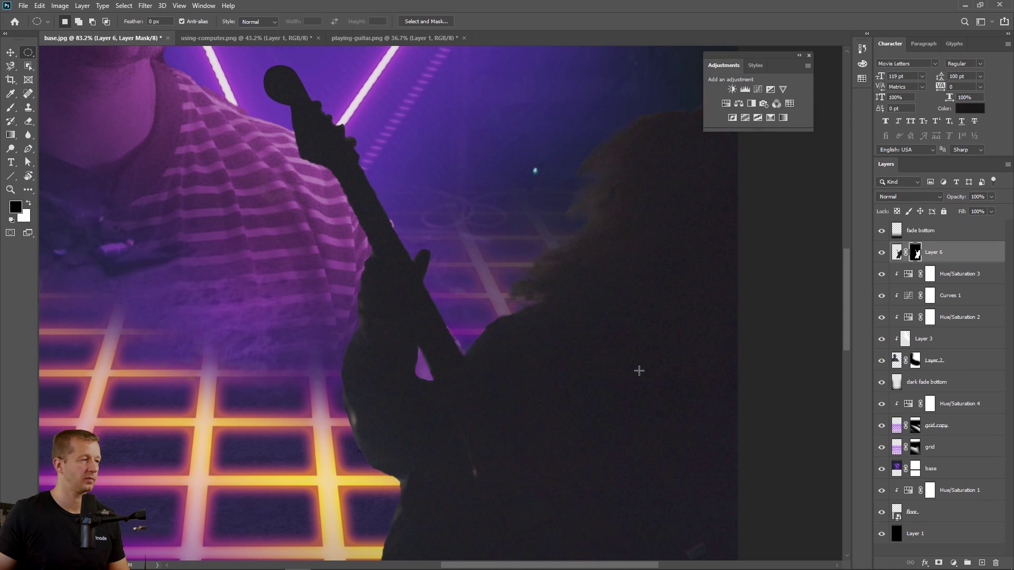
key("ctrl+0")
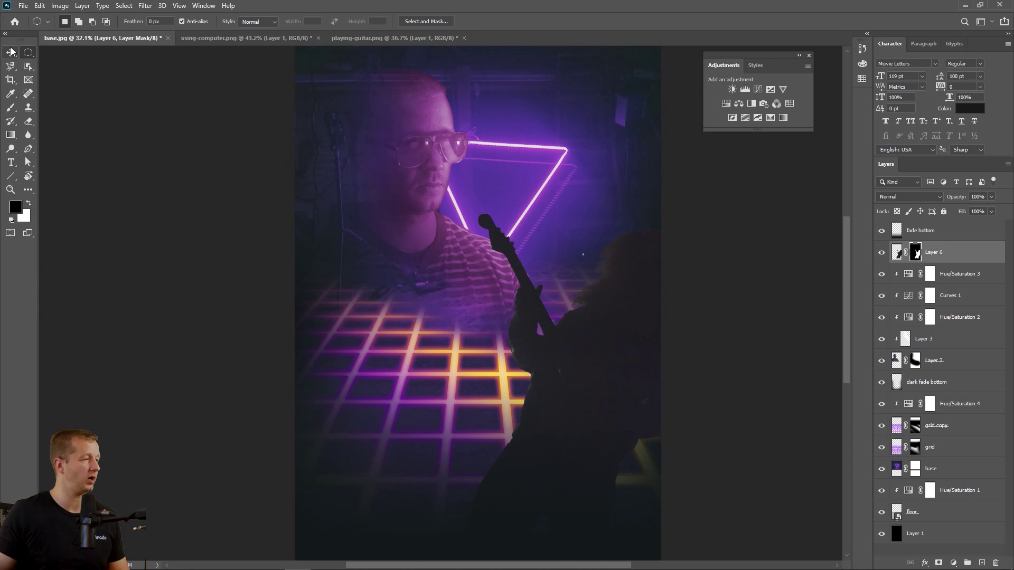
- Move the base photo layer to the left to bring its glowing television into the canvas
left_click(10, 54)
scroll(431, 246, "down", 2)
scroll(390, 246, "up", 1)
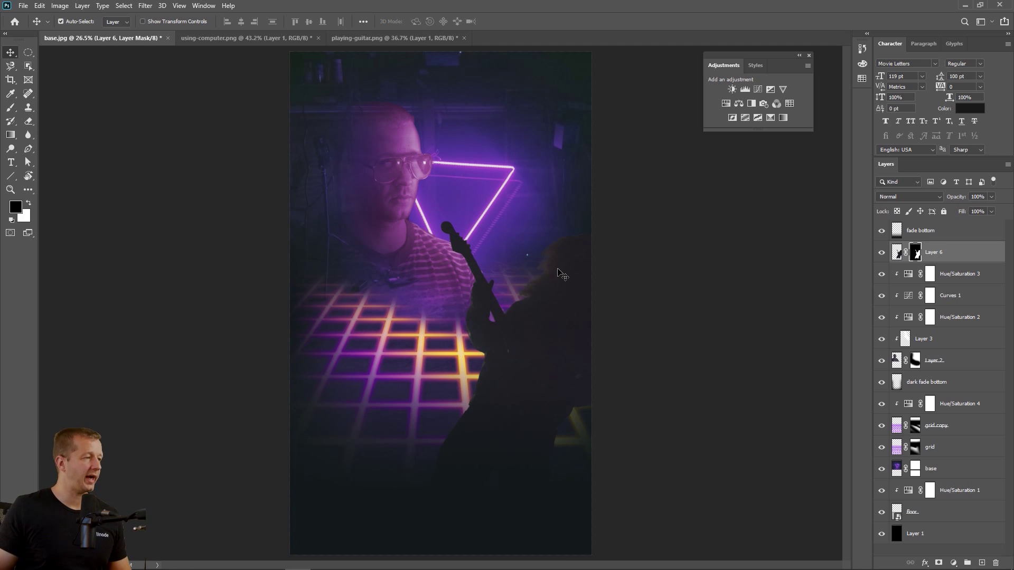
left_click(898, 253)
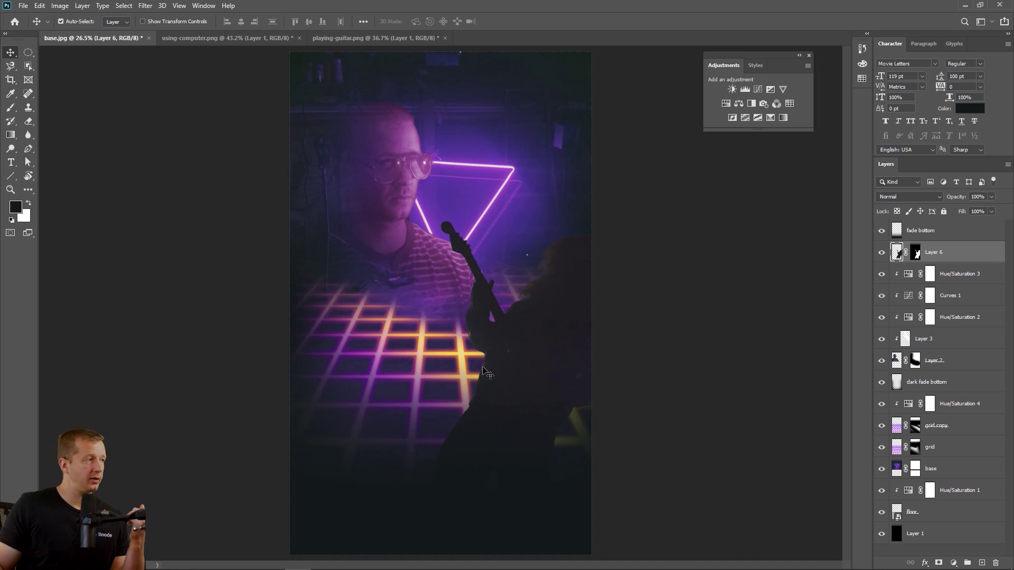
left_click(531, 94)
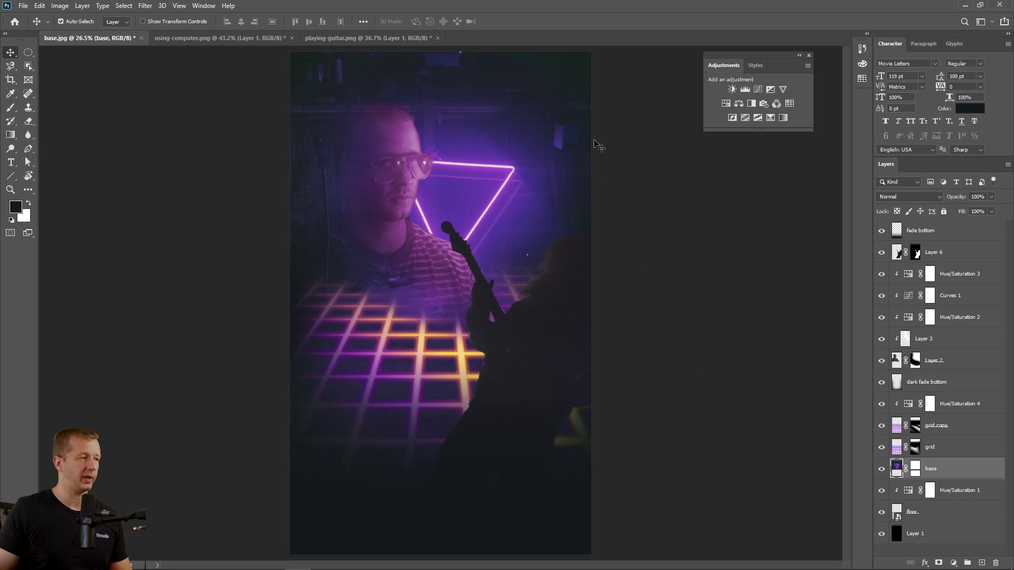
left_click_drag(546, 82, 429, 92)
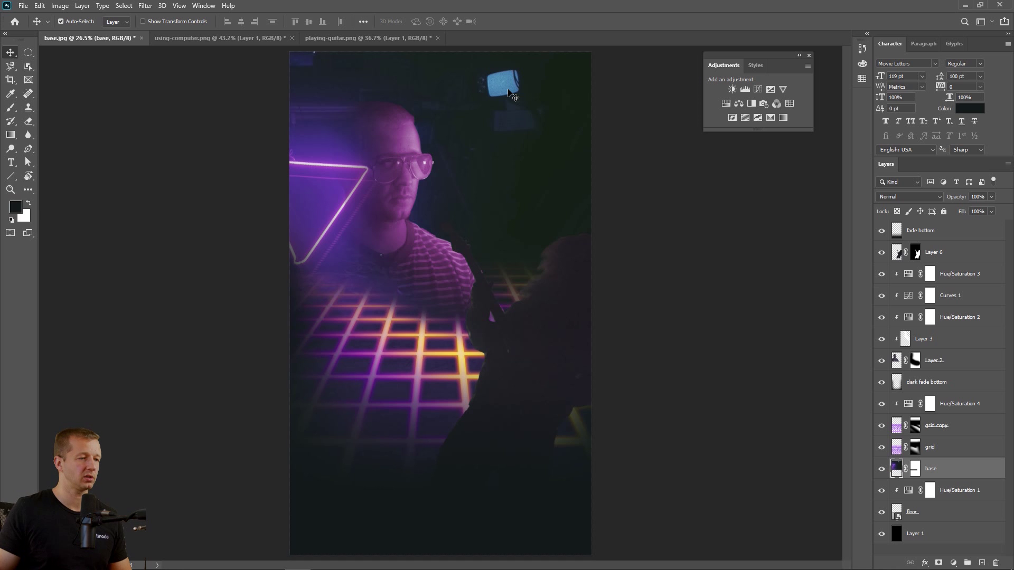
- Set the Pen tool to Path mode for outlining the television in the base photo
scroll(513, 98, "up", 15)
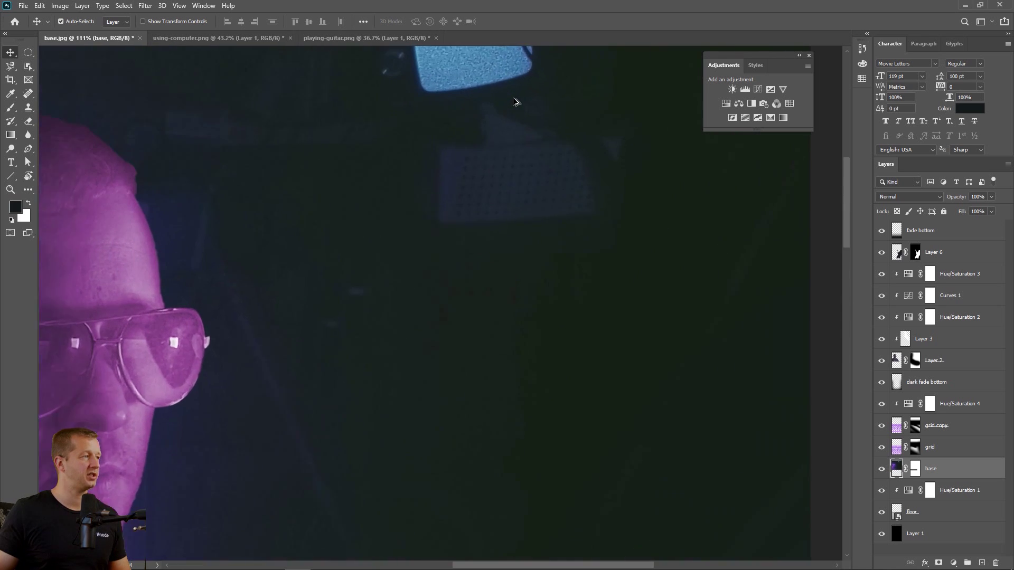
left_click_drag(474, 112, 482, 271)
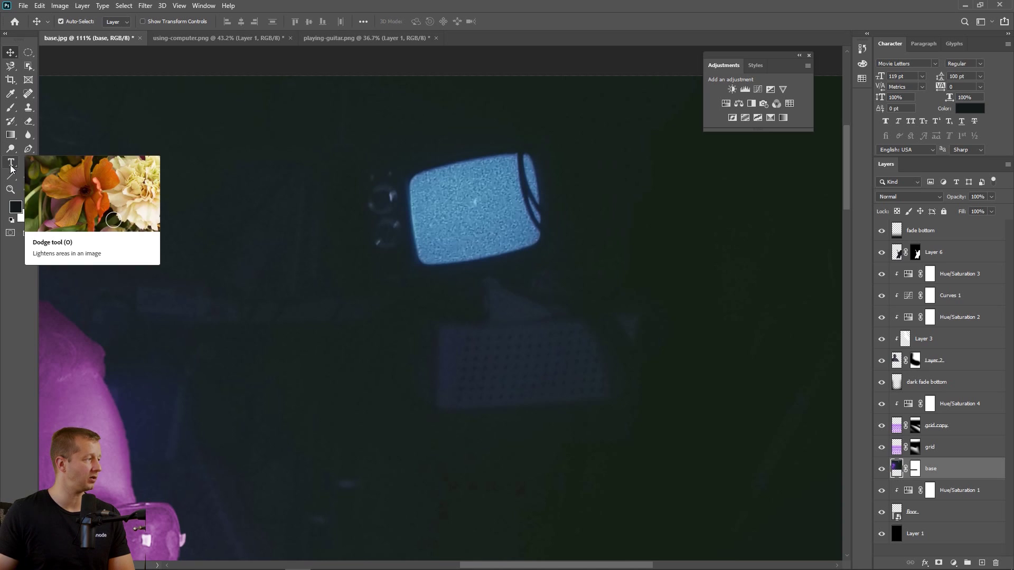
left_click(29, 152)
left_click(62, 149)
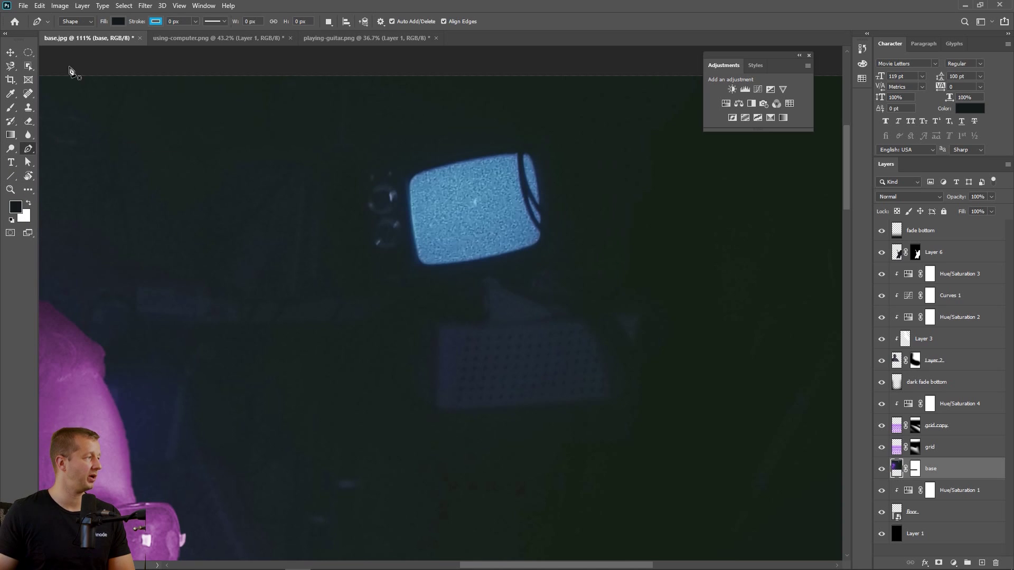
left_click(76, 21)
left_click(70, 36)
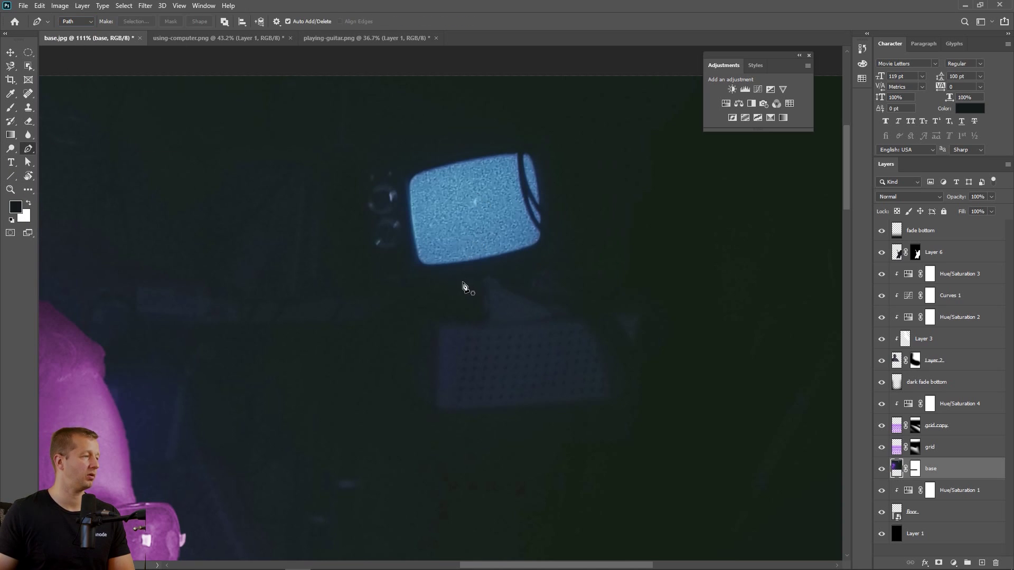
- Trace a closed path around the television's rounded casing, including its knobs, with the Pen tool
left_click(369, 272)
left_click_drag(394, 281, 408, 281)
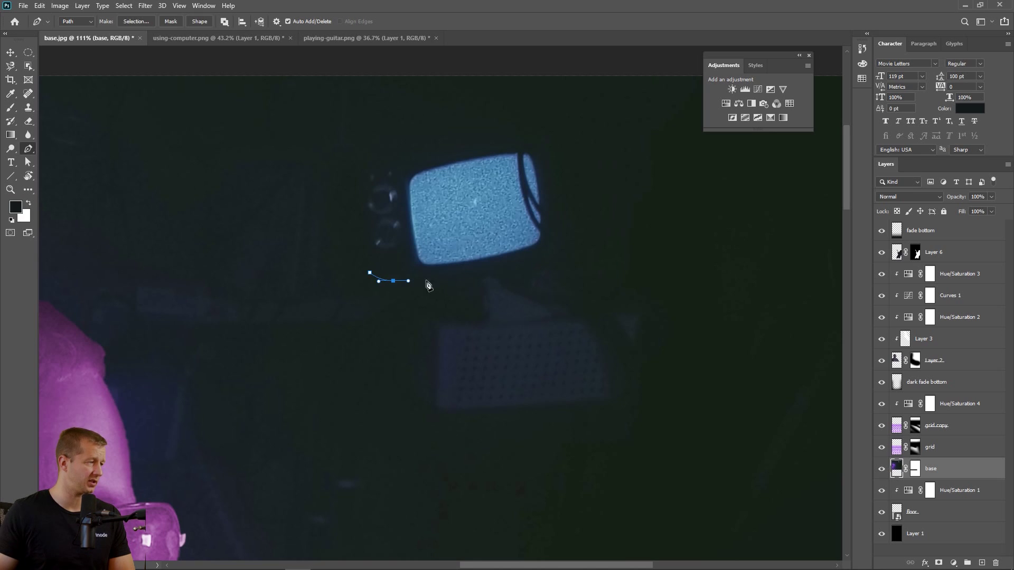
left_click_drag(527, 259, 566, 197)
key("ctrl+z")
left_click(559, 153)
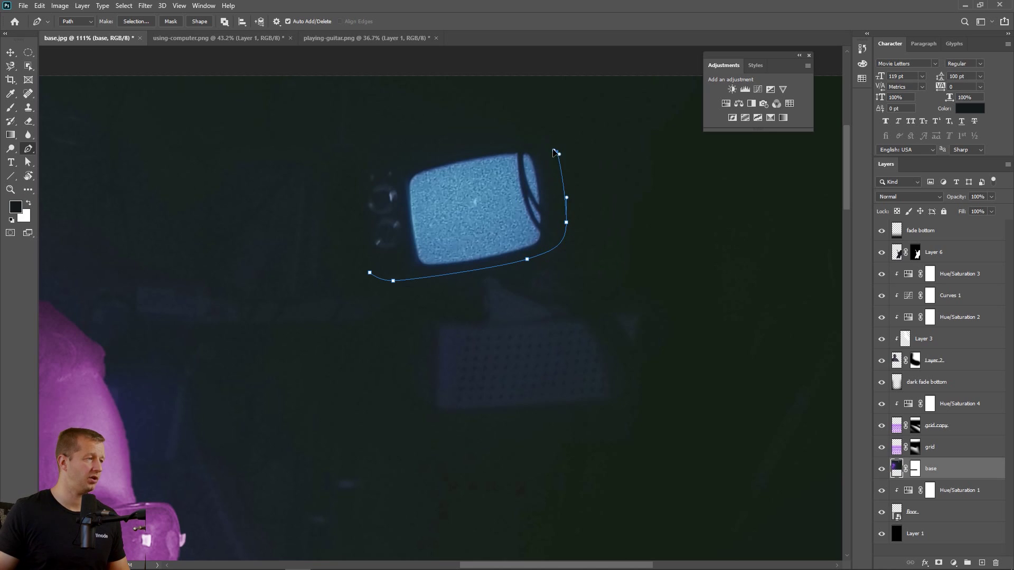
left_click_drag(529, 136, 511, 137)
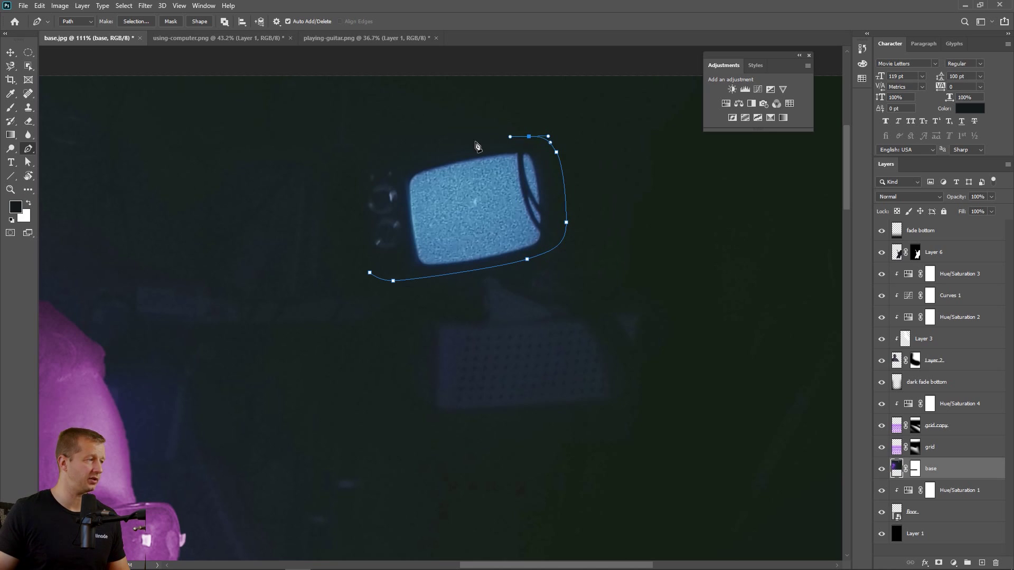
left_click(393, 162)
key("ctrl+z")
left_click_drag(410, 156, 358, 201)
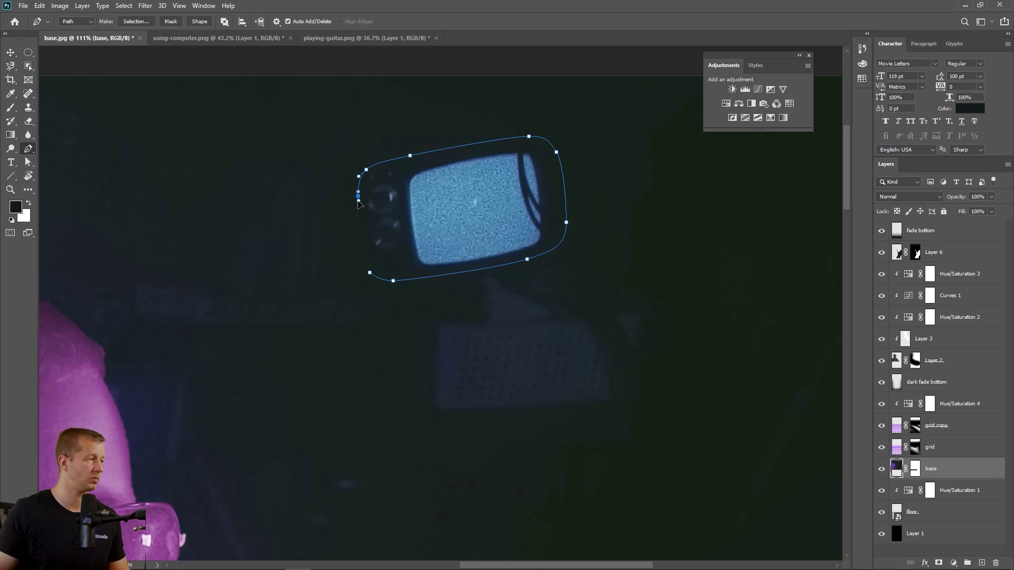
left_click(369, 275)
- Convert the television path into a new anti-aliased selection with 0 px feather and copy it to a new layer
right_click(465, 230)
left_click(487, 265)
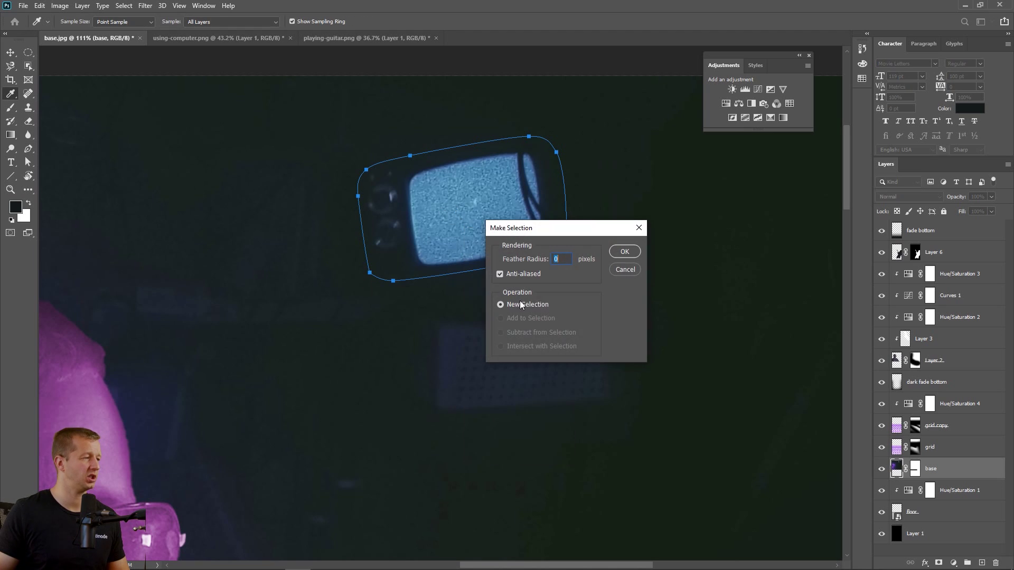
left_click(624, 251)
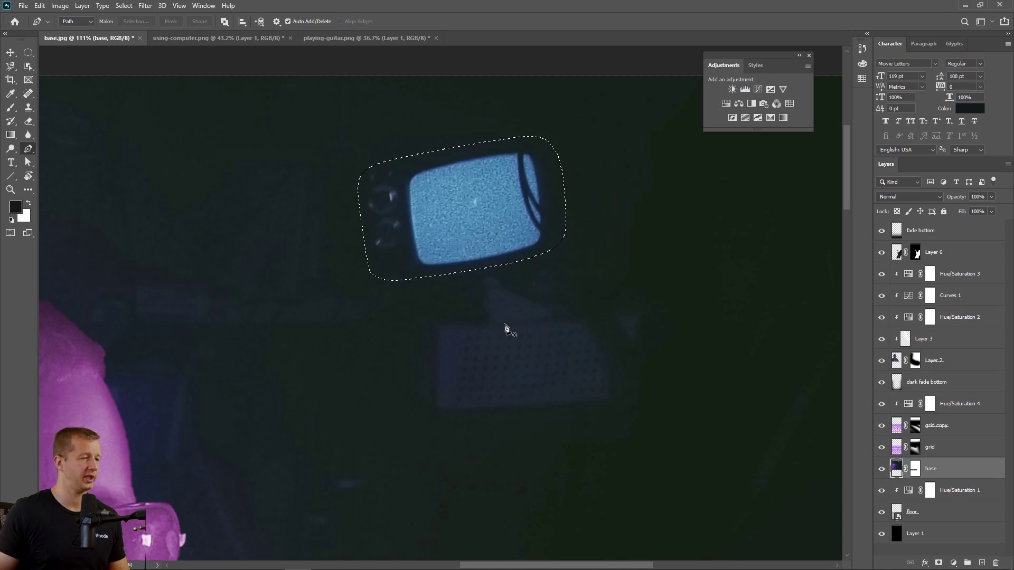
scroll(470, 332, "down", 13)
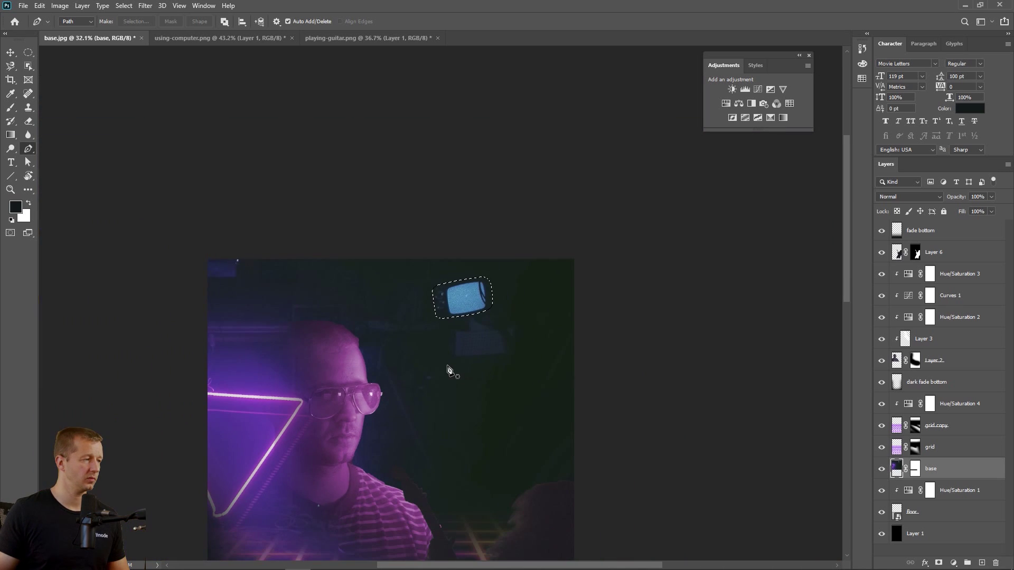
left_click_drag(450, 362, 494, 227)
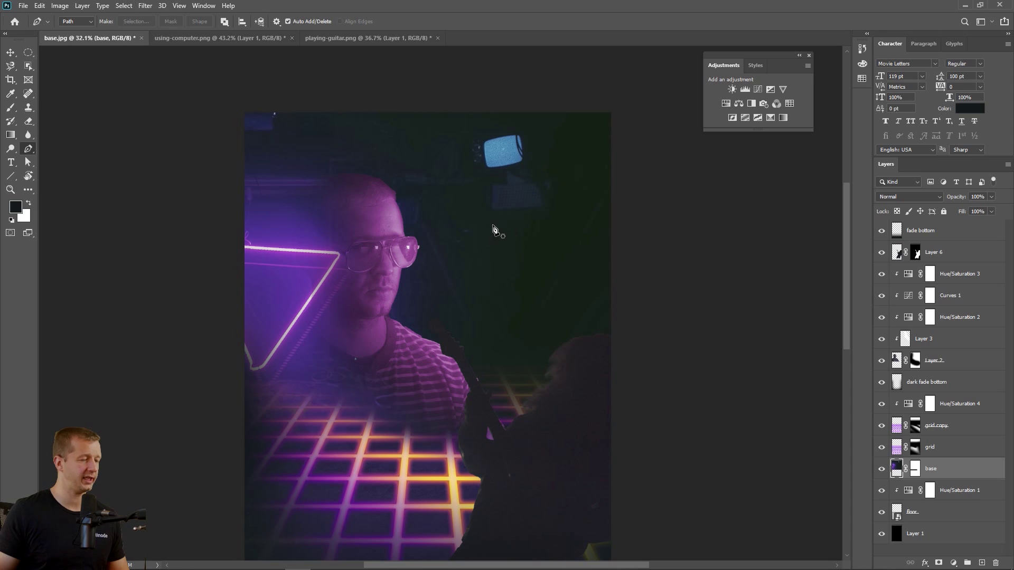
key("ctrl+j")
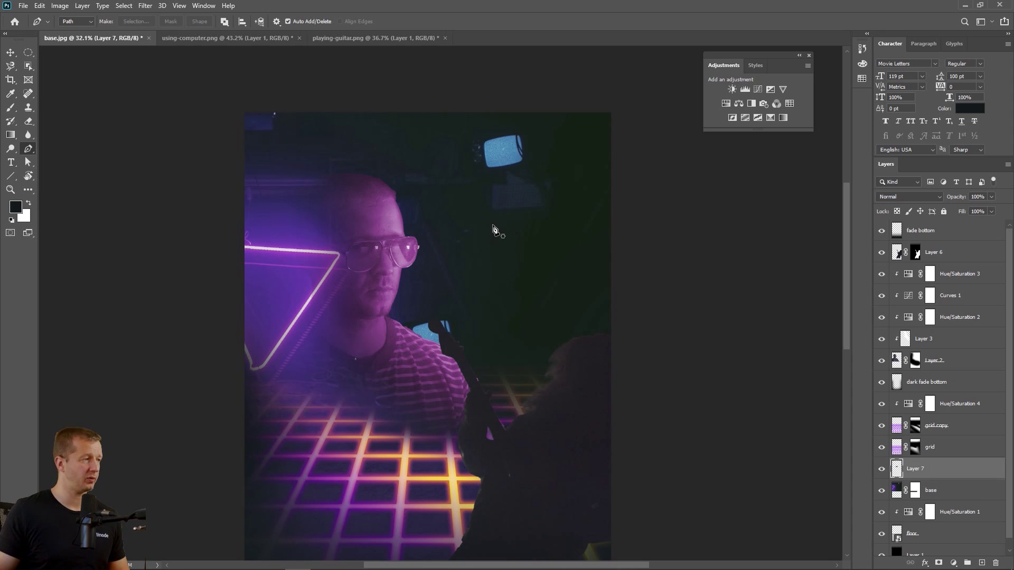
- Turn off layer auto-select and move the television copy up beside the man's glasses, below the original television
left_click(11, 52)
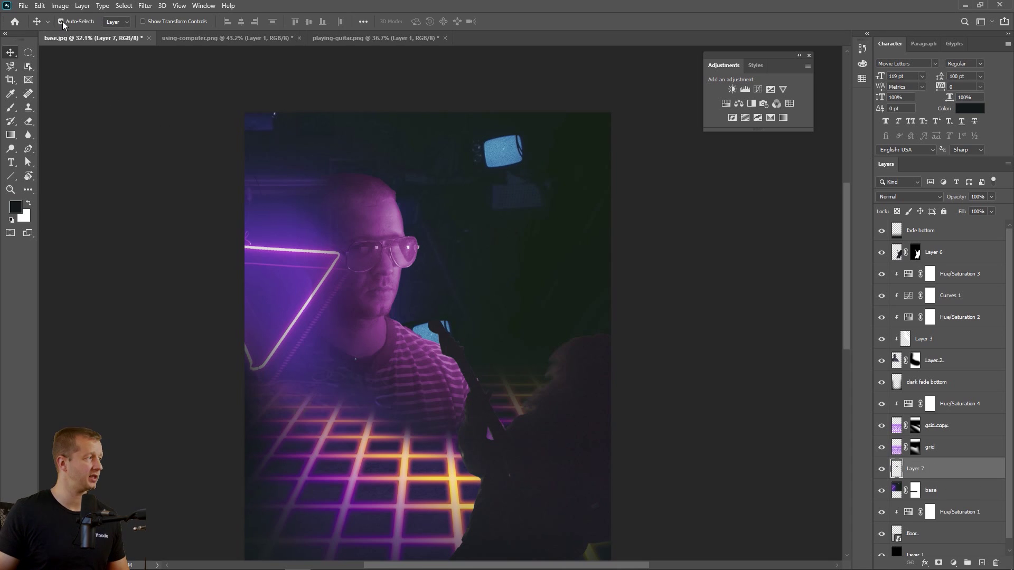
left_click(62, 21)
left_click_drag(466, 300, 476, 241)
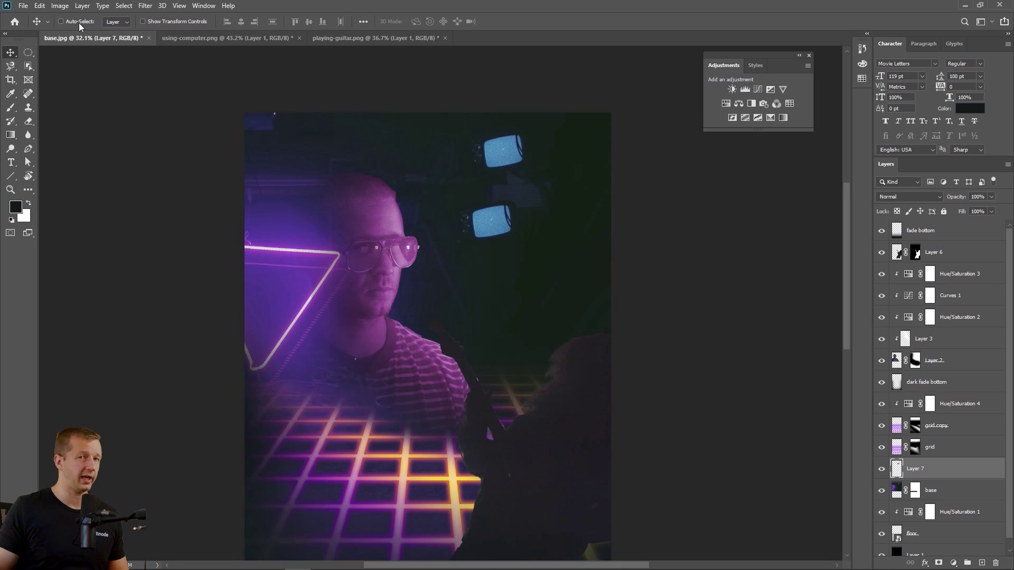
- Select the base photo layer and move it back to the right, placing the neon triangle beside the man's face
left_click(441, 143, "ctrl")
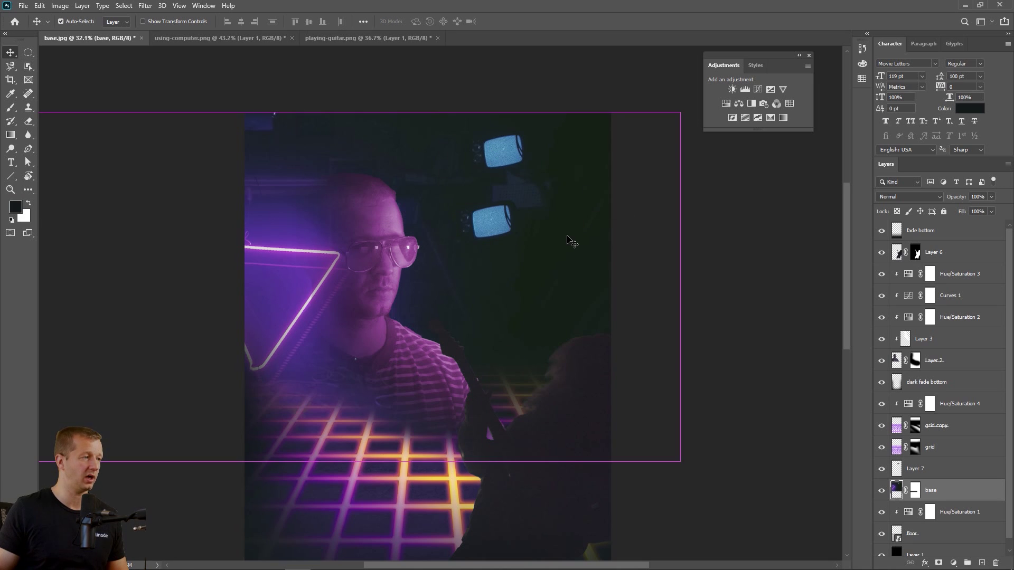
left_click(591, 384, "ctrl")
left_click(471, 296, "ctrl")
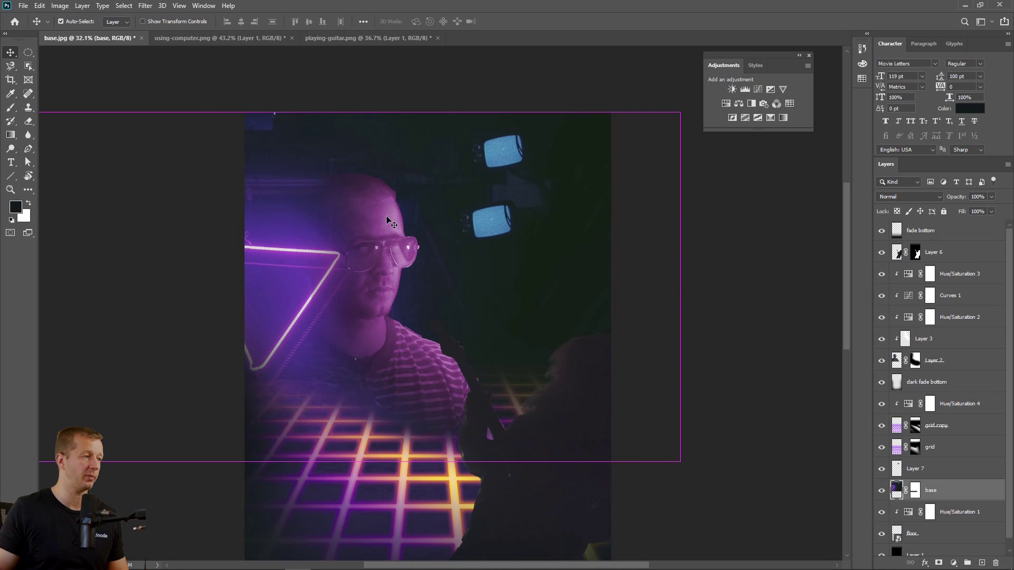
left_click(386, 217, "ctrl")
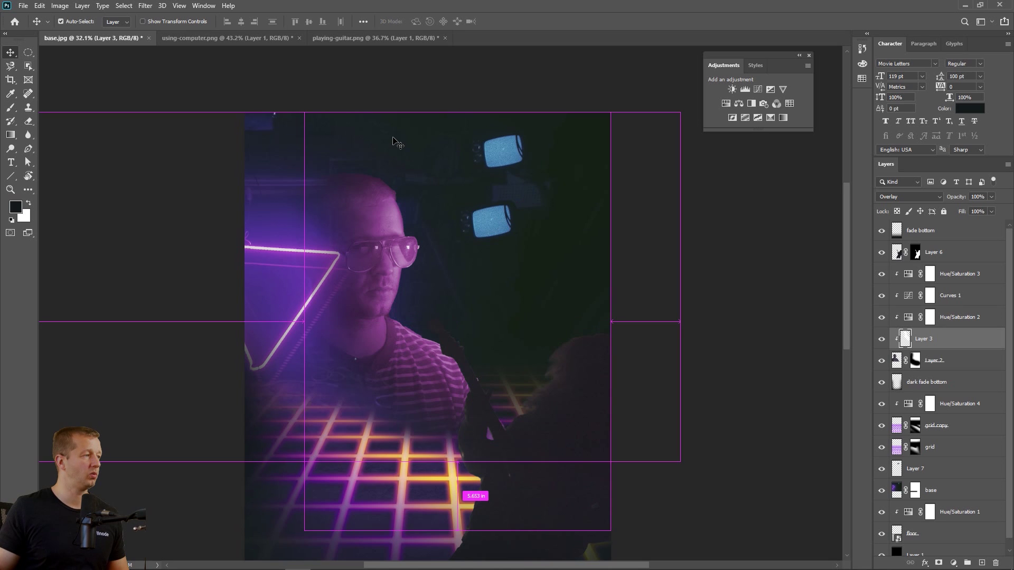
left_click(393, 159, "ctrl")
left_click_drag(391, 143, 559, 154)
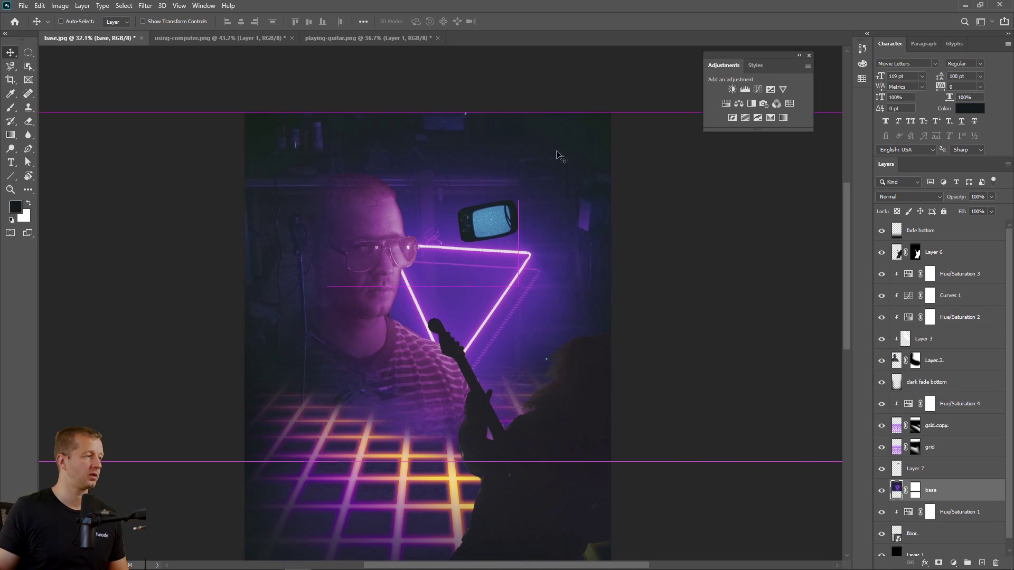
- Move the television copy to the poster's upper-right corner so it runs past the edge, and rename its layer tv
left_click(487, 211, "ctrl")
left_click_drag(496, 217, 602, 143)
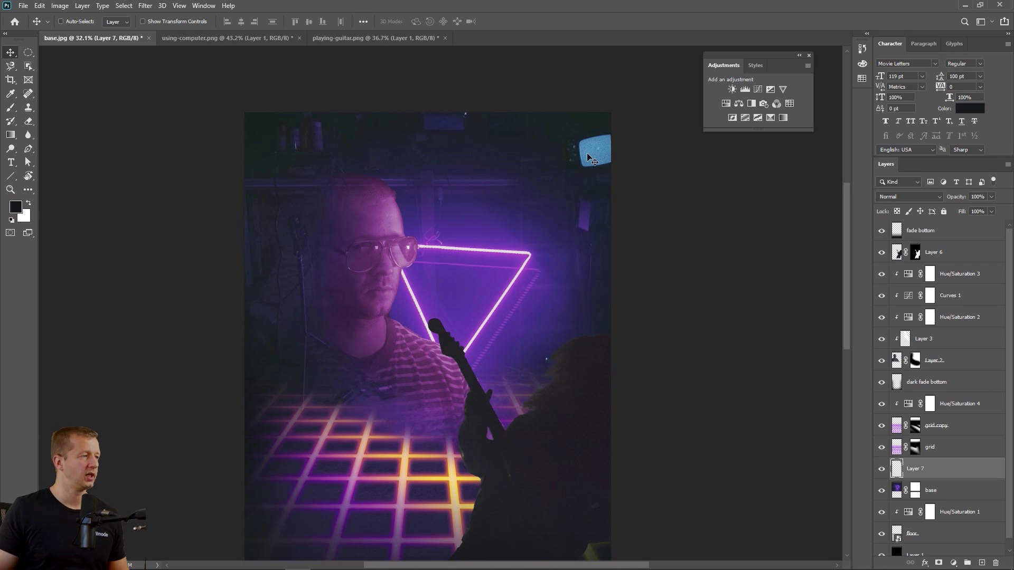
scroll(578, 163, "up", 14)
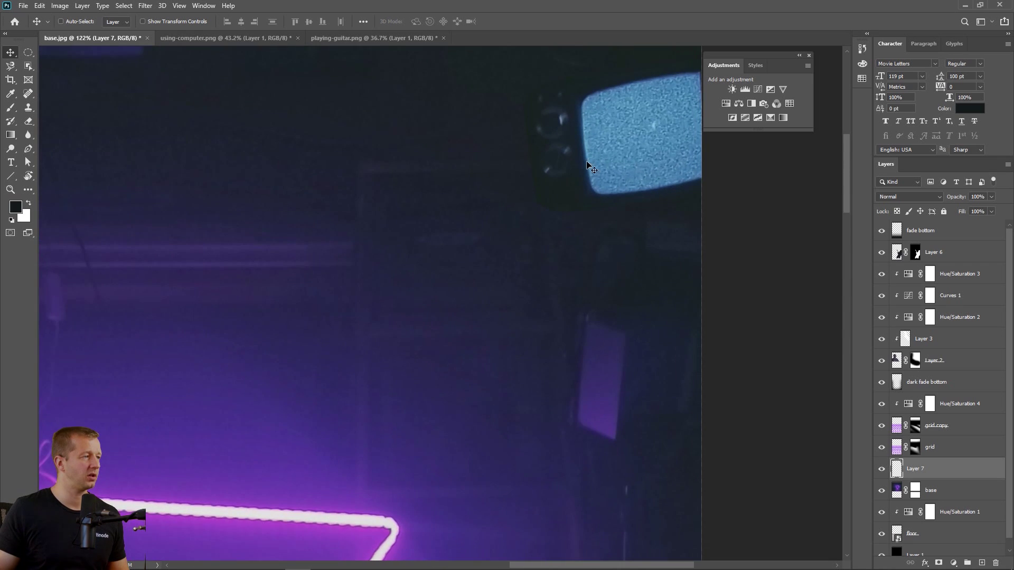
left_click_drag(607, 162, 561, 230)
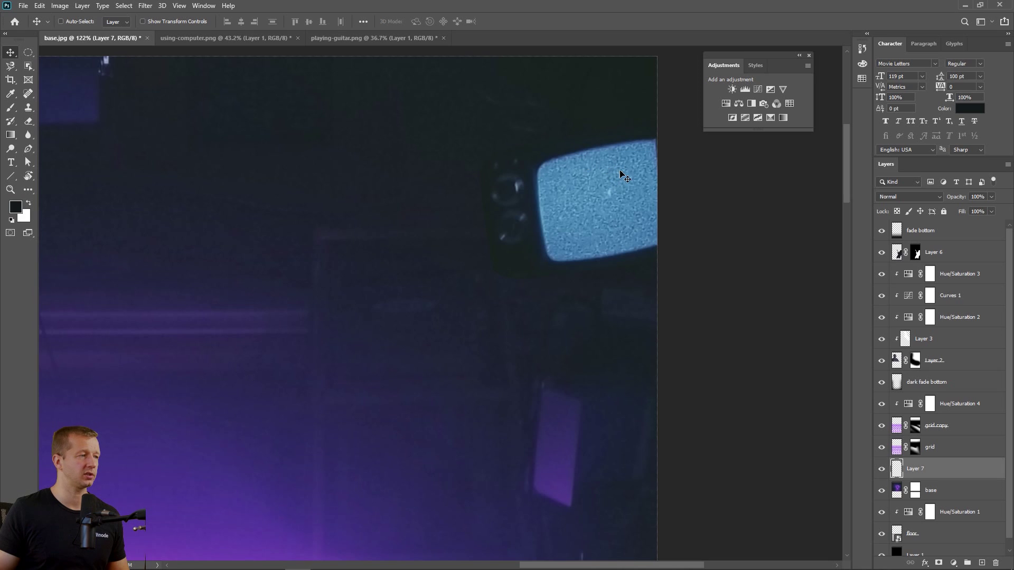
double_click(920, 470)
type("tv")
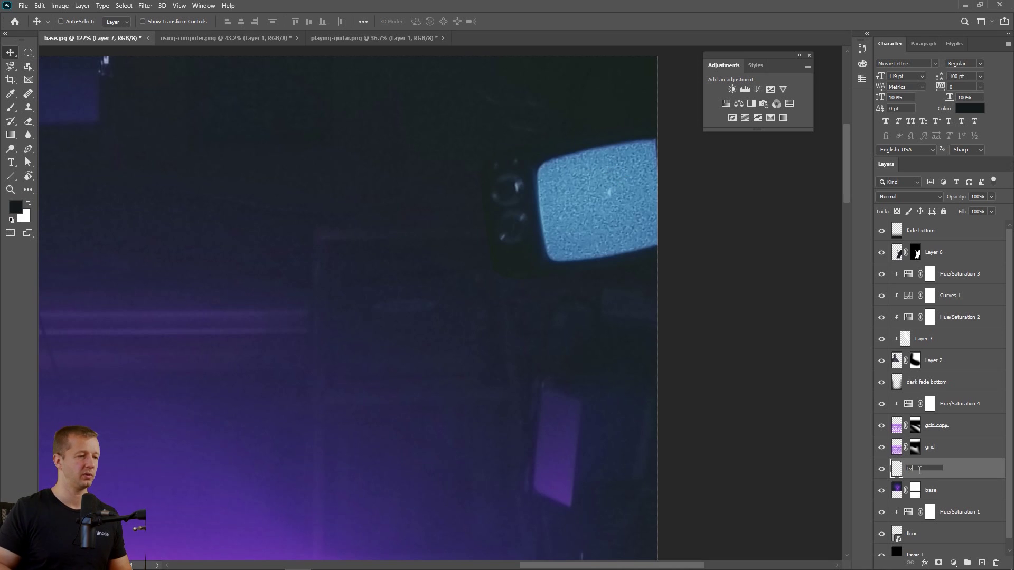
key("Return")
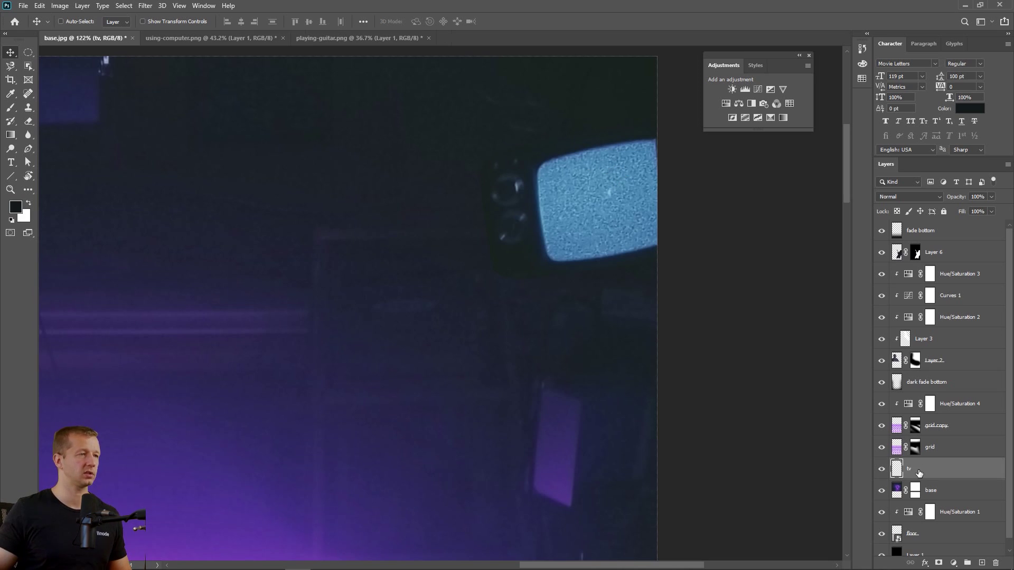
- Add a Hue/Saturation adjustment clipped to the tv layer with Lightness set to +1
left_click(203, 6)
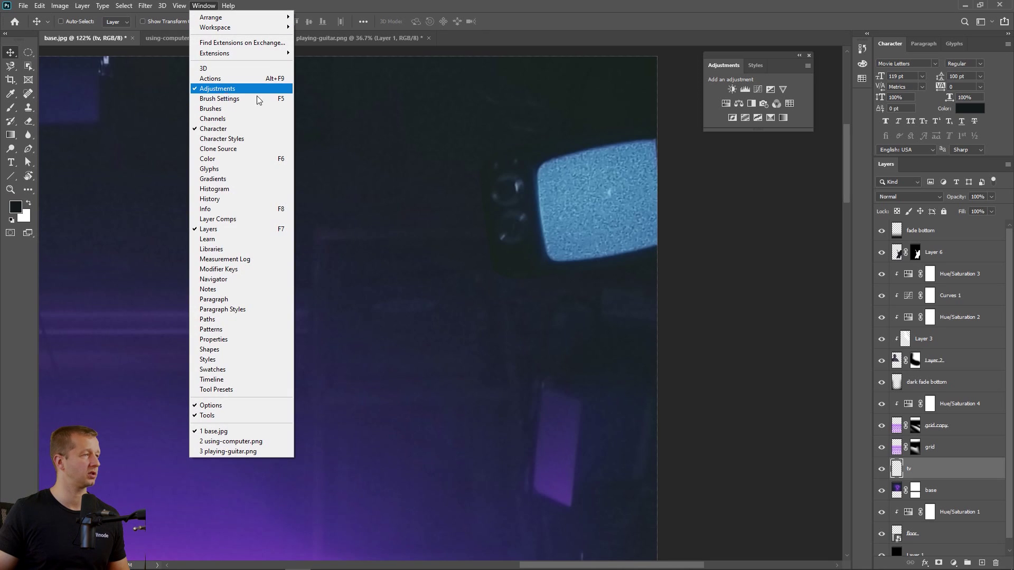
left_click(791, 84)
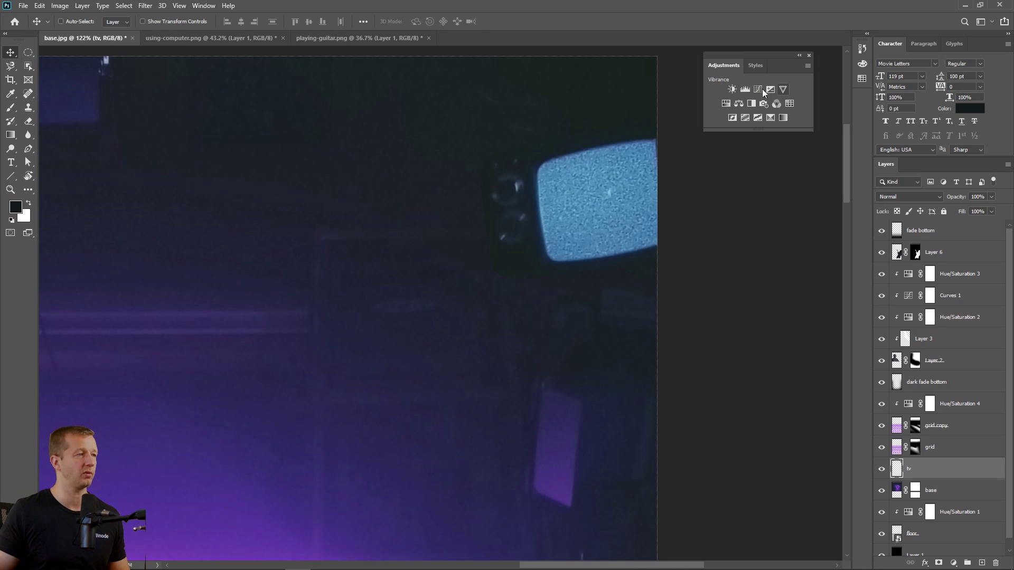
left_click(725, 104)
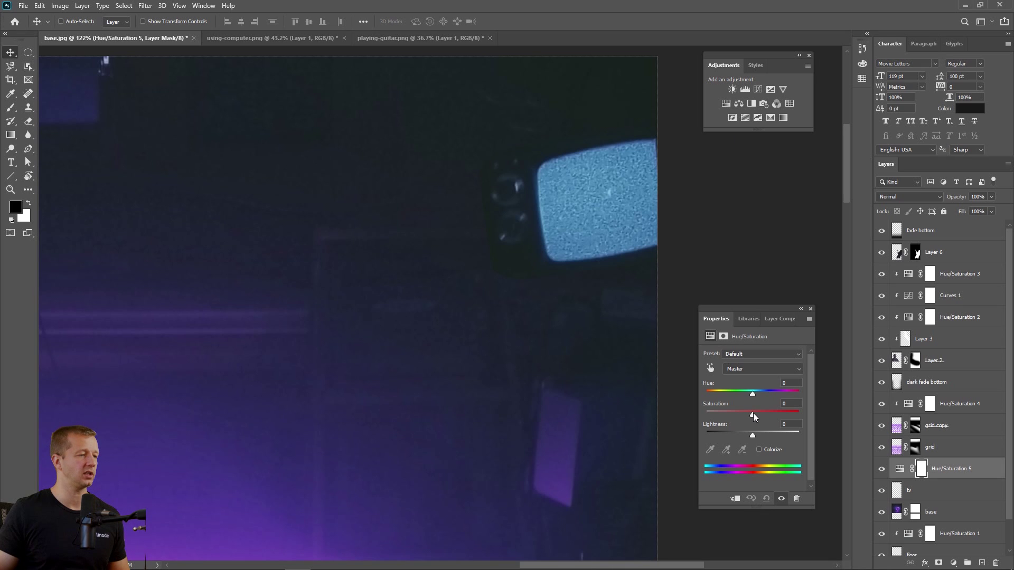
left_click_drag(753, 436, 757, 437)
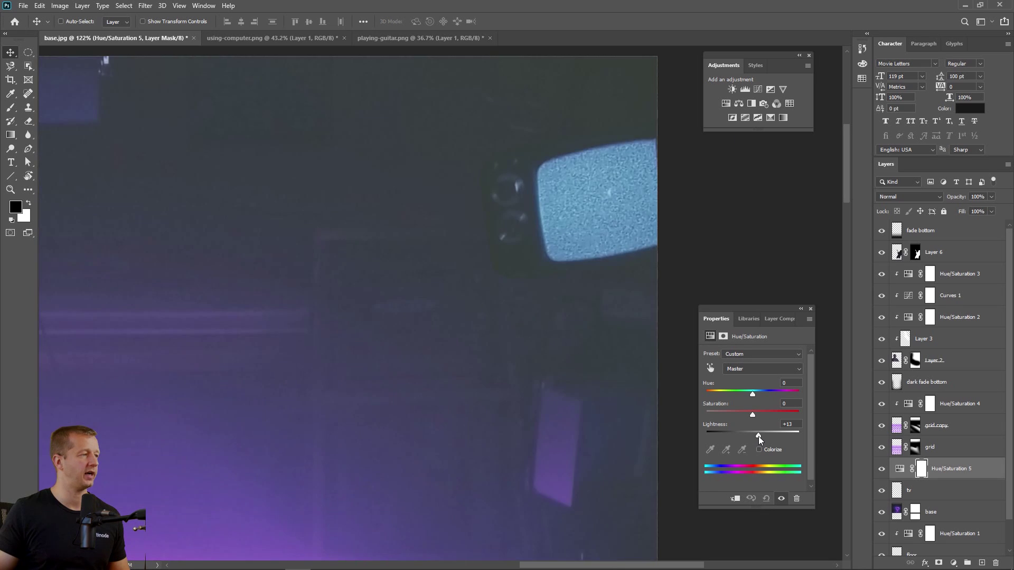
left_click(744, 498)
left_click_drag(756, 434, 753, 435)
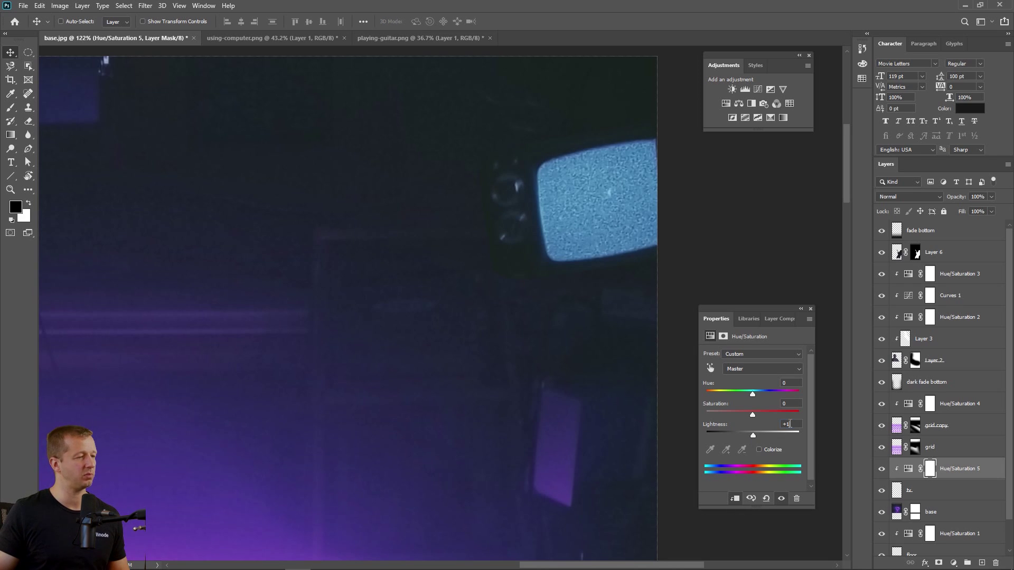
left_click(811, 308)
- Try a slight hue shift in the television's Hue/Saturation adjustment, and return Hue to 0
scroll(378, 351, "down", 5)
scroll(346, 386, "down", 2)
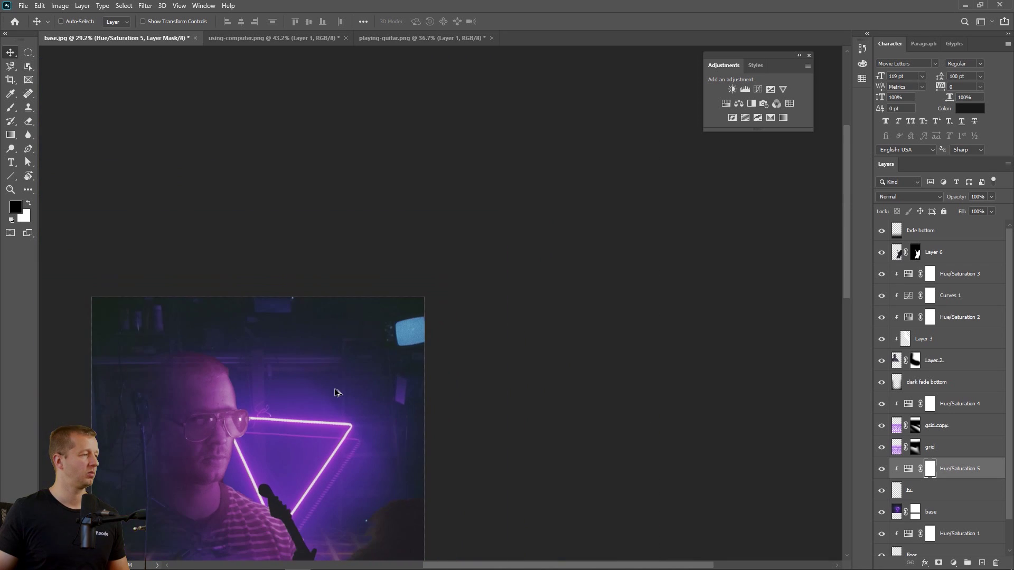
left_click_drag(341, 388, 526, 280)
scroll(539, 261, "up", 2)
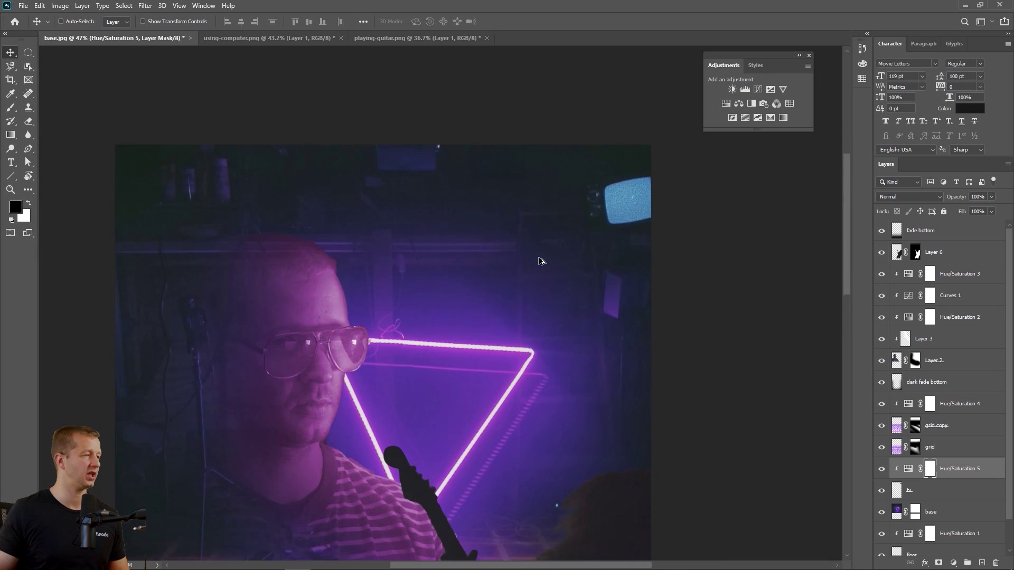
left_click_drag(564, 230, 496, 238)
scroll(332, 143, "up", 1)
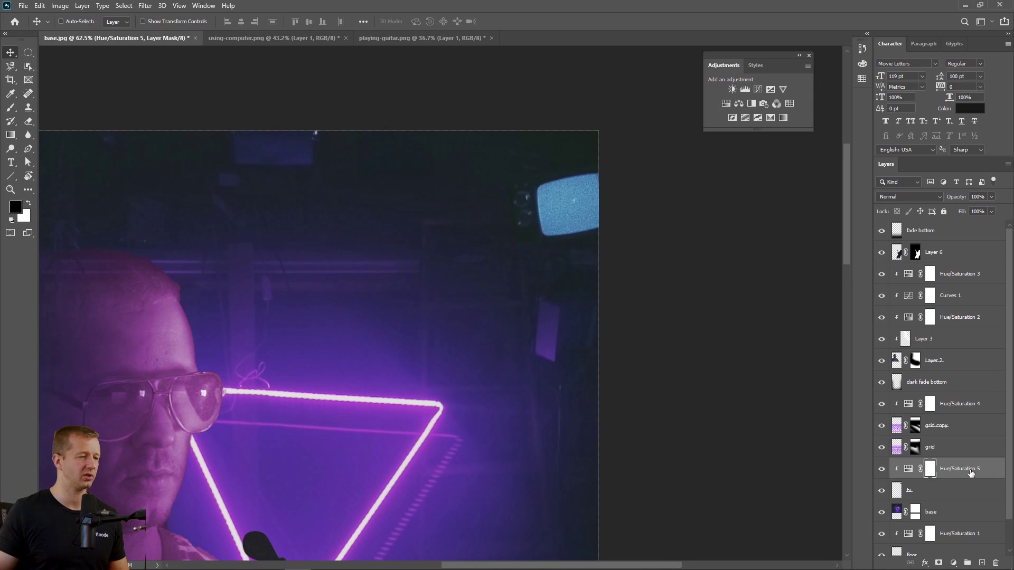
left_click(905, 472)
double_click(904, 471)
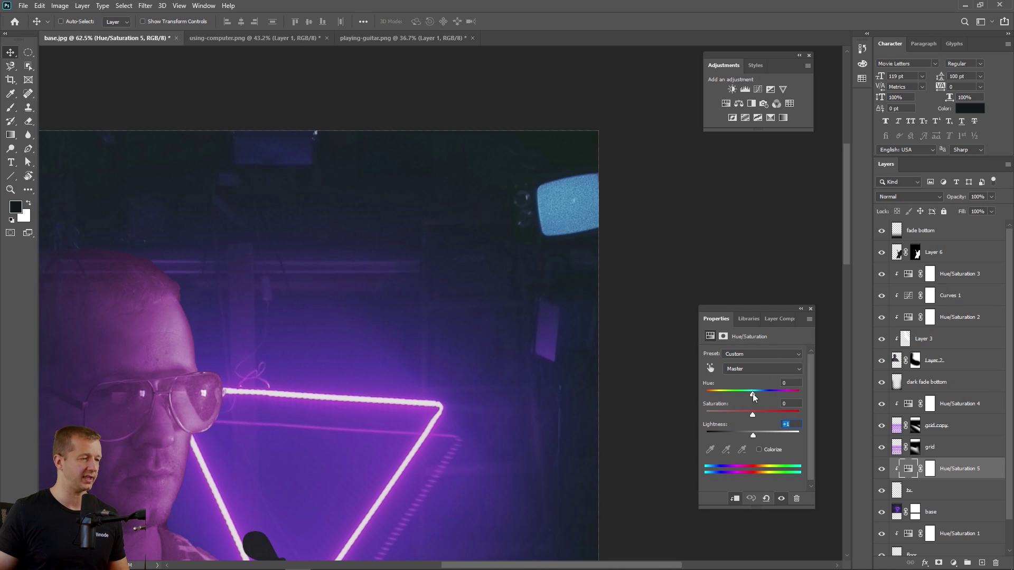
left_click_drag(753, 394, 774, 384)
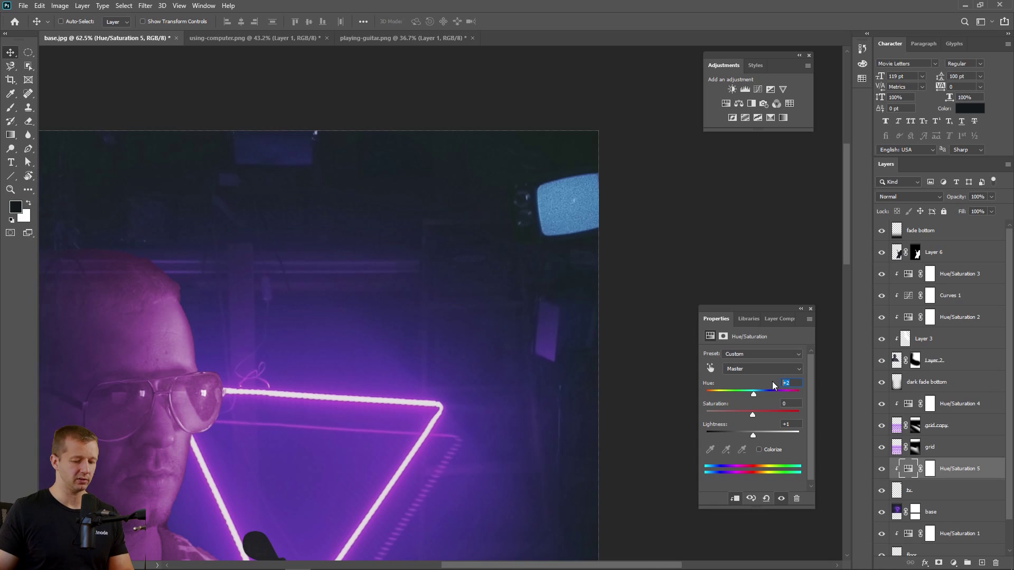
type("0")
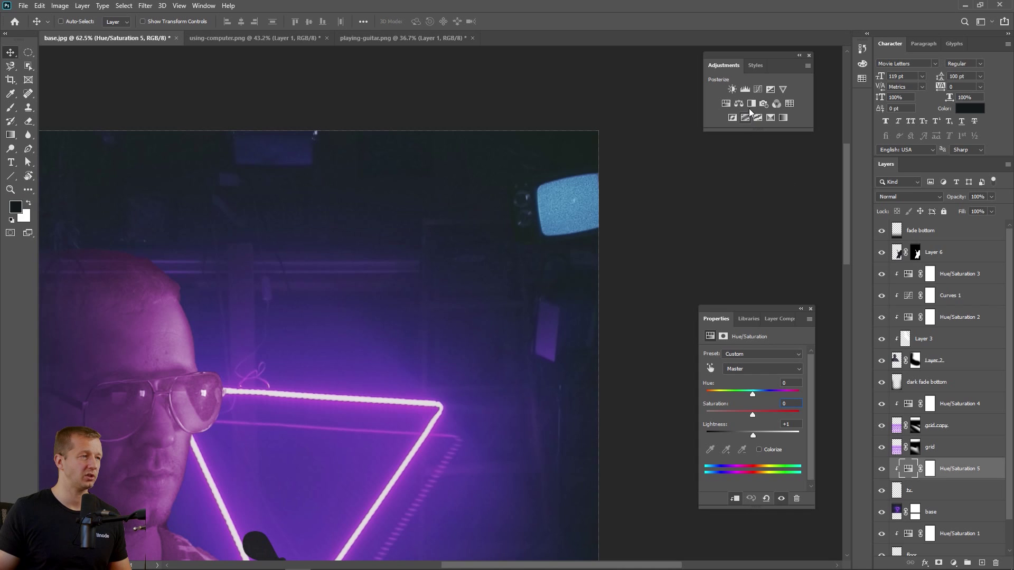
- Add a Curves adjustment clipped to the television and place a highlight point on the RGB curve at input 188
left_click(756, 90)
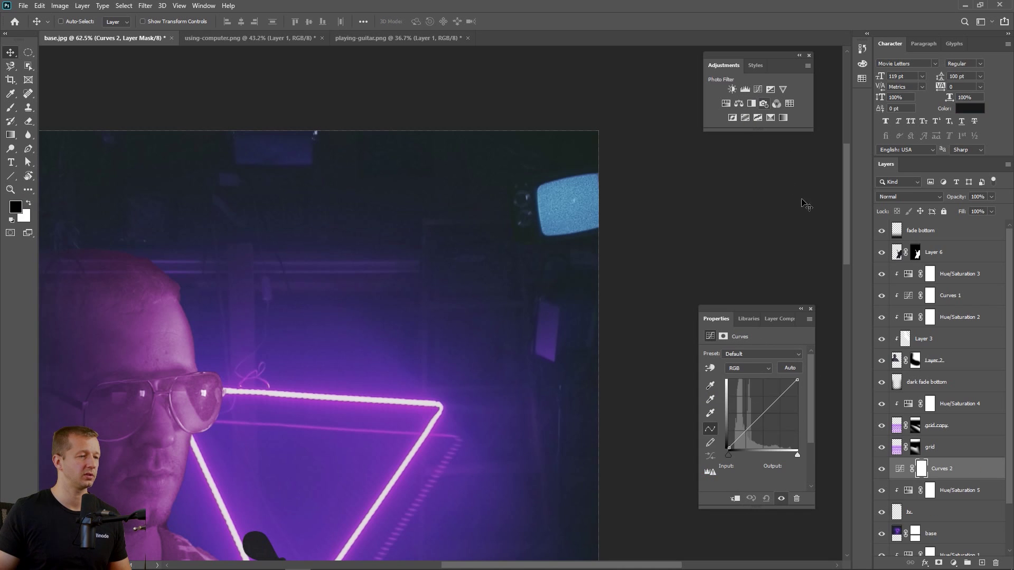
left_click(734, 498)
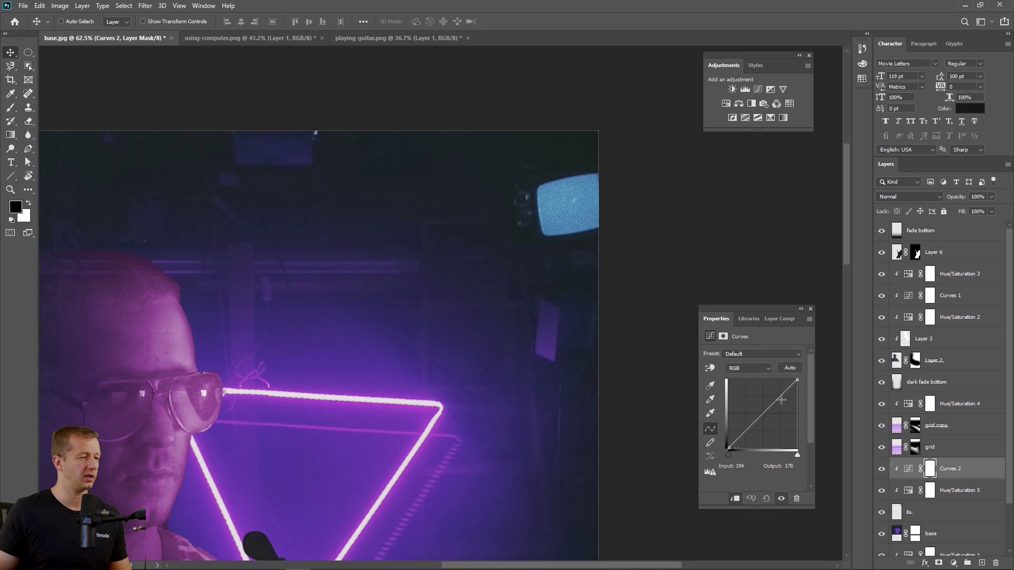
left_click_drag(774, 402, 779, 398)
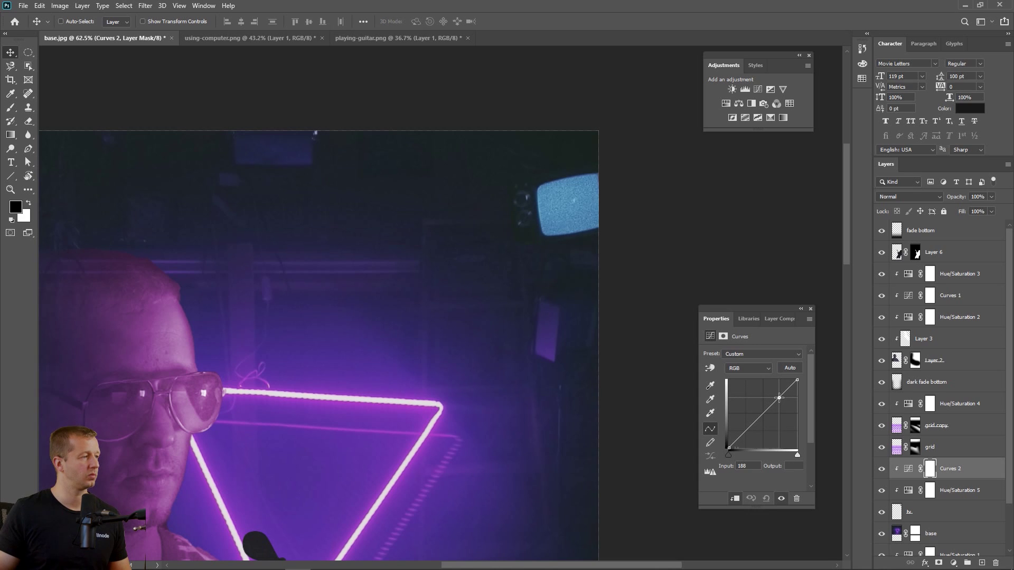
left_click(810, 310)
- Add a point text reading HELLO over the grid floor, near the guitarist's left side, and commit it
scroll(338, 317, "down", 5)
left_click_drag(318, 374, 557, 254)
scroll(586, 242, "down", 2)
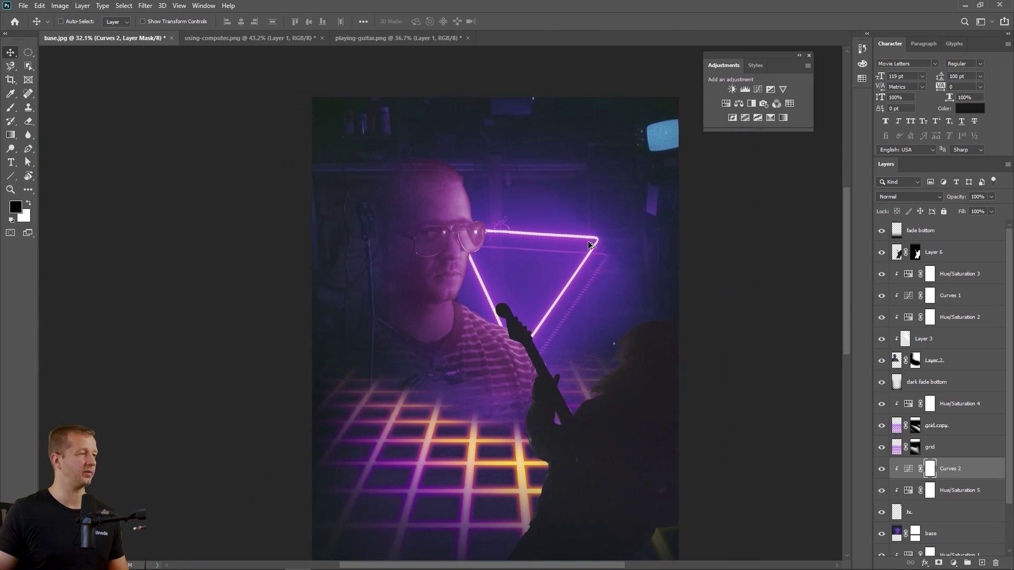
scroll(570, 249, "down", 1)
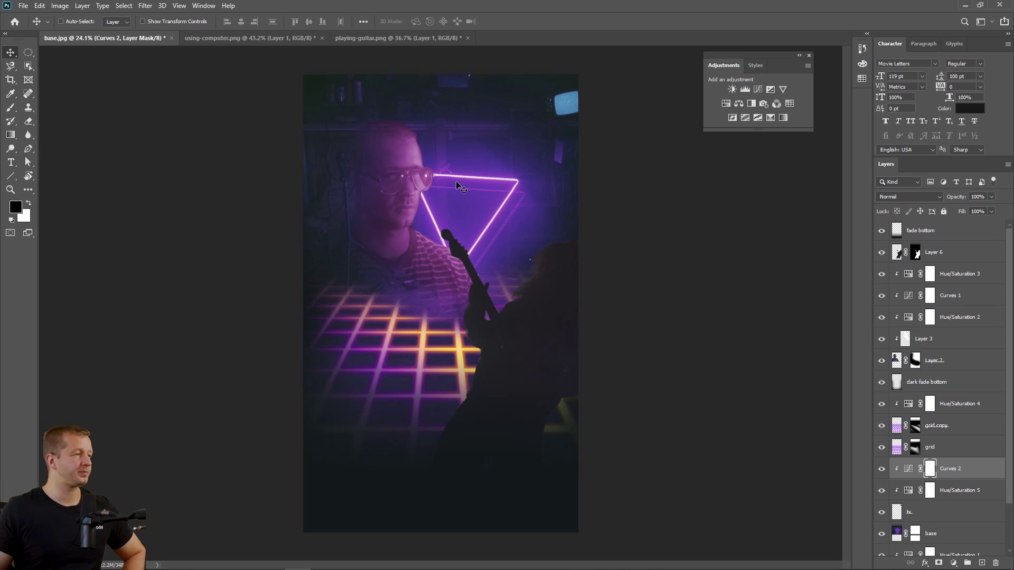
left_click(11, 163)
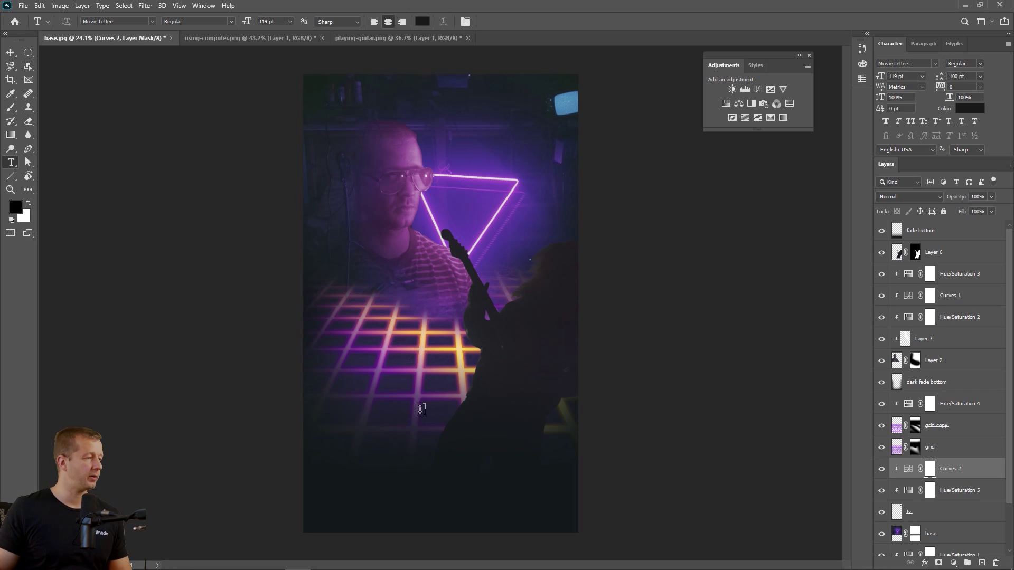
left_click(397, 399)
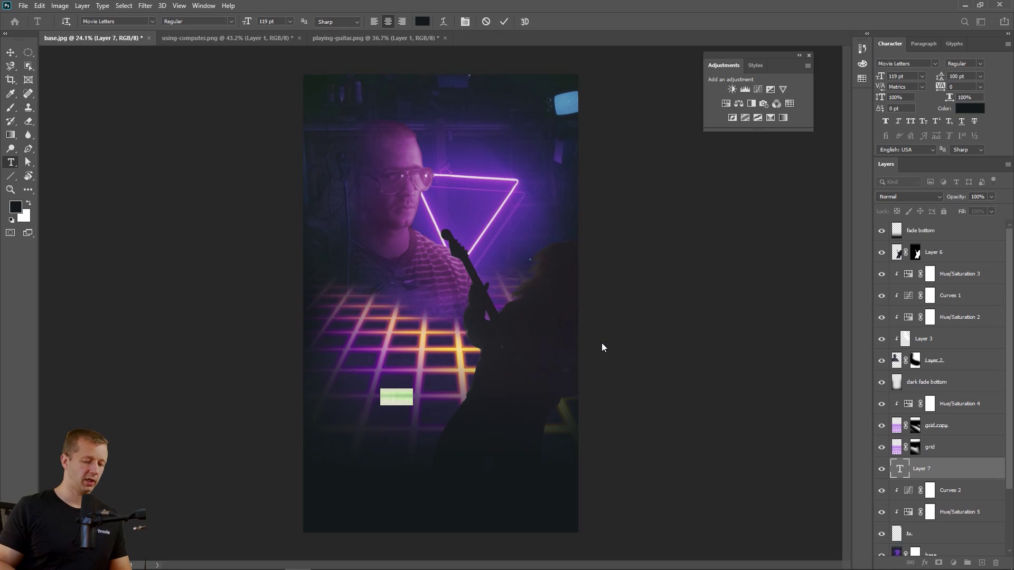
key("BackSpace")
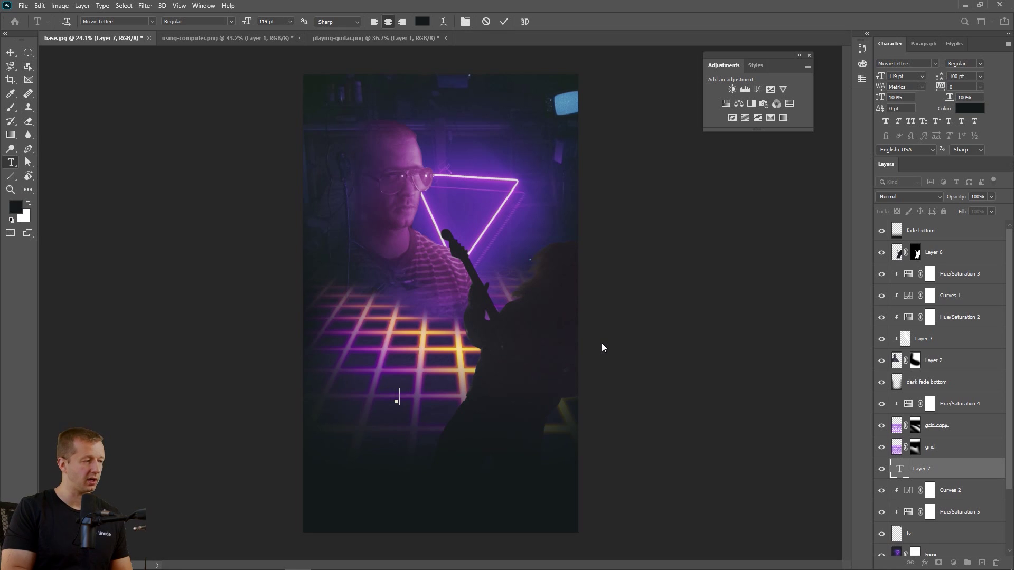
type("HELLO")
key("ctrl+Return")
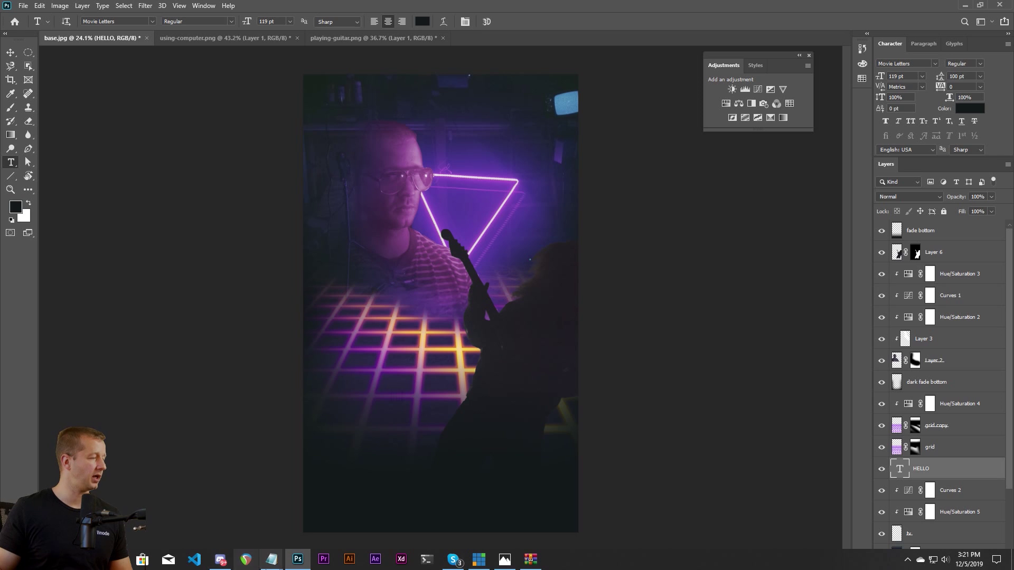
- Copy the lazer-free-font link from the Notepad notes, open it in Chrome, and examine the Lazer typeface page
mouse_move(271, 559)
left_click(327, 527)
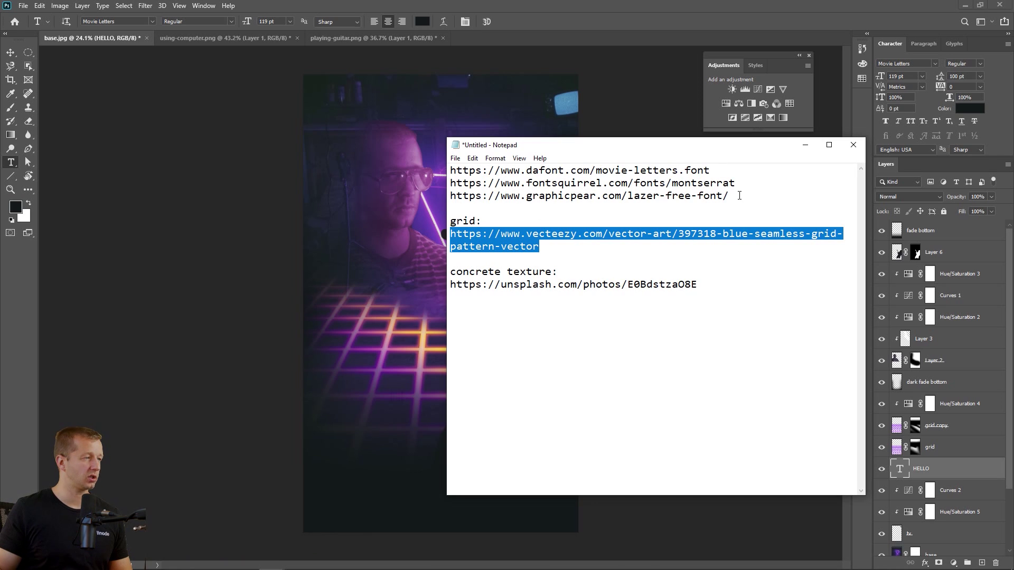
left_click_drag(739, 196, 452, 199)
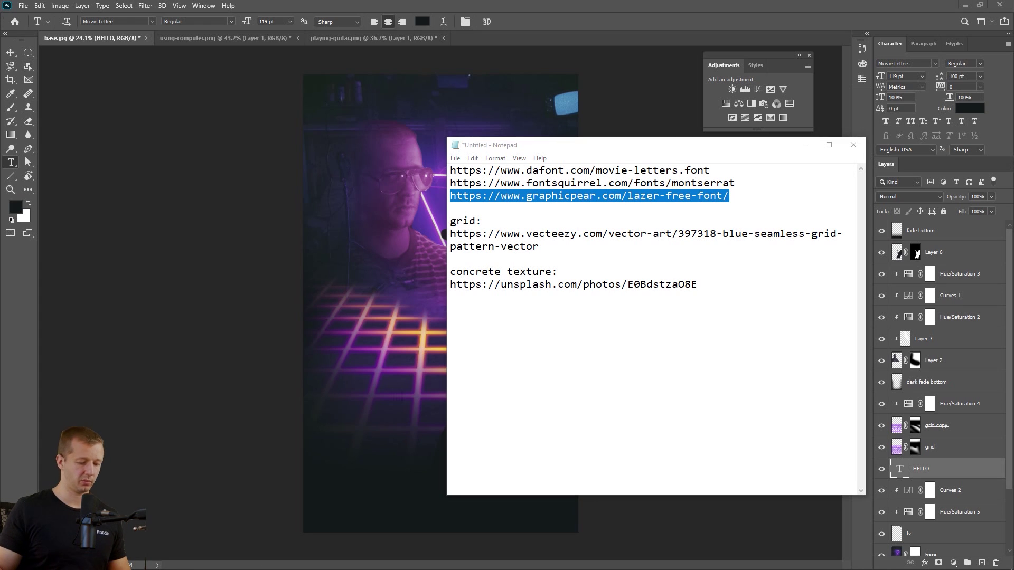
type("https://www.graphicpear.com/lazer-free-font/")
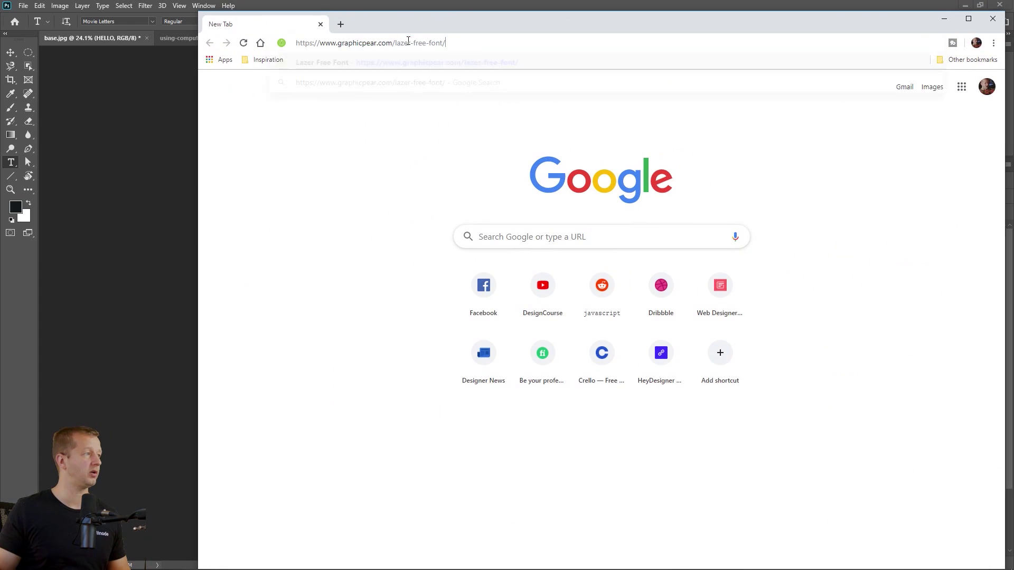
key("Return")
left_click_drag(391, 23, 350, 23)
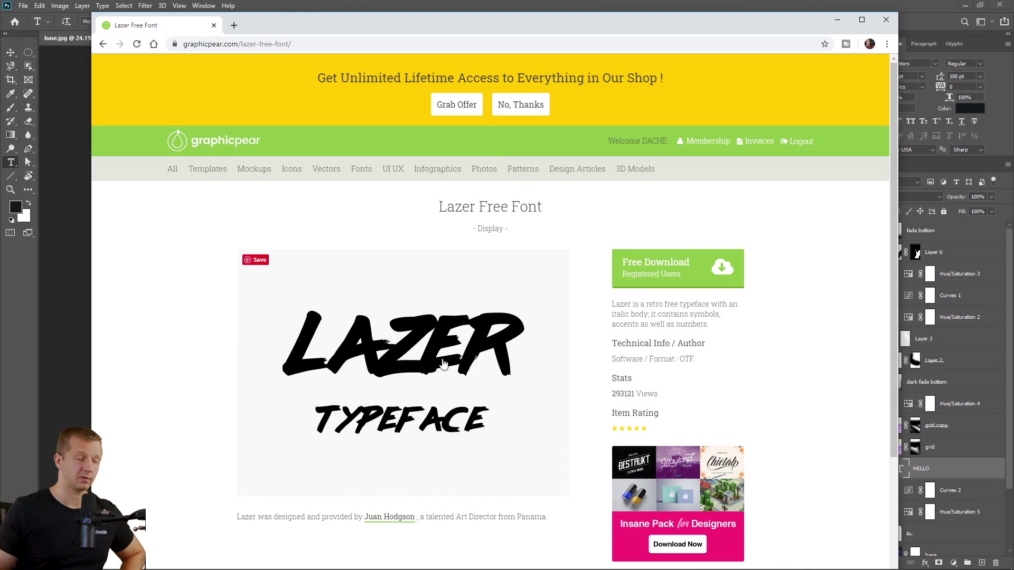
scroll(444, 363, "down", 6)
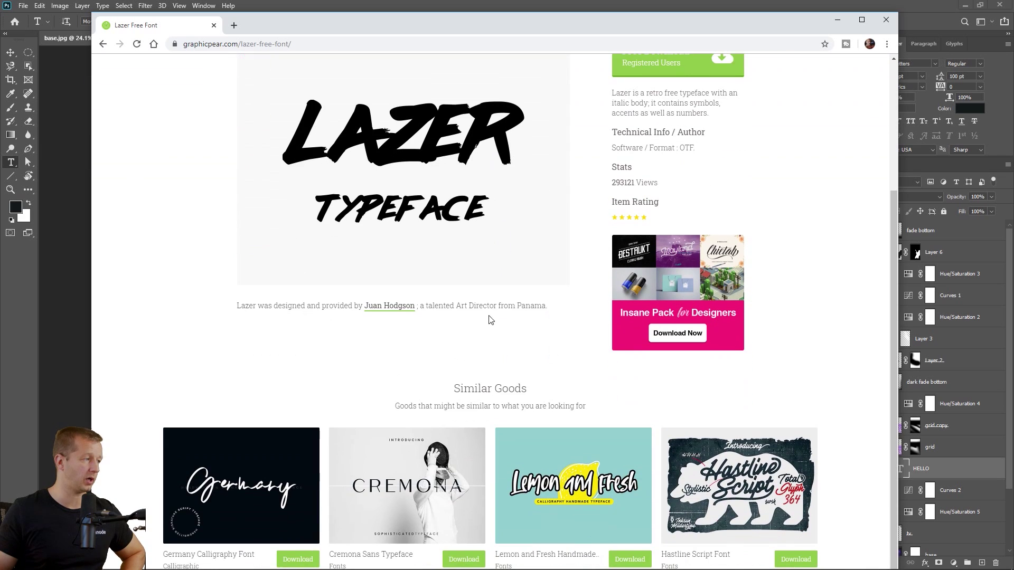
scroll(443, 299, "up", 6)
scroll(445, 297, "down", 1)
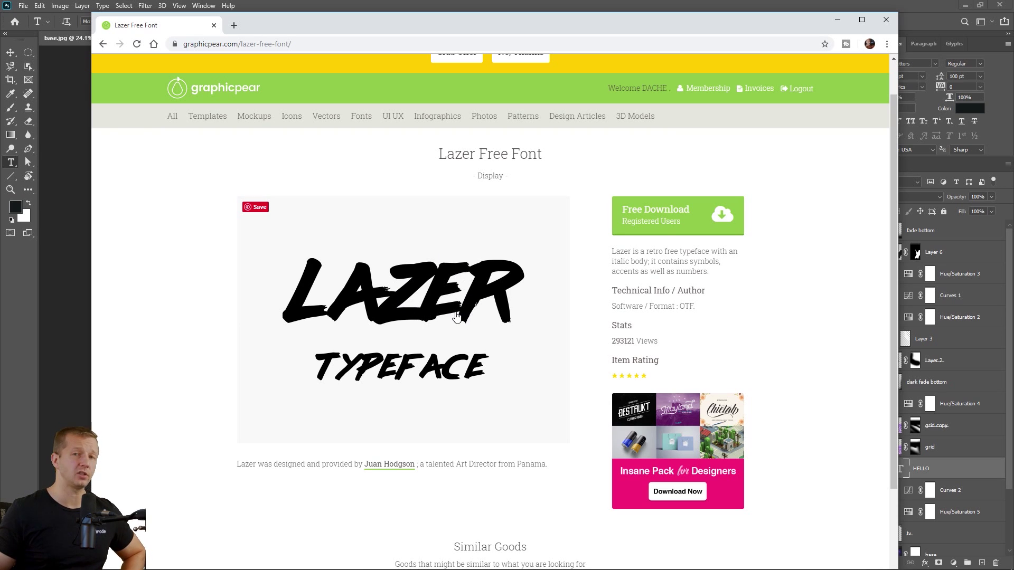
- Return to Photoshop and set the HELLO text's font to lazer84 Regular
left_click(838, 19)
left_click(397, 12)
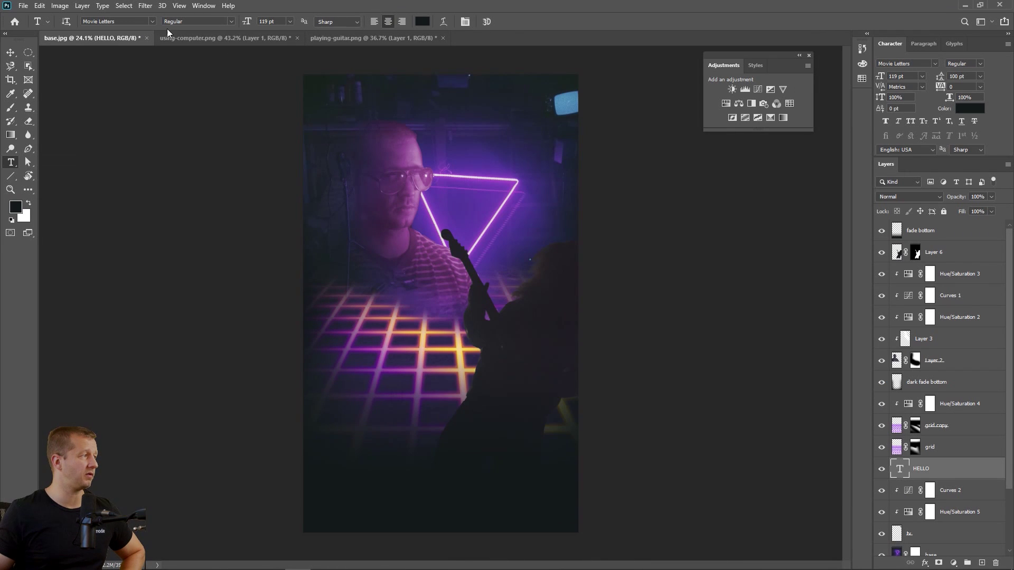
left_click(137, 21)
left_click(153, 21)
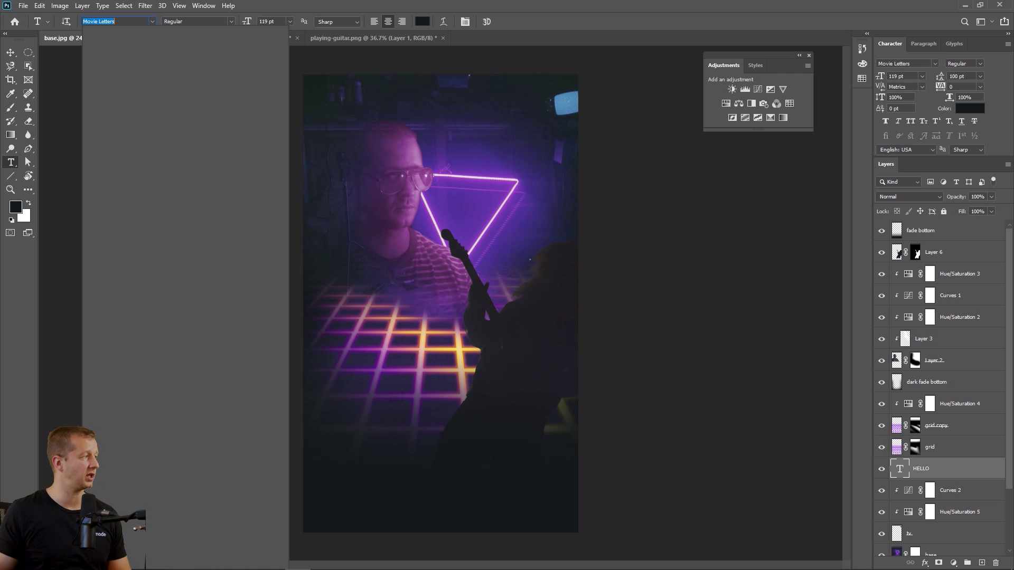
type("LA")
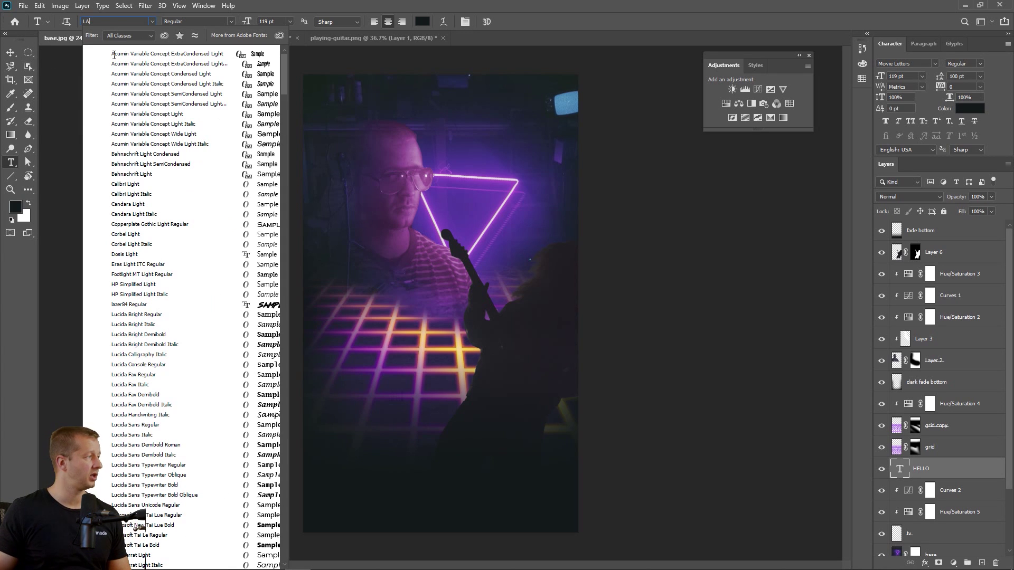
type("ZER")
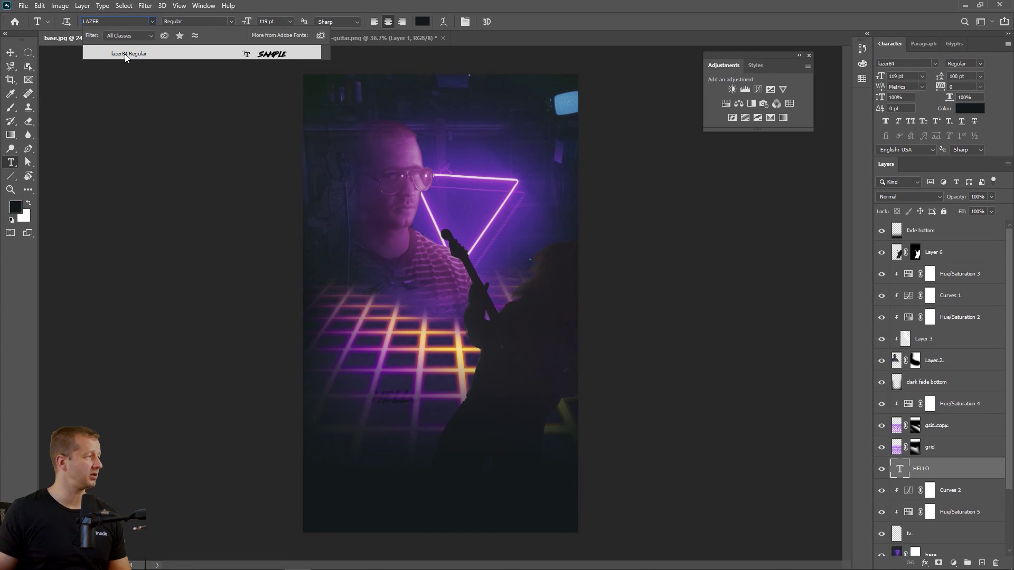
left_click(126, 55)
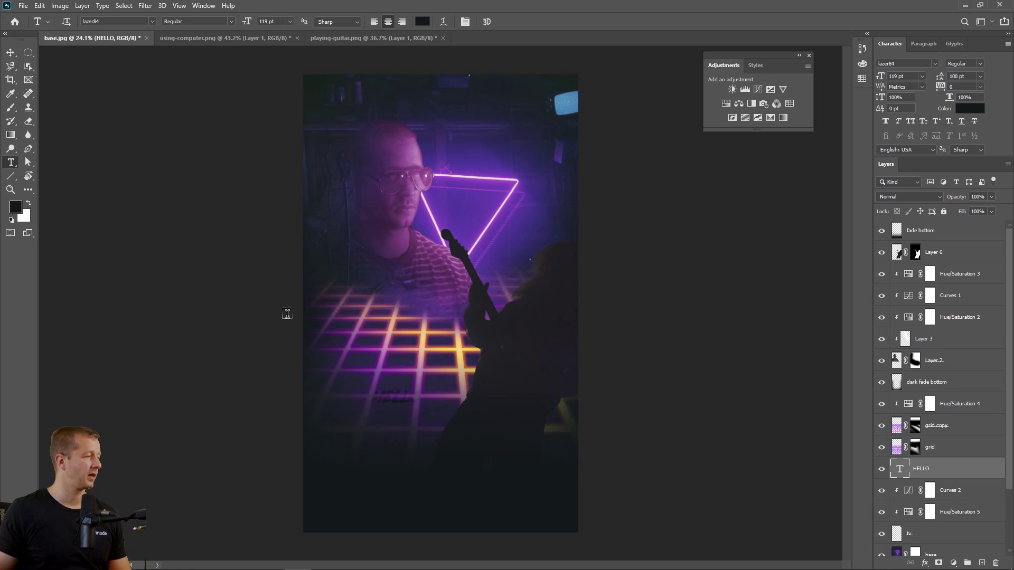
- Move the HELLO layer above the fade bottom layer and set its text color to white (ffffff)
left_click_drag(973, 470, 973, 235)
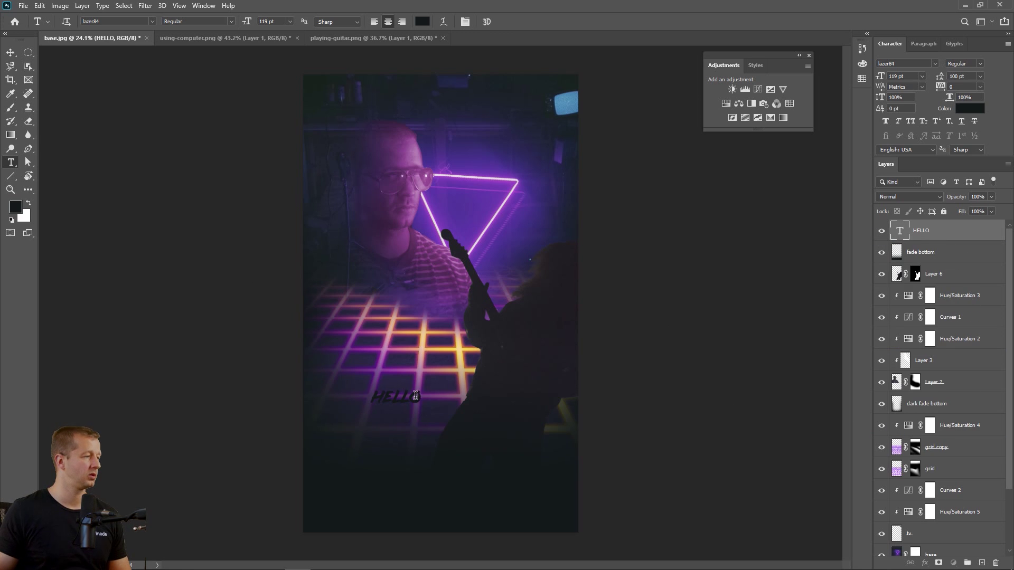
left_click(421, 24)
left_click_drag(607, 339, 538, 324)
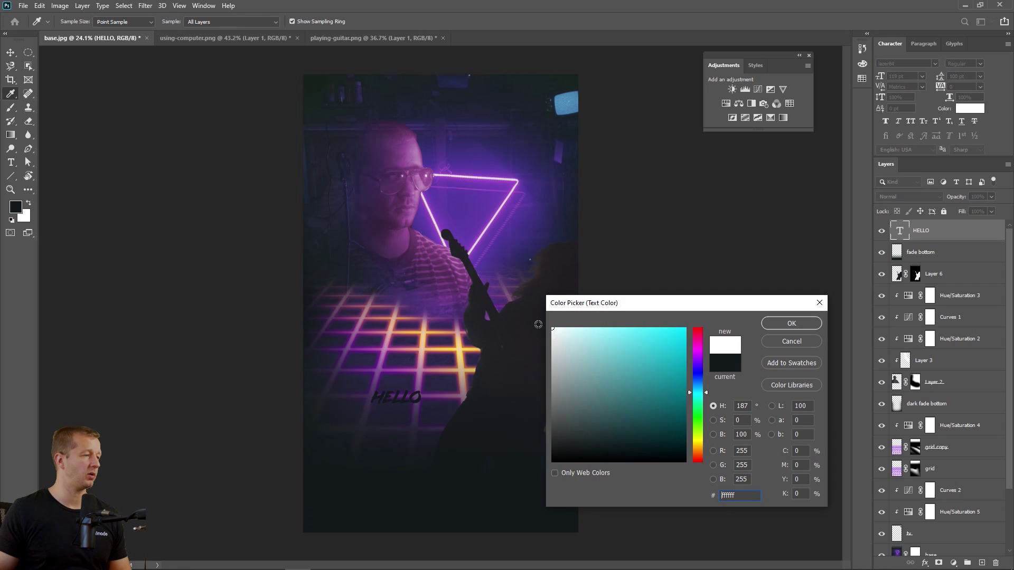
left_click(794, 320)
- Enlarge the HELLO text to about 157% and center it horizontally on the poster, below the grid floor
key("ctrl+t")
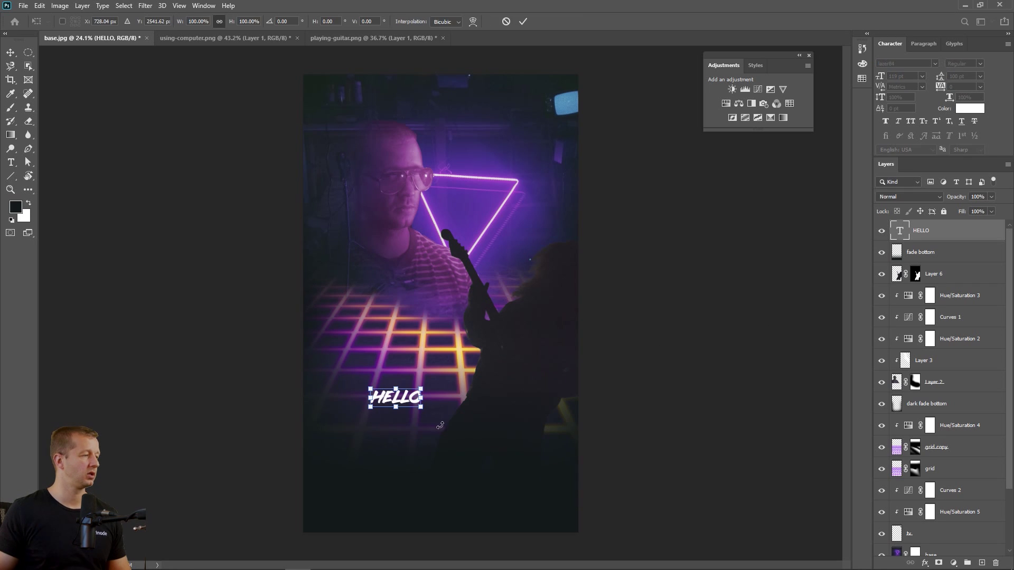
left_click_drag(420, 408, 480, 425)
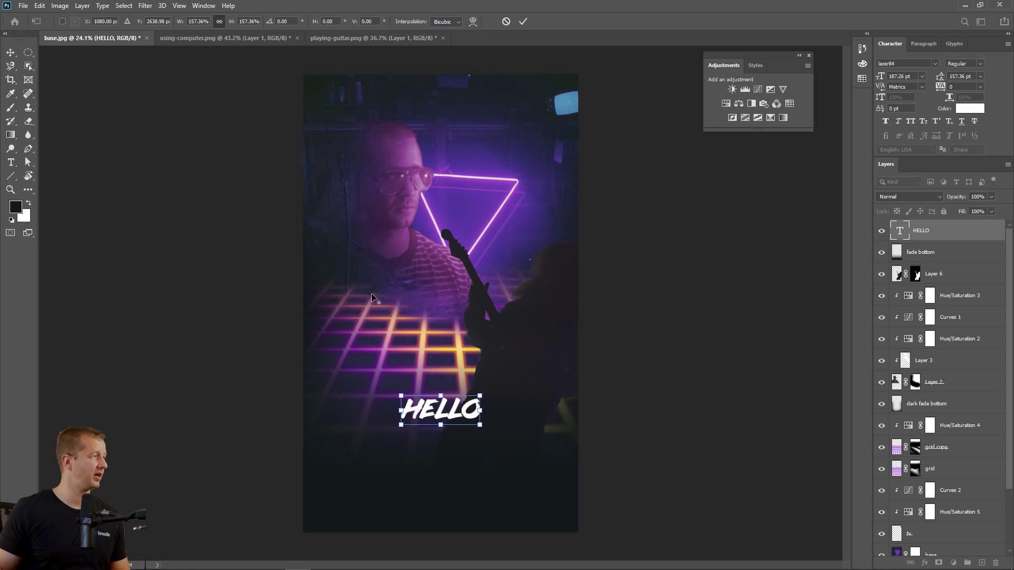
left_click(10, 52)
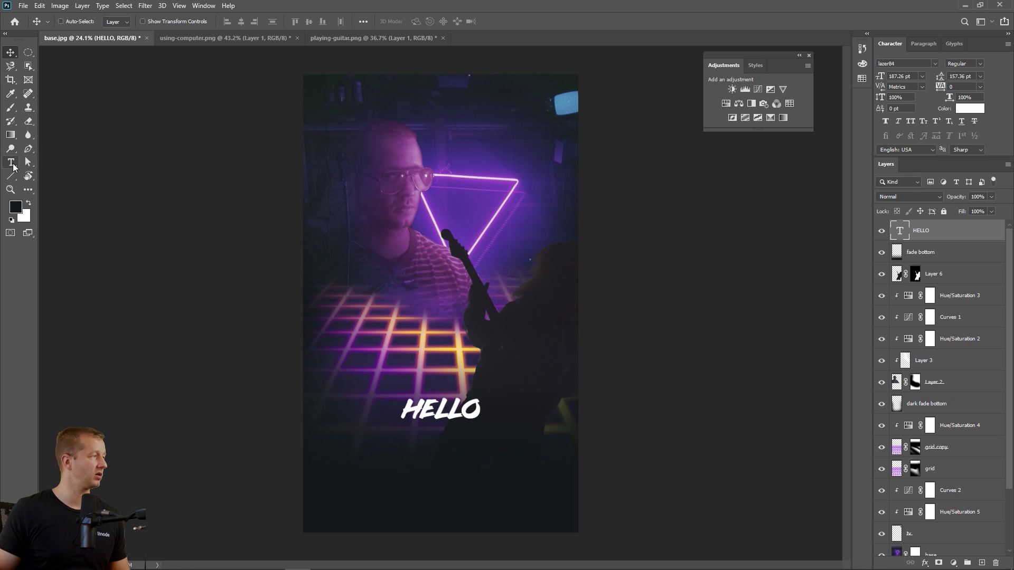
left_click(12, 164)
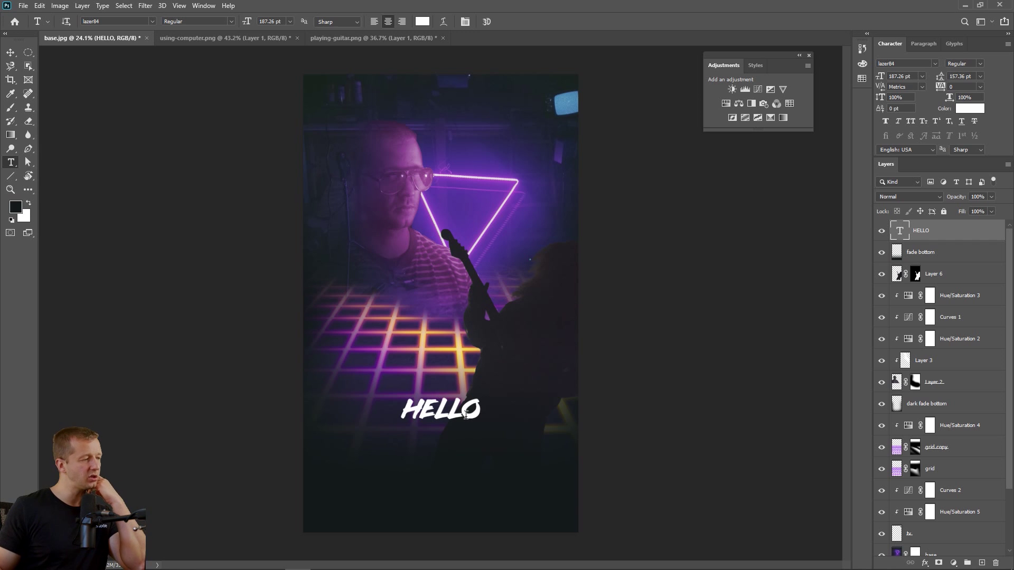
- Duplicate the HELLO layer, place the copy directly beneath the original, and replace its text with world
left_click(11, 53)
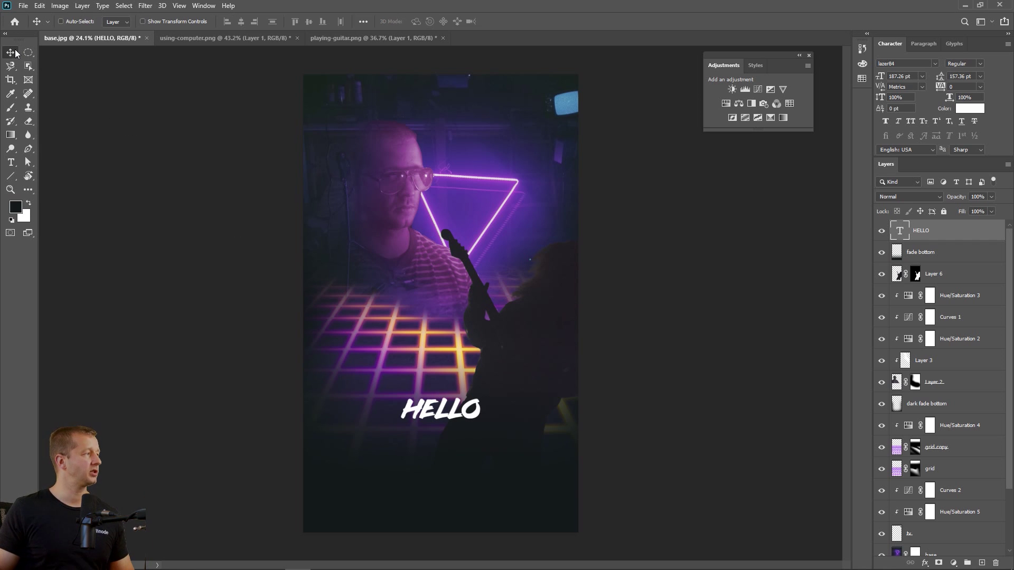
right_click(949, 227)
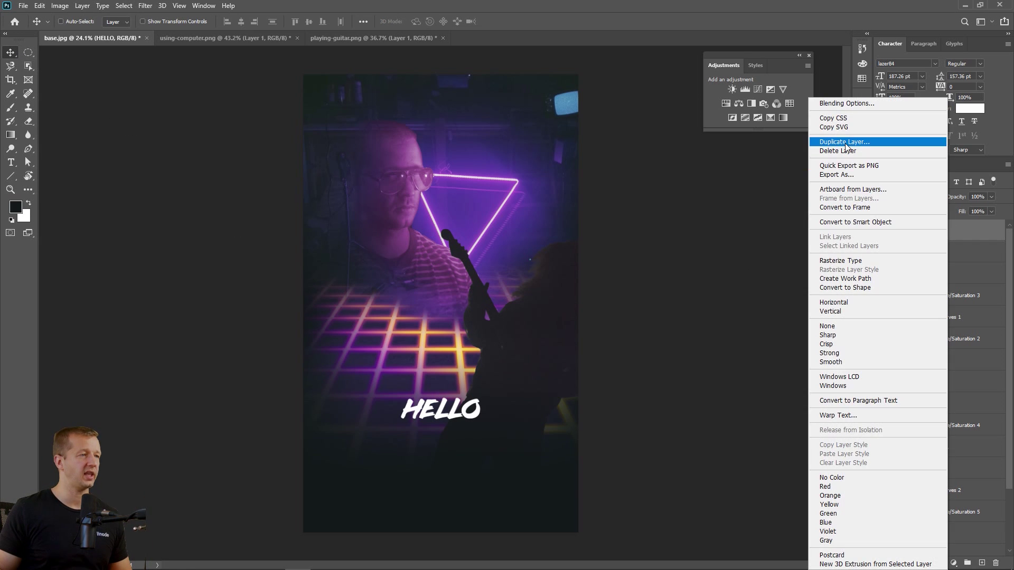
left_click(844, 142)
left_click(974, 322)
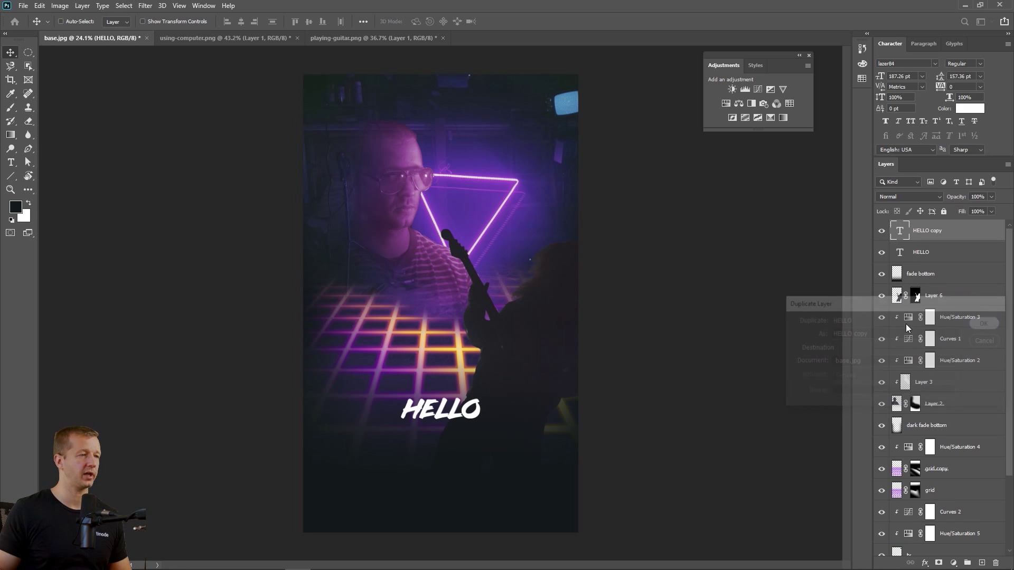
left_click_drag(451, 414, 451, 445)
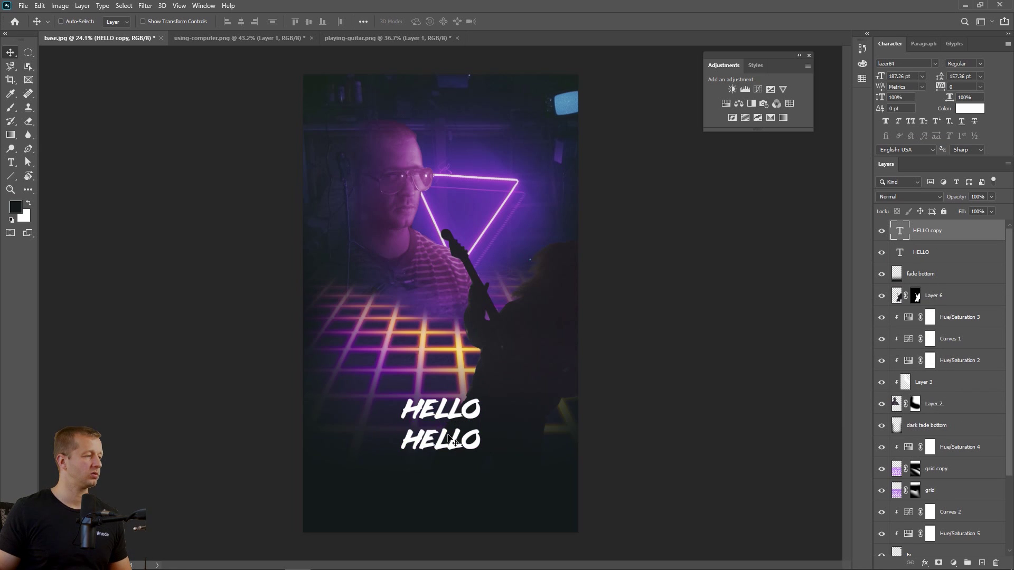
key("t")
double_click(461, 440)
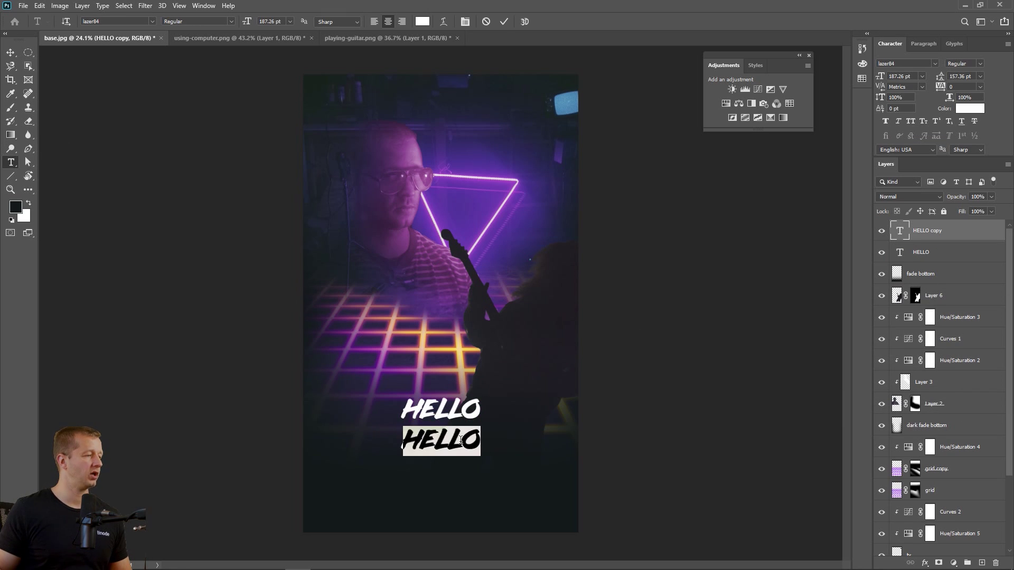
type("WORld")
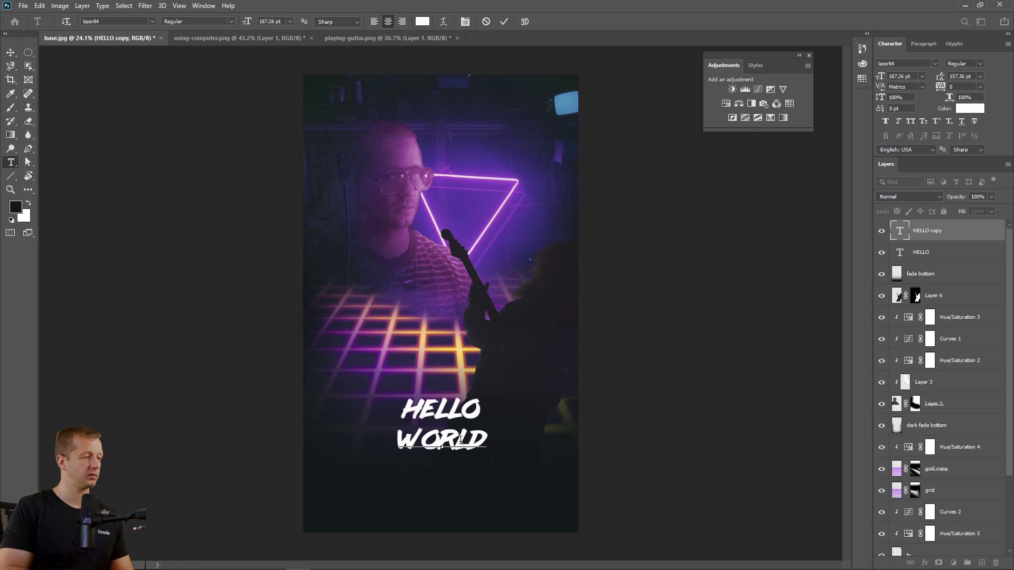
key("ctrl+Return")
- Scale the second title line, world, up from its center to about 158%
key("ctrl+t")
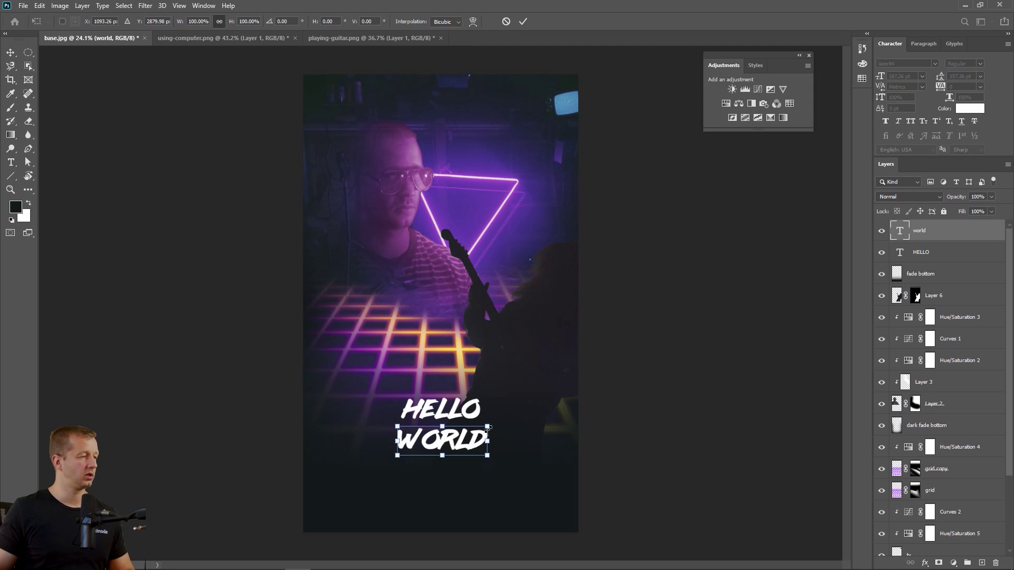
left_click_drag(487, 426, 512, 415)
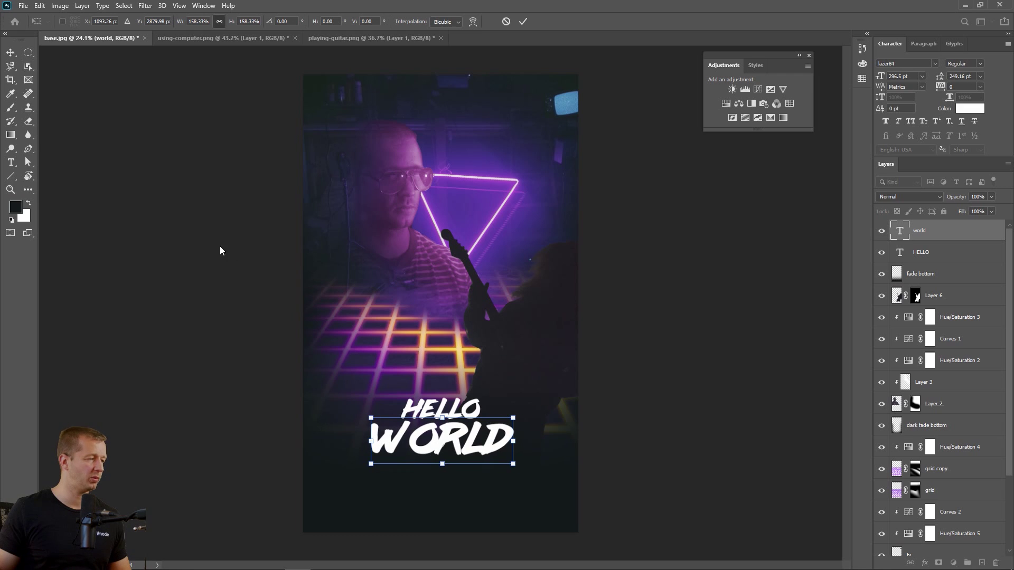
left_click(10, 122)
left_click(9, 162)
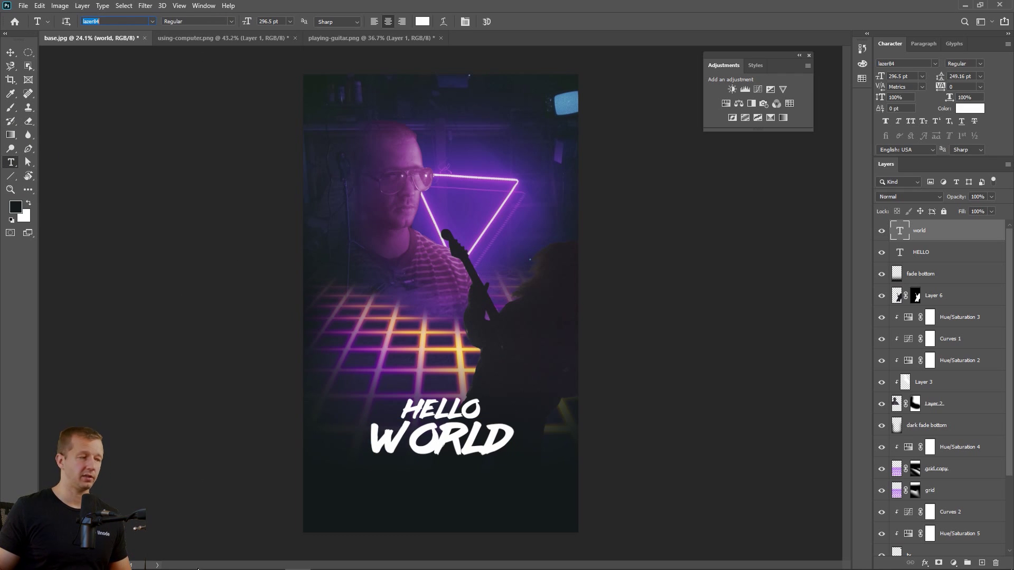
- Bring up the Notepad notes, highlight the fontsquirrel Montserrat link, and return to Photoshop
mouse_move(266, 564)
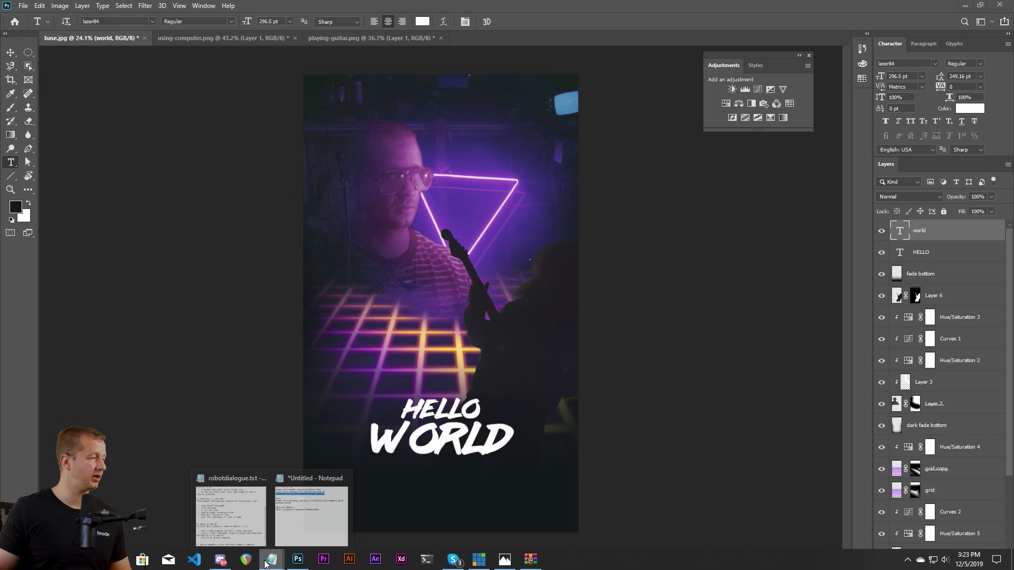
left_click(311, 520)
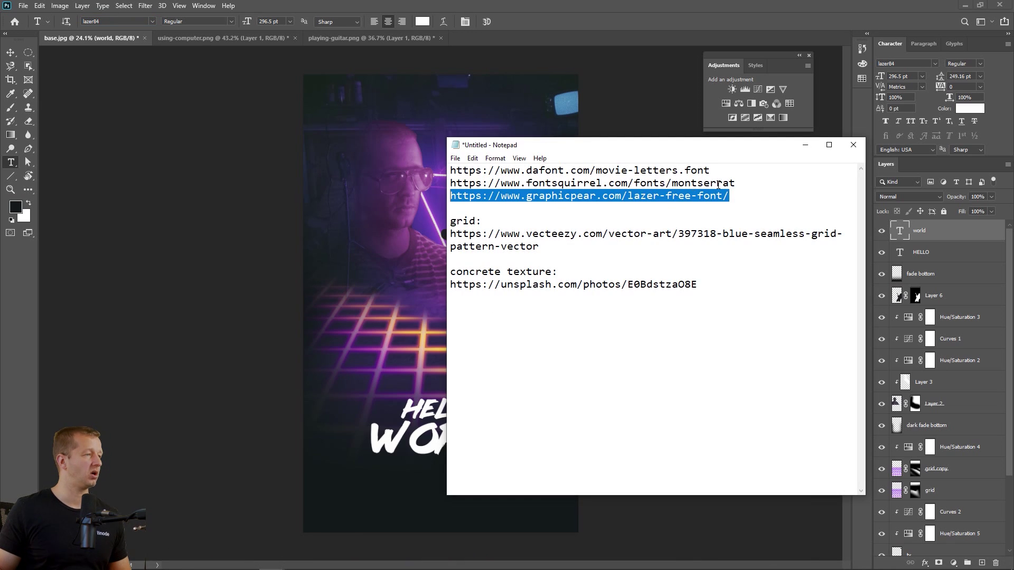
left_click_drag(739, 183, 448, 181)
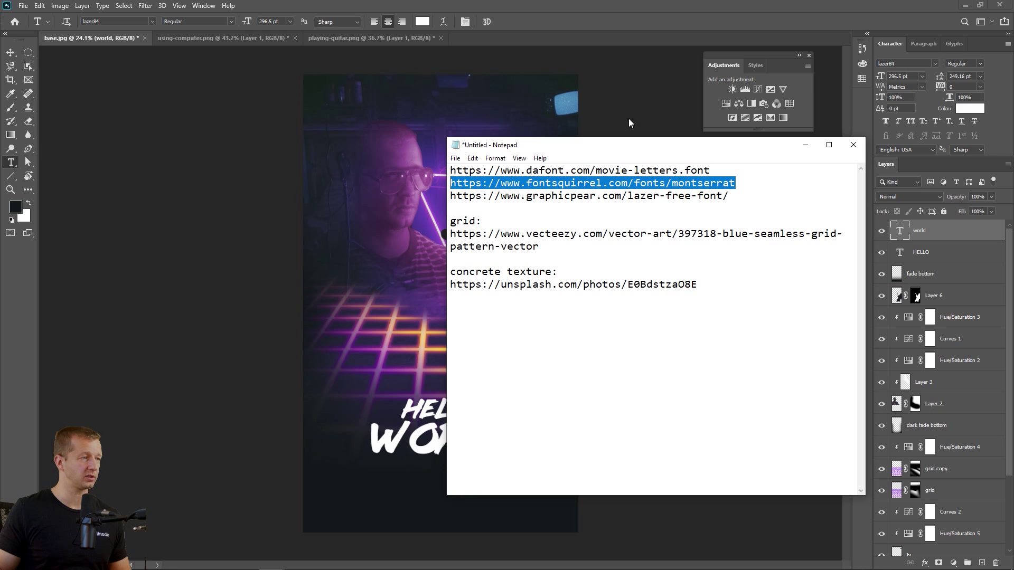
left_click(570, 11)
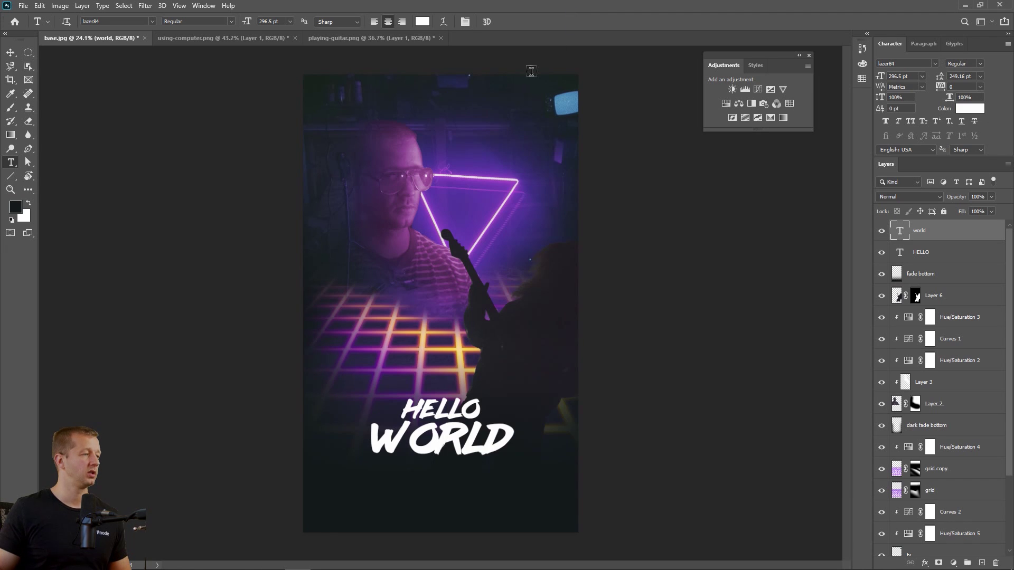
- Set the second title line's font to Montserrat Black and retype it in capitals as WORLD
left_click(126, 22)
type("mont")
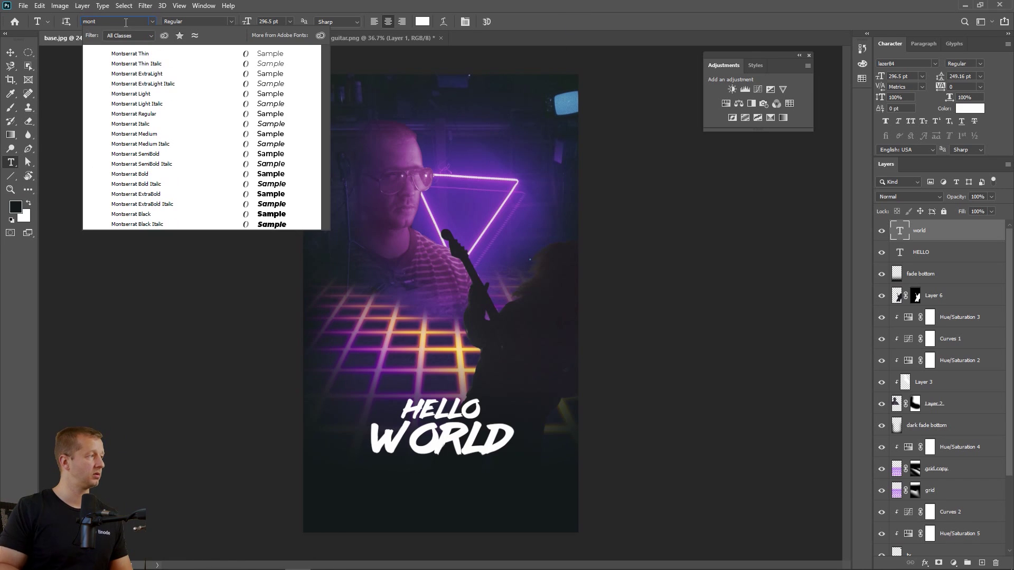
left_click(132, 215)
double_click(442, 448)
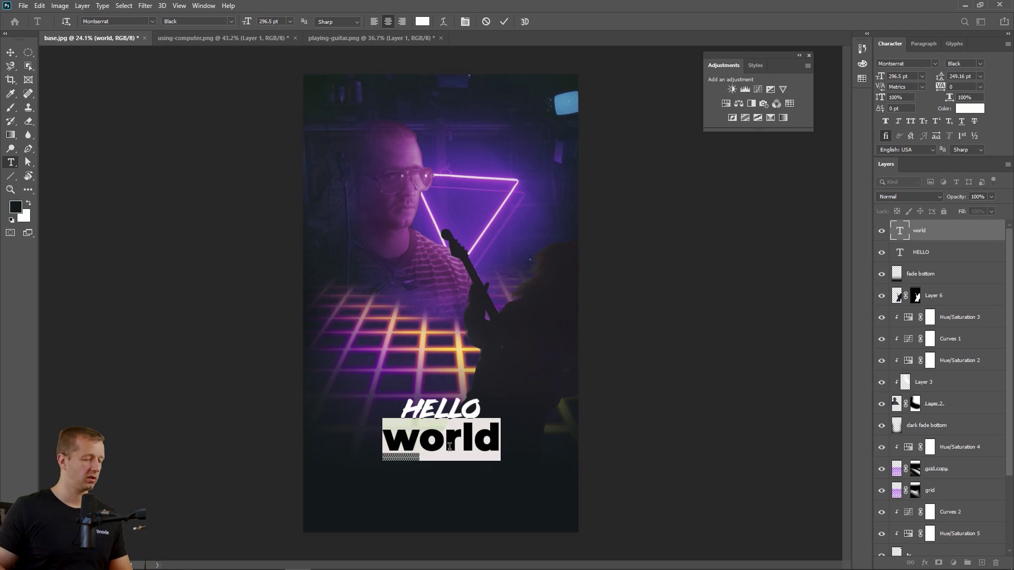
type("WORLD")
key("ctrl+Return")
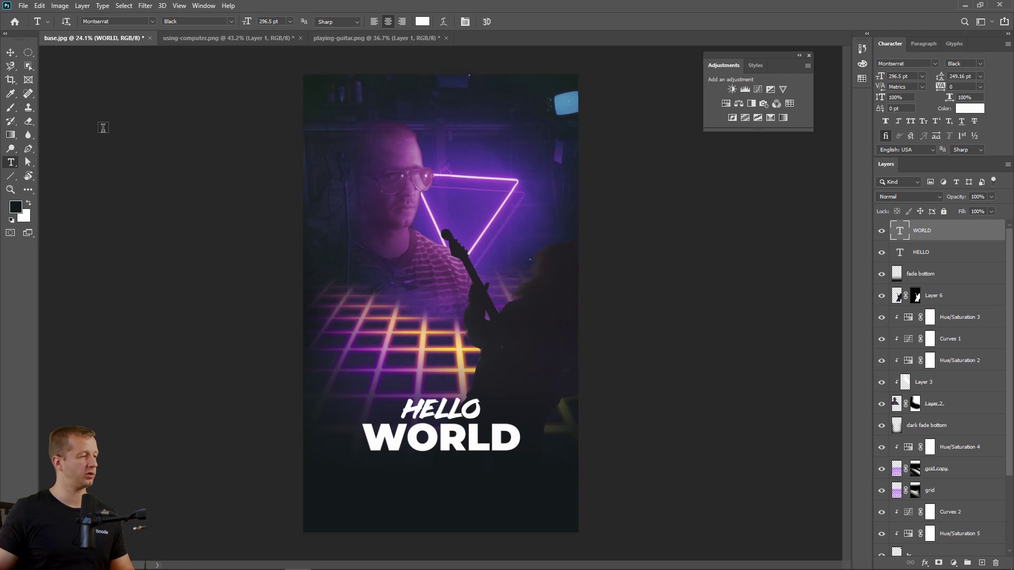
- Try skewing the HELLO and WORLD layers together vertically by about -10.6 degrees so the title slants upward
left_click(10, 53)
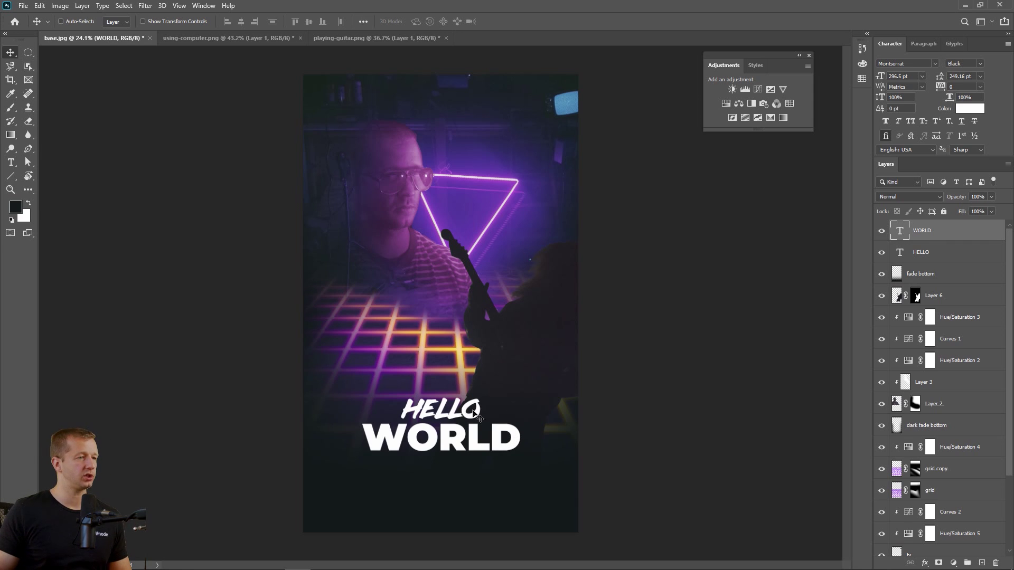
left_click(923, 253, "shift")
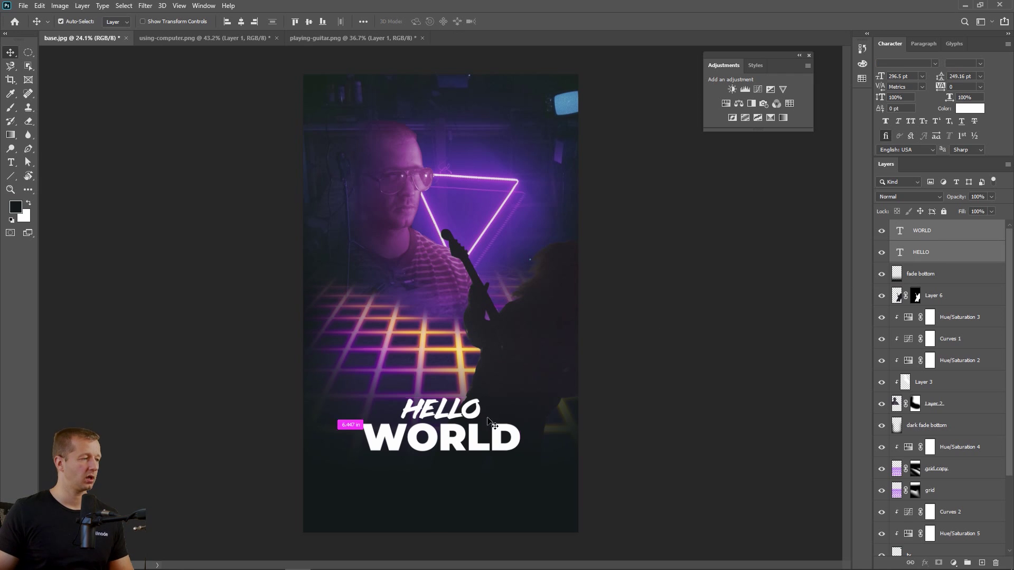
key("ctrl+t")
right_click(483, 433)
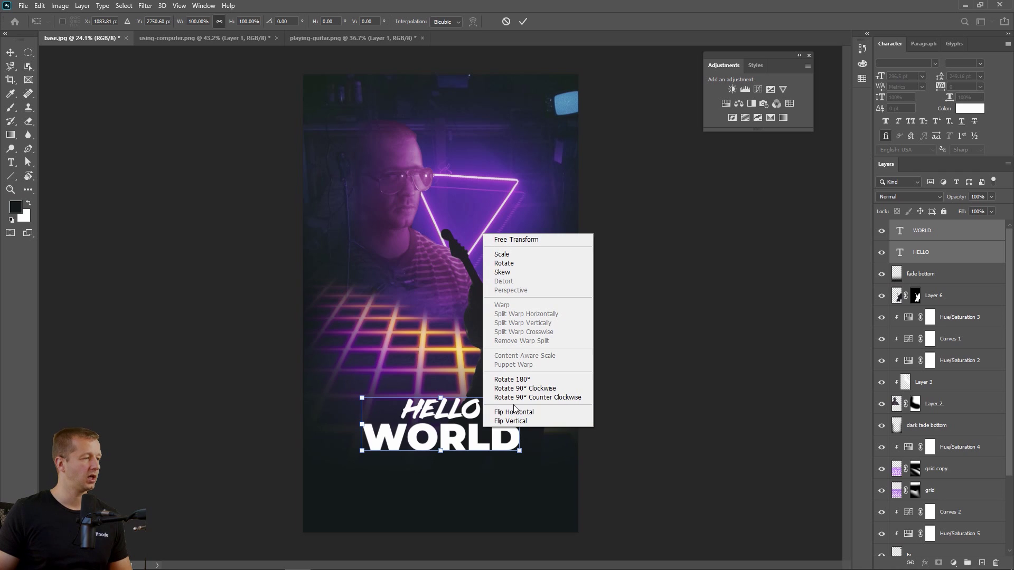
left_click(517, 272)
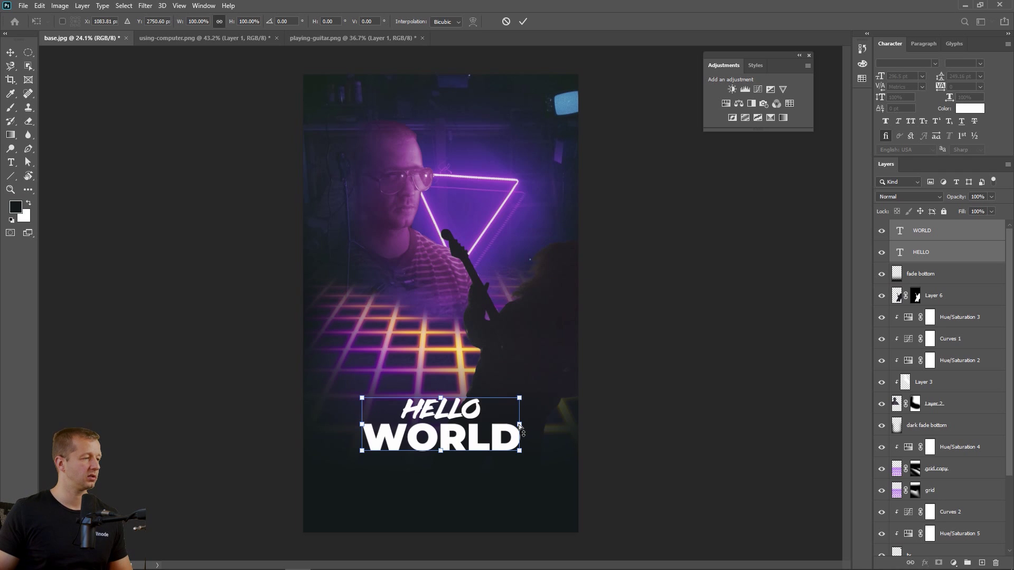
left_click_drag(520, 426, 520, 411)
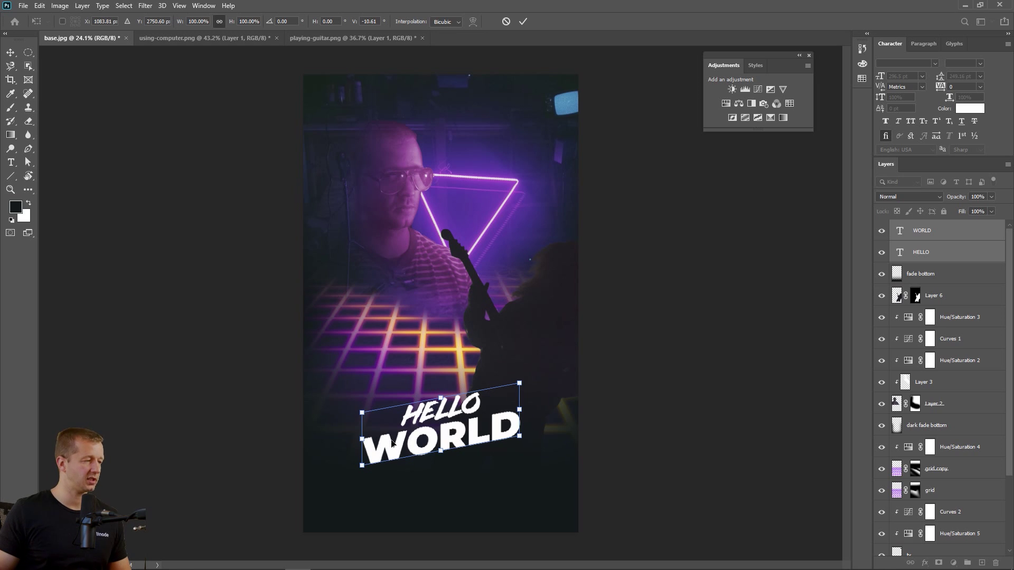
key("Escape")
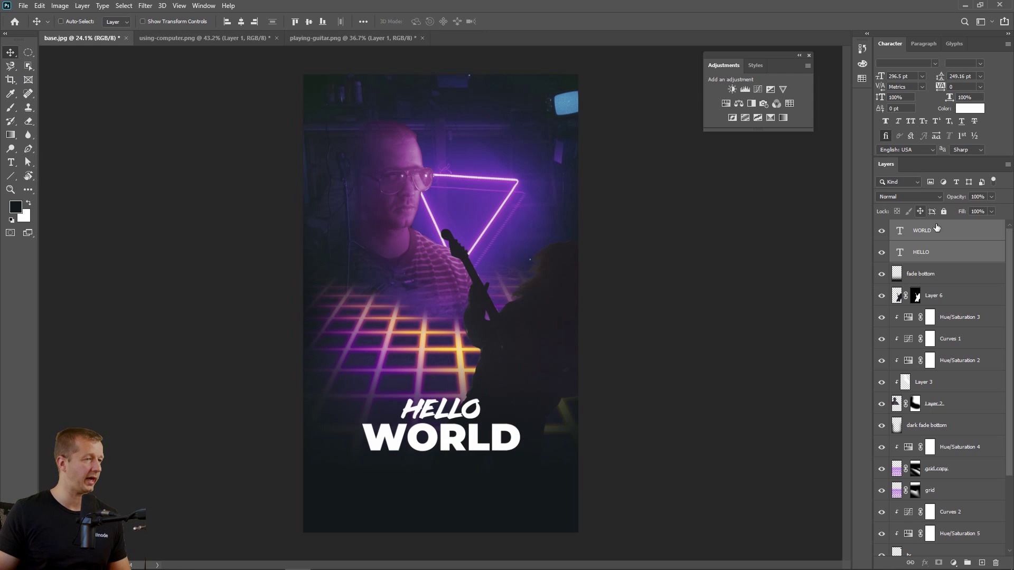
- Set the WORLD text layer's Montserrat font style to Black Italic
left_click(940, 240)
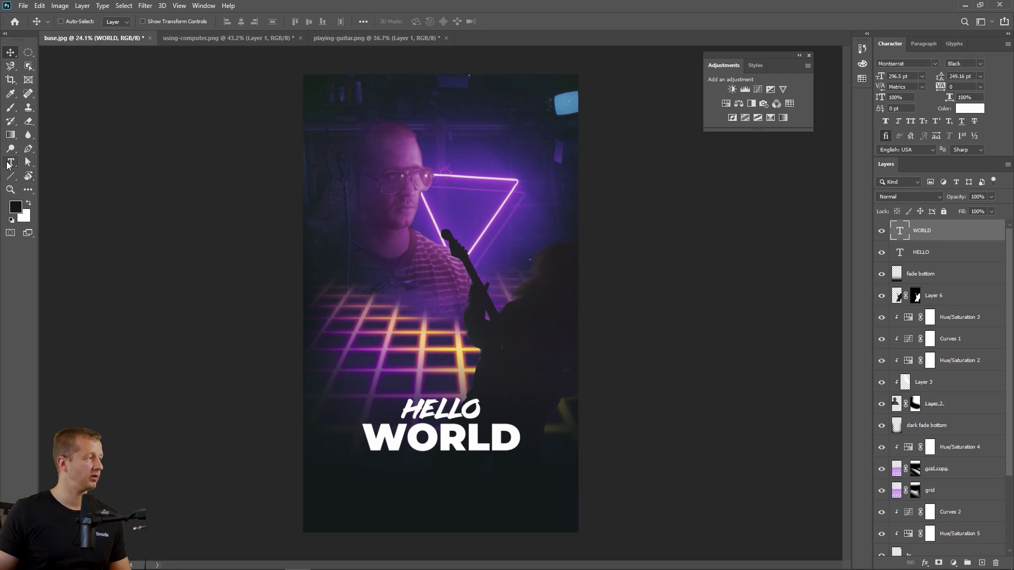
left_click(11, 162)
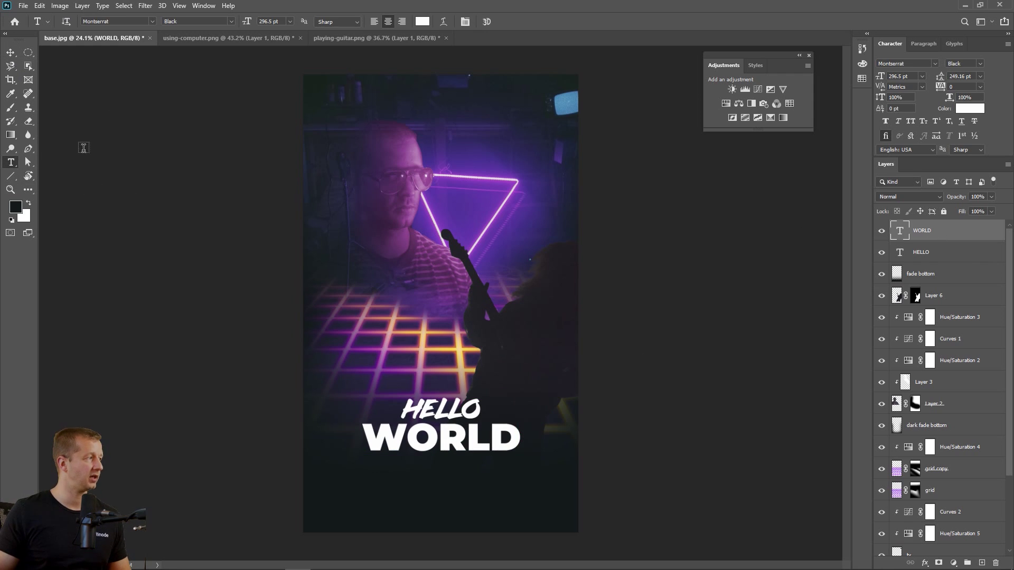
left_click(231, 21)
left_click(184, 176)
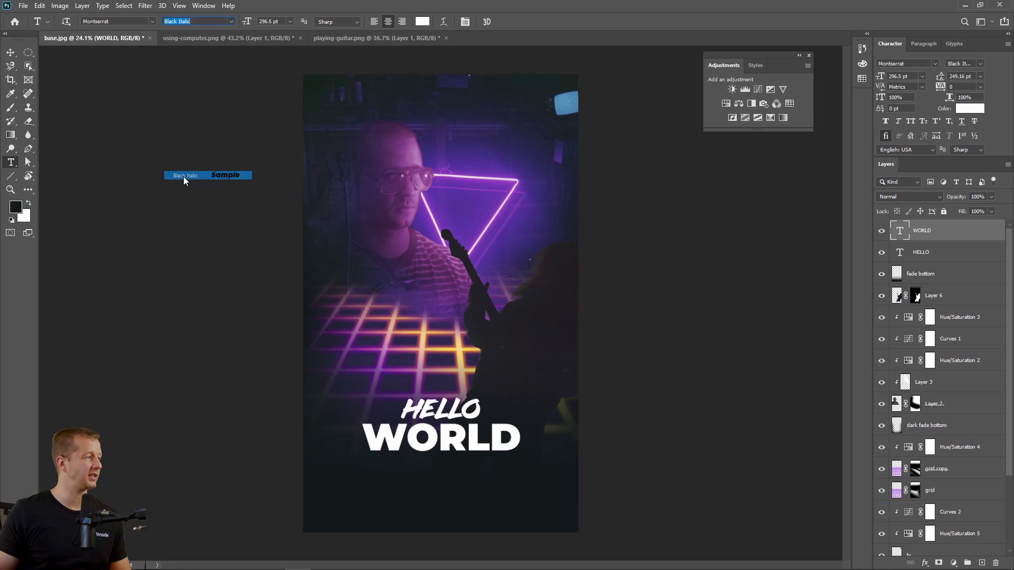
left_click(11, 53)
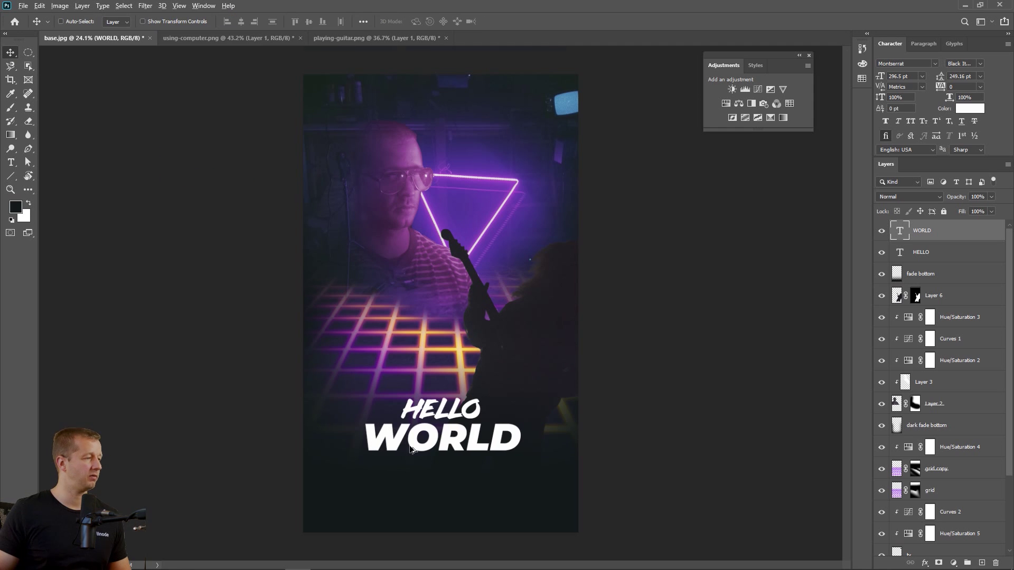
- Skew the WORLD layer horizontally by about -12 degrees so its letters lean further forward
scroll(384, 413, "up", 5)
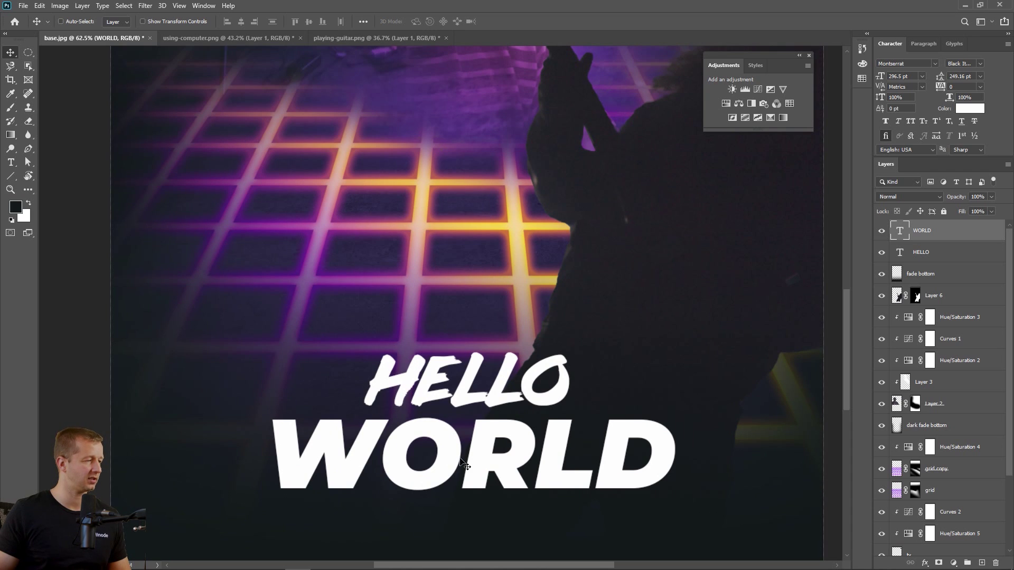
key("ctrl+t")
right_click(485, 442)
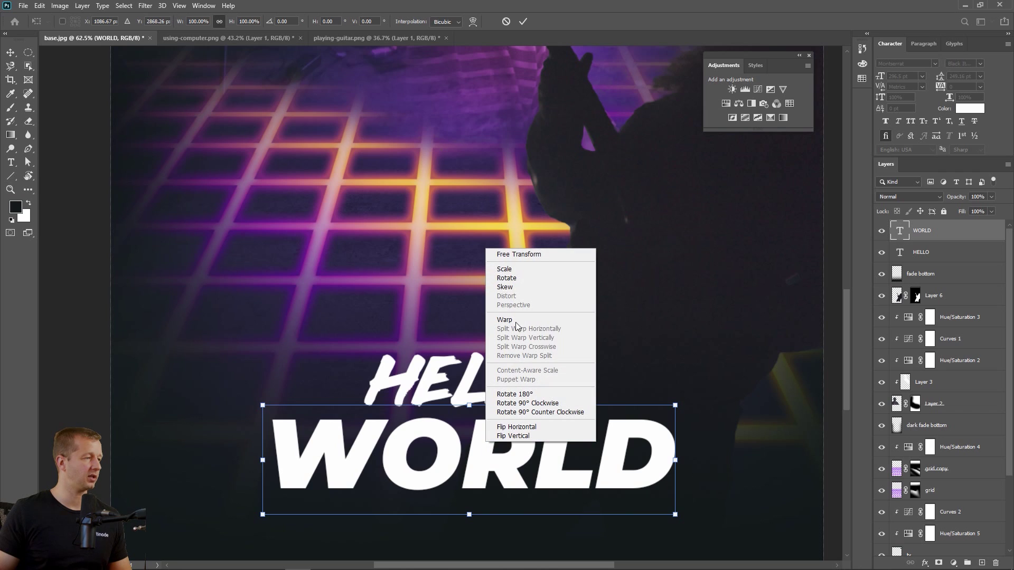
left_click(504, 287)
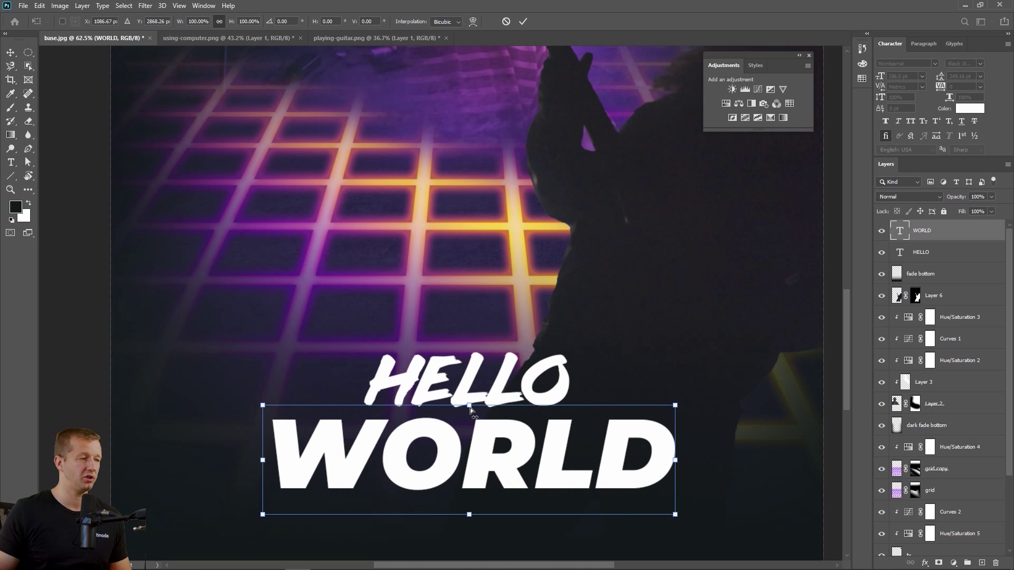
right_click(492, 440)
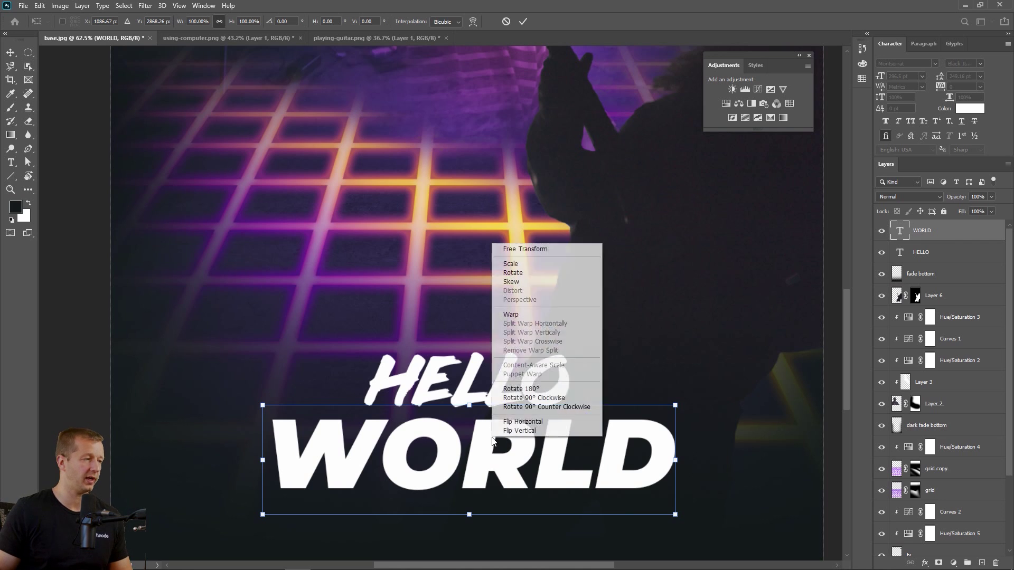
left_click(515, 282)
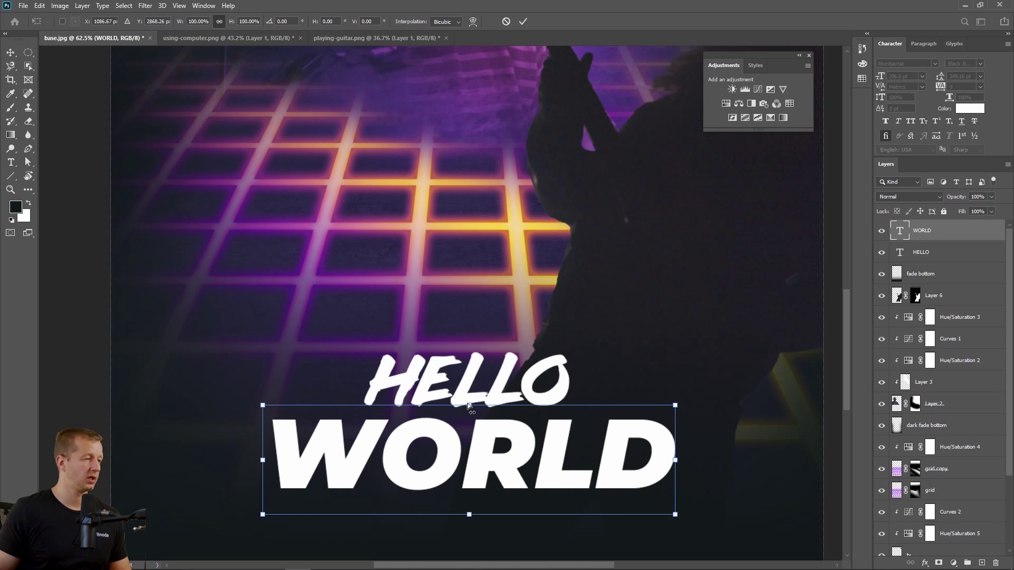
left_click_drag(473, 404, 495, 404)
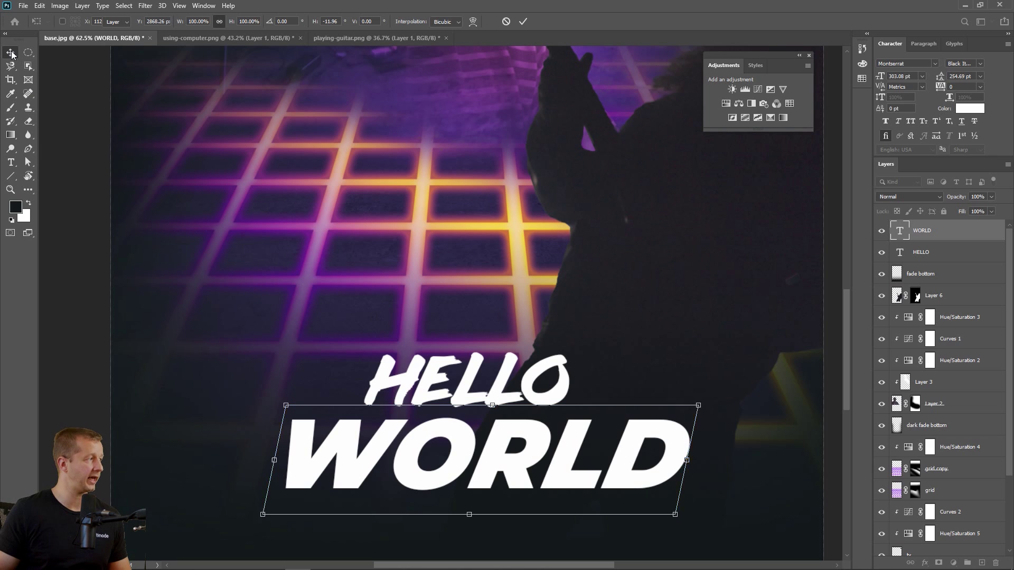
key("Return")
key("ctrl+0")
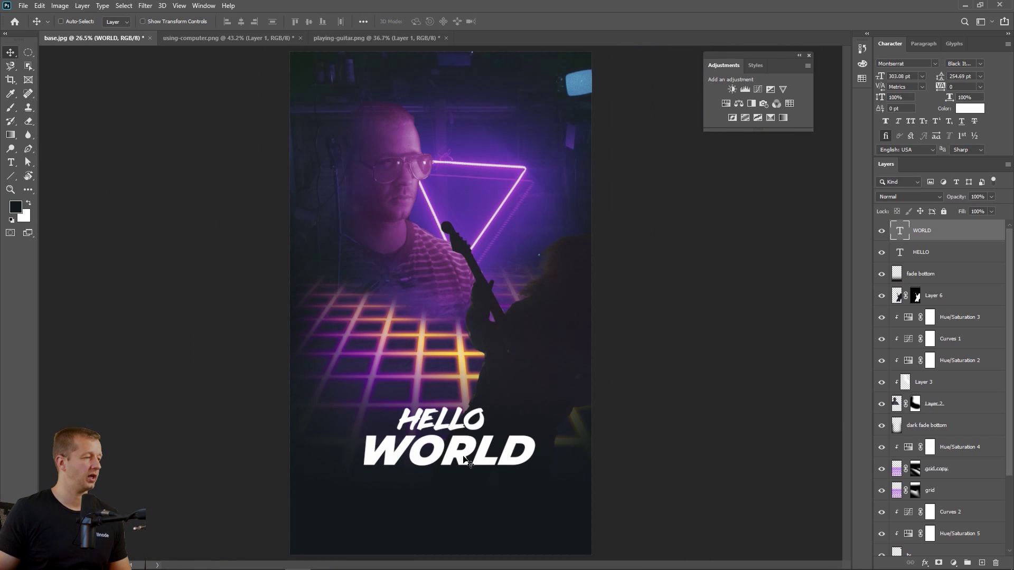
- Shift HELLO slightly to the right above WORLD to balance the two title lines
left_click_drag(461, 461, 457, 460)
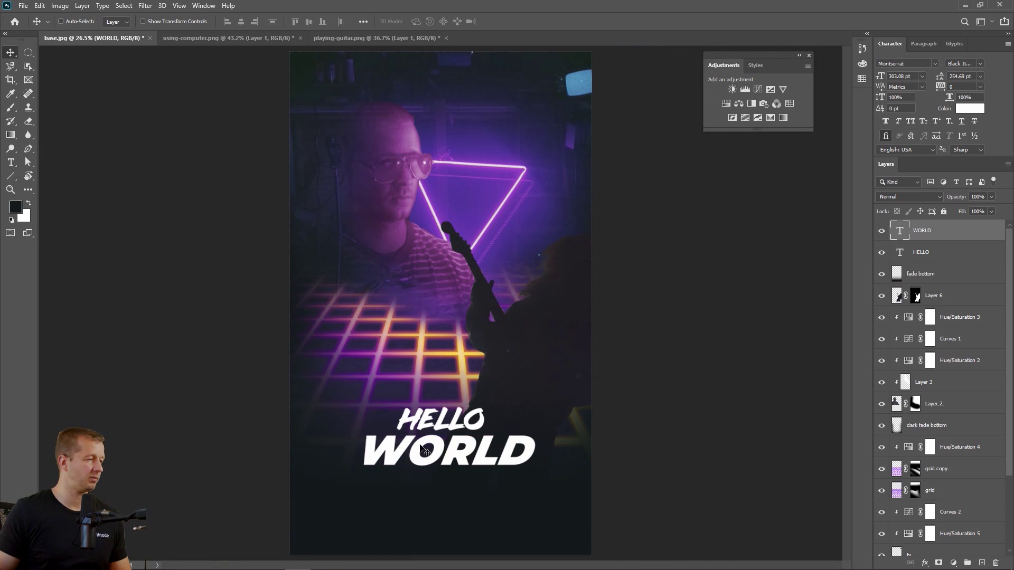
mouse_move(443, 423)
left_mouse_down()
mouse_move(466, 418)
mouse_move(455, 420)
left_mouse_up()
left_click_drag(455, 454, 456, 455)
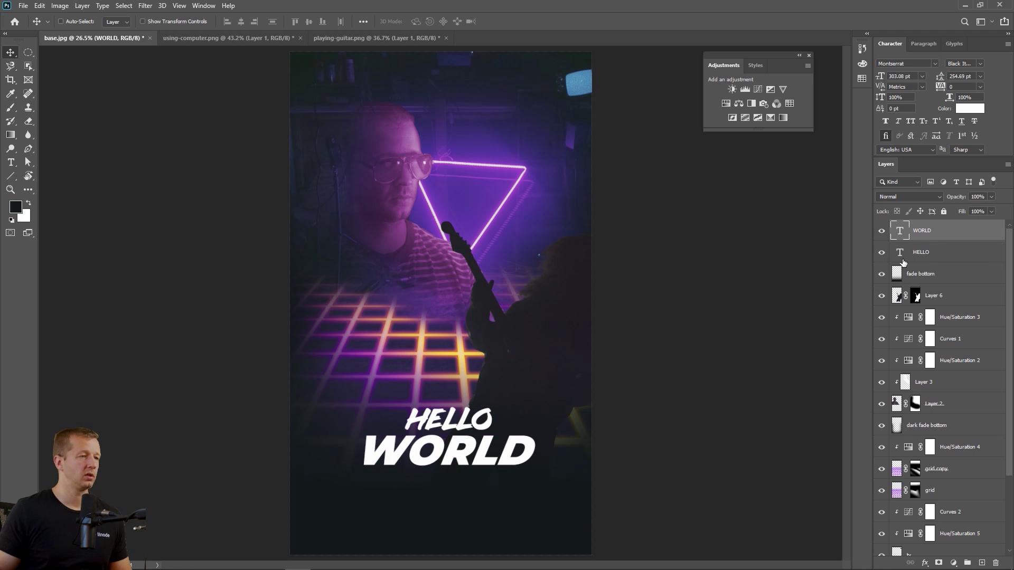
- Skew the HELLO and WORLD layers together vertically by about -7.5 degrees so the title slants upward
left_click(938, 252, "shift")
key("ctrl+t")
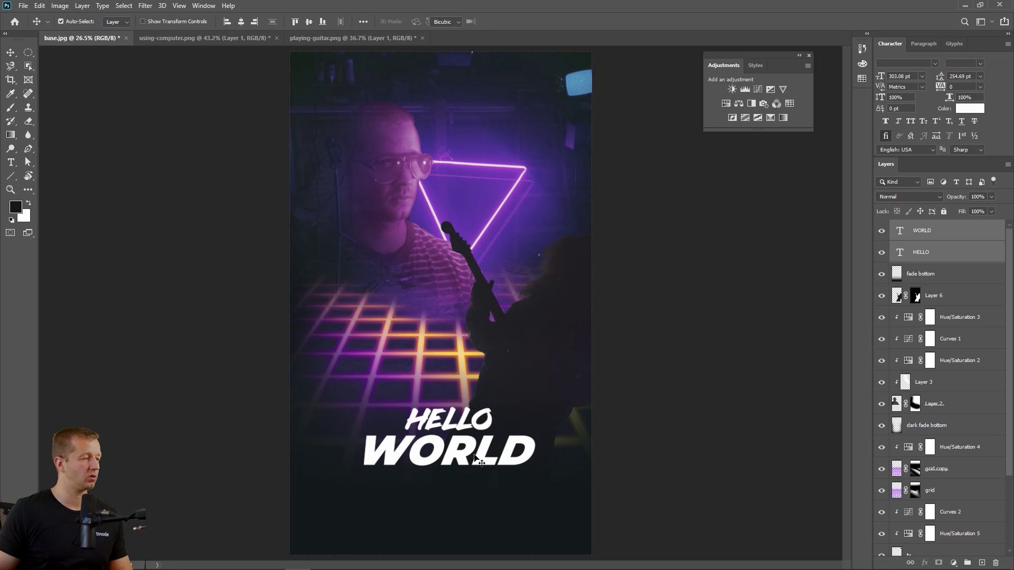
right_click(479, 457)
left_click(506, 299)
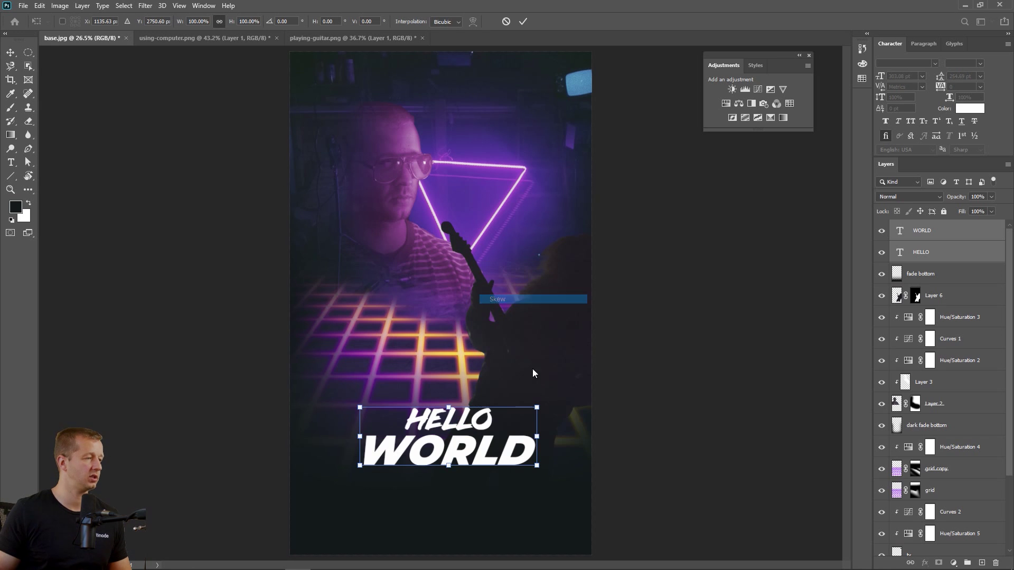
left_click_drag(536, 437, 536, 424)
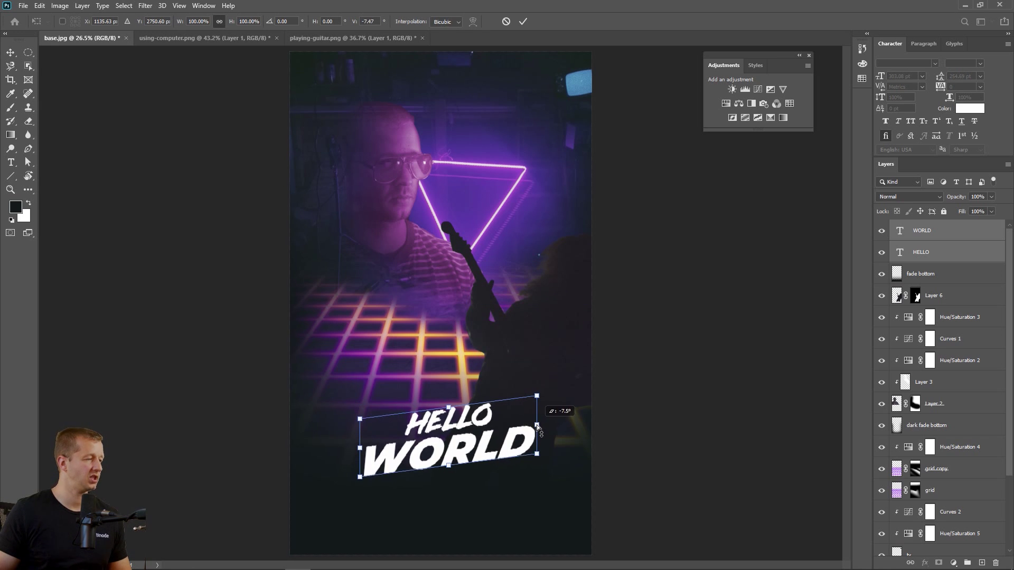
left_click(11, 52)
scroll(526, 360, "down", 3)
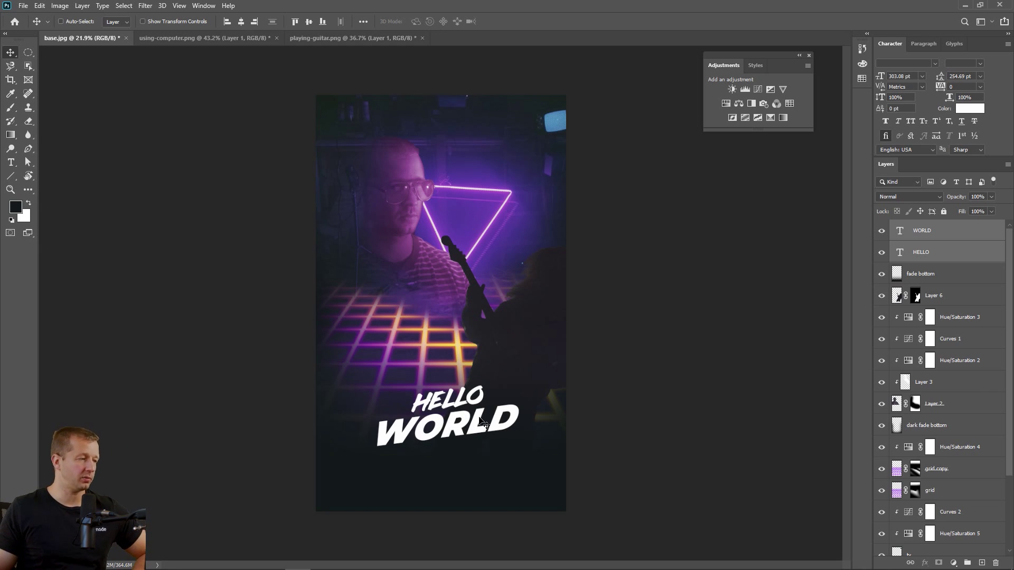
- Add a Gradient Overlay layer style to the WORLD text layer, keeping the title in view
left_click(969, 251)
left_click(959, 233)
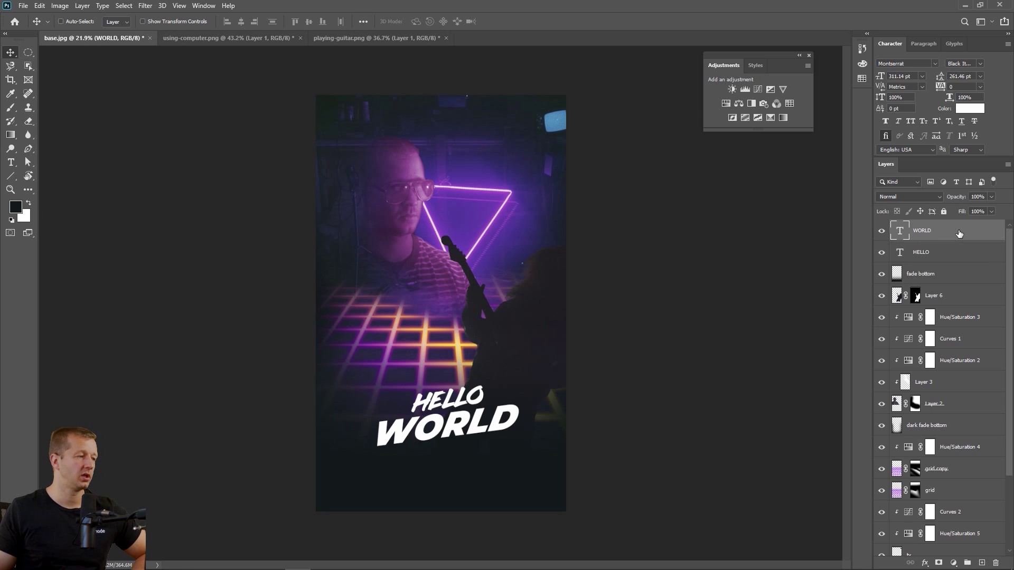
left_click(964, 250)
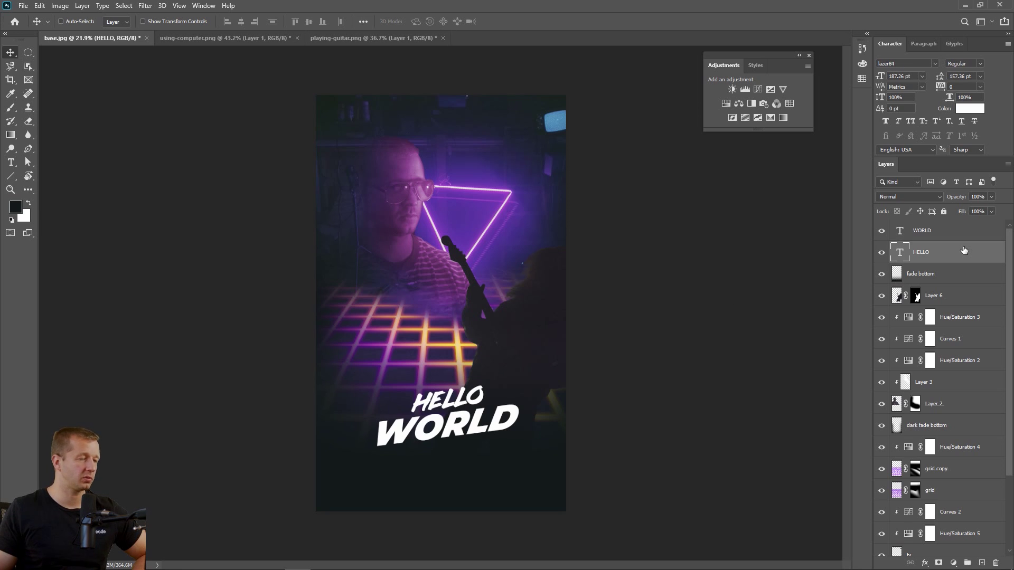
left_click(975, 232)
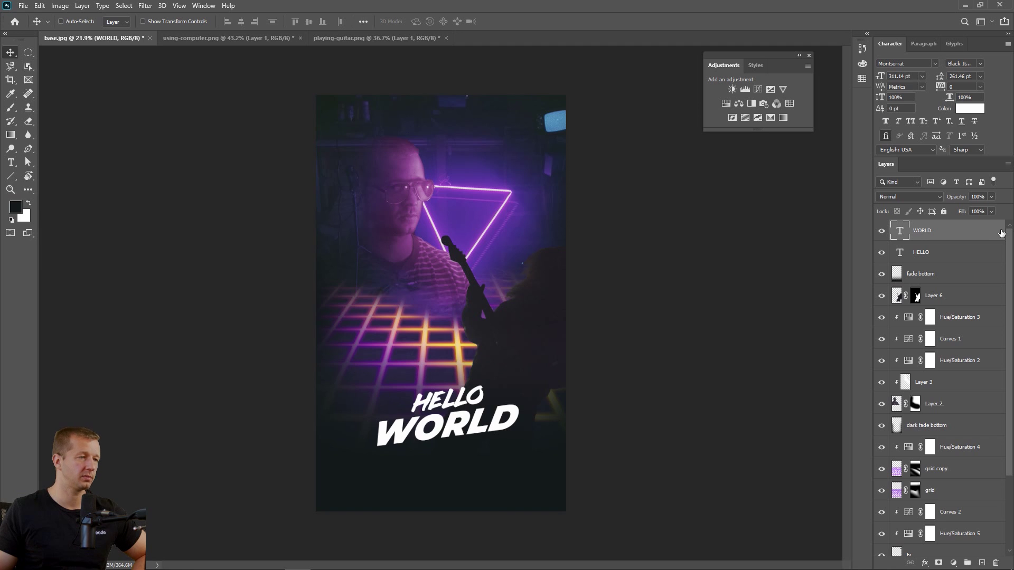
double_click(1002, 233)
left_click_drag(686, 60, 553, 86)
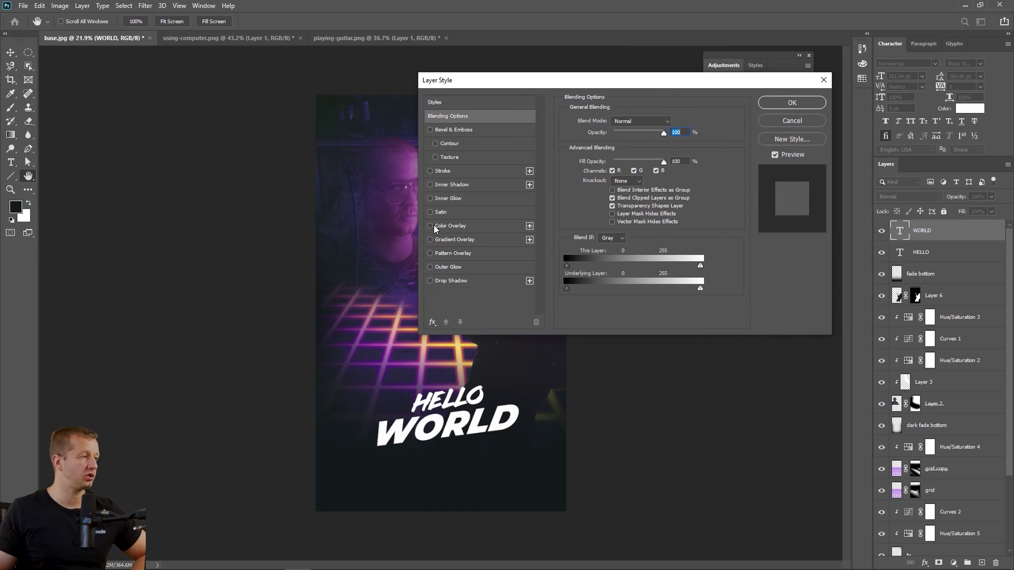
left_click(431, 240)
left_click(448, 240)
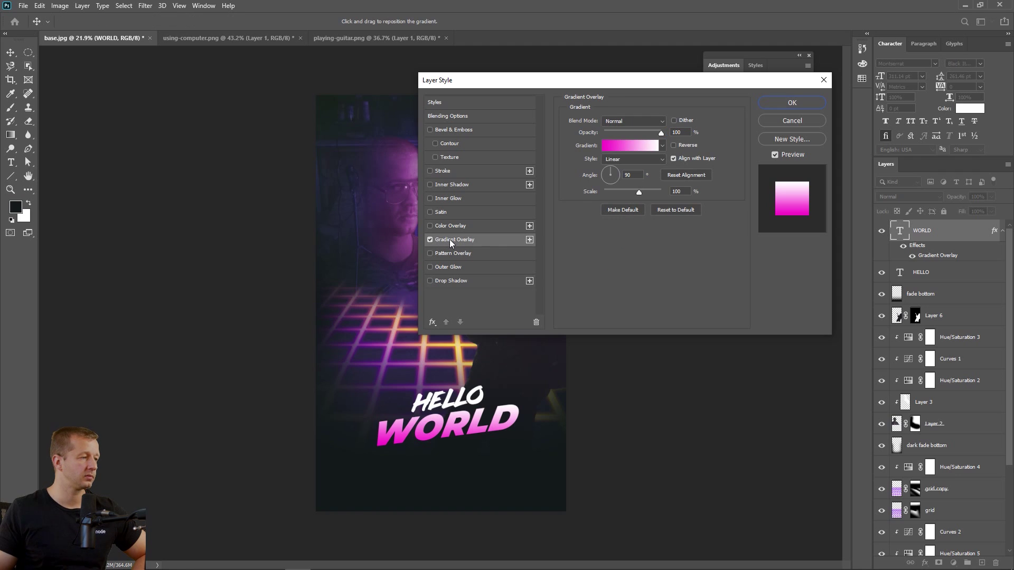
left_click_drag(572, 80, 578, 32)
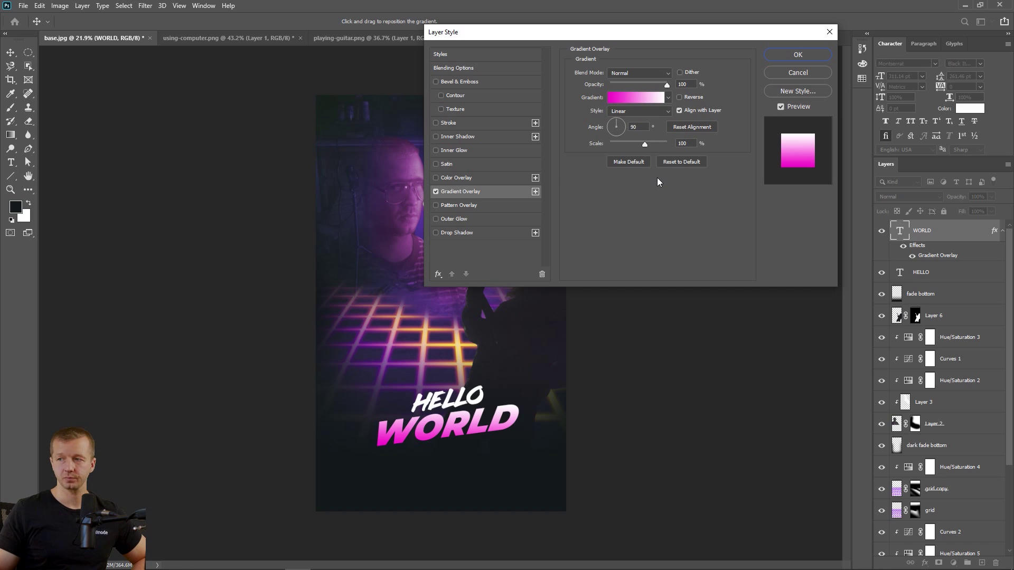
left_click(668, 98)
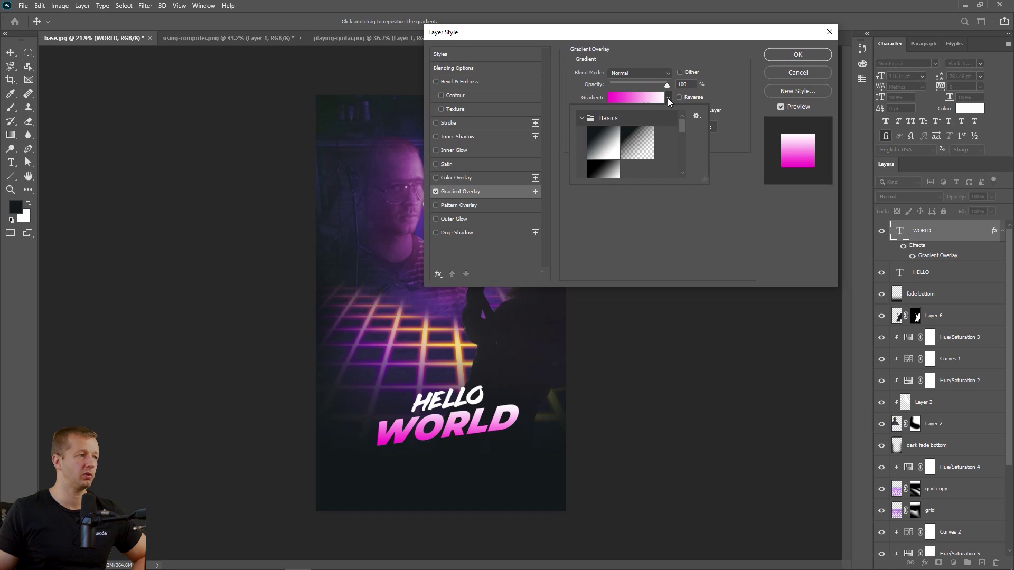
left_click_drag(680, 127, 679, 168)
scroll(613, 149, "up", 10)
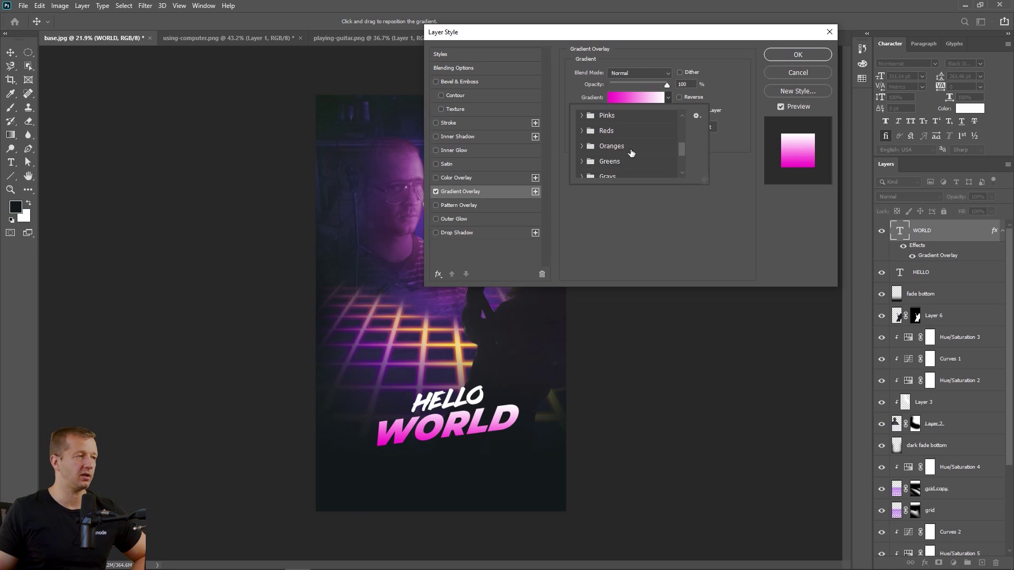
scroll(628, 148, "up", 1)
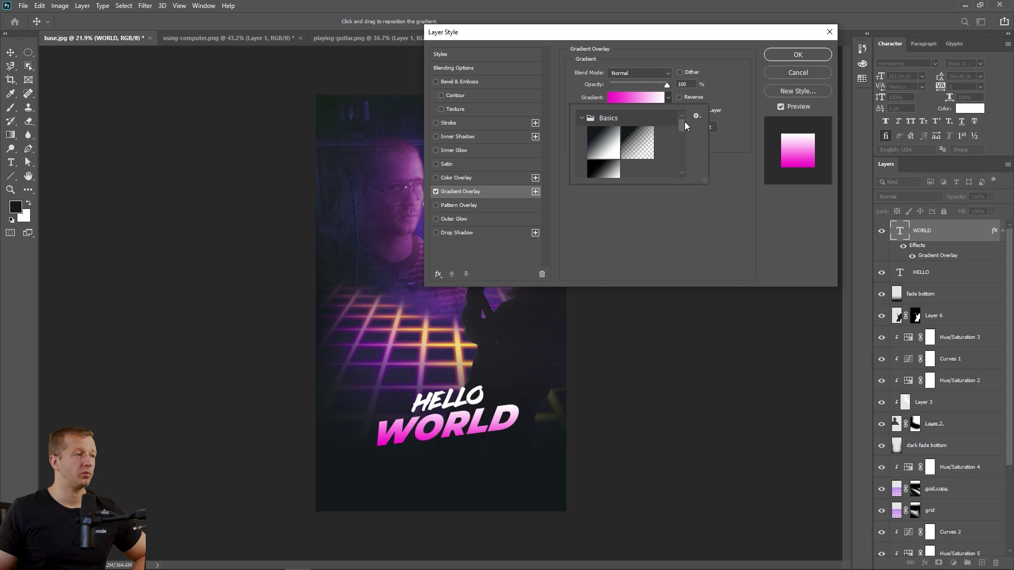
left_click(674, 100)
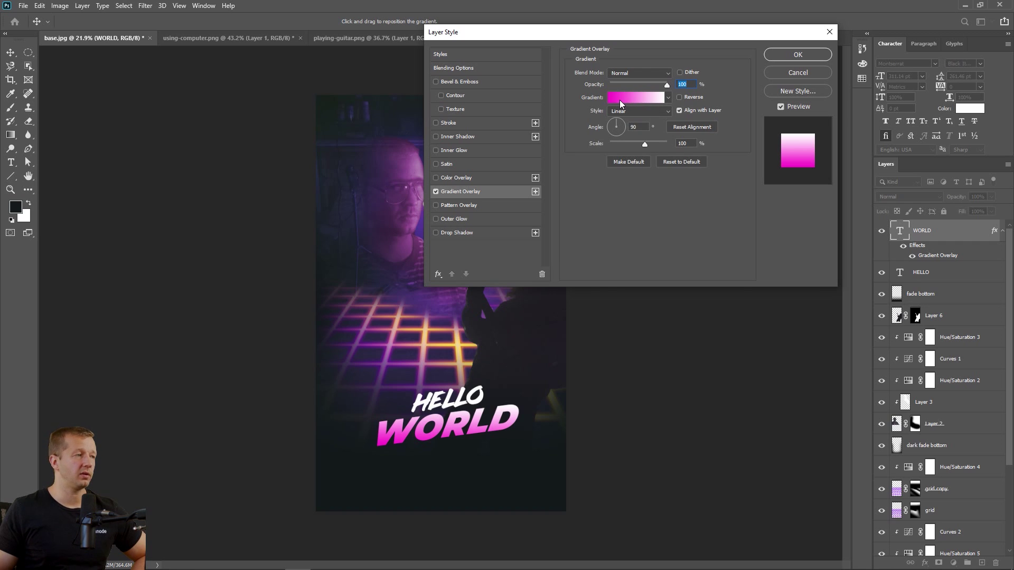
- Give the overlay gradient a hard pink-to-white edge with the pink and opacity stops at 31% and the white stop at 32%
left_click(619, 100)
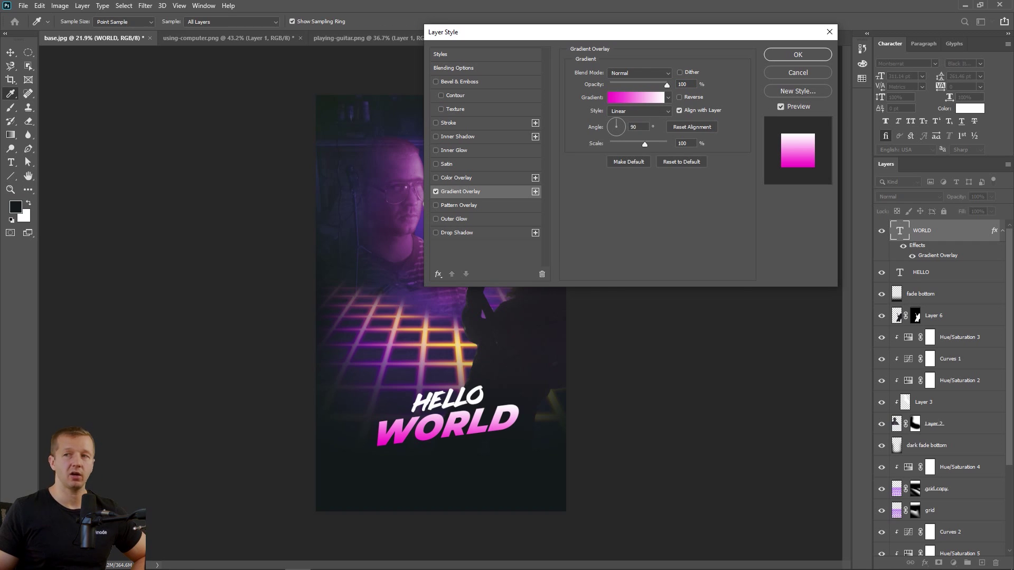
left_click_drag(610, 131, 700, 194)
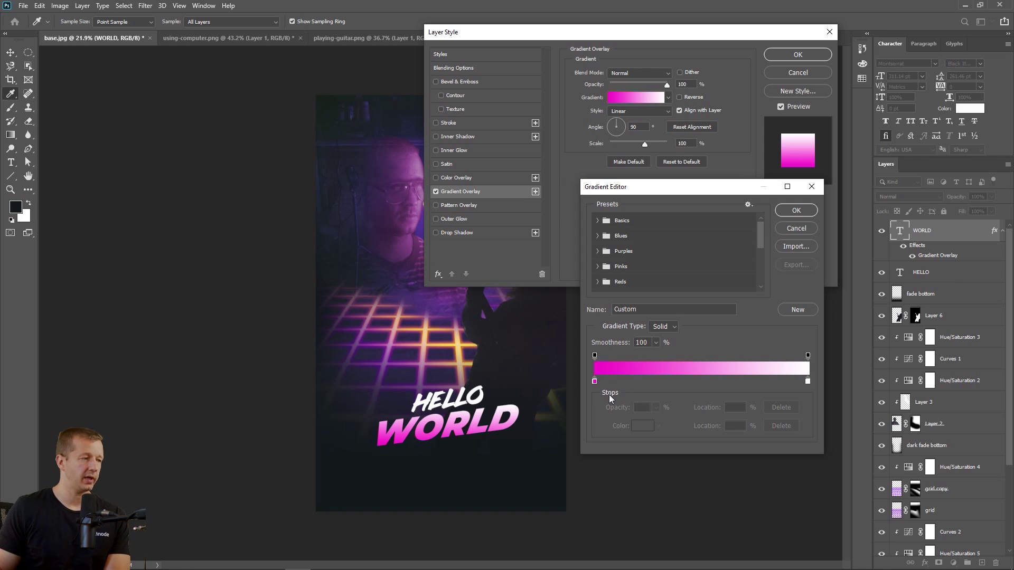
left_click_drag(595, 382, 659, 383)
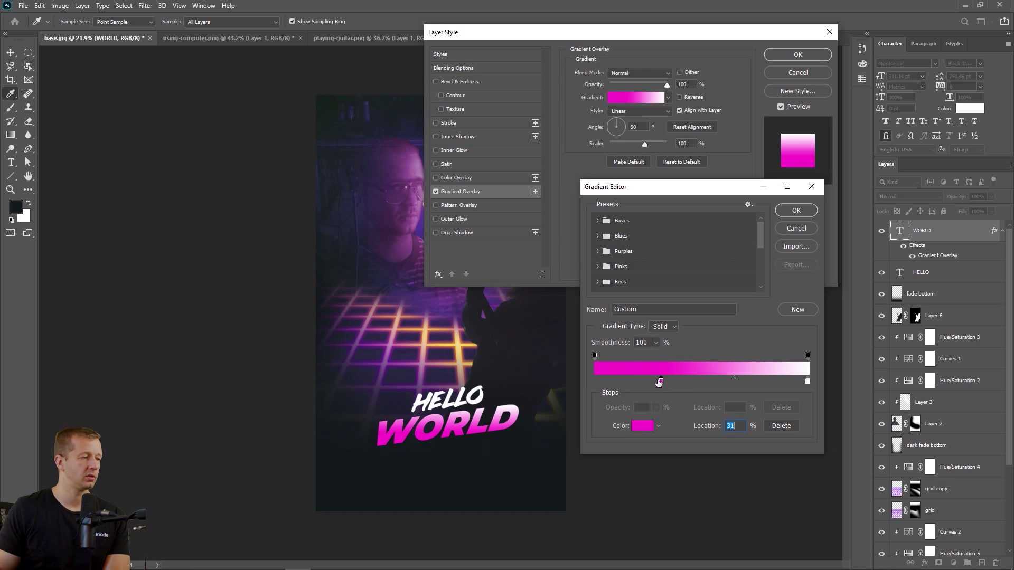
left_click_drag(595, 358, 662, 359)
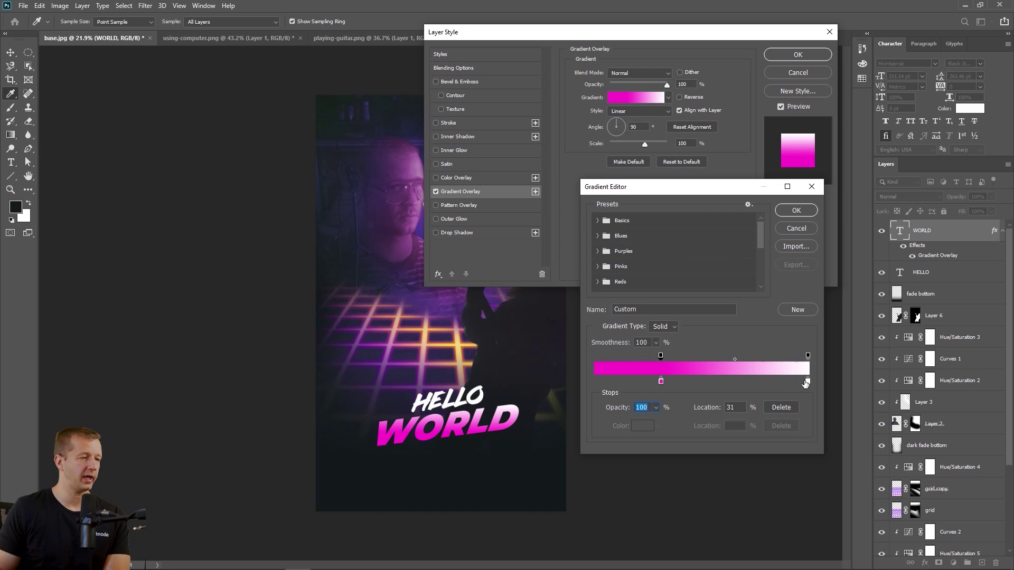
left_click_drag(807, 381, 664, 382)
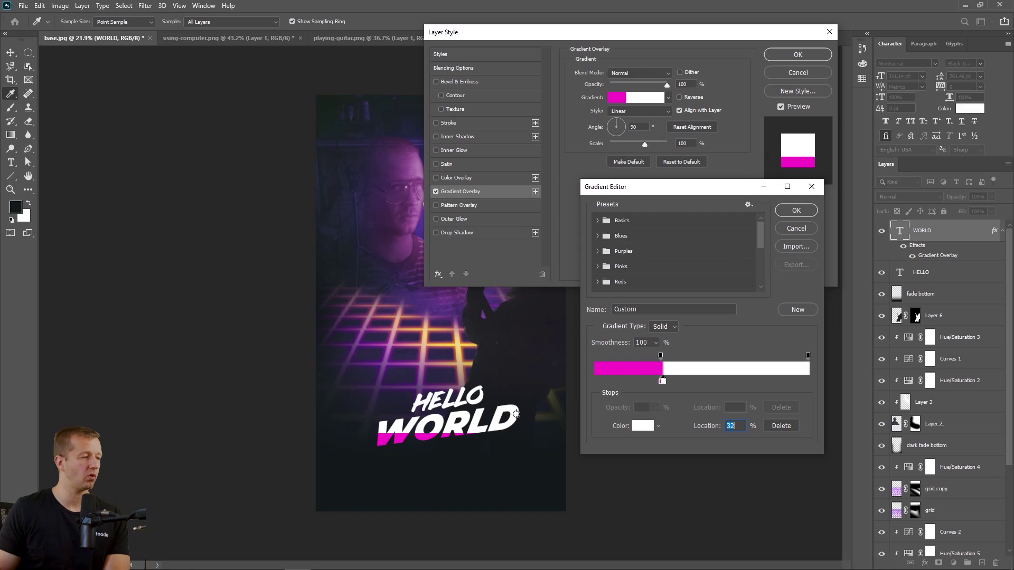
left_click(796, 211)
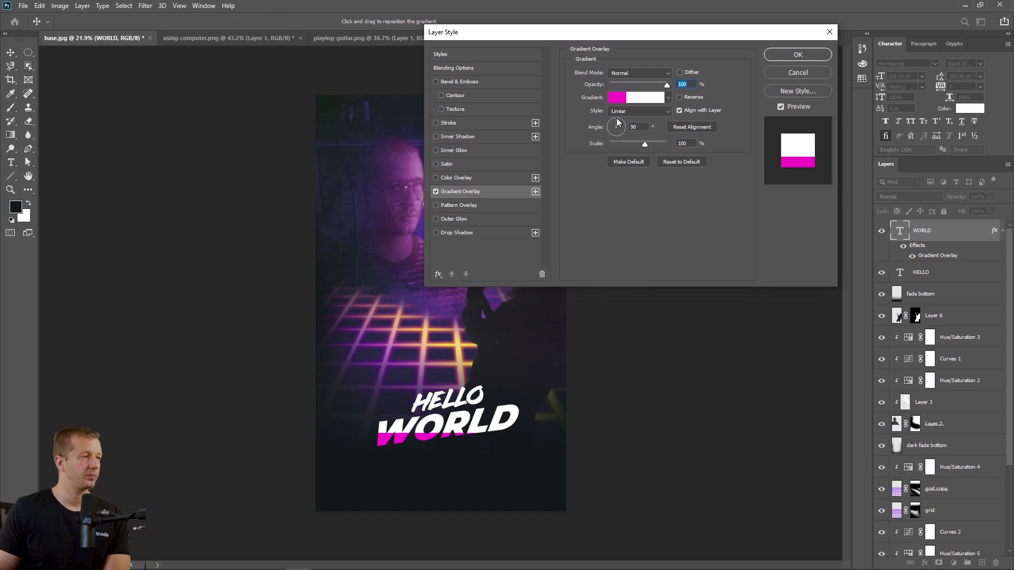
- Tilt WORLD's gradient overlay to 98° and move its hard pink-to-white edge to about 52%, with the opacity stop at 30%
left_click_drag(616, 125, 617, 124)
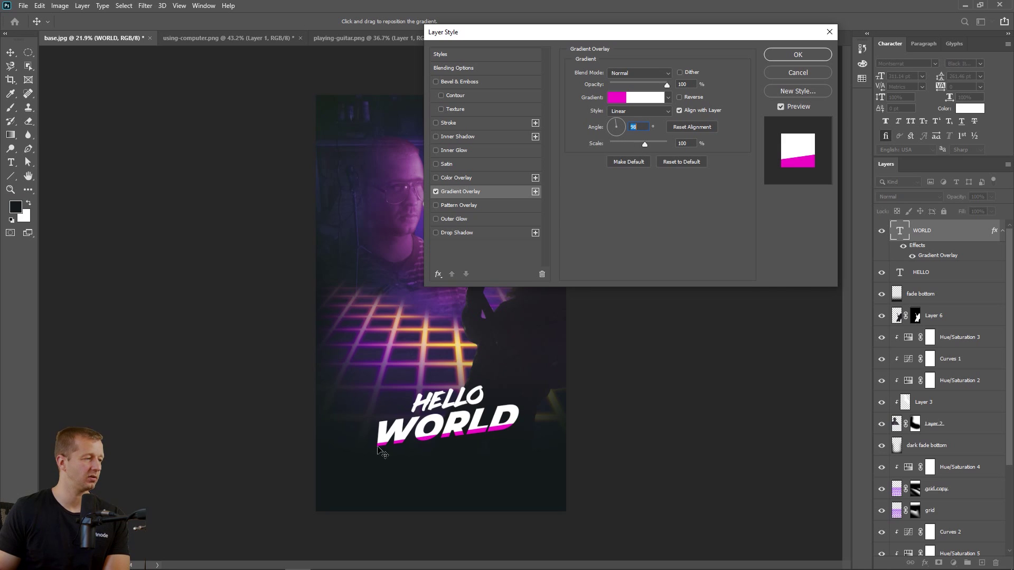
left_click(637, 100)
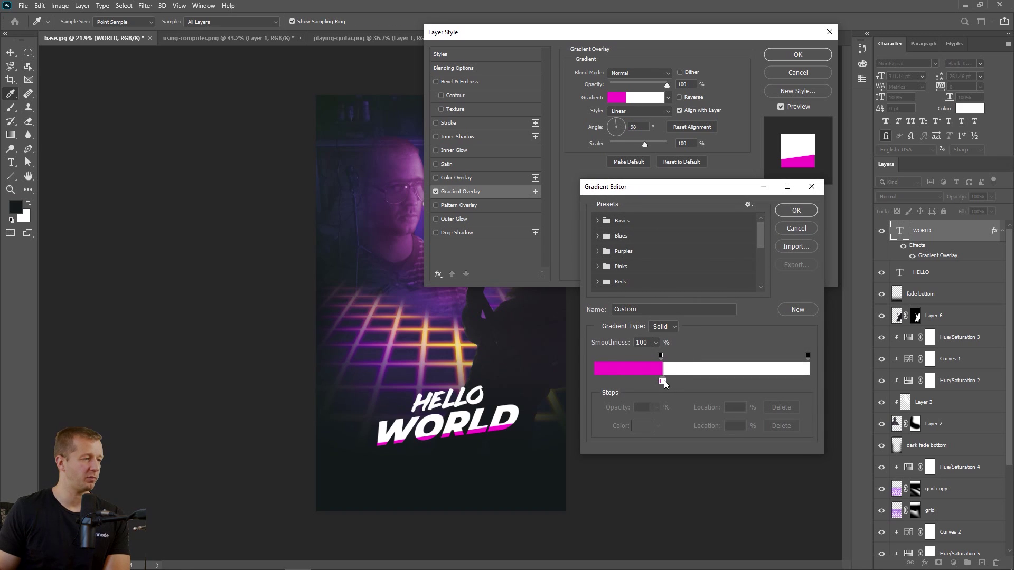
left_click_drag(663, 381, 738, 384)
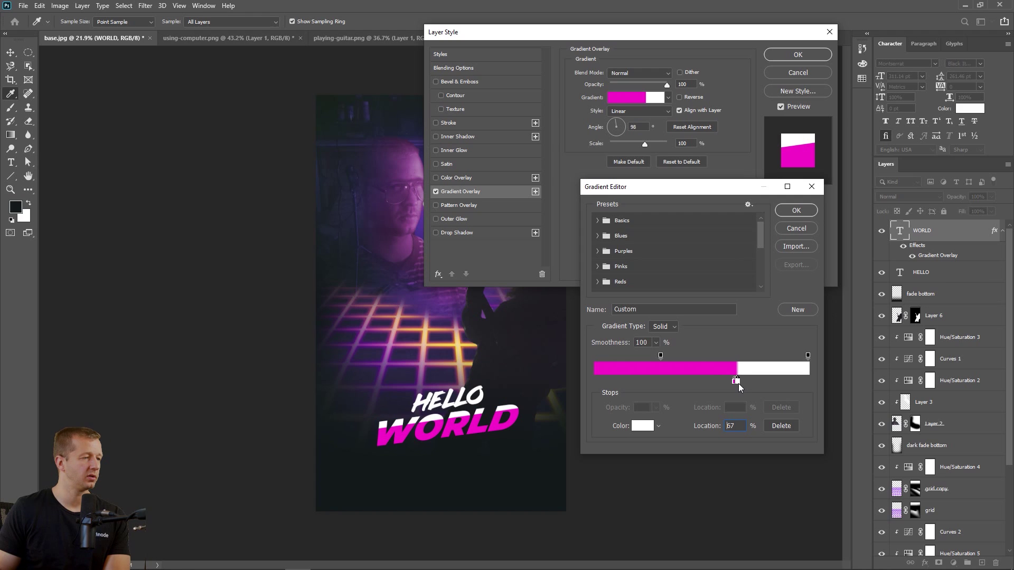
left_click(660, 356)
left_click_drag(660, 357, 659, 357)
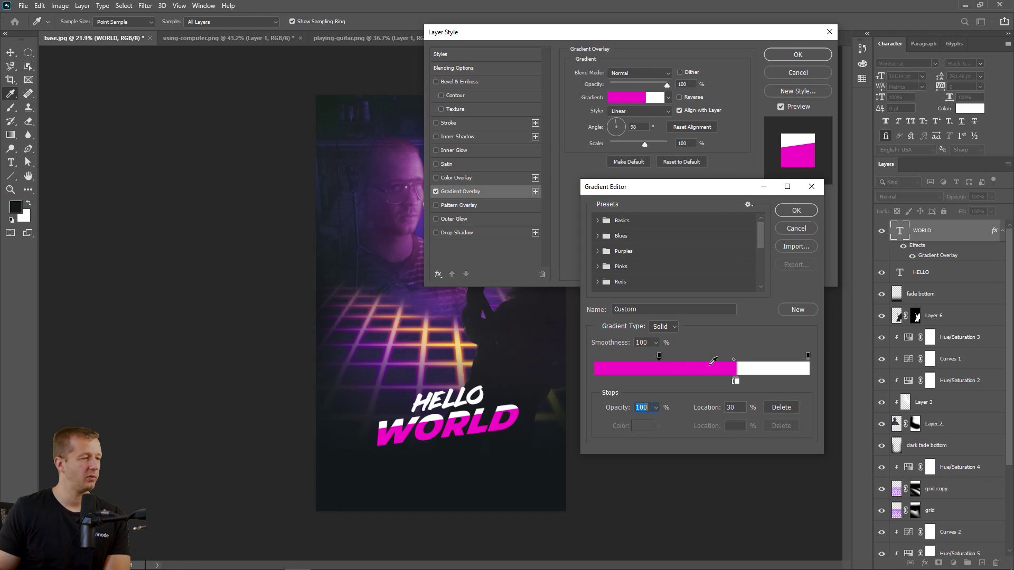
left_click_drag(735, 382, 706, 380)
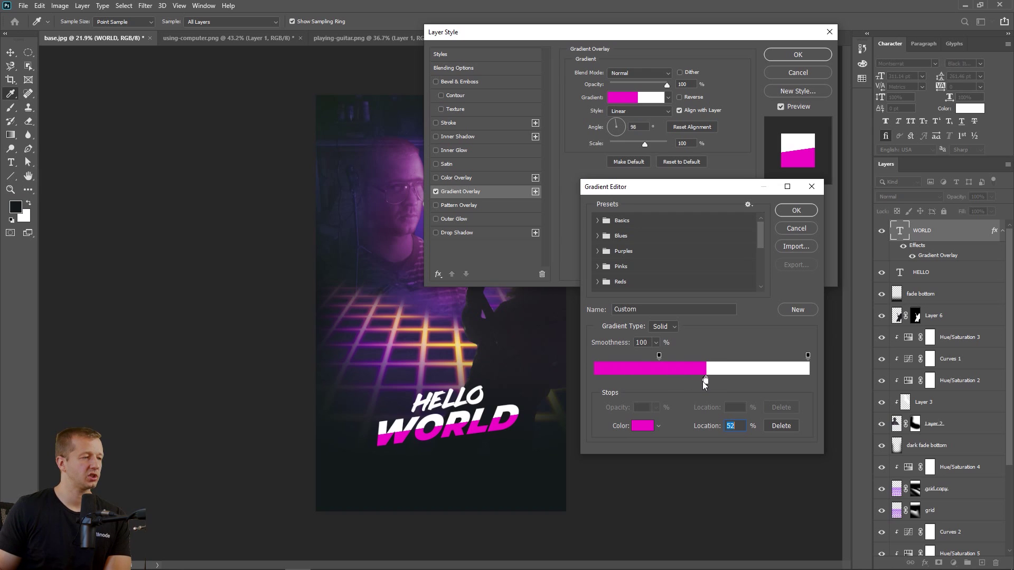
- Recolour the pink stop at the hard edge to dark purple 8200b8 and place it at 51%
double_click(702, 381)
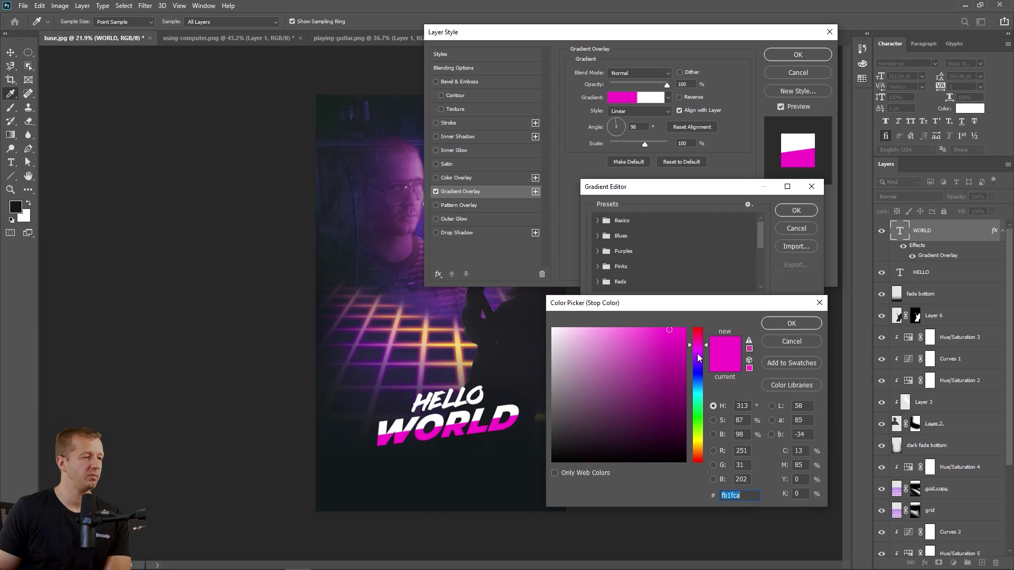
left_click(698, 357)
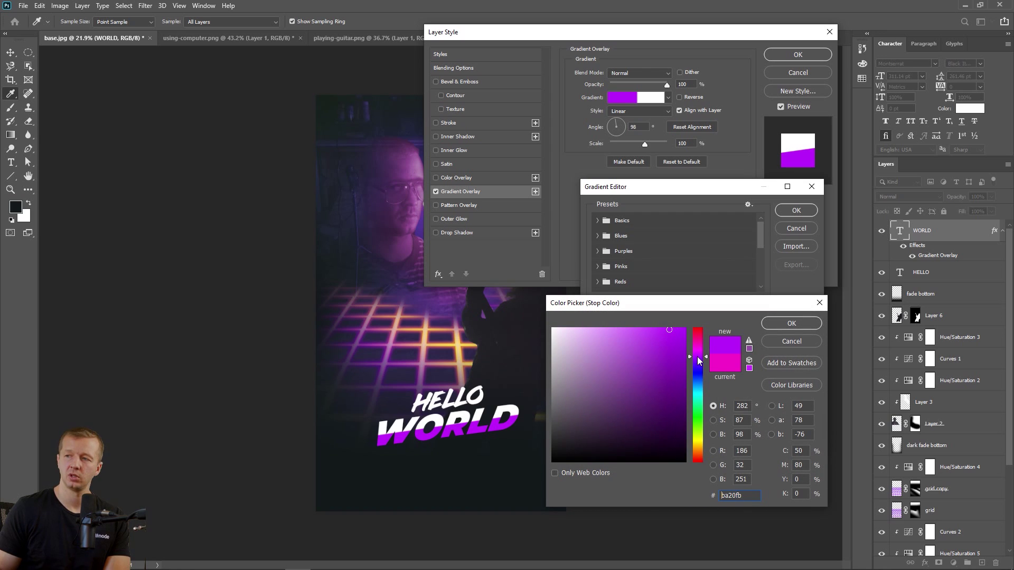
left_click(686, 365)
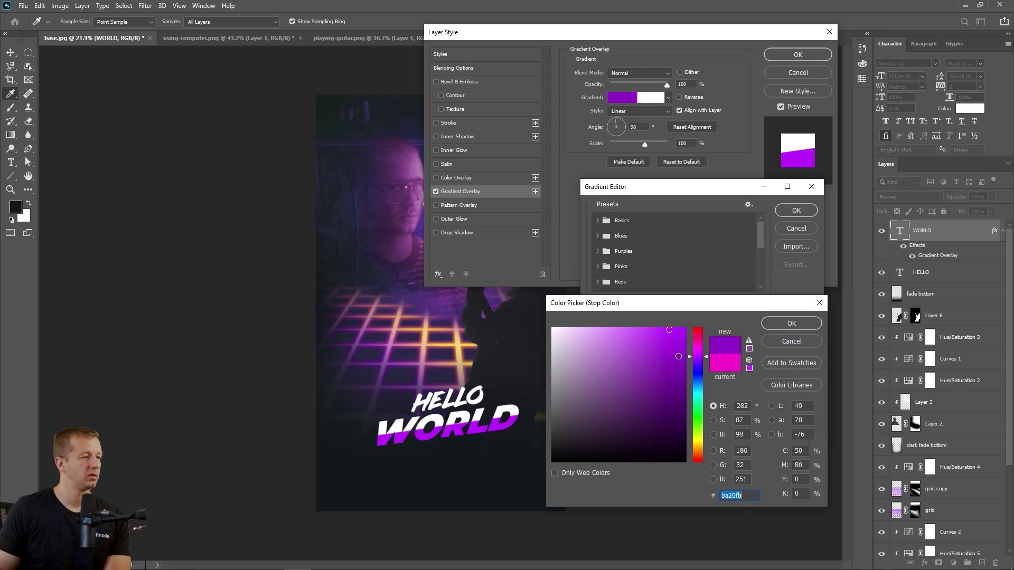
left_click(791, 323)
left_click_drag(700, 380, 705, 379)
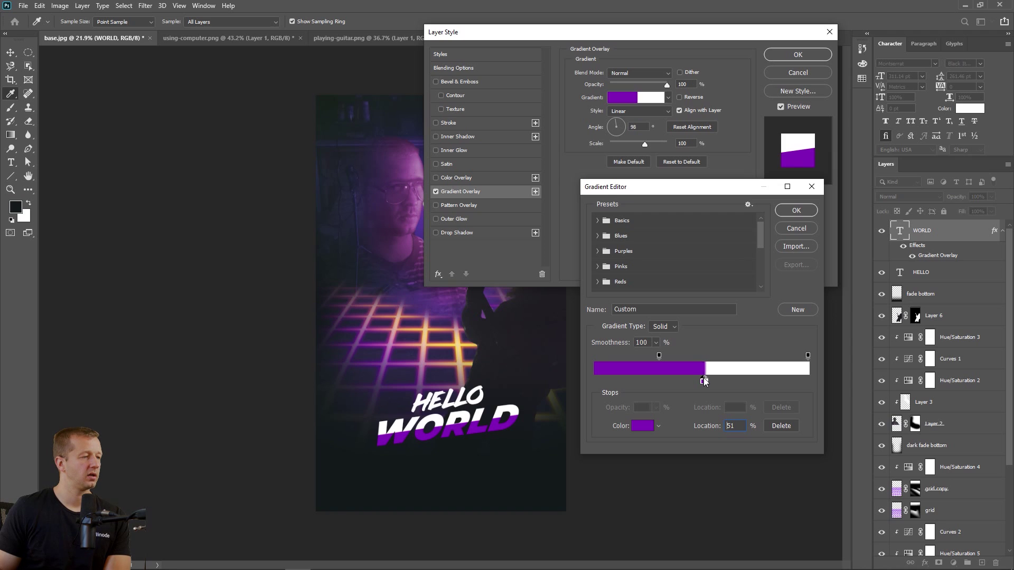
- Add a bright magenta-purple d800f8 colour stop before the dark purple one and position it at 34%
left_click(657, 380)
double_click(657, 381)
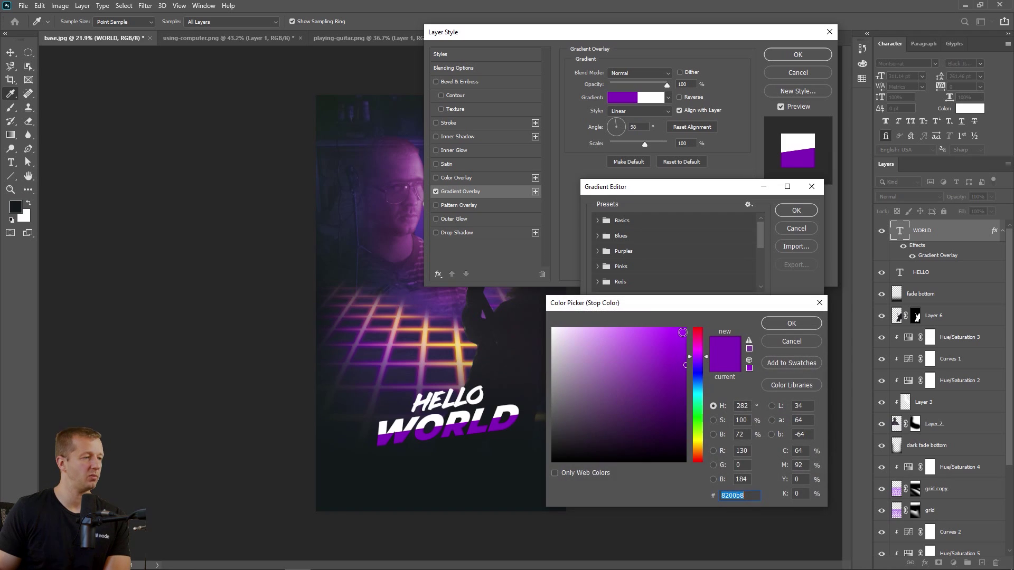
type("d800f8")
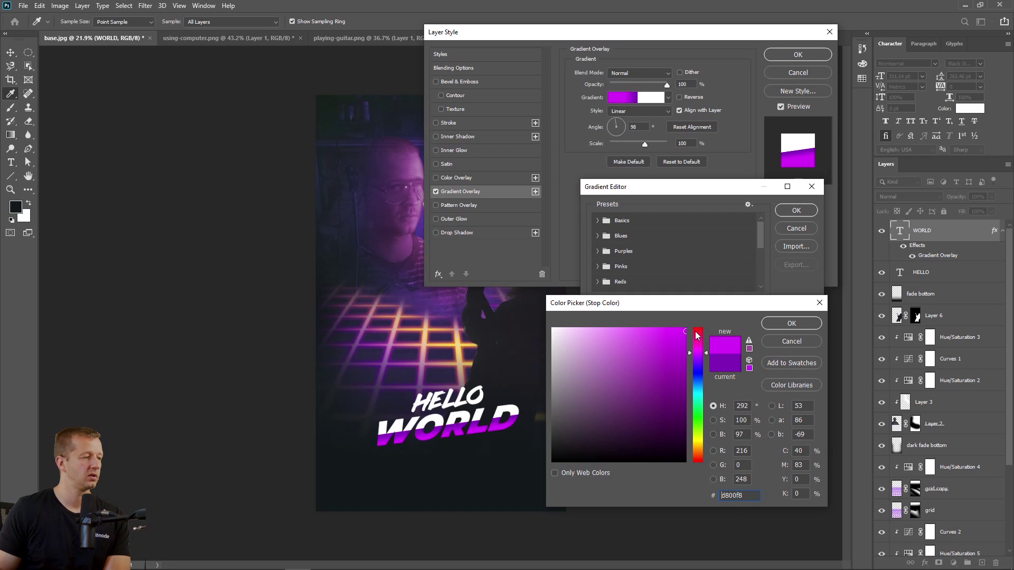
left_click(780, 323)
mouse_move(657, 383)
left_mouse_down()
mouse_move(681, 384)
mouse_move(668, 385)
left_mouse_up()
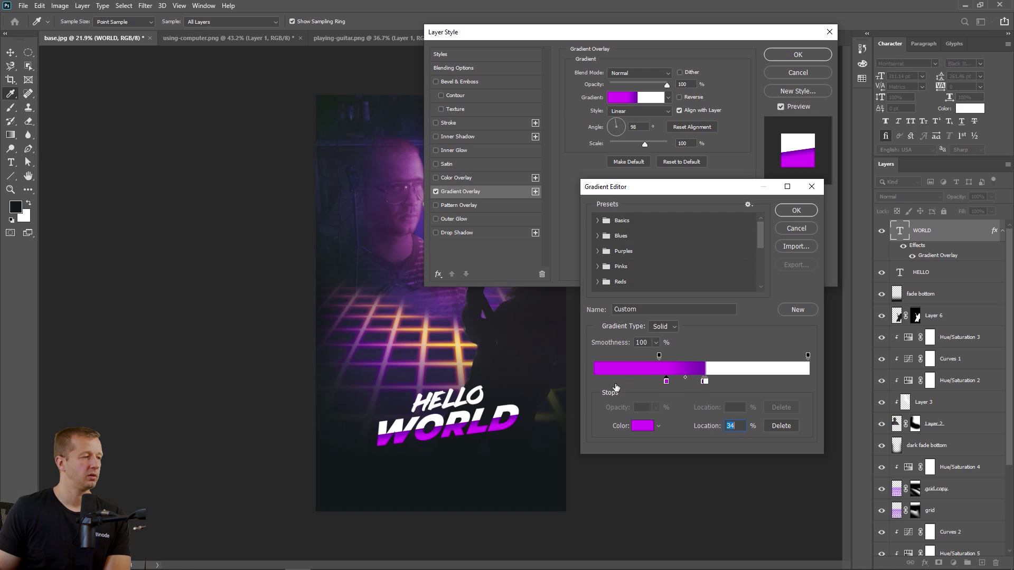
- Add a pale pink fad6ff stop at the gradient's start and move the magenta-purple stop to 39%
left_click_drag(604, 382, 587, 384)
left_click_drag(640, 339, 575, 317)
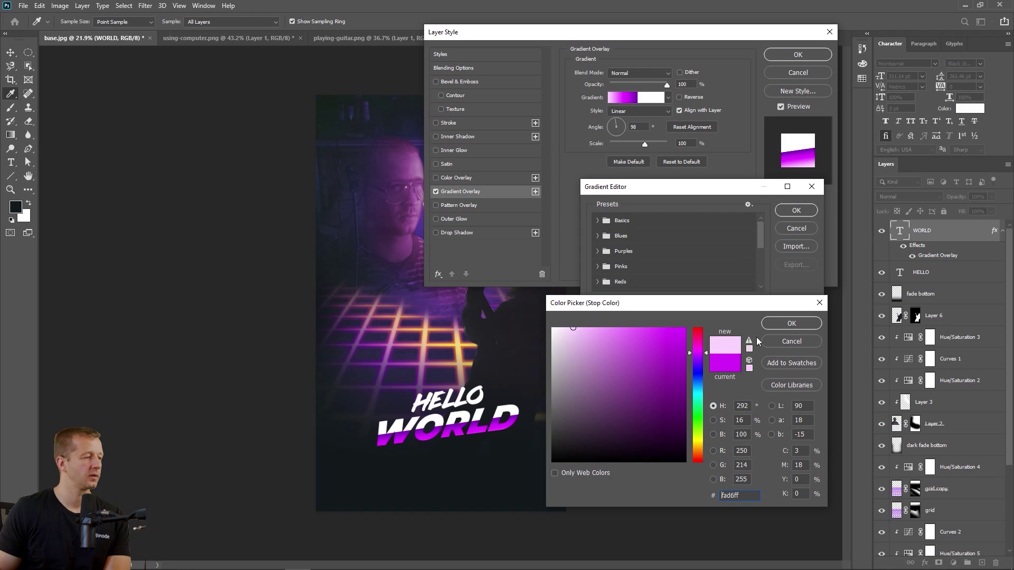
left_click(792, 324)
left_click_drag(605, 383, 682, 384)
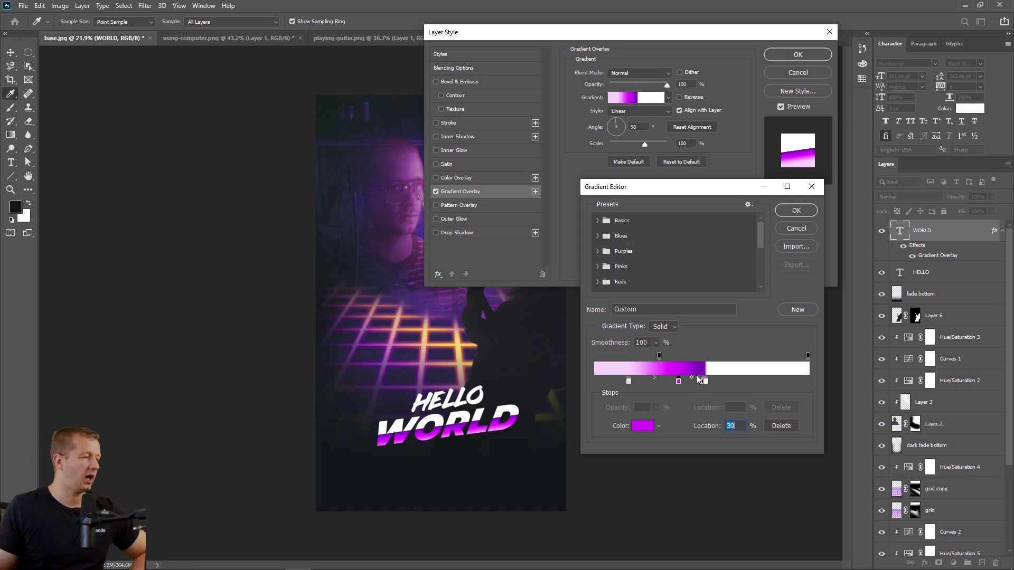
- Add a colour stop at 100% on the white end of the gradient and make it grey 9c9c9c
left_click_drag(788, 381, 808, 381)
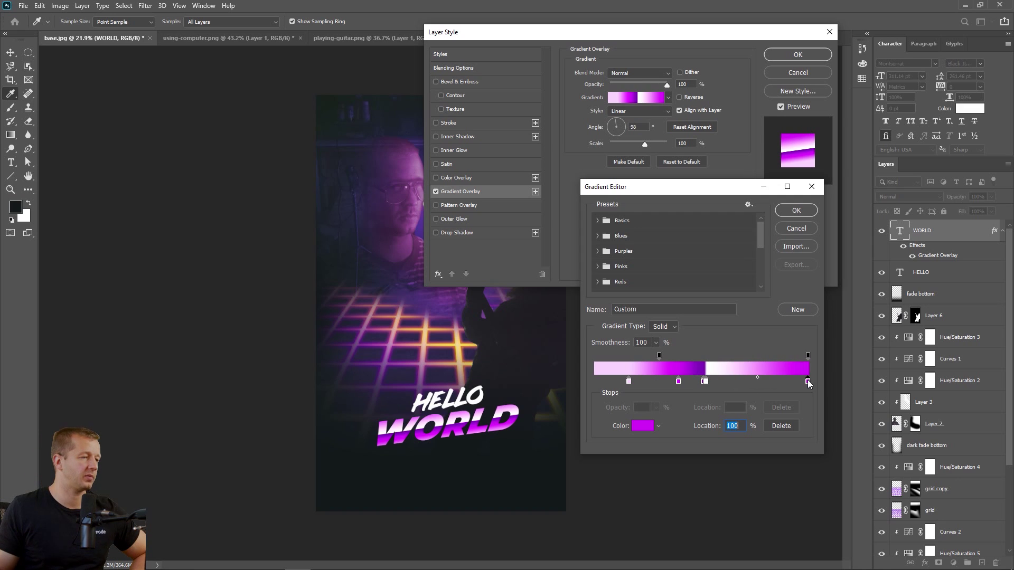
double_click(807, 381)
mouse_move(572, 341)
left_mouse_down()
mouse_move(533, 352)
mouse_move(538, 371)
mouse_move(527, 405)
mouse_move(530, 373)
left_mouse_up()
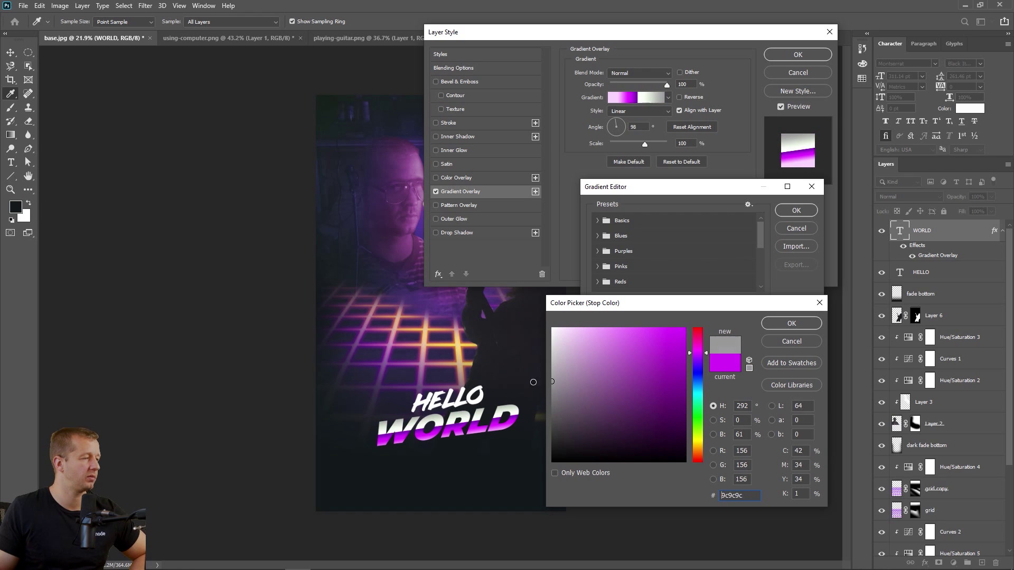
left_click(792, 323)
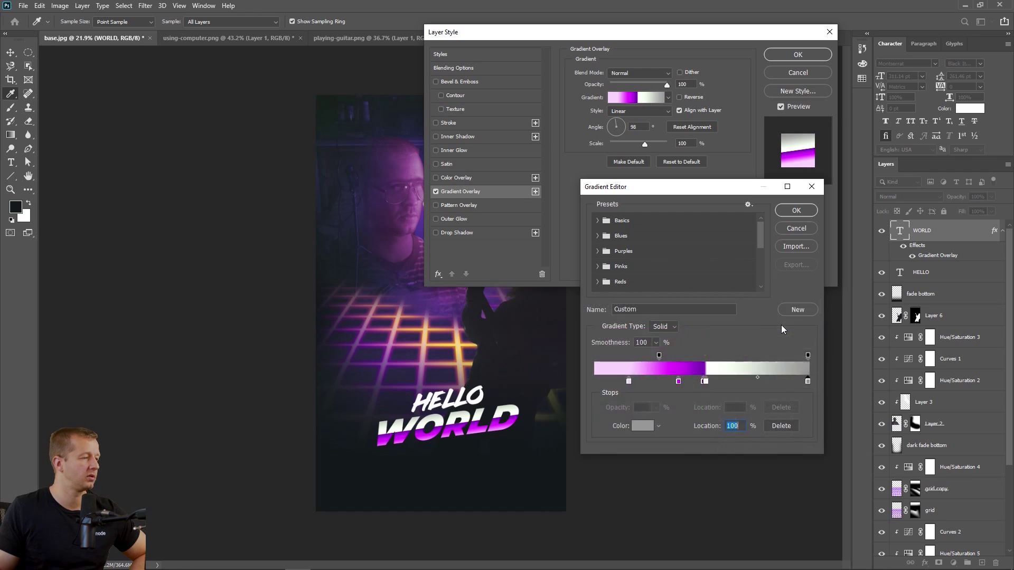
- Change the pale pink stop at 16% to a more saturated magenta-pink and accept the edited gradient
double_click(629, 382)
mouse_move(612, 338)
left_mouse_down()
mouse_move(612, 323)
mouse_move(616, 339)
mouse_move(652, 328)
left_mouse_up()
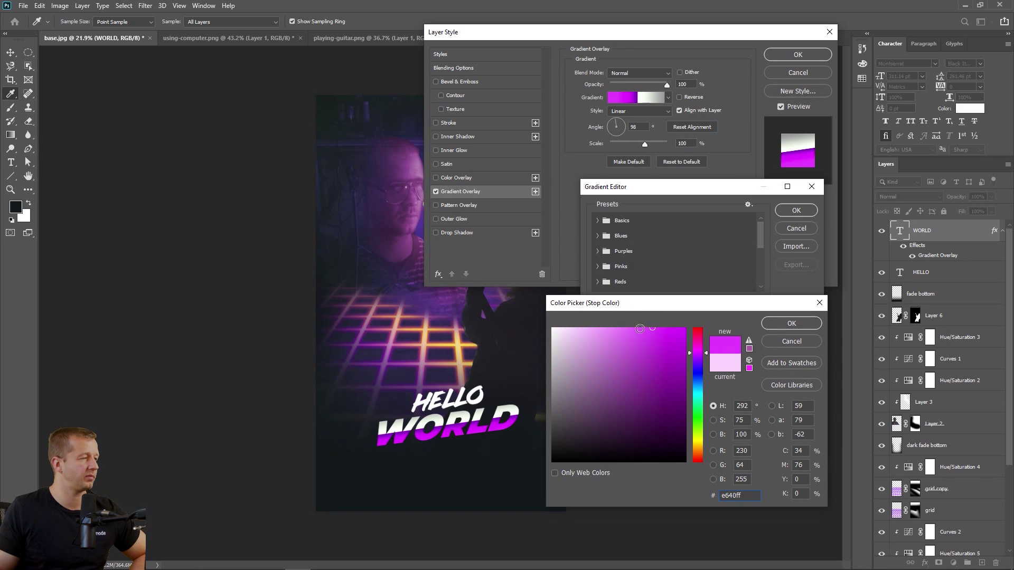
left_click(791, 323)
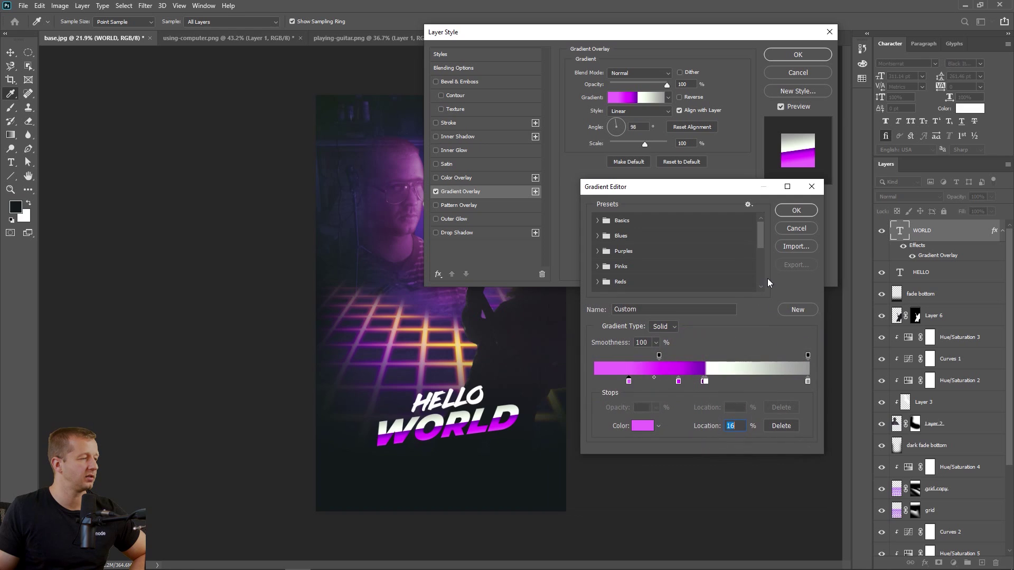
left_click(785, 212)
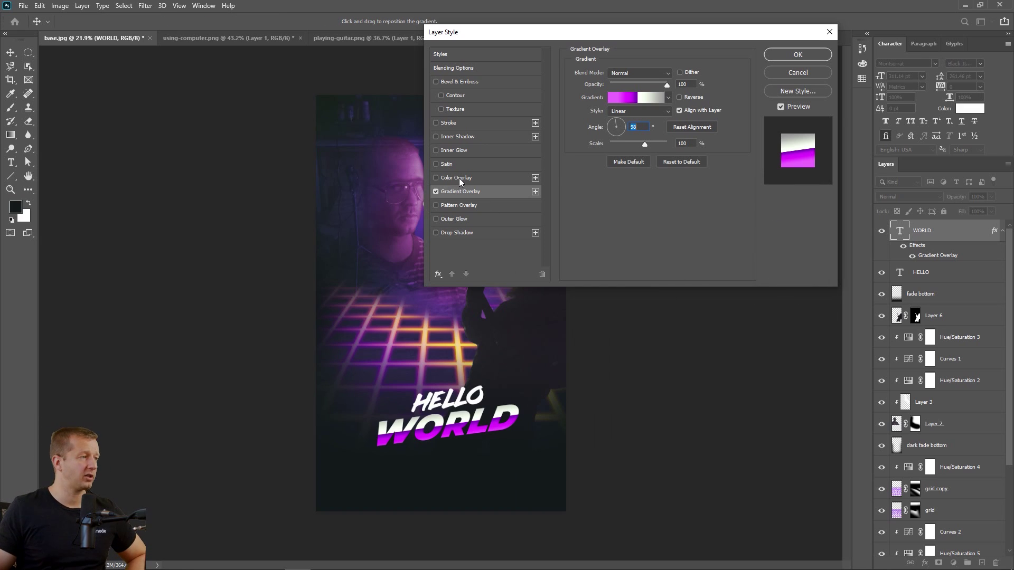
- Add a Stroke effect to the WORLD text and show its settings, keeping the title in view
left_click(436, 122)
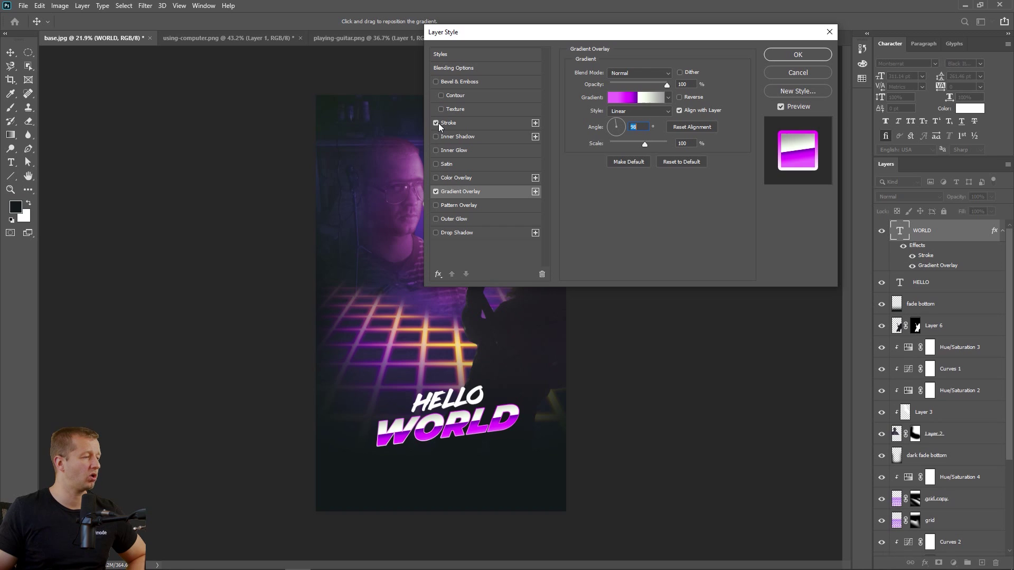
left_click(460, 122)
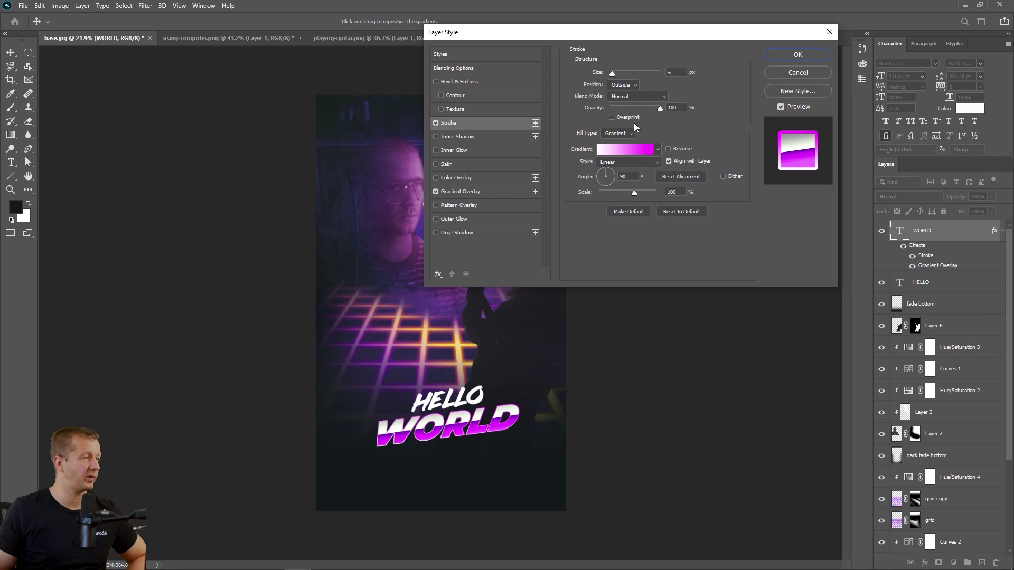
left_click_drag(633, 37, 617, 73)
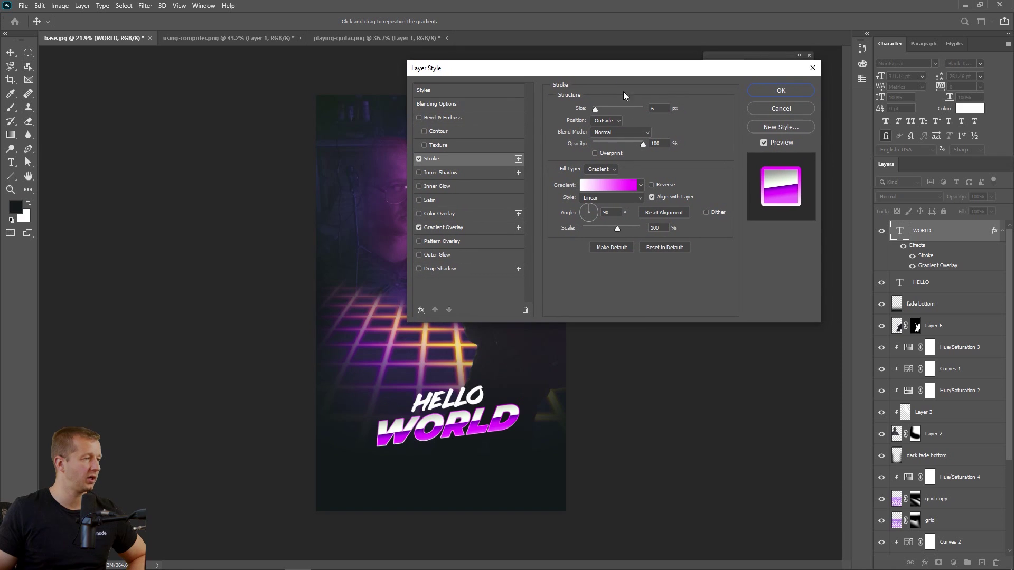
- Try a solid white colour fill for the WORLD stroke and return it to the gradient fill
left_click(600, 173)
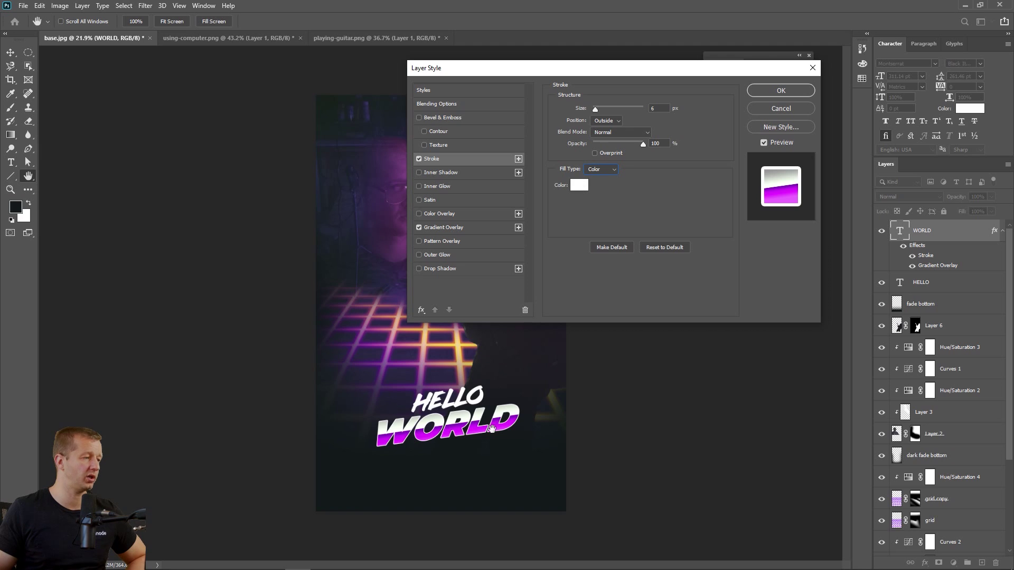
mouse_move(595, 109)
left_mouse_down()
mouse_move(606, 108)
mouse_move(596, 106)
left_mouse_up()
left_click(598, 170)
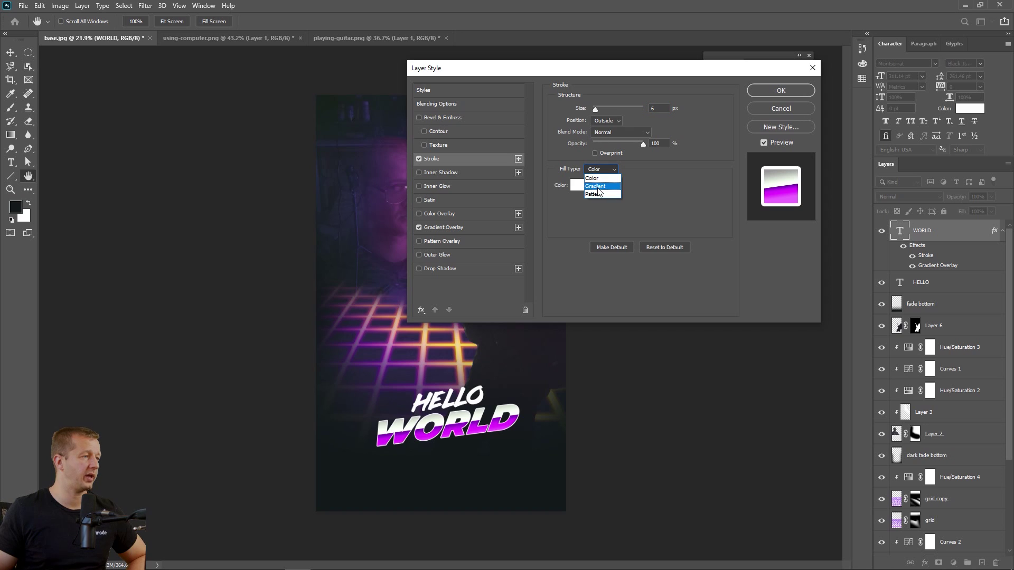
left_click(600, 190)
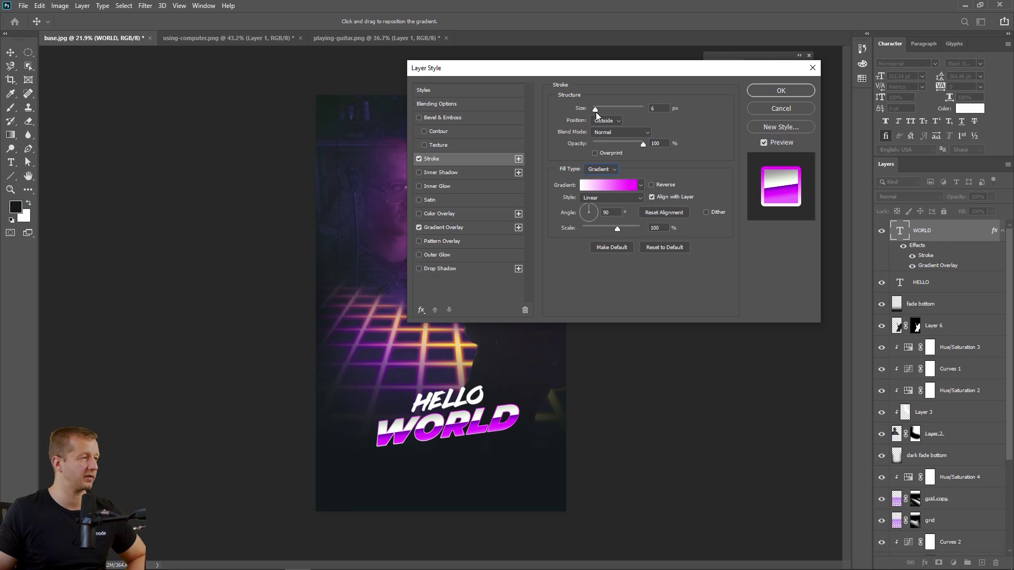
- Thicken WORLD's gradient stroke slightly and apply the layer style
left_click_drag(596, 111, 597, 108)
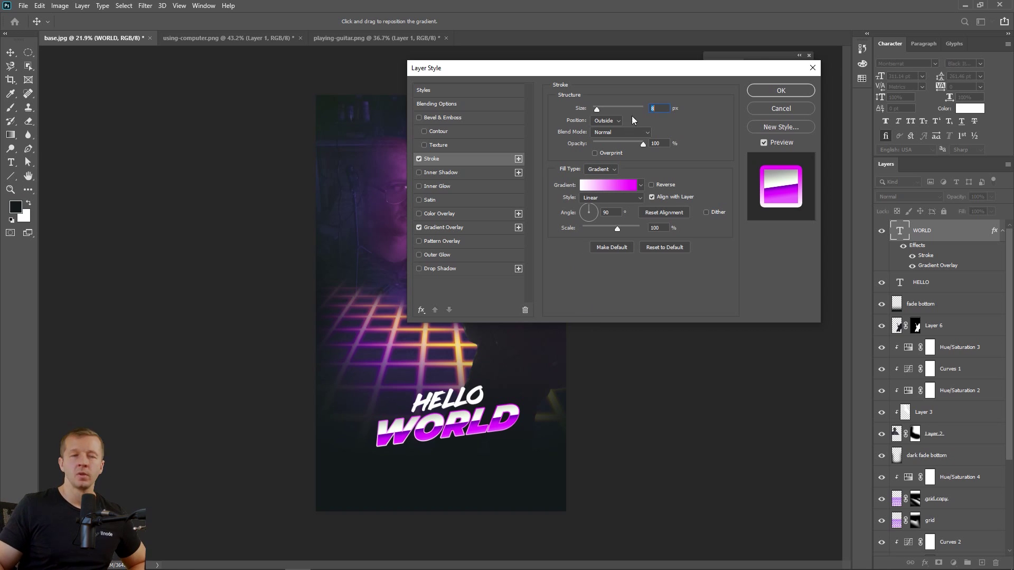
left_click(767, 88)
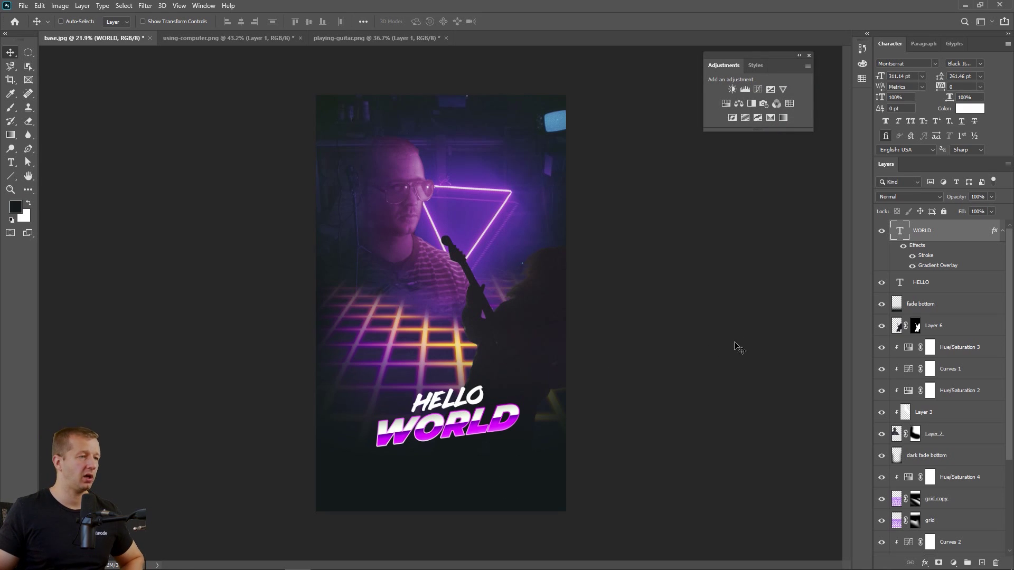
- Copy the WORLD layer's stroke and gradient overlay style and paste it onto the HELLO layer
left_click(483, 405, "ctrl")
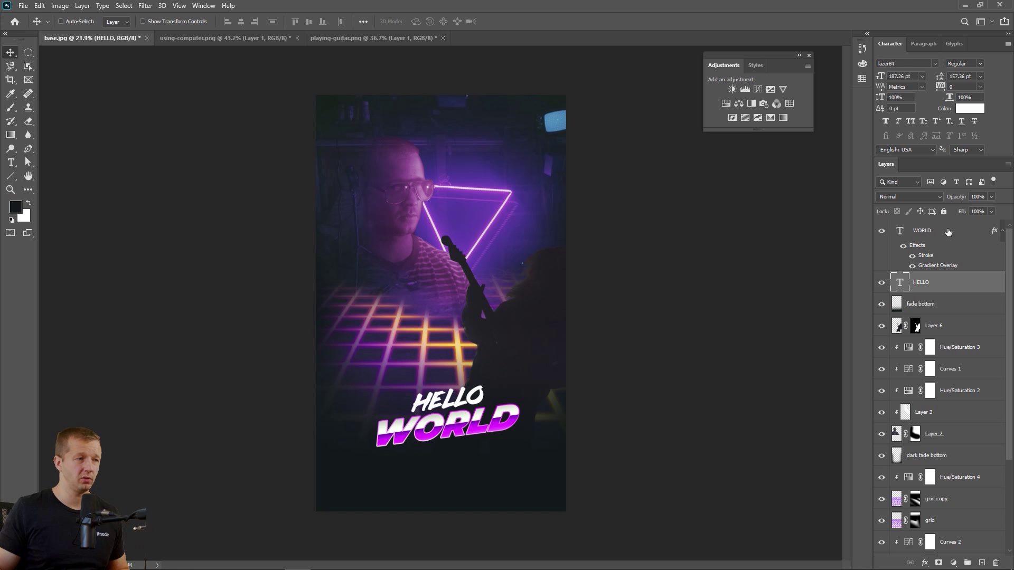
left_click(919, 239)
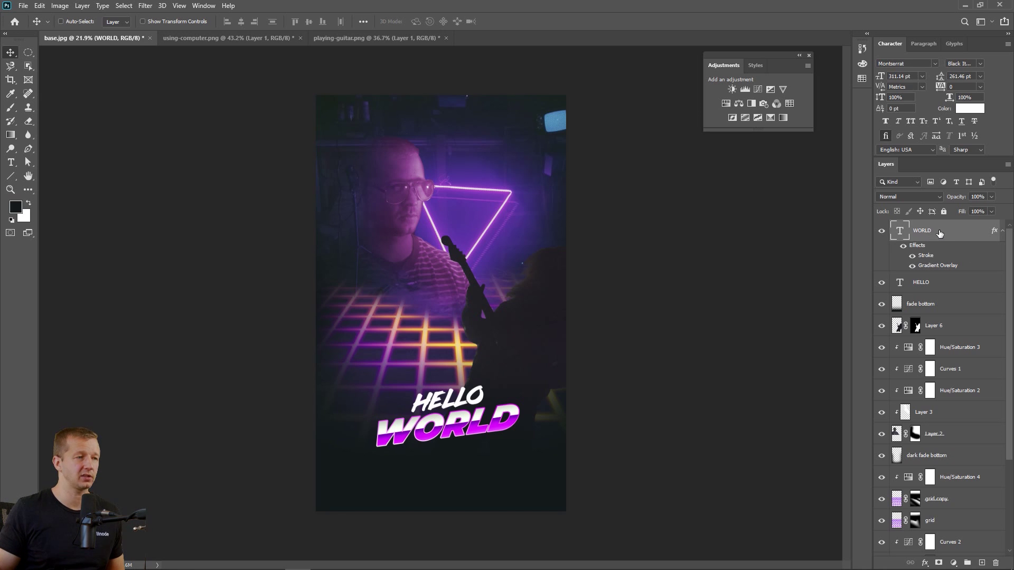
right_click(939, 234)
left_click(959, 233)
right_click(955, 233)
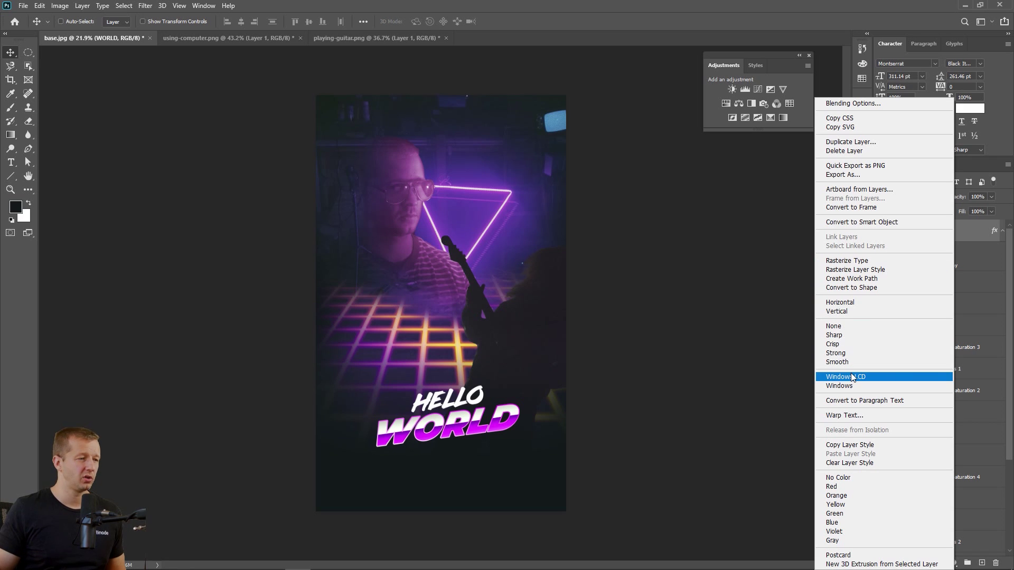
left_click(858, 444)
left_click(930, 283)
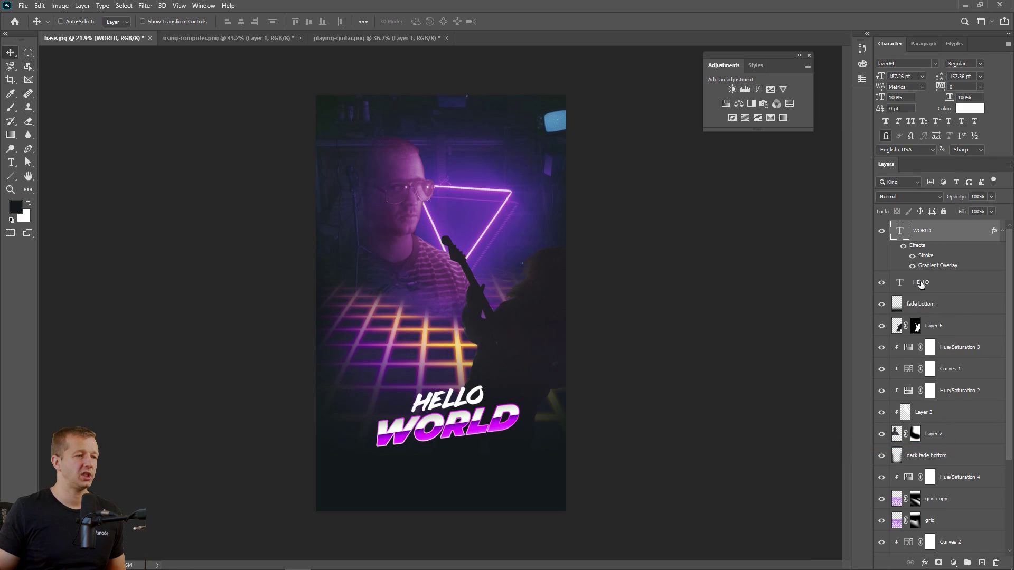
right_click(935, 283)
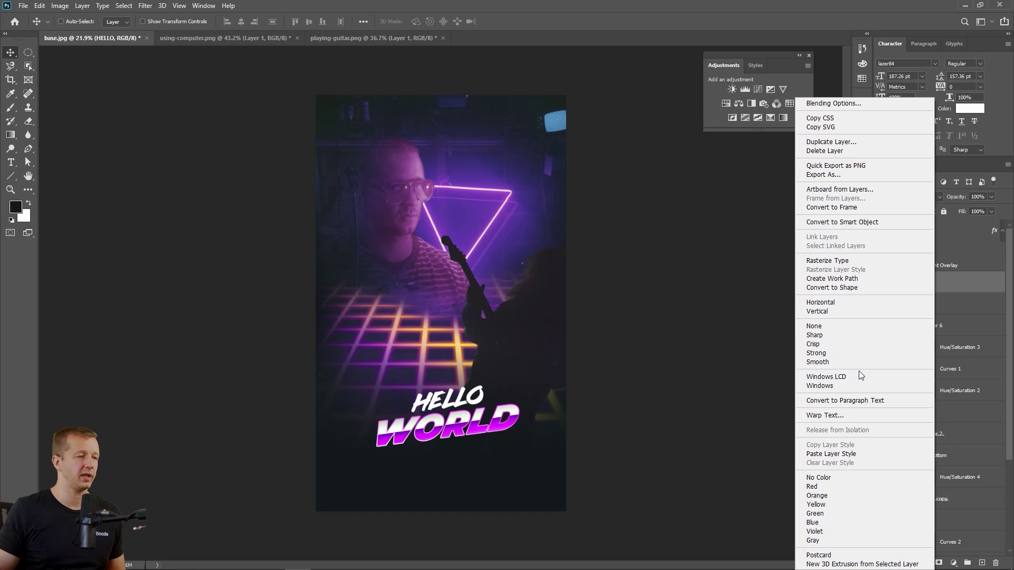
left_click(851, 454)
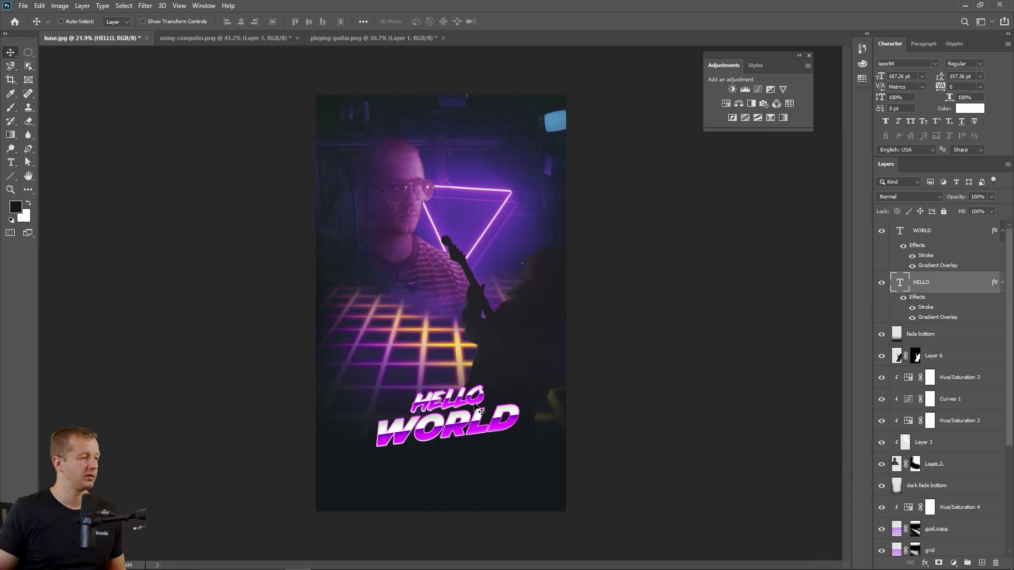
- Change the HELLO text's gradient overlay to the Purple_01 preset from the Purples group
double_click(938, 317)
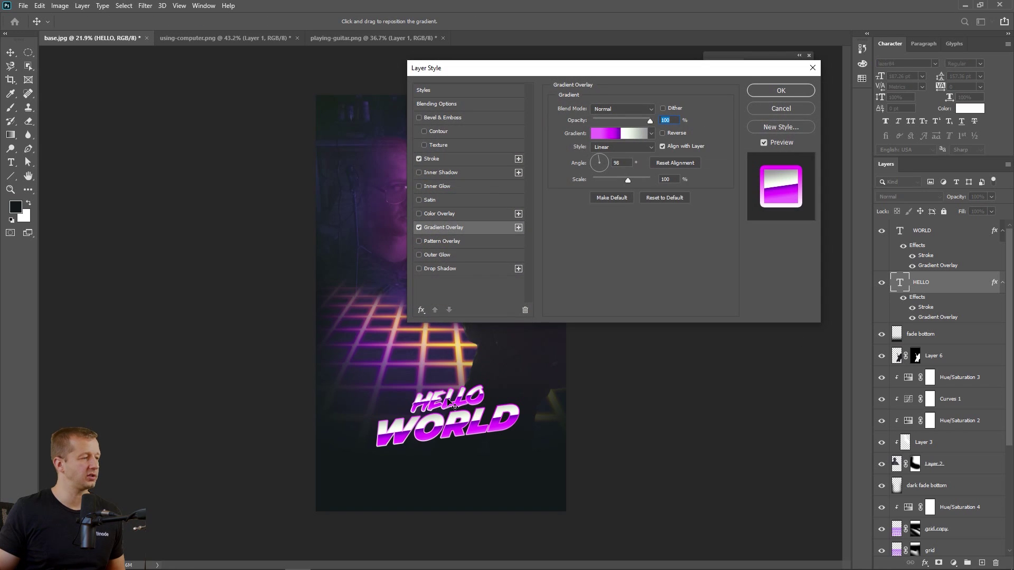
left_click(652, 134)
scroll(593, 197, "down", 3)
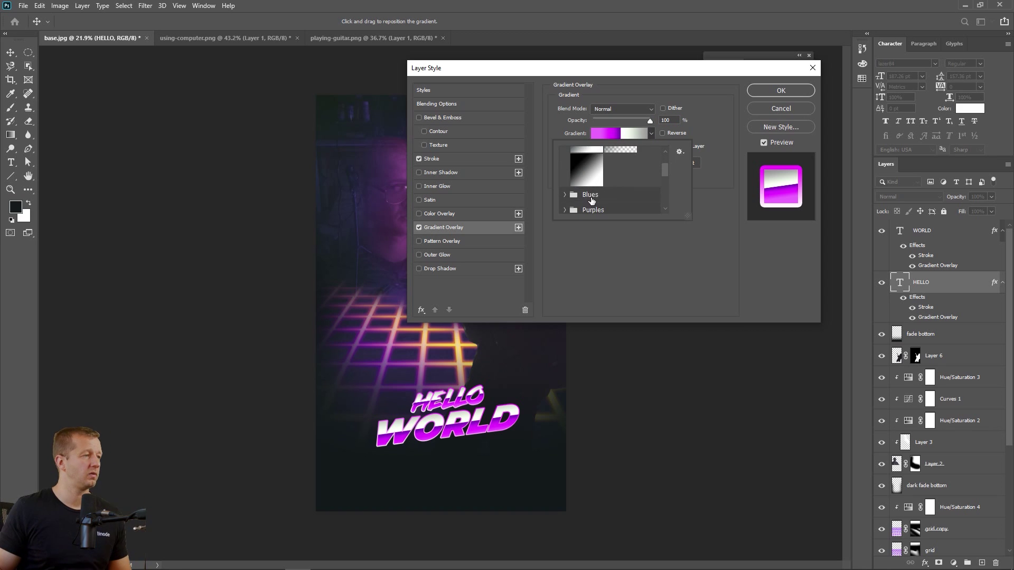
left_click(592, 195)
scroll(590, 200, "down", 2)
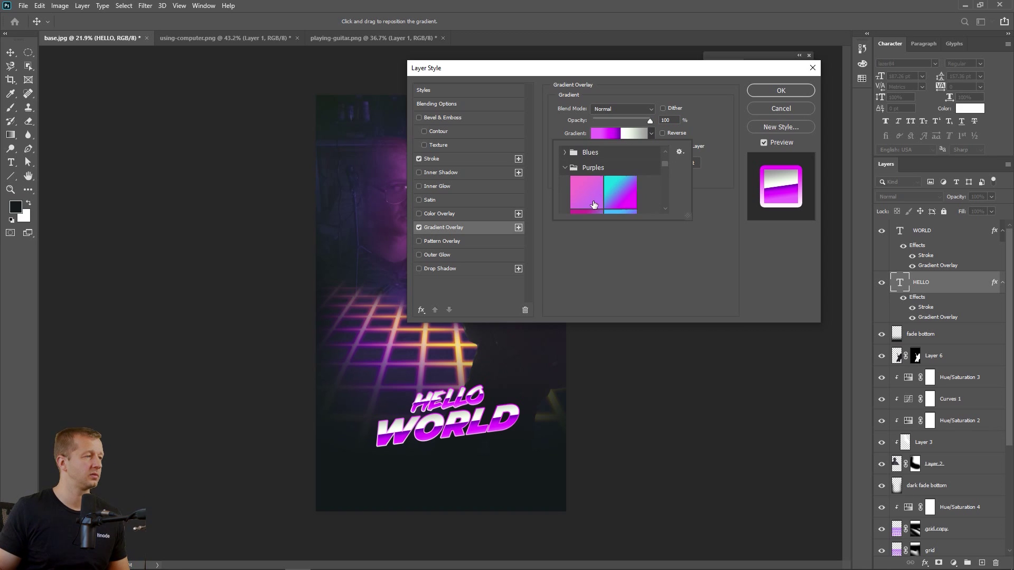
left_click(589, 201)
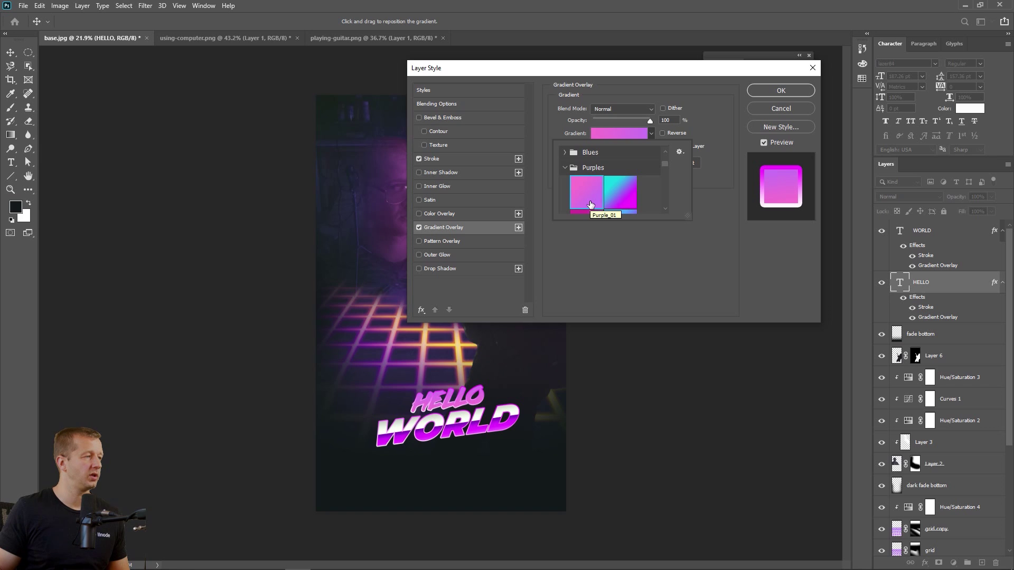
left_click(614, 198)
left_click(586, 201)
left_click(718, 134)
- Turn off the Stroke effect on the HELLO text, leaving the overlay gradient's colours as they are
left_click(622, 135)
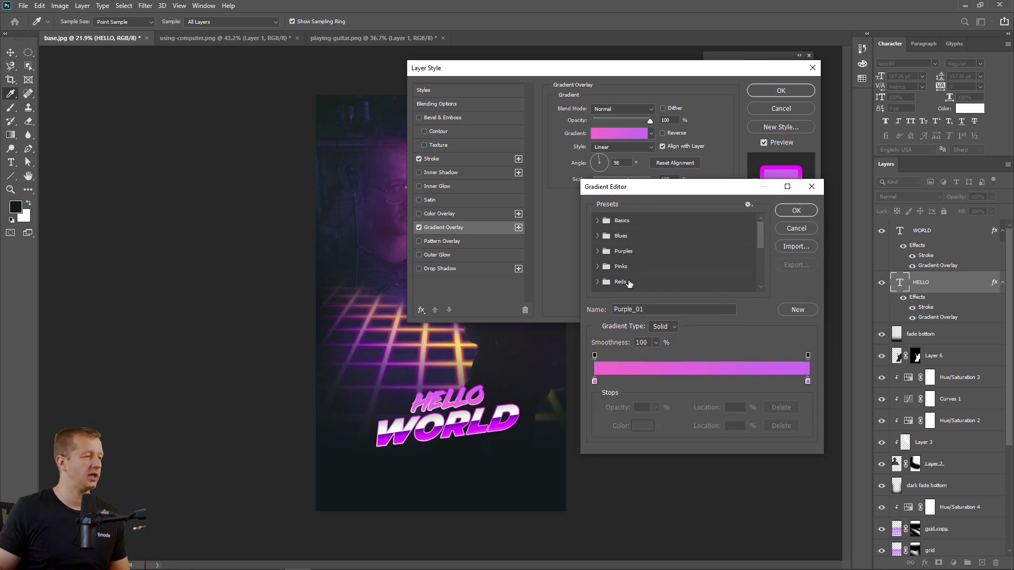
left_click(797, 223)
left_click(419, 159)
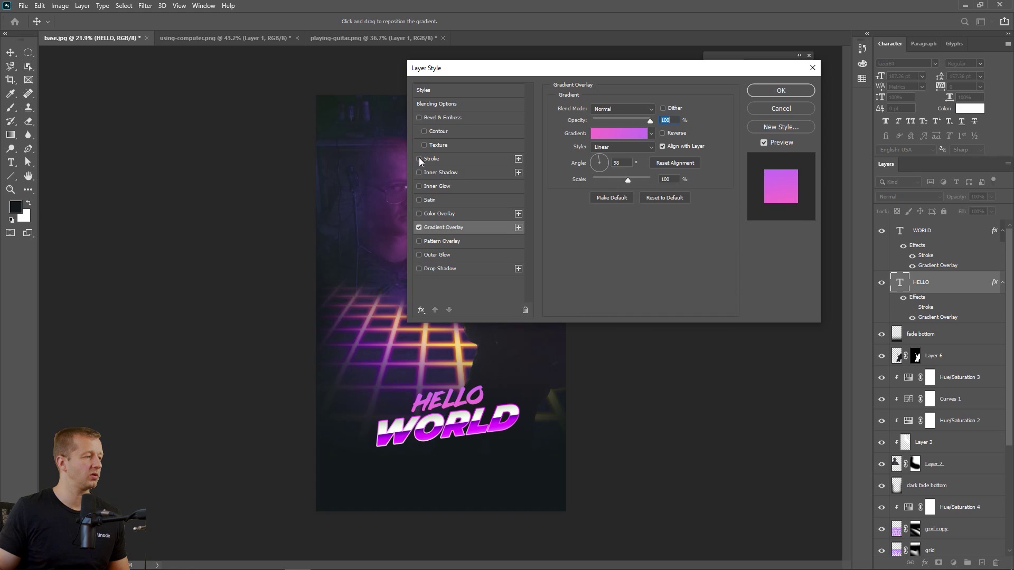
- Try white for the starting colour stop of HELLO's overlay gradient and restore the pink
left_click(610, 135)
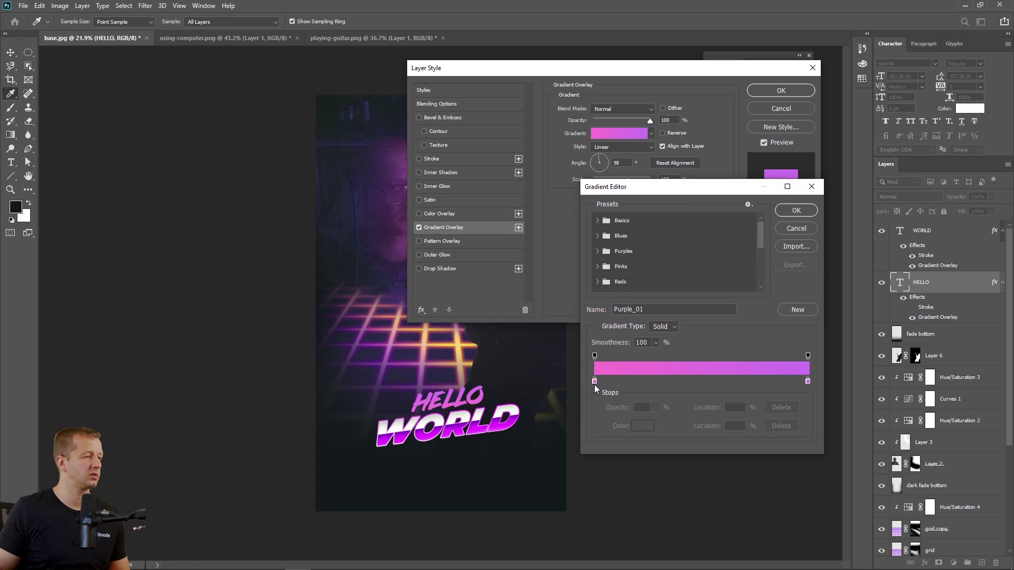
double_click(594, 382)
left_click_drag(589, 346, 527, 304)
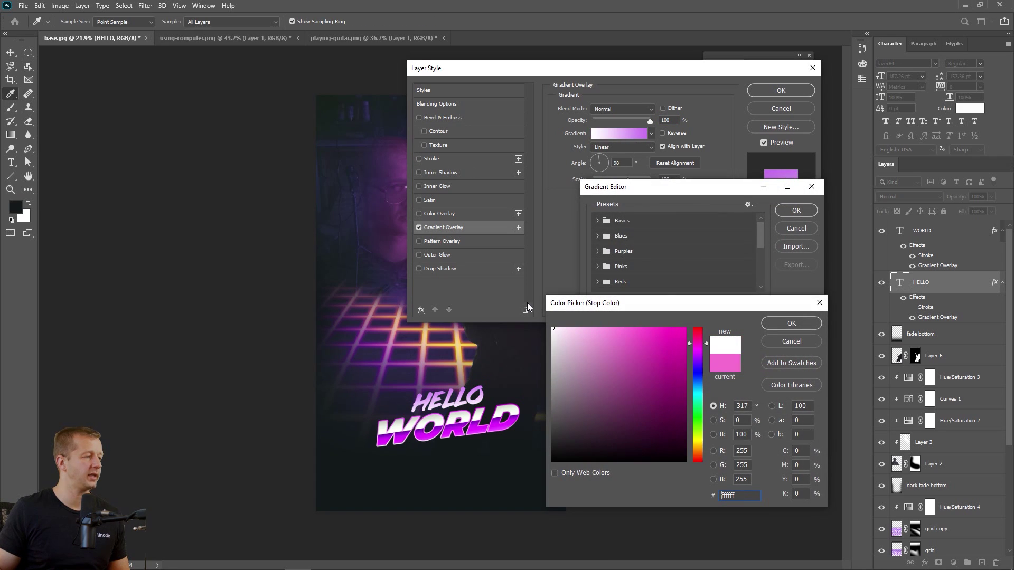
left_click(782, 325)
left_click_drag(807, 382, 595, 380)
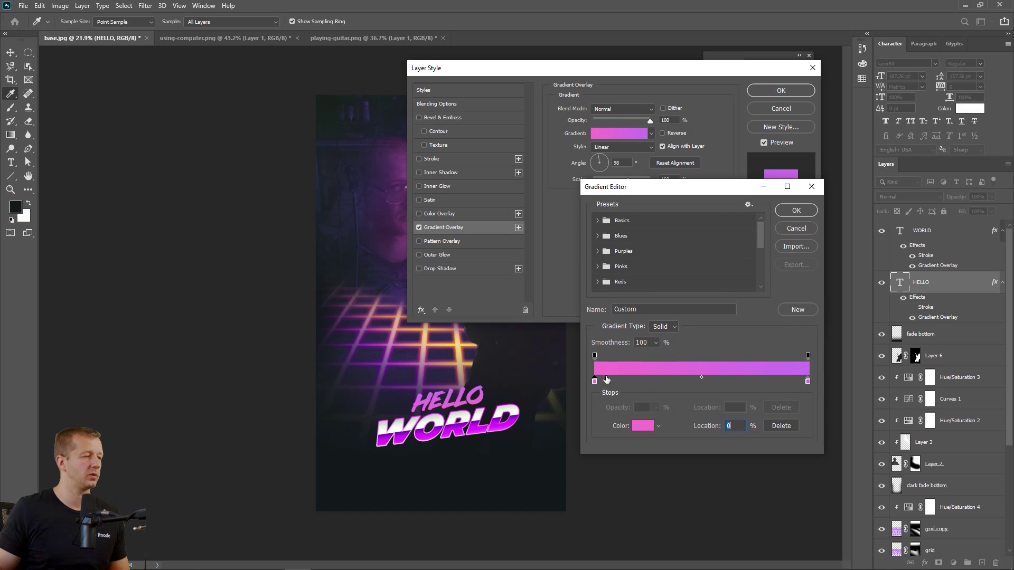
- Set the HELLO gradient's end stop to white (ffffff) and its start stop to a more saturated magenta, and accept the gradient
double_click(808, 381)
left_click_drag(656, 353, 552, 328)
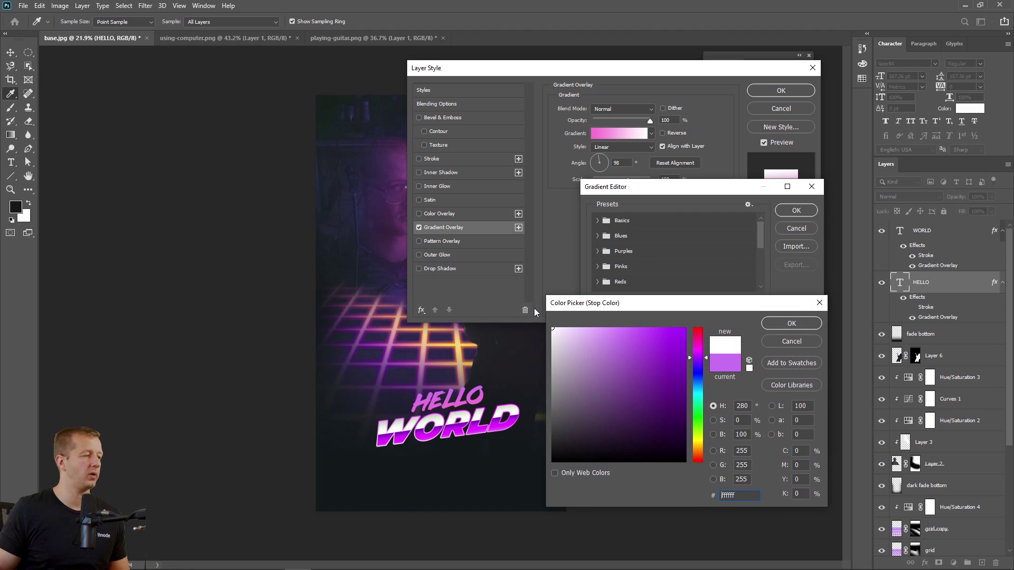
left_click(794, 323)
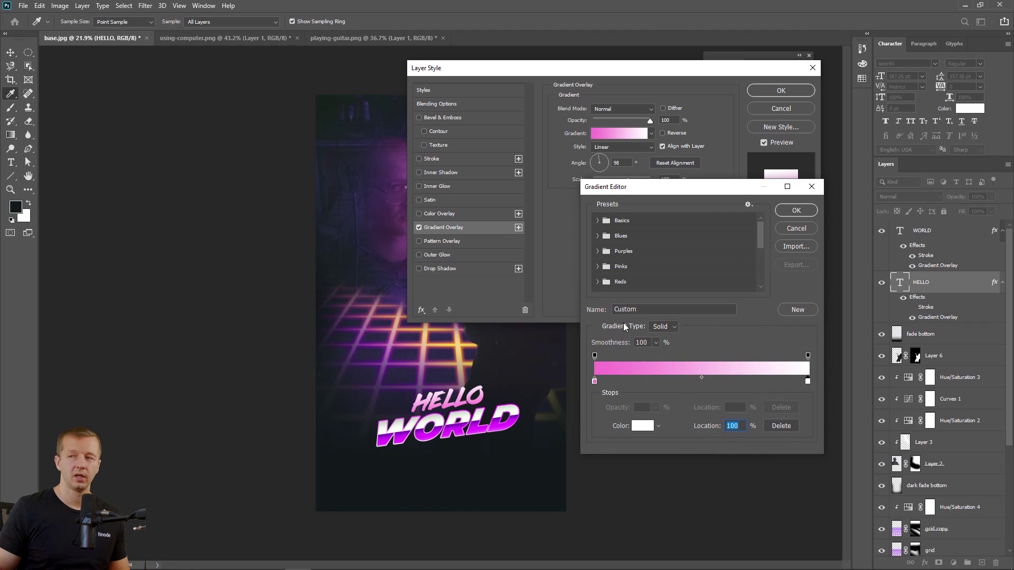
double_click(595, 381)
left_click_drag(626, 345, 653, 324)
left_click(771, 323)
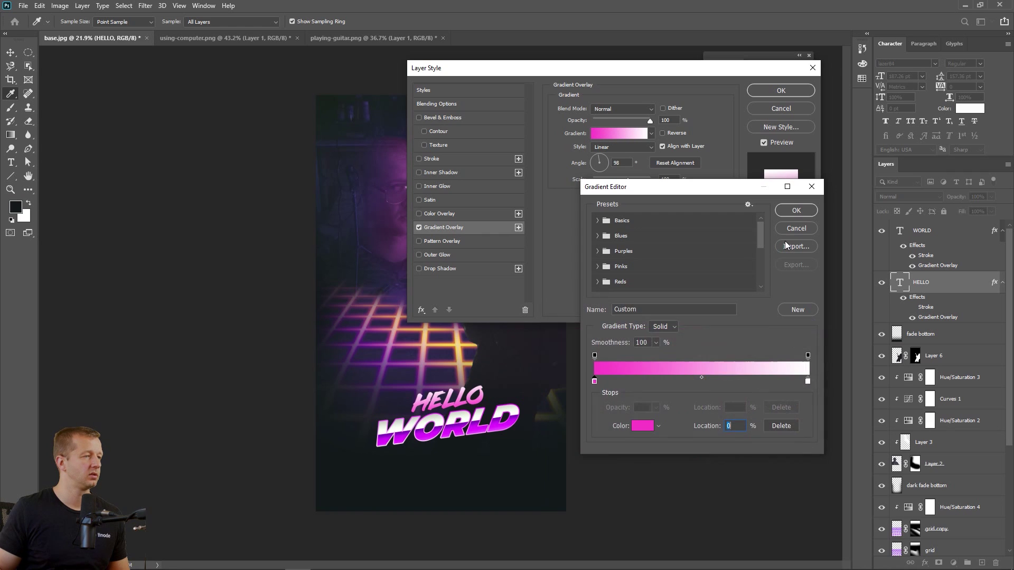
left_click(793, 209)
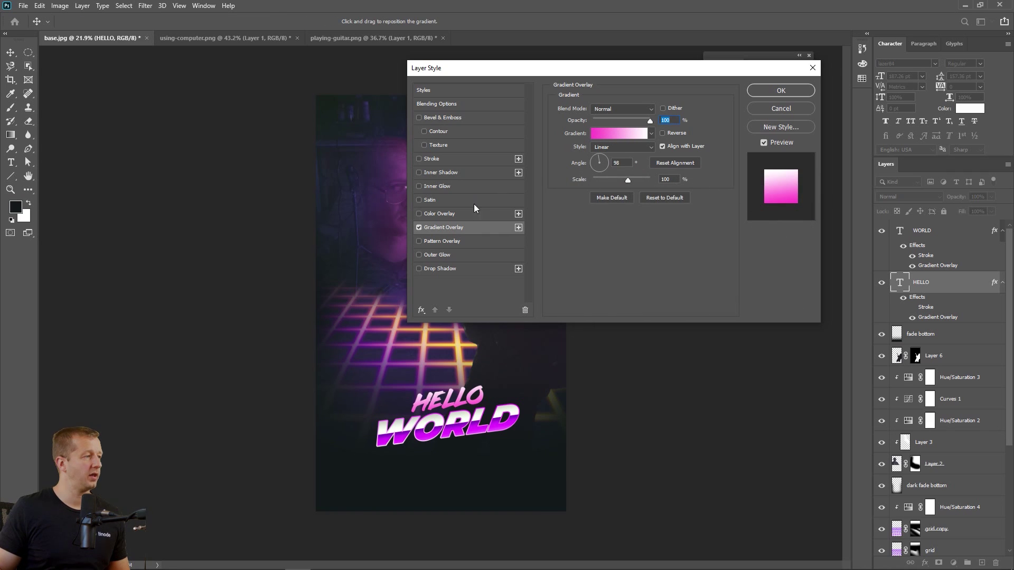
- Add an Outer Glow effect to the HELLO text and shift its colour slightly from blue-violet towards purple
left_click(420, 255)
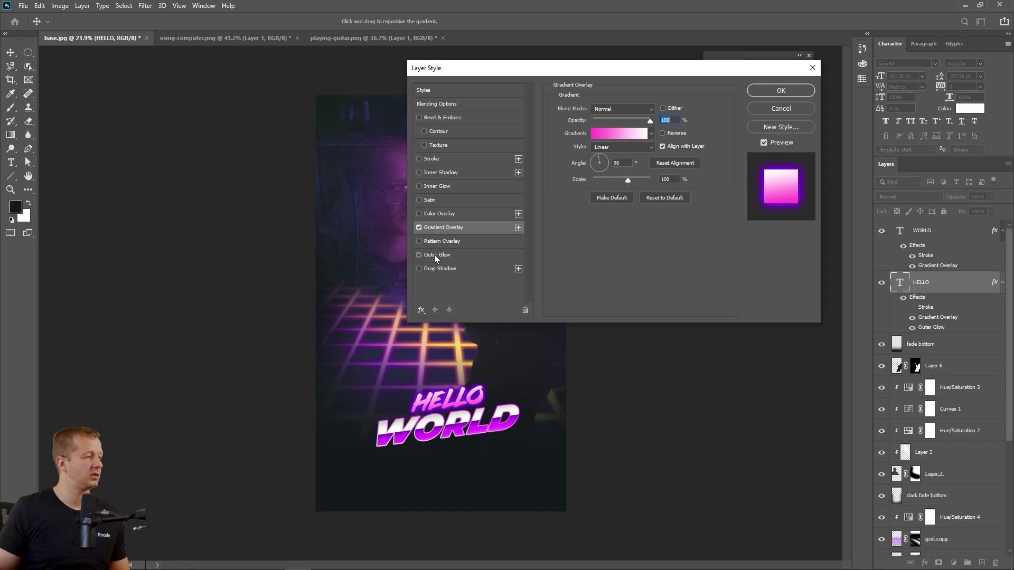
left_click(434, 255)
left_click(581, 147)
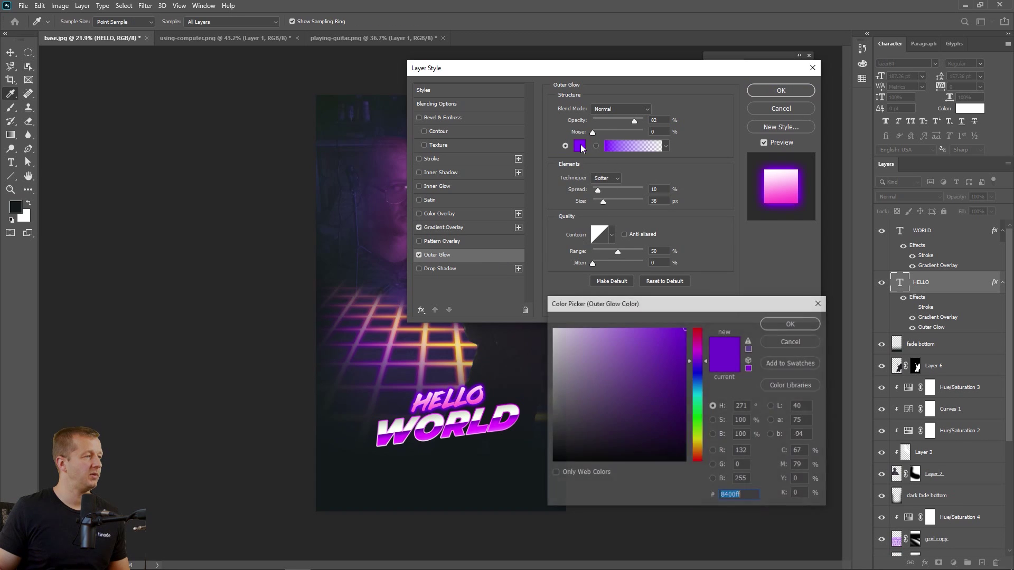
left_click(699, 358)
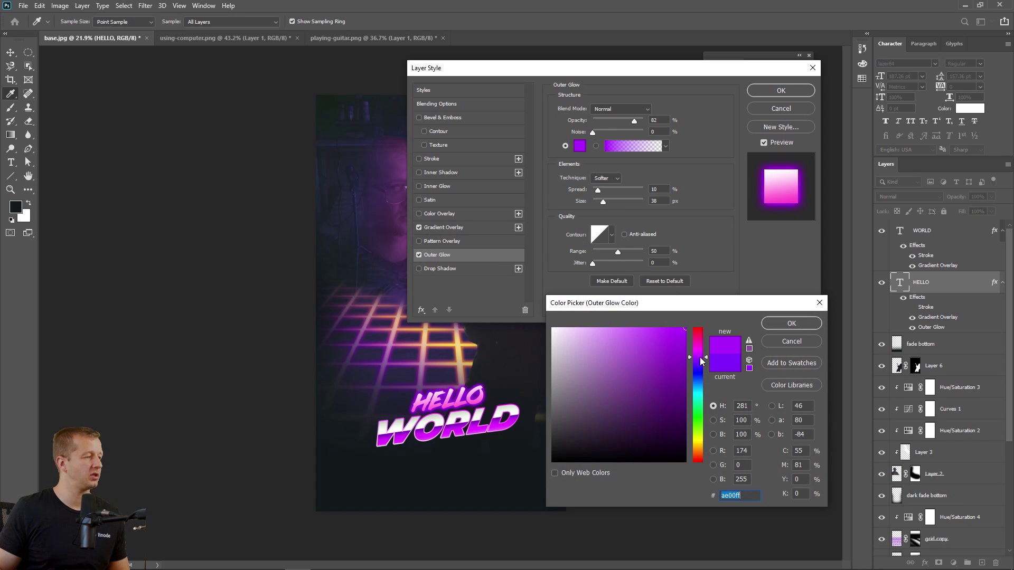
left_click_drag(701, 362, 700, 362)
left_click(792, 323)
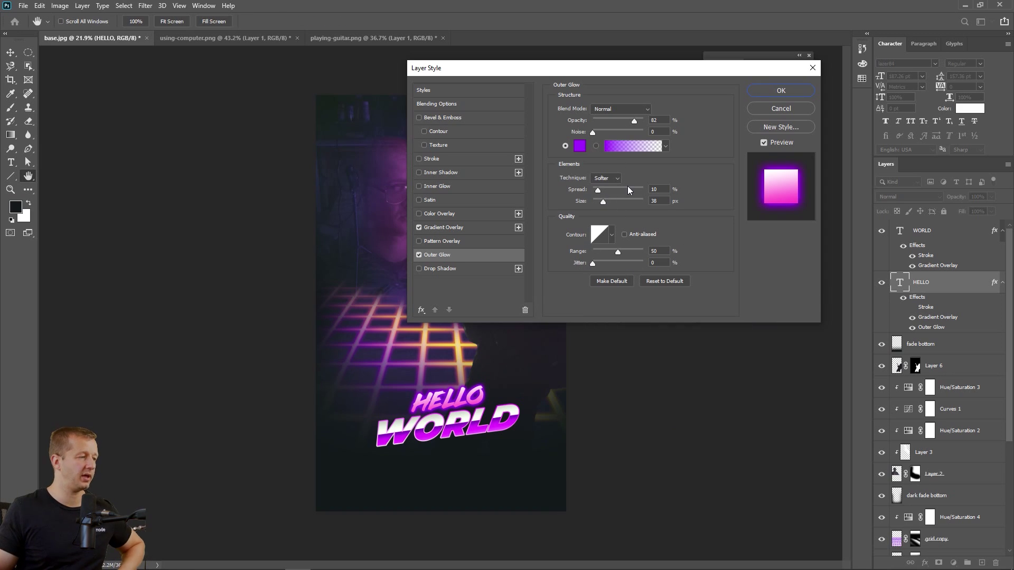
- Reduce HELLO's outer glow to 24 px size and 7% spread and apply the layer style
left_click(777, 91)
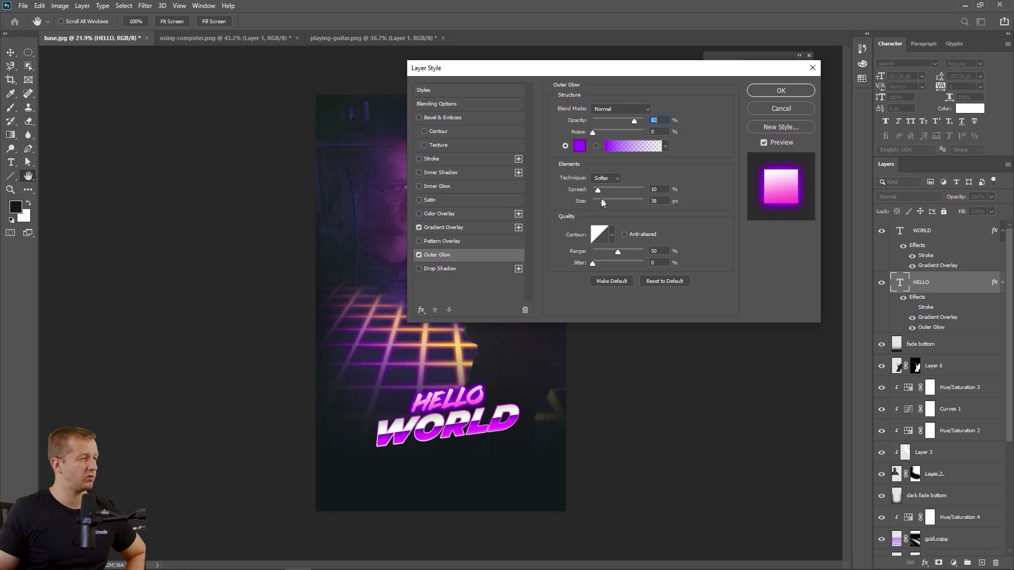
left_click(601, 198)
left_click(597, 192)
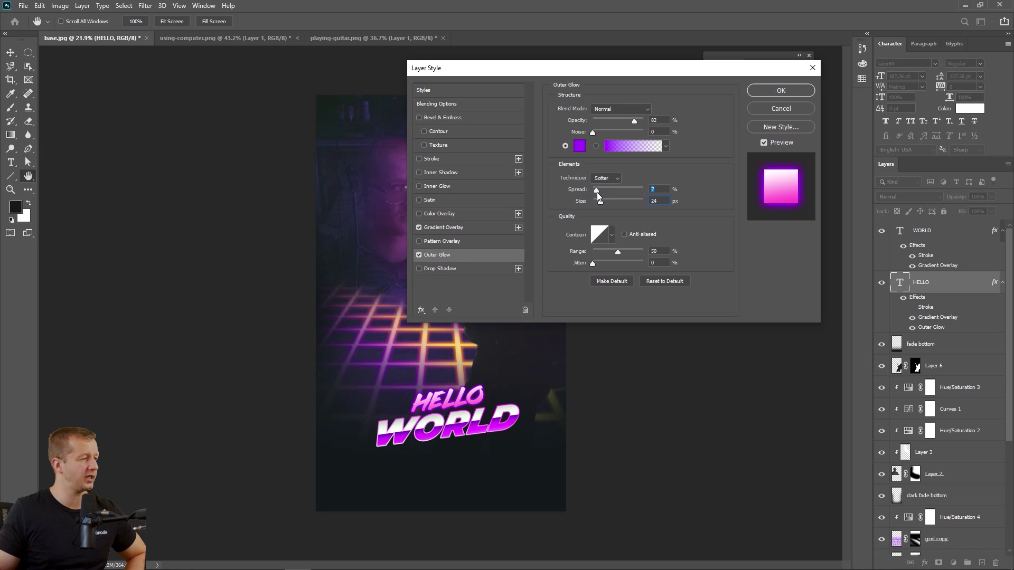
left_click(765, 92)
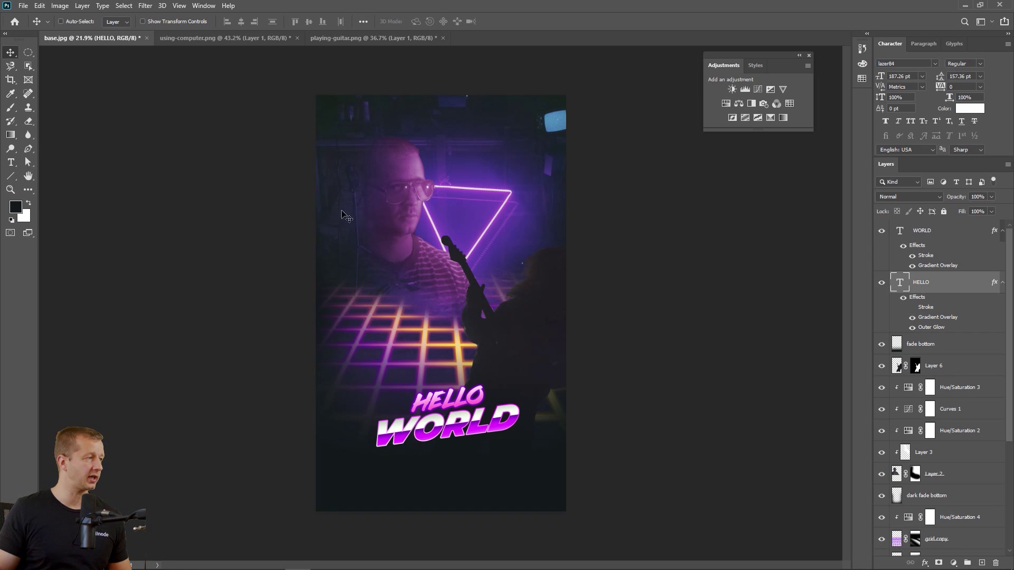
- Draw a vertical 1 px line shape about 1086 px tall below the blue lamp, directly above the dark fade bottom layer
left_click(12, 176)
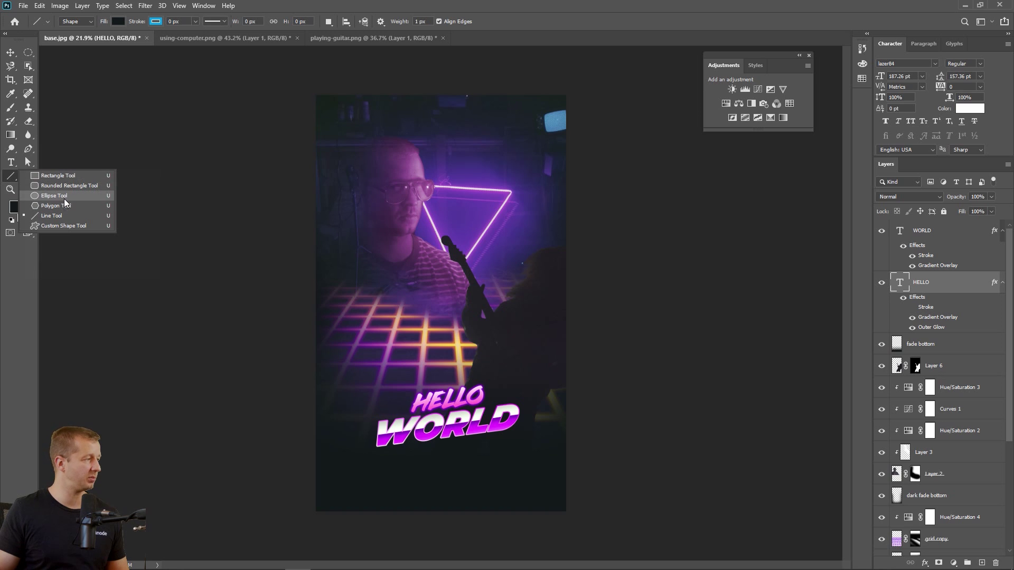
left_click(45, 219)
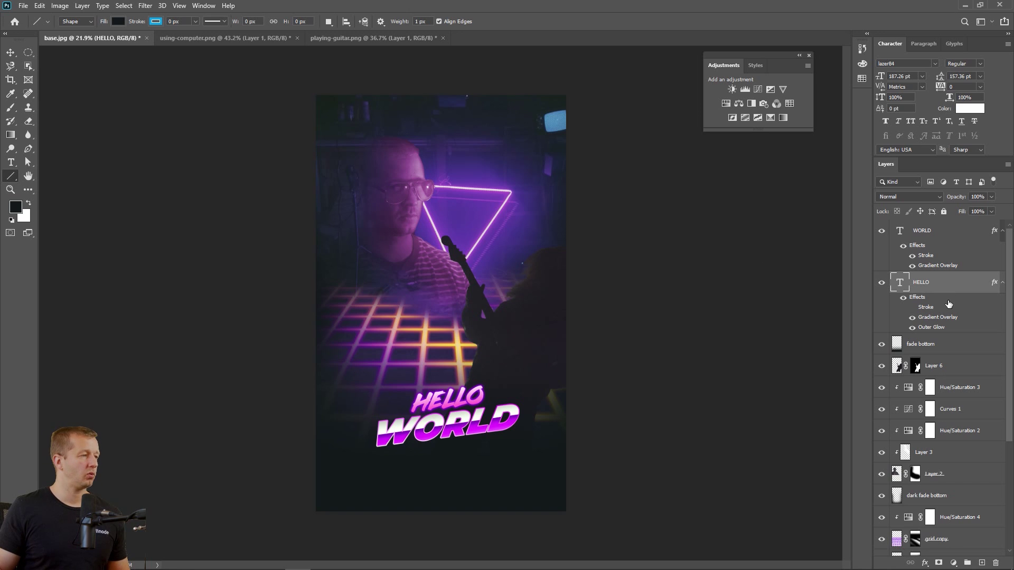
scroll(949, 308, "down", 3)
scroll(946, 374, "up", 3)
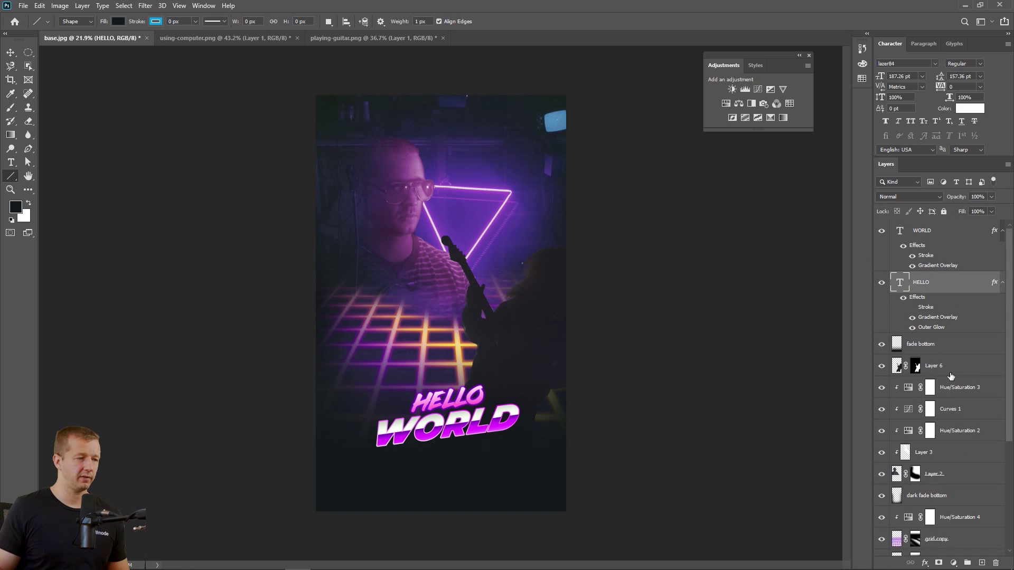
scroll(961, 360, "down", 2)
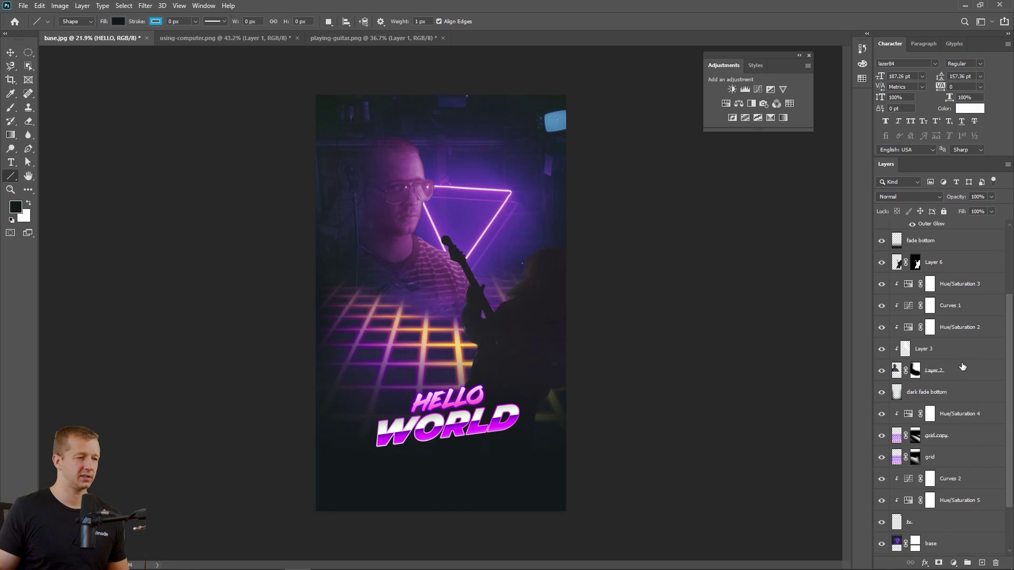
left_click(945, 400)
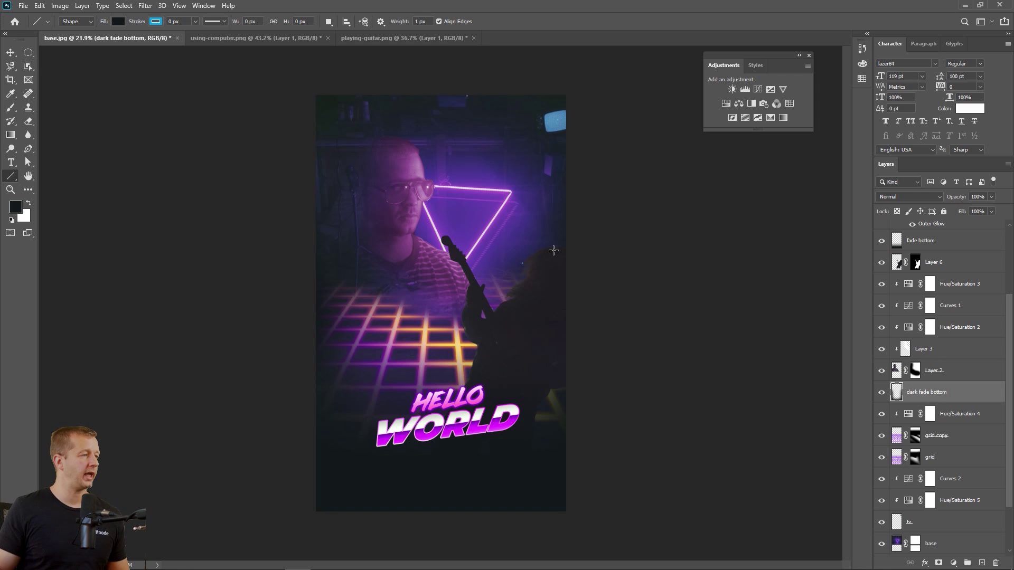
left_click_drag(554, 253, 555, 127)
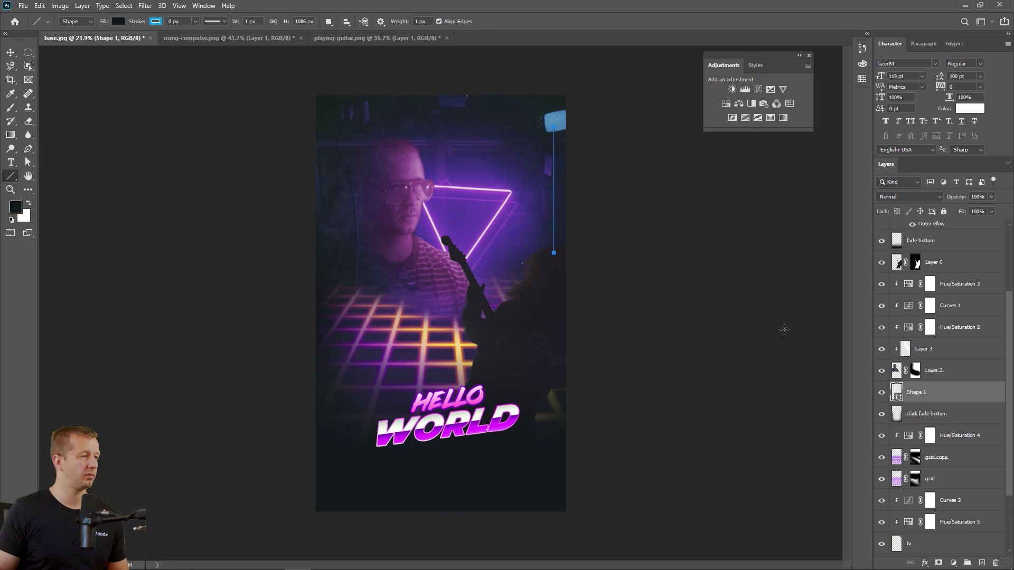
- Fill the vertical line shape with the bright magenta from the recently used colours
left_click(12, 55)
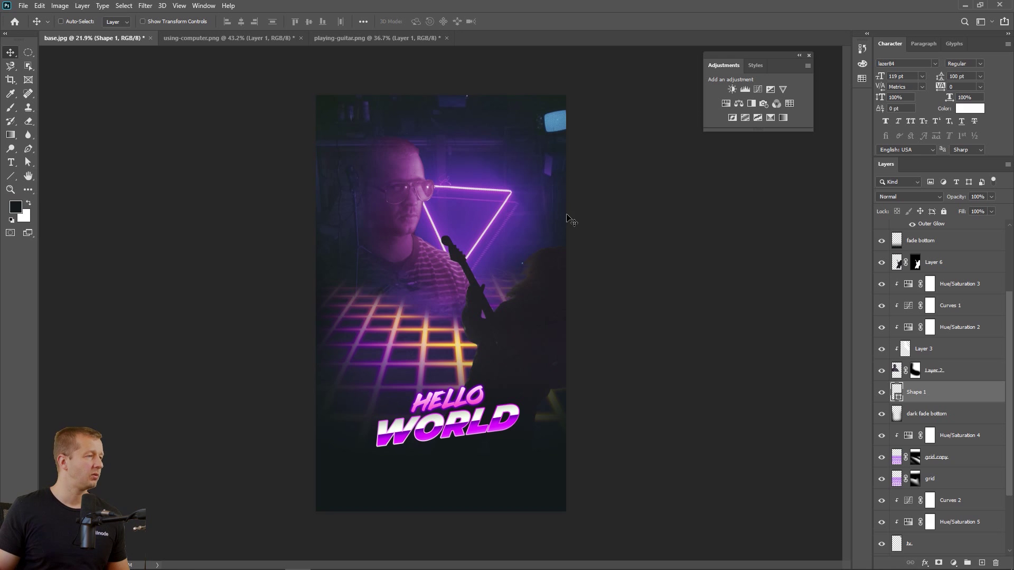
scroll(558, 246, "up", 2)
scroll(558, 246, "up", 2)
scroll(595, 195, "down", 3)
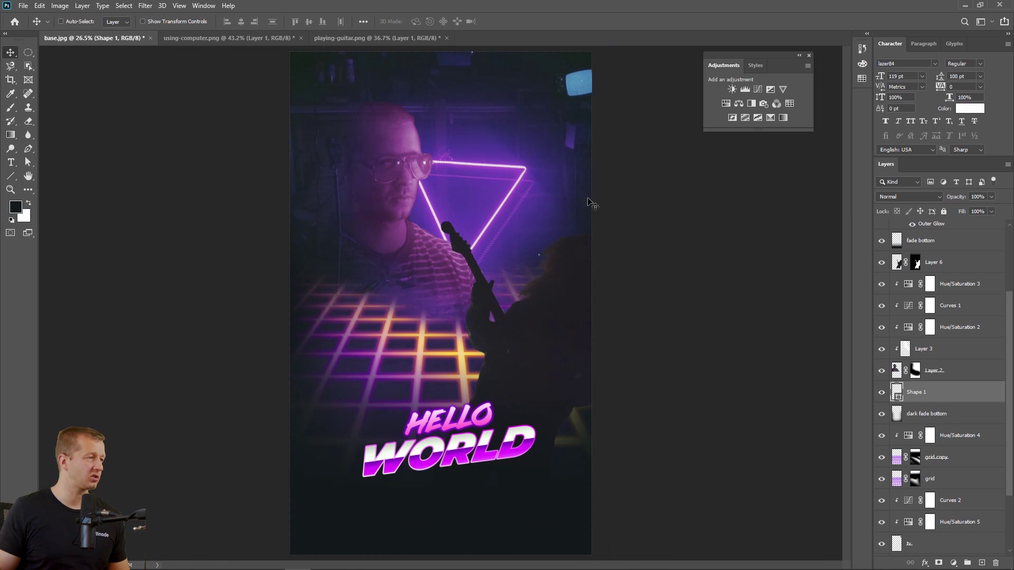
scroll(569, 209, "down", 1)
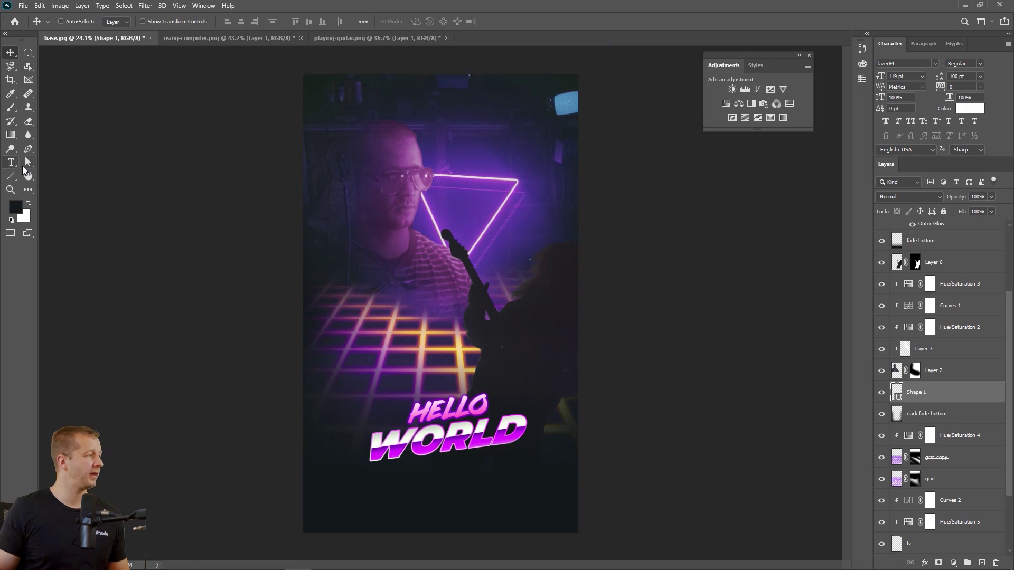
left_click(17, 175)
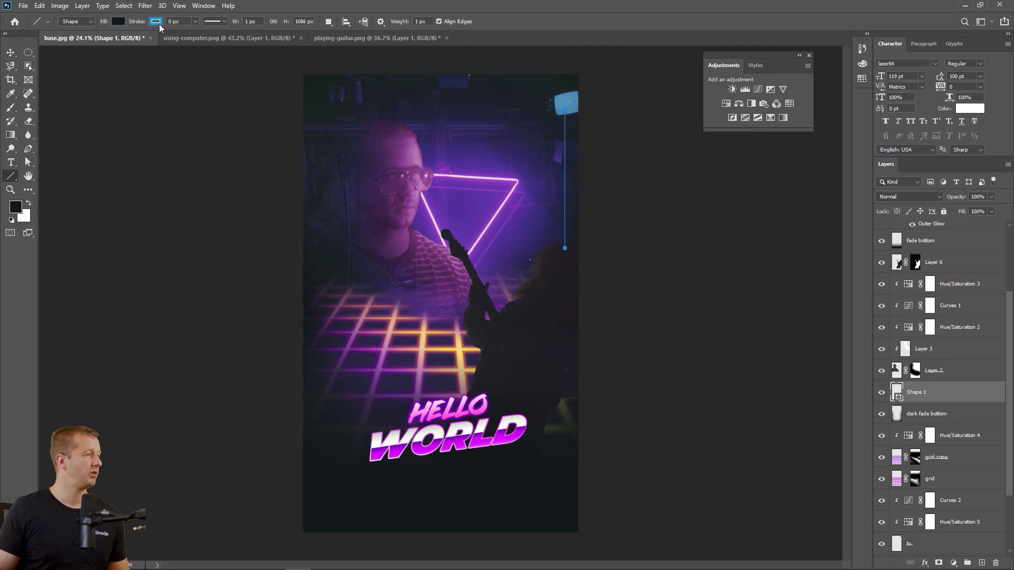
left_click(116, 22)
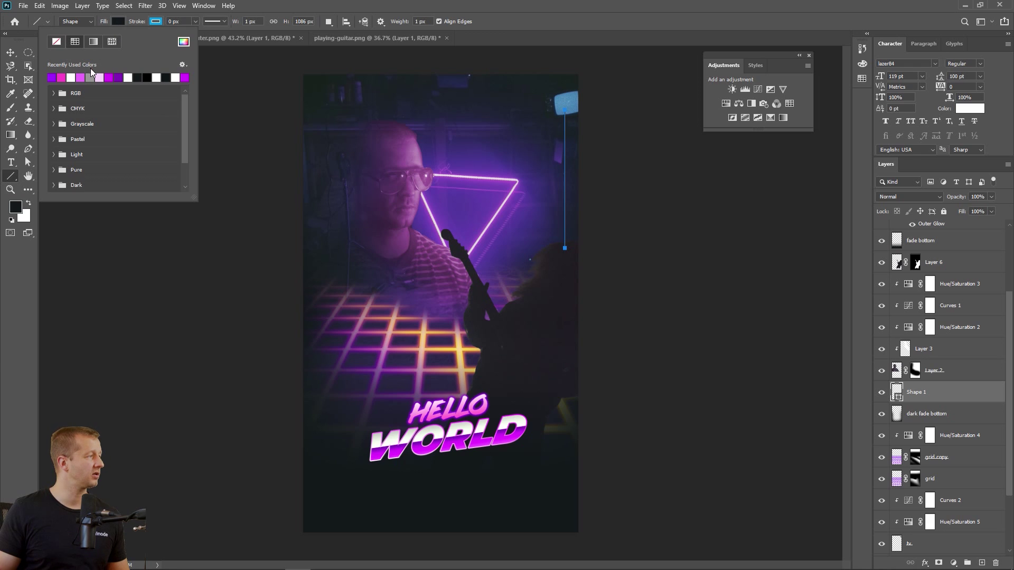
left_click(63, 77)
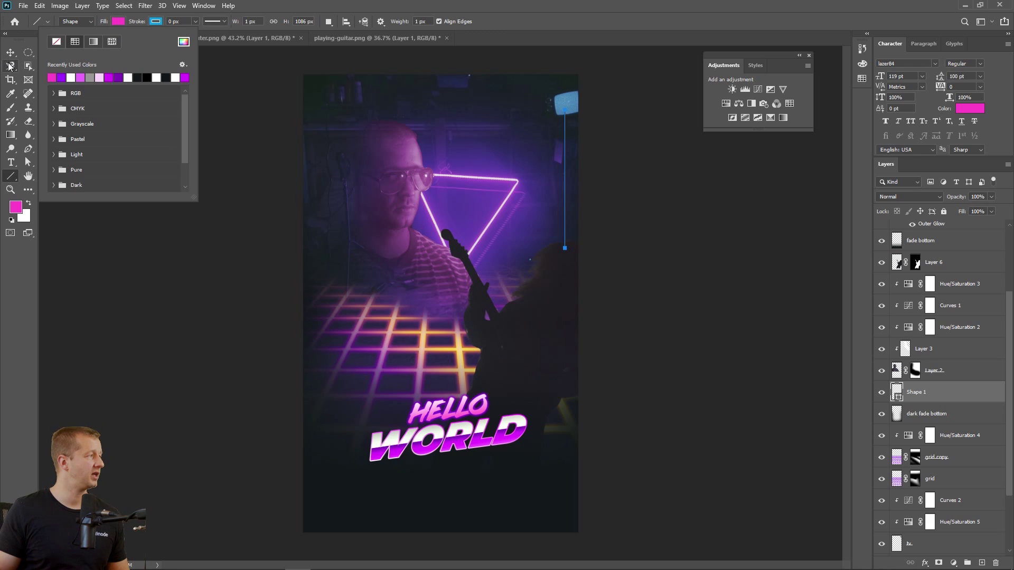
left_click(11, 53)
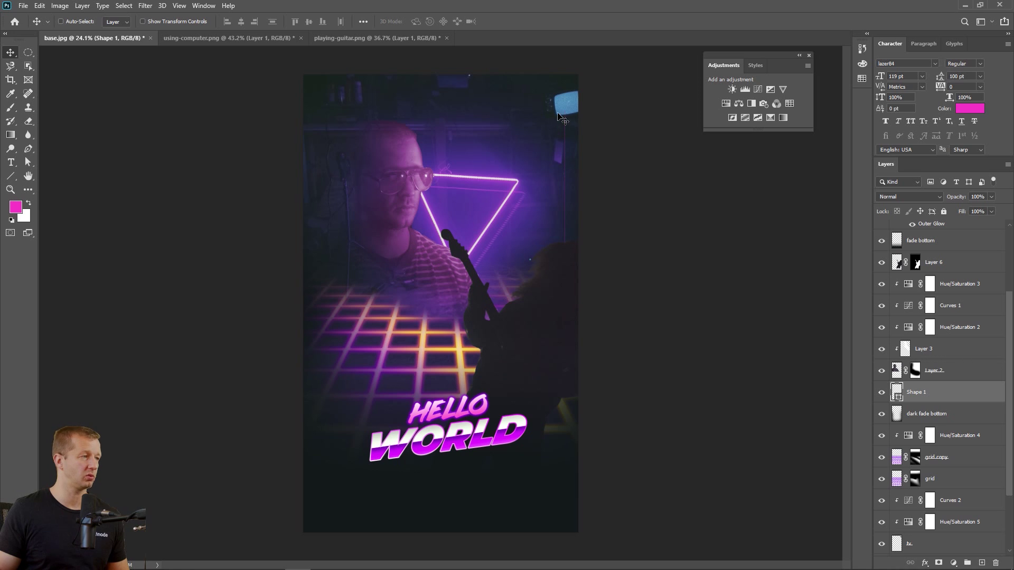
- Add an Outer Glow effect to the magenta vertical line shape below the blue lamp
double_click(1000, 391)
left_click_drag(611, 66, 617, 306)
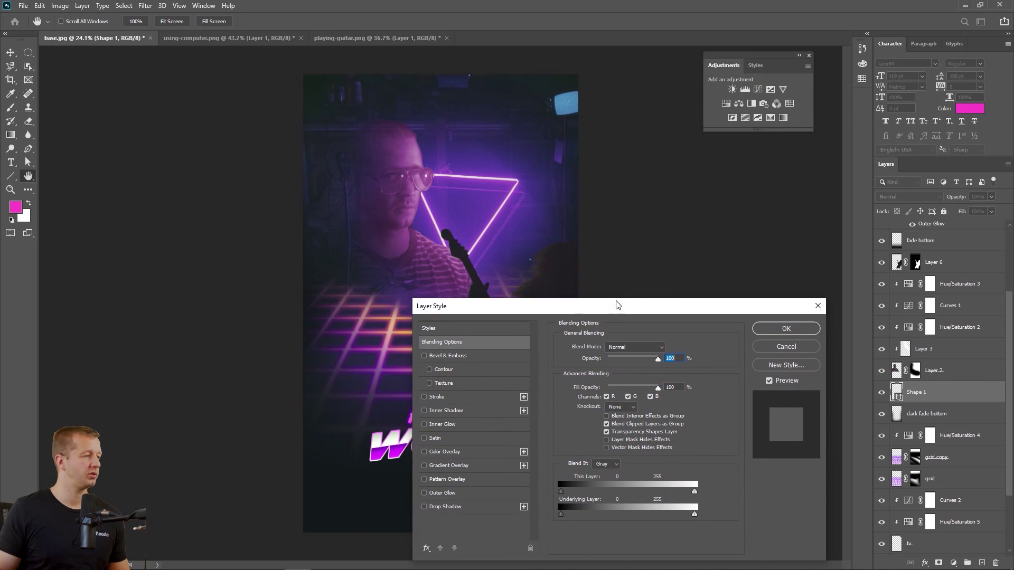
left_click(424, 494)
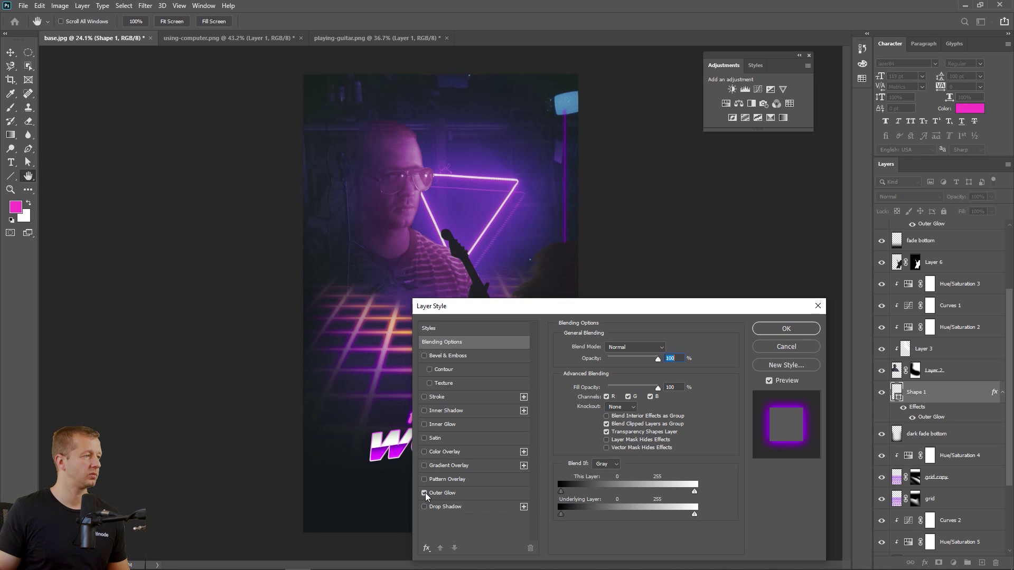
left_click(457, 496)
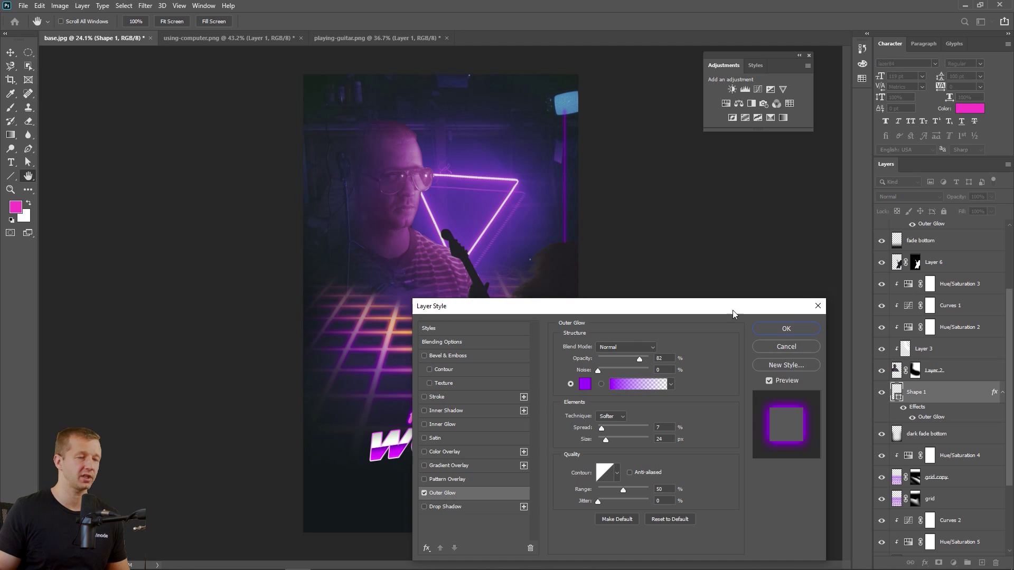
- Try other blend modes for the line's outer glow, including Color Burn, Color Dodge, Soft Light and Luminosity, and return it to Normal
left_click(631, 349)
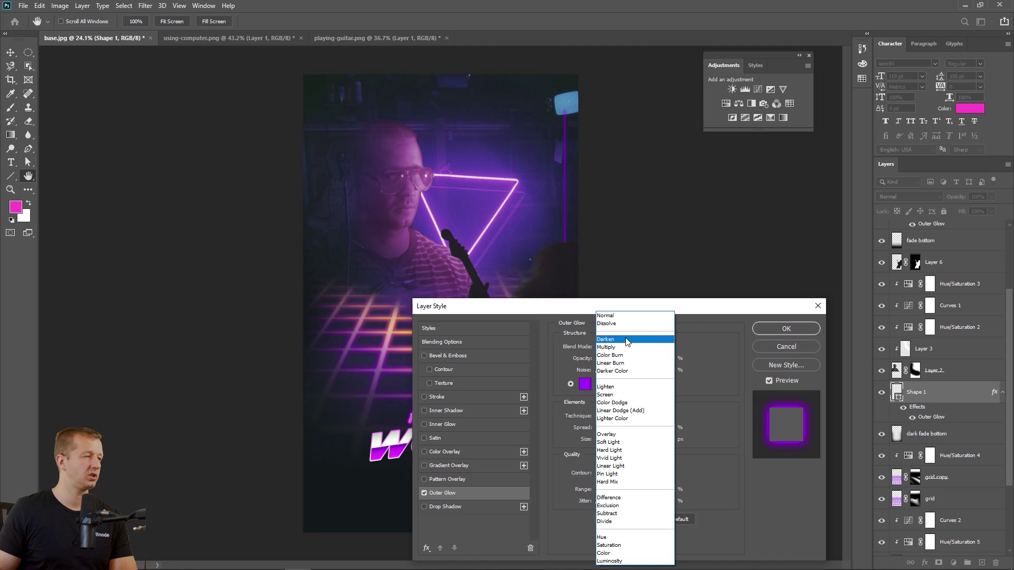
left_click(632, 342)
scroll(628, 348, "down", 5)
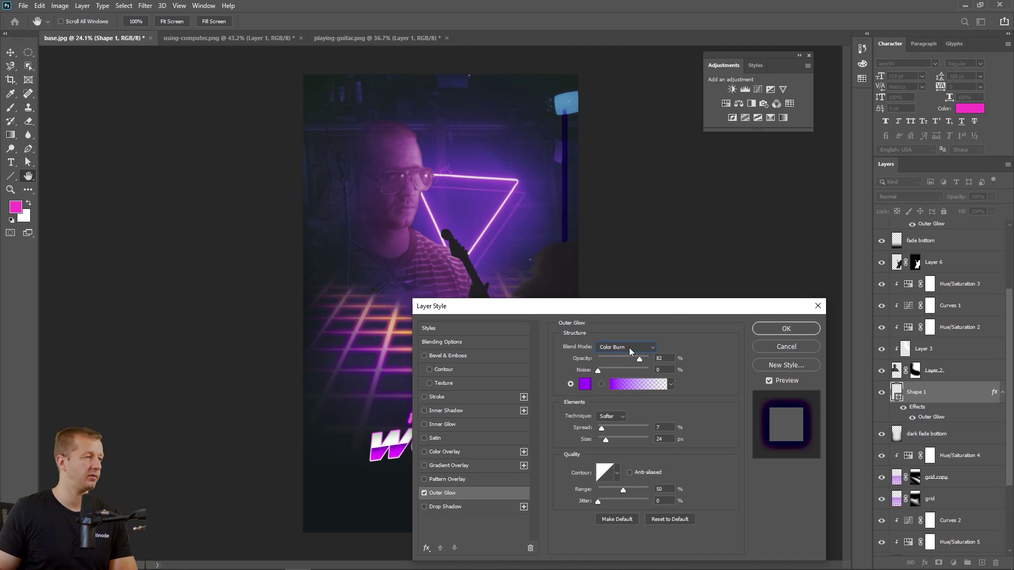
scroll(629, 347, "down", 4)
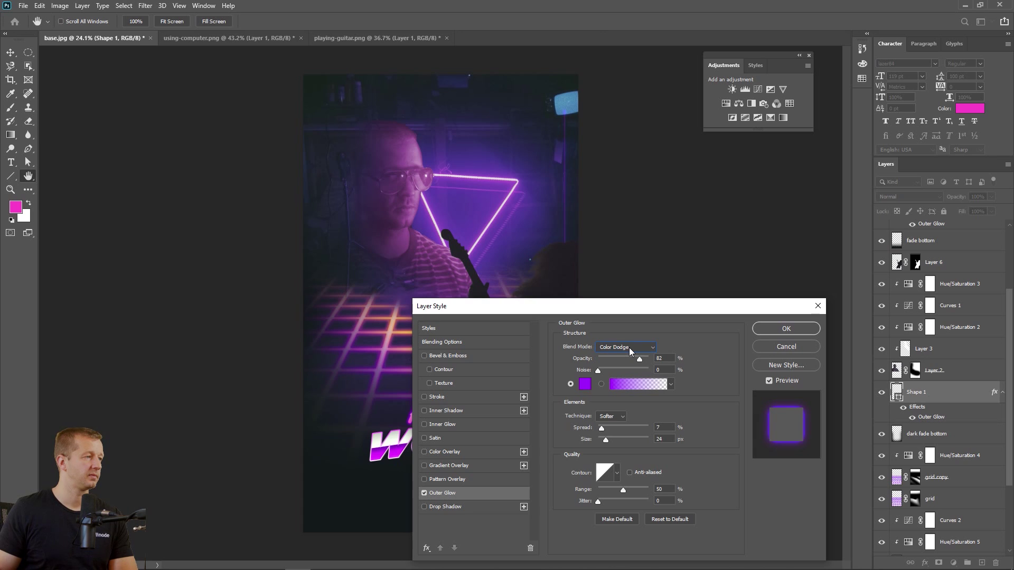
scroll(629, 347, "down", 7)
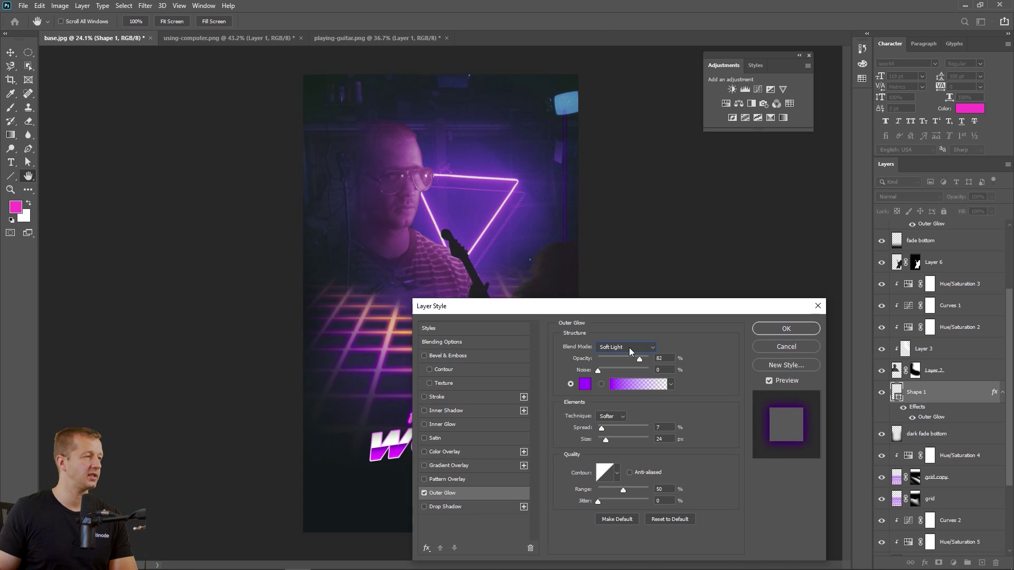
scroll(629, 347, "down", 5)
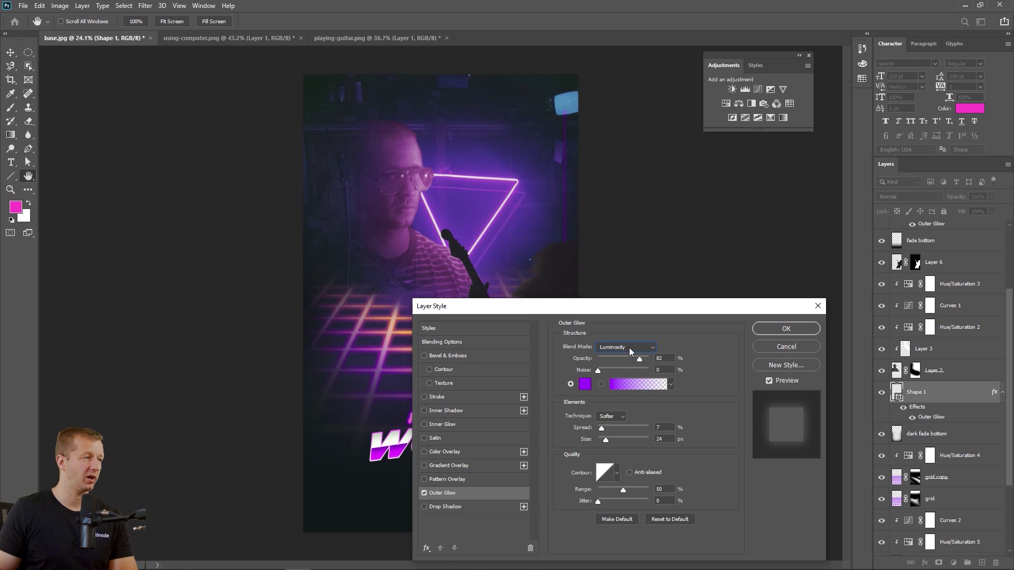
left_click(629, 347)
left_click(622, 319)
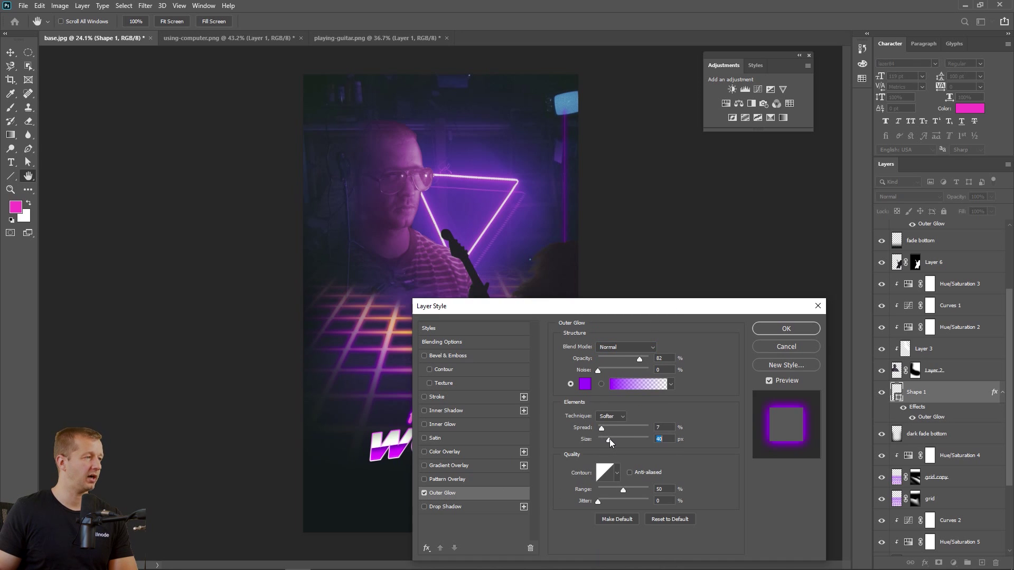
- Set the line's outer glow to 14% spread and 51 px size, apply the layer style and compare the effect off and on
left_click_drag(601, 428, 612, 441)
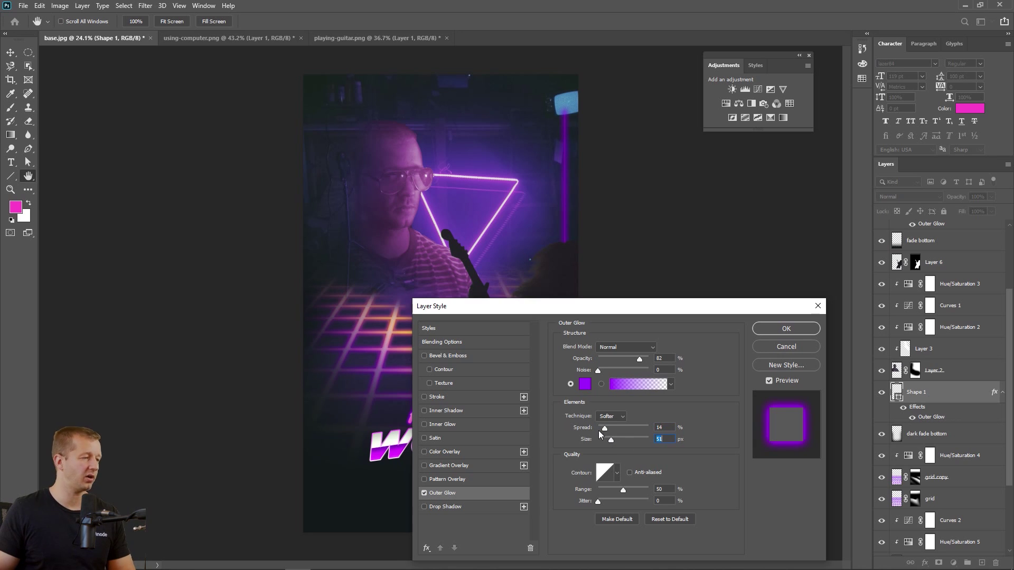
left_click(660, 427)
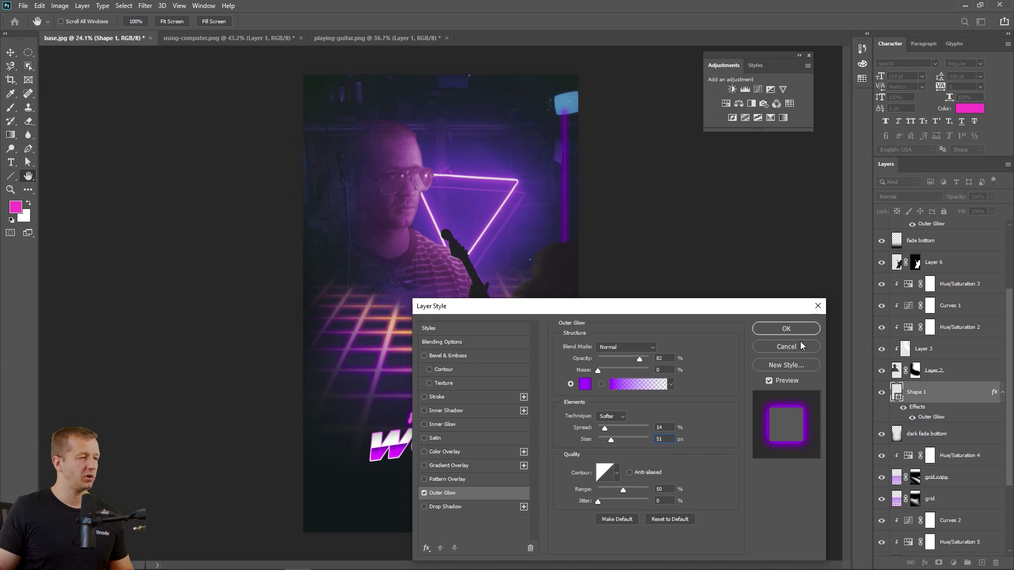
left_click(792, 330)
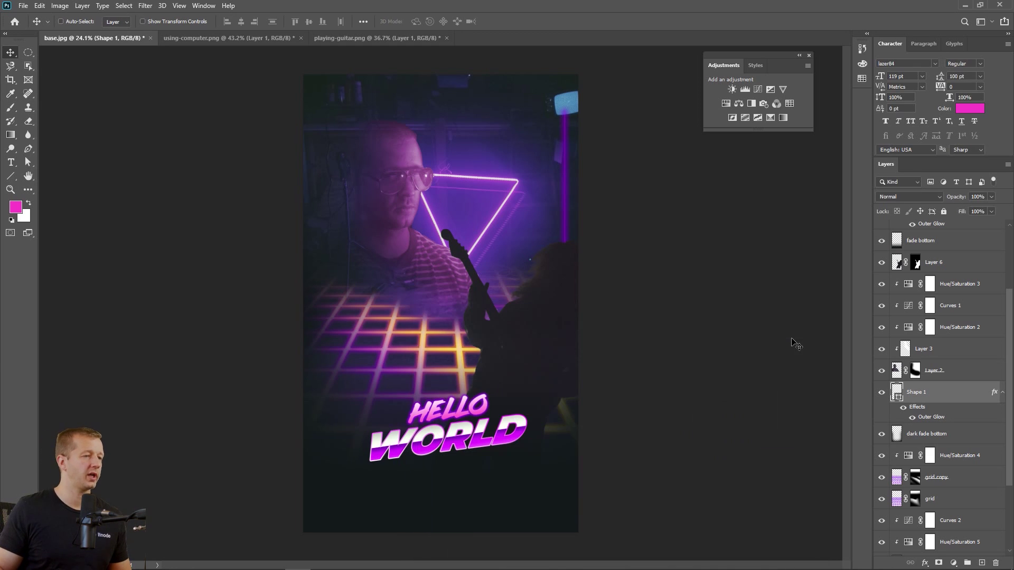
left_click(904, 410)
left_click(904, 410)
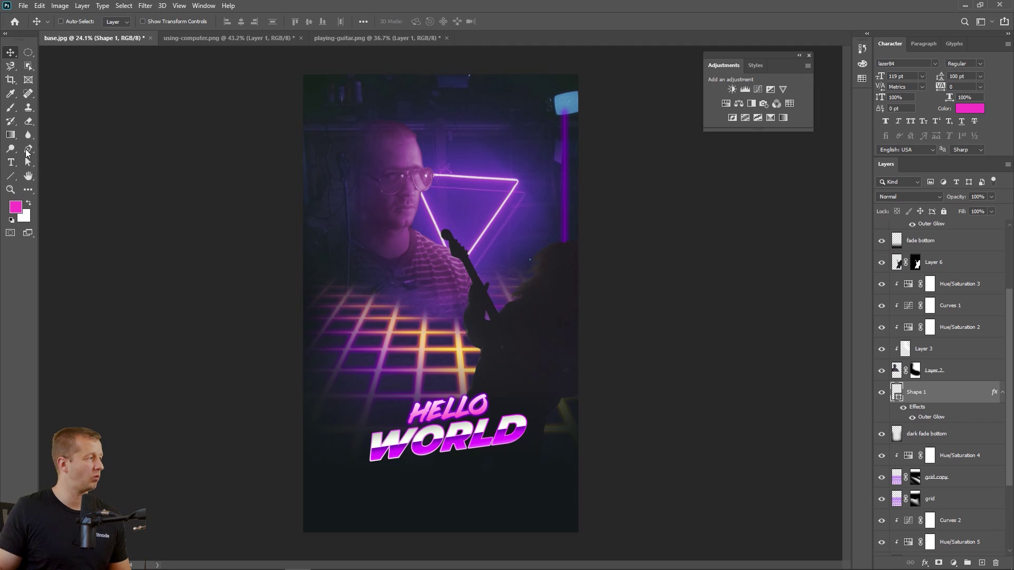
- Try to draw a horizontal line across the upper part of the poster, starting above the blue lamp
left_click(11, 175)
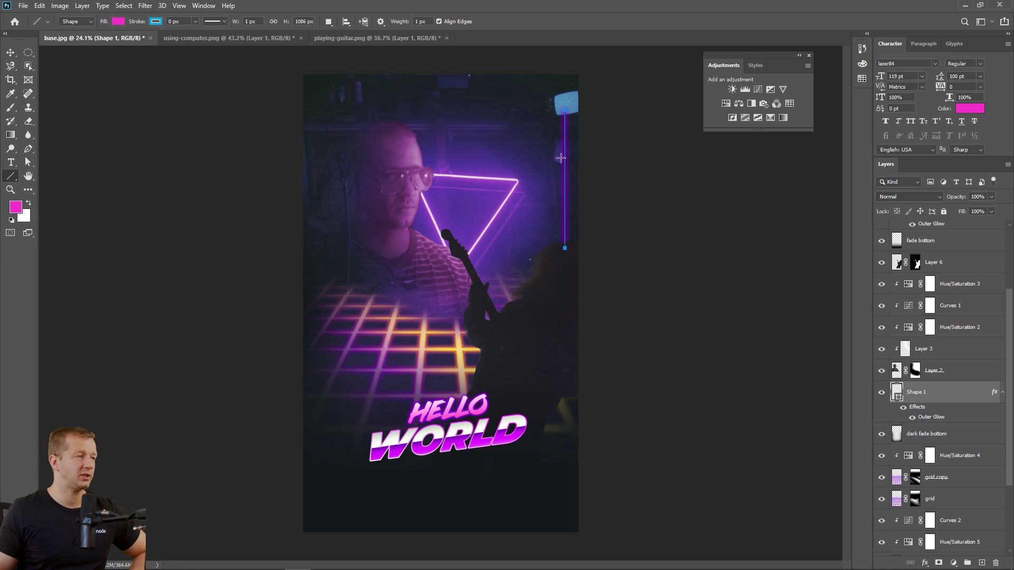
scroll(591, 163, "up", 3)
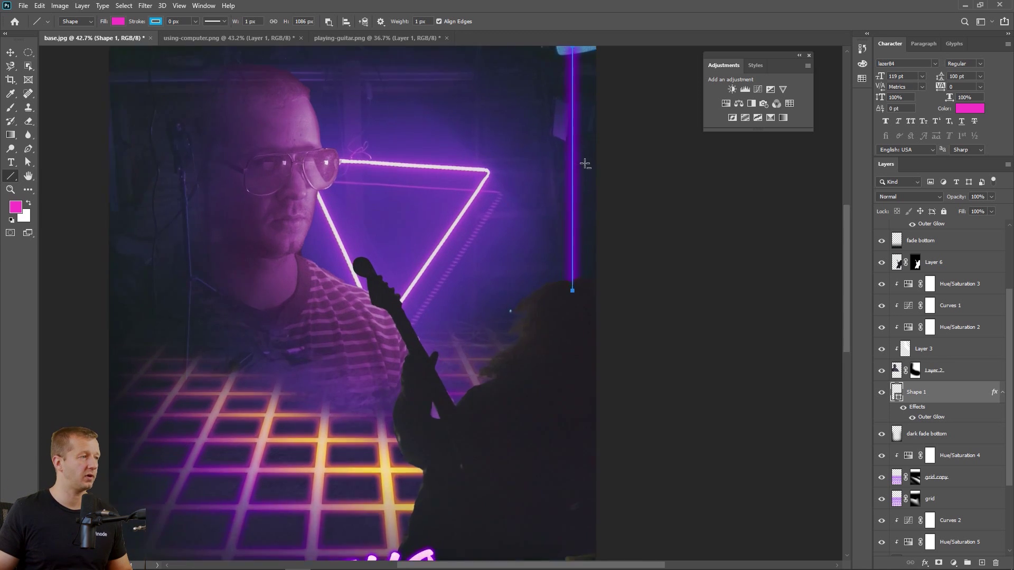
scroll(593, 145, "up", 3)
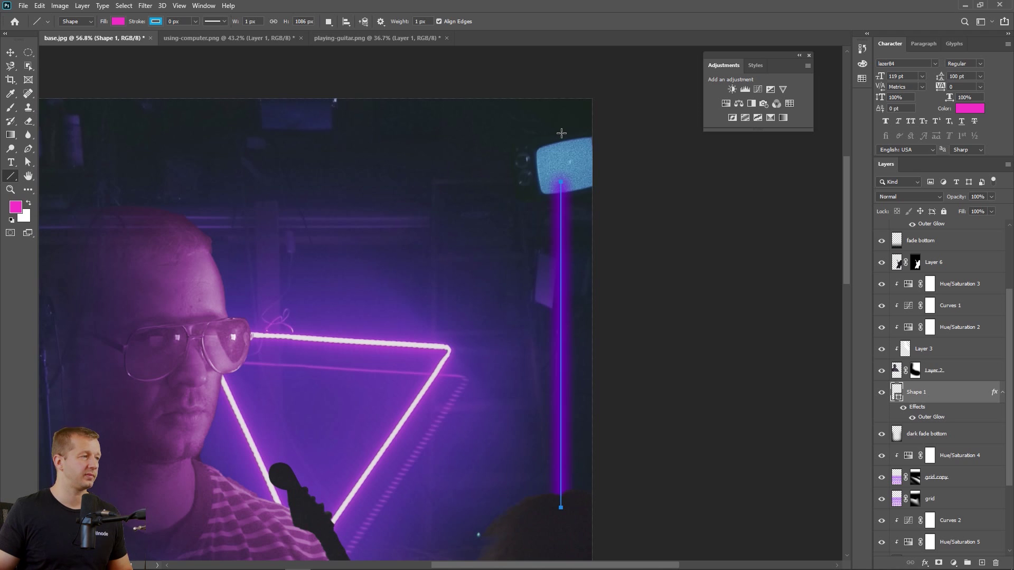
left_click_drag(561, 135, 112, 136)
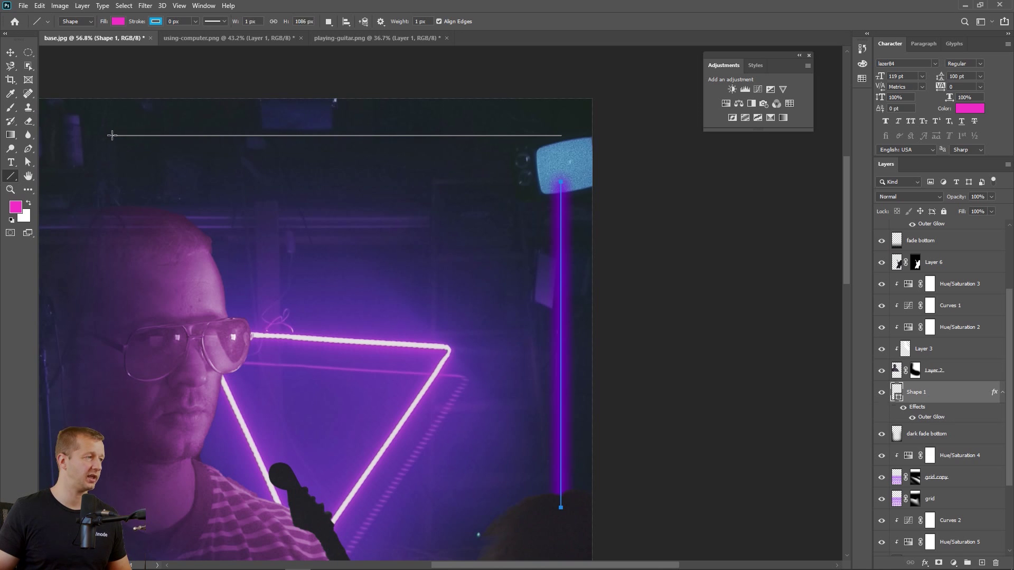
scroll(112, 137, "down", 1)
key("ctrl+z")
- Extend the vertical line's upper end straight up past the blue lamp with the Direct Selection tool, to about 1264 px tall, as a regular path
left_click_drag(192, 181, 328, 226)
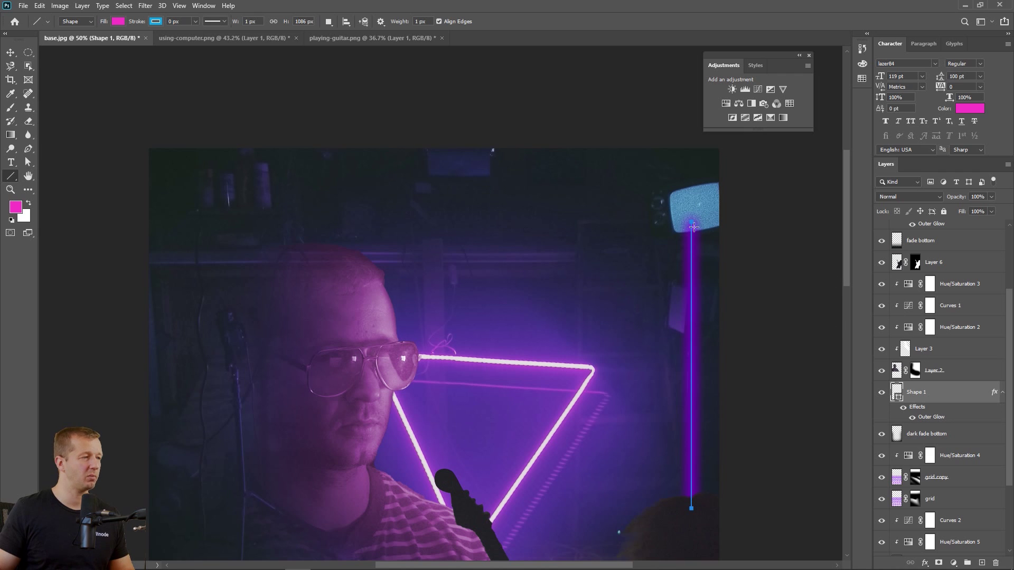
left_click(28, 162)
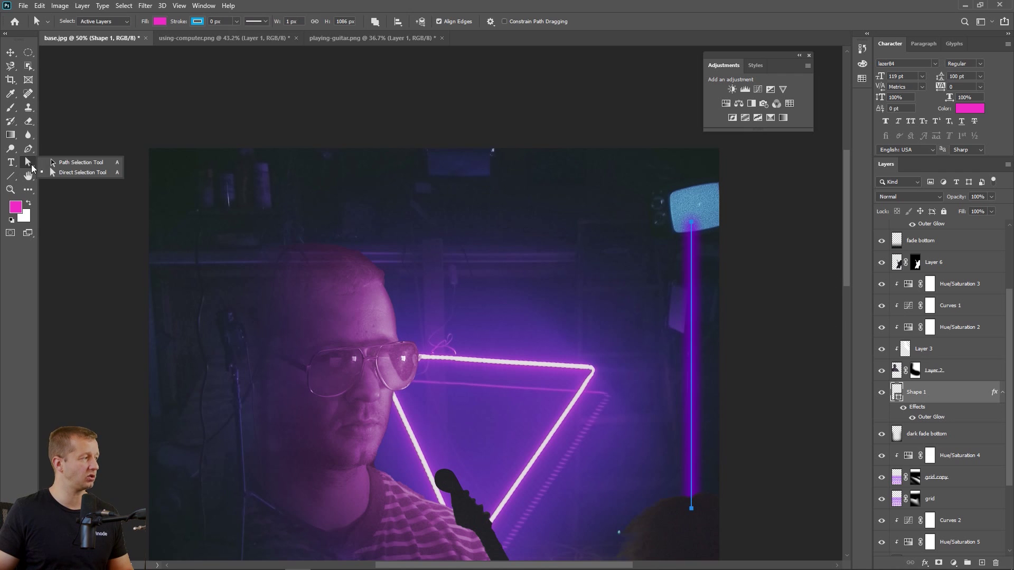
left_click(58, 172)
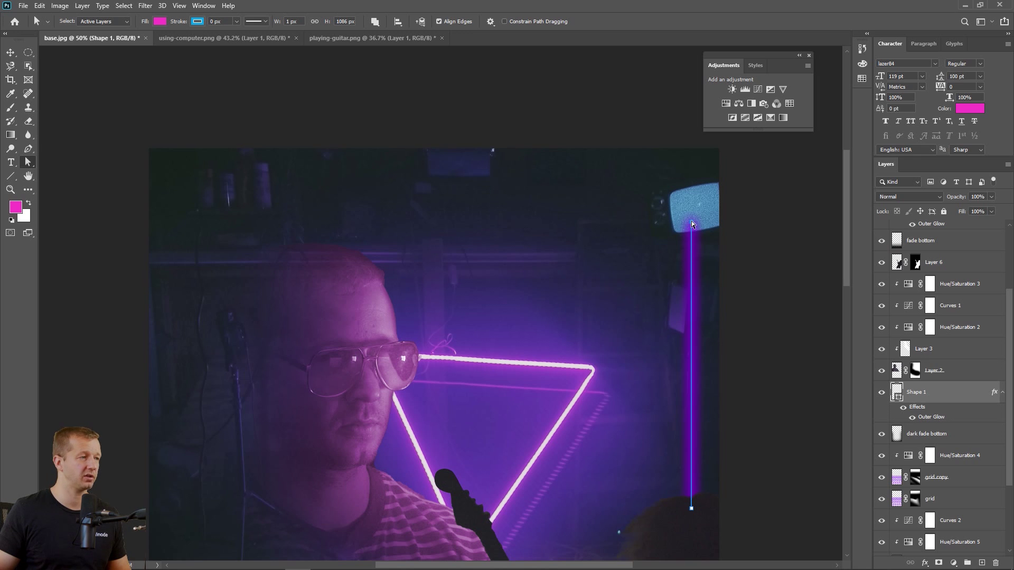
left_click_drag(692, 222, 692, 175)
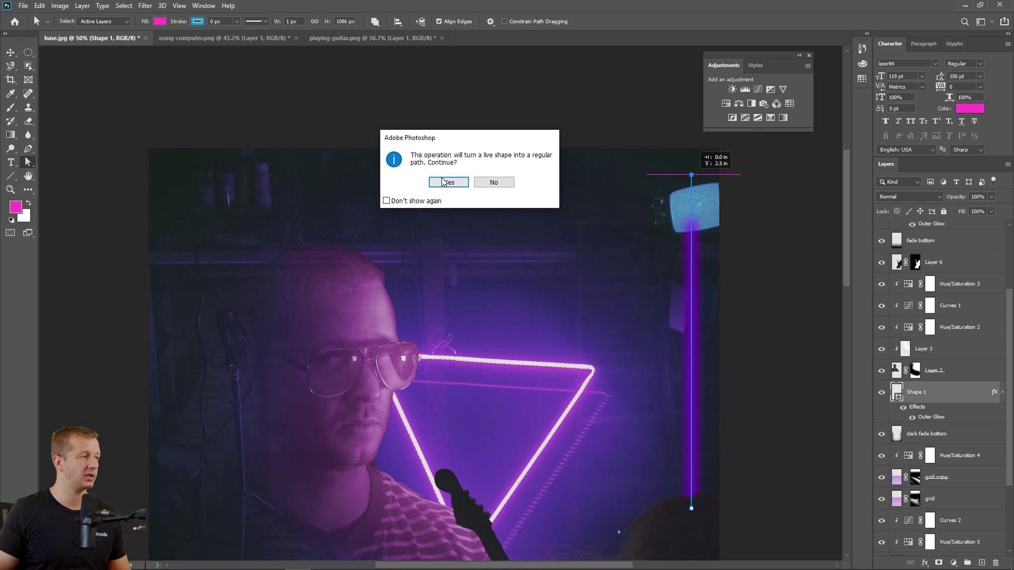
left_click(444, 181)
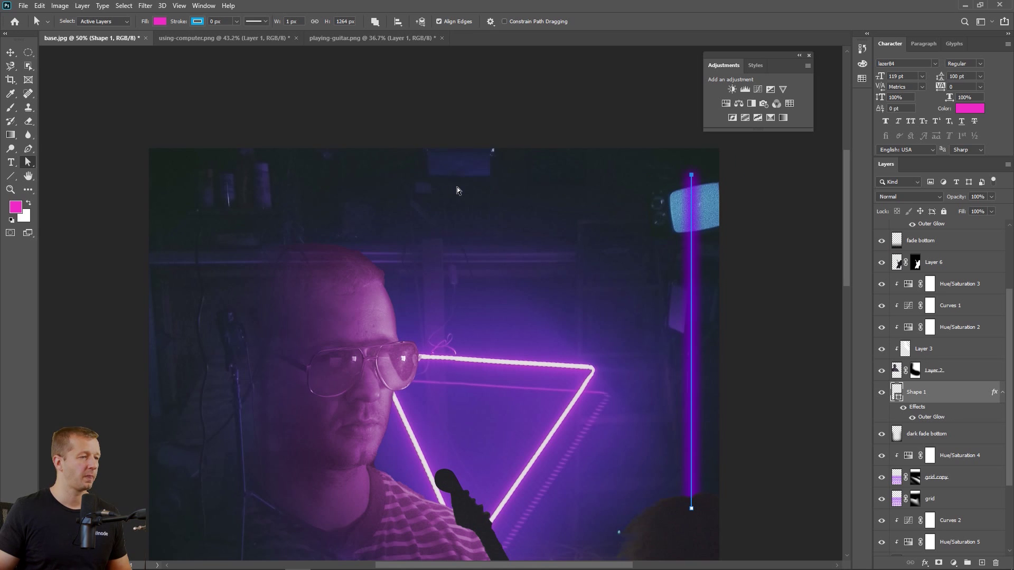
left_click(387, 107)
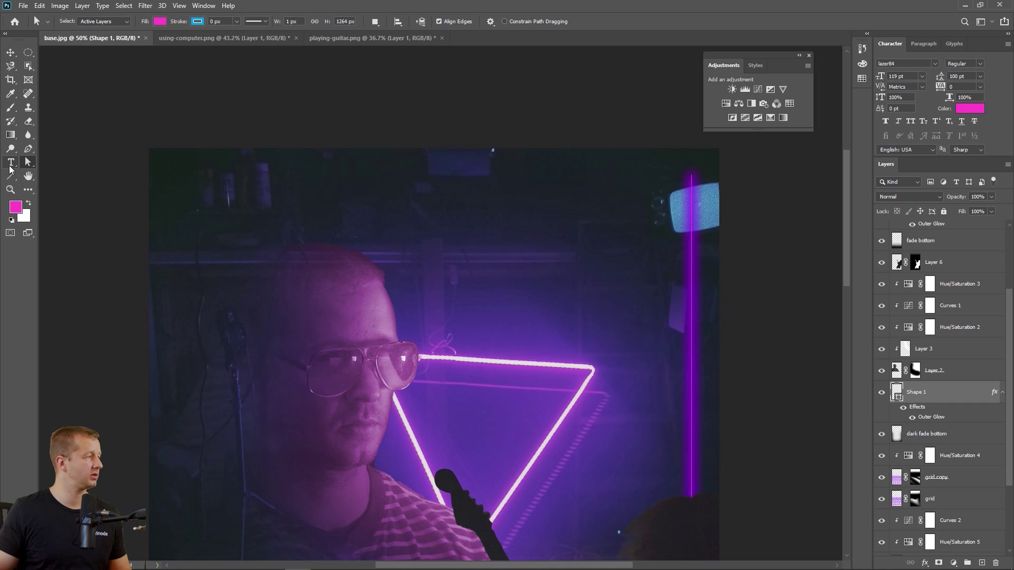
key("ctrl+z")
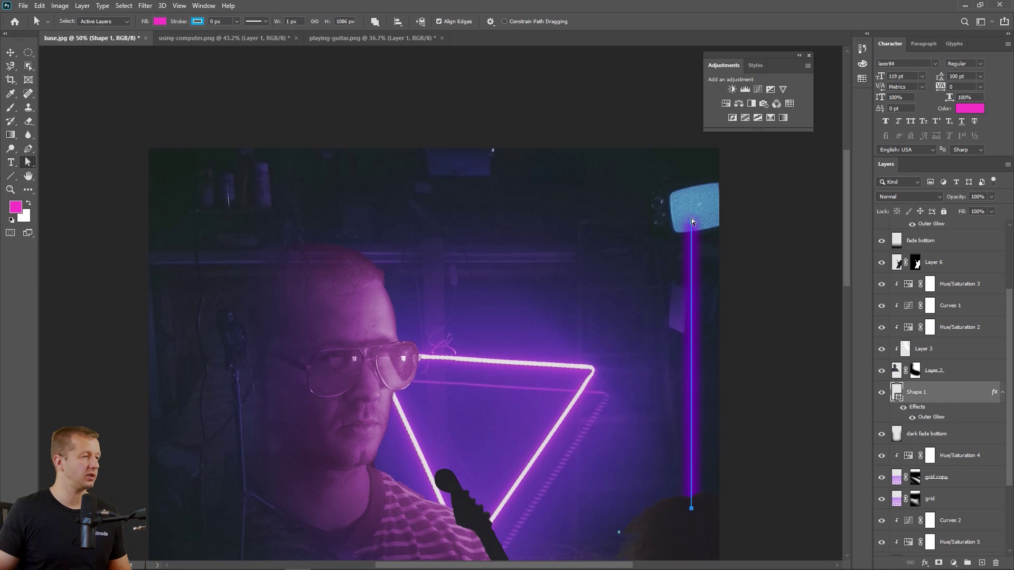
left_click_drag(692, 221, 689, 176)
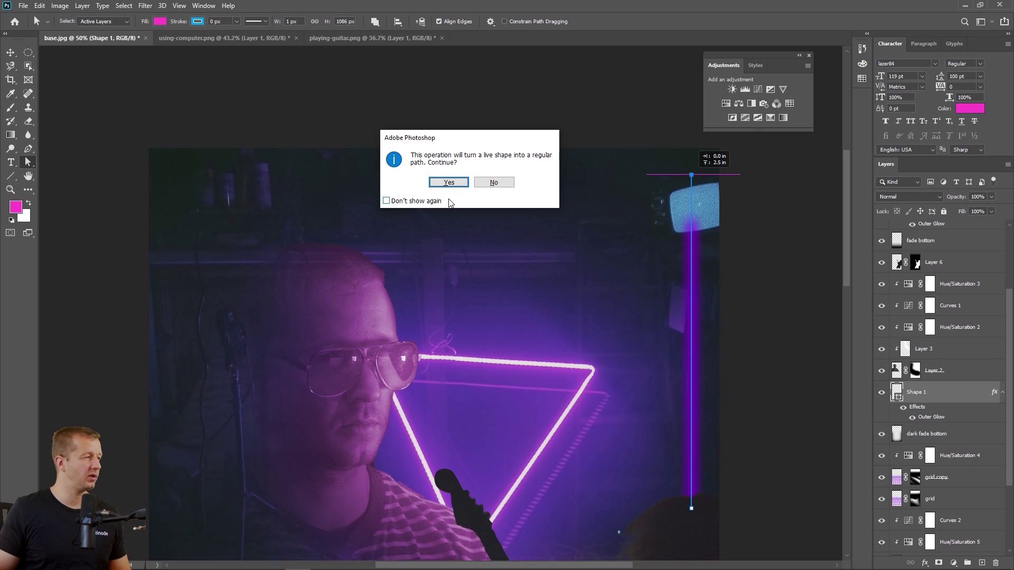
left_click(448, 182)
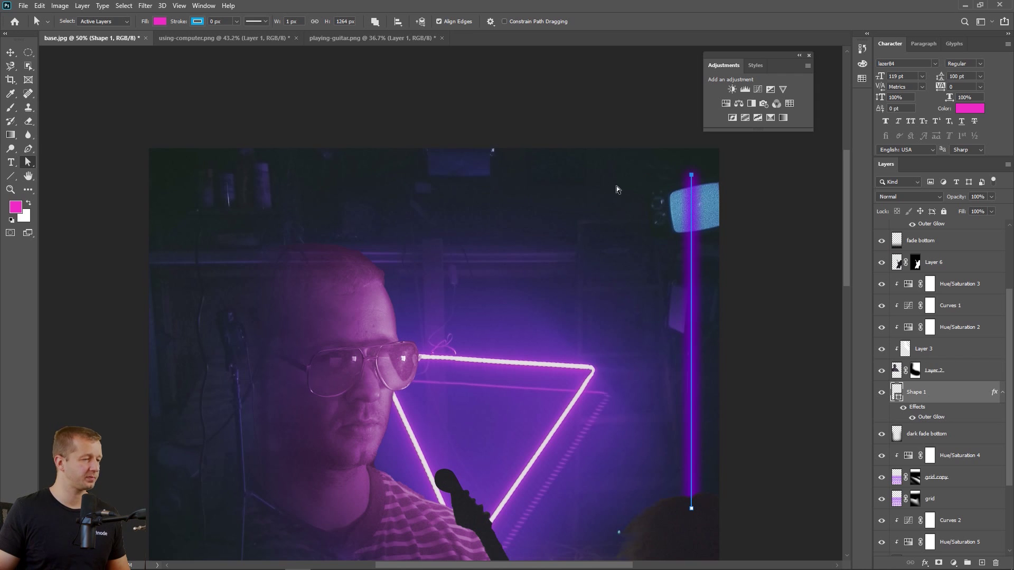
- Duplicate the glowing vertical line's shape layer within base.jpg
left_click(10, 53)
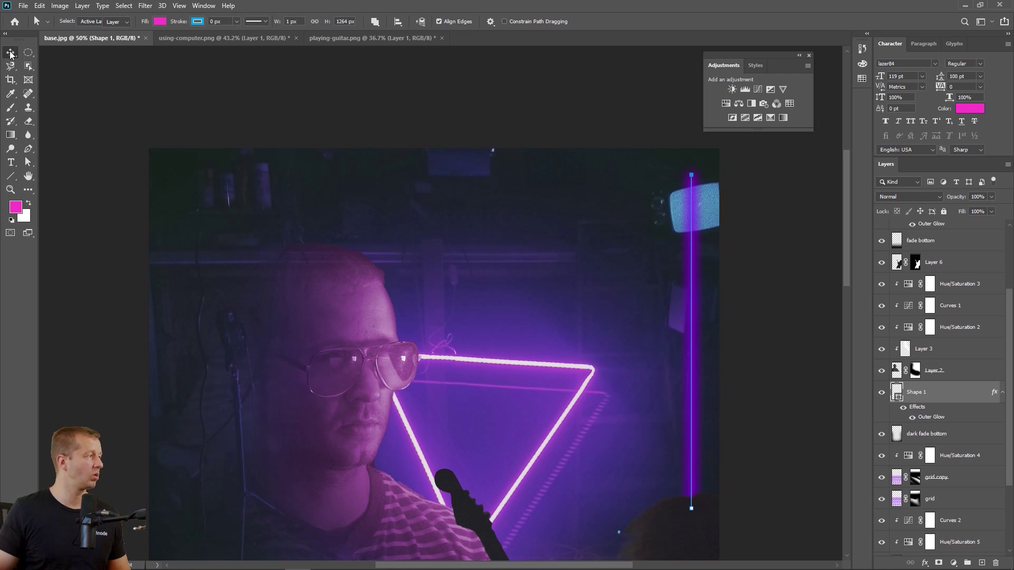
right_click(945, 396)
left_click(918, 181)
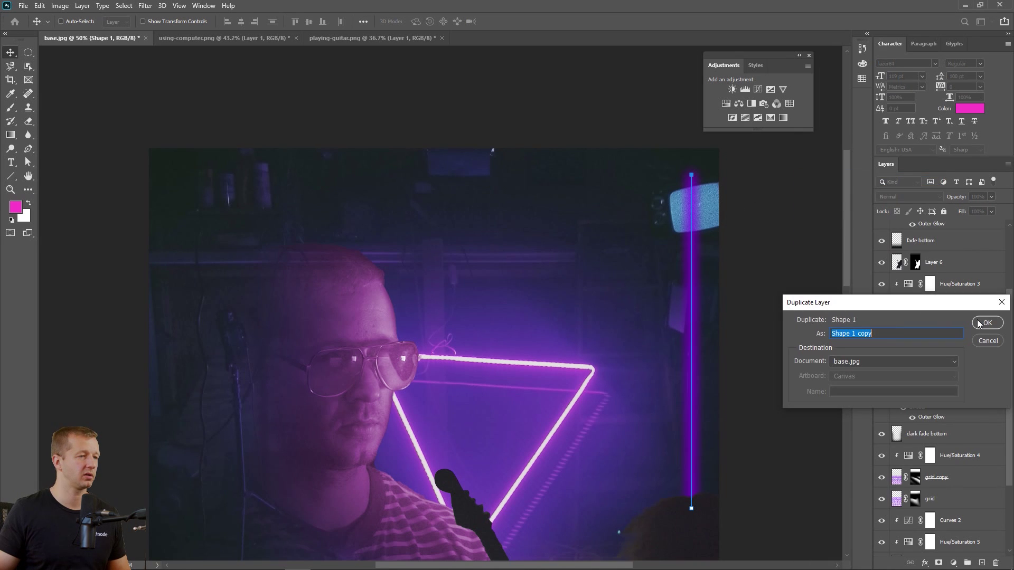
left_click(987, 322)
- Move the duplicated line horizontally to the poster's left side and shift the floating Adjustments panel off the blue lamp area
scroll(620, 348, "down", 3)
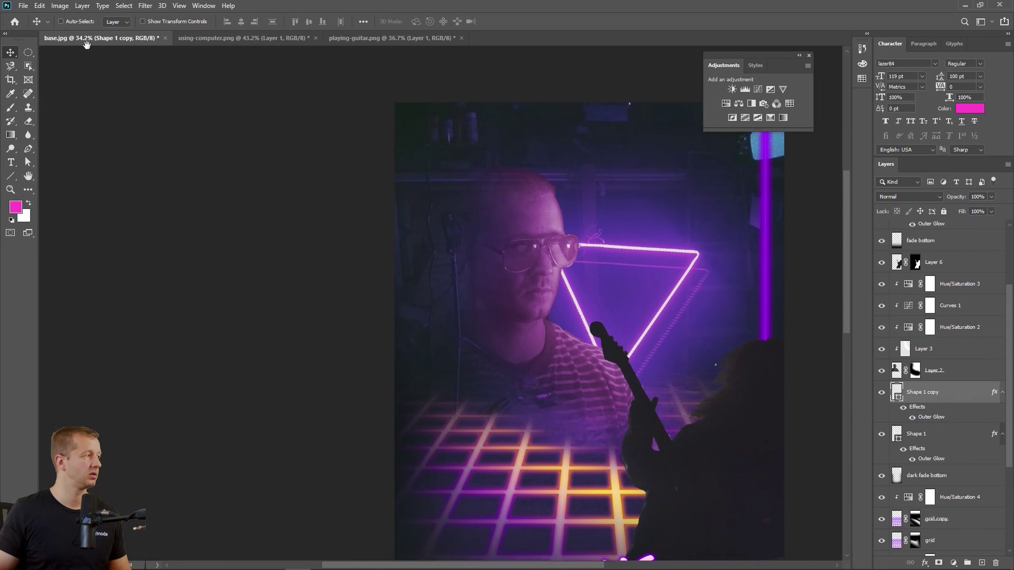
left_click(85, 22)
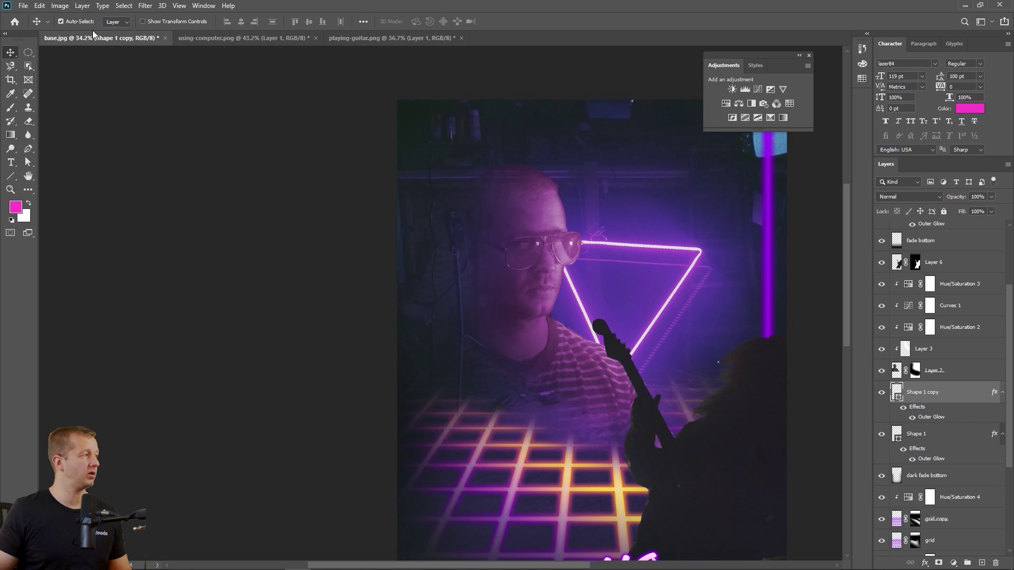
left_click_drag(611, 215, 385, 215)
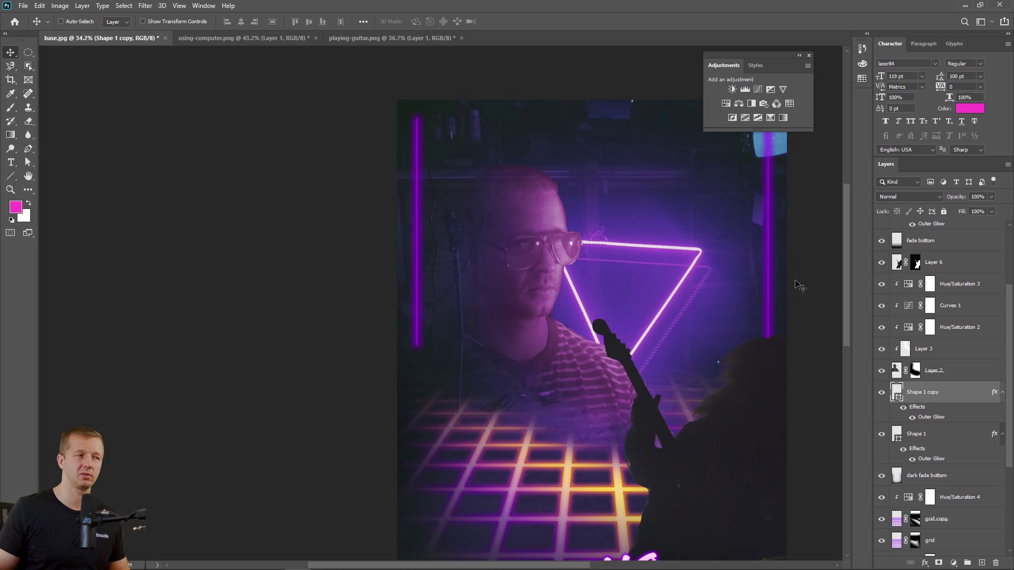
left_click_drag(771, 55, 674, 15)
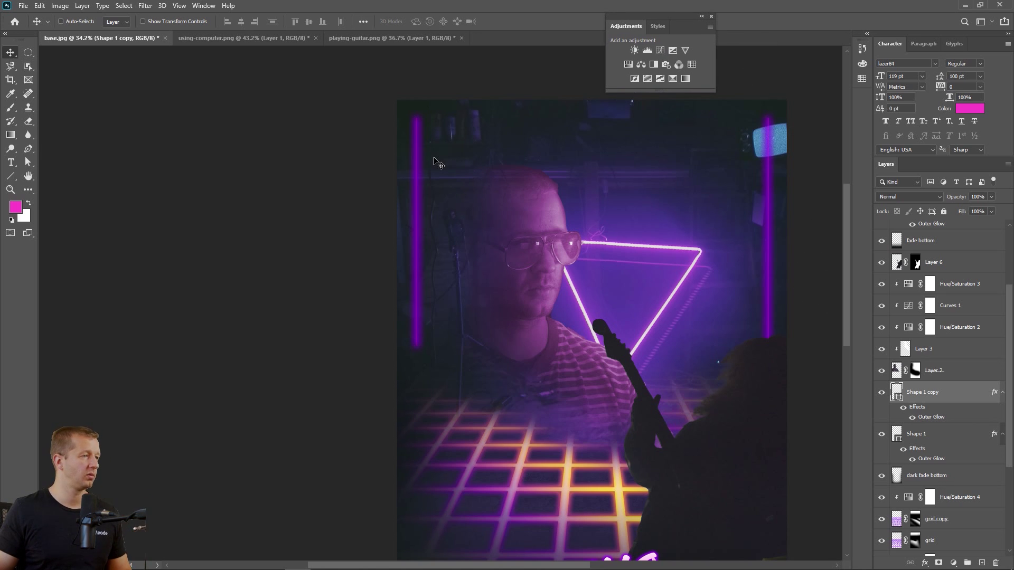
- Nudge the duplicated line slightly closer to the poster's left edge
key("Left")
key("Left")
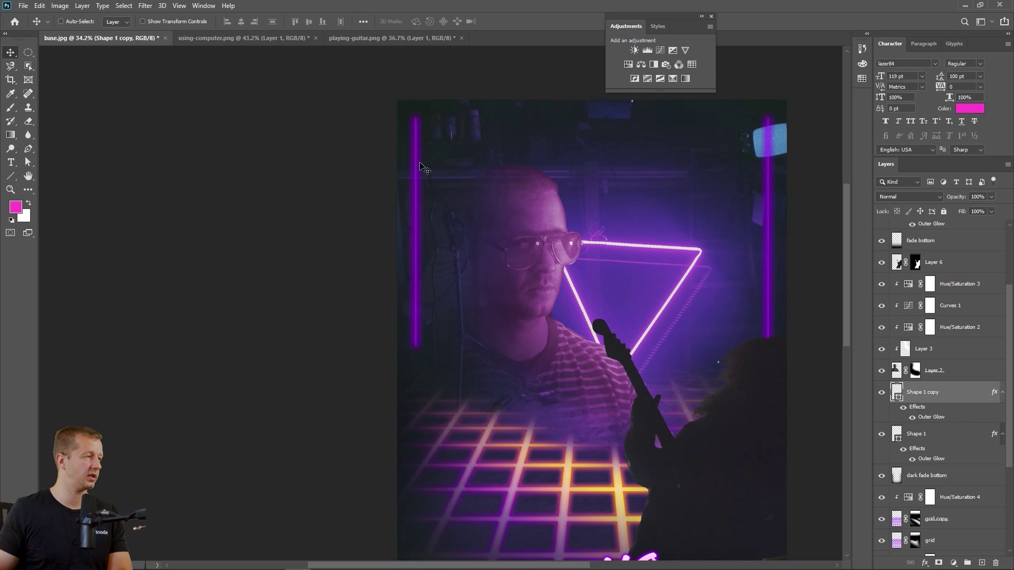
key("Left")
key("Left")
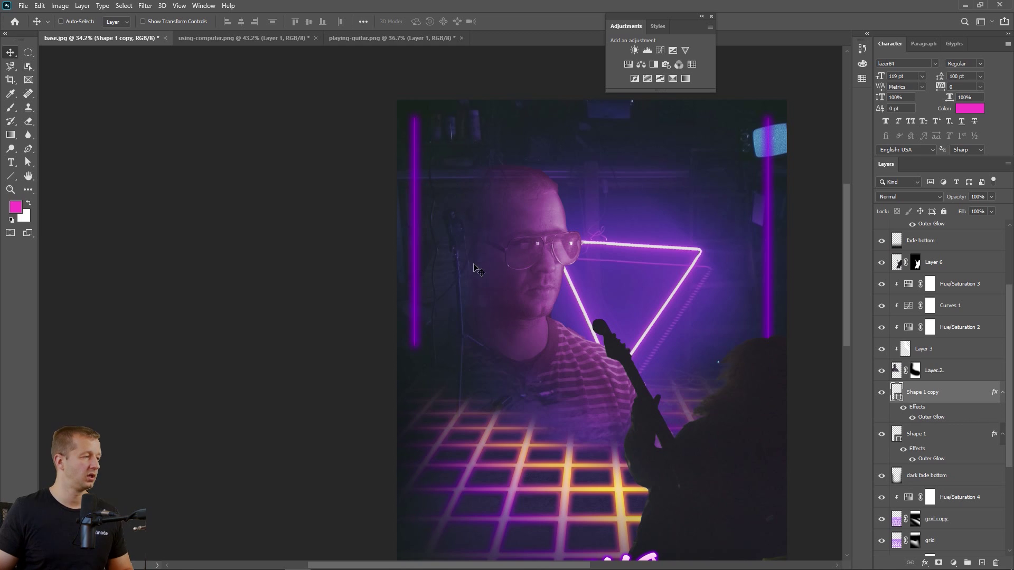
- Extend the lower end of the poster's left neon line straight down to WORLD's base, making the line about 2883 px tall
left_click(28, 162)
left_click_drag(489, 394, 506, 305)
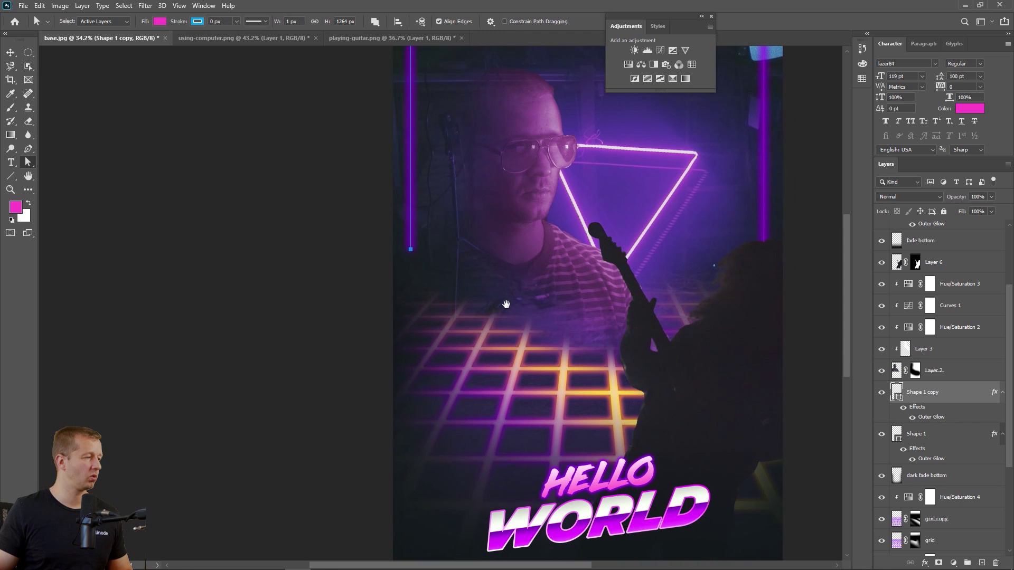
left_click_drag(410, 252, 416, 437)
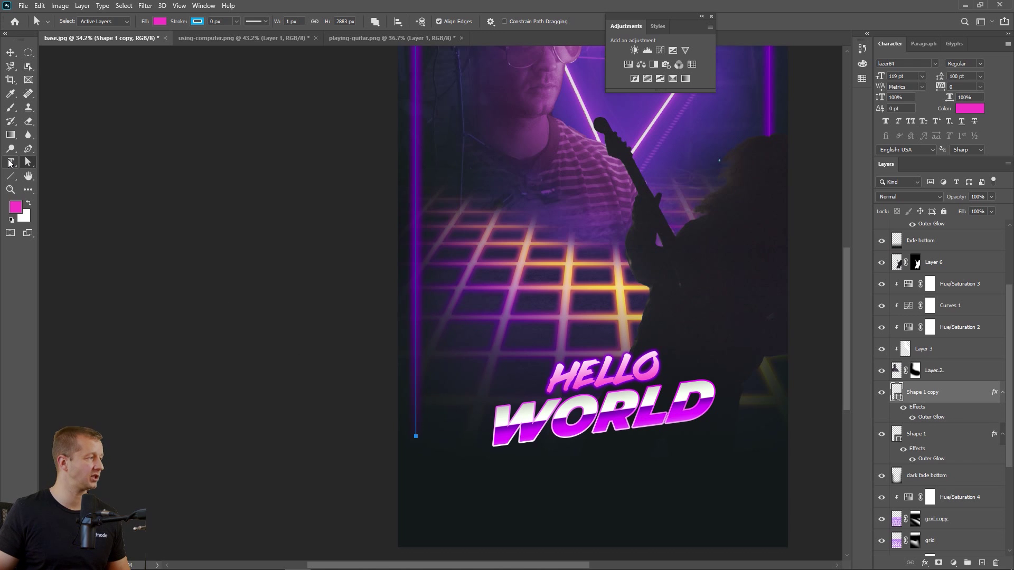
left_click(11, 53)
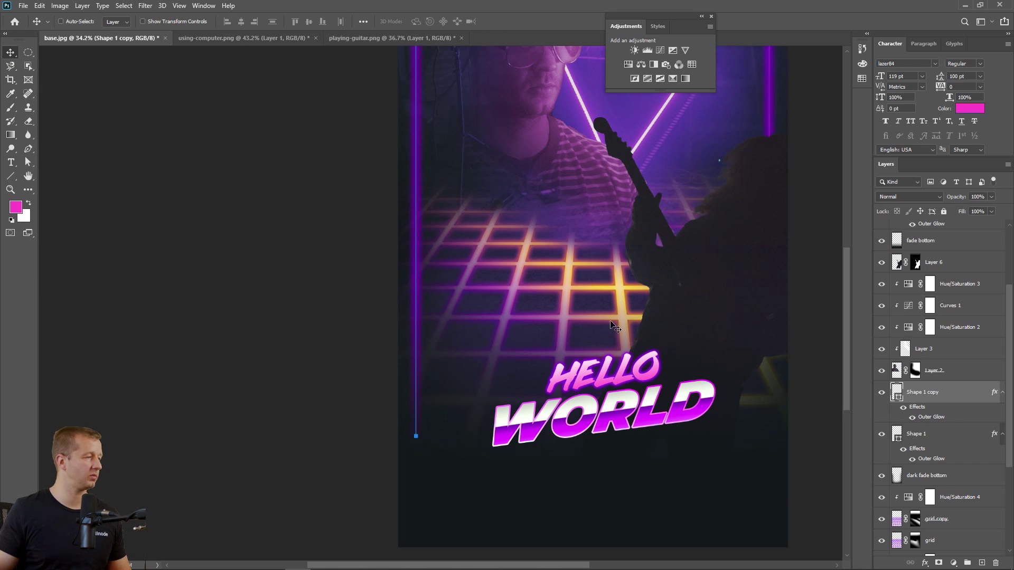
- Duplicate the Shape 1 layer that holds the poster's right vertical neon line
left_click_drag(593, 226, 562, 482)
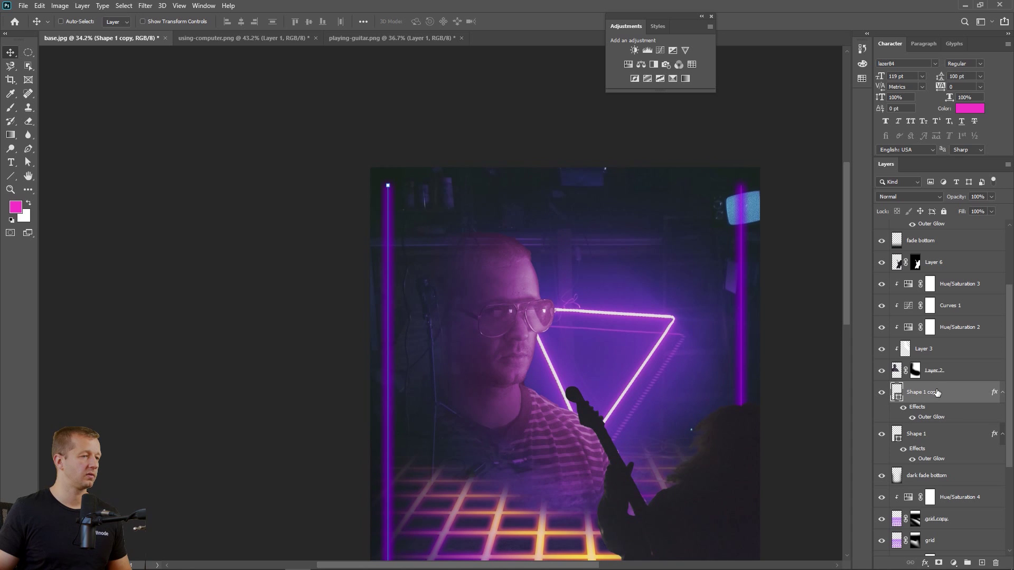
left_click(934, 435)
right_click(935, 435)
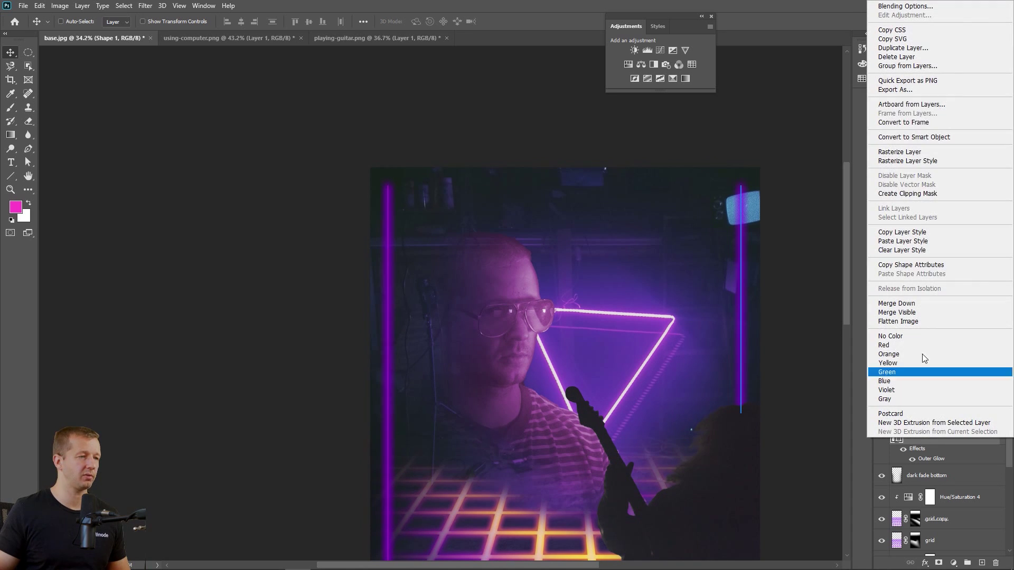
left_click(882, 48)
left_click(985, 324)
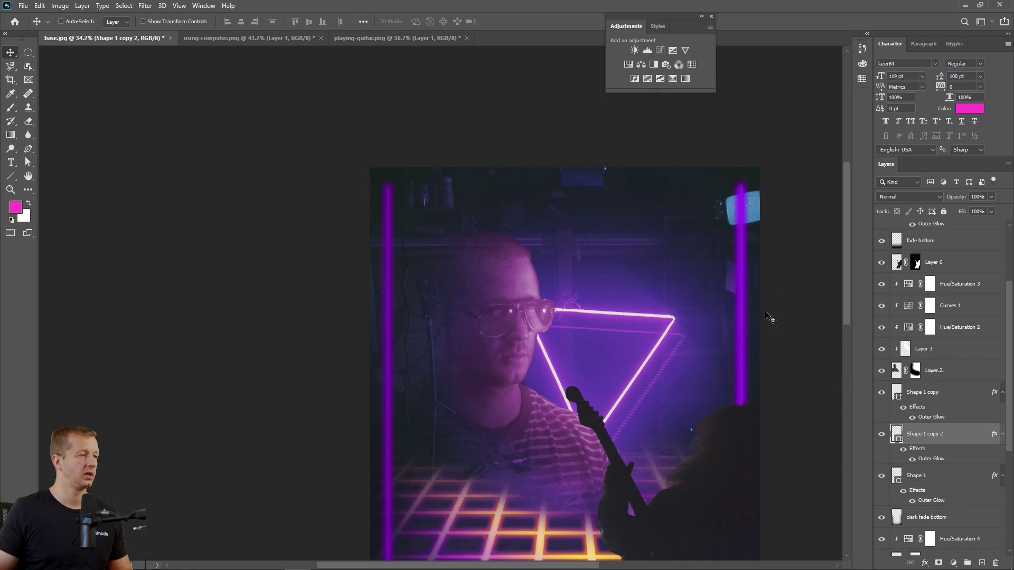
- Rotate the duplicated line by -90° and align it along the poster's upper edge, meeting the right line's upper end
key("ctrl+t")
left_click_drag(792, 351, 810, 256)
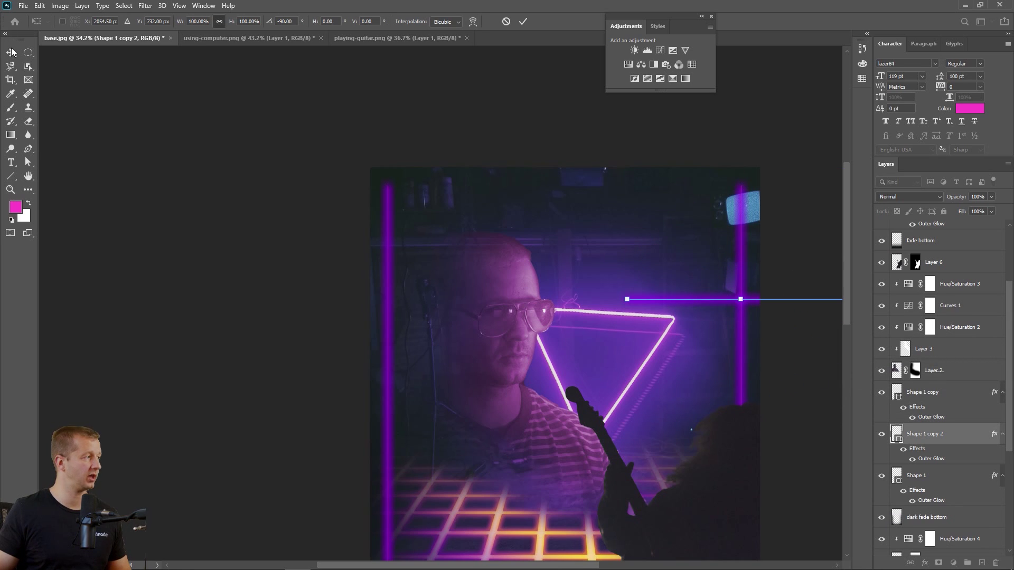
left_click(11, 51)
left_click_drag(668, 295, 552, 182)
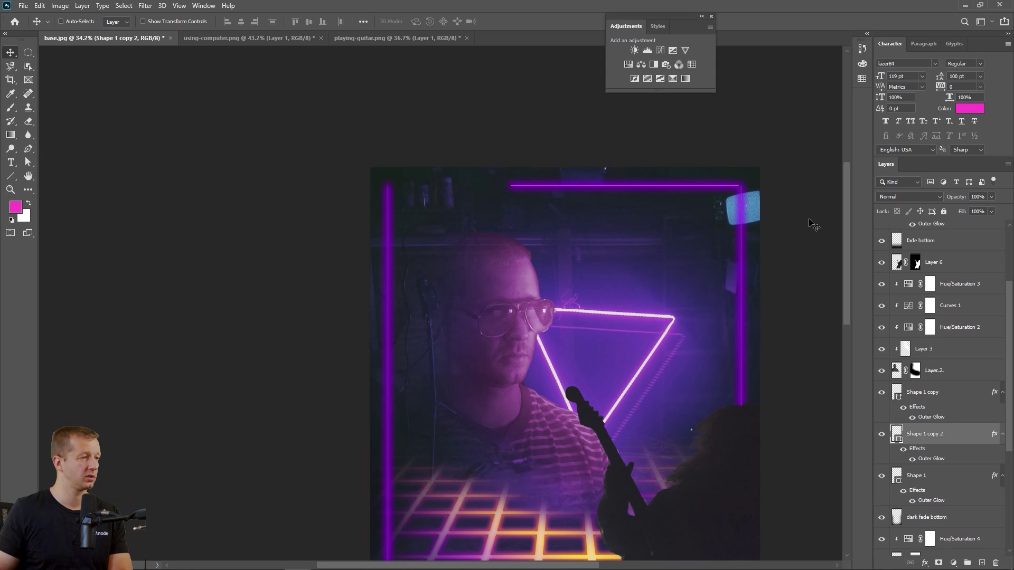
key("shift+Right")
key("Up")
key("Up")
key("Up")
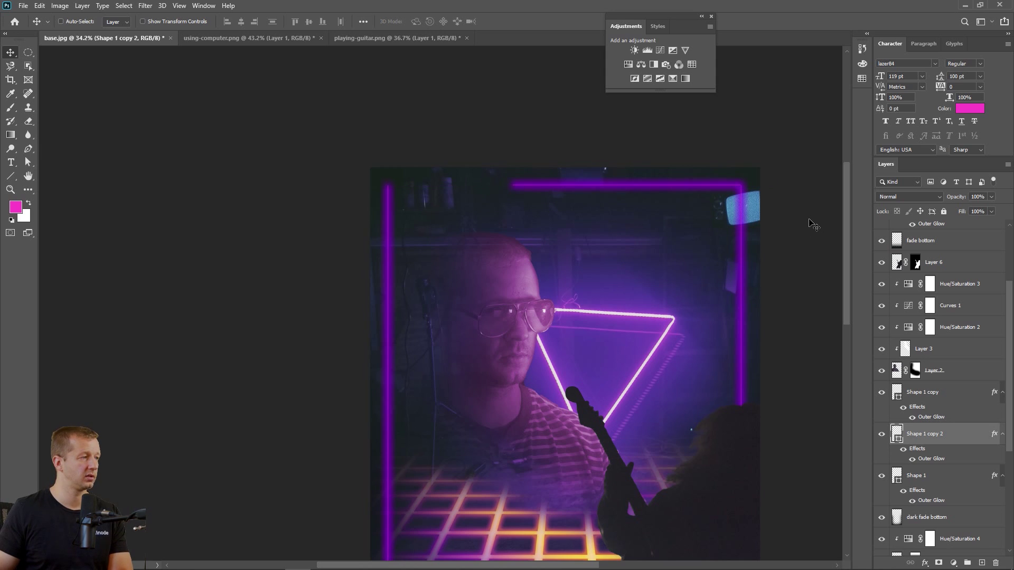
- Scale the horizontal neon line to about 154.88% so it reaches the left line's upper end
key("ctrl+t")
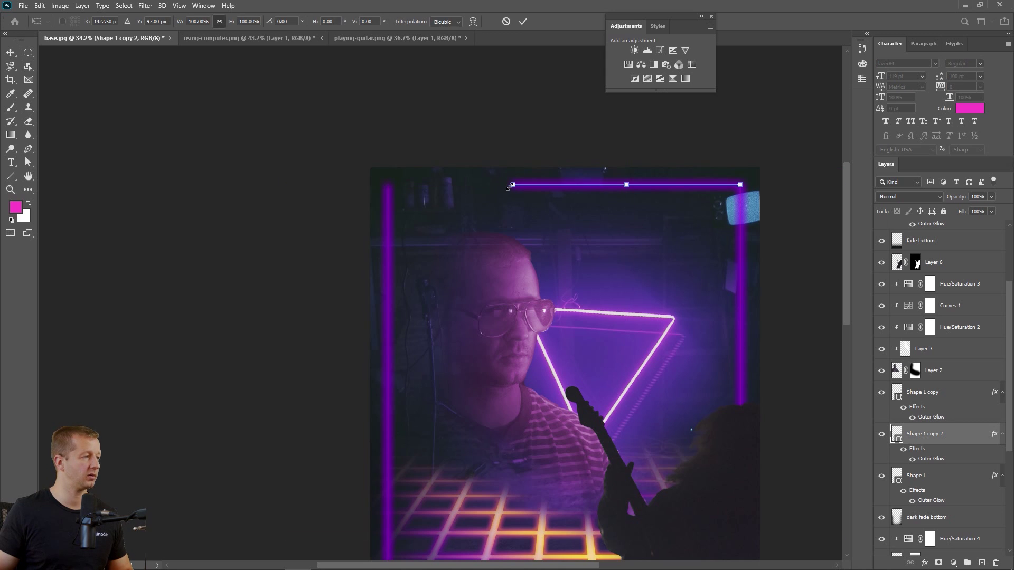
left_click_drag(513, 184, 387, 183)
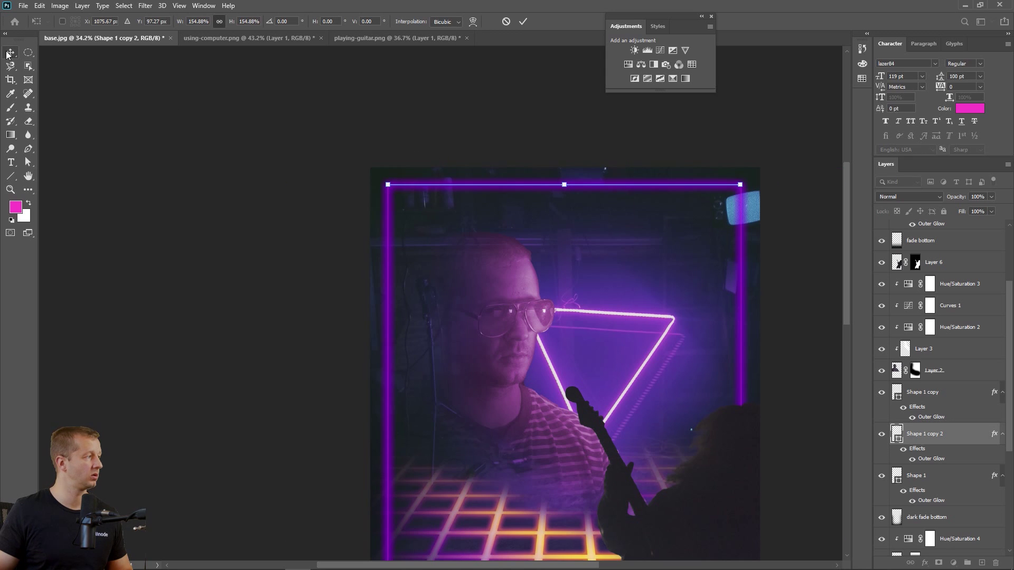
left_click(10, 52)
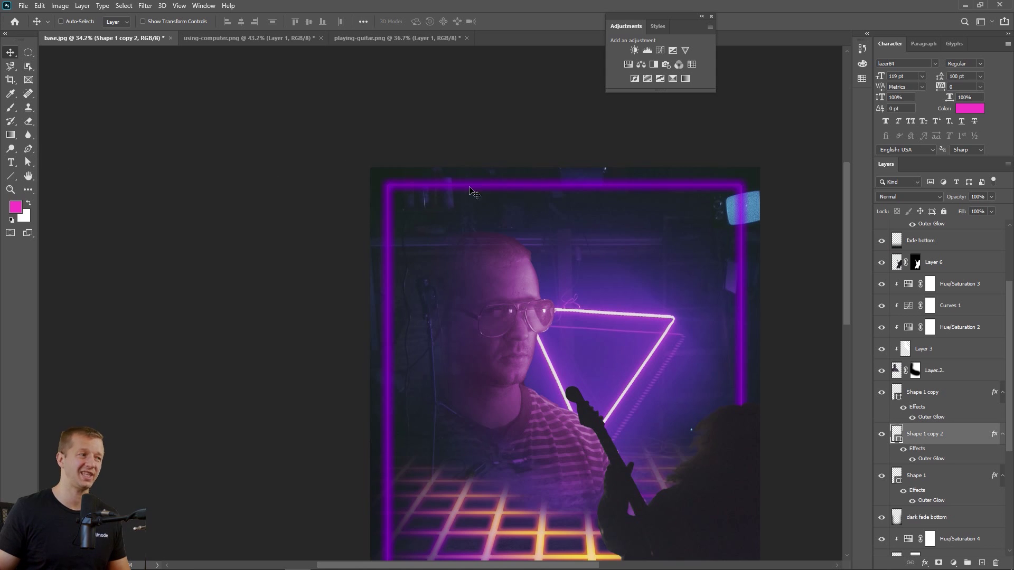
- Move the three neon line layers above the fade bottom layer, directly beneath the HELLO text layer
left_click_drag(590, 376, 547, 100)
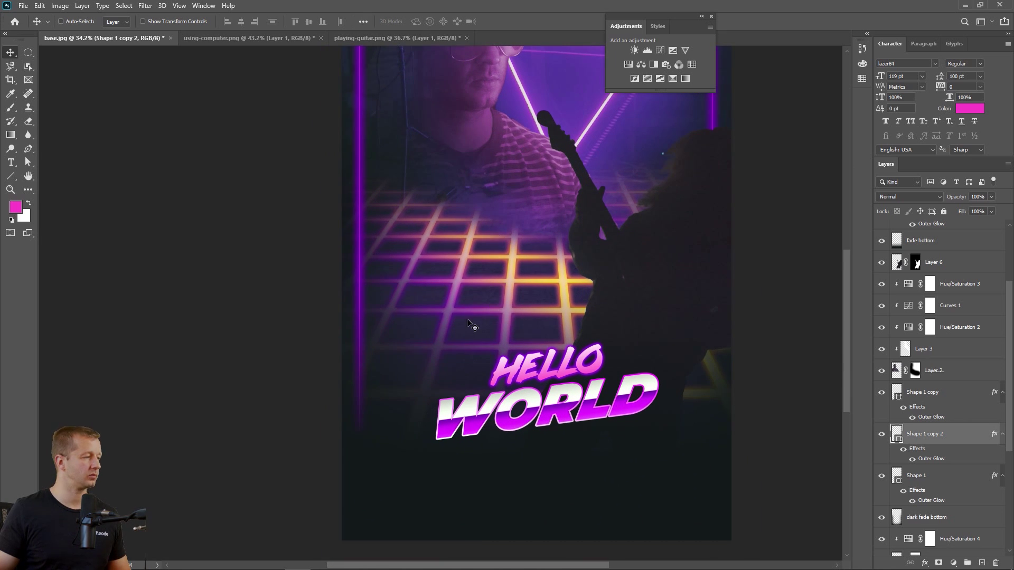
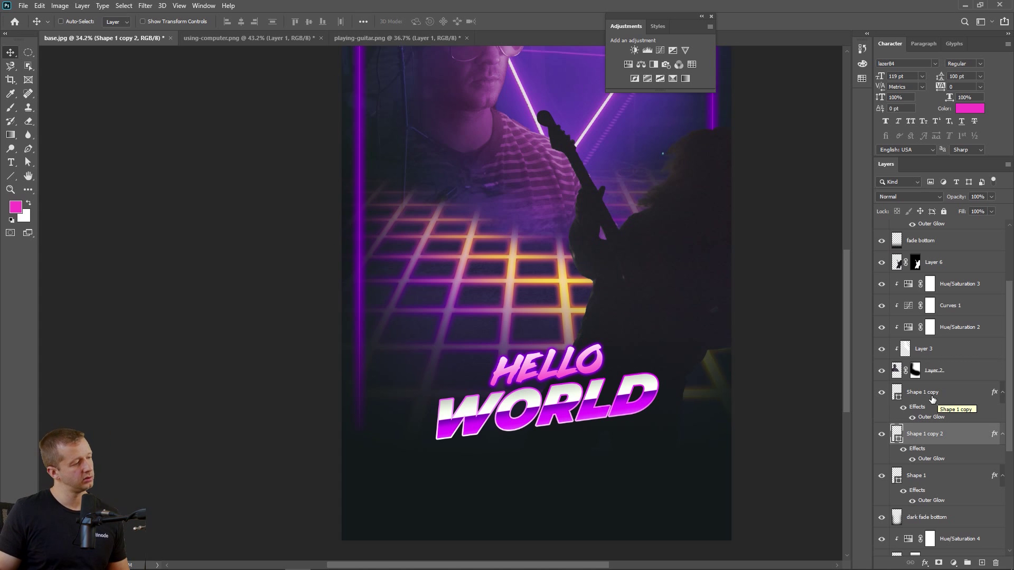
scroll(511, 368, "down", 5)
scroll(393, 352, "up", 4)
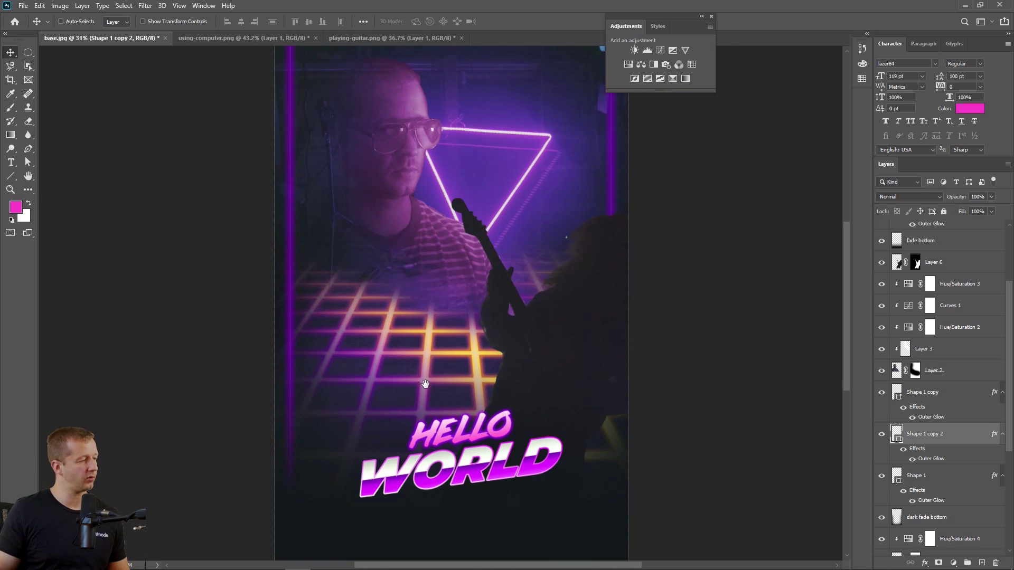
left_click_drag(426, 384, 463, 349)
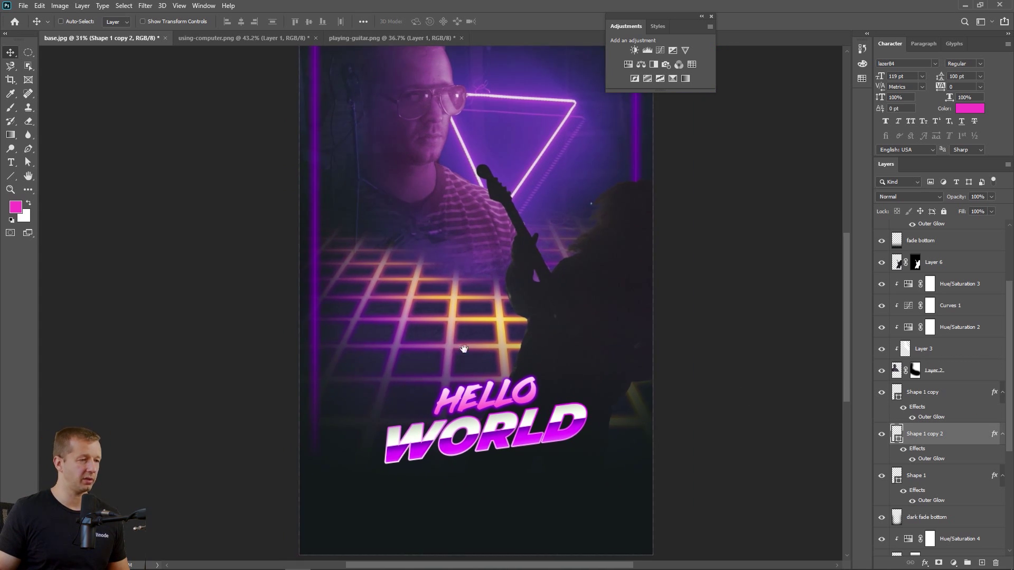
left_click(935, 393)
left_click(934, 476, "shift")
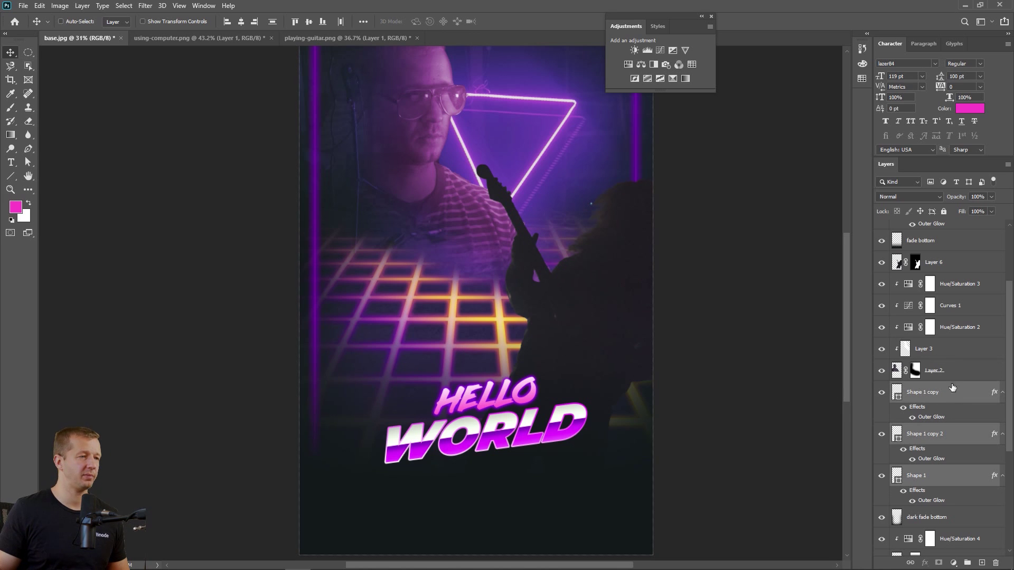
left_click_drag(953, 389, 940, 233)
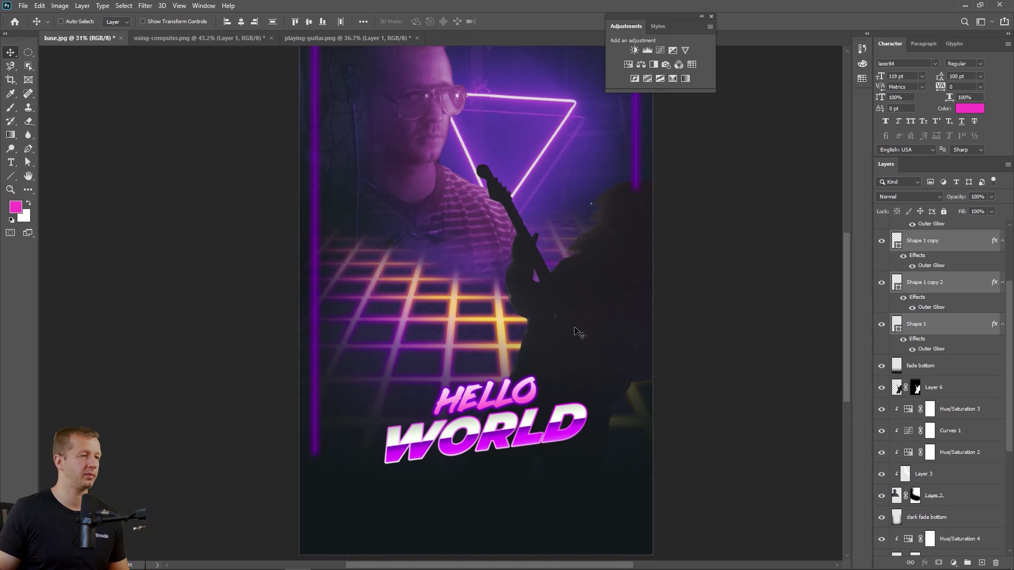
- Duplicate the Shape 1 layer again to get another neon line for the frame's lower side
scroll(923, 264, "up", 3)
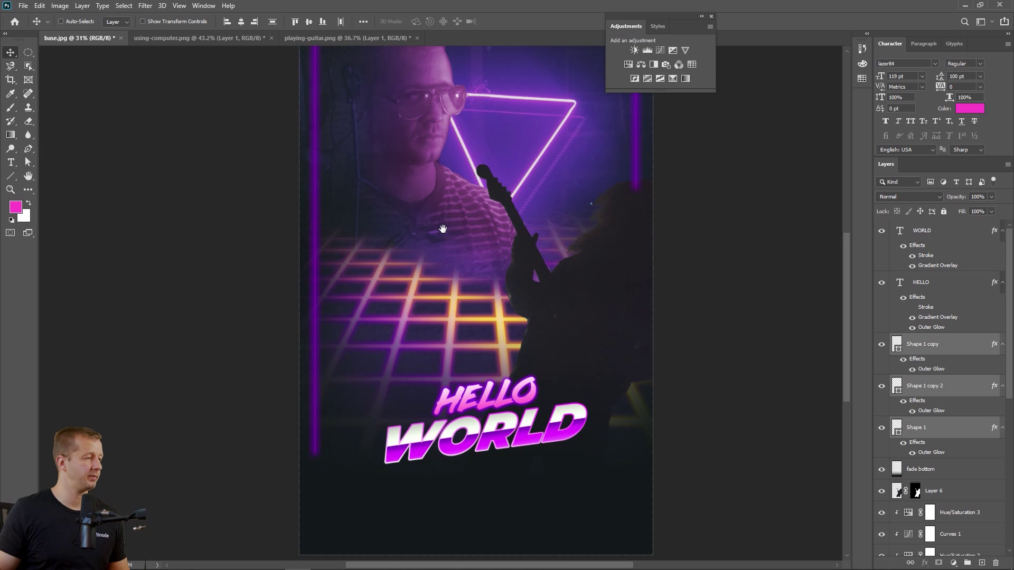
left_click_drag(441, 228, 481, 202)
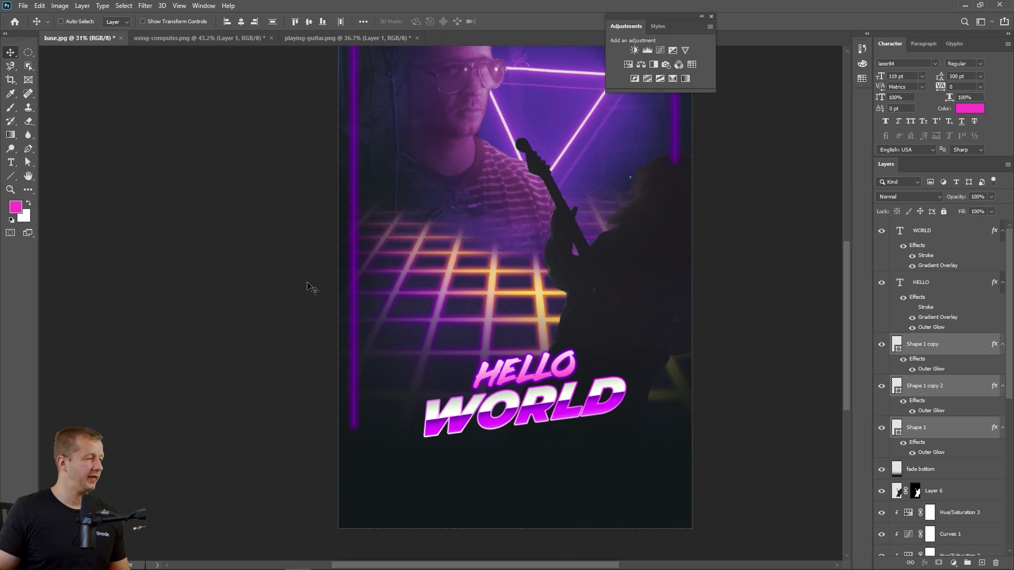
left_click(935, 350)
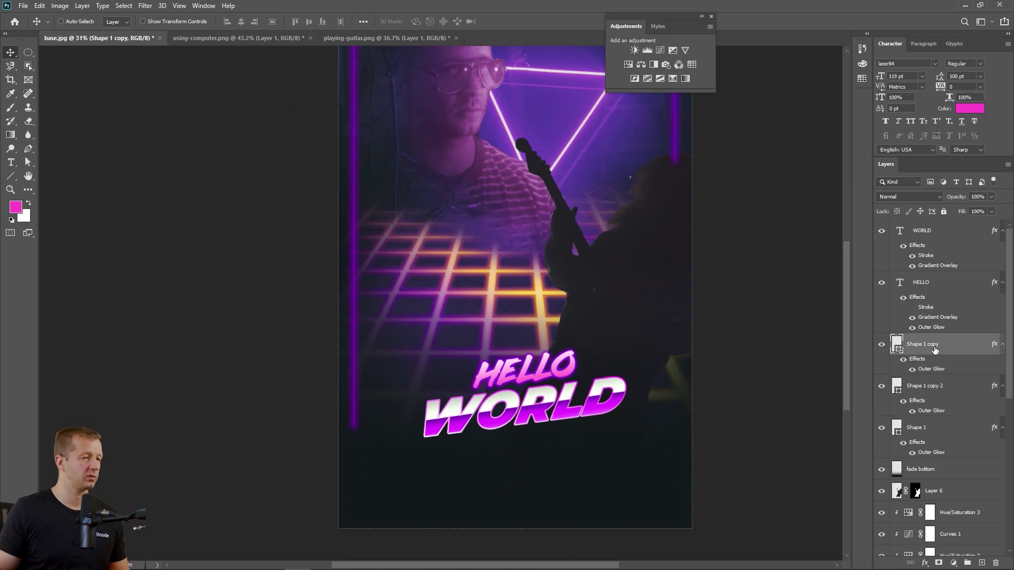
left_click(929, 426)
right_click(928, 426)
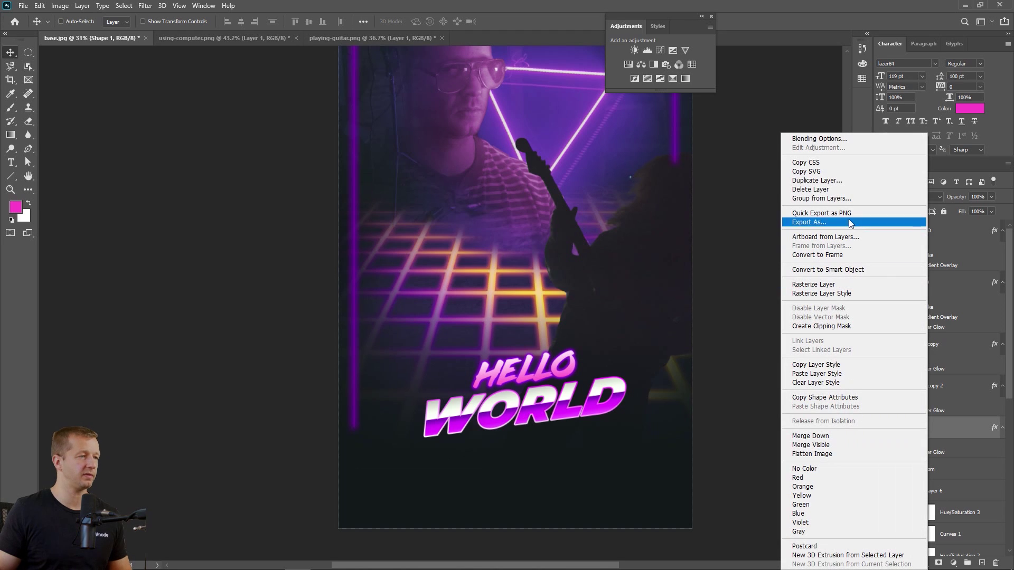
left_click(816, 181)
key("Return")
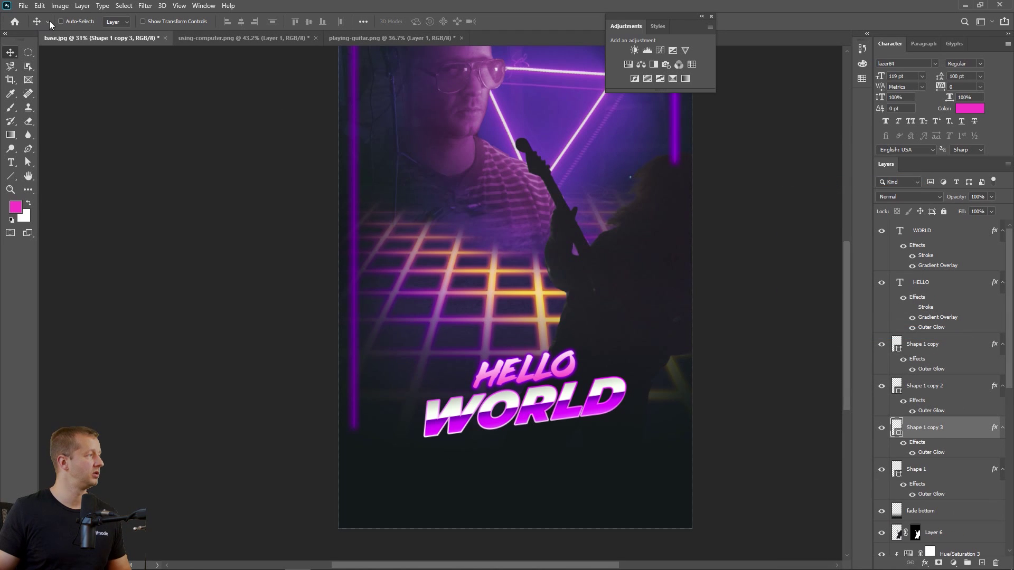
- Rotate the new line copy to about -96.6° and join its end to the left line's lower end, parallel to the slanted title
left_click_drag(655, 143, 397, 423)
key("ctrl+t")
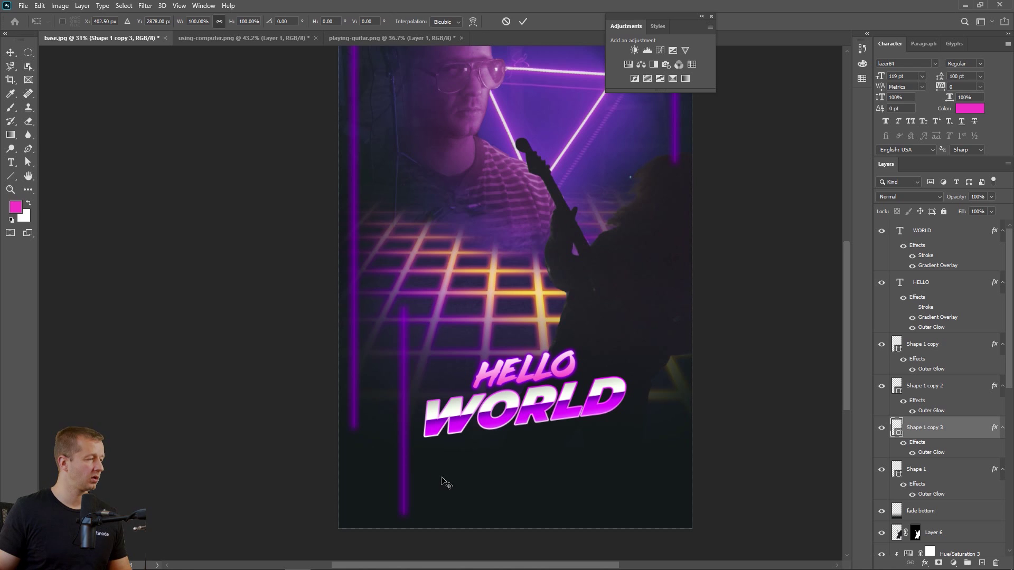
left_click_drag(442, 505, 447, 396)
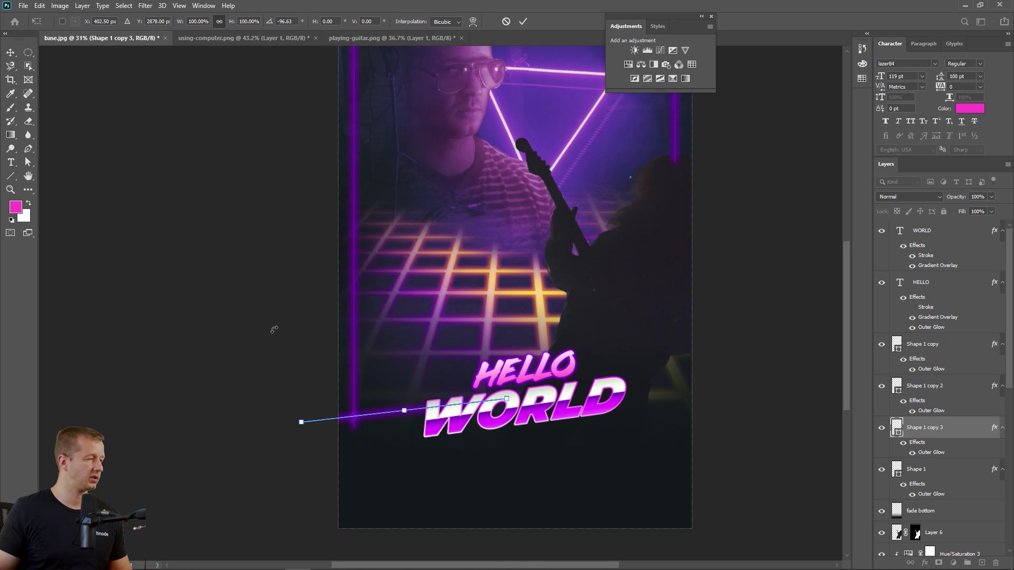
left_click(10, 53)
left_click_drag(369, 413, 424, 420)
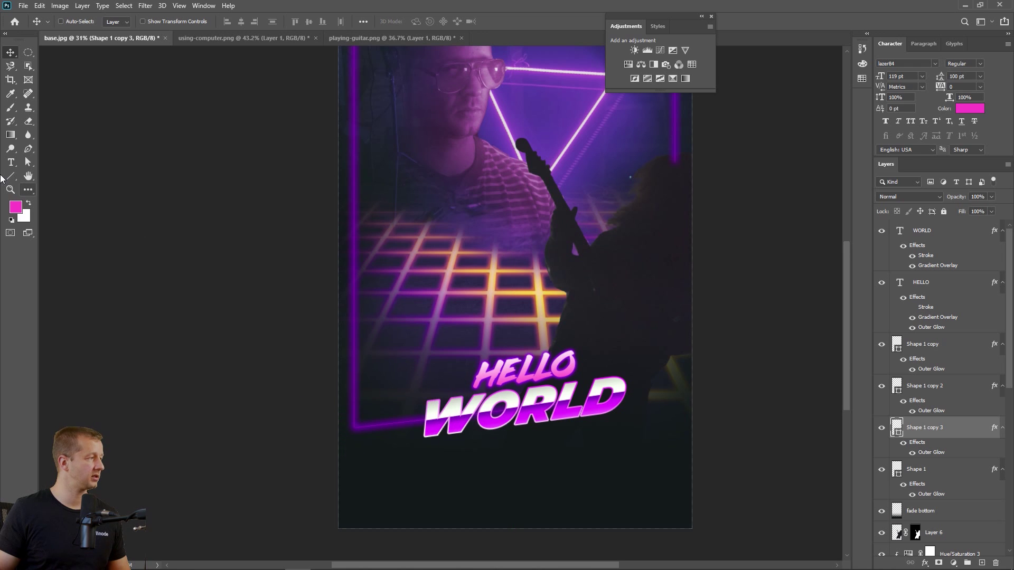
- Shorten the slanted line's inner end with the Direct Selection tool to about 358 px wide, stopping just before WORLD
left_click(28, 162)
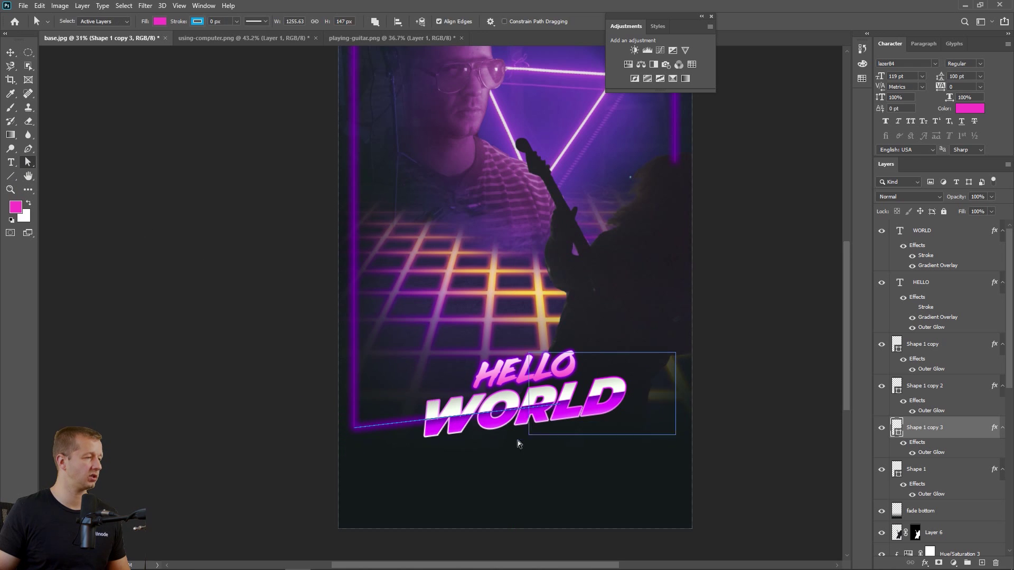
left_click_drag(675, 352, 518, 440)
left_click_drag(561, 406, 413, 422)
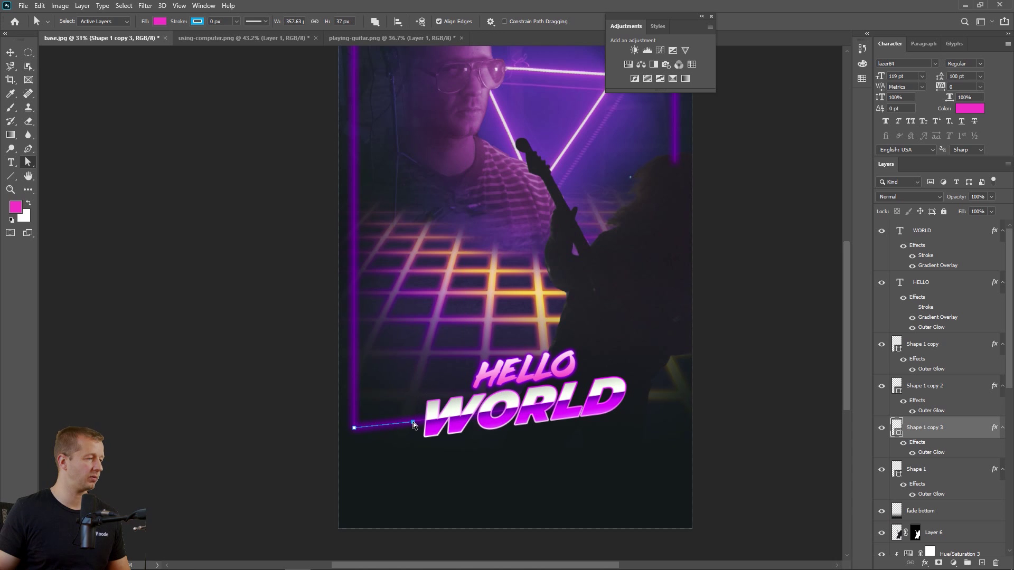
left_click(246, 389)
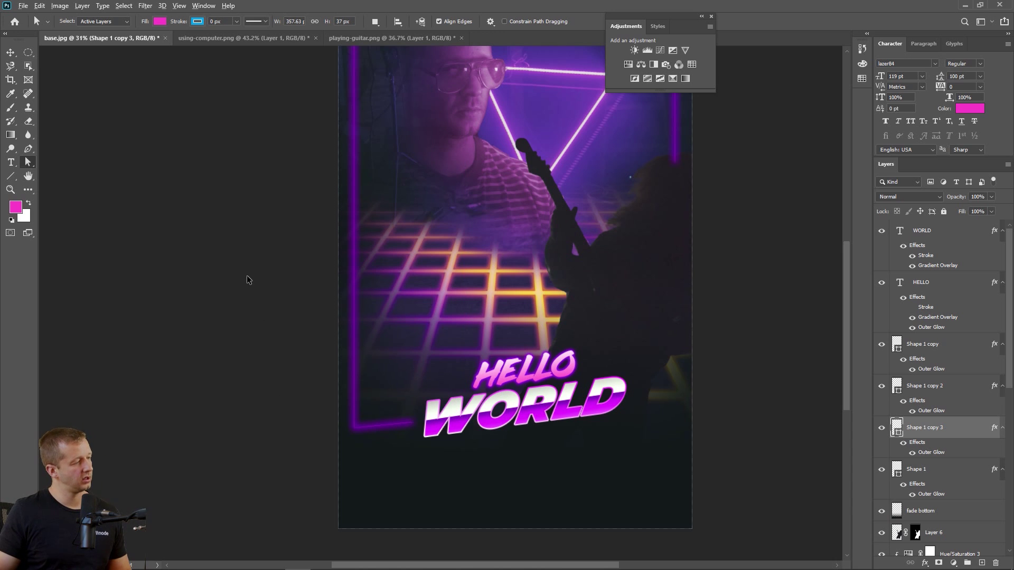
- Move the blue lamp's fx layer with its clipped Hue/Saturation 5 and Curves 2 adjustments to the top of the layer stack
scroll(247, 275, "down", 3)
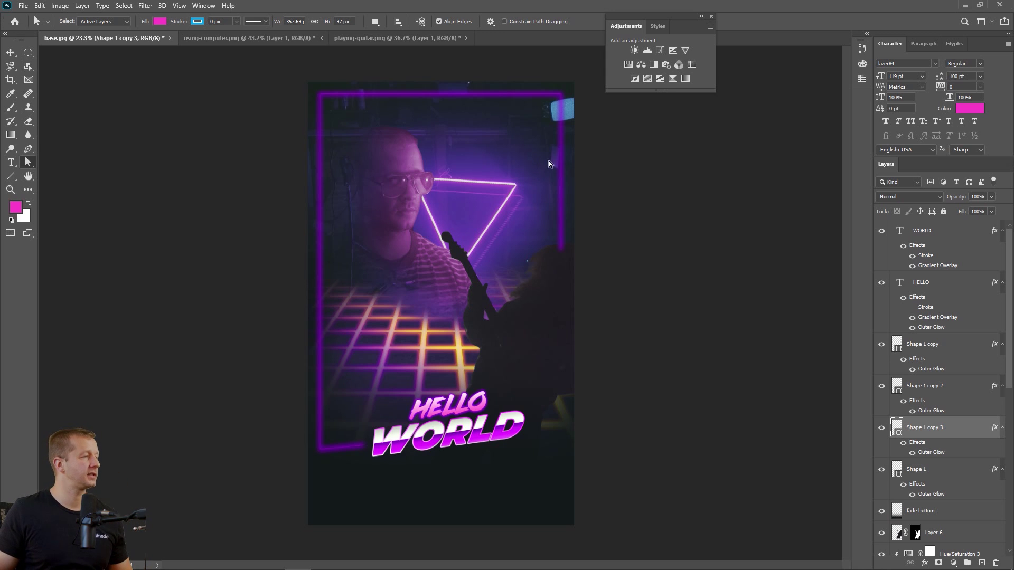
left_click(15, 51)
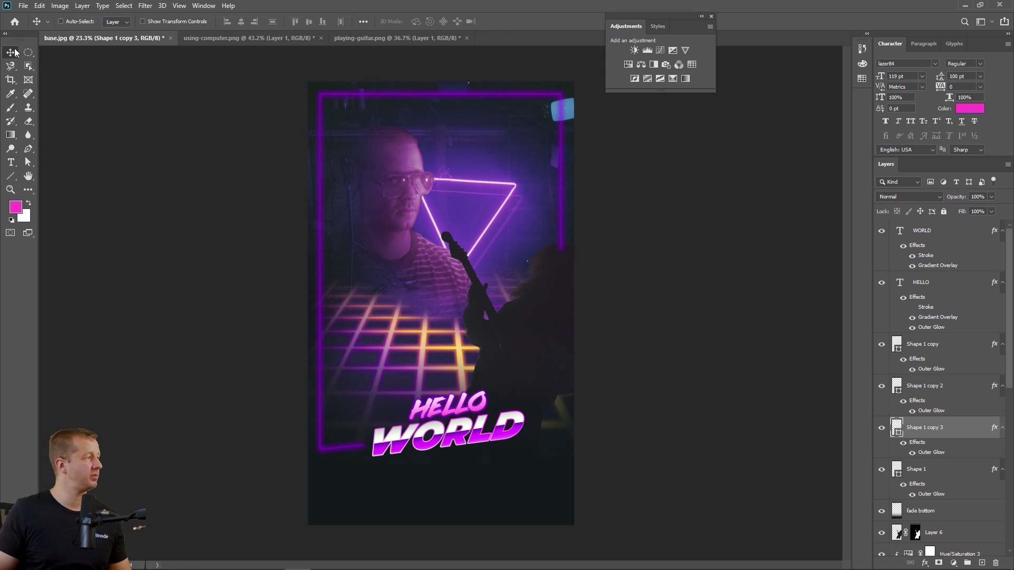
left_click(571, 116, "ctrl")
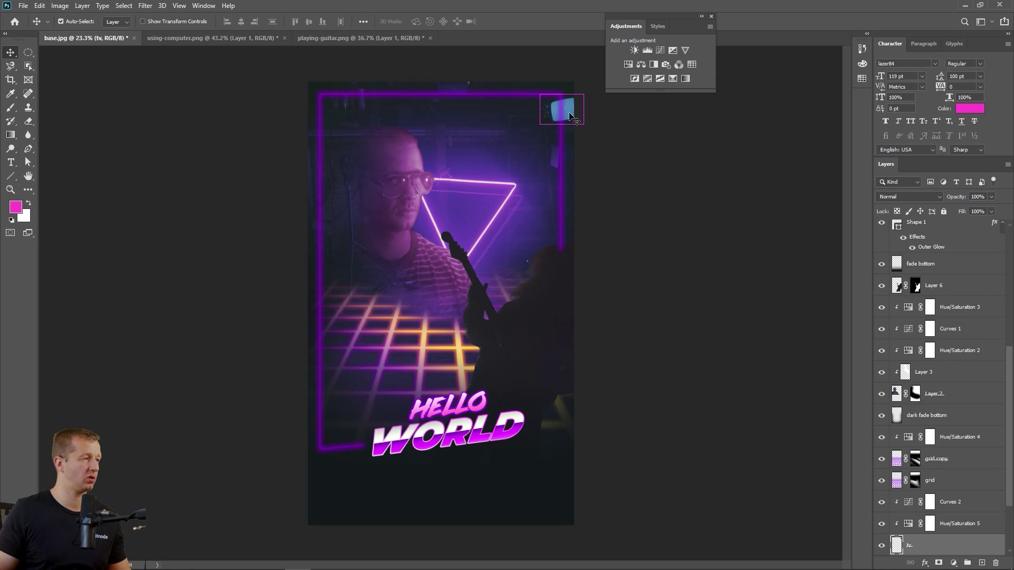
left_click(956, 506, "shift")
left_click_drag(958, 505, 956, 231)
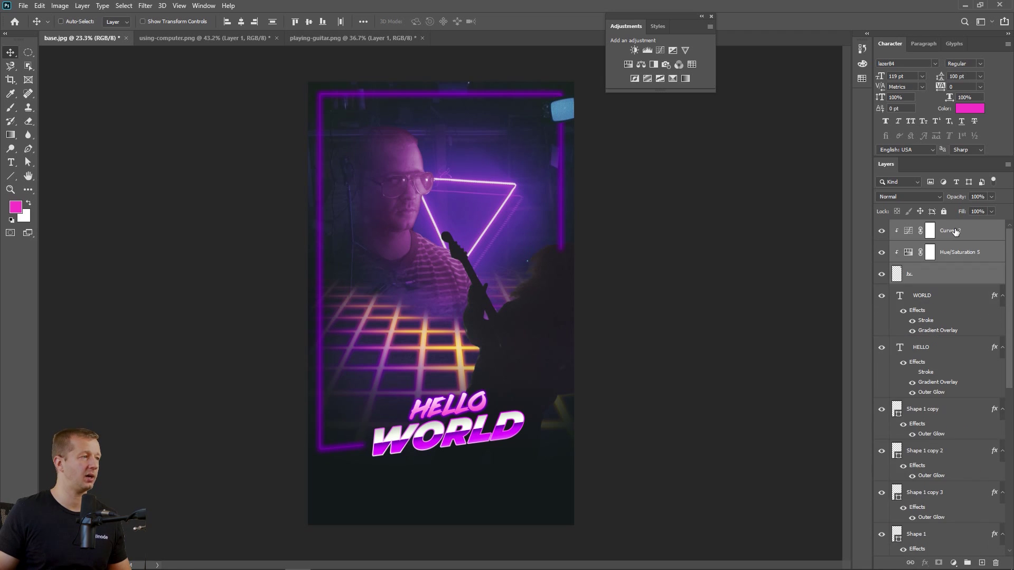
- Shorten the lower end of the right neon line, Shape 1, with the Direct Selection tool to about 1217 px tall
left_click(930, 543)
scroll(939, 536, "down", 3)
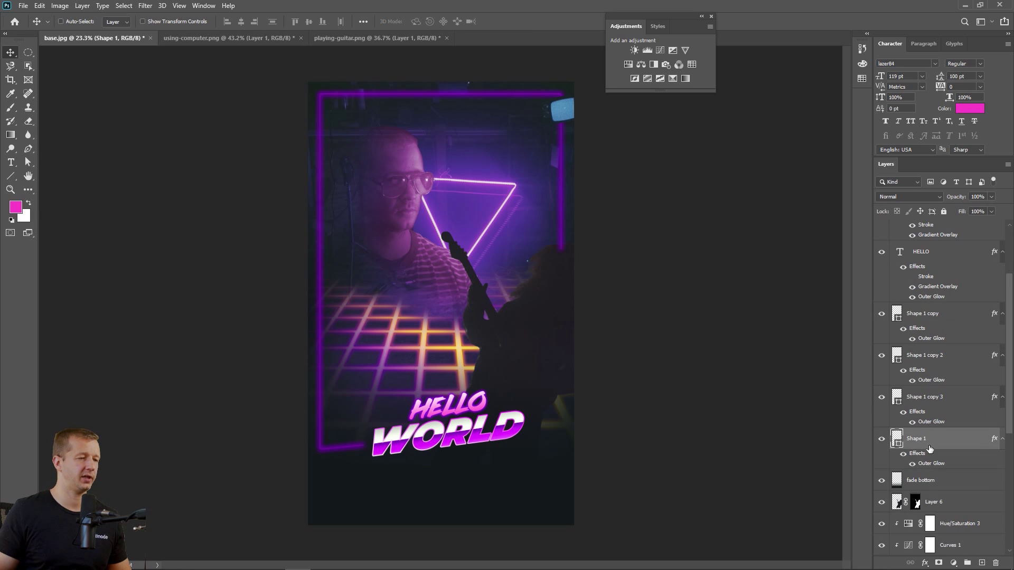
left_click(28, 162)
left_click(560, 249)
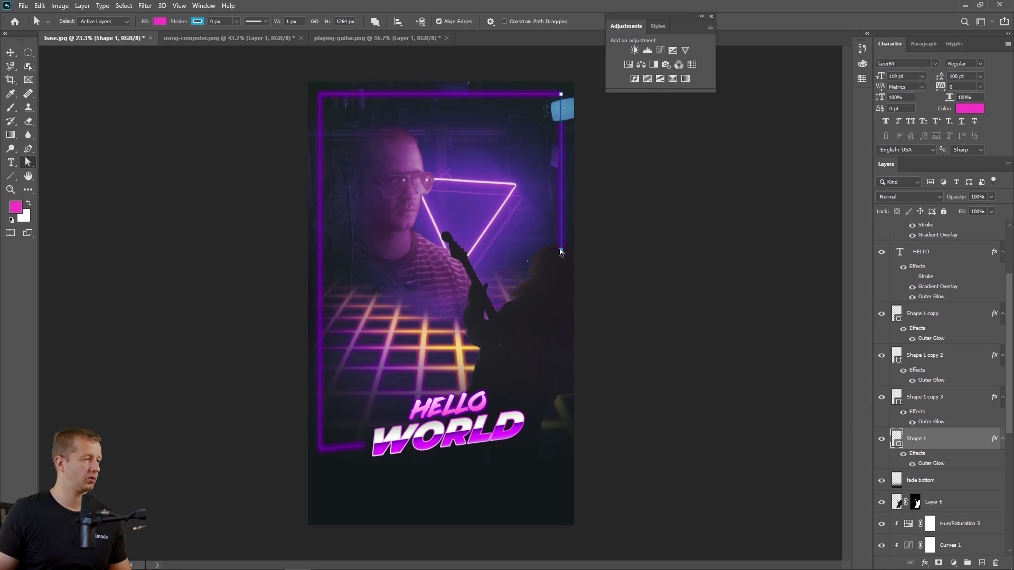
left_click(613, 246)
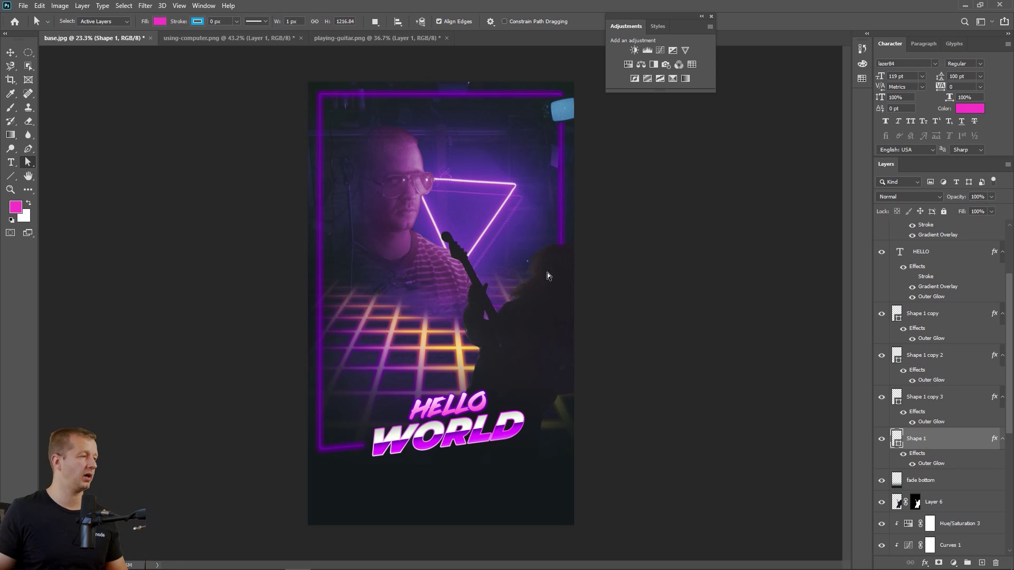
- Merge the four neon line shape layers into one layer and toggle its visibility to check the frame
left_click(942, 316, "shift")
key("ctrl+e")
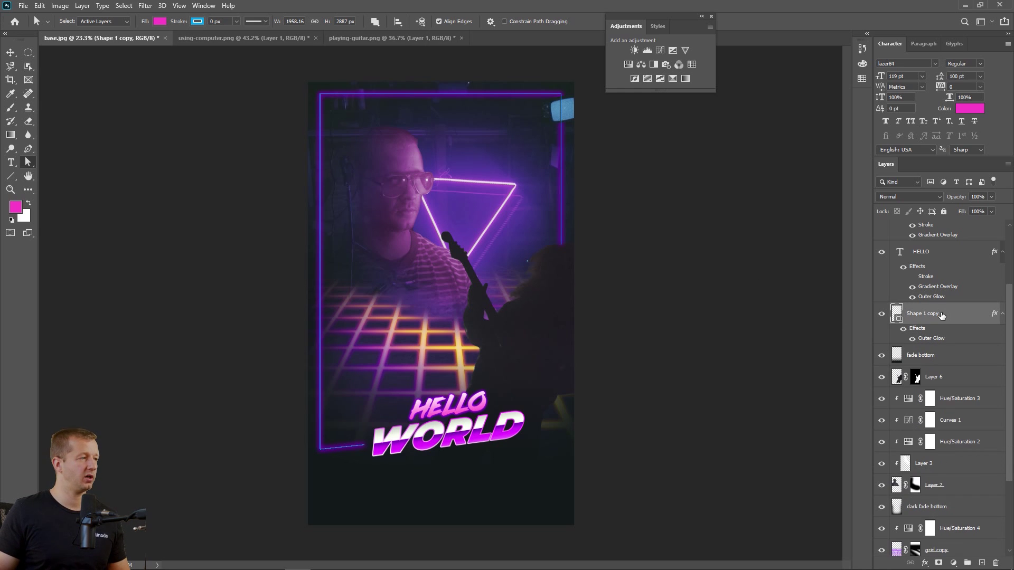
key("ctrl+z")
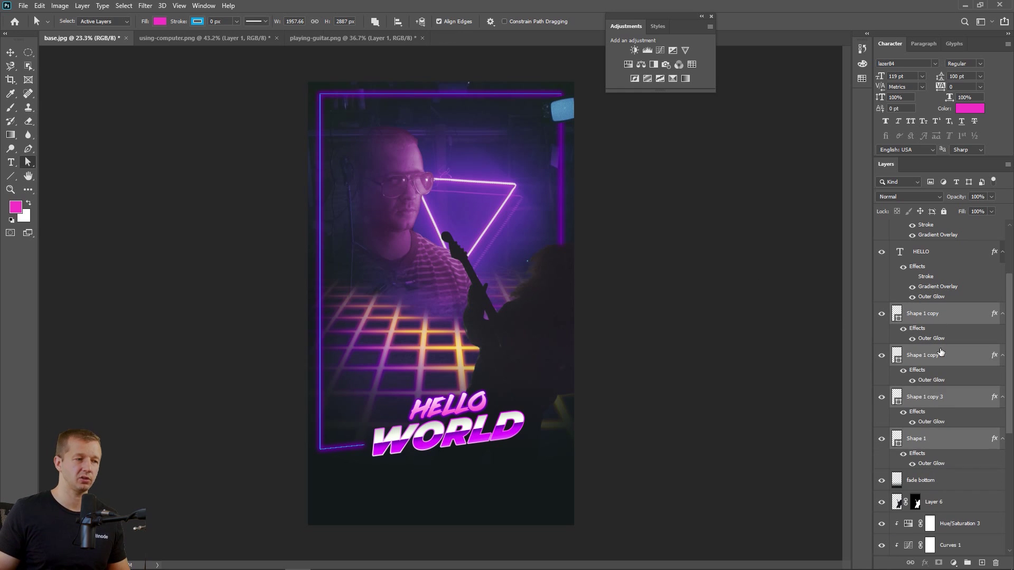
right_click(930, 316)
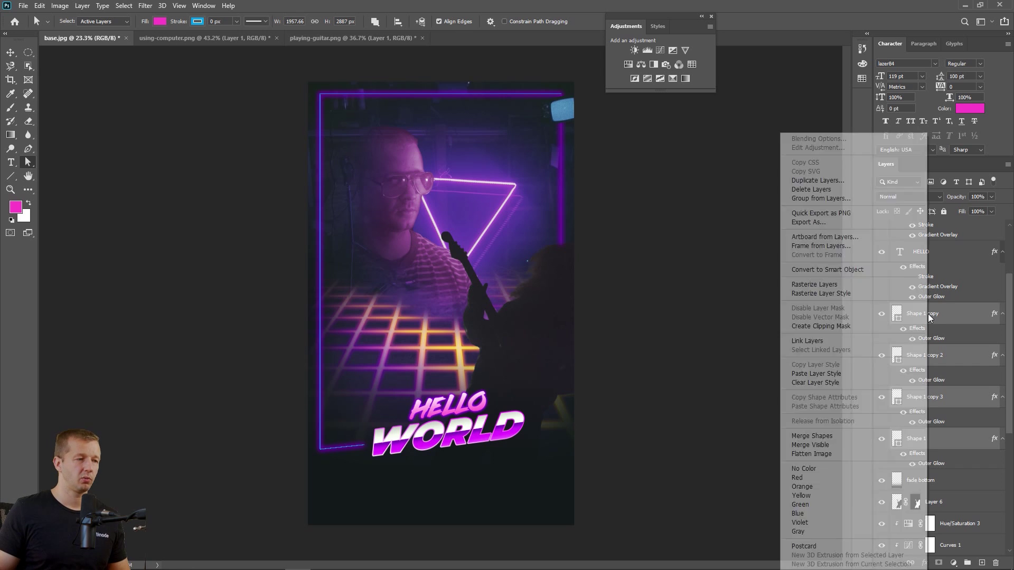
key("Escape")
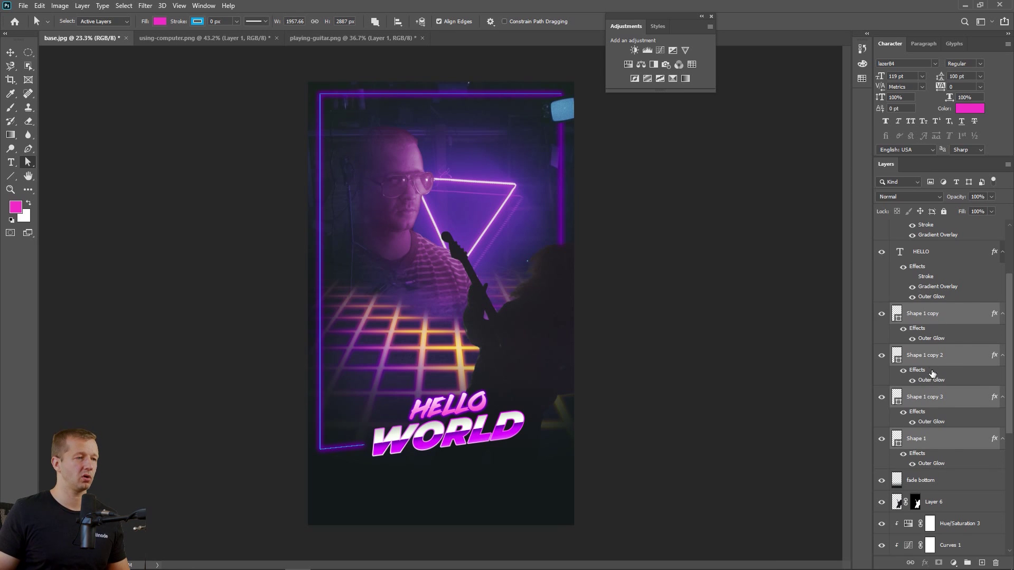
key("ctrl+e")
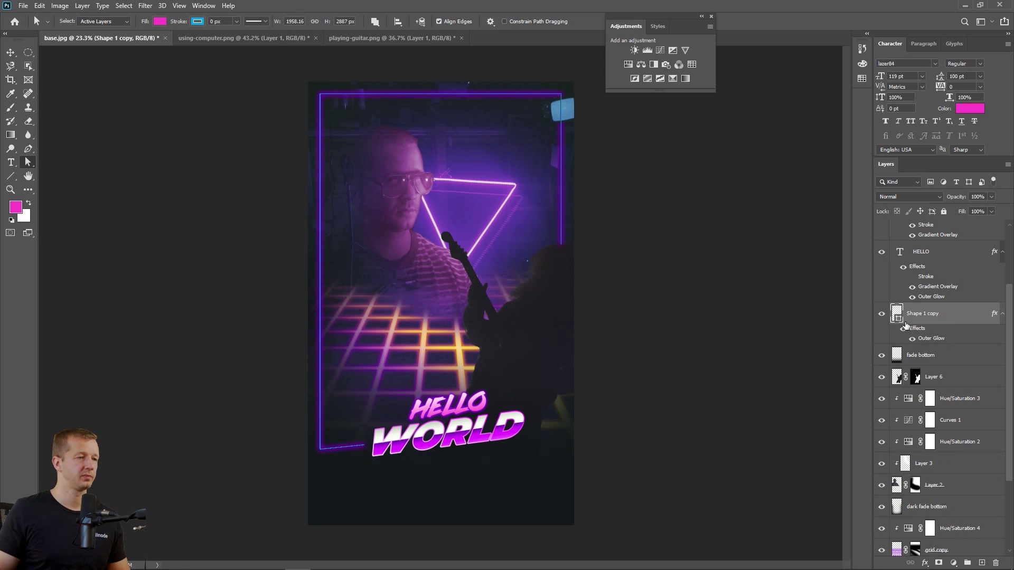
left_click(881, 313)
left_click(882, 313)
left_click(881, 313)
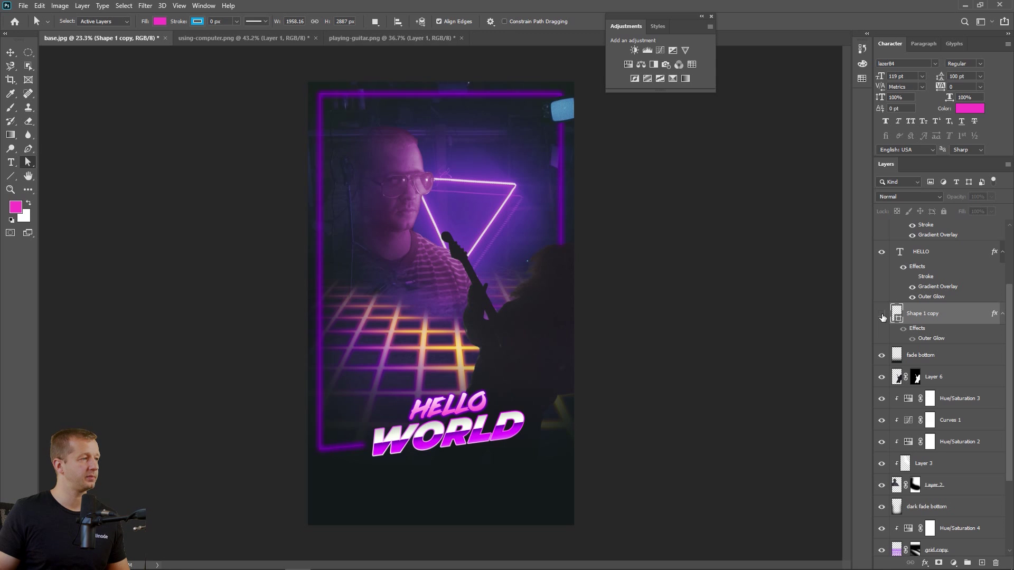
left_click(881, 313)
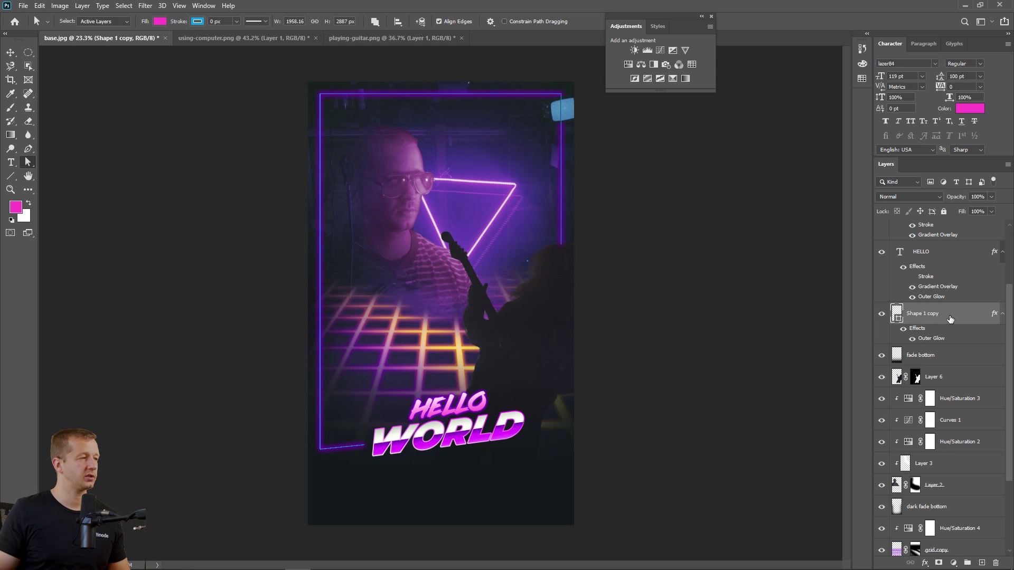
- Rasterize the layer style of the merged Shape 1 copy frame layer
key("v")
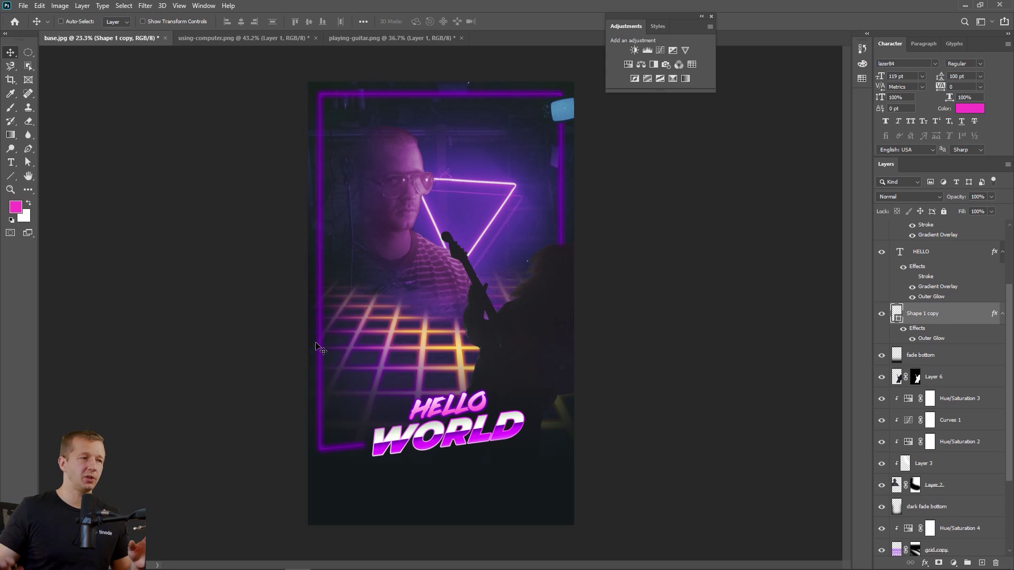
right_click(938, 316)
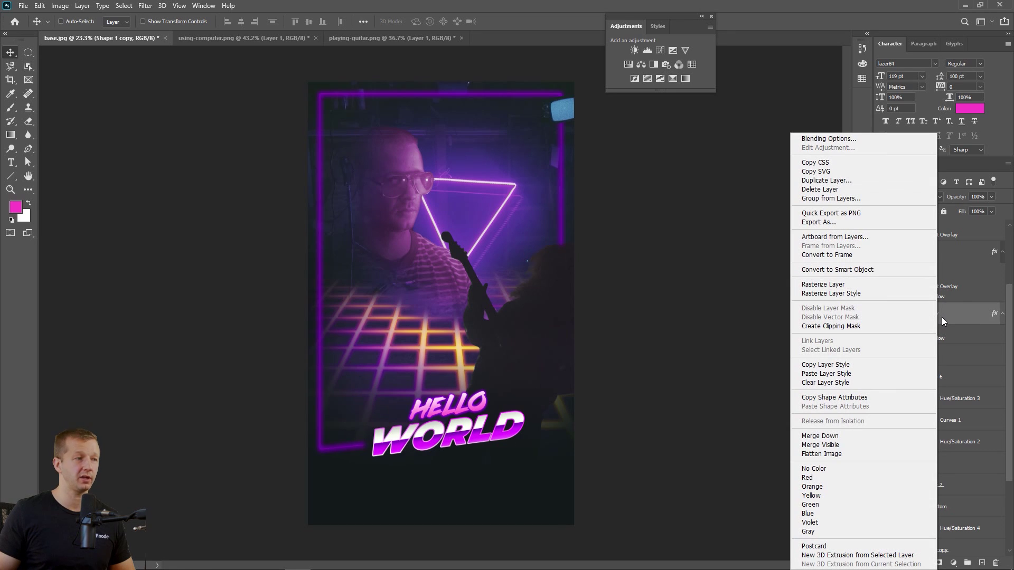
left_click(854, 293)
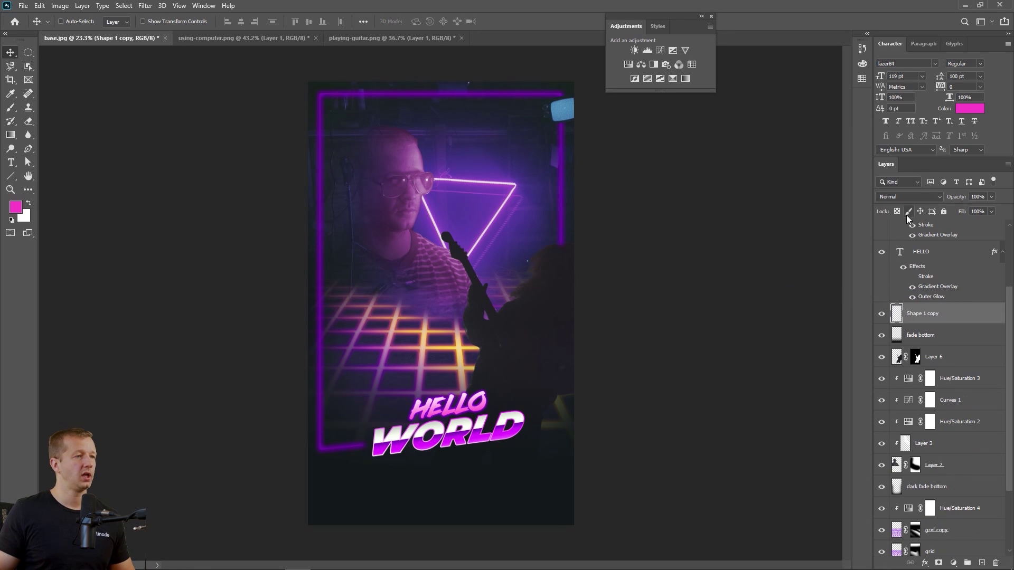
- Try out different blend modes on the neon frame layer and set it to Linear Dodge (Add)
left_click(905, 196)
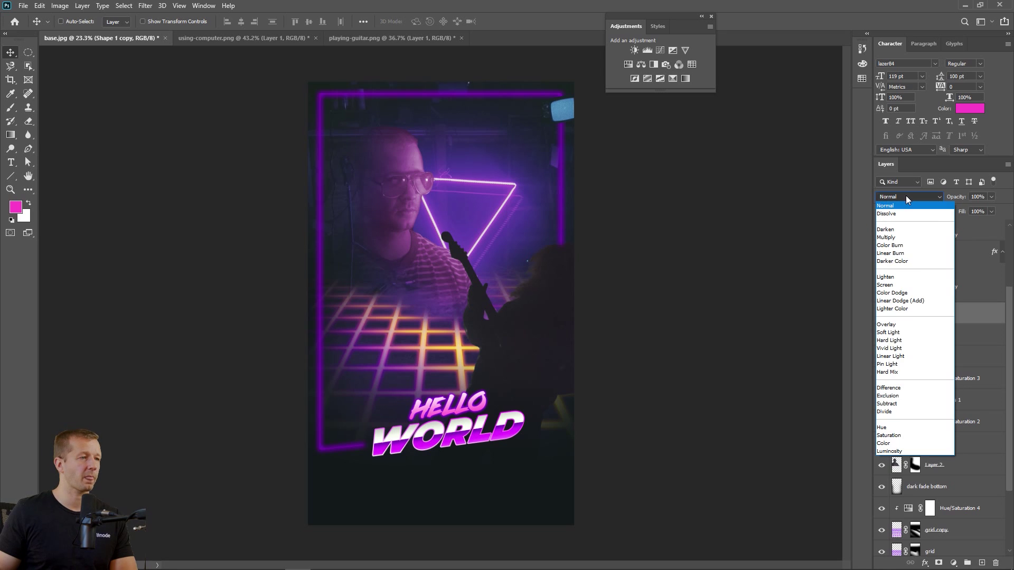
left_click(905, 196)
scroll(905, 195, "down", 2)
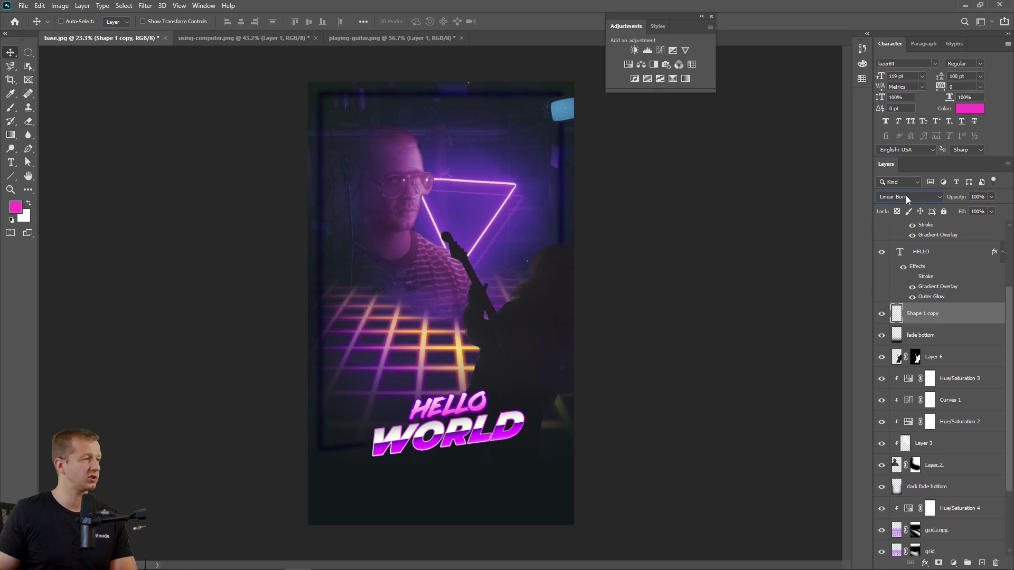
scroll(905, 196, "down", 2)
scroll(906, 195, "down", 2)
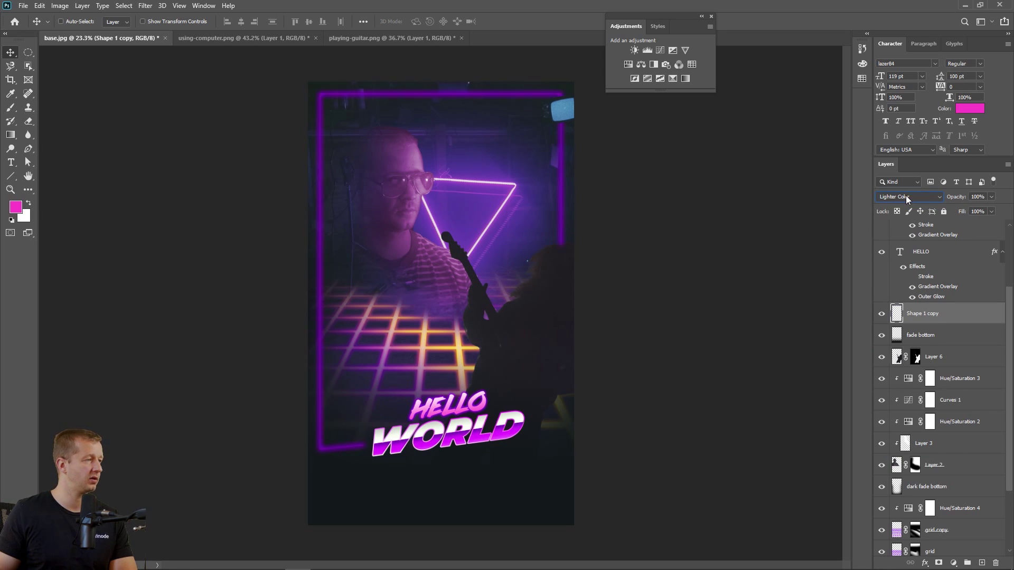
scroll(905, 195, "down", 4)
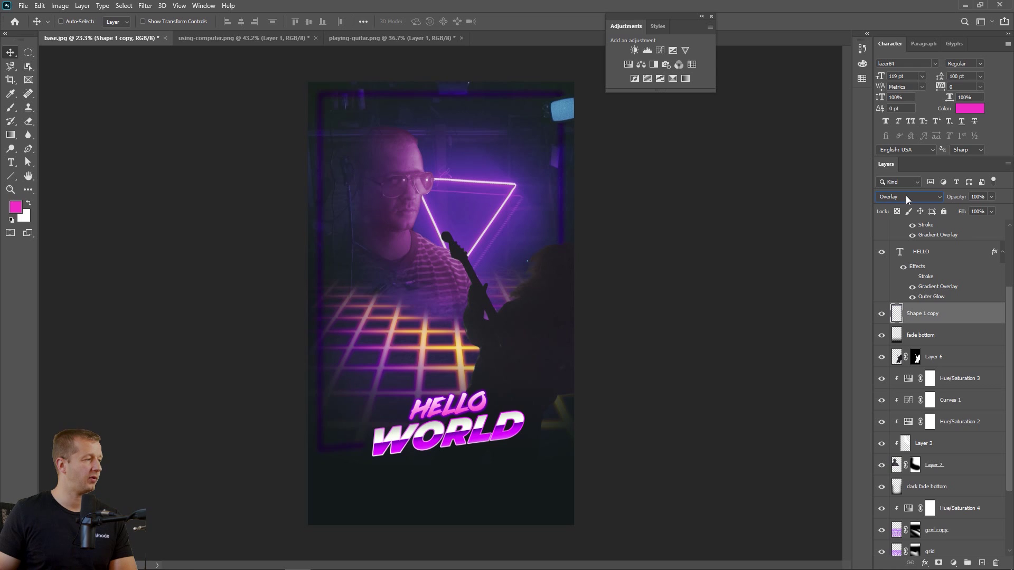
scroll(905, 195, "up", 2)
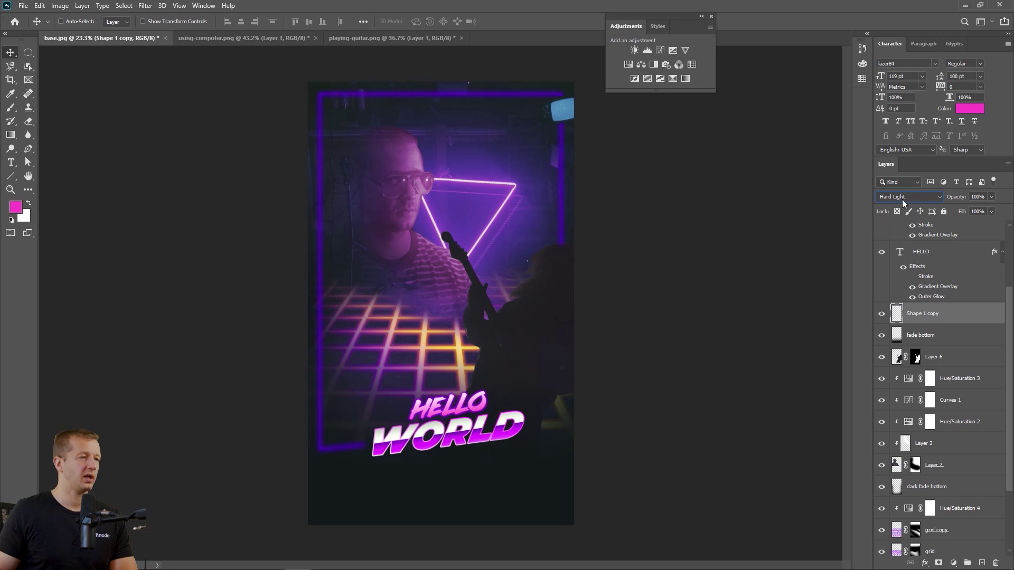
left_click(902, 199)
left_click(900, 228)
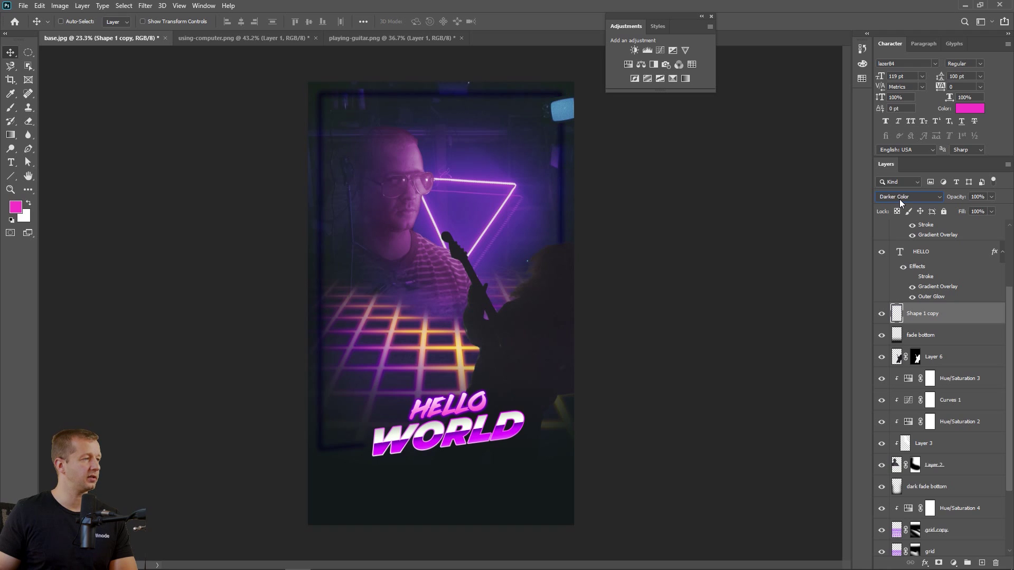
scroll(899, 199, "down", 4)
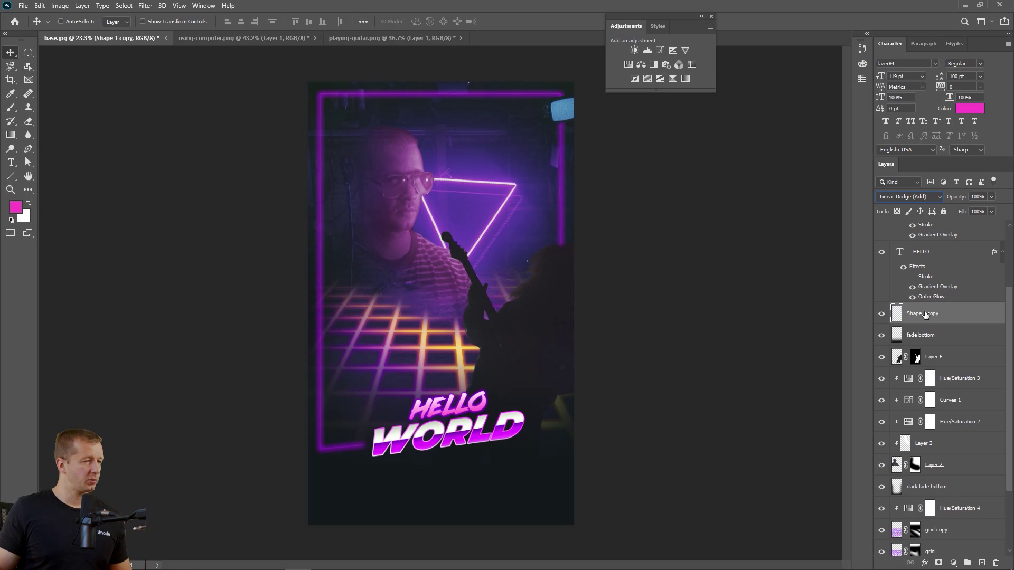
- Add a layer mask to the Shape 1 copy layer and set a soft round brush to 1500 px
left_click(940, 563)
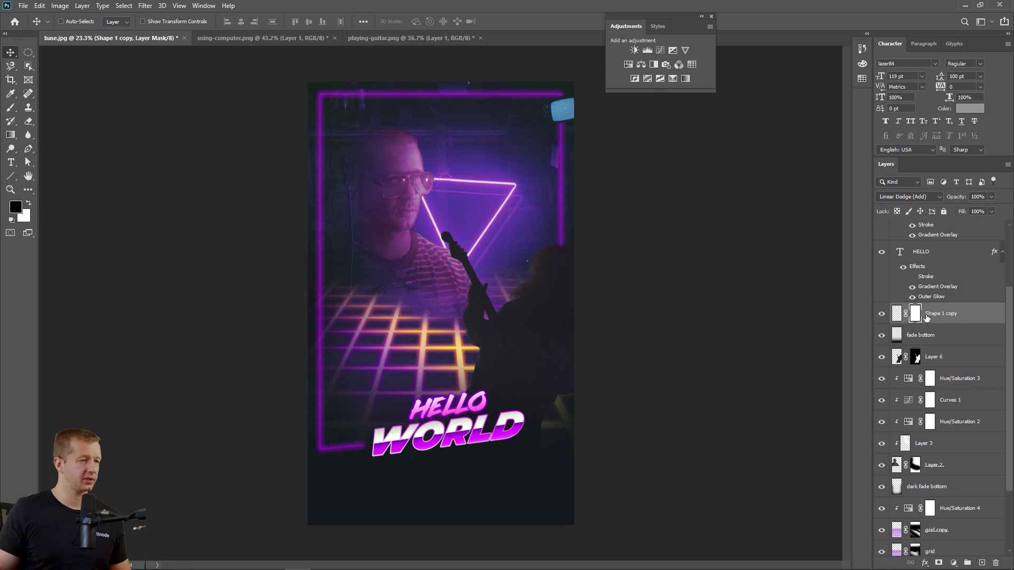
left_click(11, 108)
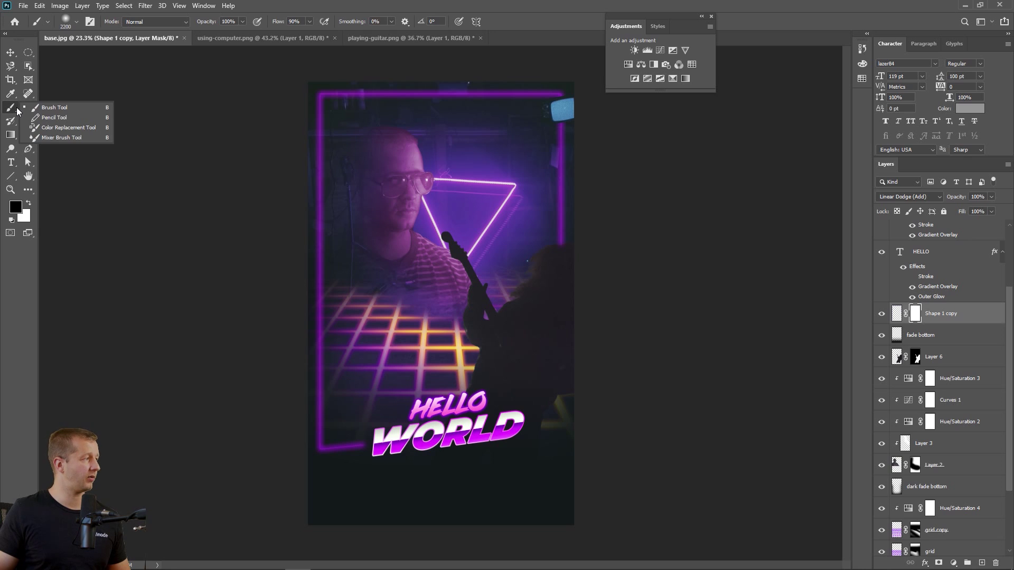
left_click(52, 107)
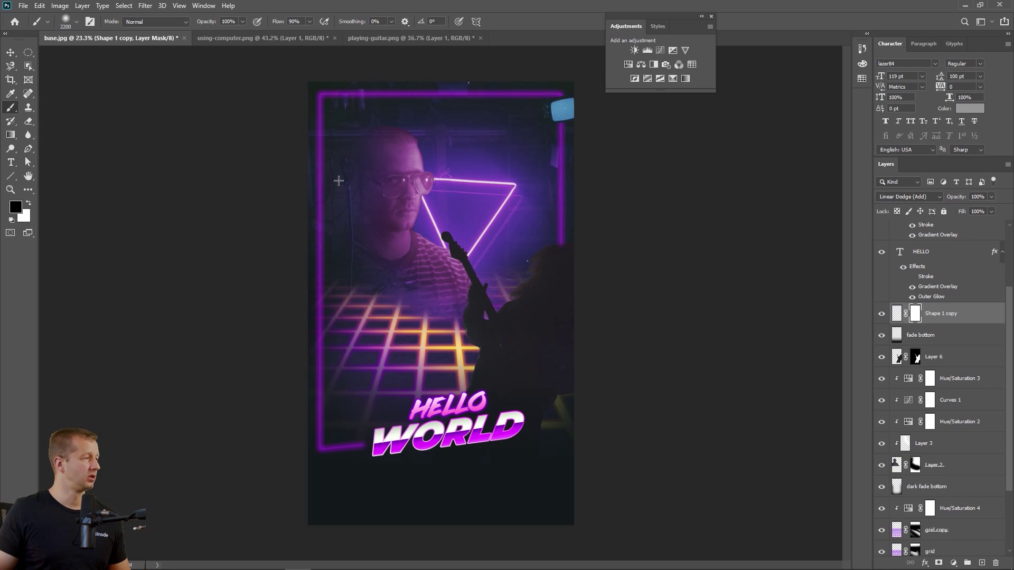
left_click(77, 21)
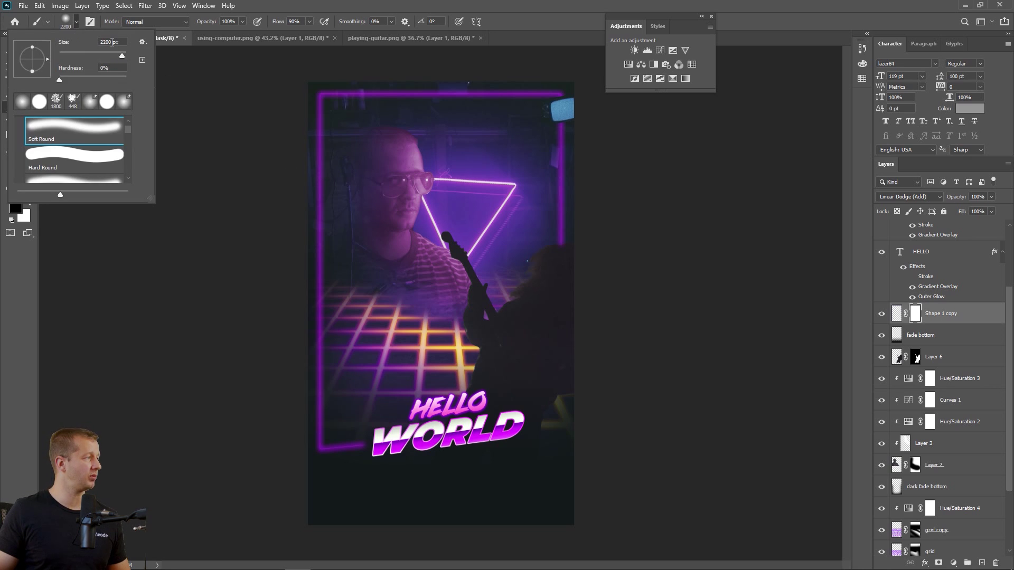
double_click(112, 42)
type("1500")
key("Return")
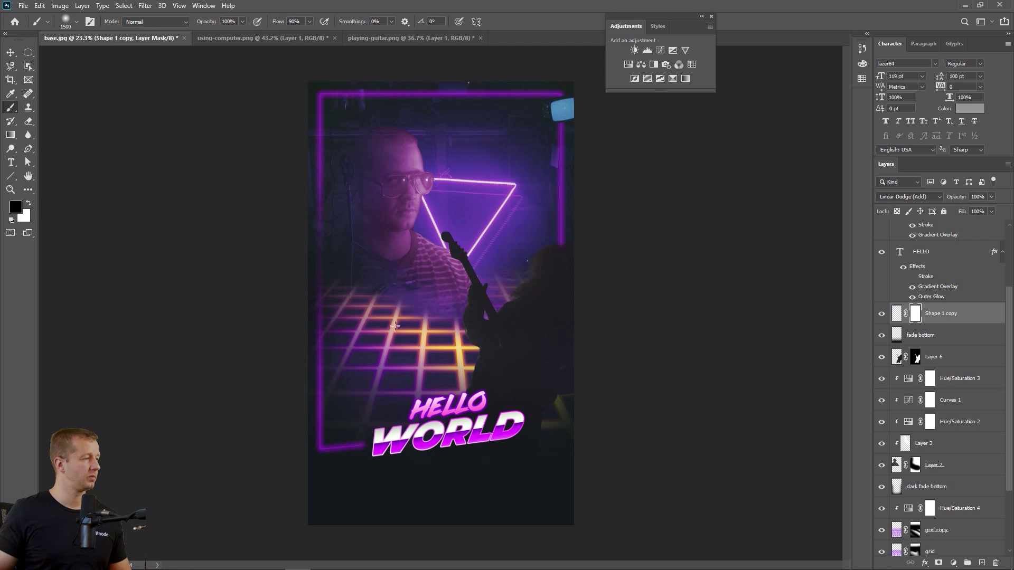
- Try fading the frame's upper-left corner on the mask with the black brush at 100% opacity
key("ctrl+z")
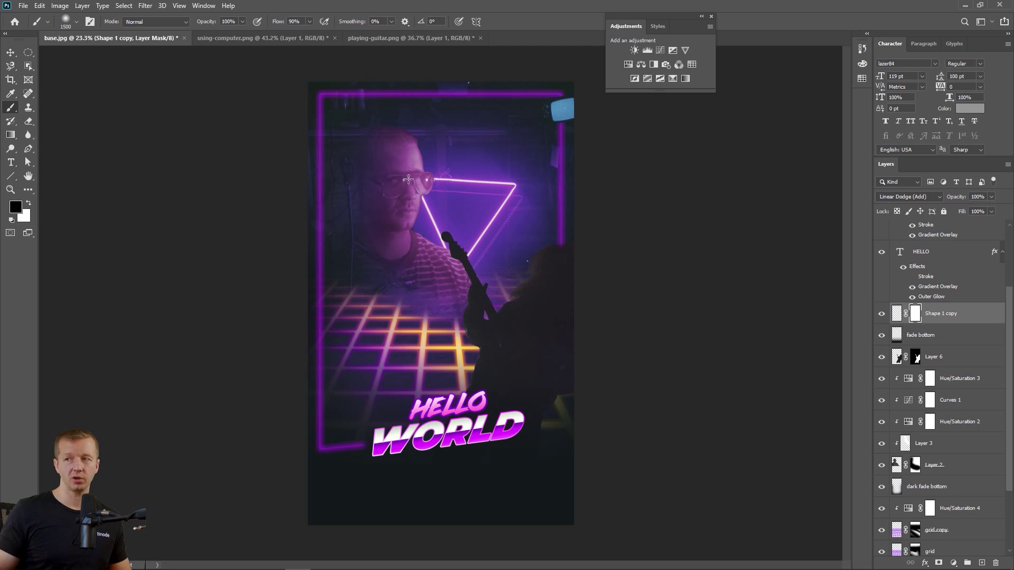
left_click(306, 89)
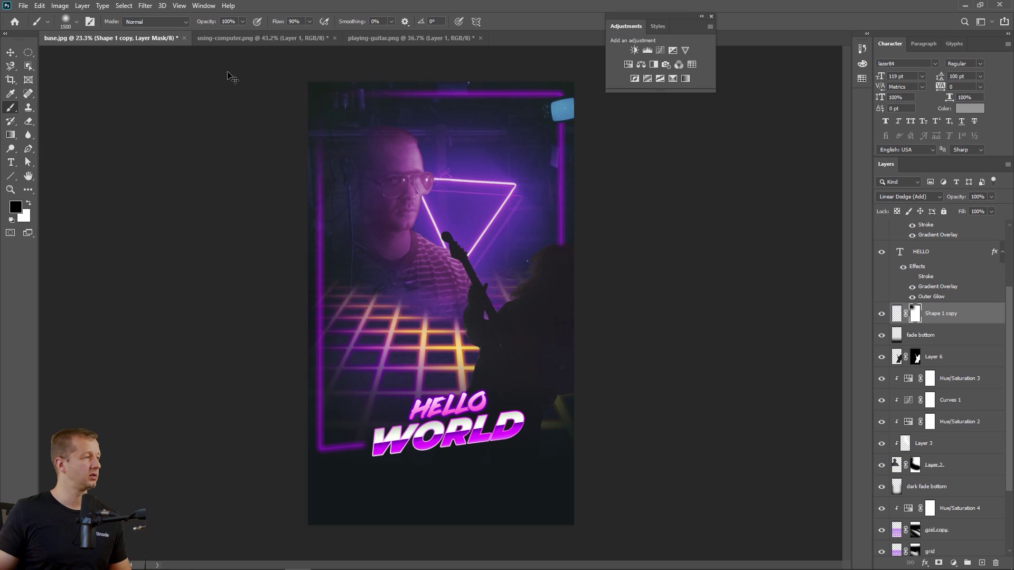
key("ctrl+z")
left_click(299, 94)
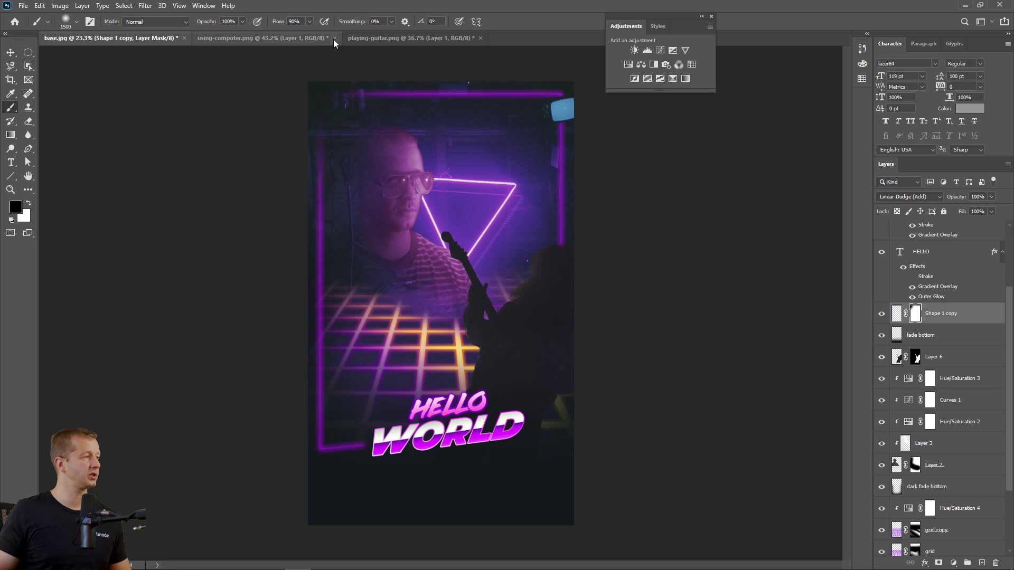
key("ctrl+z")
- Lower the brush opacity to 72% and paint black on the mask to partly fade the frame's upper corners and both sides
left_click(243, 25)
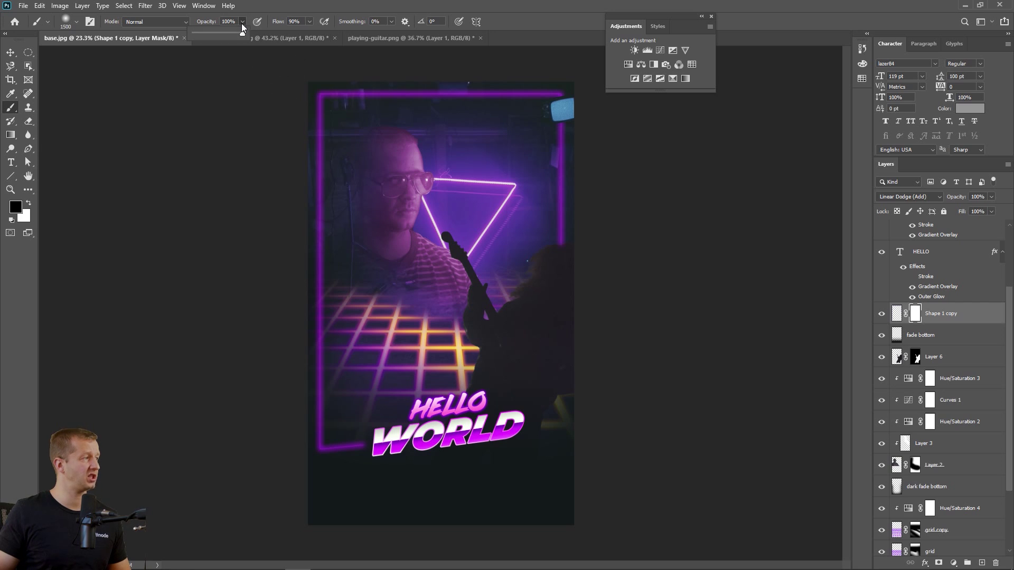
left_click_drag(244, 33, 229, 35)
left_click(299, 78)
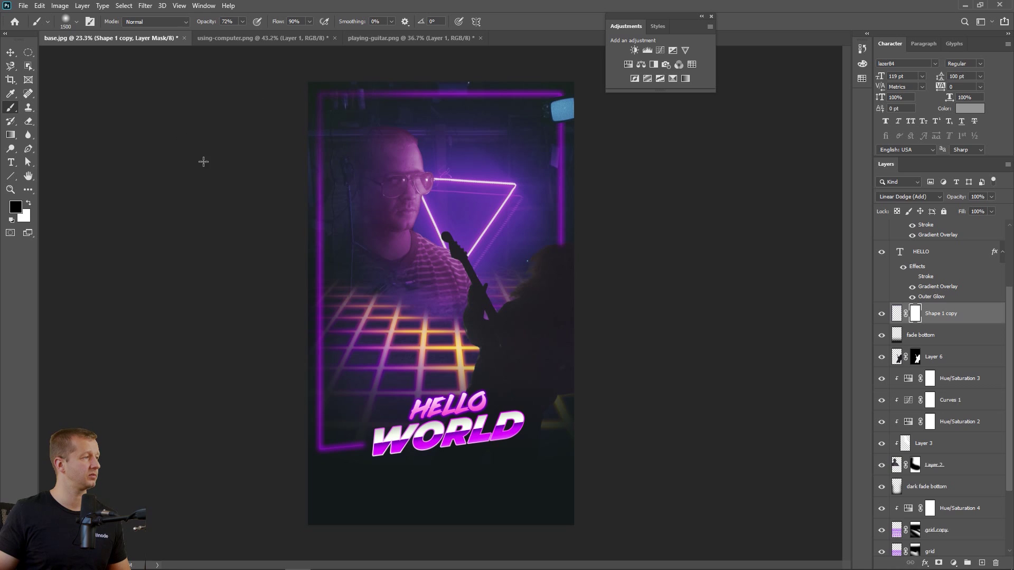
left_click(591, 113)
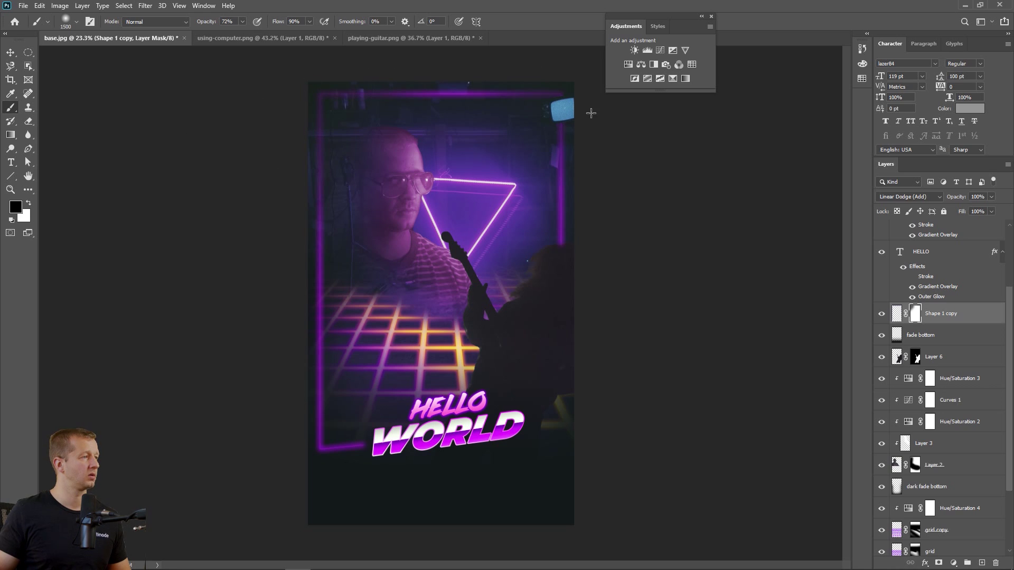
left_click(584, 234)
left_click(287, 401)
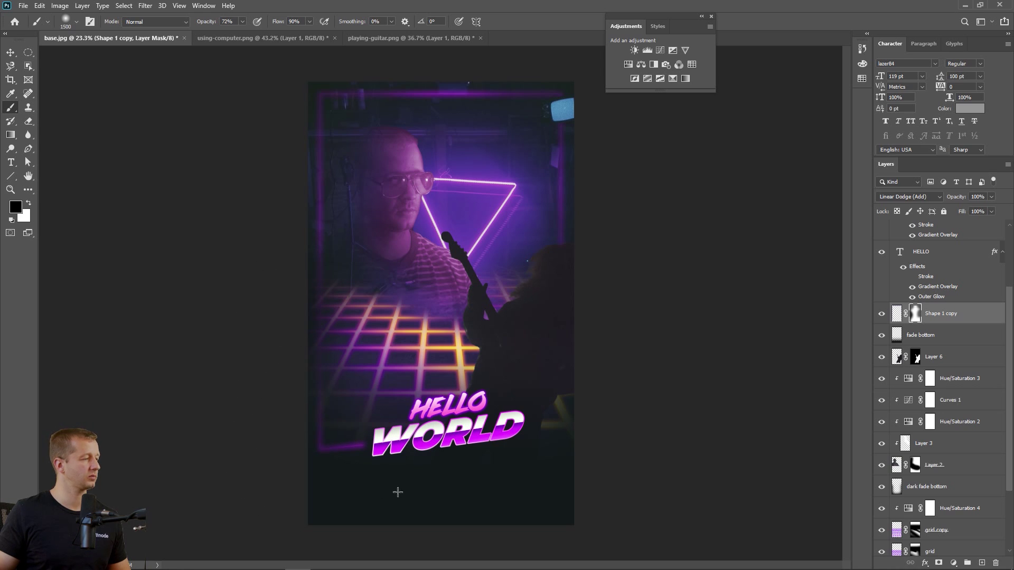
scroll(540, 381, "down", 3)
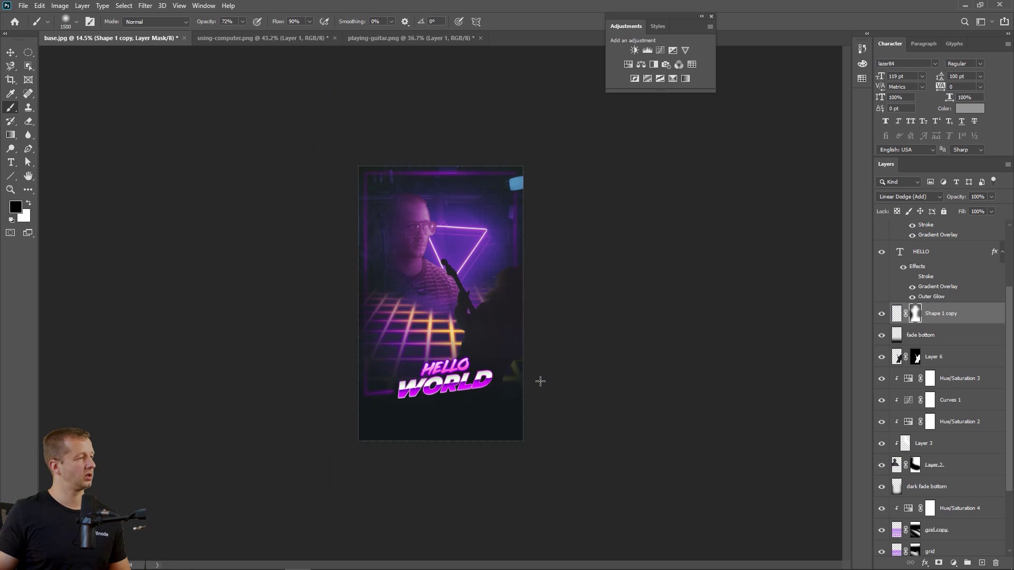
scroll(470, 407, "up", 3)
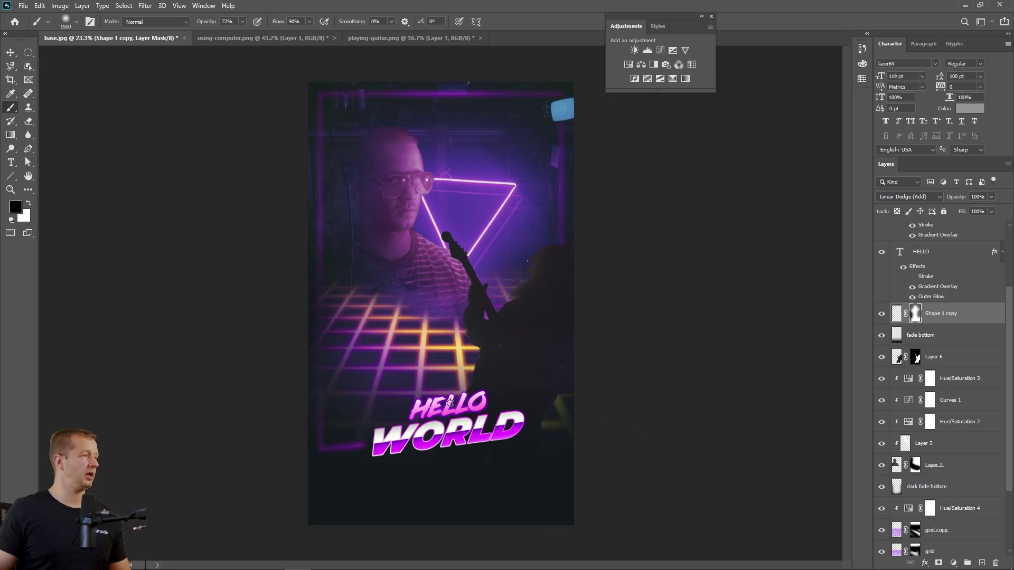
scroll(450, 403, "up", 1)
scroll(446, 405, "down", 2)
scroll(440, 409, "up", 2)
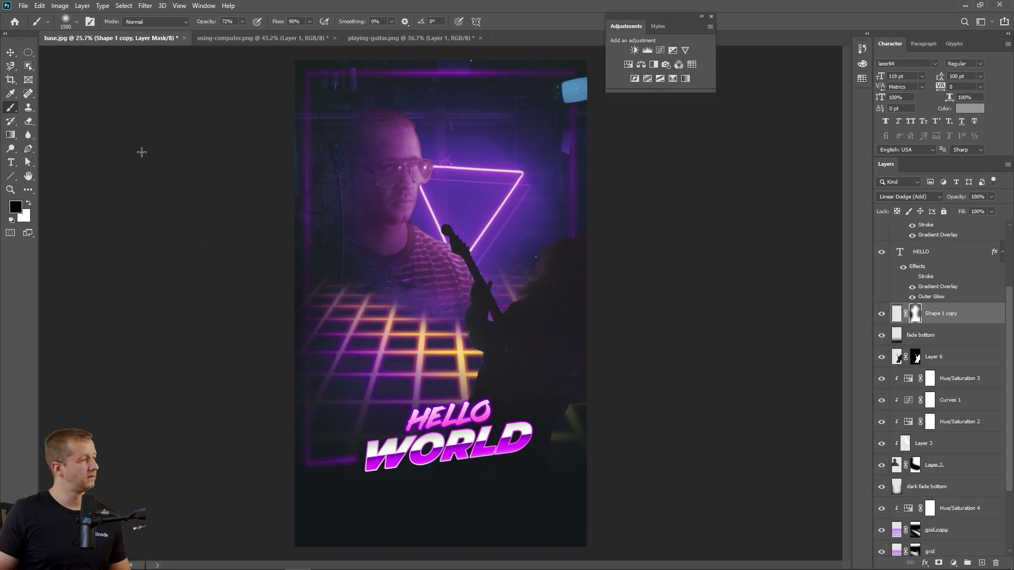
- Scale the neon frame layer down slightly with Free Transform
left_click(10, 52)
key("ctrl+t")
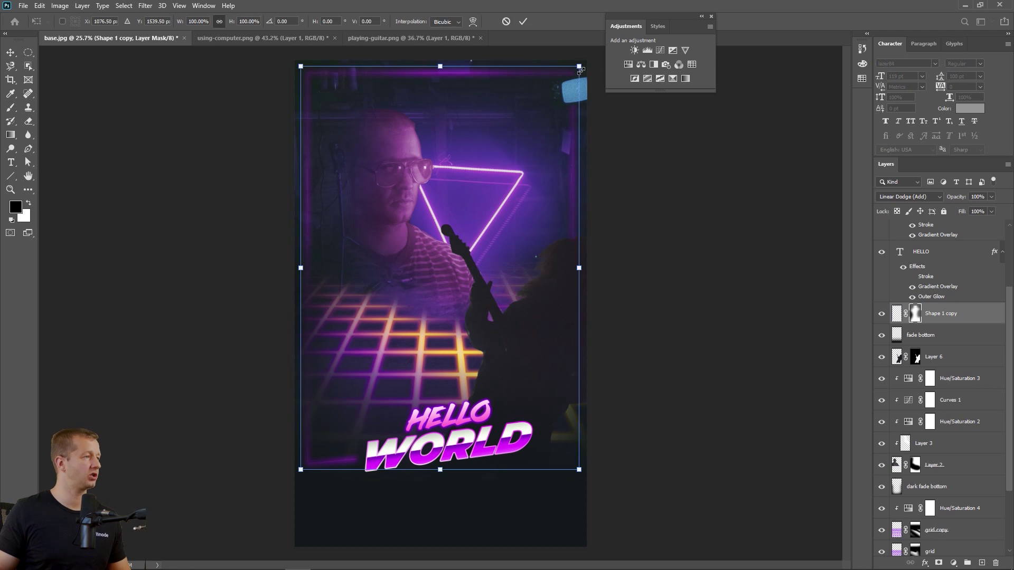
left_click_drag(580, 64, 573, 73)
key("Return")
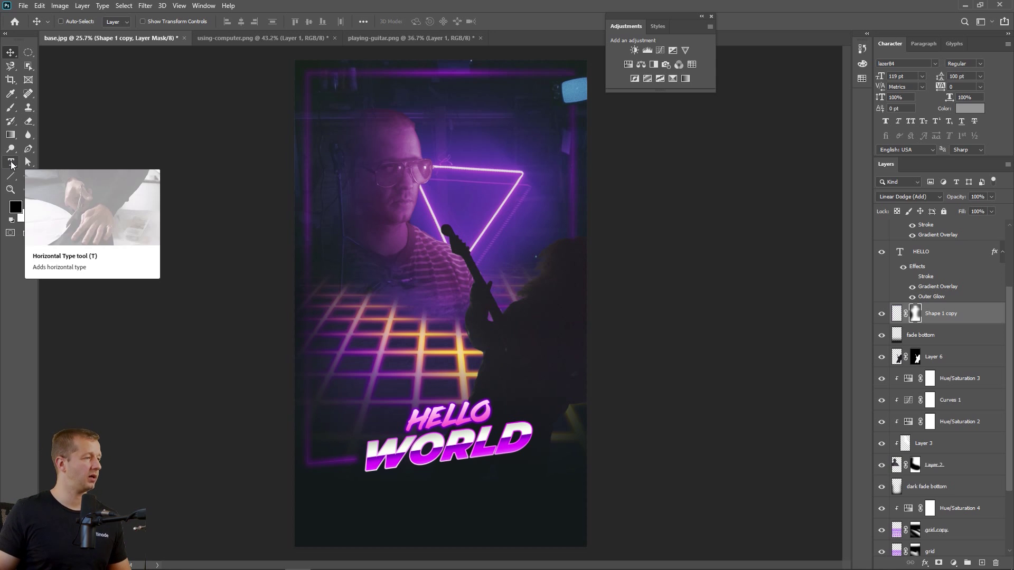
- Add the text line "hacking 2020 from 1983 - with javacsript 0.1" below the HELLO WORLD title
left_click(11, 164)
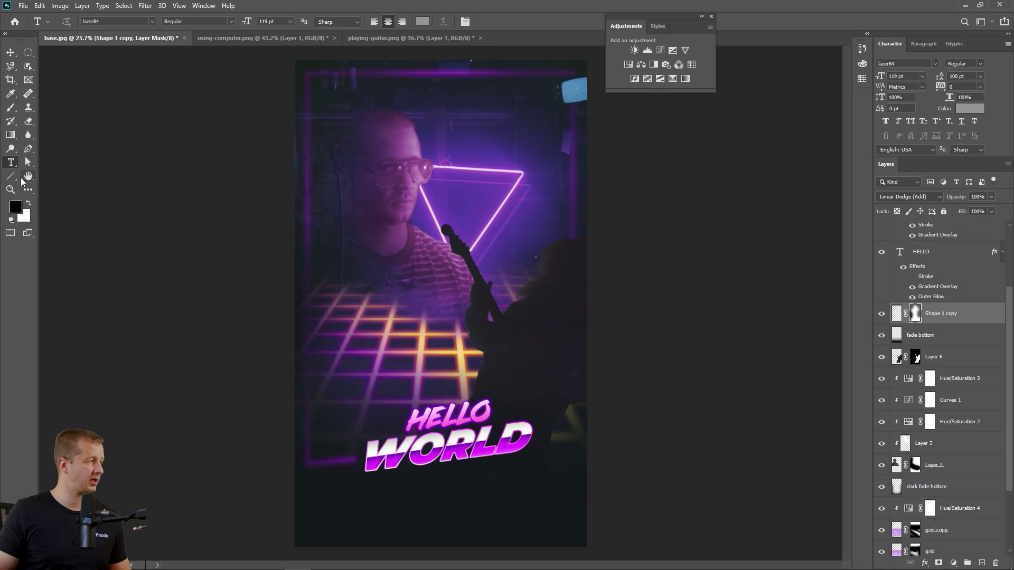
left_click(374, 499)
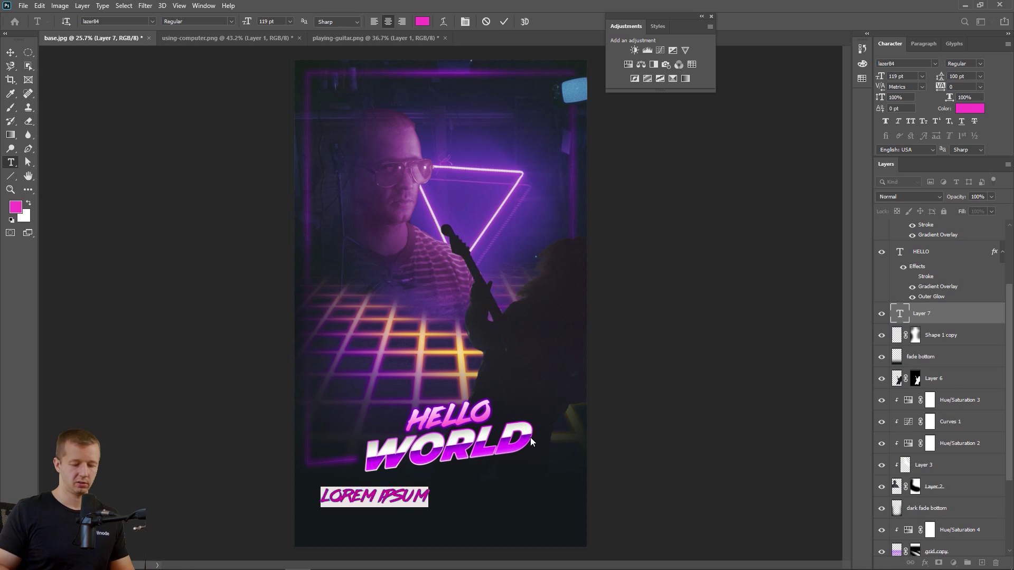
type("HACKING")
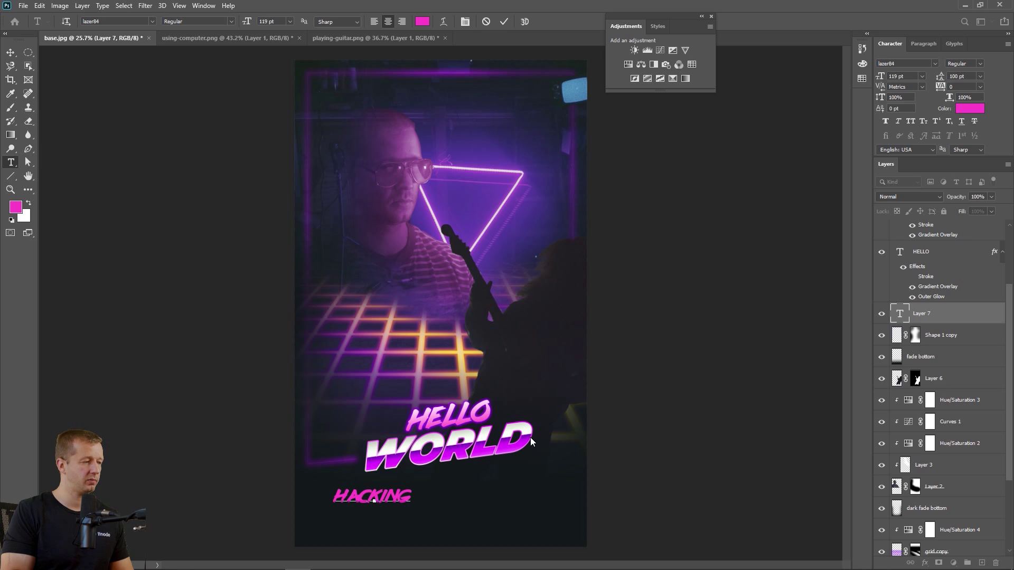
type(" 2020 F")
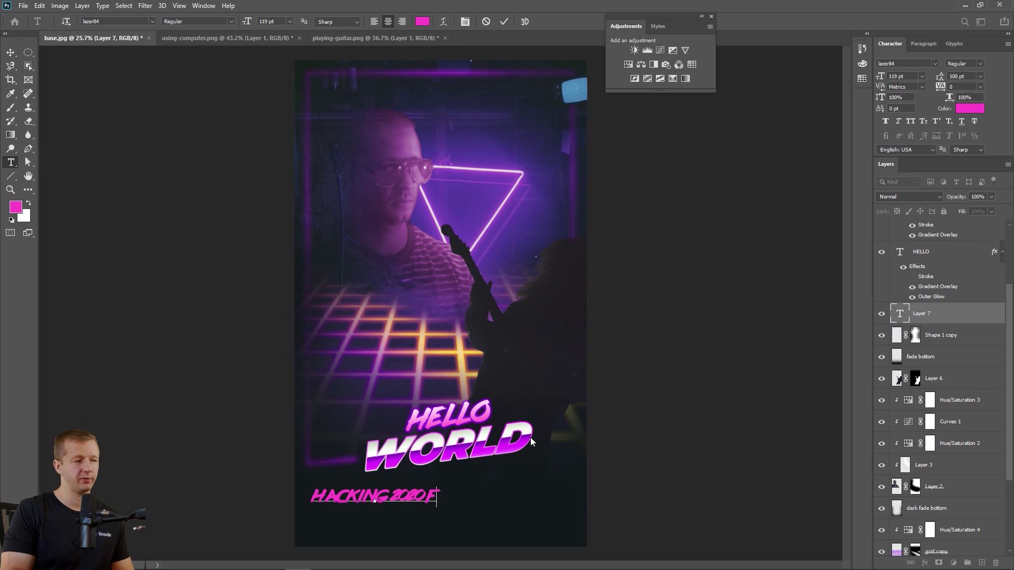
type("ROM 1")
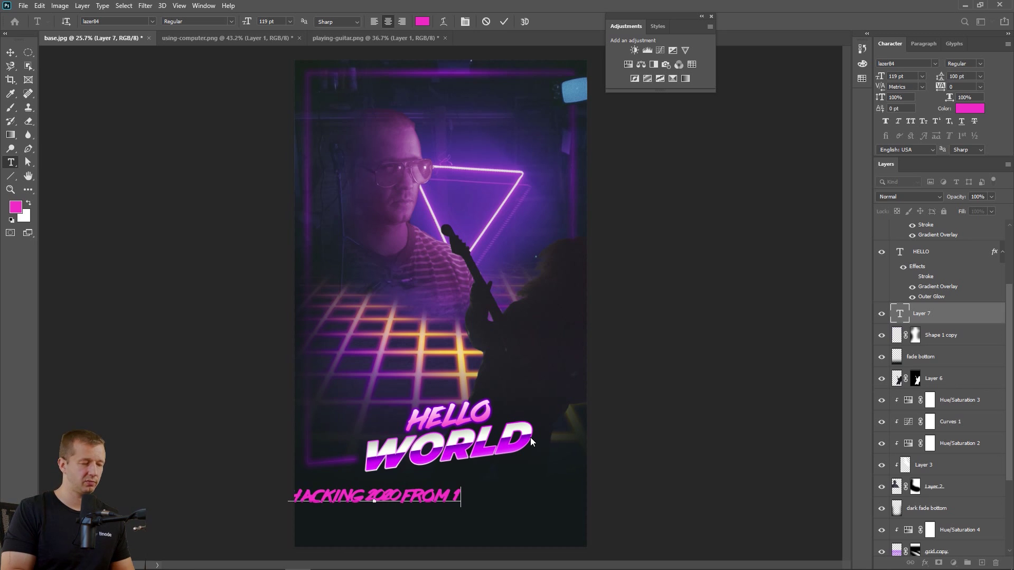
type("983 -")
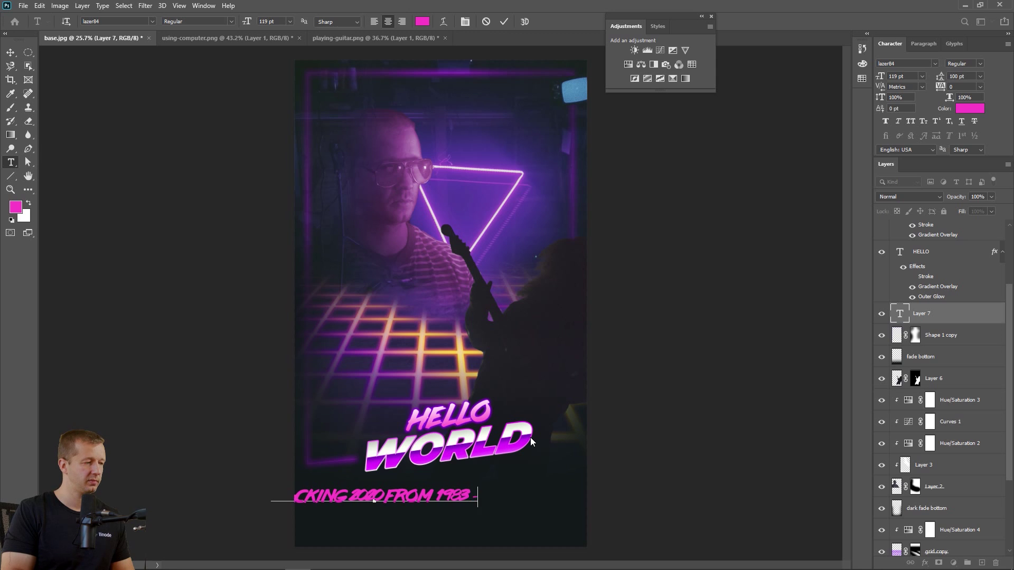
type(" WITH")
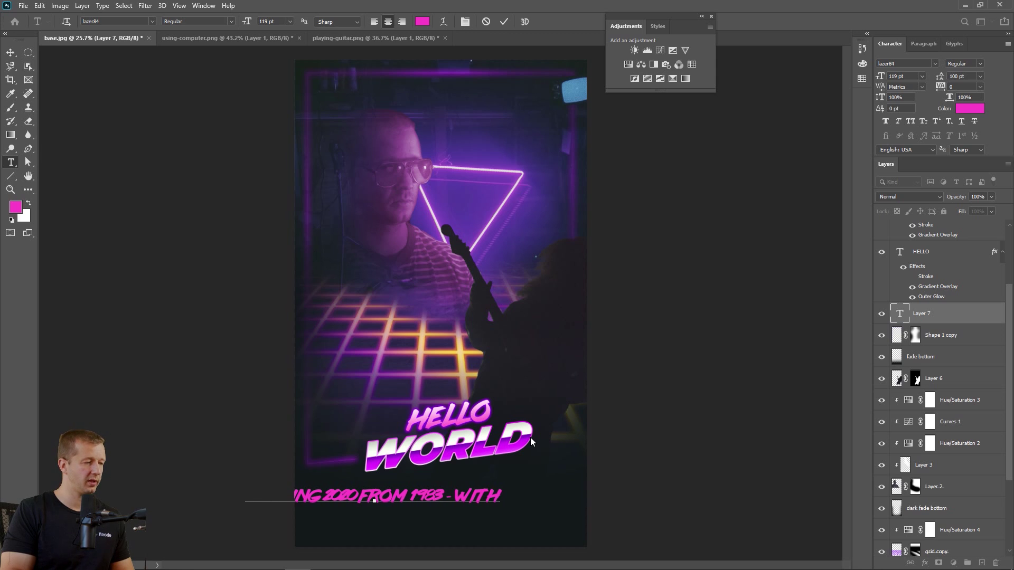
type(" JAVACSRIPT")
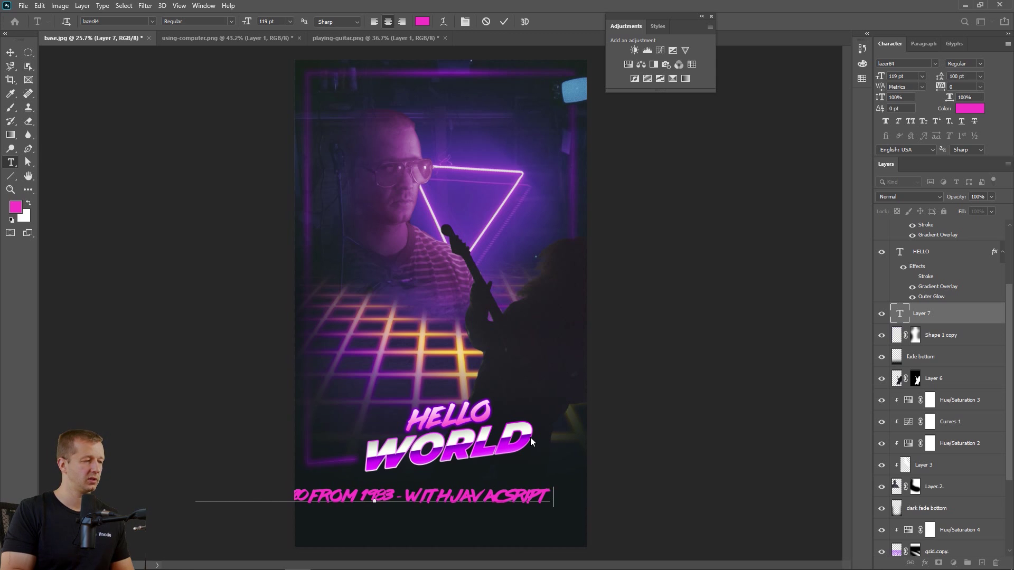
type(" 0.1")
key("ctrl+Return")
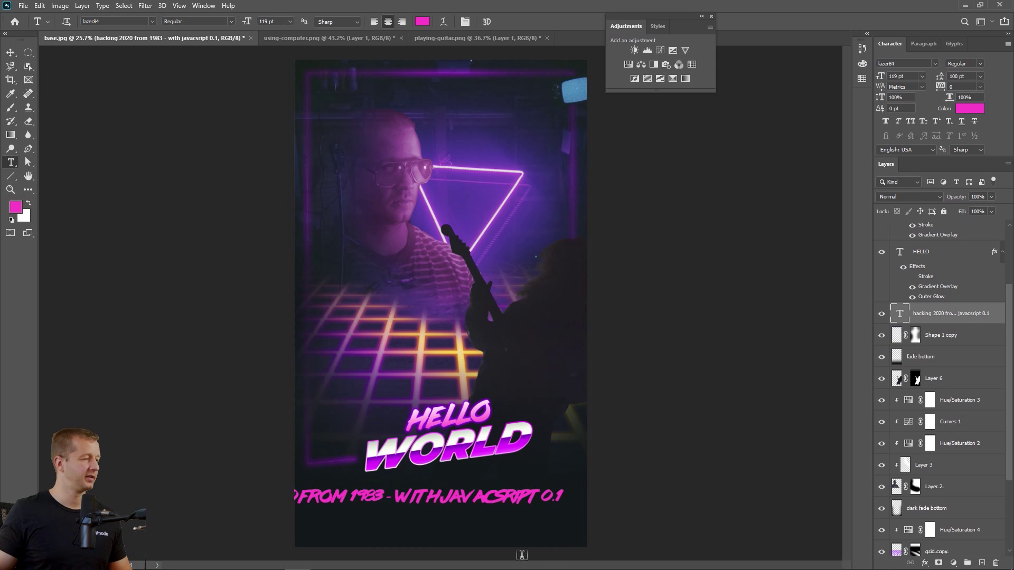
- Scale the tagline down to 43.40% and keep it centred below the title
key("ctrl+t")
left_click_drag(182, 485, 394, 497)
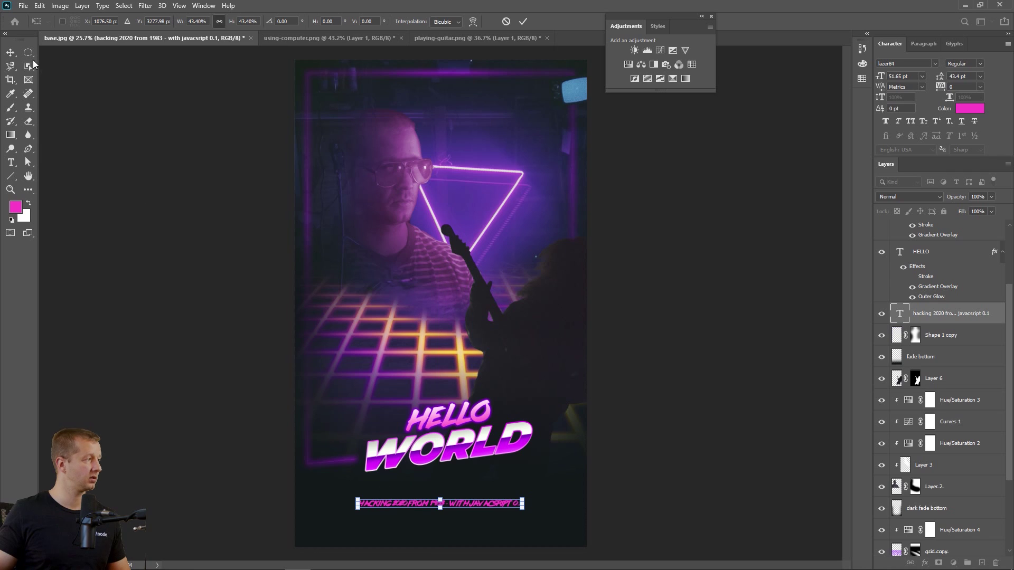
key("Return")
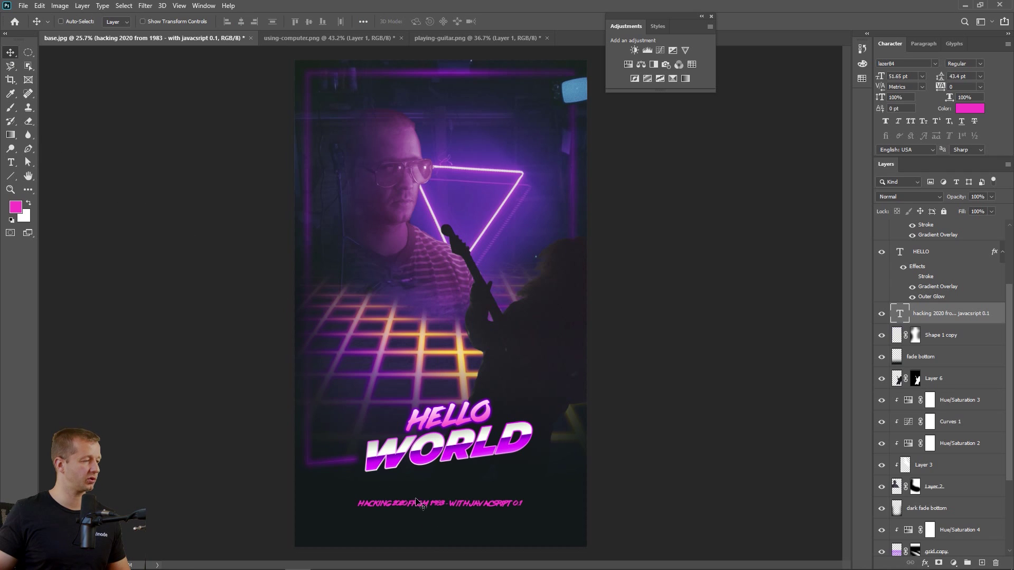
- Look up the Movie Letters font in the Notepad link list, then set the tagline's font to Movie Letters in Photoshop
left_click(10, 162)
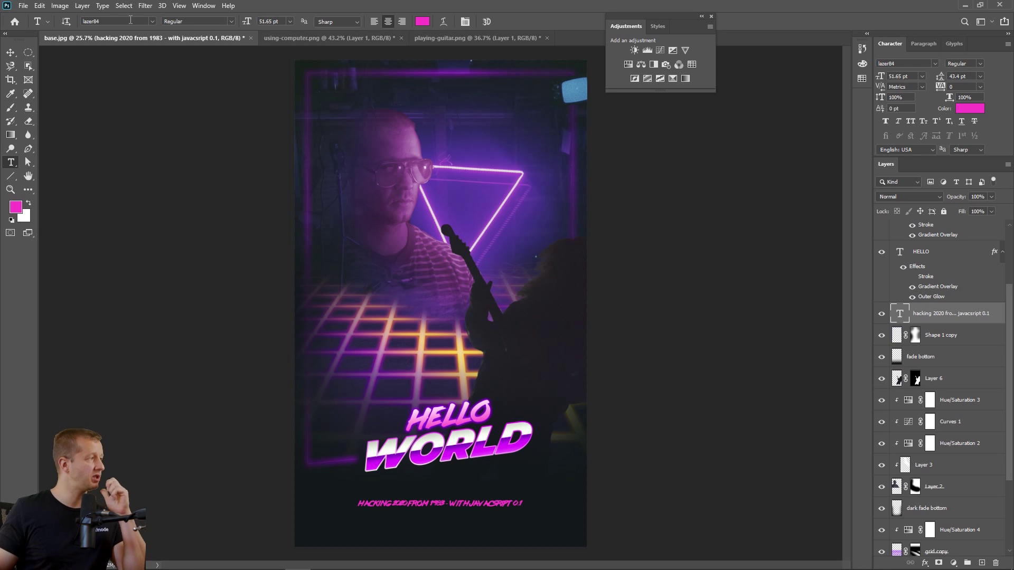
mouse_move(269, 562)
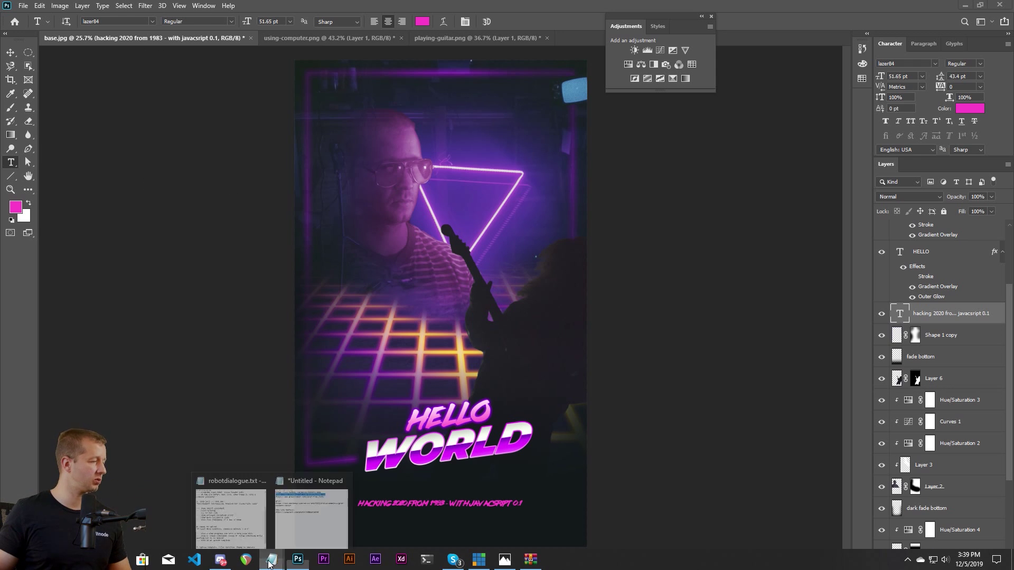
left_click(322, 528)
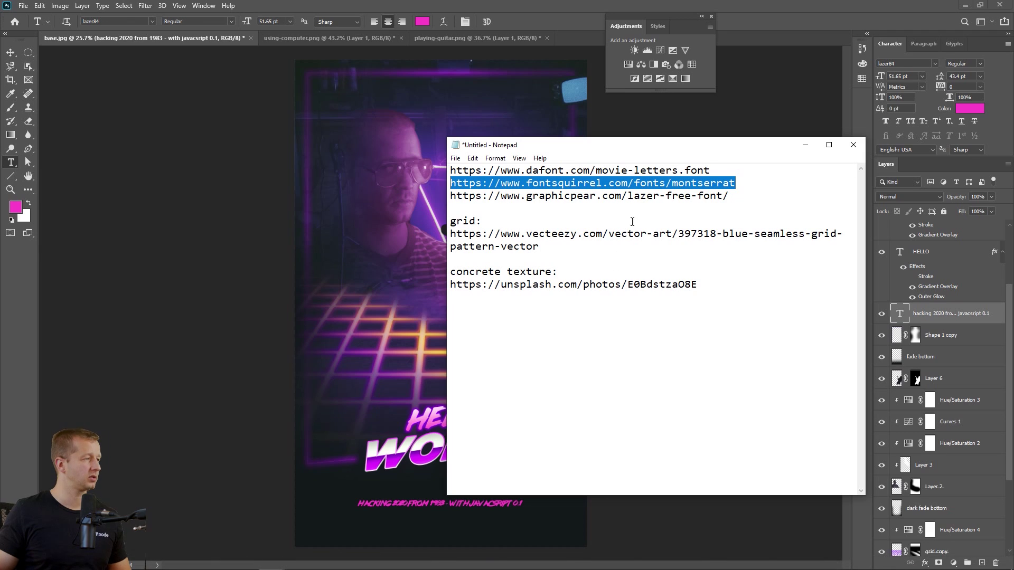
left_click_drag(719, 174, 439, 168)
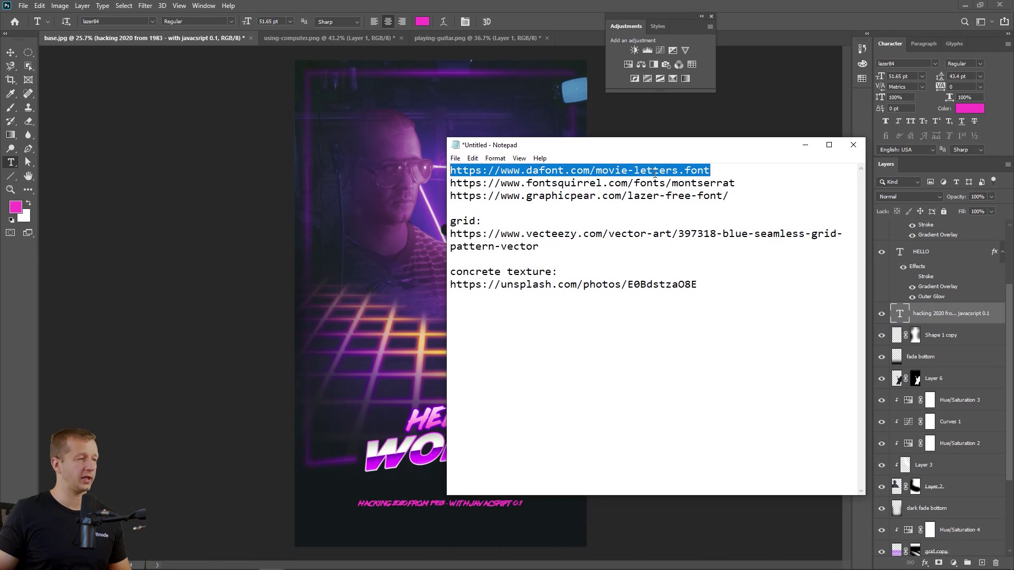
left_click(559, 17)
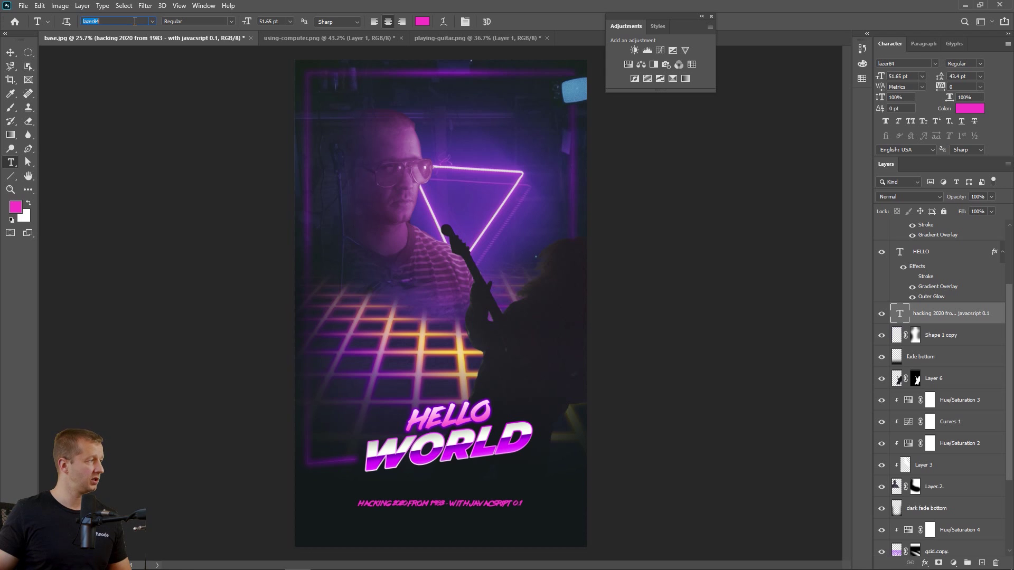
type("movie")
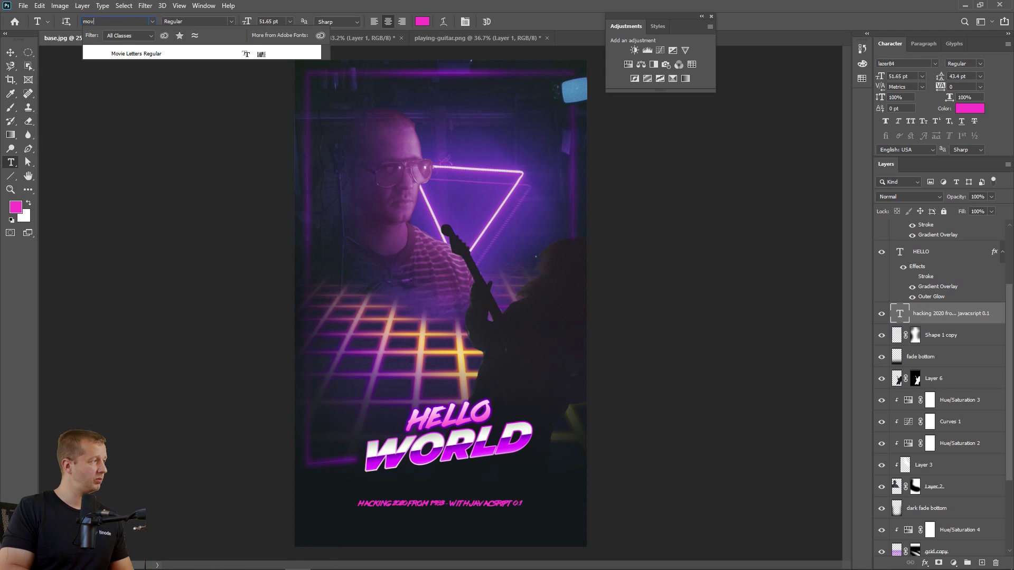
left_click(136, 48)
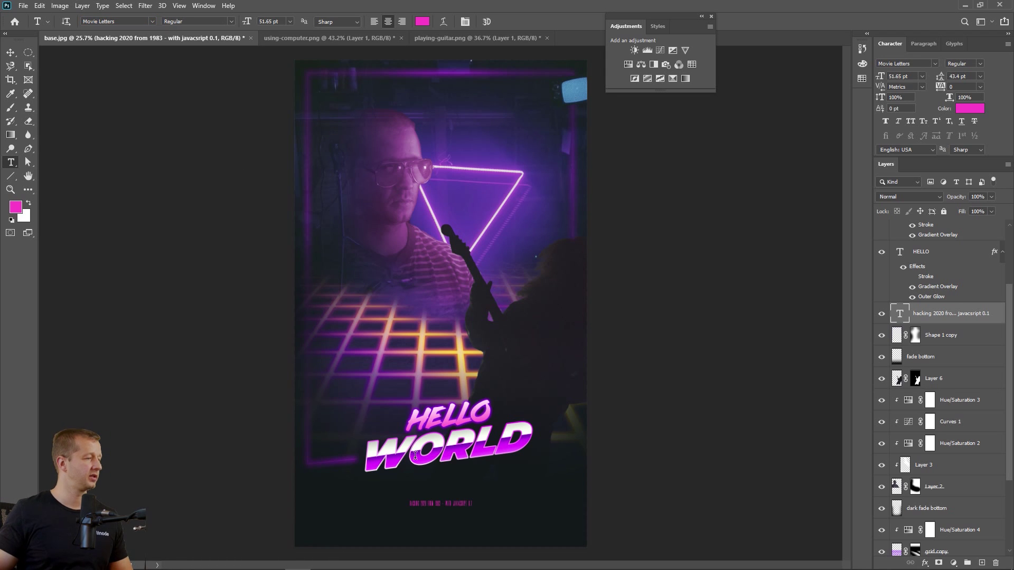
- Enlarge the tagline to 217.63% so it spans almost the width of the WORLD text
scroll(463, 516, "up", 5)
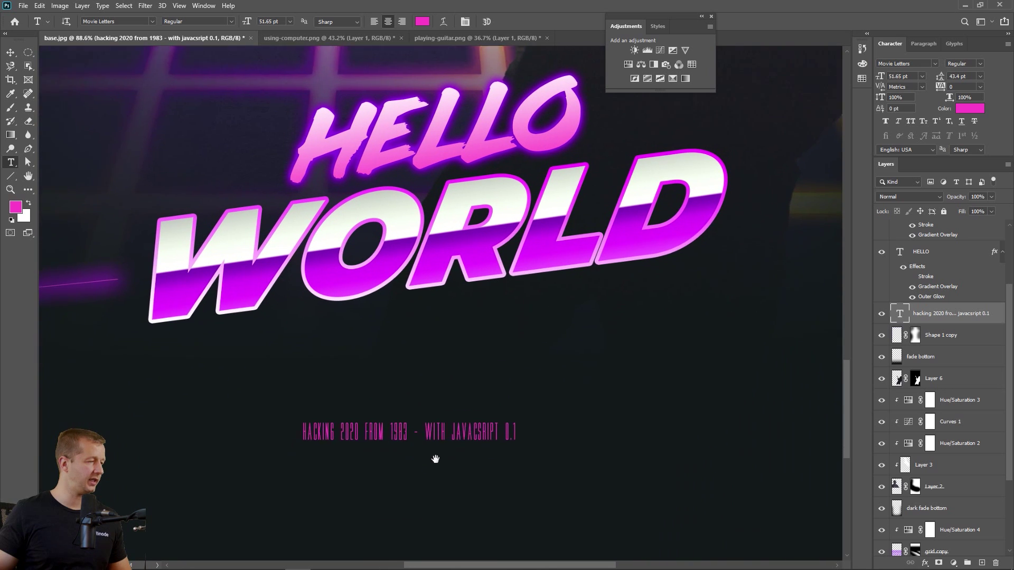
key("ctrl+t")
left_click_drag(536, 404, 664, 430)
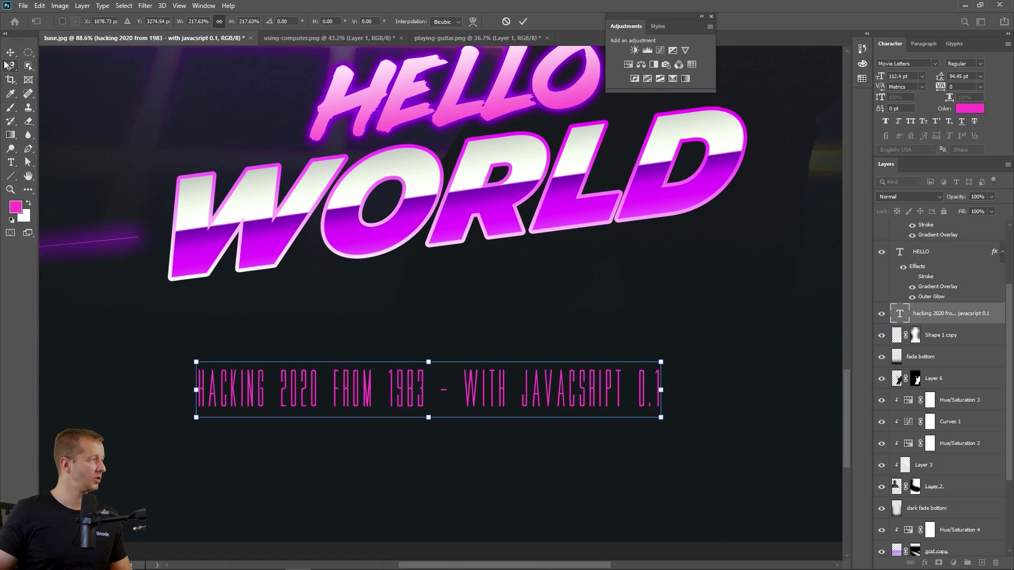
key("Return")
- Change the tagline's text color from pink to a very light grey
left_click(10, 162)
left_click(418, 21)
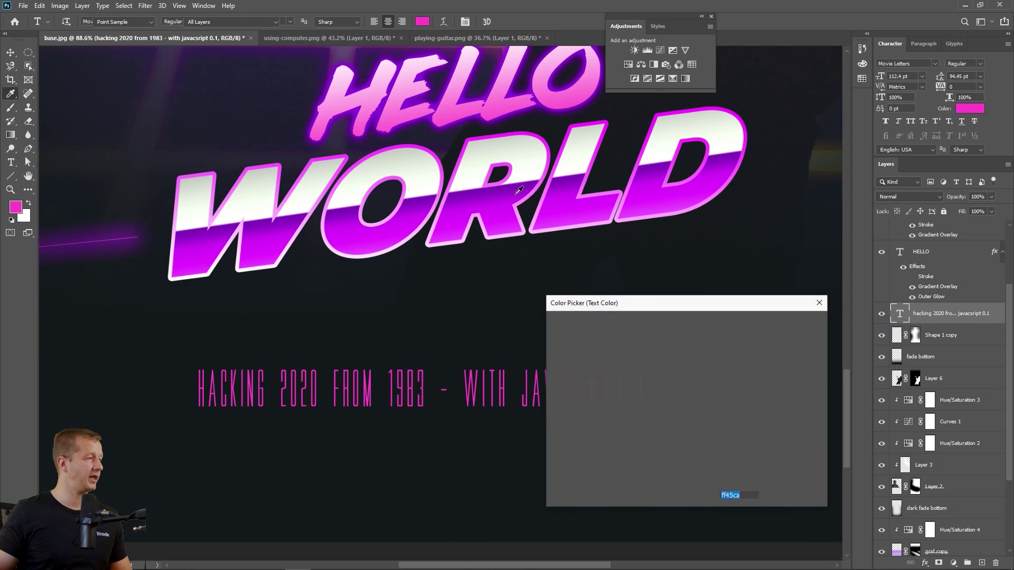
left_click(562, 335)
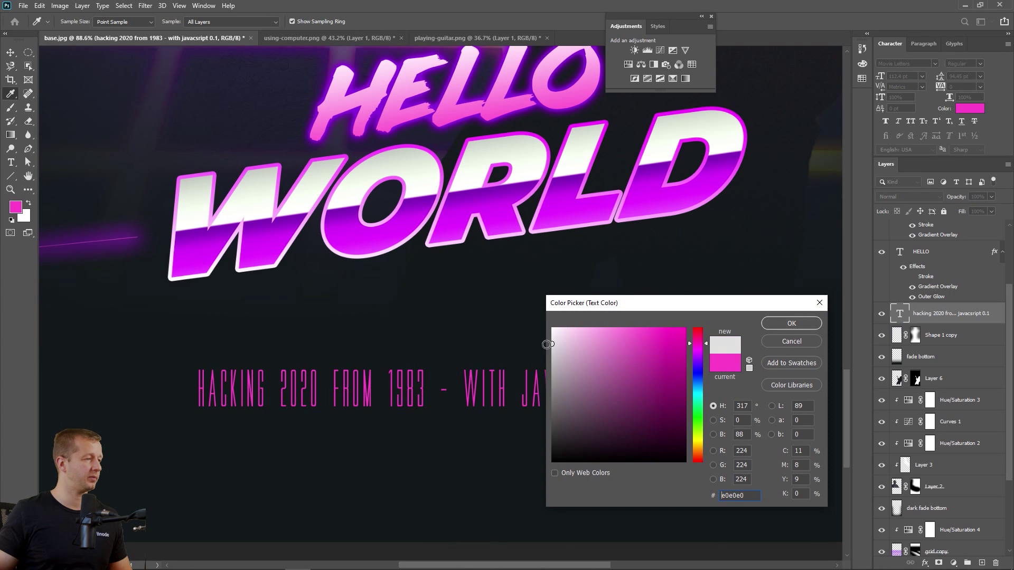
left_click(792, 323)
scroll(542, 295, "down", 6)
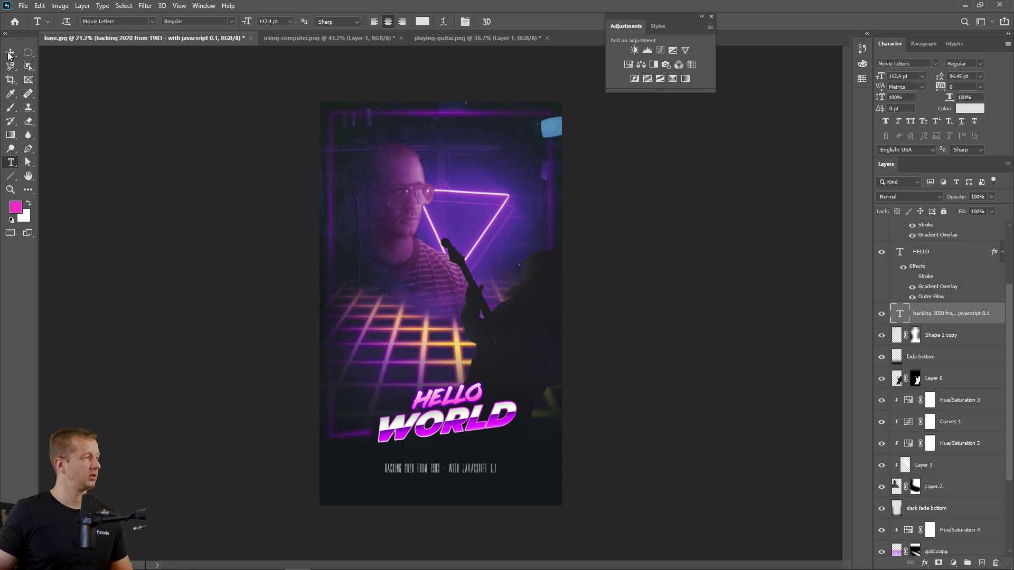
- Create a new layer above Curves 2 and fill it with the pink foreground color using the Paint Bucket
left_click(9, 54)
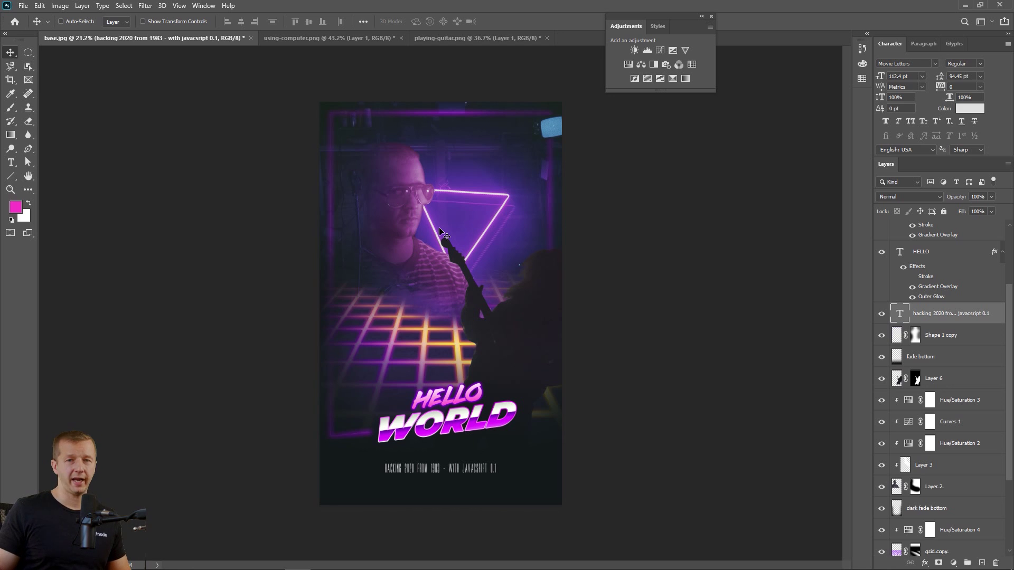
scroll(444, 235, "up", 3)
scroll(460, 235, "down", 2)
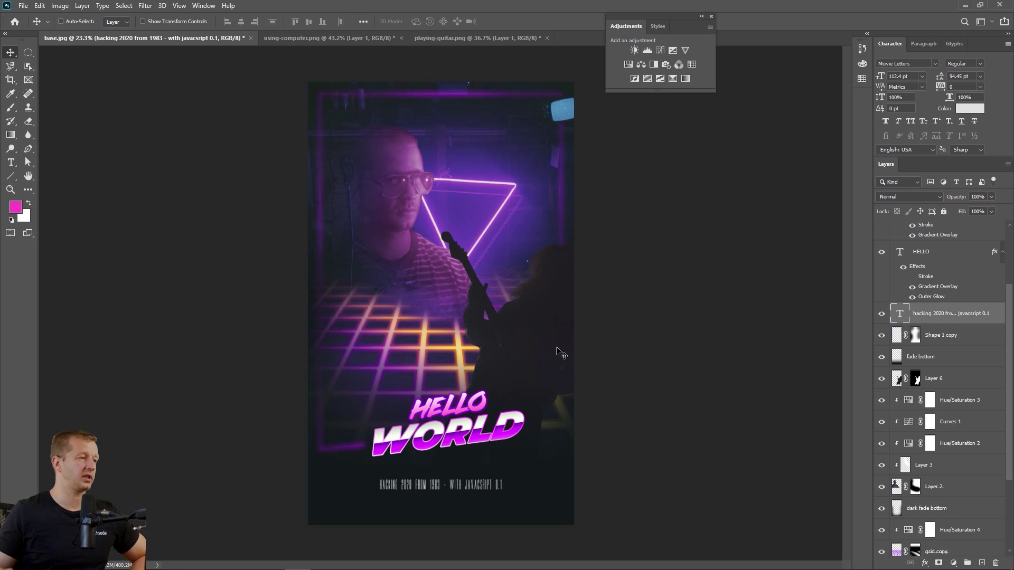
scroll(967, 293, "up", 3)
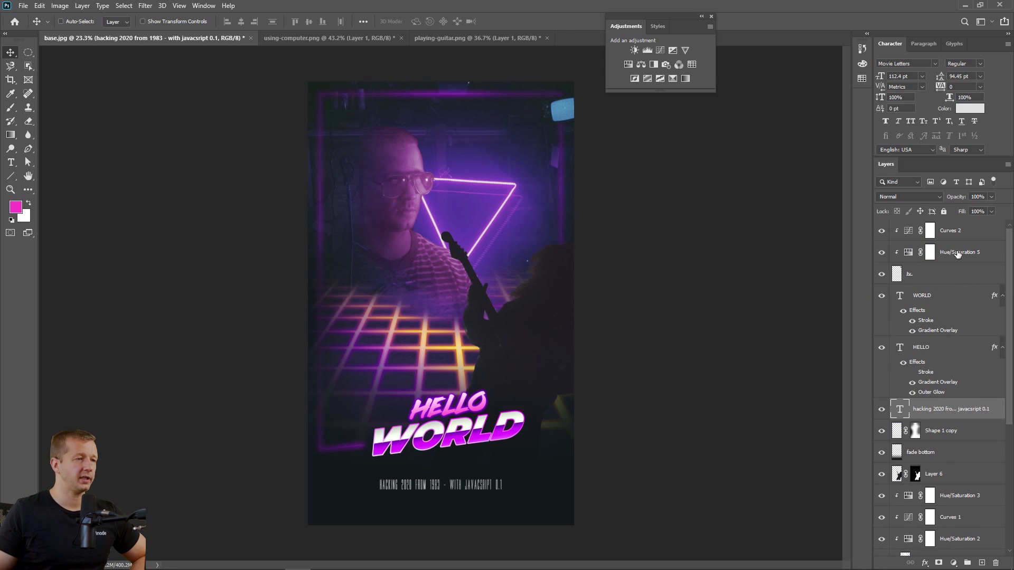
left_click(963, 235)
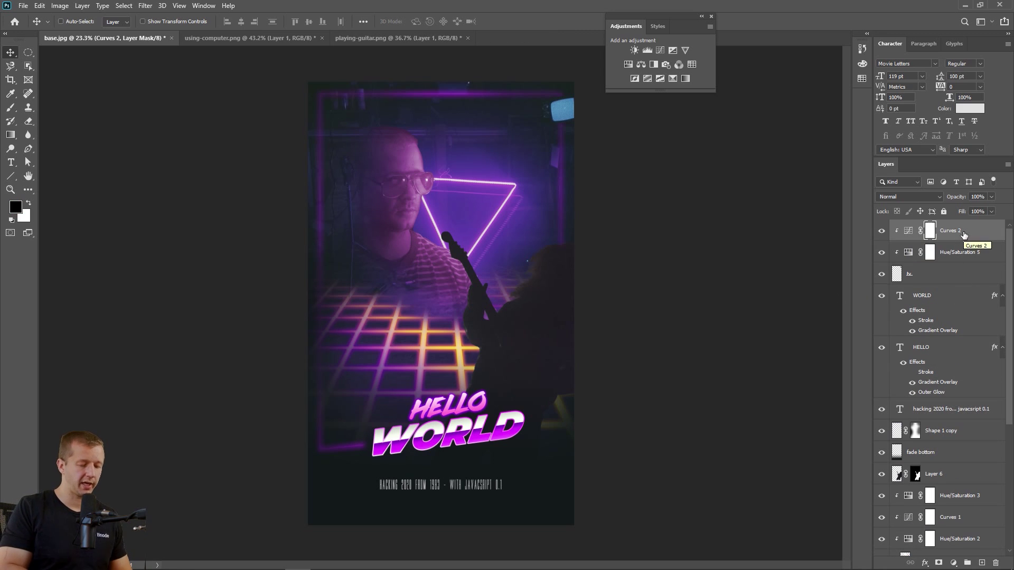
key("ctrl+shift+n")
key("Return")
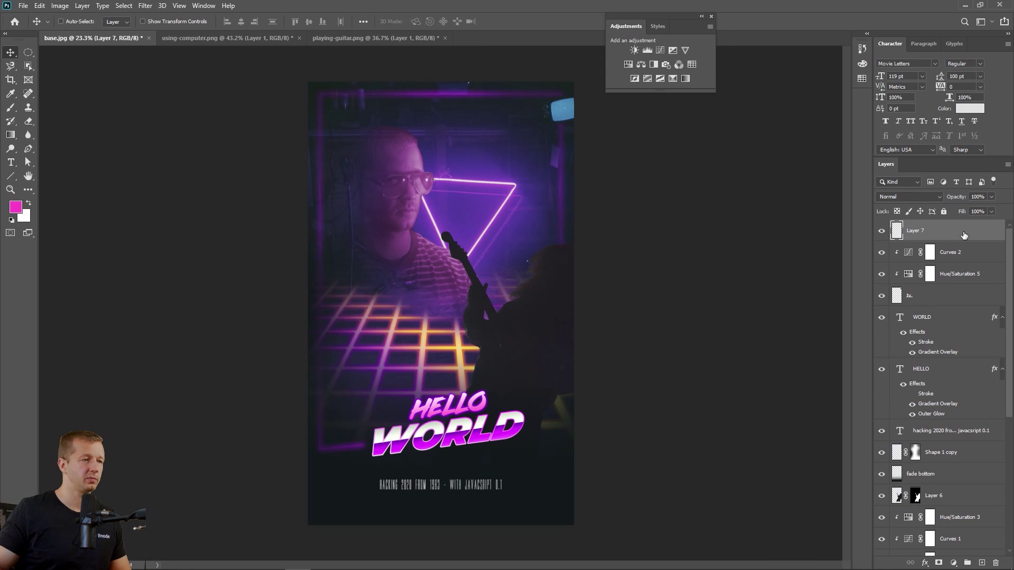
left_click_drag(10, 135, 58, 149)
left_click(436, 183)
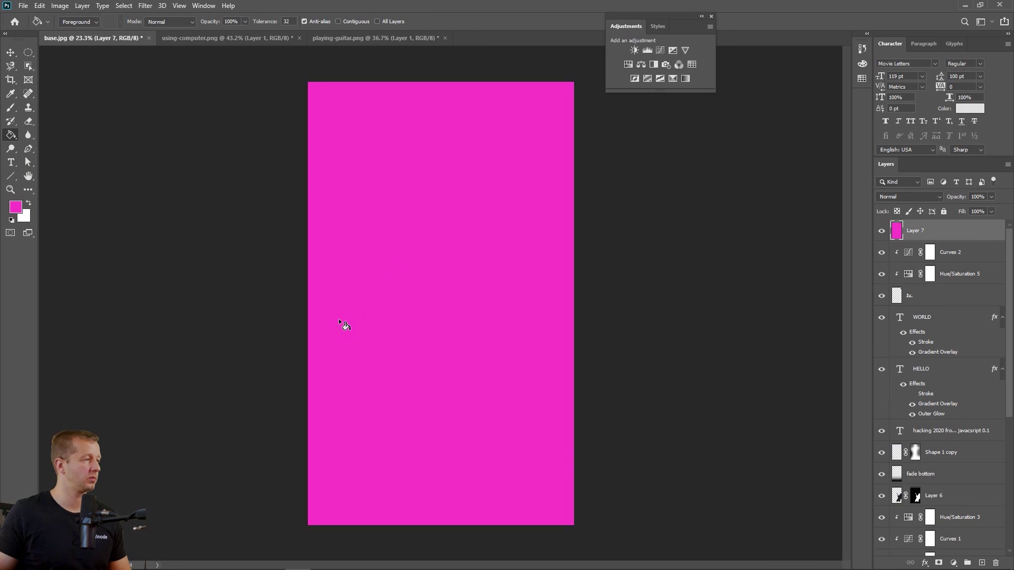
- Add 141.38% monochromatic Gaussian noise to the pink fill on Layer 7
left_click(142, 6)
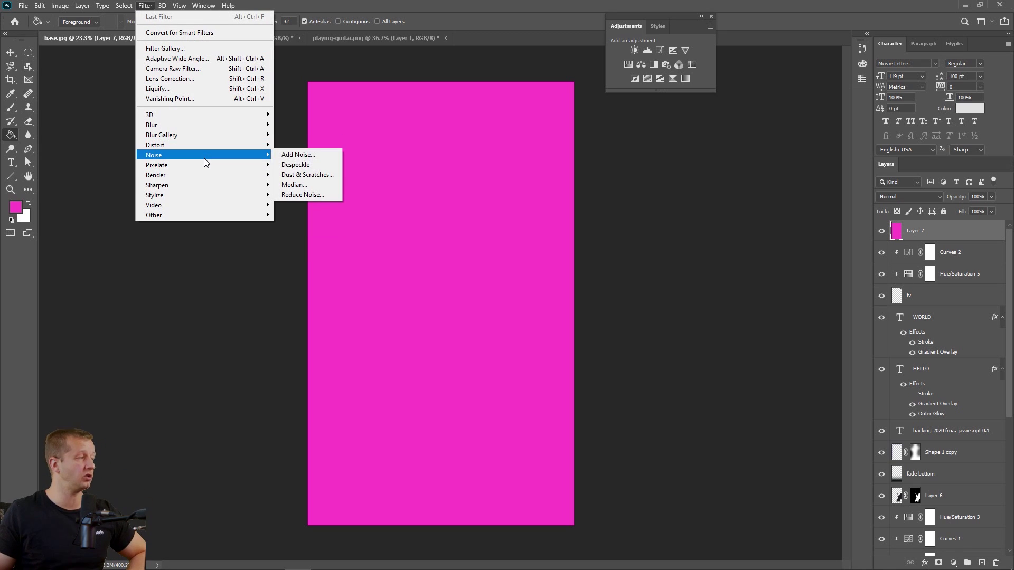
left_click(299, 154)
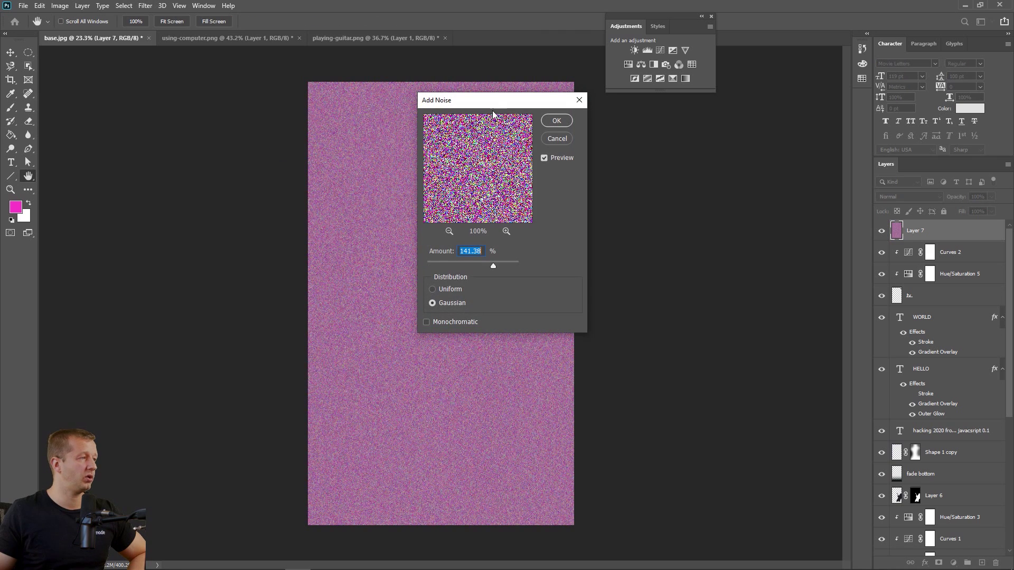
left_click_drag(493, 102, 681, 206)
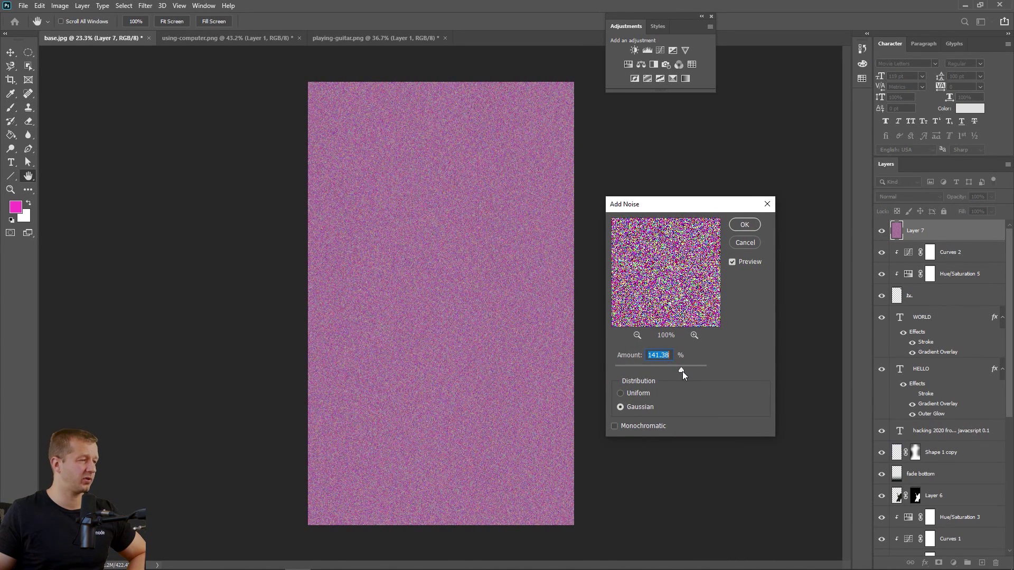
left_click(646, 394)
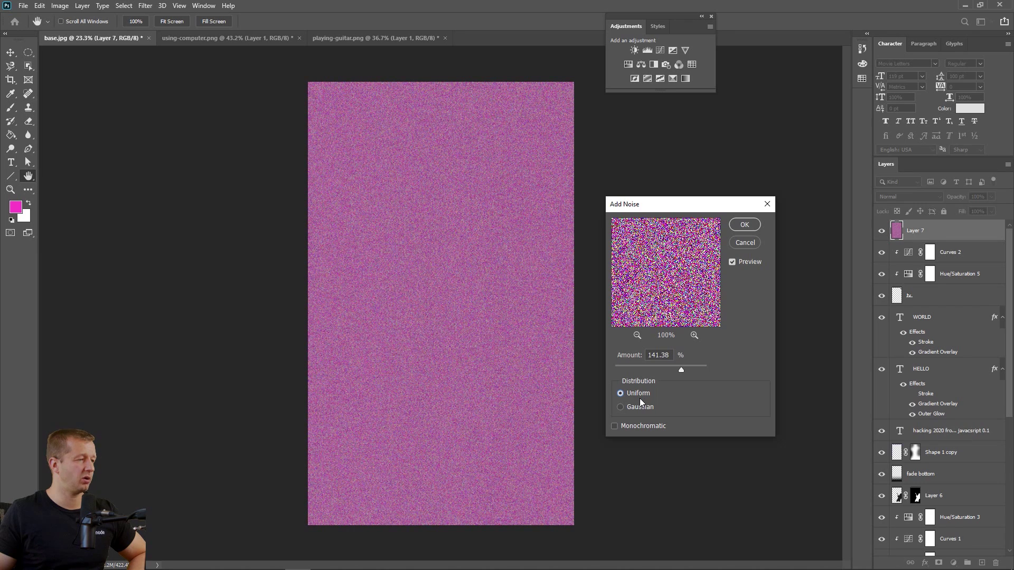
left_click(639, 407)
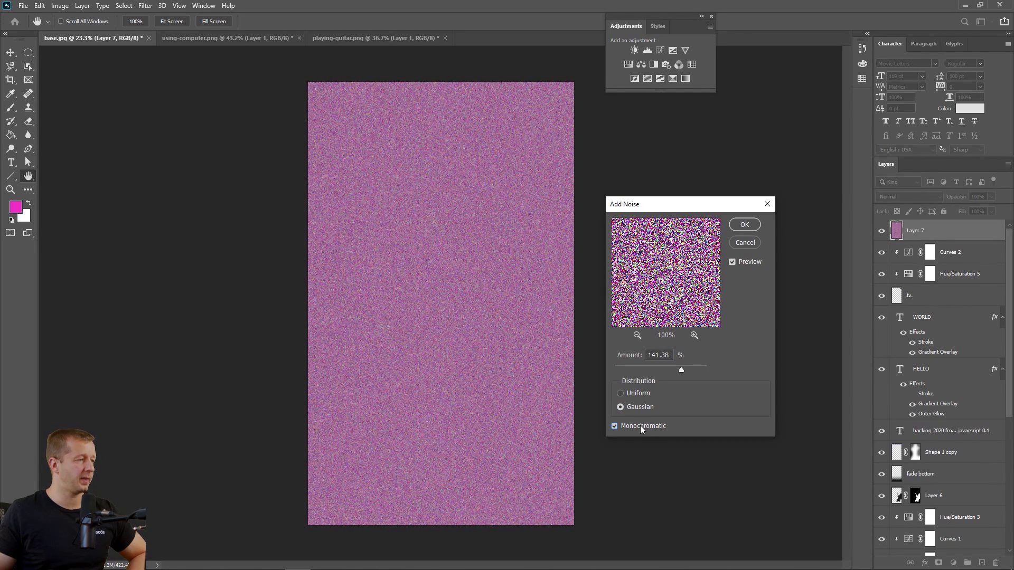
left_click(640, 425)
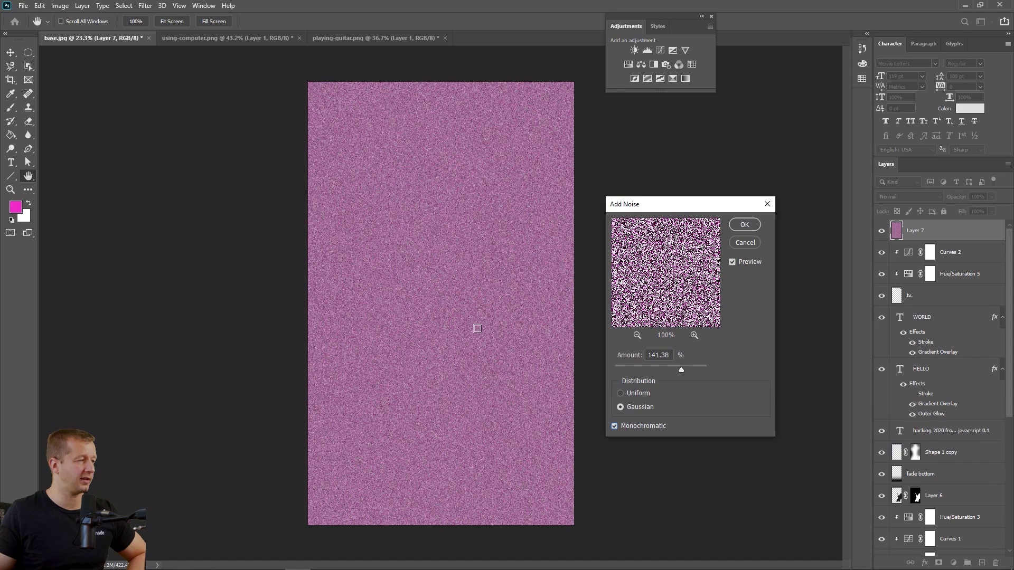
left_click(744, 225)
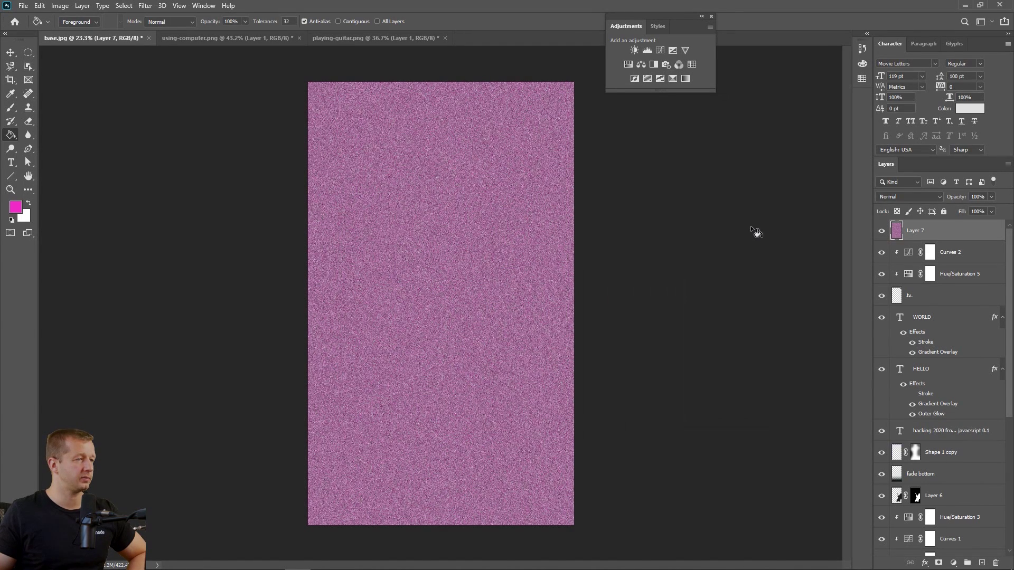
- Set the noise layer's blend mode to Color Dodge and its opacity to 8%
left_click(912, 198)
left_click(915, 199)
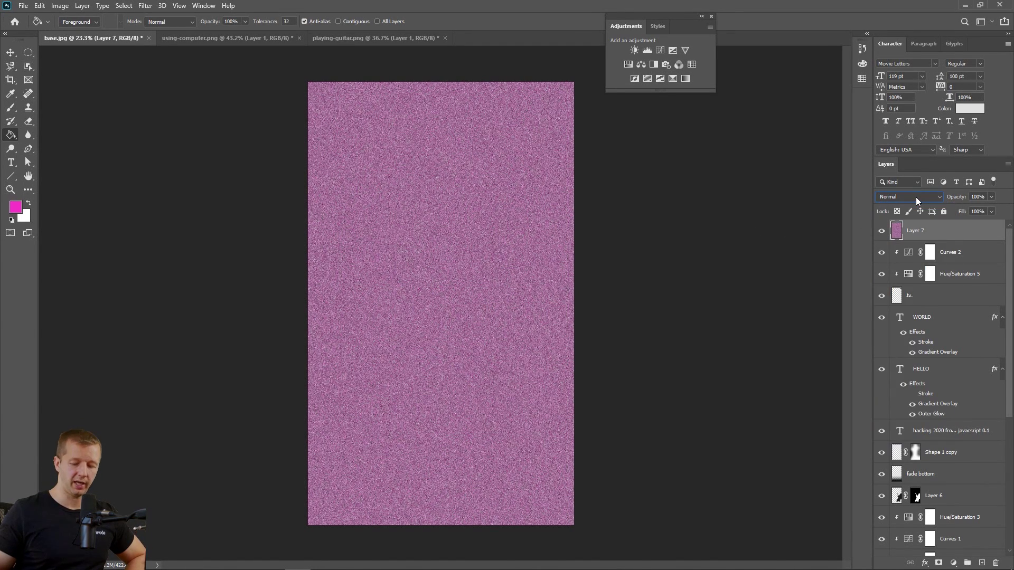
left_click(916, 198)
left_click(916, 198)
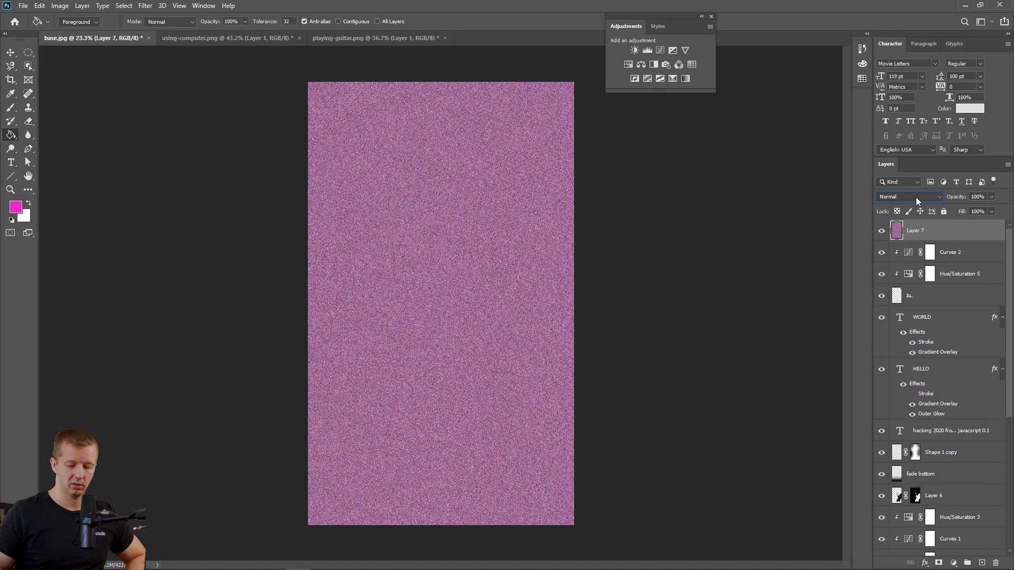
scroll(915, 198, "down", 3)
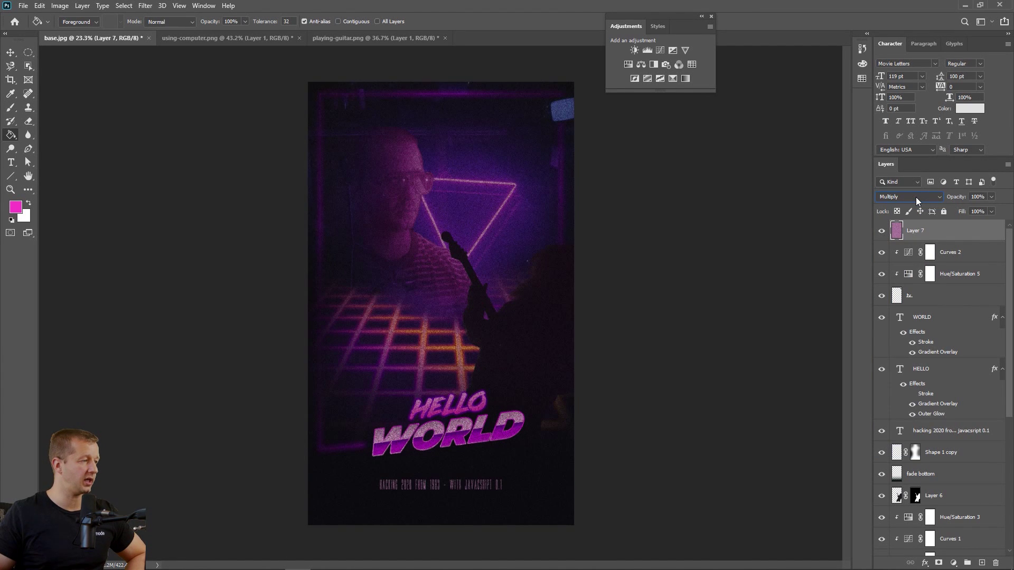
scroll(917, 200, "down", 4)
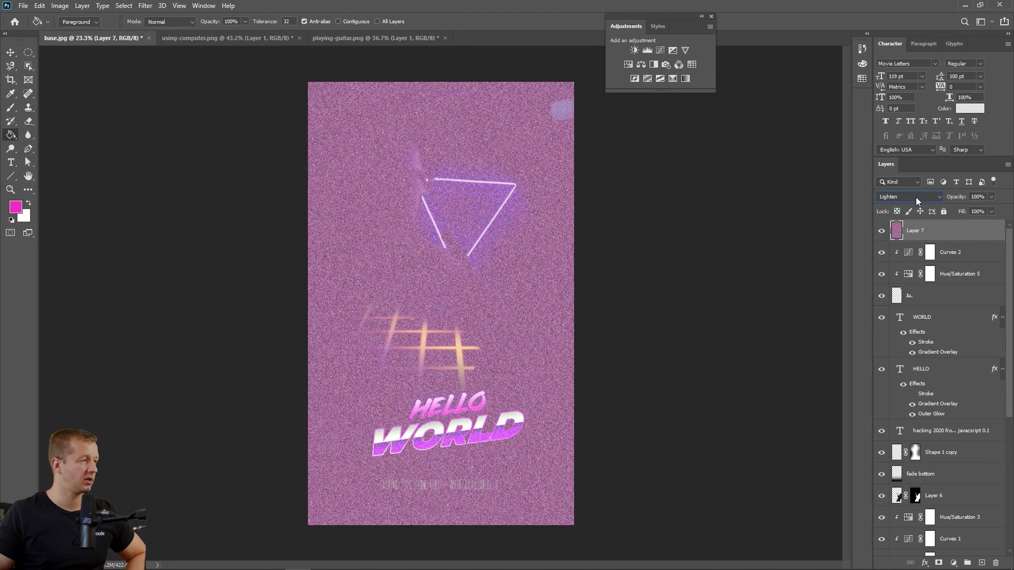
scroll(917, 200, "down", 4)
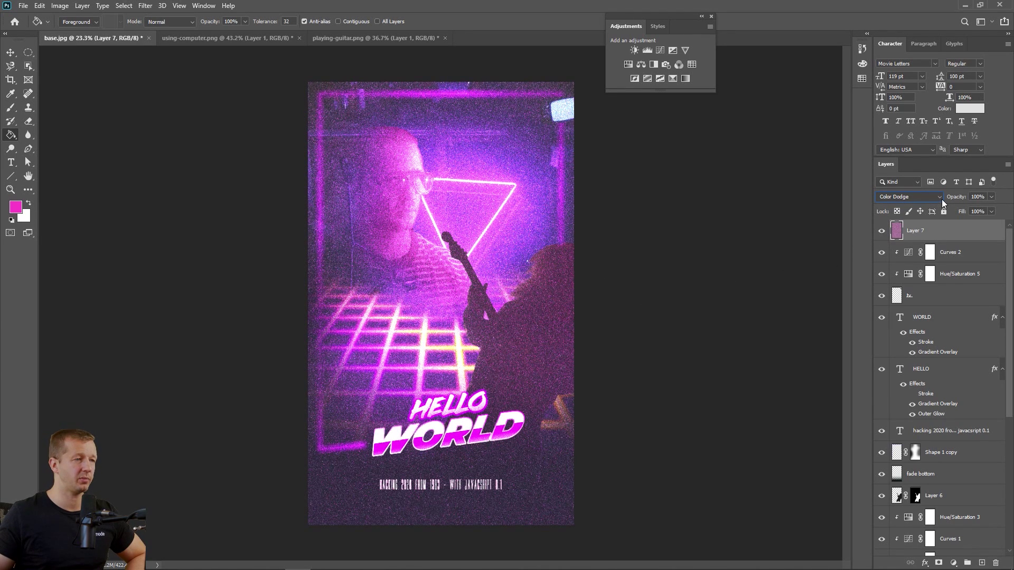
left_click(991, 197)
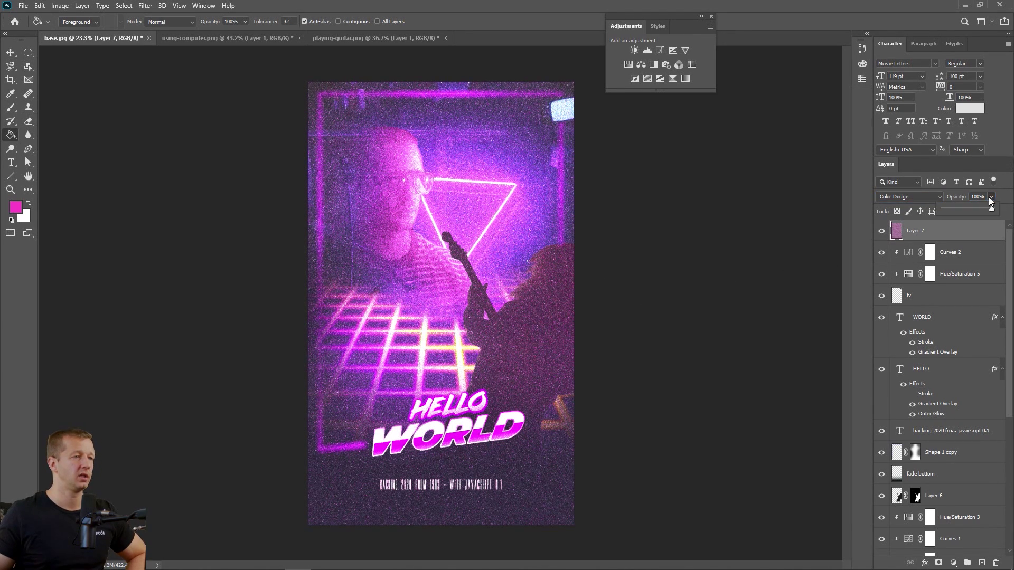
left_click(943, 210)
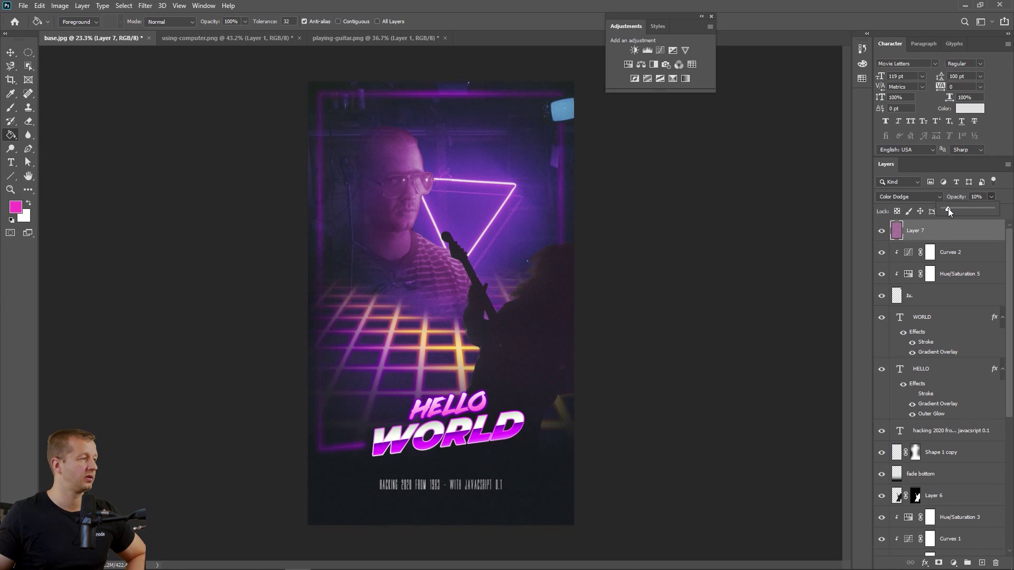
left_click_drag(948, 208, 946, 208)
- Zoom in on the man and neon triangle, and compare the image with the noise layer hidden and shown
left_click(10, 190)
left_click(423, 216)
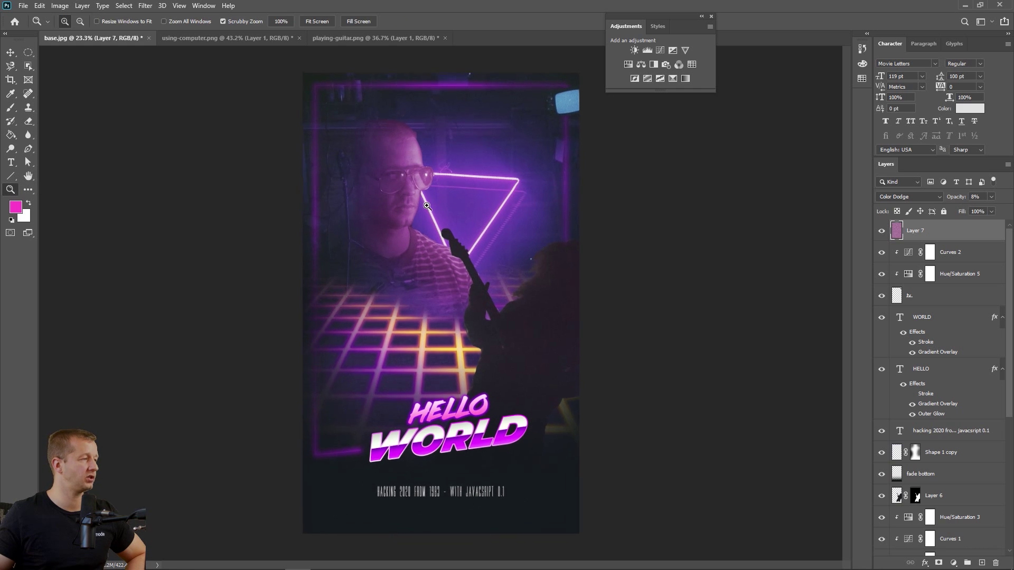
left_click(421, 220)
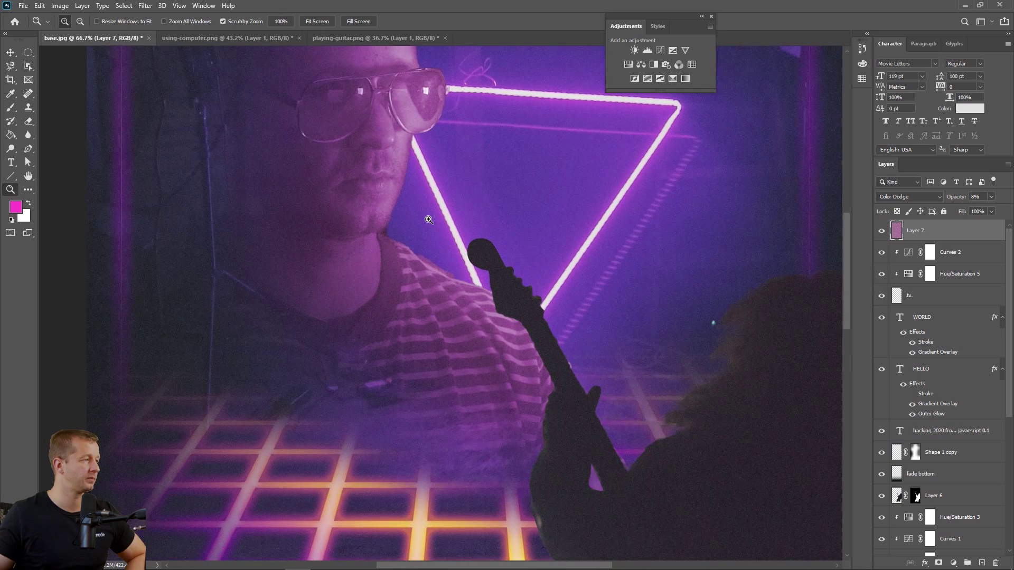
left_click(882, 231)
left_click(883, 232)
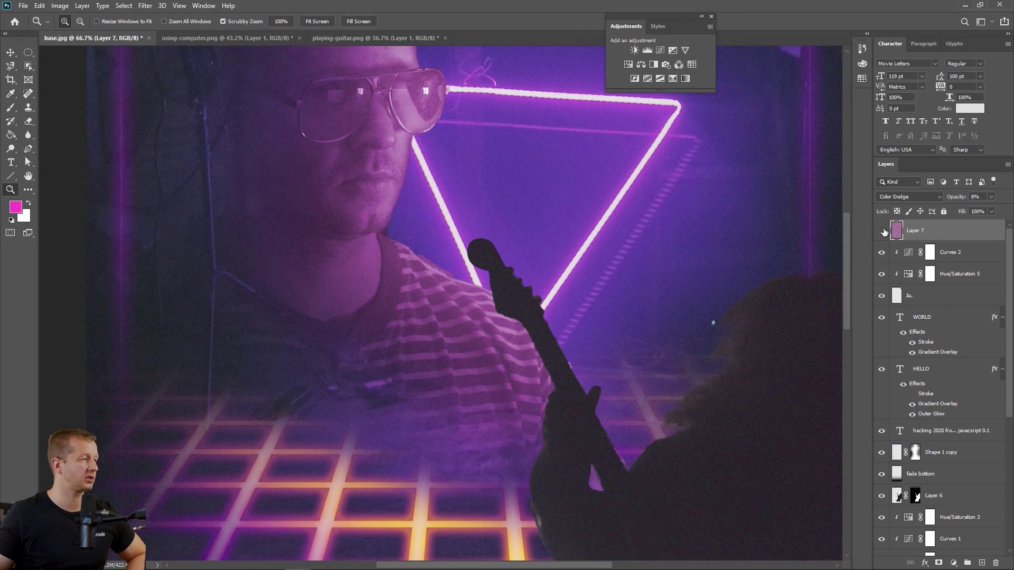
left_click(883, 231)
left_click(882, 231)
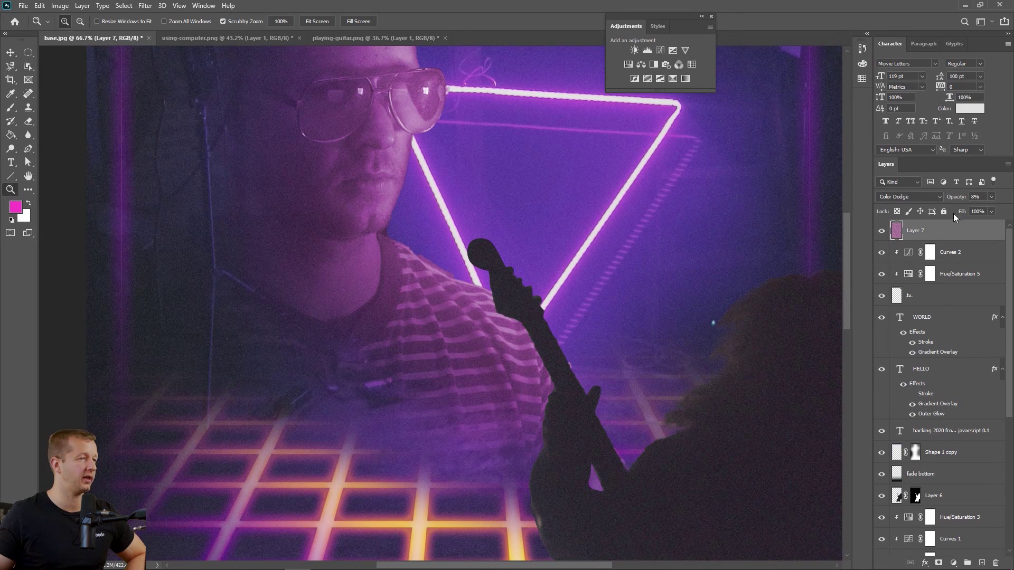
- Reduce the noise layer's opacity to 5%
left_click(992, 197)
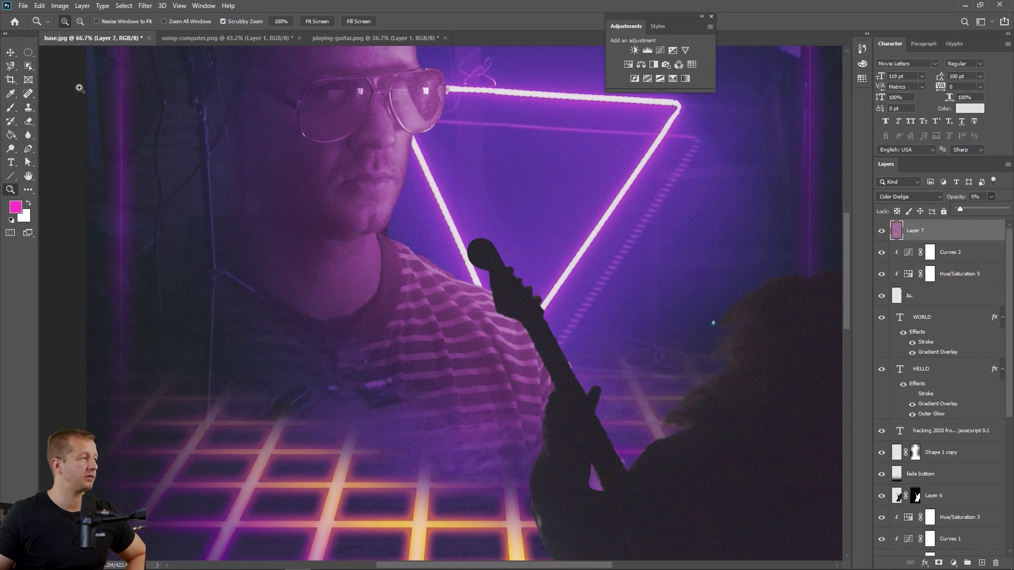
left_click(11, 52)
scroll(472, 277, "down", 5)
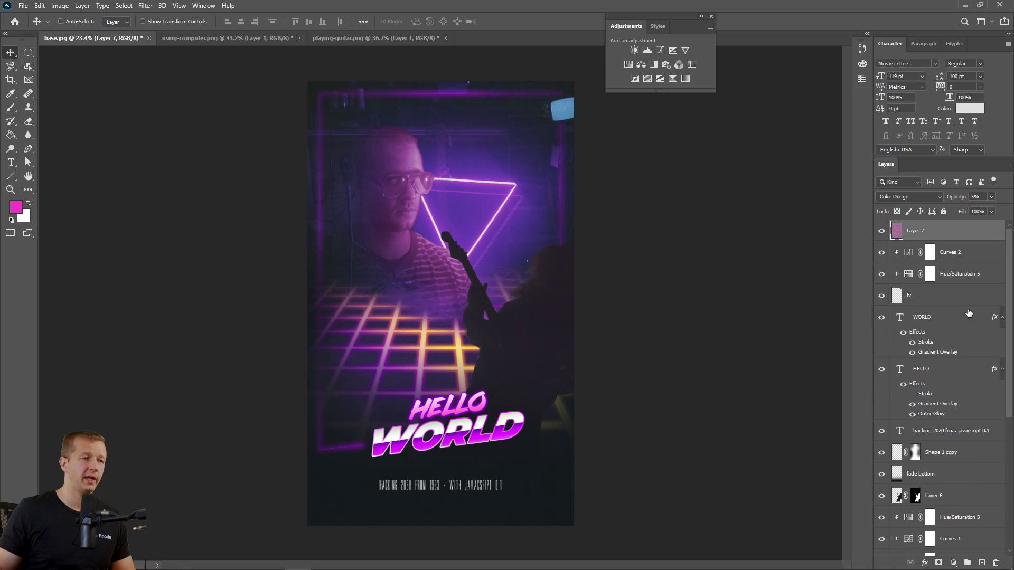
- Add a Curves adjustment layer above the noise layer
left_click_drag(673, 26, 767, 97)
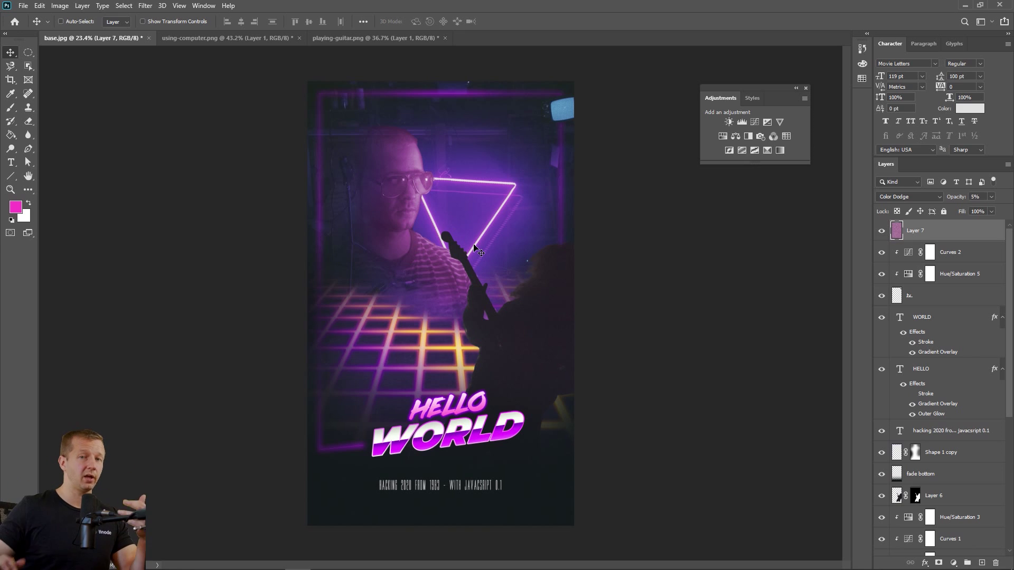
left_click(754, 124)
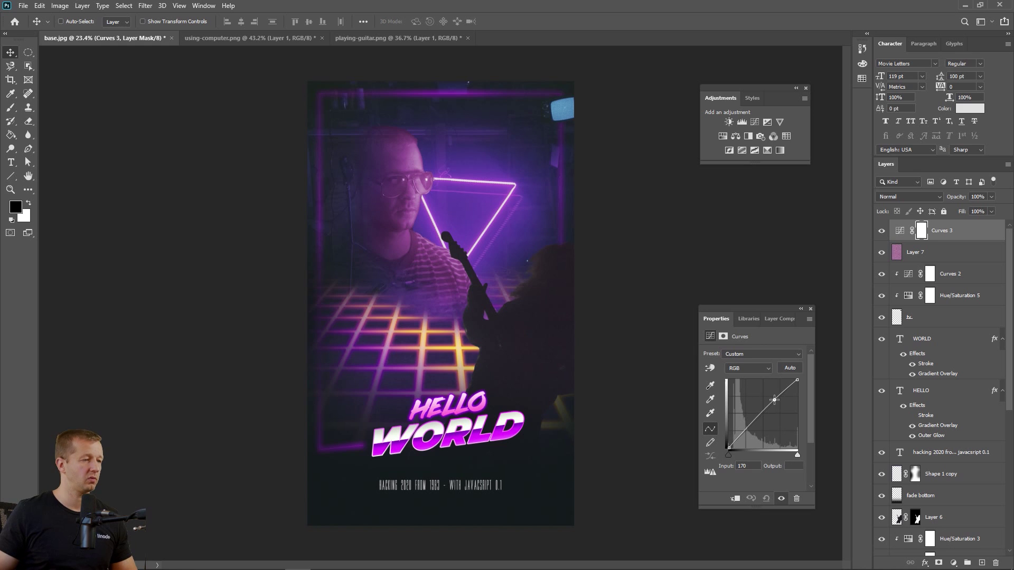
- Try lifting the shadows on the new adjustment layer's RGB curve, and undo the change
left_click_drag(774, 400, 757, 412)
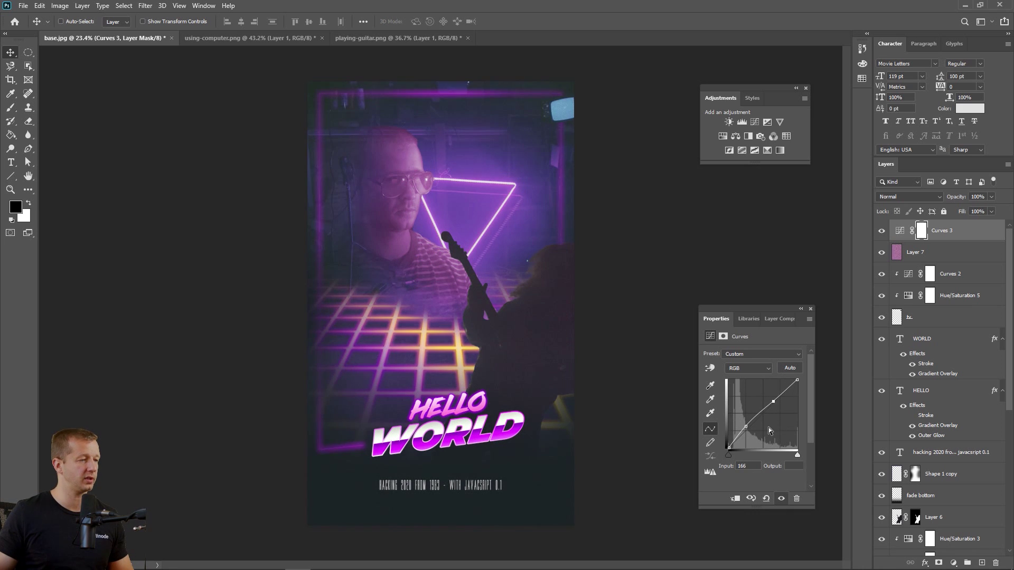
key("ctrl+z")
left_click(774, 401)
left_click_drag(774, 402, 773, 401)
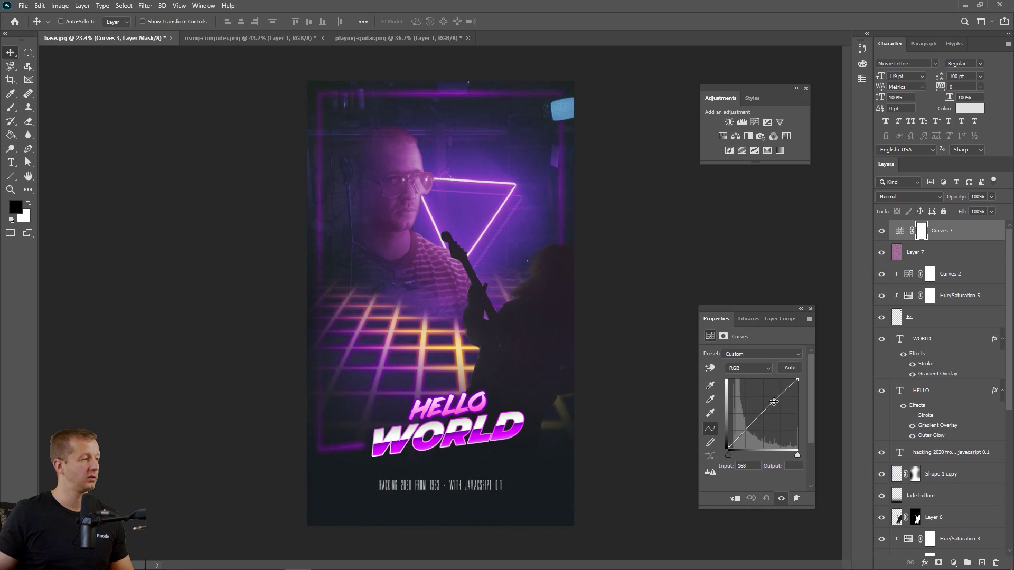
- Add a Photo Filter adjustment layer at the top of the stack and try different densities of Warming Filter (85)
left_click(763, 138)
left_click_drag(758, 309, 764, 257)
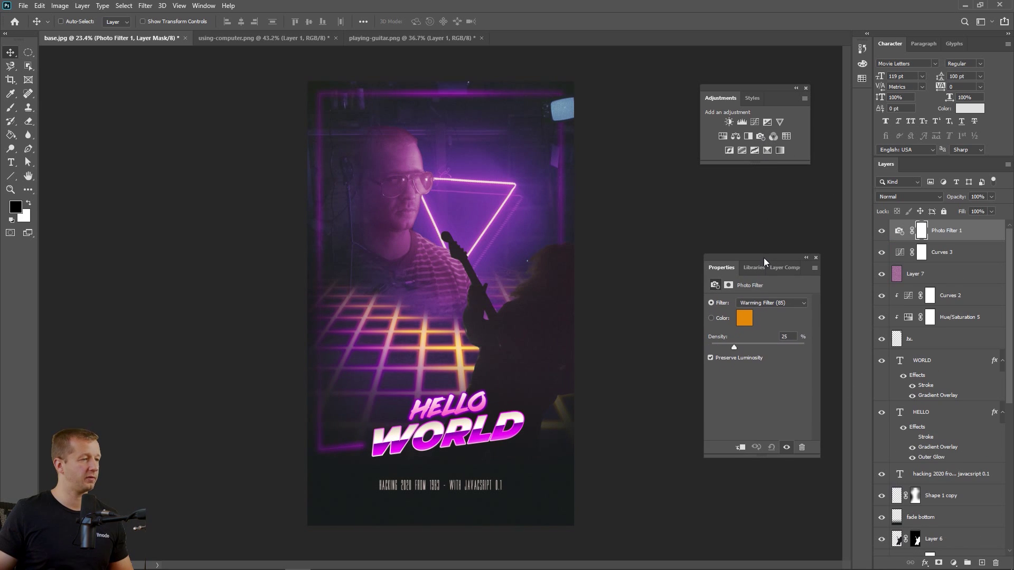
left_click(749, 303)
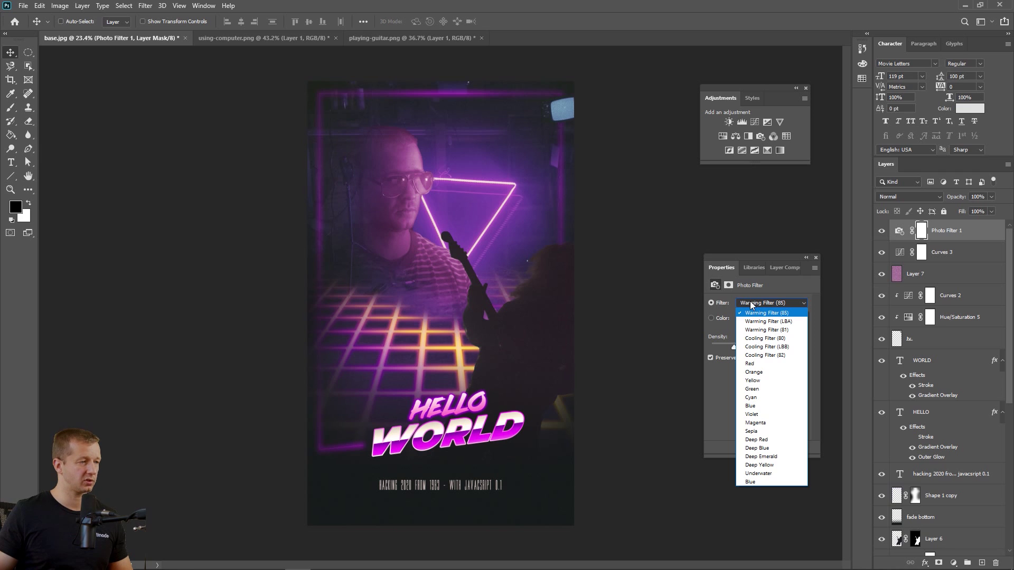
left_click(750, 303)
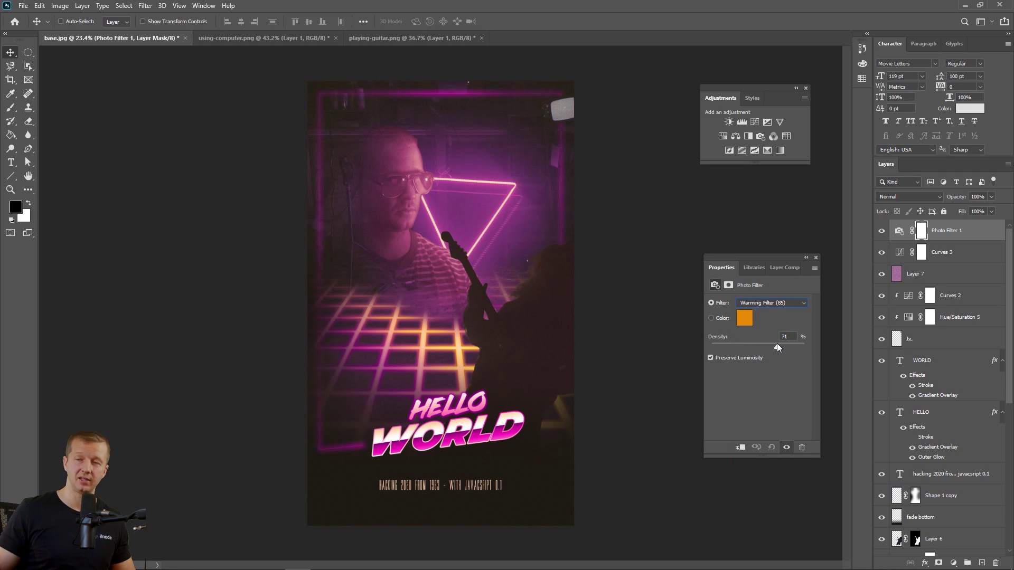
left_click_drag(777, 343, 753, 343)
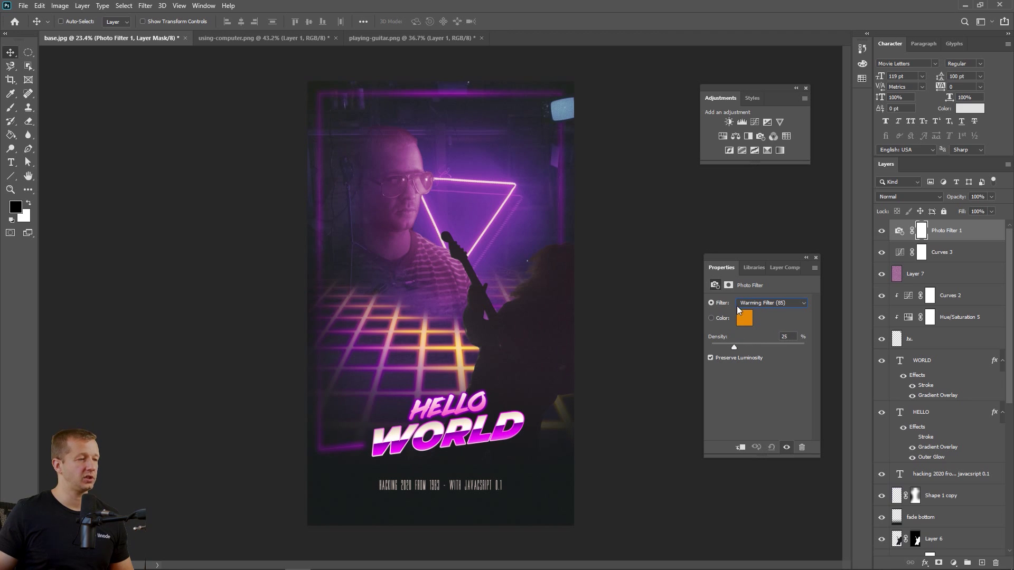
- Try a custom dark blue color at 24% density for the photo filter
left_click(711, 317)
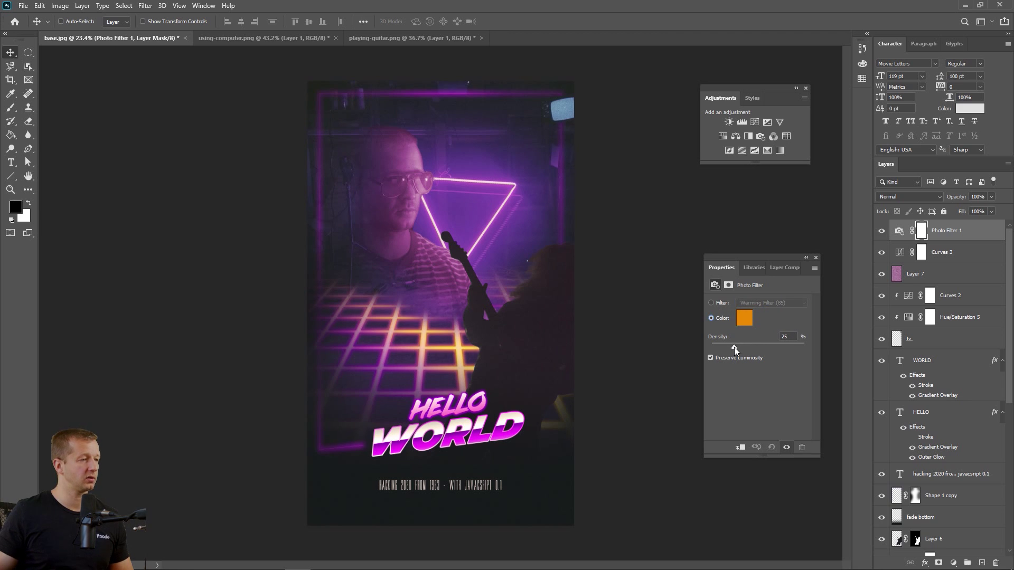
left_click(744, 319)
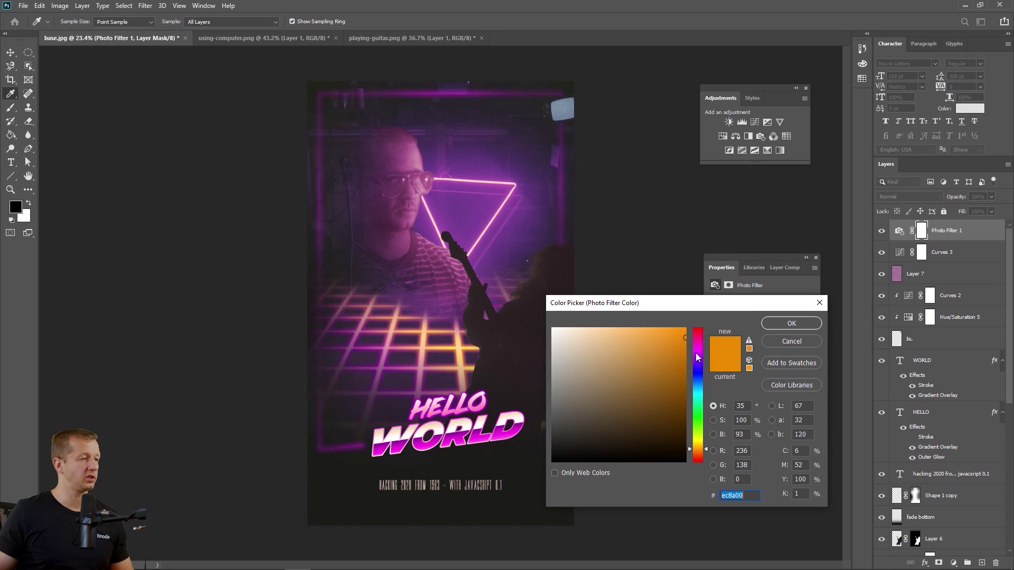
mouse_move(700, 381)
left_mouse_down()
mouse_move(700, 373)
mouse_move(700, 385)
left_mouse_up()
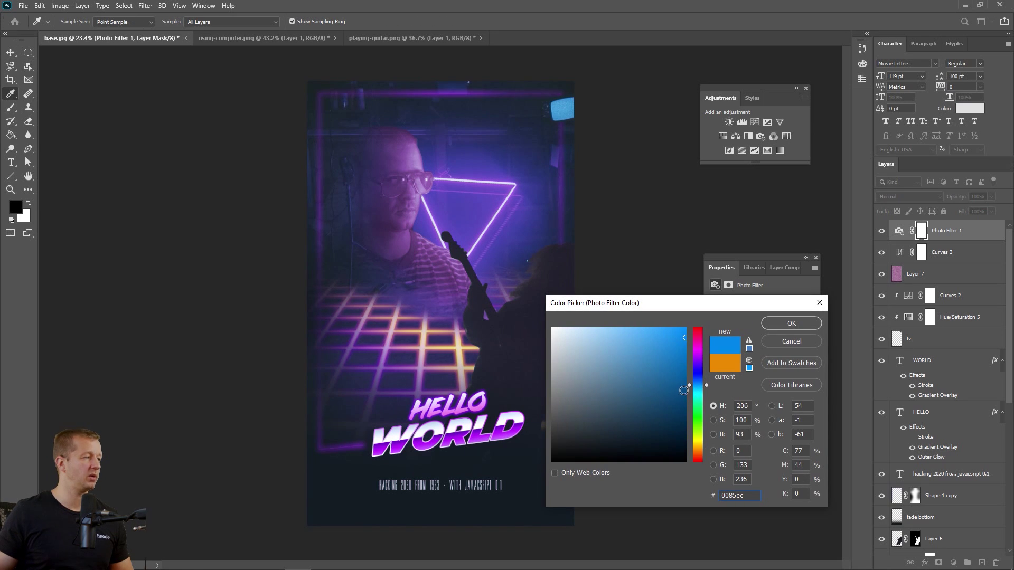
left_click(780, 324)
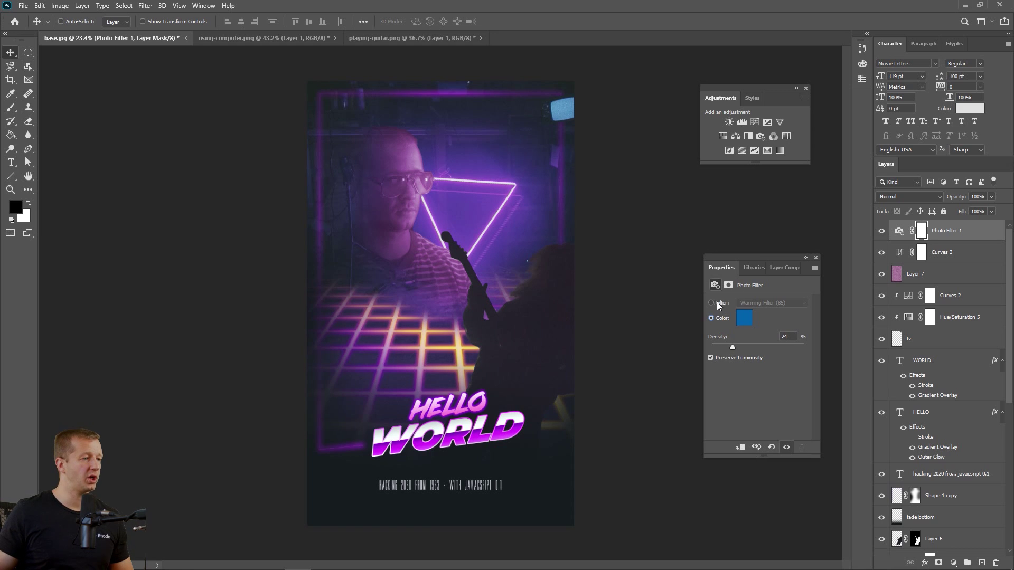
- Switch the photo filter back to presets, try the warming and cooling filters, and choose Sepia
left_click(716, 303)
left_click(752, 305)
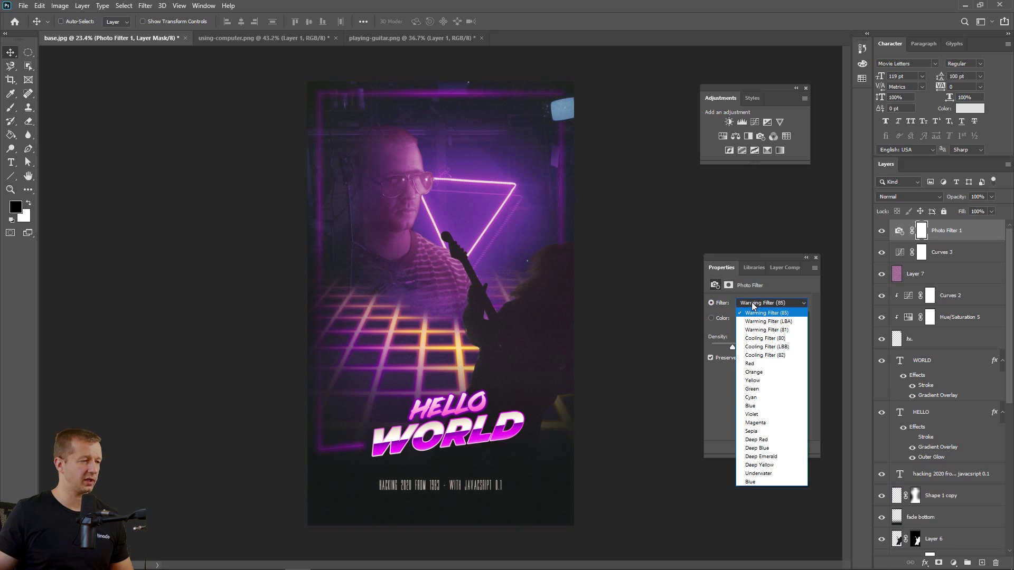
left_click(755, 321)
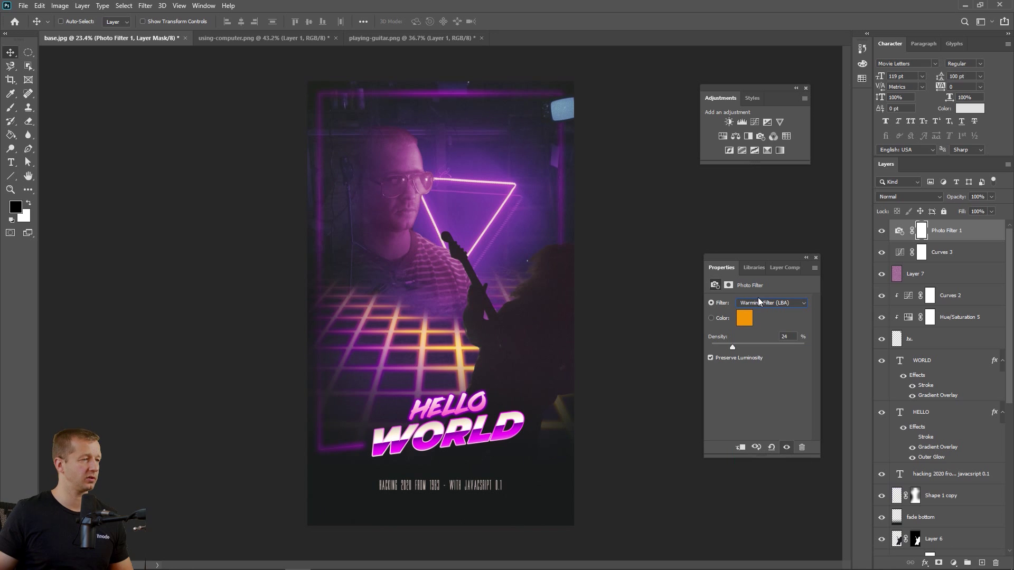
left_click(760, 302)
left_click(753, 328)
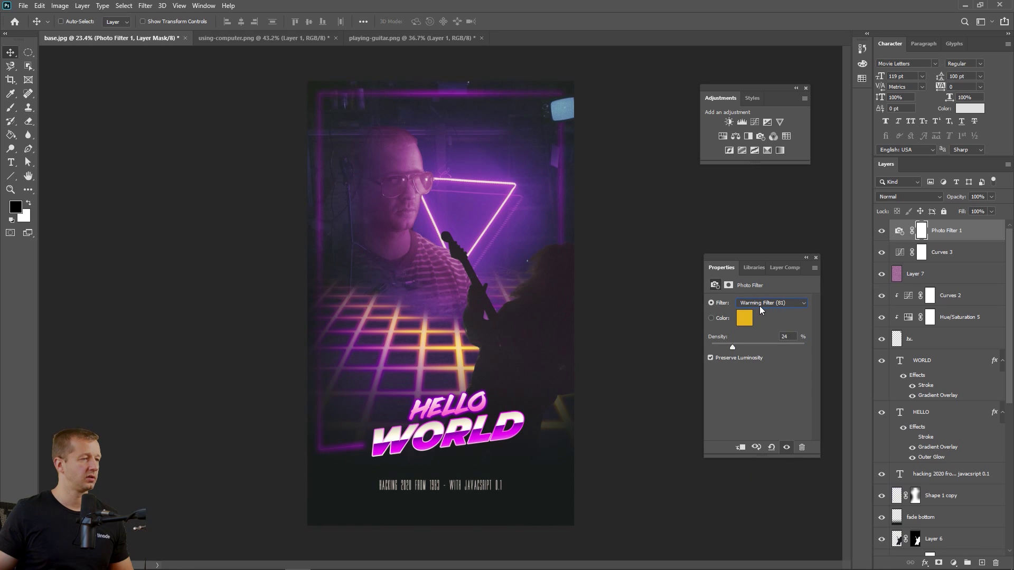
key("Down")
key("Down")
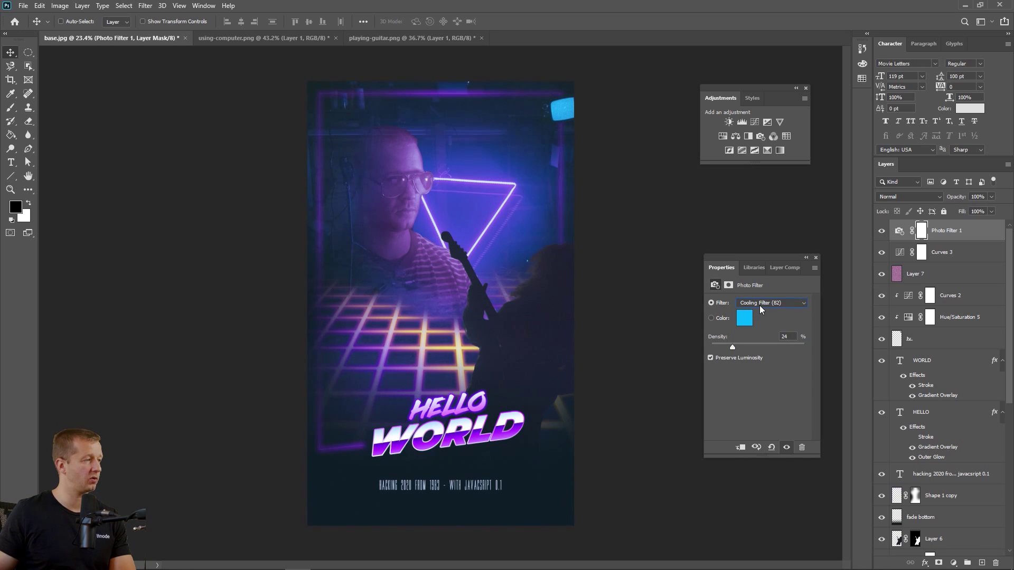
key("Down")
key("Down")
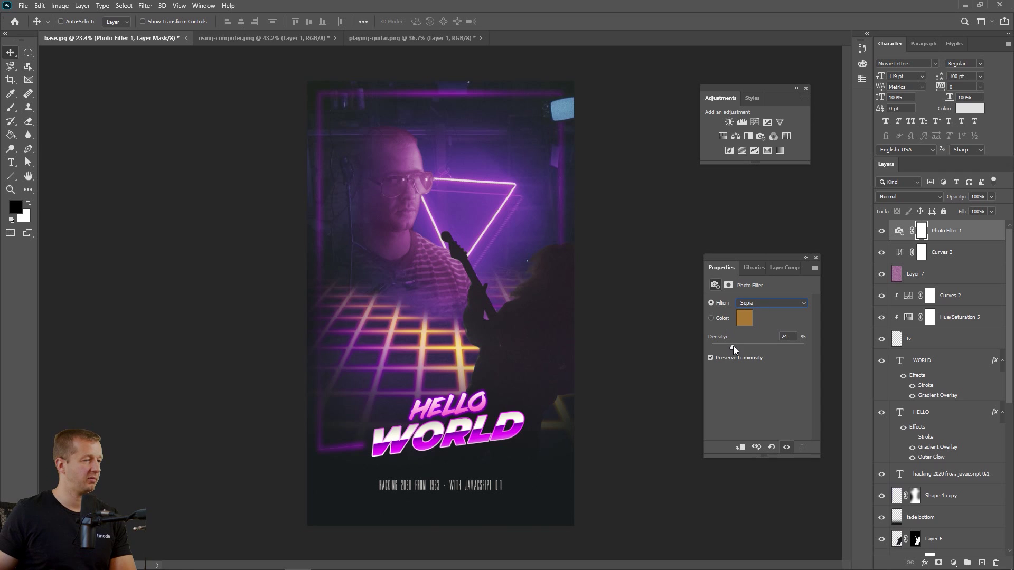
- Set the Sepia filter's density to 42% and compare the poster with the filter layer hidden and shown
left_click_drag(761, 344, 749, 345)
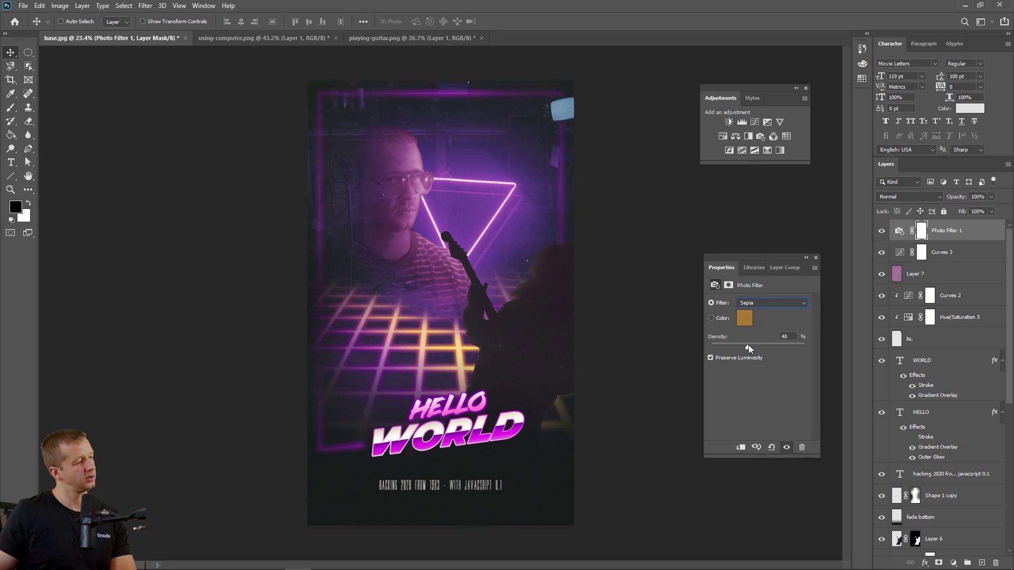
left_click(882, 234)
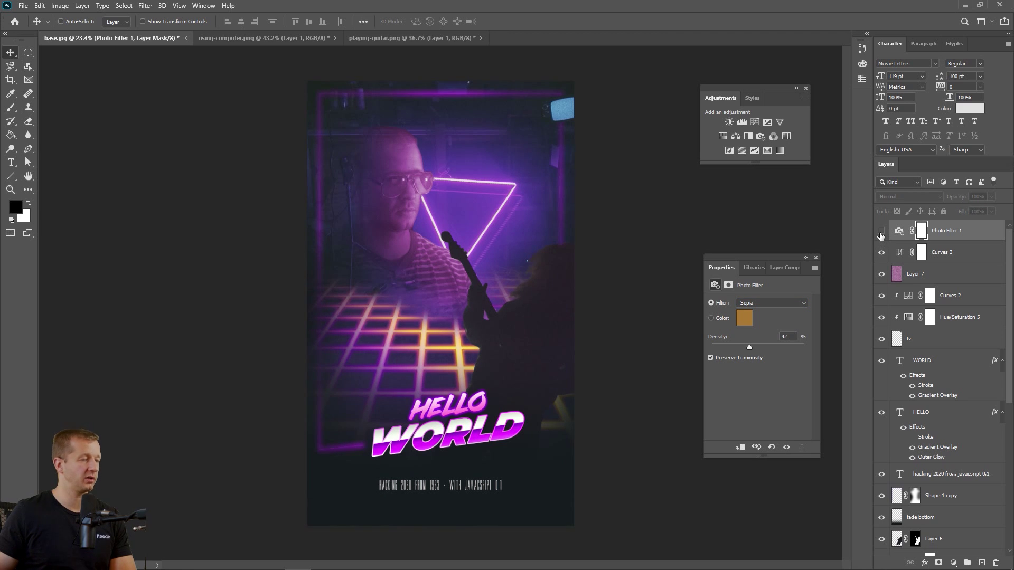
left_click(881, 232)
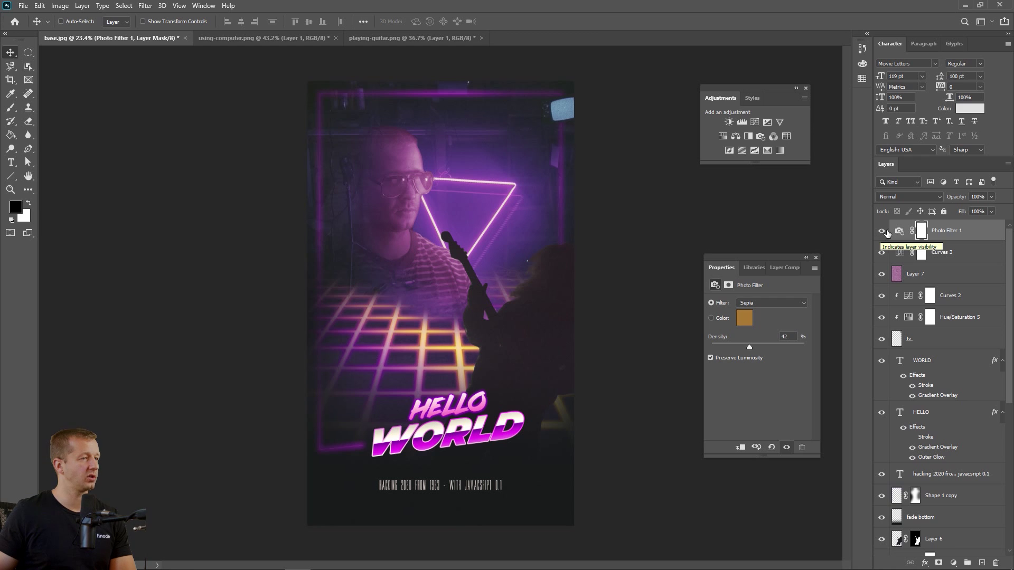